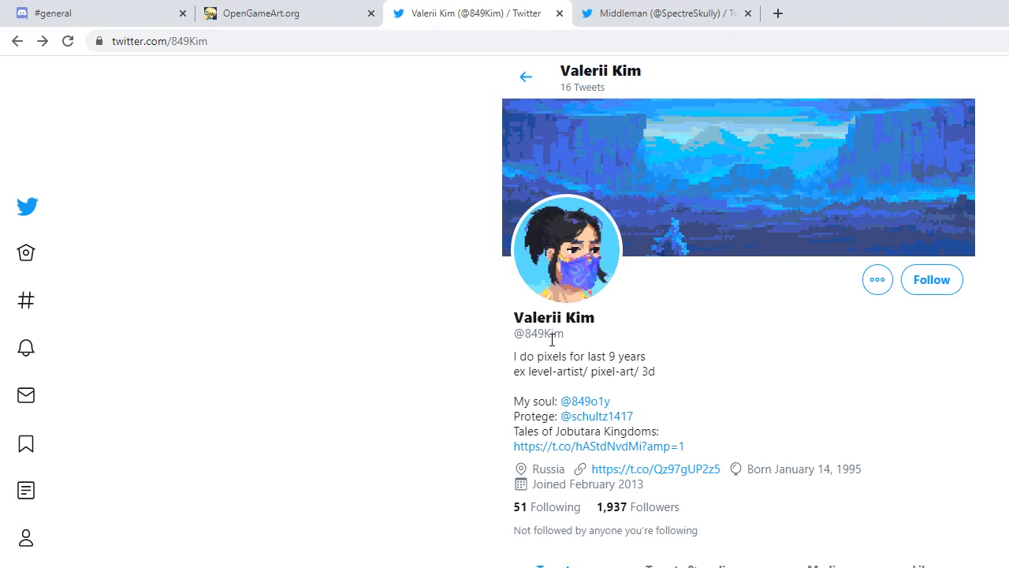
# Look through the pixel artist's posts as far as the Botanist's House artwork, and publish the prepared tweet announcing the Crocotile3d stream.
pyautogui.scroll(-15, 696, 466)
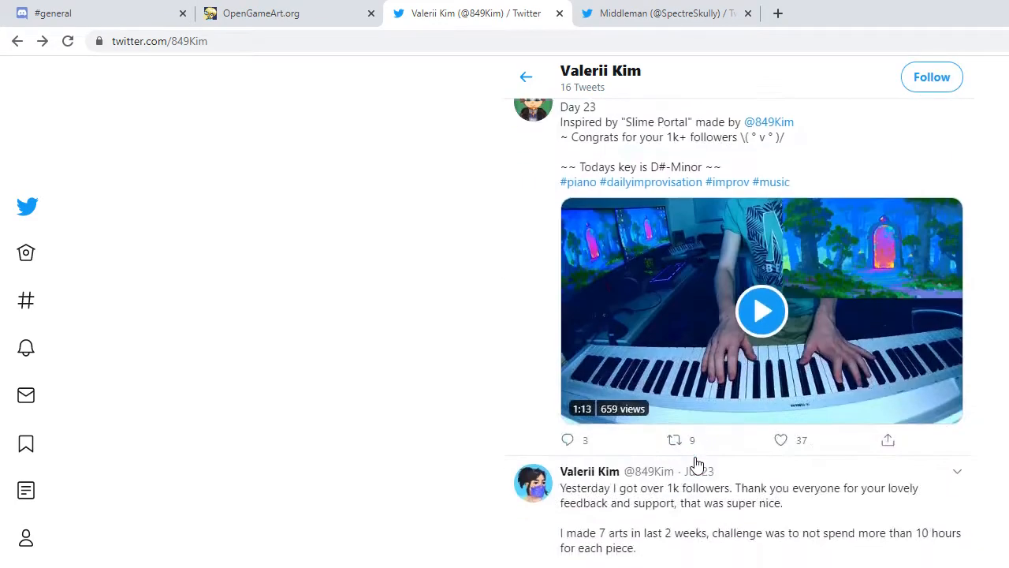
pyautogui.scroll(-8, 696, 466)
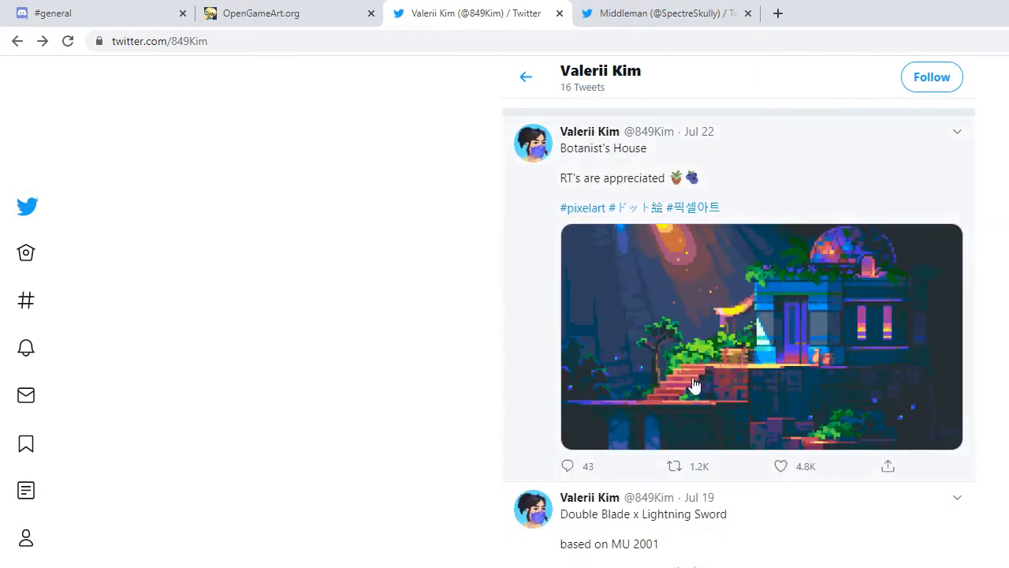
pyautogui.scroll(2, 717, 341)
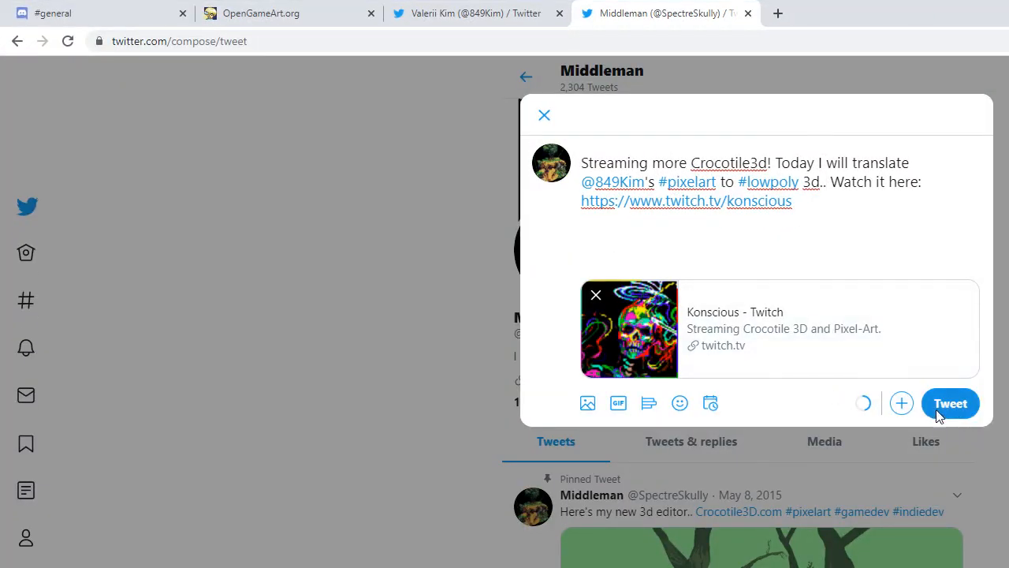
pyautogui.click(940, 415)
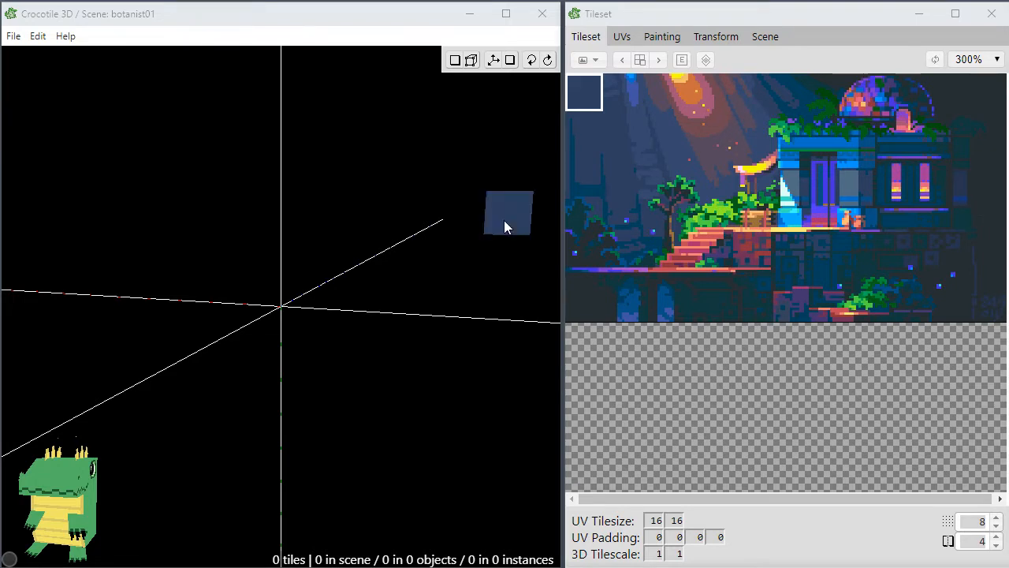
# Switch to Crocotile 3D and try out several tile selections on the house artwork, ending with the tileset's first tile.
pyautogui.click(357, 226)
pyautogui.press('space')
pyautogui.moveTo(332, 296); pyautogui.dragTo(355, 298)
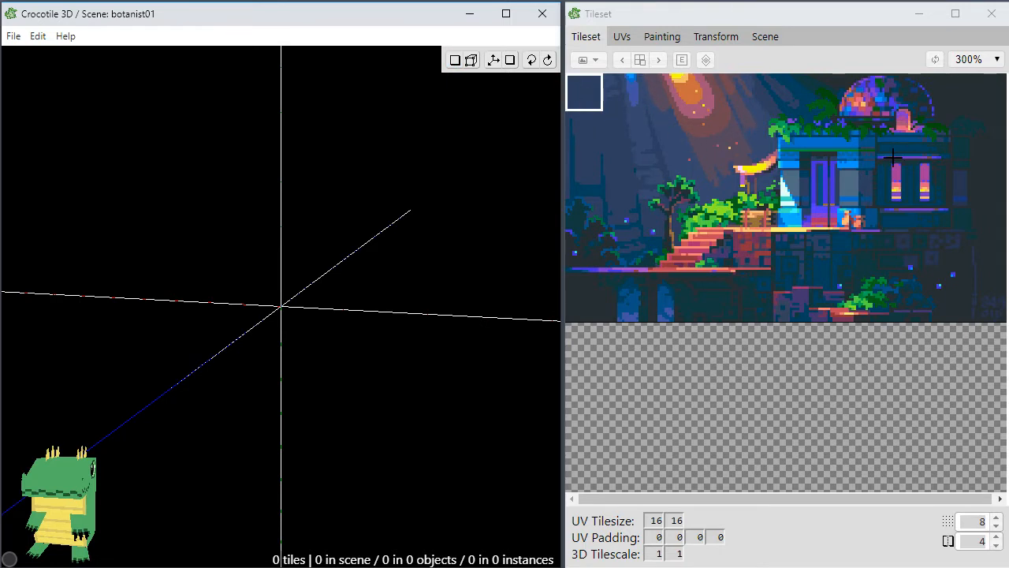
pyautogui.moveTo(597, 82); pyautogui.dragTo(798, 237)
pyautogui.click(858, 234)
pyautogui.click(837, 157)
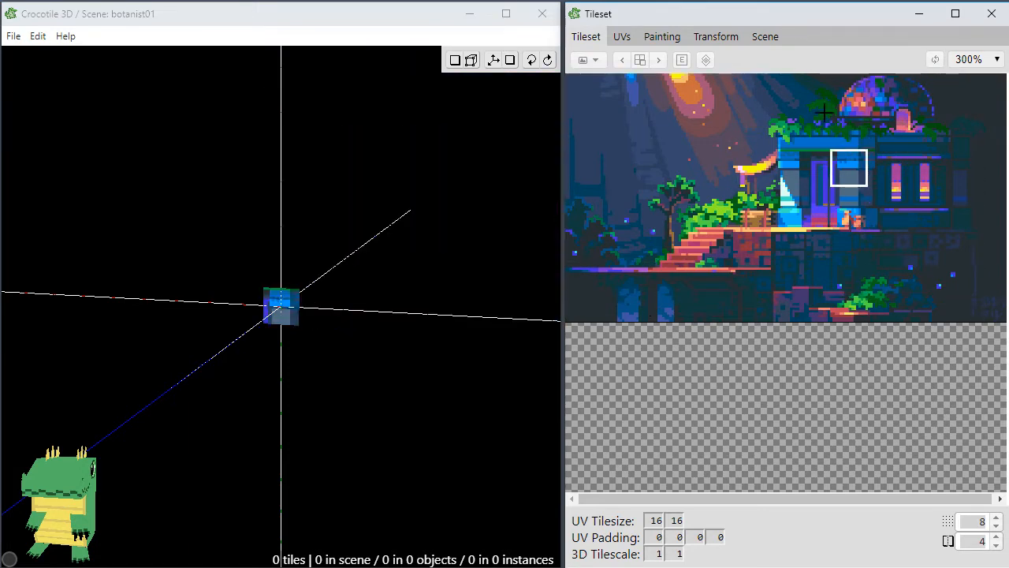
pyautogui.click(588, 93)
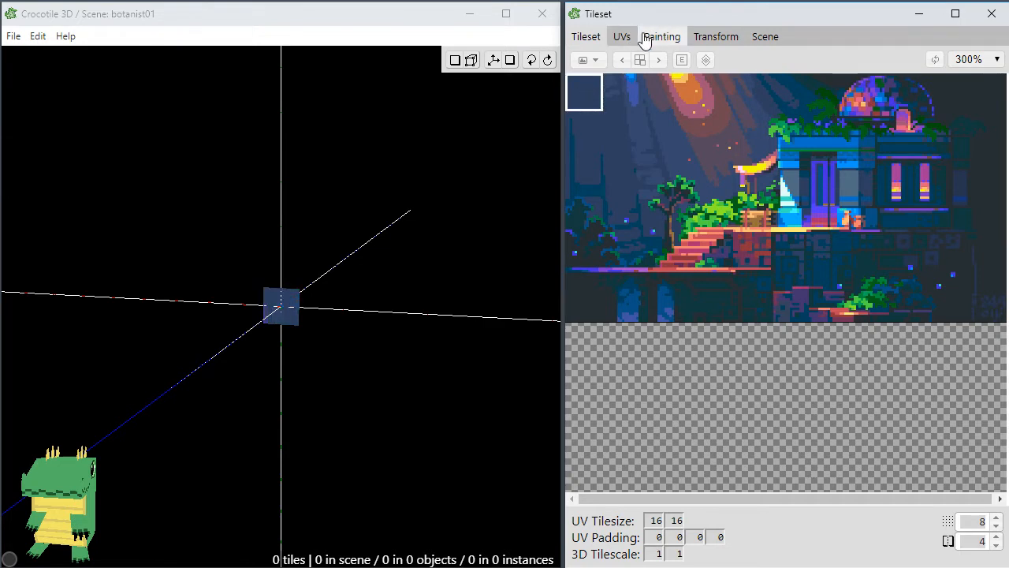
# Resize the tileset canvas to 256 pixels wide and 256 pixels high, keeping the artwork in its upper-left corner.
pyautogui.click(597, 60)
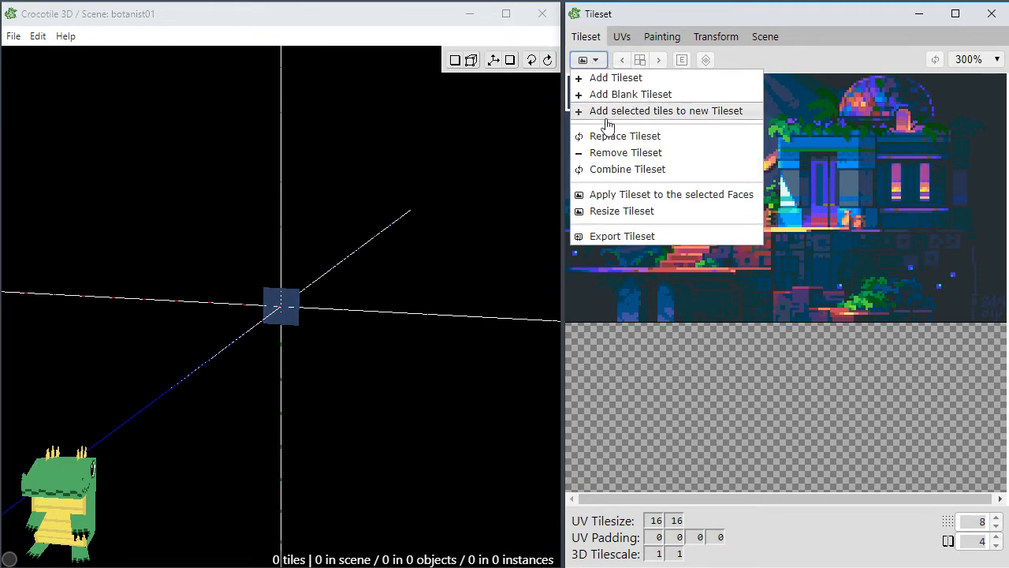
pyautogui.click(631, 211)
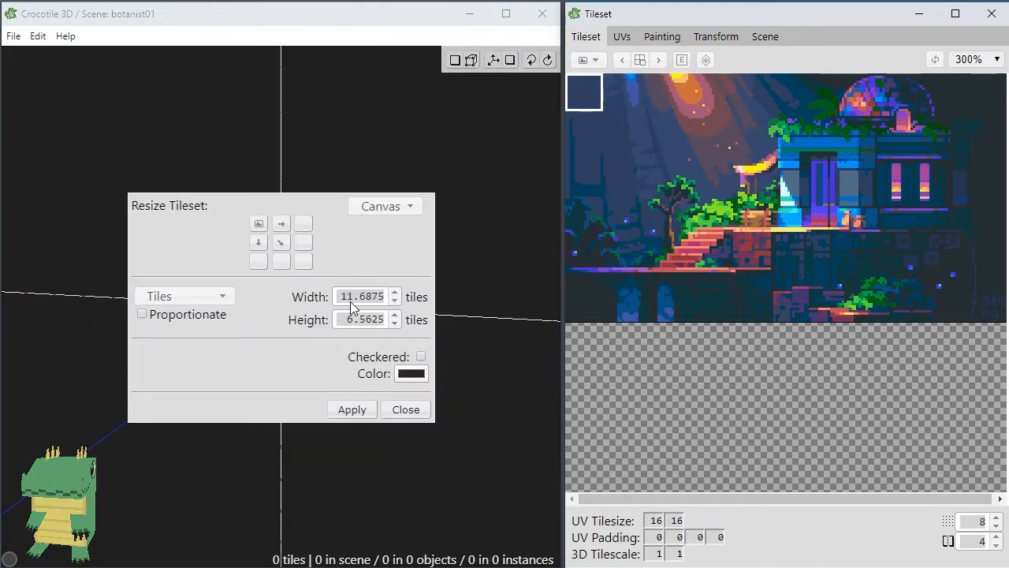
pyautogui.click(181, 296)
pyautogui.click(189, 330)
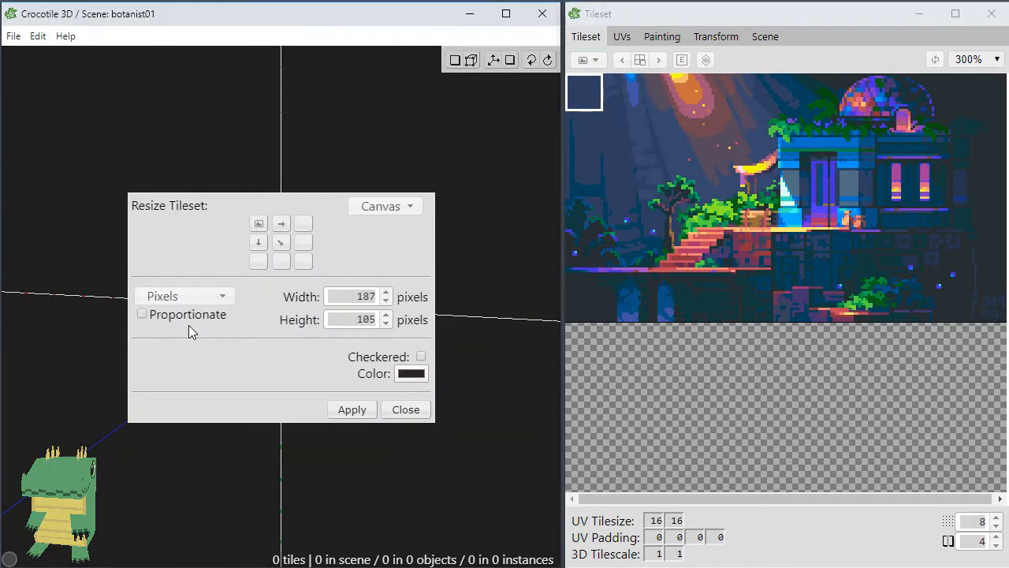
pyautogui.doubleClick(364, 296)
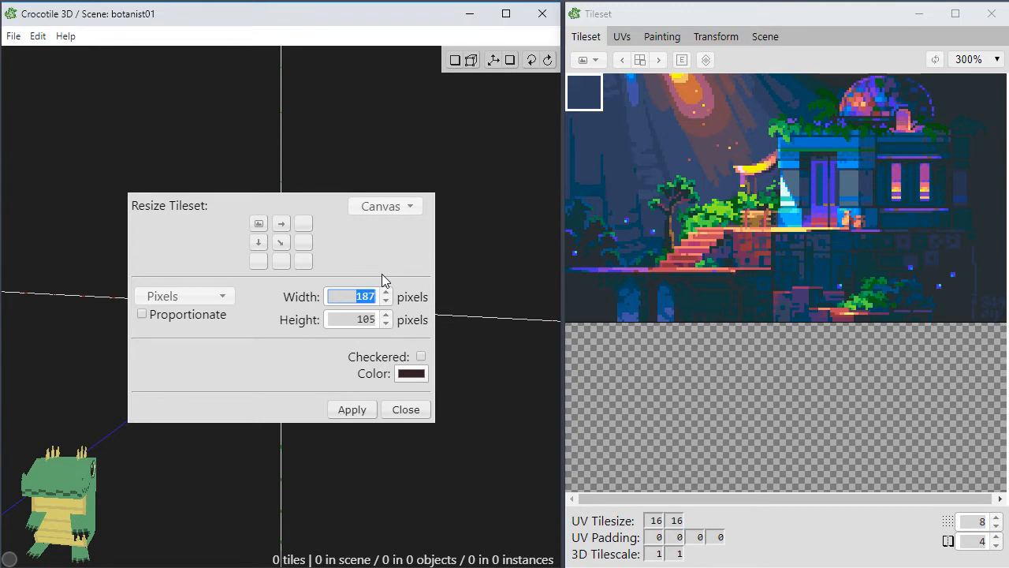
pyautogui.write('256')
pyautogui.press('Tab')
pyautogui.write('256')
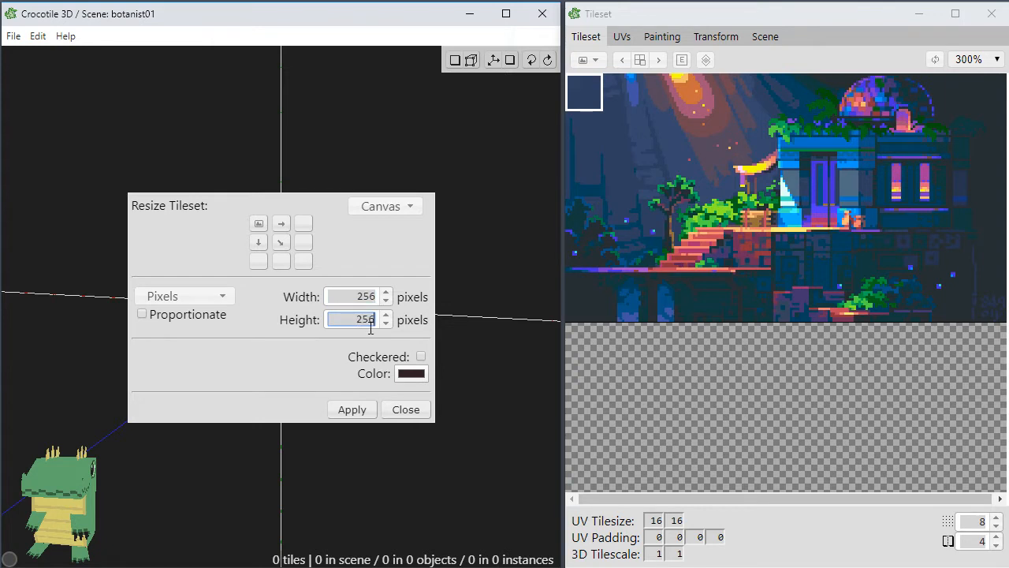
pyautogui.click(352, 412)
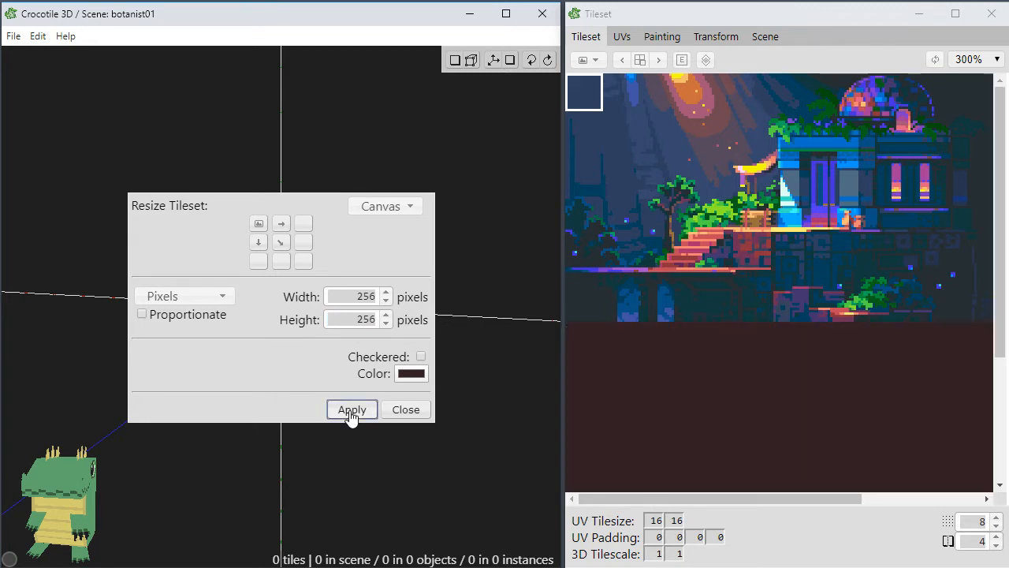
pyautogui.click(403, 410)
# Select the entire enlarged tileset, covering both the artwork and the added dark canvas area.
pyautogui.moveTo(690, 496); pyautogui.dragTo(612, 489)
pyautogui.scroll(-1, 824, 432)
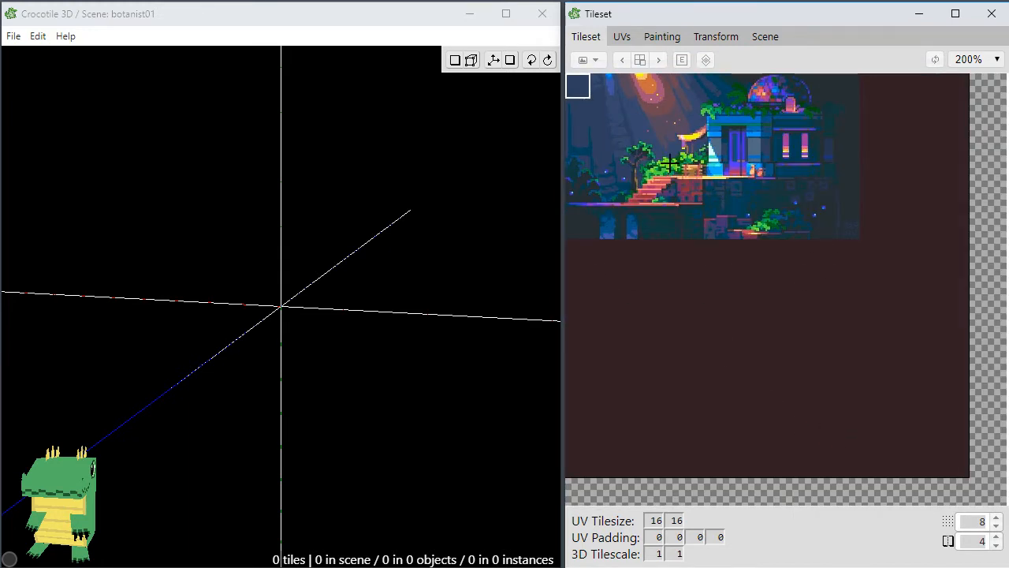
pyautogui.moveTo(577, 85); pyautogui.dragTo(961, 466)
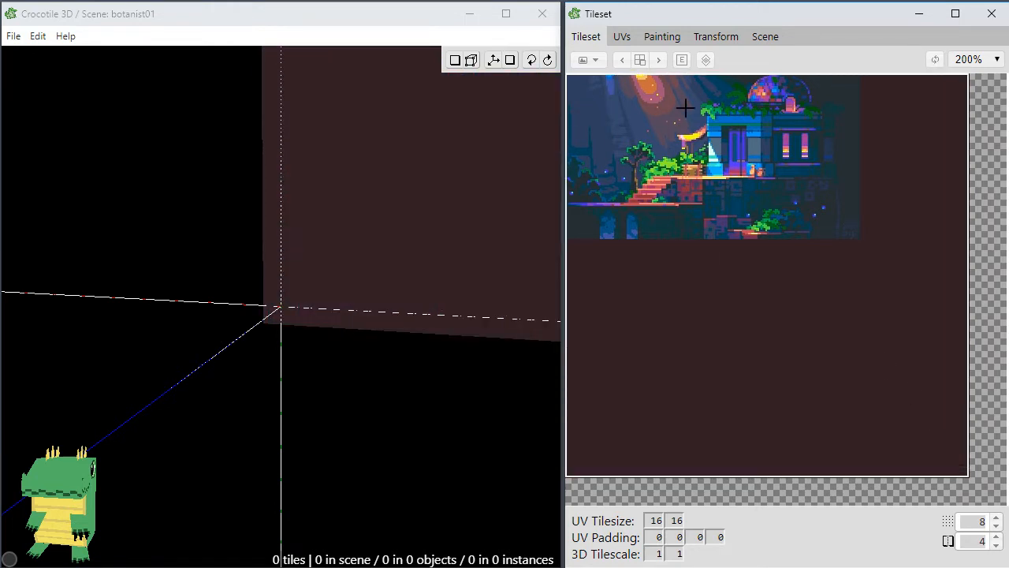
# Bring up the tileset for painting and hide the grid overlay on the artwork.
pyautogui.click(663, 37)
pyautogui.moveTo(1005, 152); pyautogui.dragTo(1004, 219)
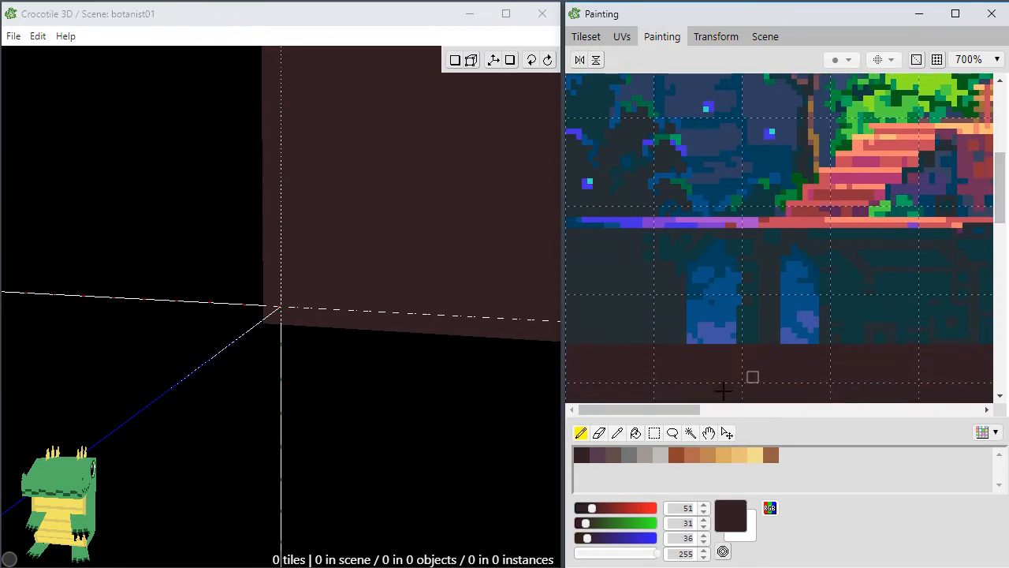
pyautogui.moveTo(692, 409); pyautogui.dragTo(712, 409)
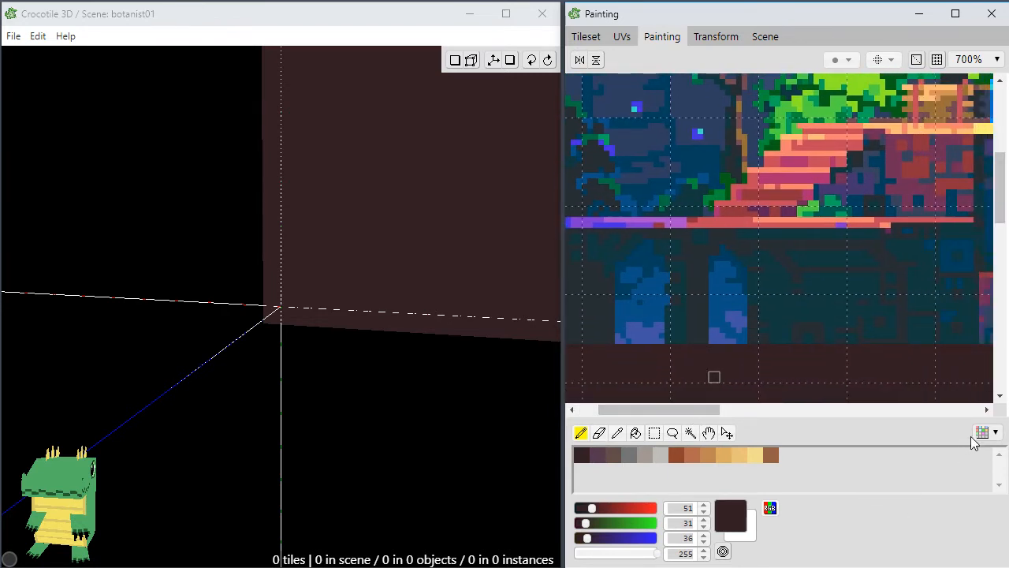
pyautogui.scroll(-4, 694, 249)
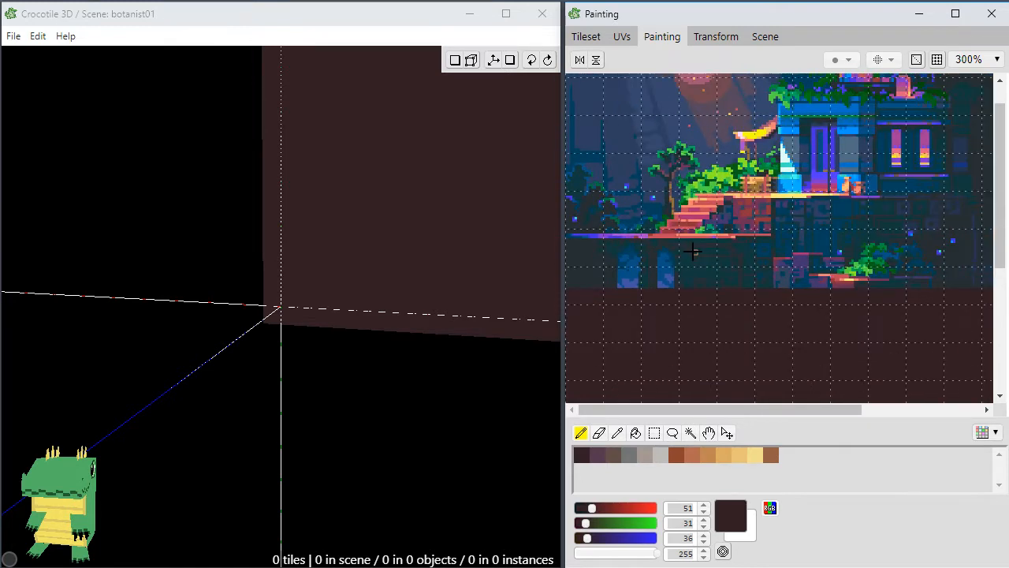
pyautogui.click(937, 59)
pyautogui.moveTo(1002, 230); pyautogui.dragTo(1003, 166)
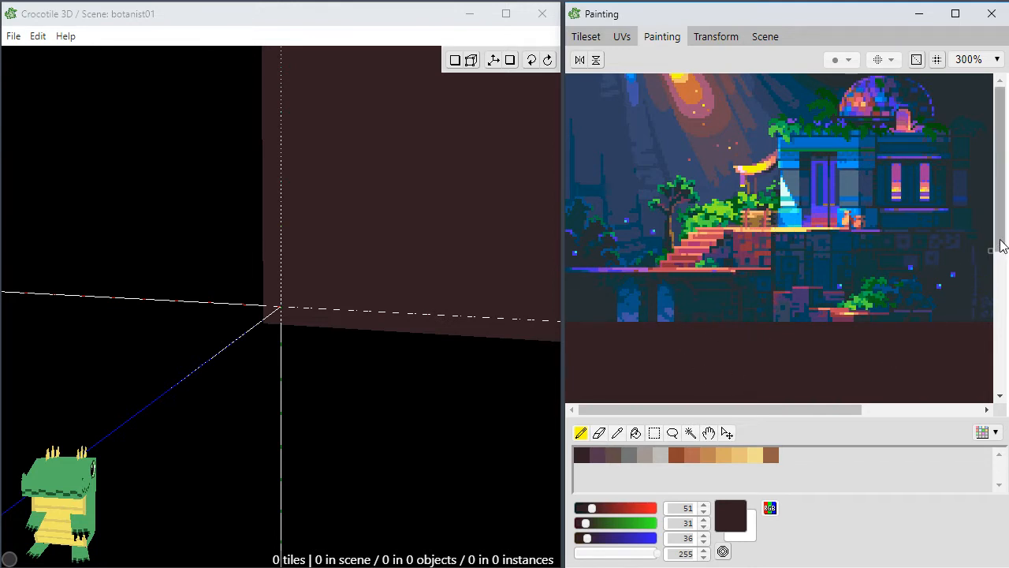
# Examine the tileset artwork's house, staircase, foliage and lower walls up close and as a whole to plan the 3D model.
pyautogui.scroll(-2, 1000, 246)
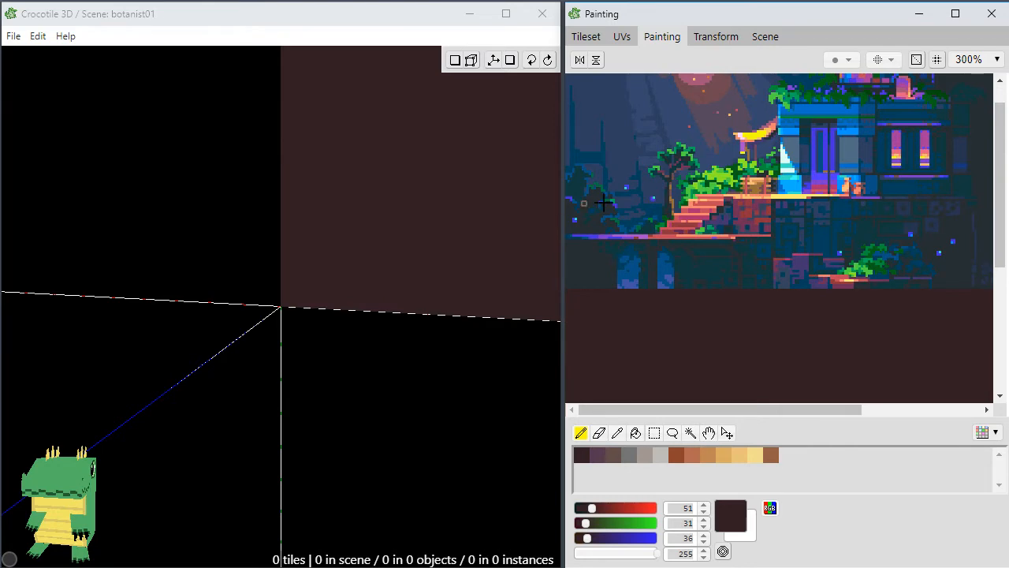
pyautogui.click(622, 39)
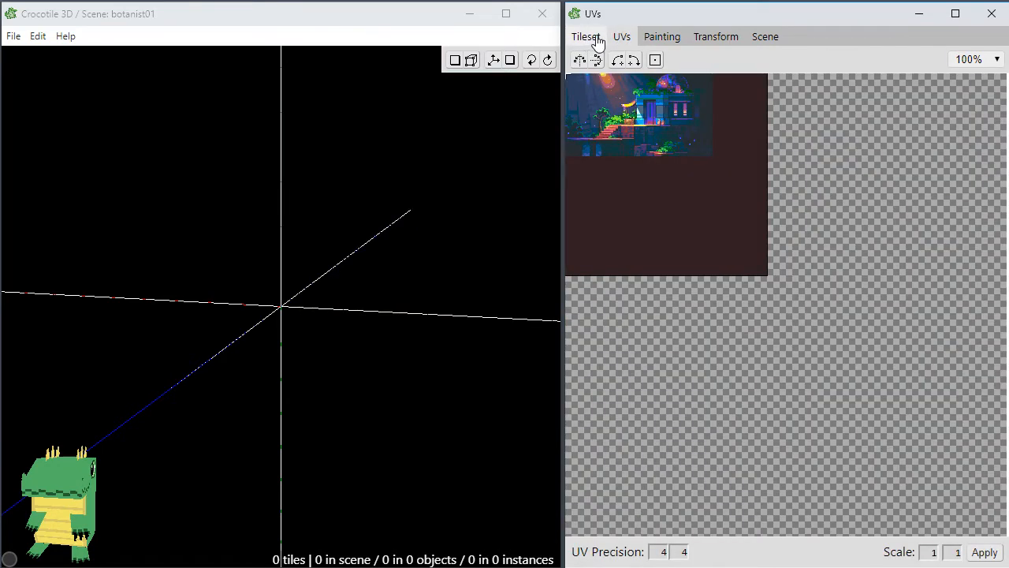
pyautogui.click(654, 38)
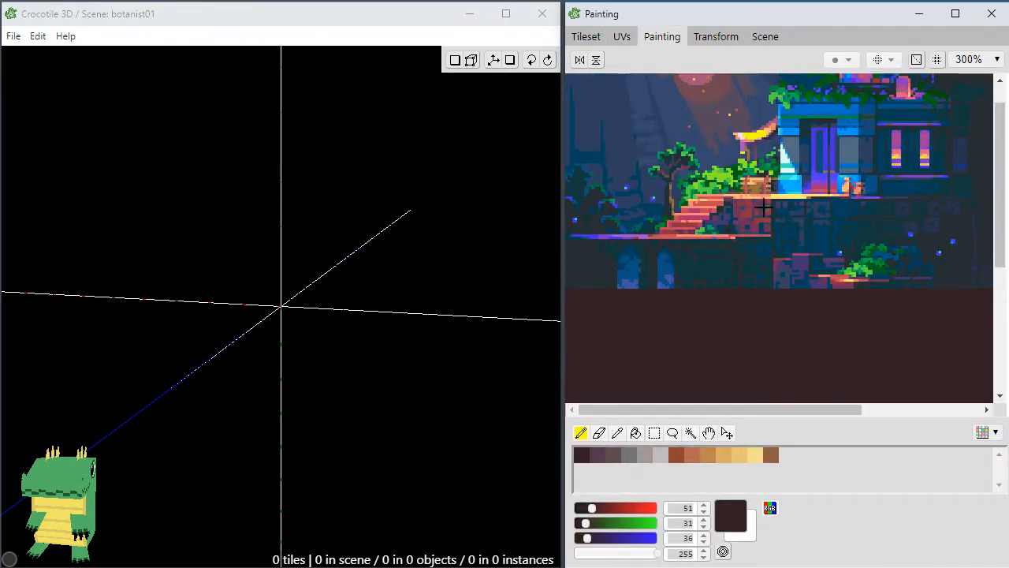
pyautogui.moveTo(998, 248); pyautogui.dragTo(999, 232)
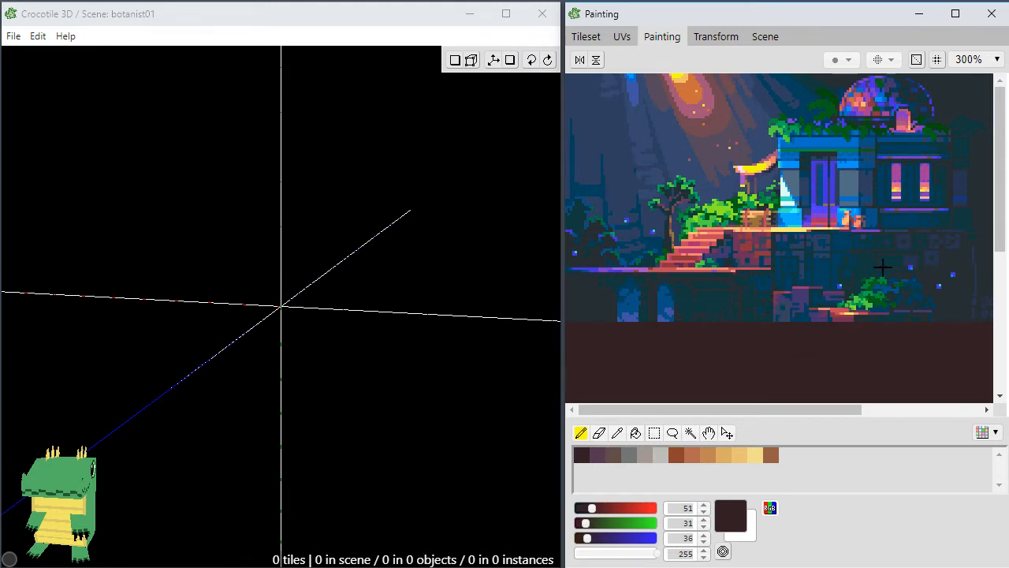
pyautogui.moveTo(1001, 239); pyautogui.dragTo(1002, 232)
pyautogui.scroll(-2, 998, 195)
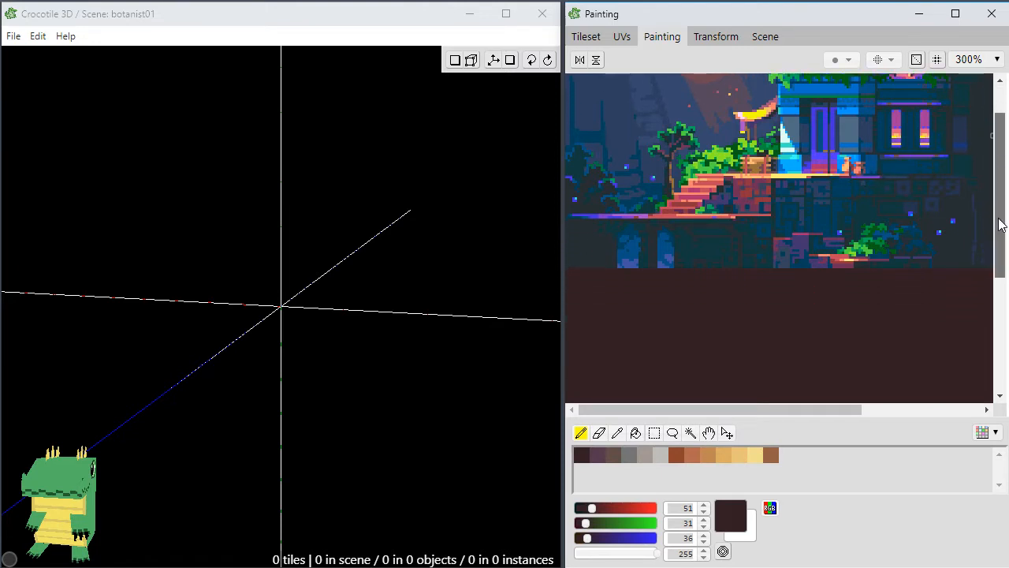
pyautogui.scroll(2, 997, 196)
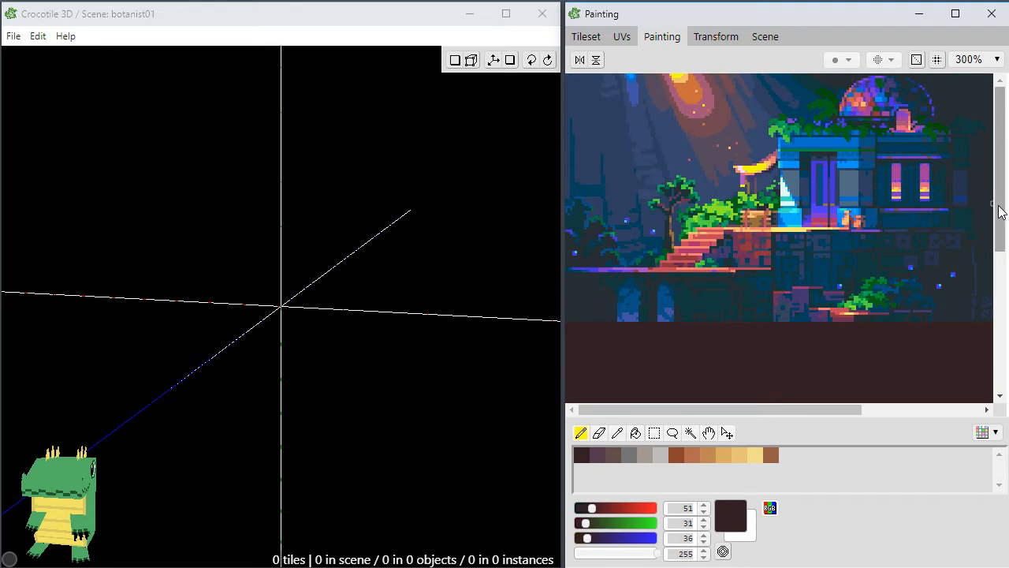
pyautogui.scroll(-3, 998, 205)
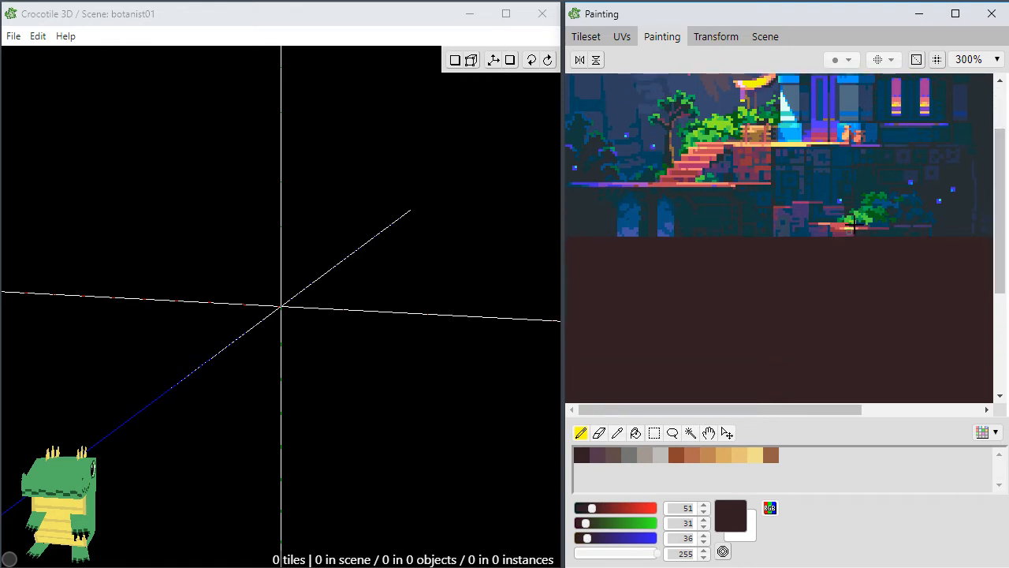
pyautogui.scroll(1, 863, 222)
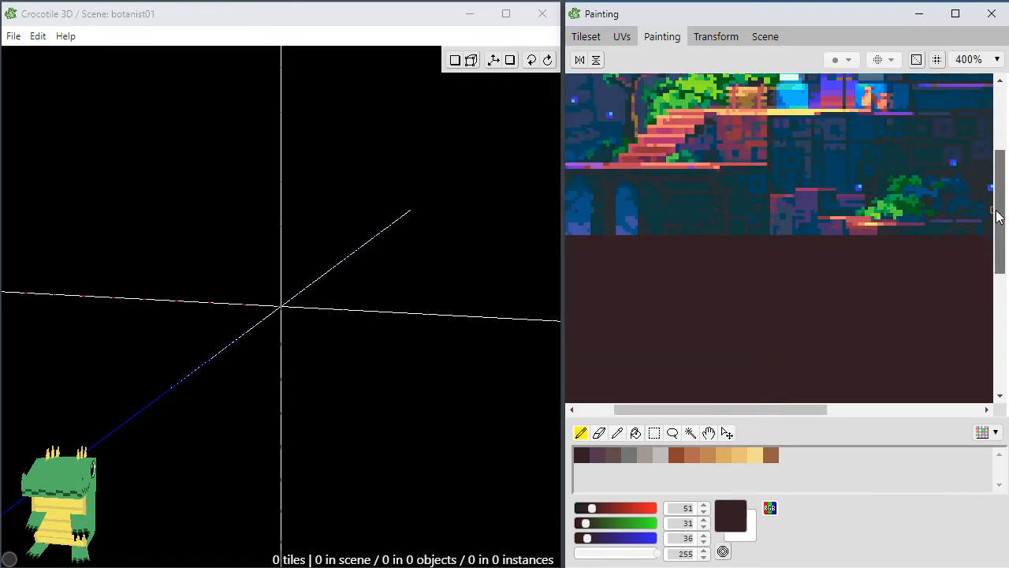
pyautogui.scroll(4, 996, 193)
pyautogui.scroll(-3, 999, 163)
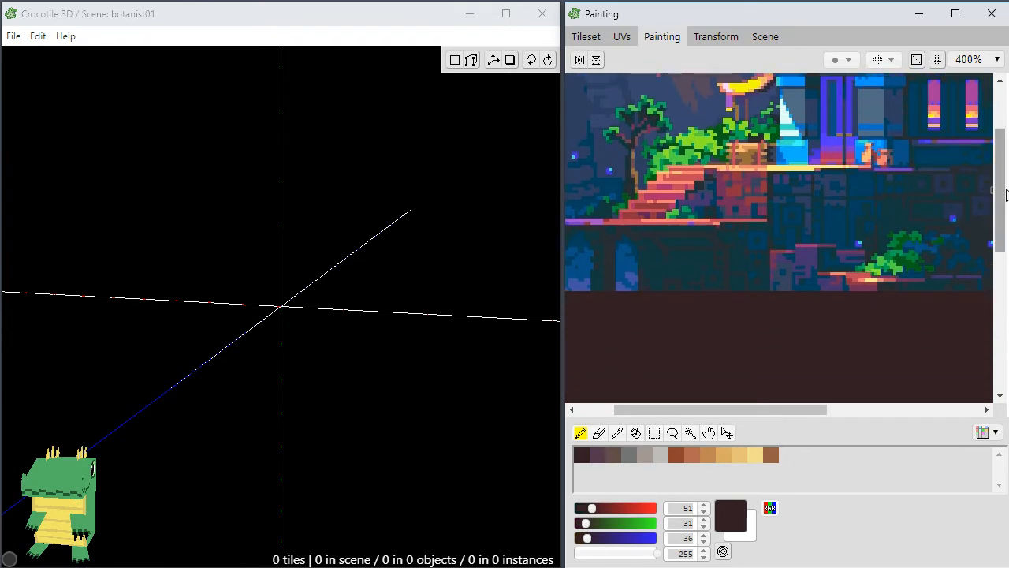
pyautogui.scroll(4, 1005, 195)
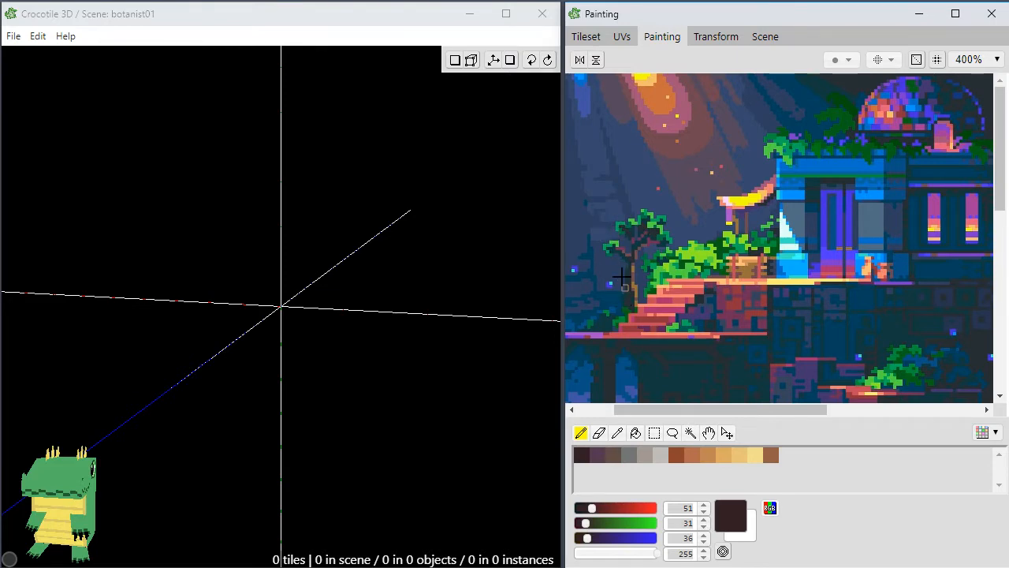
pyautogui.scroll(1, 755, 260)
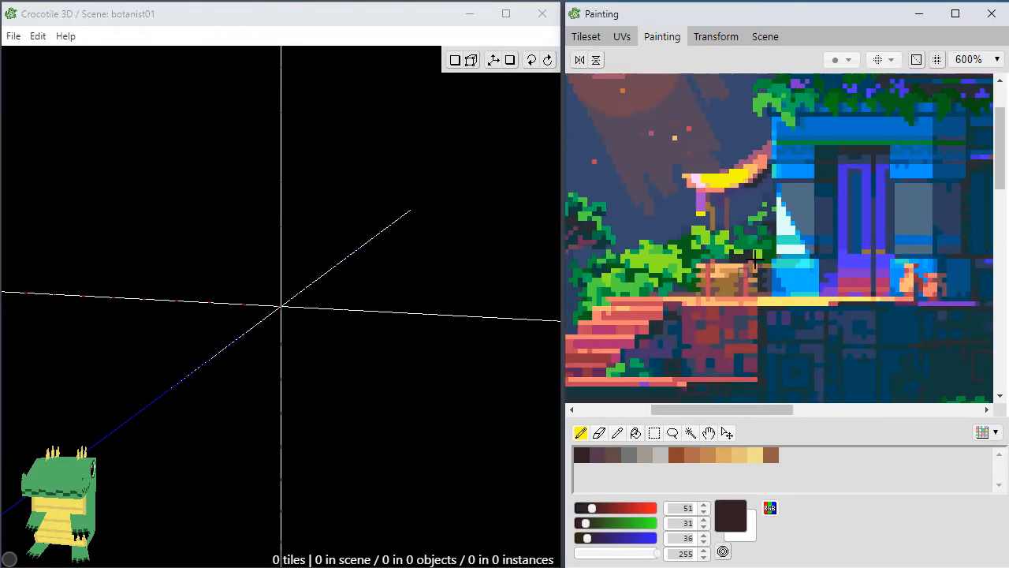
pyautogui.scroll(-1, 756, 260)
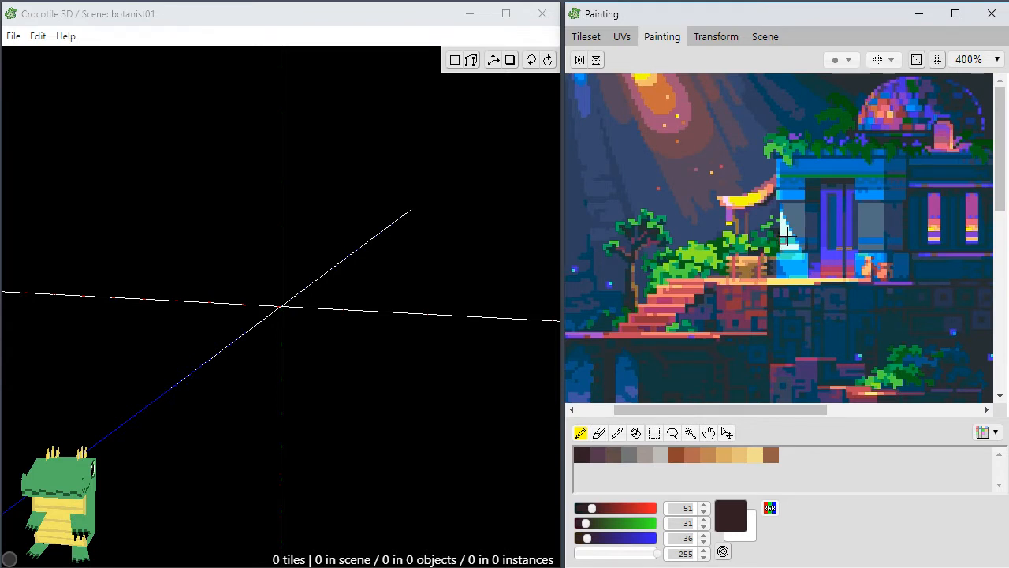
pyautogui.scroll(-1, 789, 236)
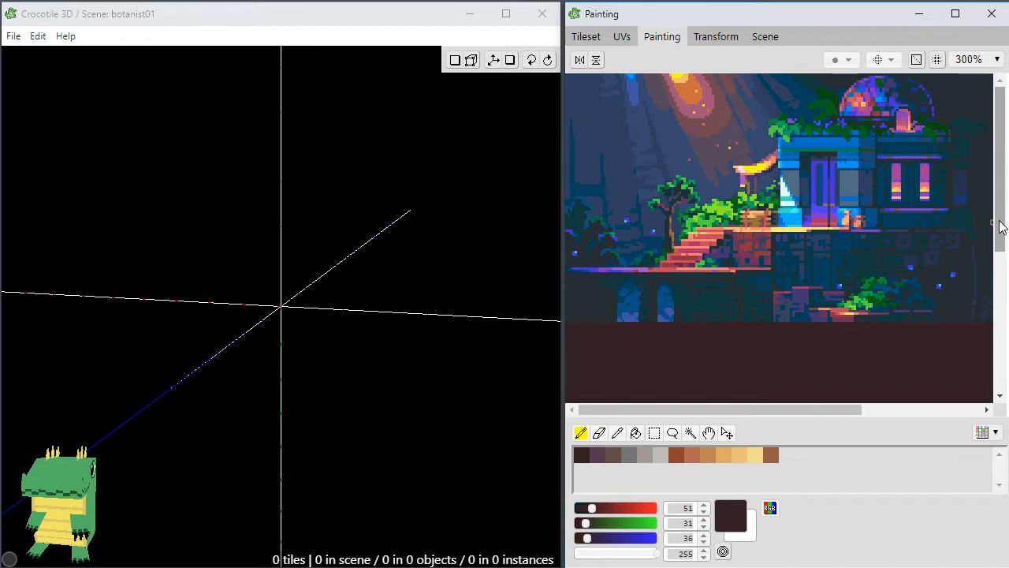
pyautogui.moveTo(1005, 217)
pyautogui.mouseDown()
pyautogui.moveTo(999, 242)
pyautogui.moveTo(1000, 219)
pyautogui.mouseUp()
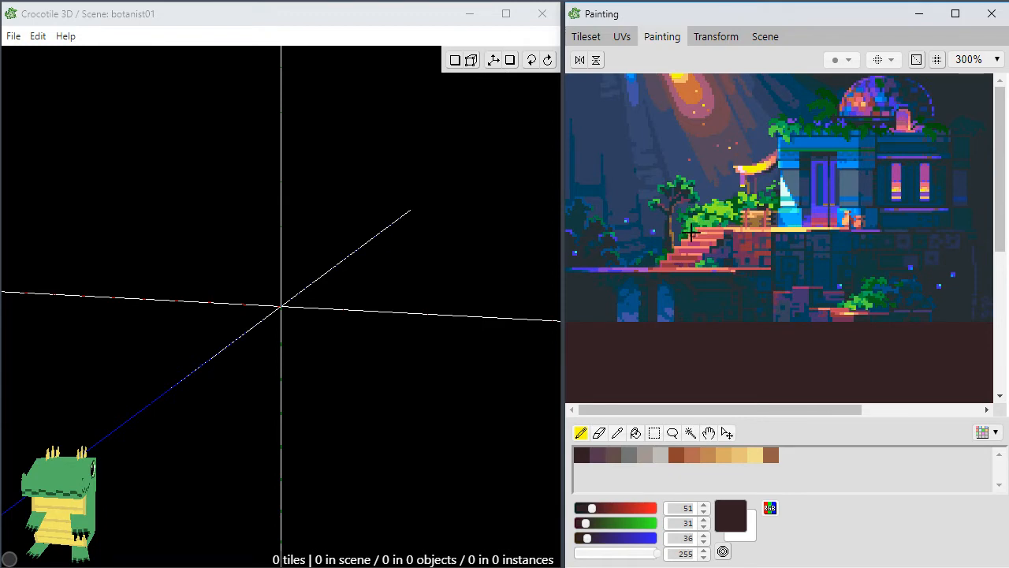
pyautogui.scroll(2, 689, 285)
pyautogui.scroll(1, 689, 285)
pyautogui.scroll(-2, 690, 285)
pyautogui.moveTo(1004, 217)
pyautogui.mouseDown()
pyautogui.moveTo(1003, 200)
pyautogui.moveTo(1003, 229)
pyautogui.moveTo(1000, 183)
pyautogui.moveTo(1001, 223)
pyautogui.moveTo(998, 207)
pyautogui.mouseUp()
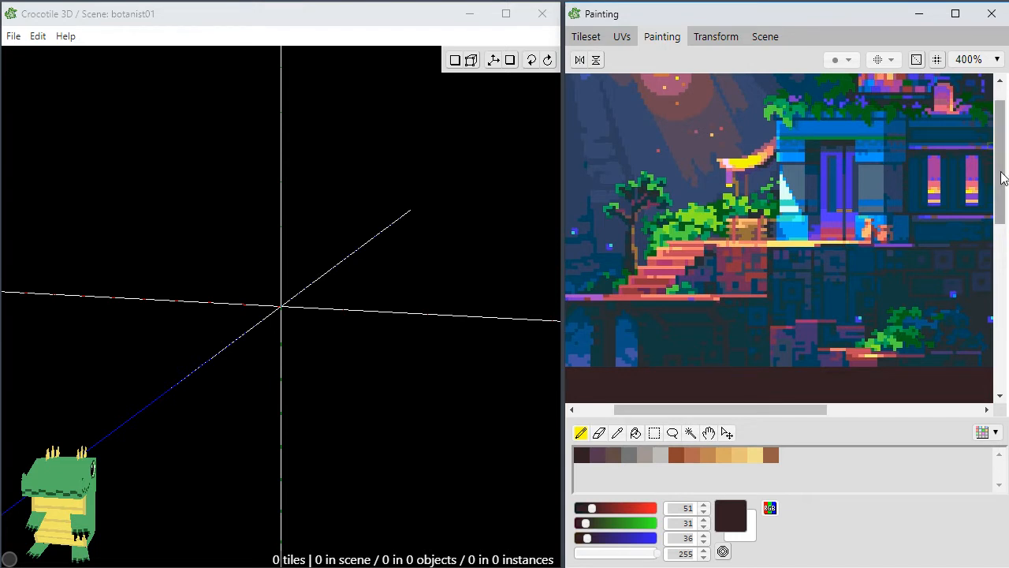
pyautogui.moveTo(1001, 172); pyautogui.dragTo(1000, 200)
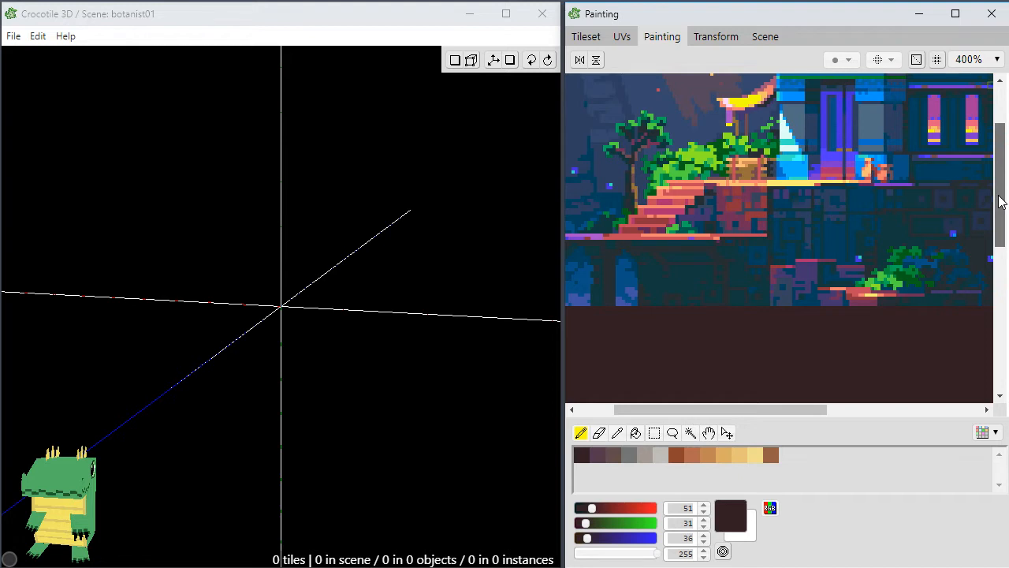
# Select a rectangular area covering the artwork's staircase and the red brick wall beside it.
pyautogui.moveTo(999, 202); pyautogui.dragTo(999, 160)
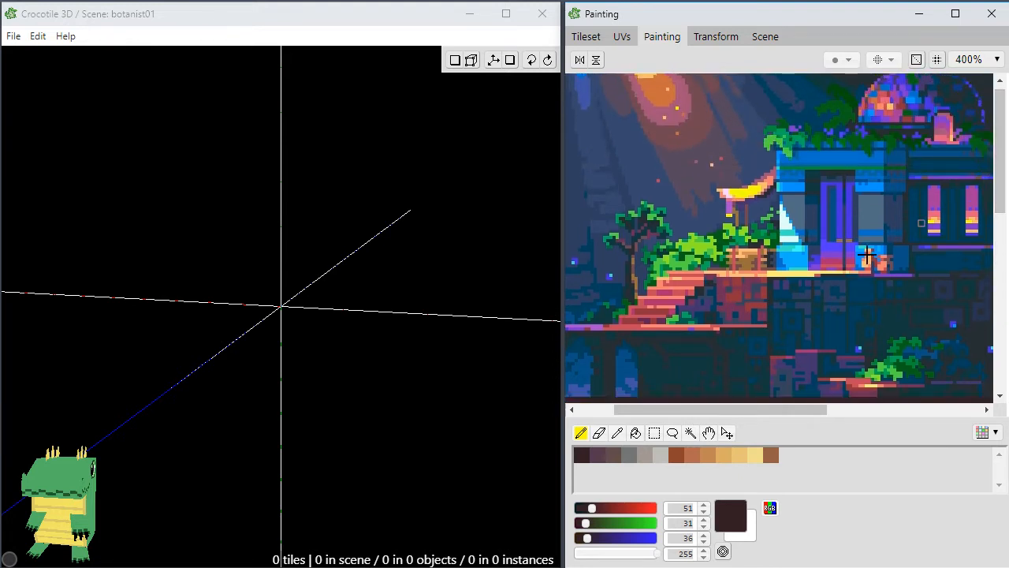
pyautogui.moveTo(1001, 193); pyautogui.dragTo(1003, 214)
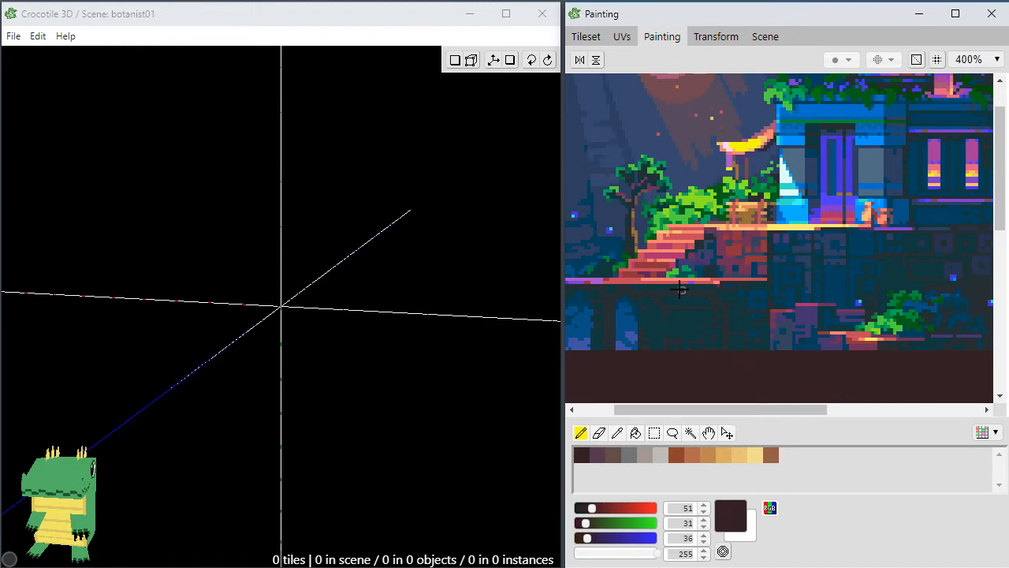
pyautogui.press('m')
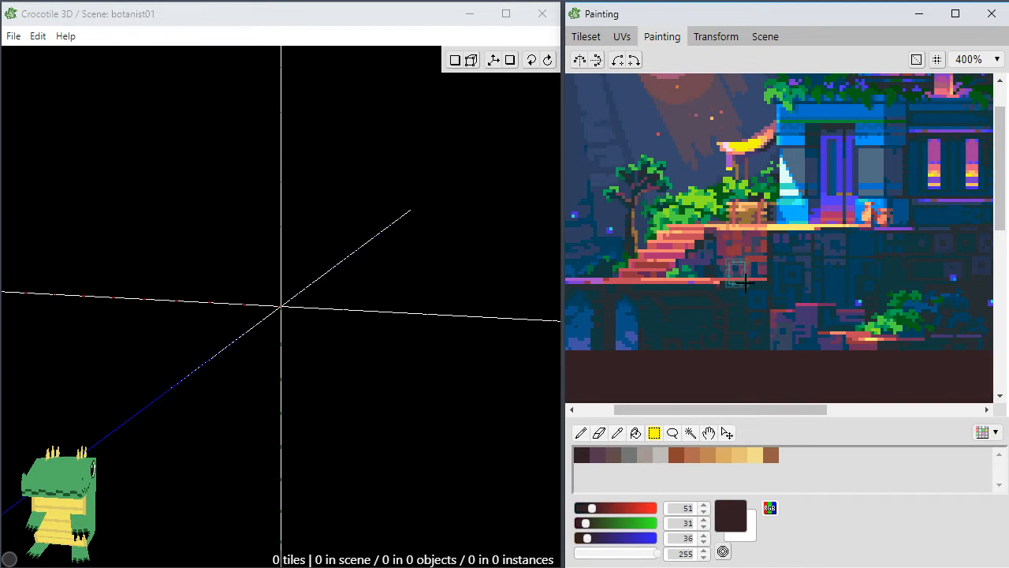
pyautogui.scroll(-1, 828, 279)
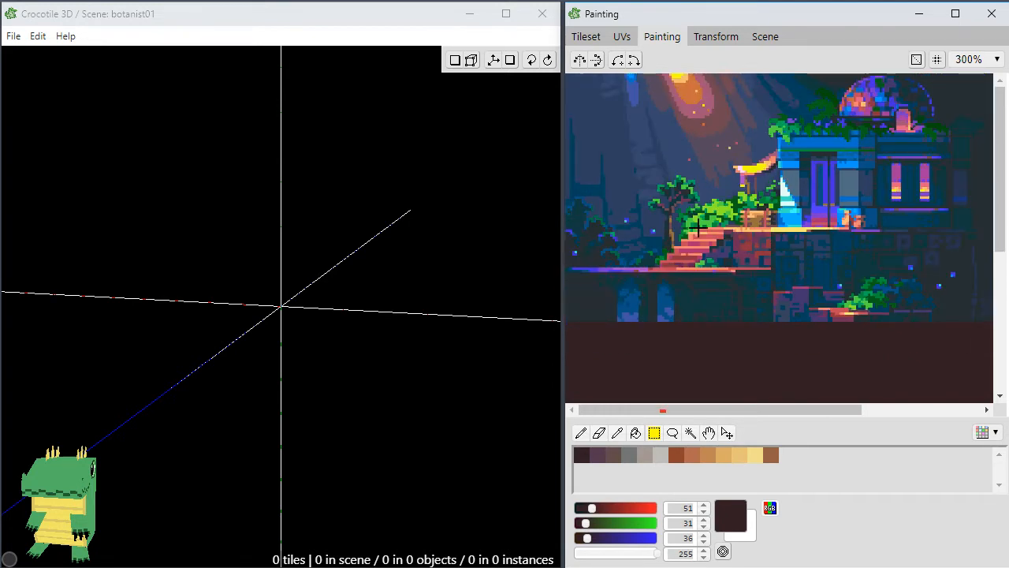
pyautogui.scroll(1, 733, 251)
pyautogui.scroll(1, 707, 252)
pyautogui.moveTo(734, 410); pyautogui.dragTo(685, 411)
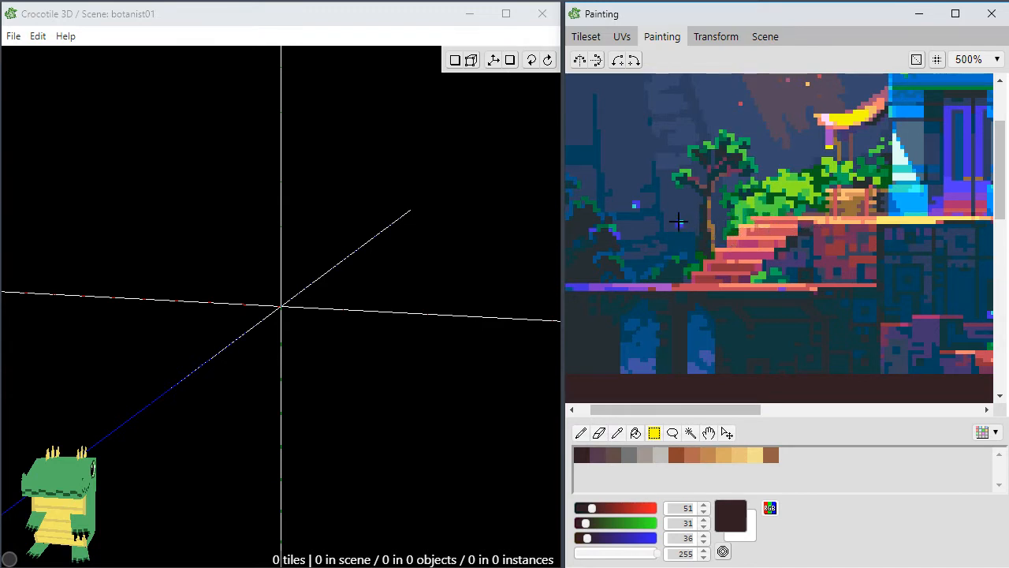
pyautogui.moveTo(686, 225); pyautogui.dragTo(877, 282)
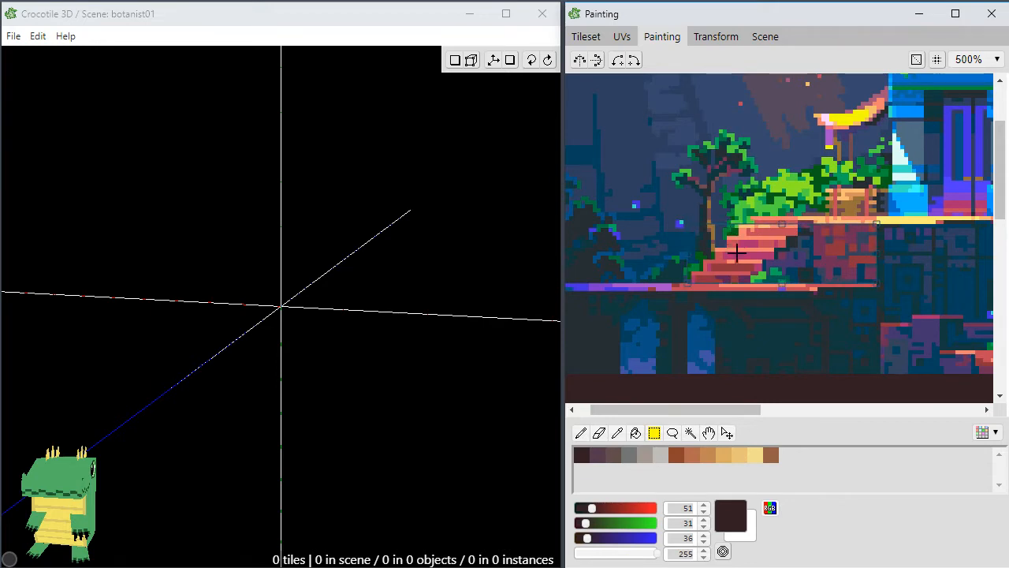
# Place a copy of the selected staircase piece in the empty dark area below the artwork, aligned to the displayed grid, and deselect it.
pyautogui.scroll(-3, 715, 316)
pyautogui.scroll(1, 715, 316)
pyautogui.moveTo(593, 208)
pyautogui.mouseDown()
pyautogui.moveTo(623, 300)
pyautogui.moveTo(648, 328)
pyautogui.moveTo(794, 317)
pyautogui.mouseUp()
pyautogui.press('space')
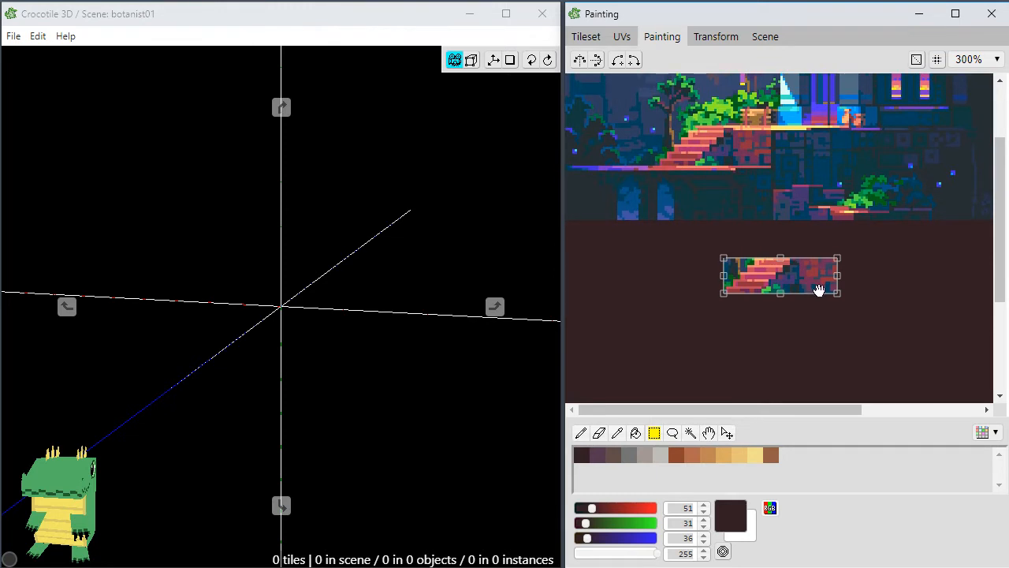
pyautogui.click(937, 61)
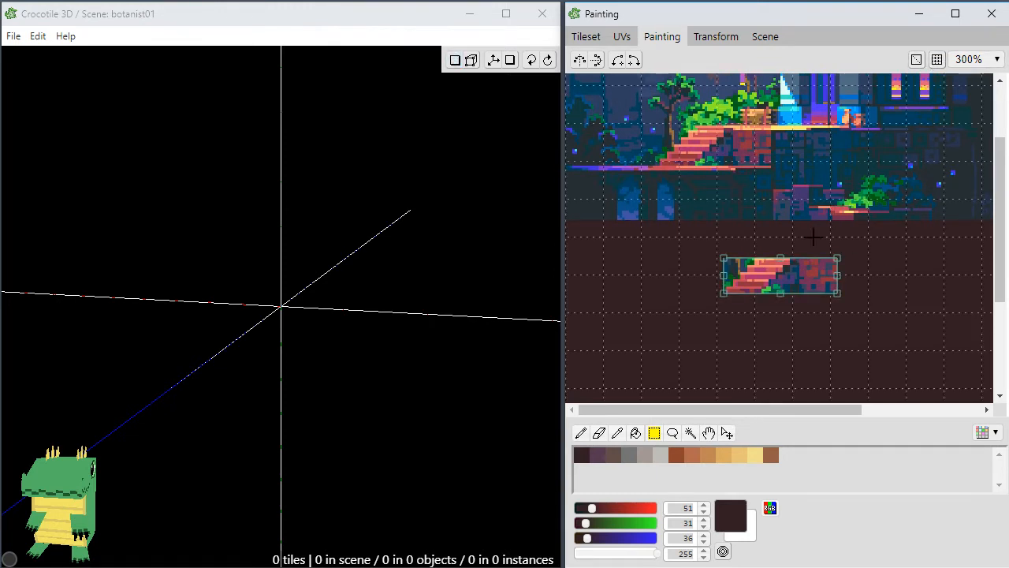
pyautogui.moveTo(779, 275)
pyautogui.mouseDown()
pyautogui.moveTo(700, 329)
pyautogui.moveTo(694, 291)
pyautogui.moveTo(708, 268)
pyautogui.moveTo(659, 256)
pyautogui.mouseUp()
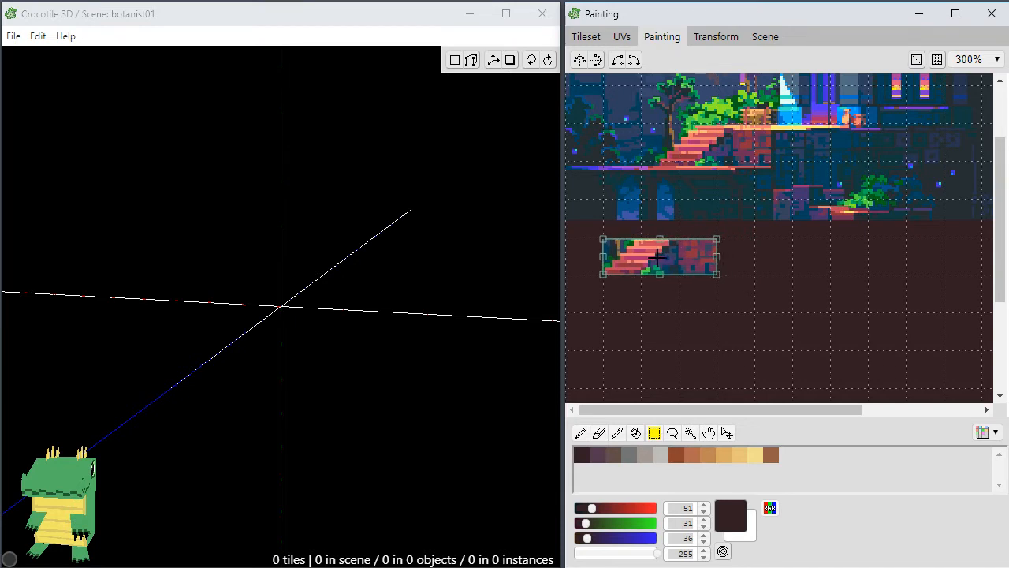
pyautogui.scroll(4, 655, 292)
pyautogui.moveTo(698, 411); pyautogui.dragTo(602, 422)
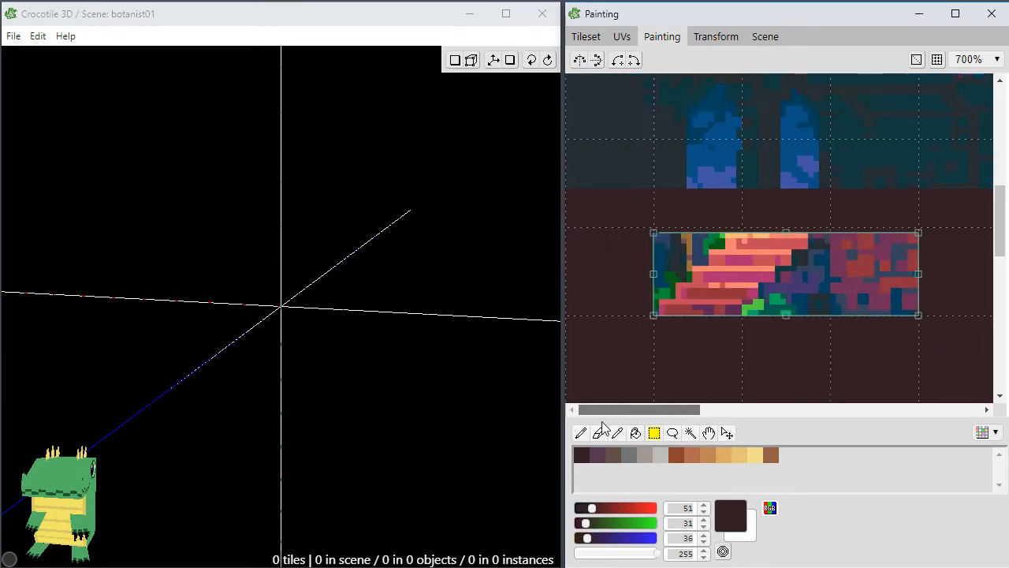
pyautogui.click(791, 244)
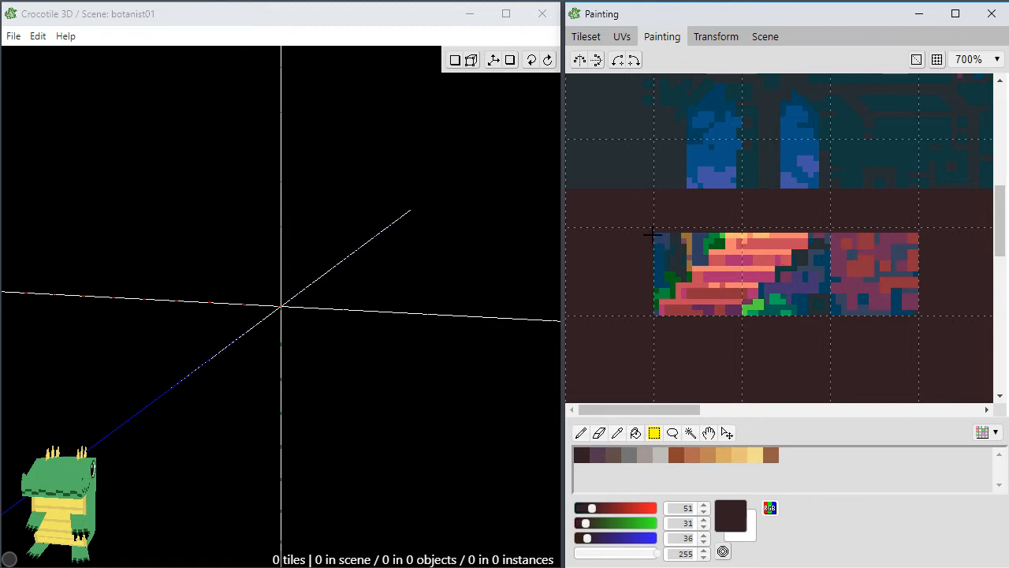
# Stretch the copied staircase strip upward so it fills the full height of its grid row.
pyautogui.moveTo(653, 234); pyautogui.dragTo(918, 315)
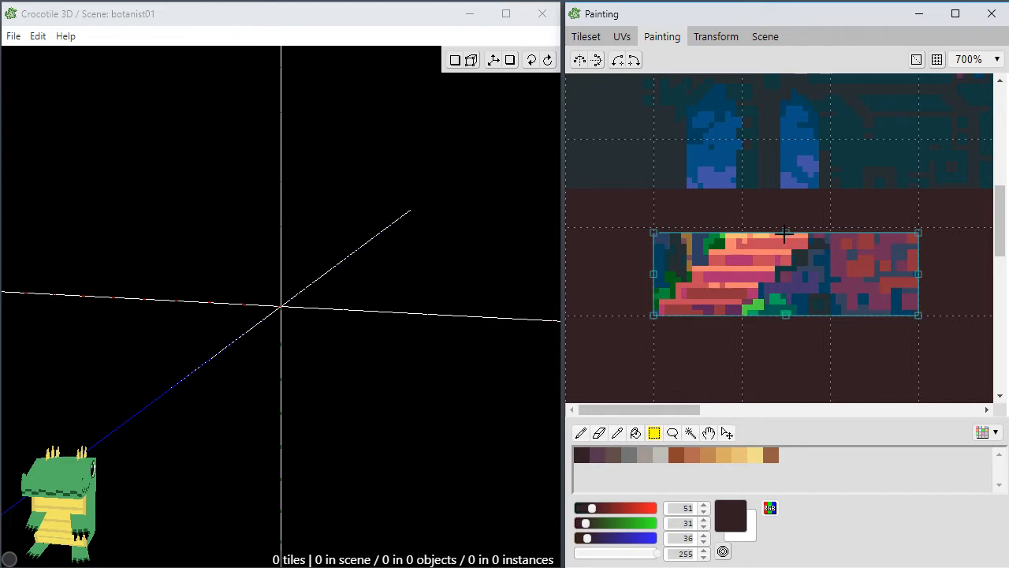
pyautogui.moveTo(795, 231); pyautogui.dragTo(800, 228)
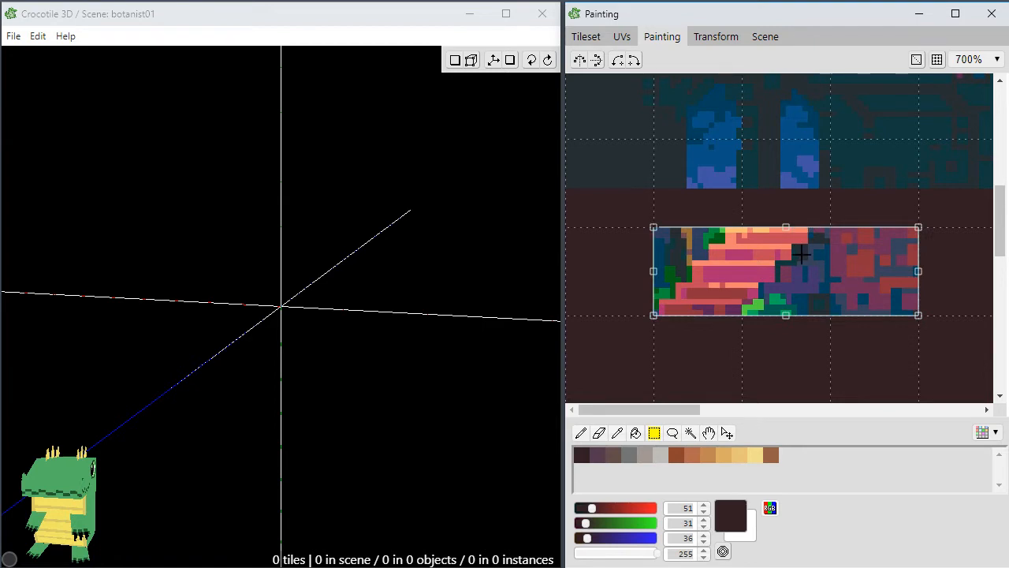
pyautogui.click(626, 298)
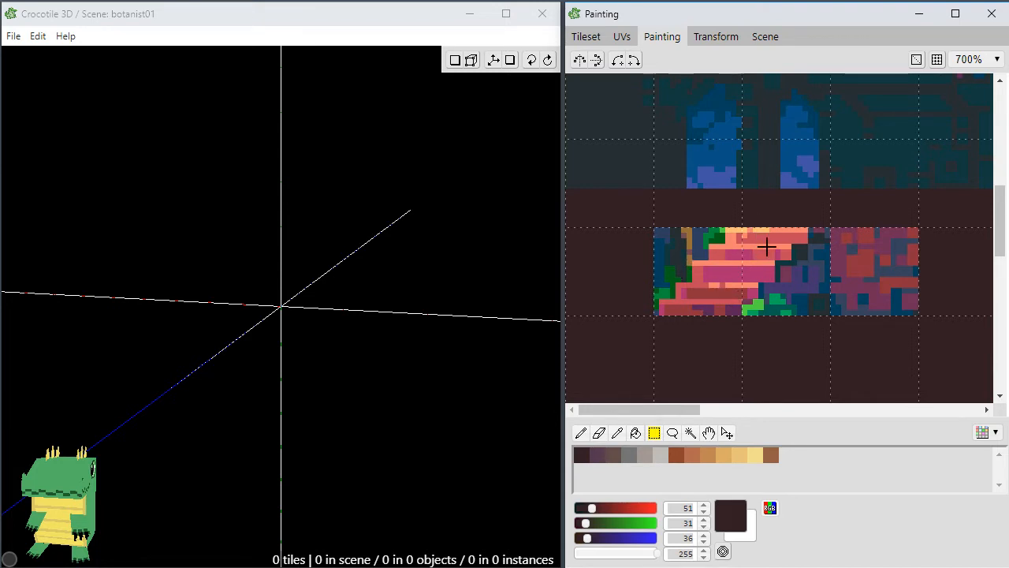
# Compare the staircase strip with the original artwork, and switch to the browser to view the artist's Twitter page.
pyautogui.scroll(-4, 789, 237)
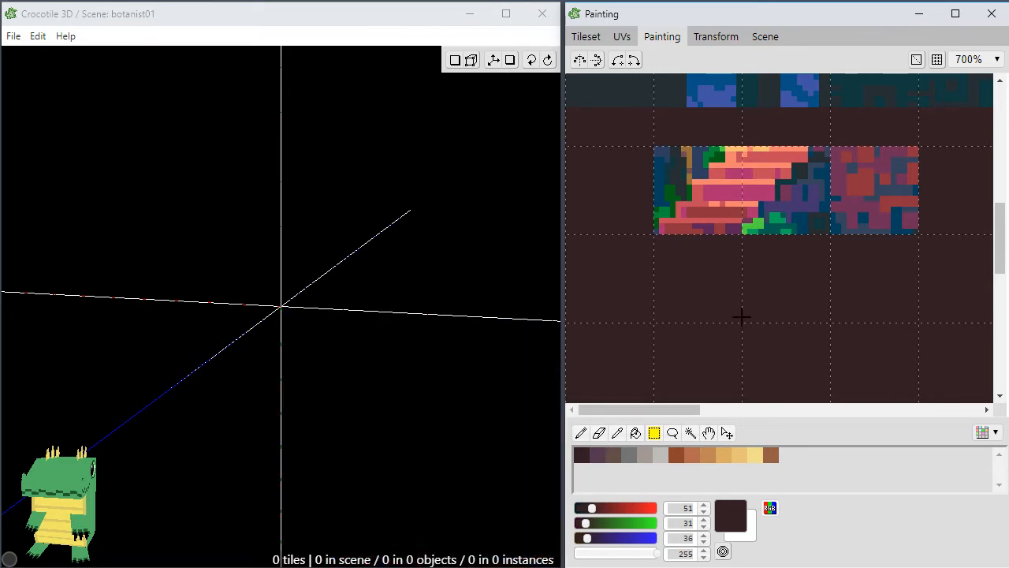
pyautogui.moveTo(1002, 252); pyautogui.dragTo(1001, 237)
pyautogui.press('b')
pyautogui.press('space')
pyautogui.moveTo(738, 292)
pyautogui.mouseDown()
pyautogui.moveTo(763, 273)
pyautogui.moveTo(758, 264)
pyautogui.mouseUp()
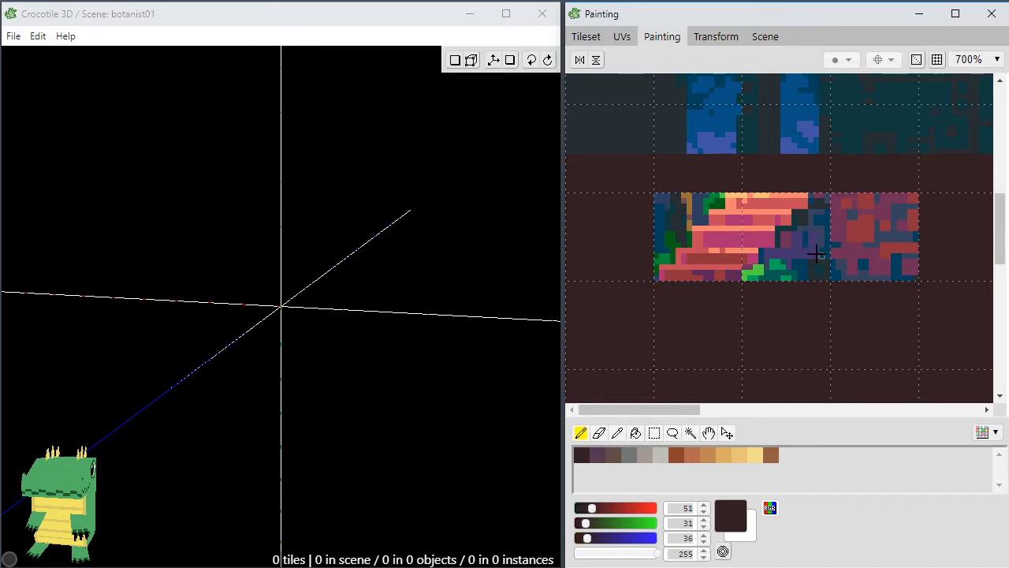
pyautogui.scroll(-3, 830, 244)
pyautogui.moveTo(1004, 183); pyautogui.dragTo(1000, 114)
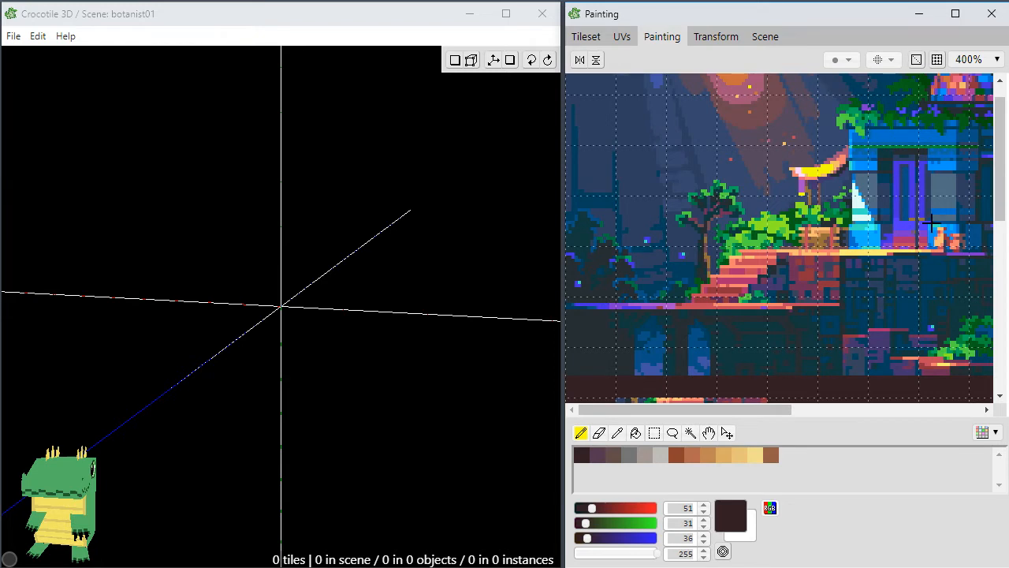
pyautogui.moveTo(1004, 174); pyautogui.dragTo(1004, 165)
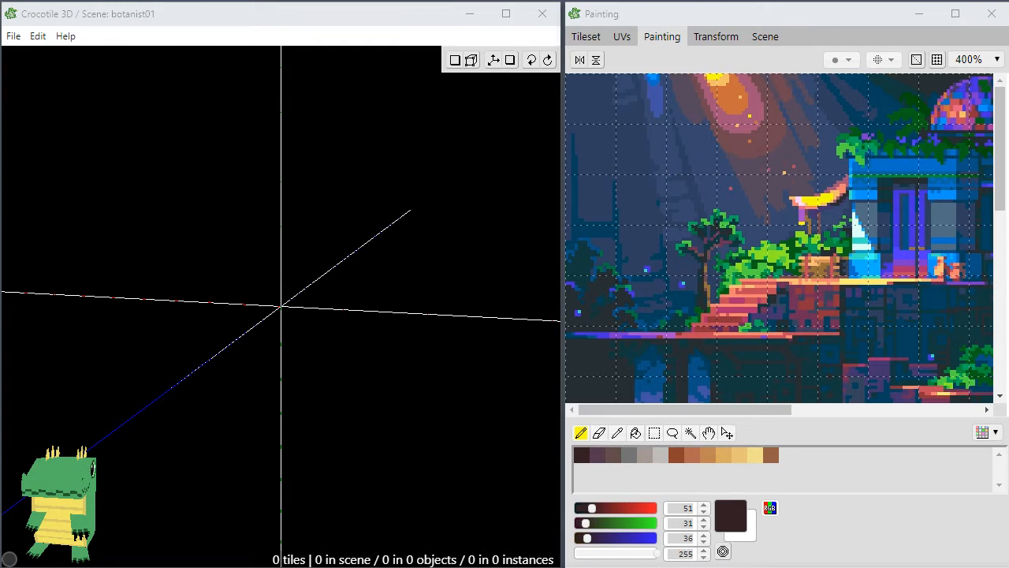
pyautogui.hotkey('alt', 'Tab')
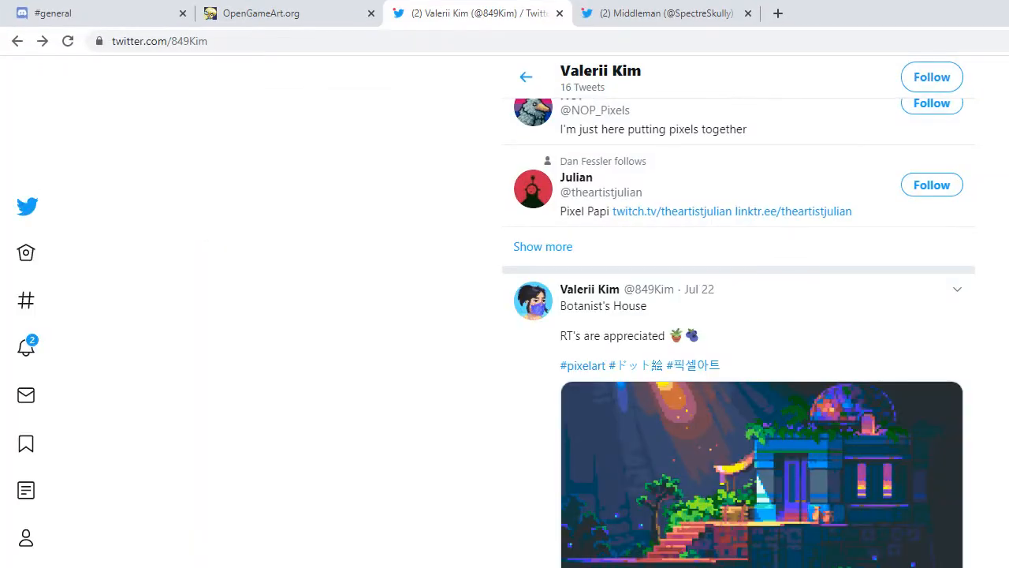
pyautogui.scroll(20, 738, 331)
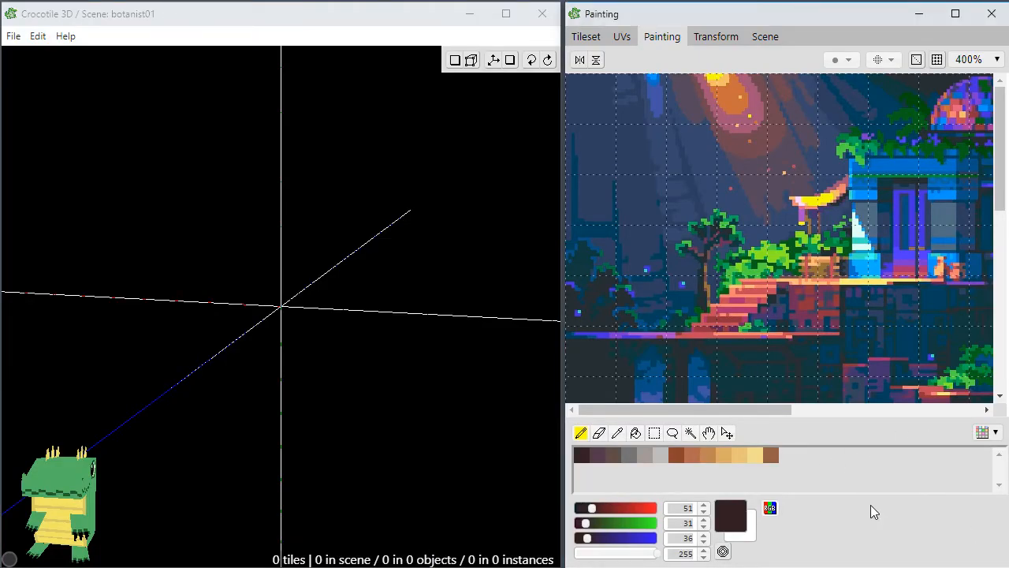
# Paint over the foliage and dark pixels left of the copied stairs with the stairs' red, RGB 197, 73, 89.
pyautogui.moveTo(997, 192); pyautogui.dragTo(993, 267)
pyautogui.scroll(3, 752, 319)
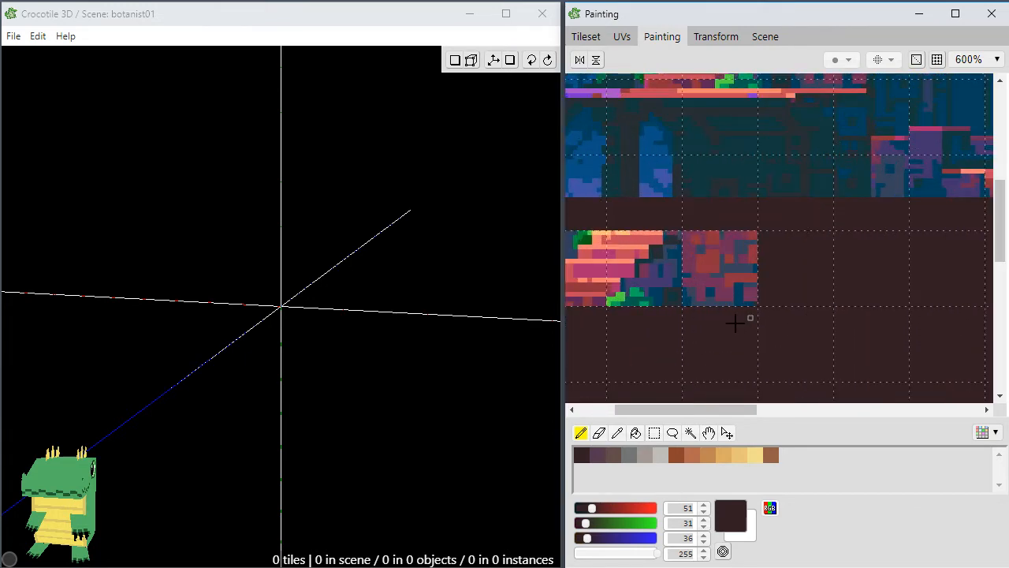
pyautogui.press('space')
pyautogui.moveTo(647, 291)
pyautogui.mouseDown()
pyautogui.moveTo(725, 304)
pyautogui.moveTo(783, 286)
pyautogui.mouseUp()
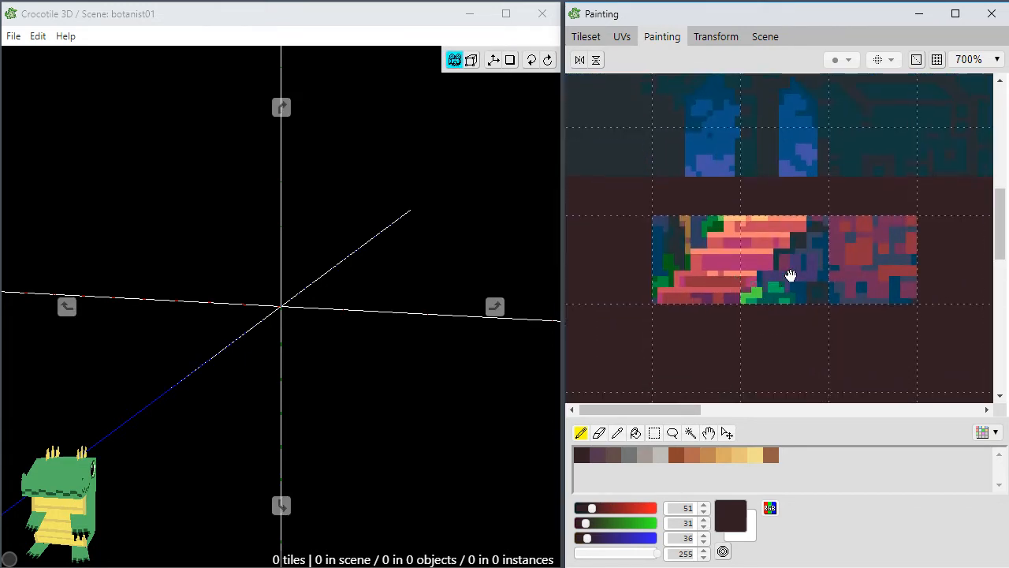
pyautogui.click(713, 250)
pyautogui.click(700, 252)
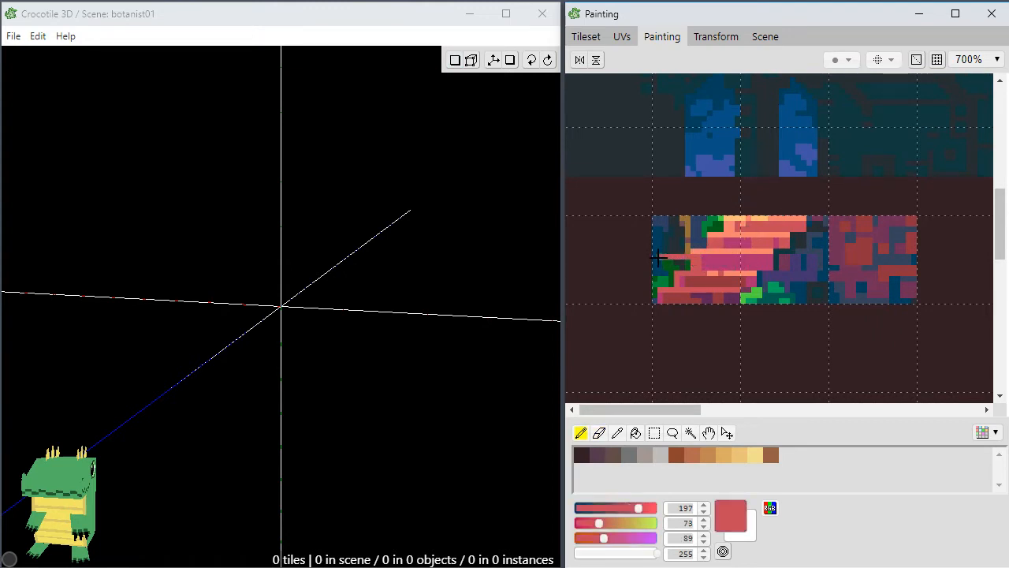
pyautogui.moveTo(670, 264)
pyautogui.mouseDown()
pyautogui.moveTo(684, 266)
pyautogui.moveTo(662, 264)
pyautogui.mouseUp()
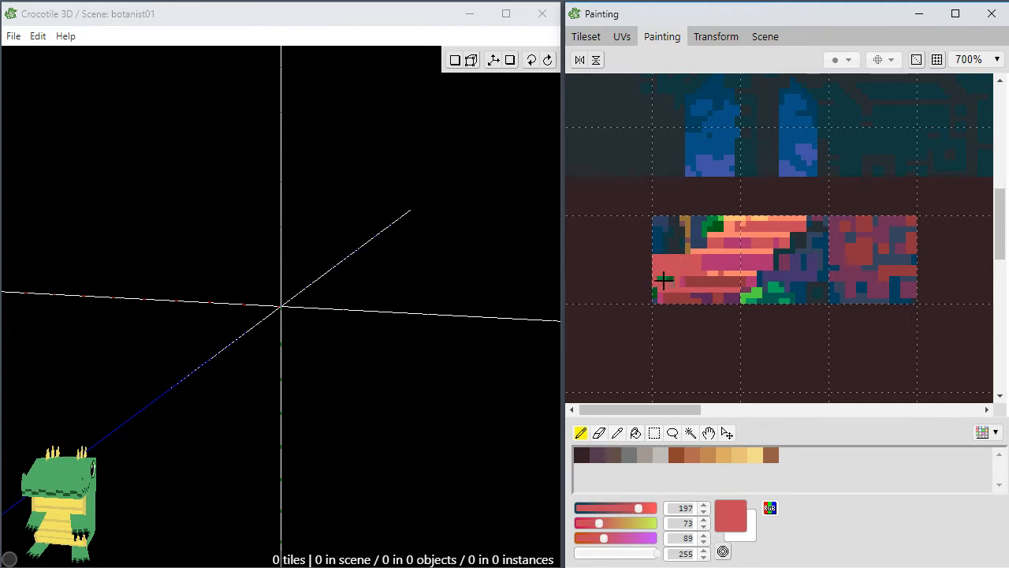
pyautogui.moveTo(653, 297); pyautogui.dragTo(655, 290)
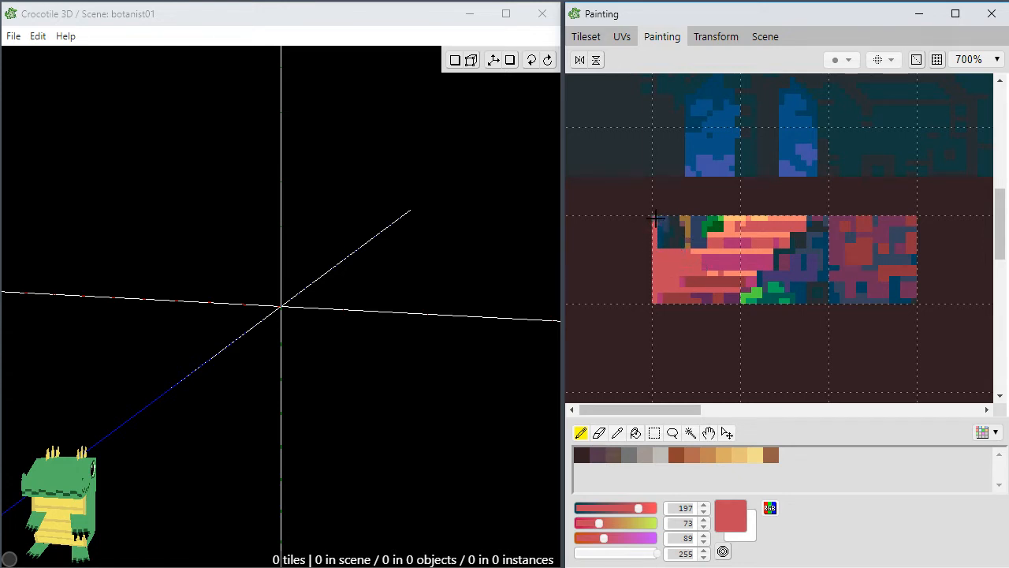
pyautogui.moveTo(719, 217)
pyautogui.mouseDown()
pyautogui.moveTo(660, 227)
pyautogui.moveTo(709, 221)
pyautogui.moveTo(661, 241)
pyautogui.moveTo(690, 240)
pyautogui.mouseUp()
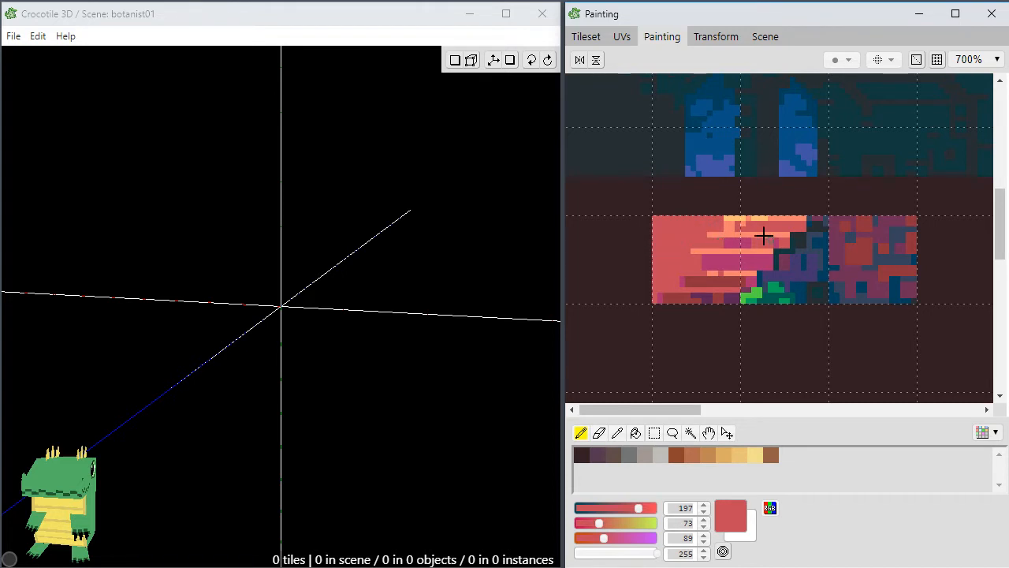
# Extend the highlight along the strip's top edge to its left end in salmon and light orange, touching up stray pixels with red.
pyautogui.keyDown('alt'); pyautogui.click(721, 234); pyautogui.keyUp('alt')
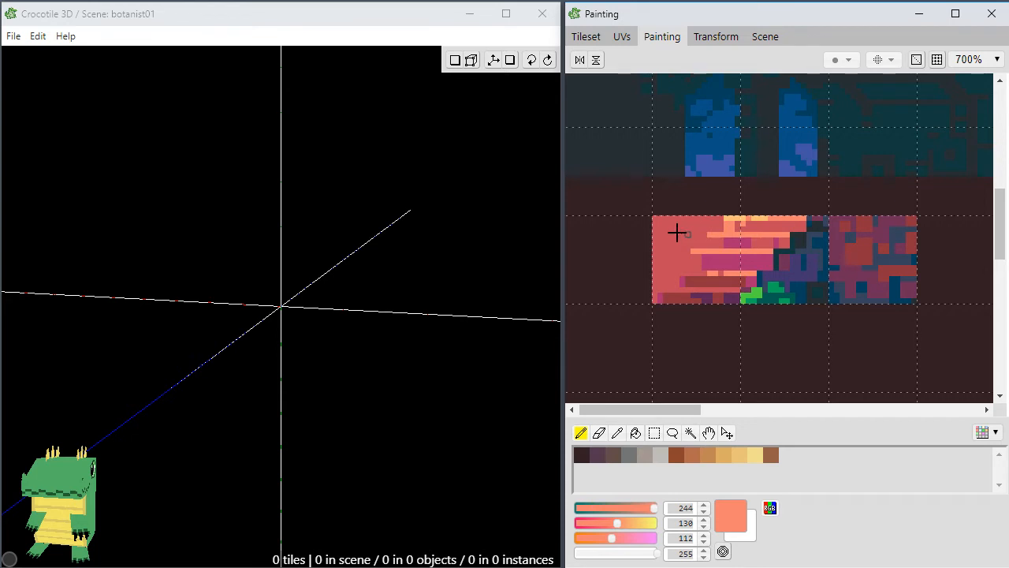
pyautogui.moveTo(722, 218)
pyautogui.mouseDown()
pyautogui.moveTo(657, 218)
pyautogui.moveTo(704, 219)
pyautogui.moveTo(667, 220)
pyautogui.mouseUp()
pyautogui.keyDown('alt'); pyautogui.click(734, 218); pyautogui.keyUp('alt')
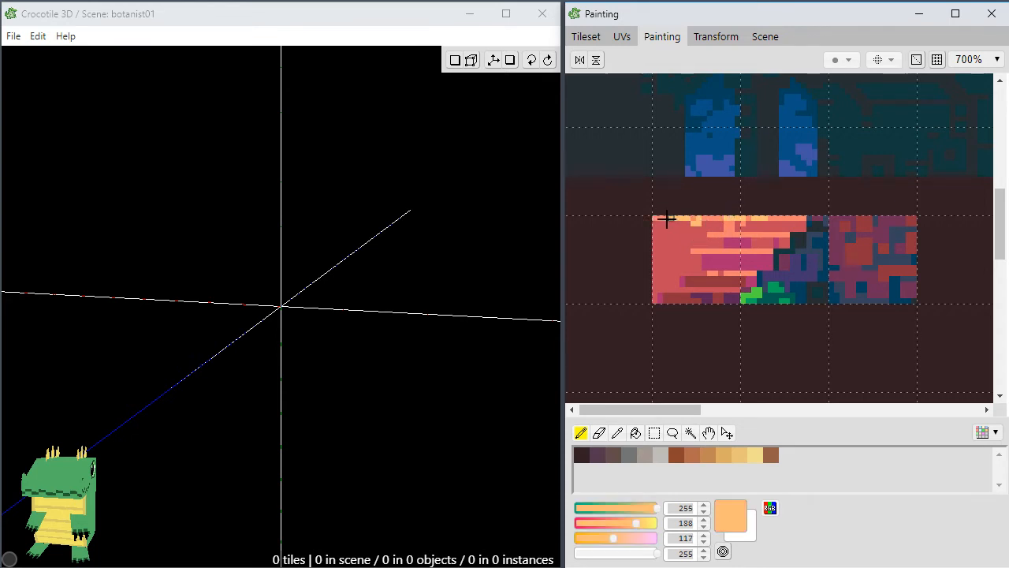
pyautogui.keyDown('alt'); pyautogui.click(698, 221); pyautogui.keyUp('alt')
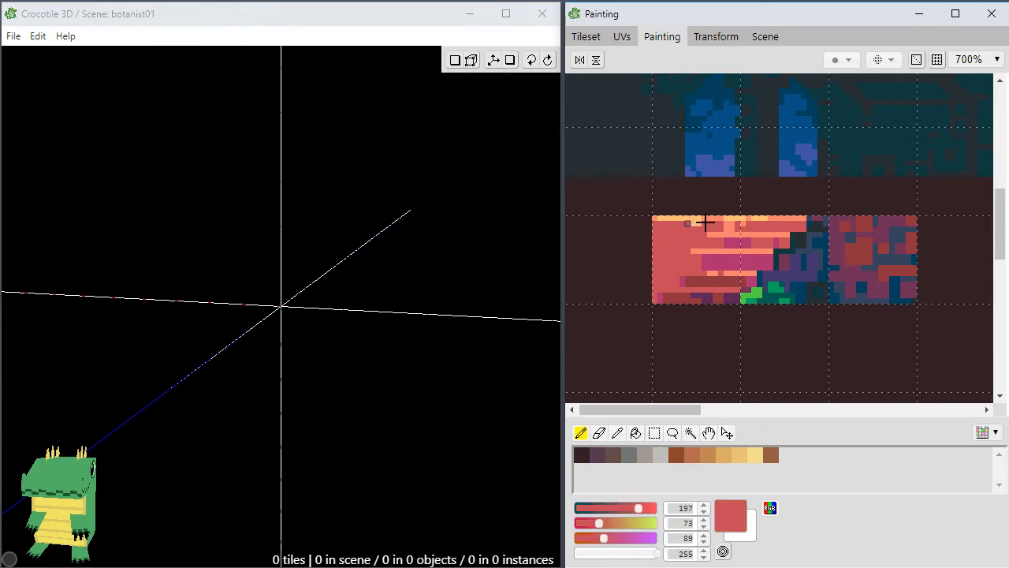
pyautogui.keyDown('alt'); pyautogui.click(718, 226); pyautogui.keyUp('alt')
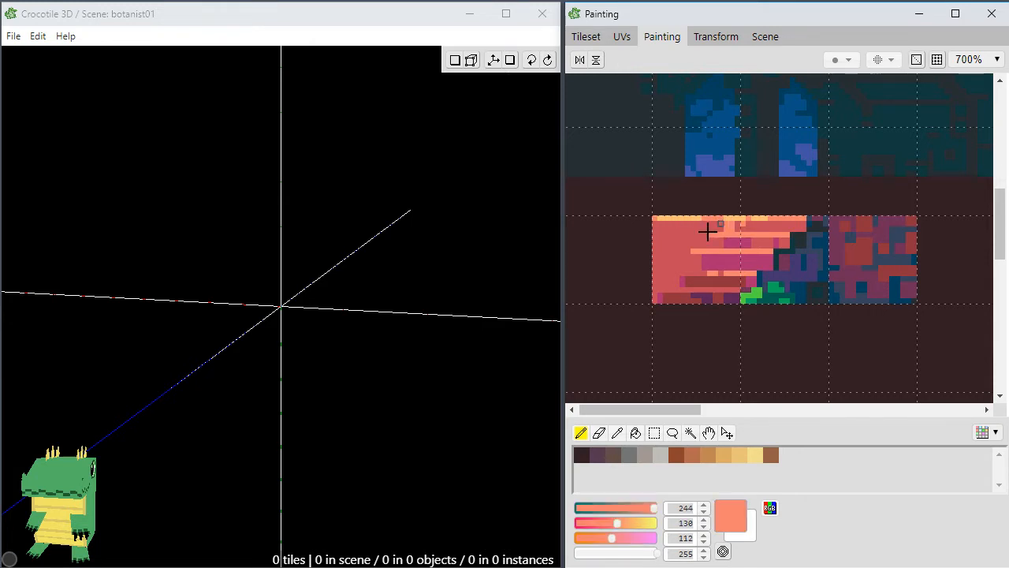
pyautogui.keyDown('alt'); pyautogui.click(701, 225); pyautogui.keyUp('alt')
# Draw short horizontal step edges on the red area at the strip's left end in salmon, RGB 244, 130, 112.
pyautogui.keyDown('alt'); pyautogui.click(719, 229); pyautogui.keyUp('alt')
pyautogui.moveTo(659, 284); pyautogui.dragTo(655, 285)
pyautogui.keyDown('alt'); pyautogui.click(655, 268); pyautogui.keyUp('alt')
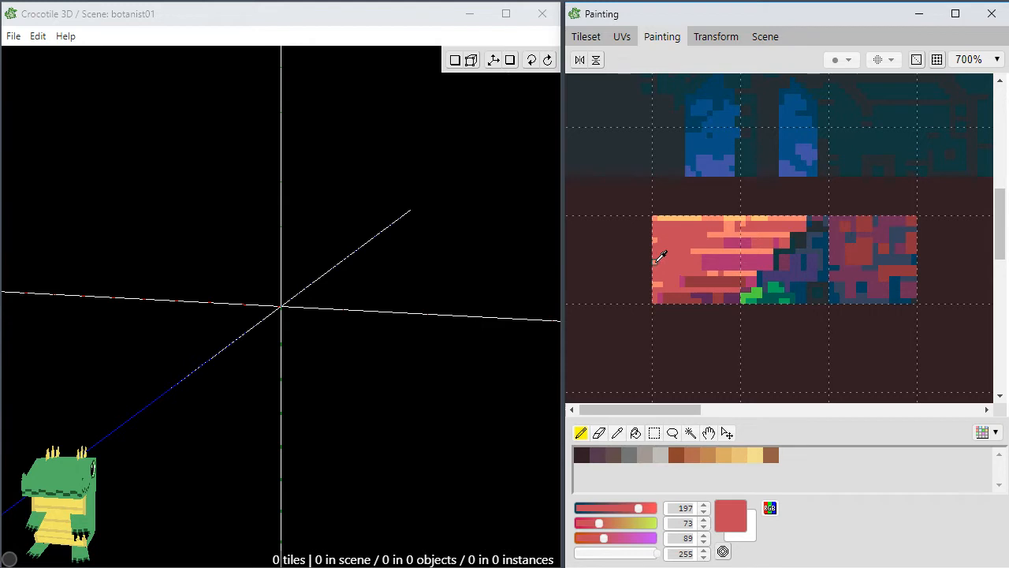
pyautogui.keyDown('alt'); pyautogui.click(658, 260); pyautogui.keyUp('alt')
pyautogui.moveTo(659, 239); pyautogui.dragTo(677, 240)
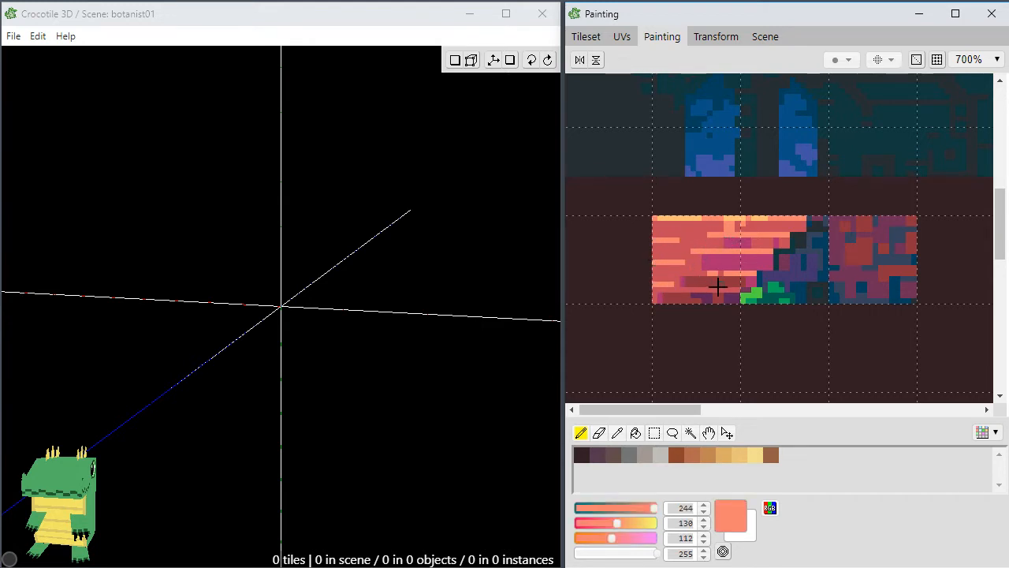
# Extend the lowest step edge across the full width of the left stair tile in salmon, RGB 244, 130, 112.
pyautogui.keyDown('alt'); pyautogui.click(683, 268); pyautogui.keyUp('alt')
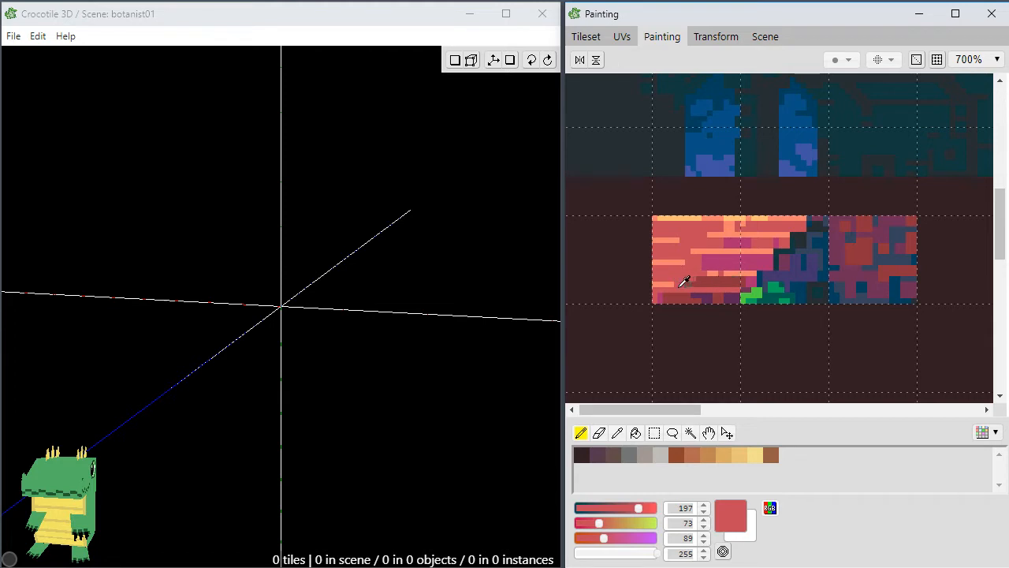
pyautogui.keyDown('alt'); pyautogui.click(683, 281); pyautogui.keyUp('alt')
pyautogui.moveTo(695, 281); pyautogui.dragTo(732, 283)
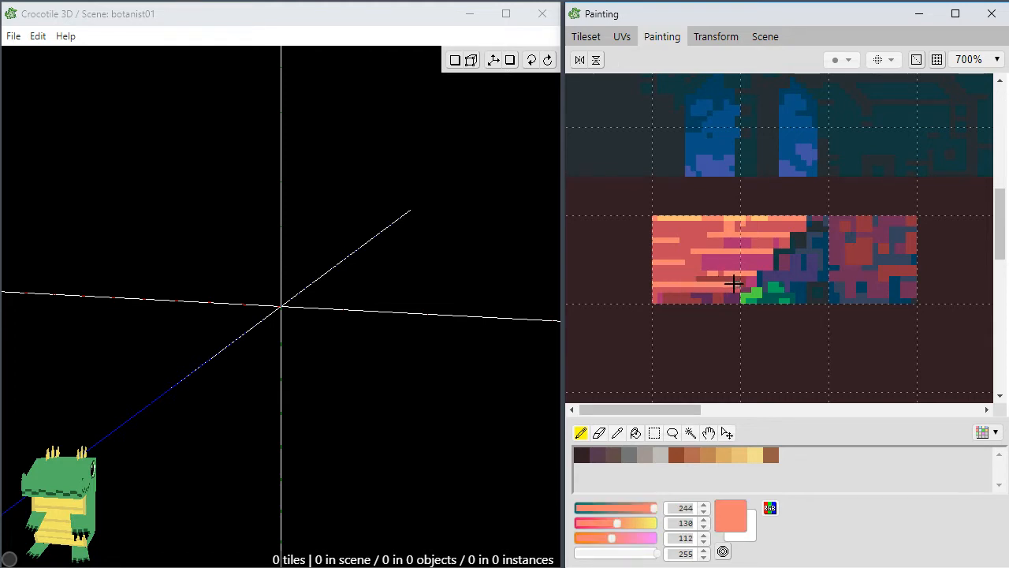
# Shade the riser above the lowest step edge in dark red, RGB 142, 50, 61, and magenta, RGB 172, 46, 112, covering misaligned edges with red.
pyautogui.keyDown('alt'); pyautogui.click(710, 280); pyautogui.keyUp('alt')
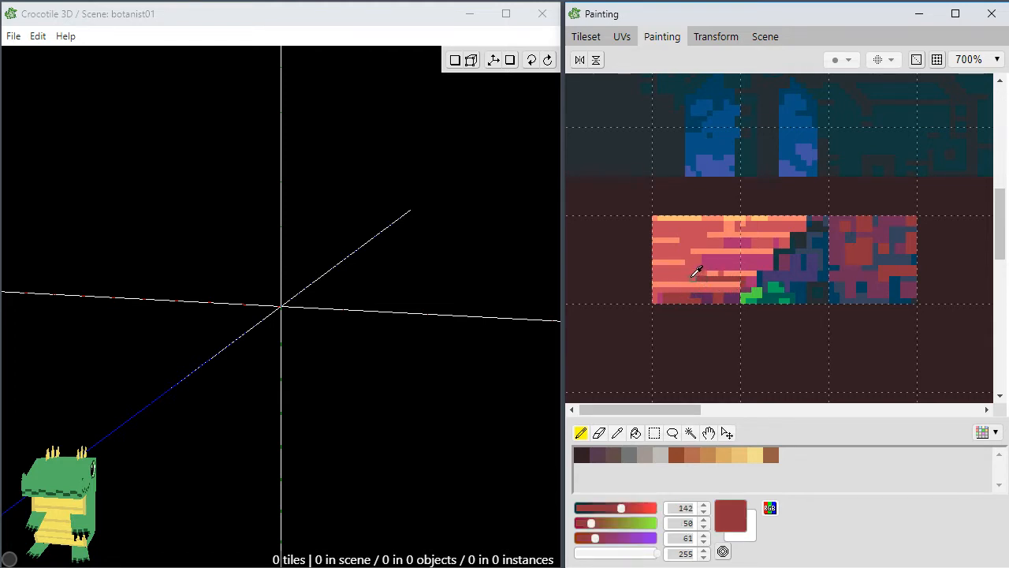
pyautogui.keyDown('alt'); pyautogui.click(698, 272); pyautogui.keyUp('alt')
pyautogui.keyDown('alt'); pyautogui.click(748, 274); pyautogui.keyUp('alt')
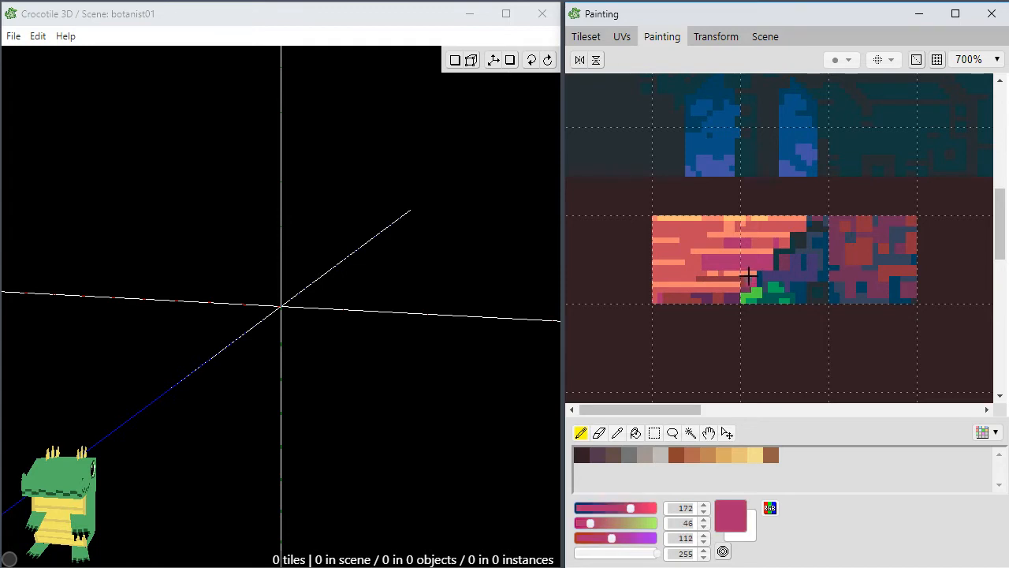
pyautogui.moveTo(687, 266)
pyautogui.mouseDown()
pyautogui.moveTo(661, 275)
pyautogui.moveTo(733, 277)
pyautogui.moveTo(669, 276)
pyautogui.moveTo(725, 274)
pyautogui.moveTo(726, 252)
pyautogui.moveTo(688, 251)
pyautogui.mouseUp()
pyautogui.keyDown('alt'); pyautogui.click(708, 276); pyautogui.keyUp('alt')
pyautogui.keyDown('alt'); pyautogui.click(696, 246); pyautogui.keyUp('alt')
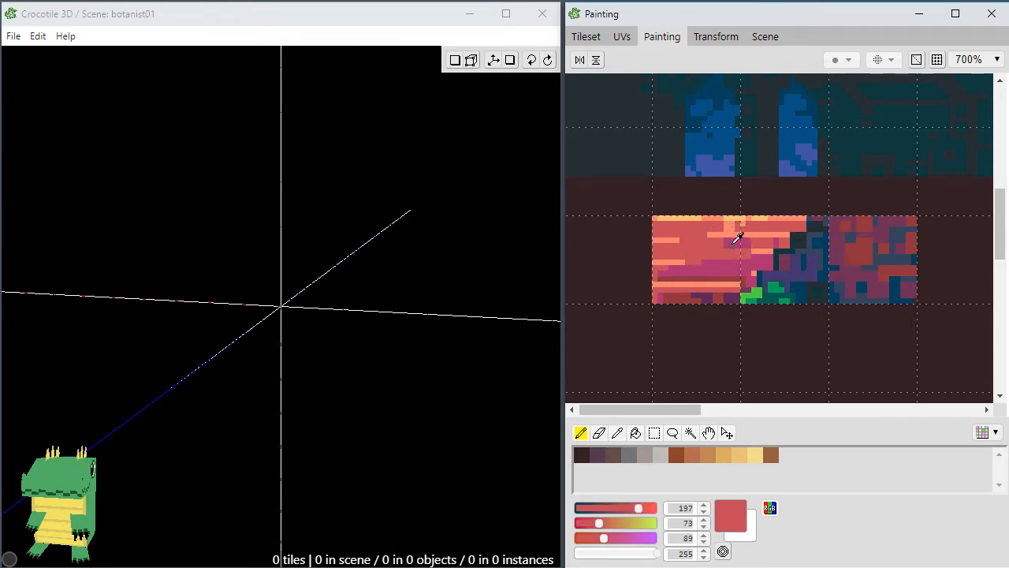
# Extend the two upper step edges across the left stair tile in salmon, covering stray edge pixels with red, RGB 197, 73, 89.
pyautogui.keyDown('alt'); pyautogui.click(732, 243); pyautogui.keyUp('alt')
pyautogui.keyDown('alt'); pyautogui.click(686, 260); pyautogui.keyUp('alt')
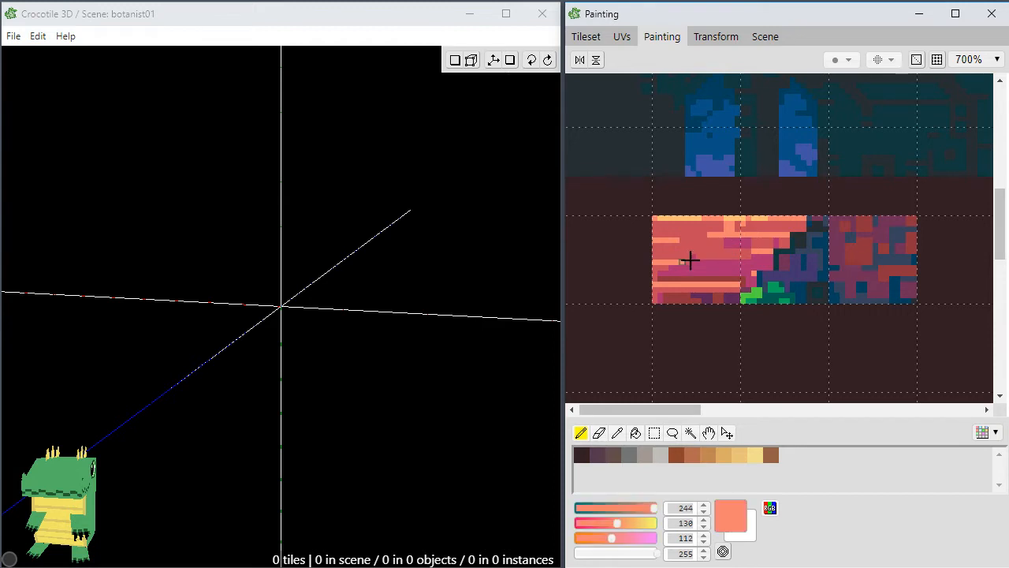
pyautogui.moveTo(737, 241)
pyautogui.mouseDown()
pyautogui.moveTo(690, 240)
pyautogui.moveTo(741, 233)
pyautogui.mouseUp()
pyautogui.keyDown('alt'); pyautogui.click(704, 235); pyautogui.keyUp('alt')
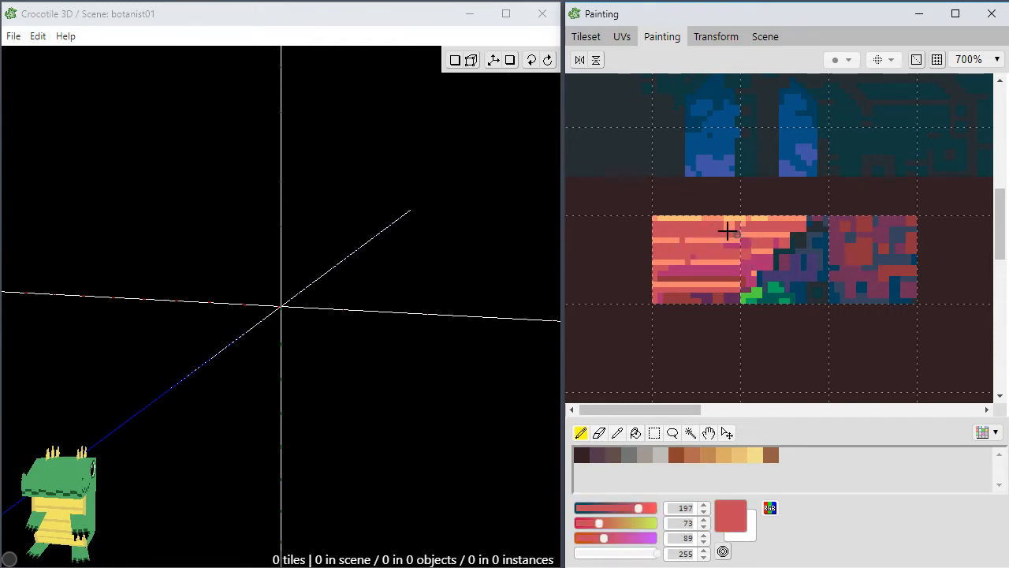
# Add small salmon notches beneath the tile's top highlight and magenta accent pixels under the upper step edge.
pyautogui.keyDown('alt'); pyautogui.click(726, 224); pyautogui.keyUp('alt')
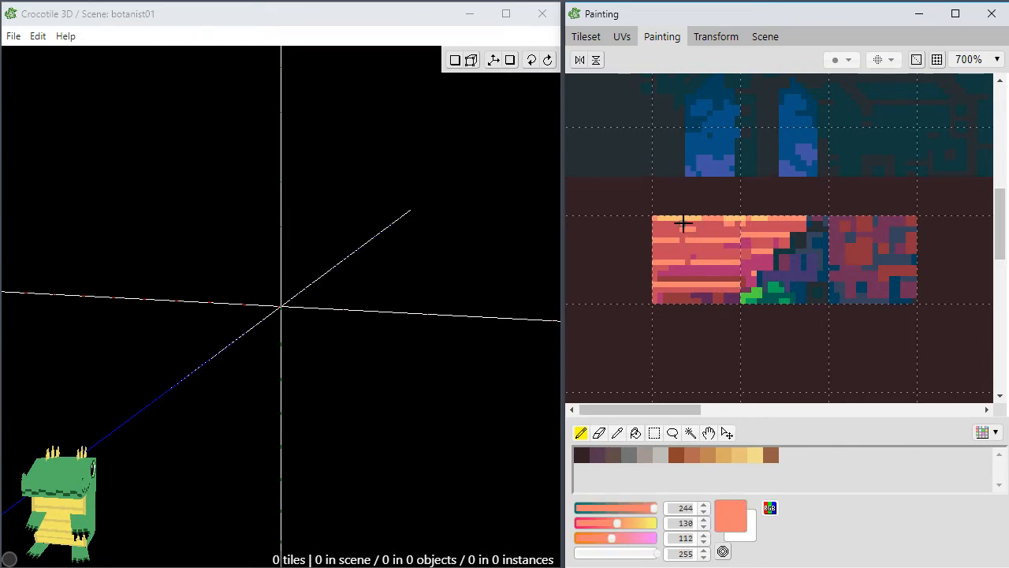
pyautogui.keyDown('alt'); pyautogui.click(698, 225); pyautogui.keyUp('alt')
pyautogui.keyDown('alt'); pyautogui.click(721, 245); pyautogui.keyUp('alt')
pyautogui.keyDown('alt'); pyautogui.click(731, 236); pyautogui.keyUp('alt')
pyautogui.keyDown('alt'); pyautogui.click(732, 238); pyautogui.keyUp('alt')
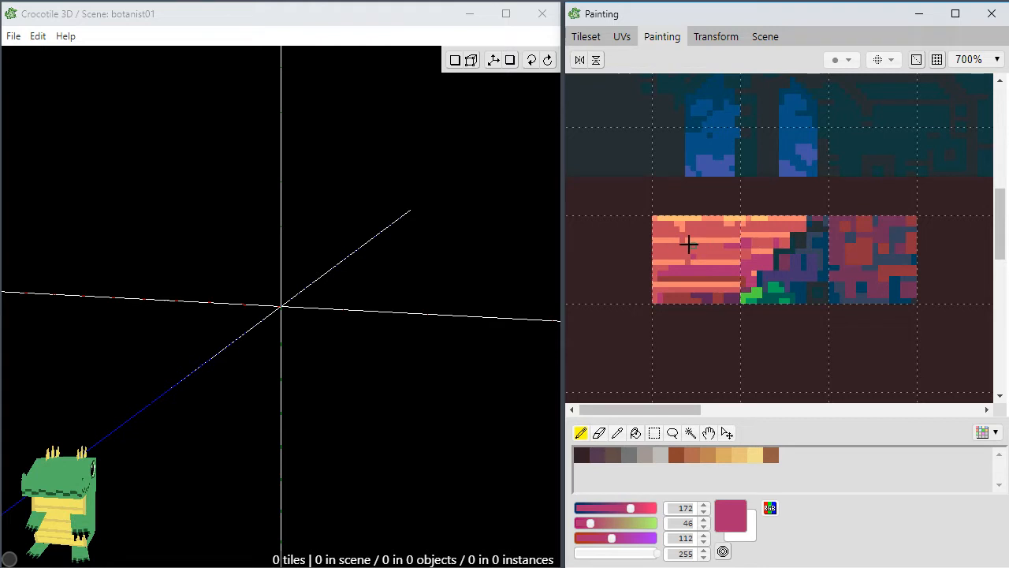
# Touch up the tile's risers with sampled red, dark purple RGB 92, 35, 87, and magenta.
pyautogui.keyDown('alt'); pyautogui.click(700, 254); pyautogui.keyUp('alt')
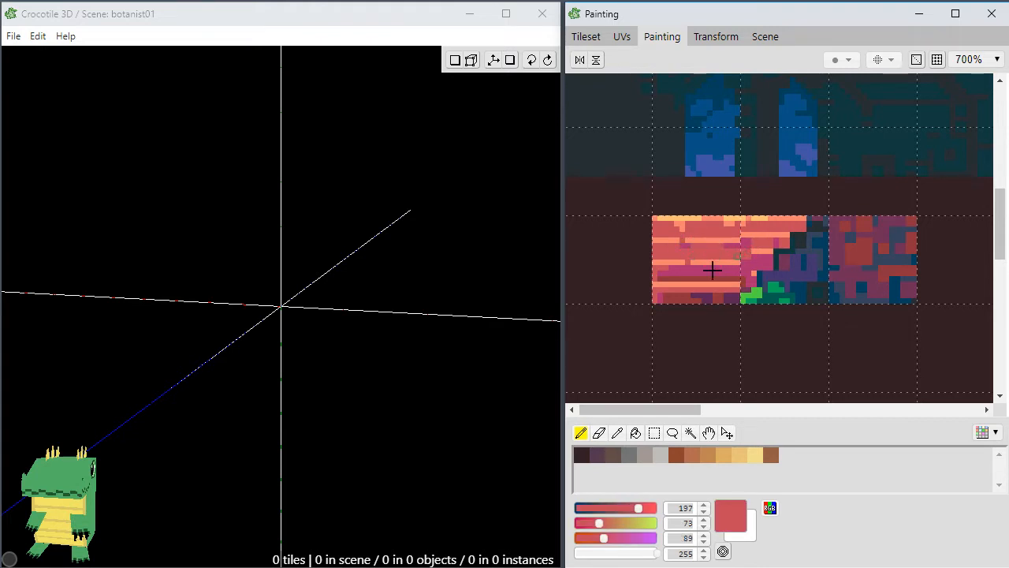
pyautogui.keyDown('alt'); pyautogui.click(799, 261); pyautogui.keyUp('alt')
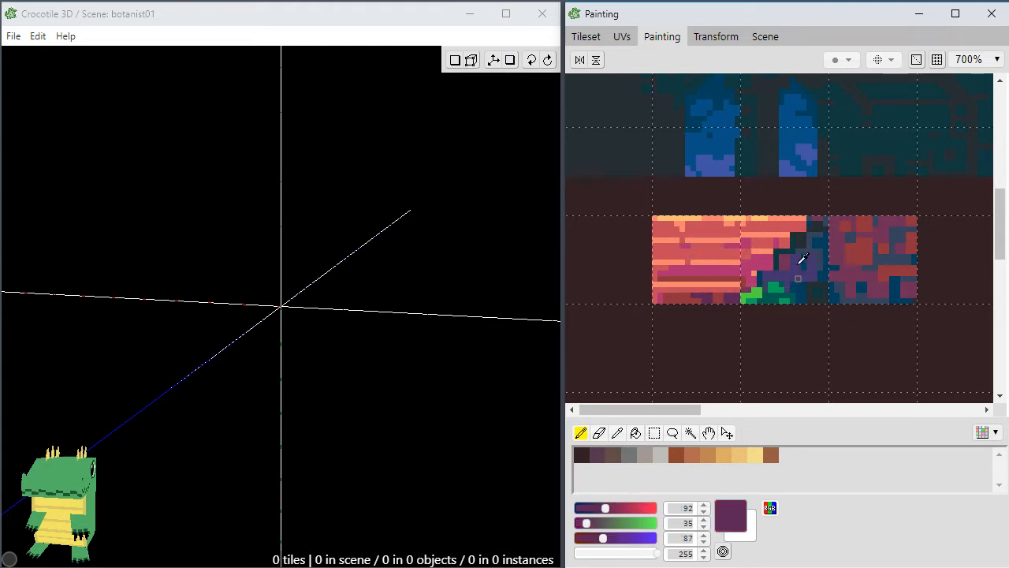
pyautogui.keyDown('alt'); pyautogui.click(713, 267); pyautogui.keyUp('alt')
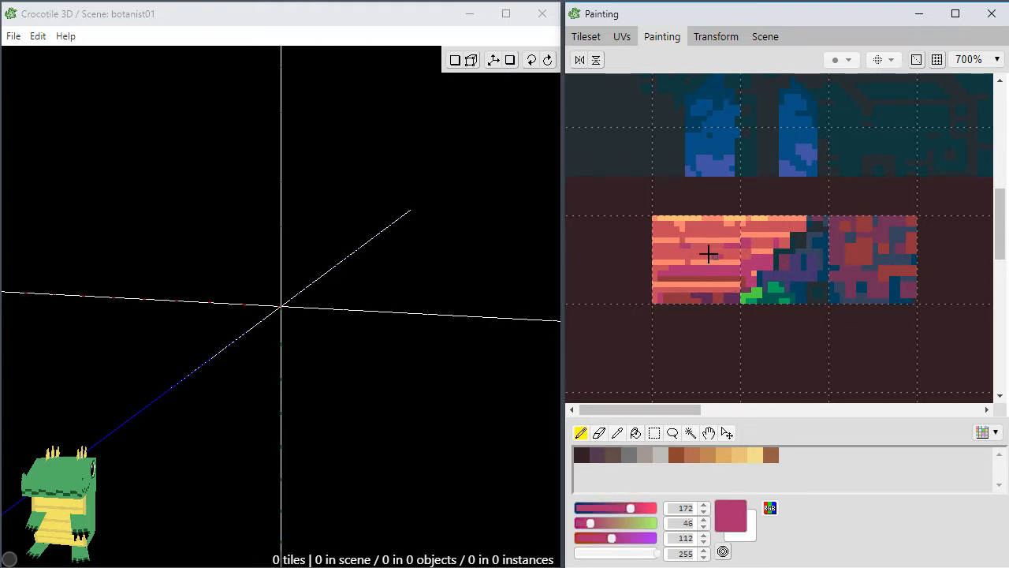
pyautogui.keyDown('alt'); pyautogui.click(739, 228); pyautogui.keyUp('alt')
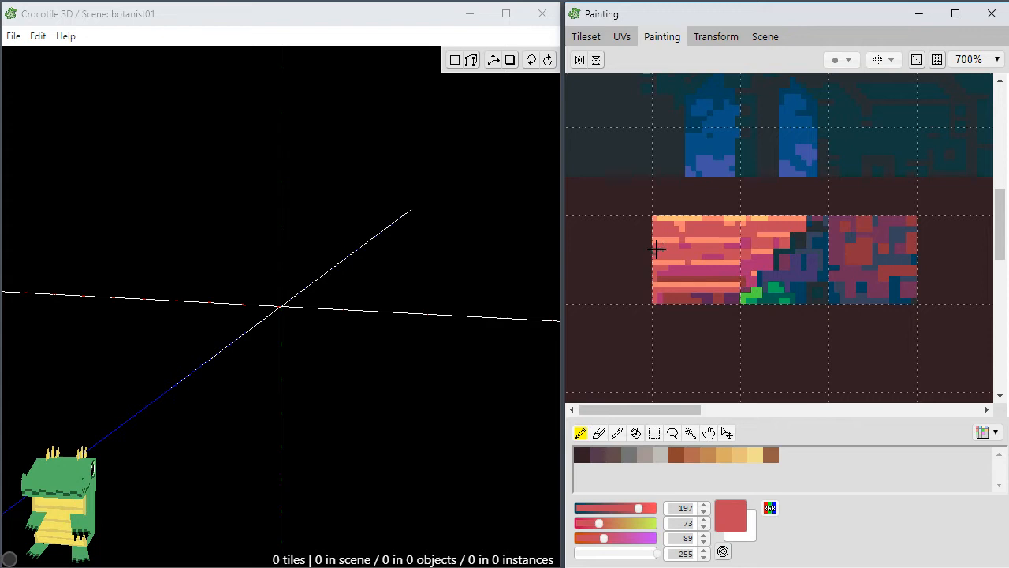
# Pick the finished 16 × 16 staircase tile from the tileset for placement in the scene.
pyautogui.press('m')
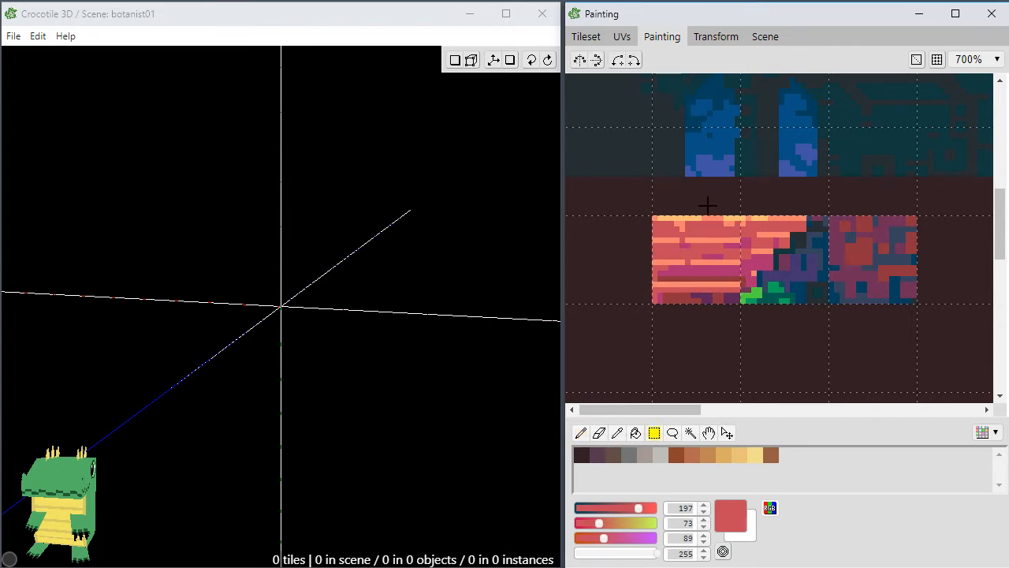
pyautogui.click(620, 38)
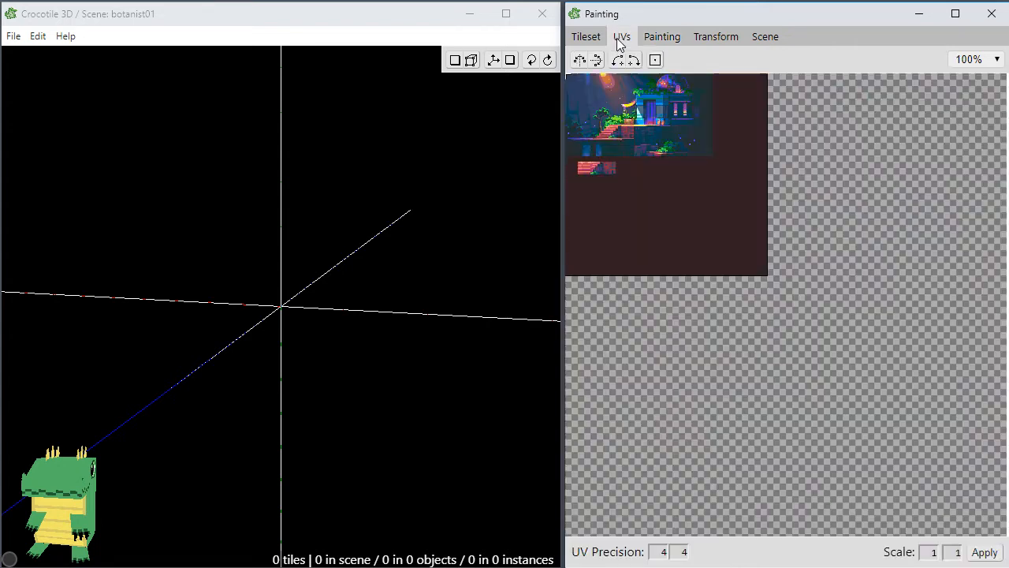
pyautogui.click(585, 38)
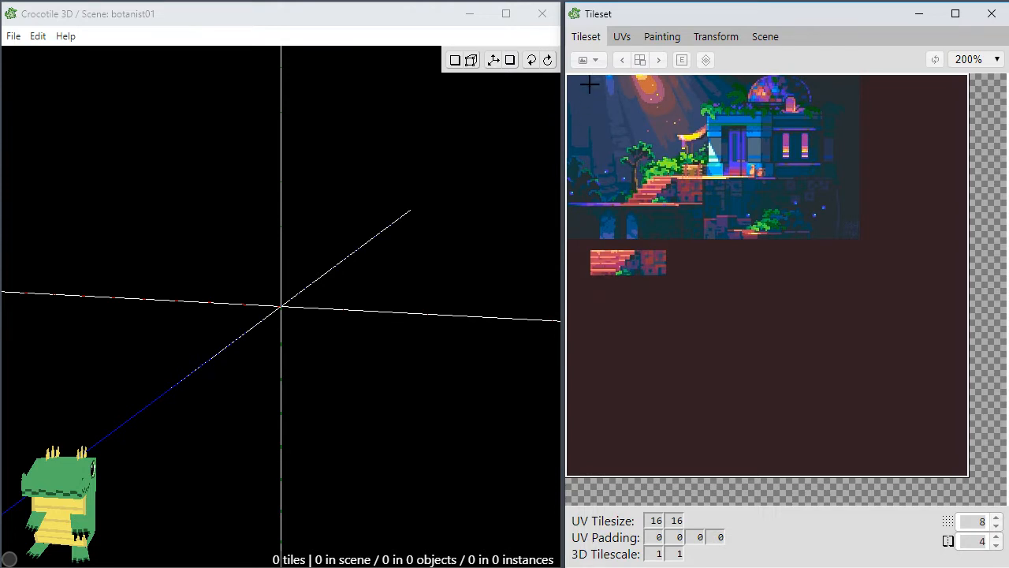
pyautogui.click(601, 268)
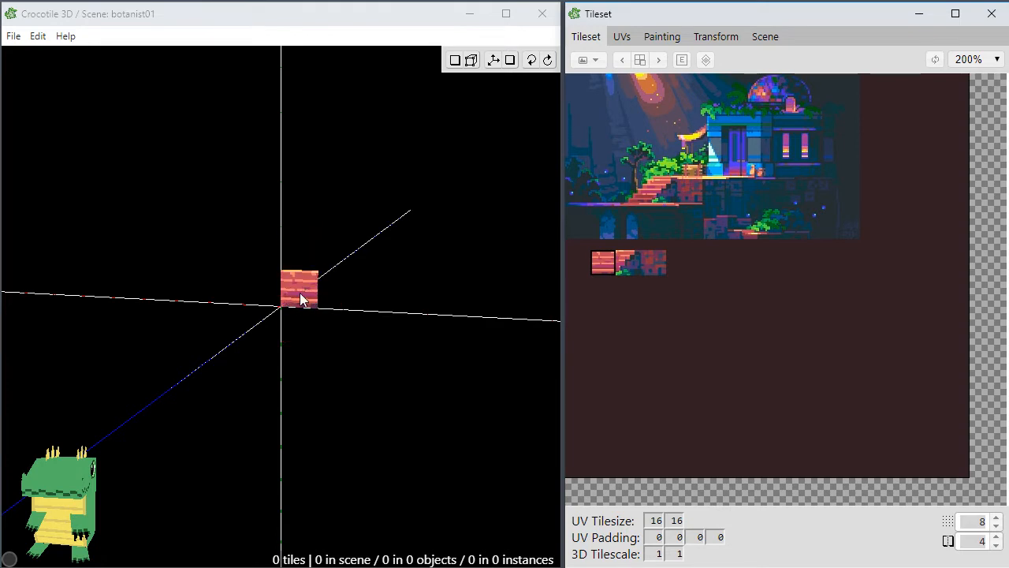
pyautogui.press('space')
pyautogui.click(298, 303)
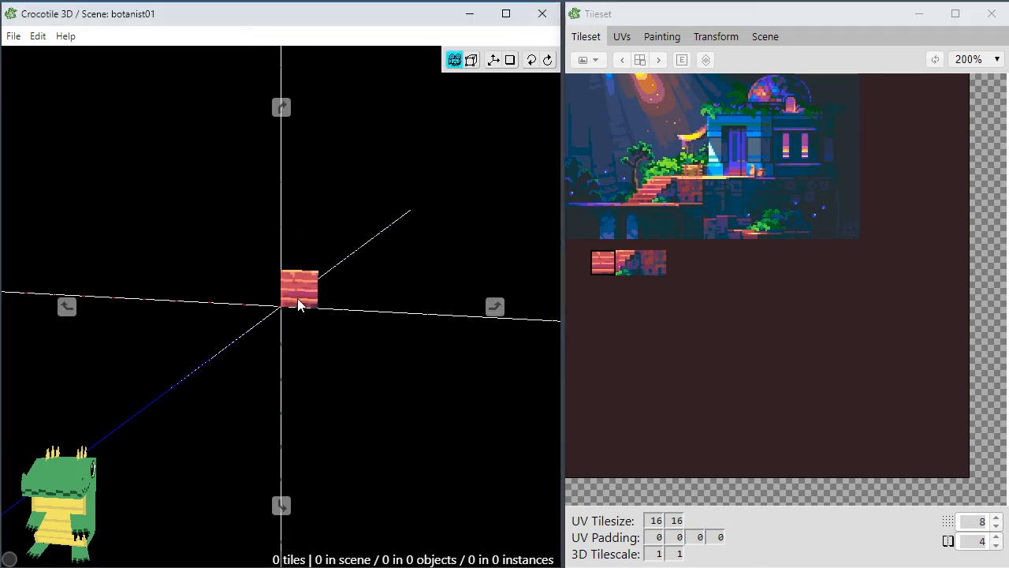
pyautogui.scroll(-1, 303, 296)
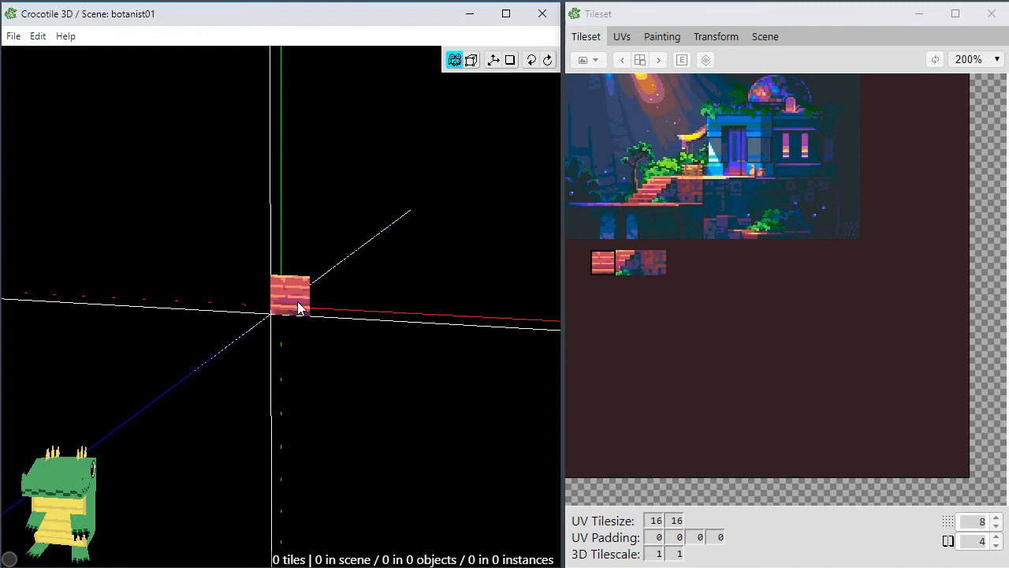
pyautogui.press('space')
pyautogui.press('space')
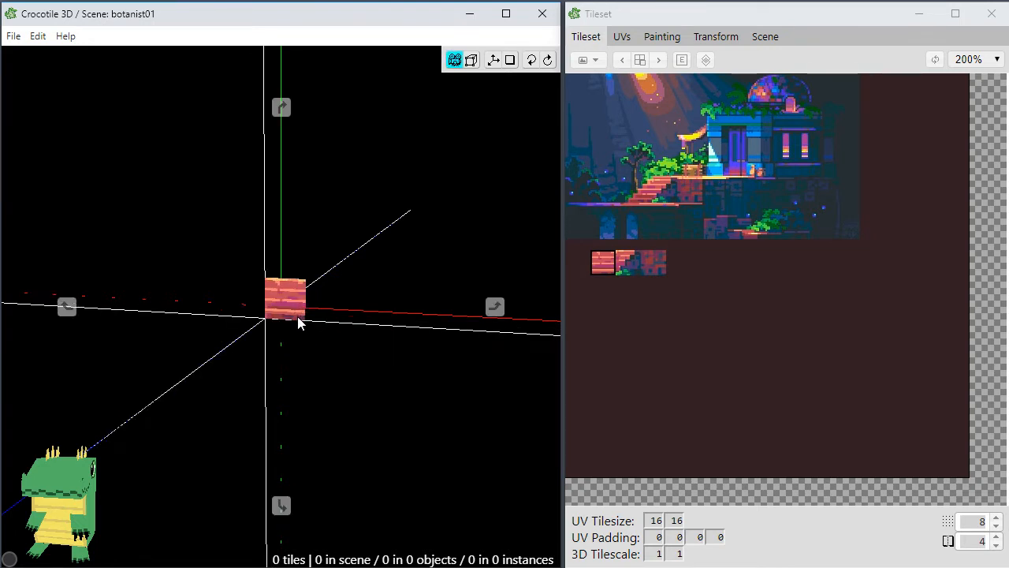
pyautogui.press('space')
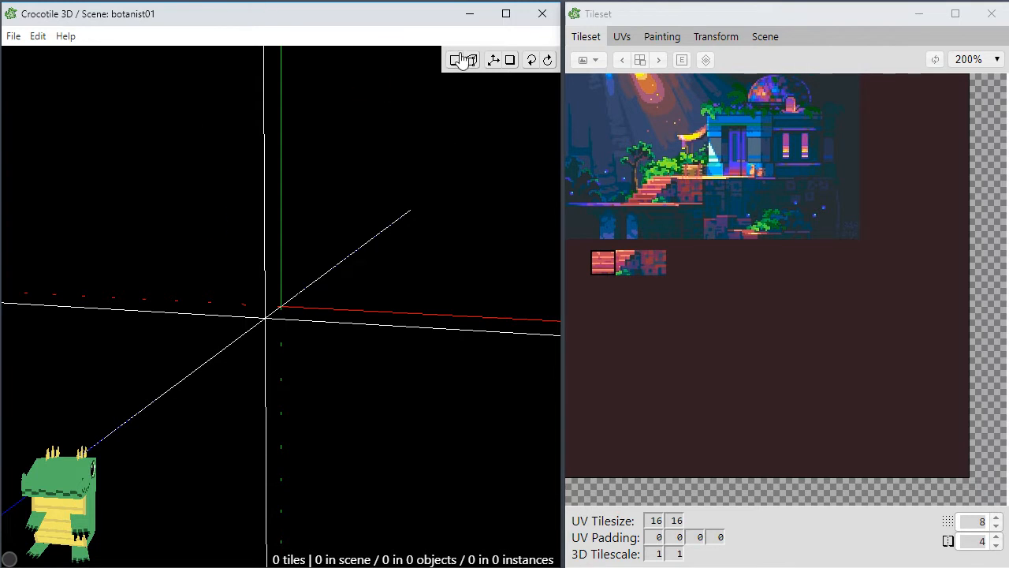
# Reset all key bindings to their default settings.
pyautogui.click(41, 38)
pyautogui.click(63, 123)
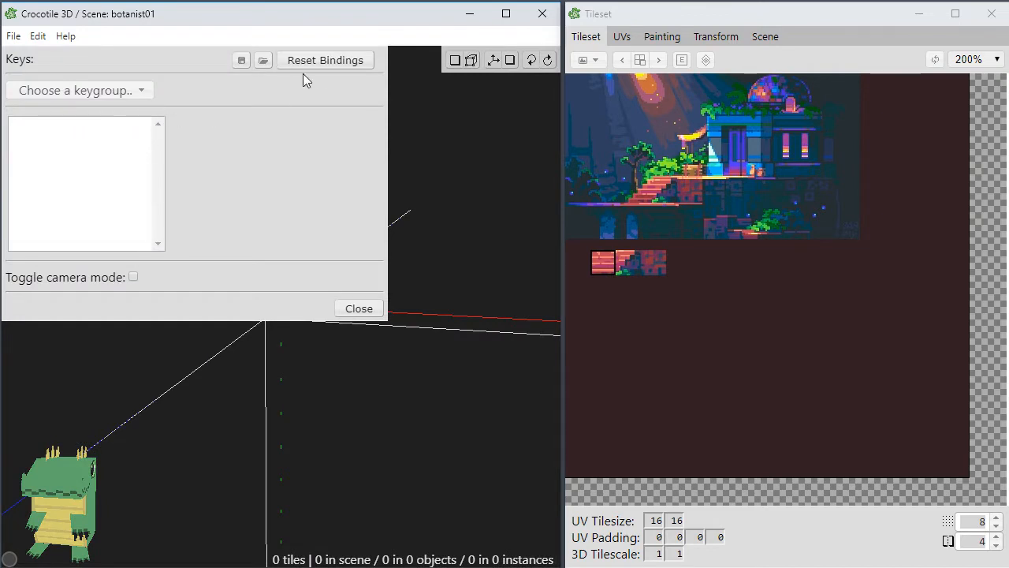
pyautogui.click(316, 65)
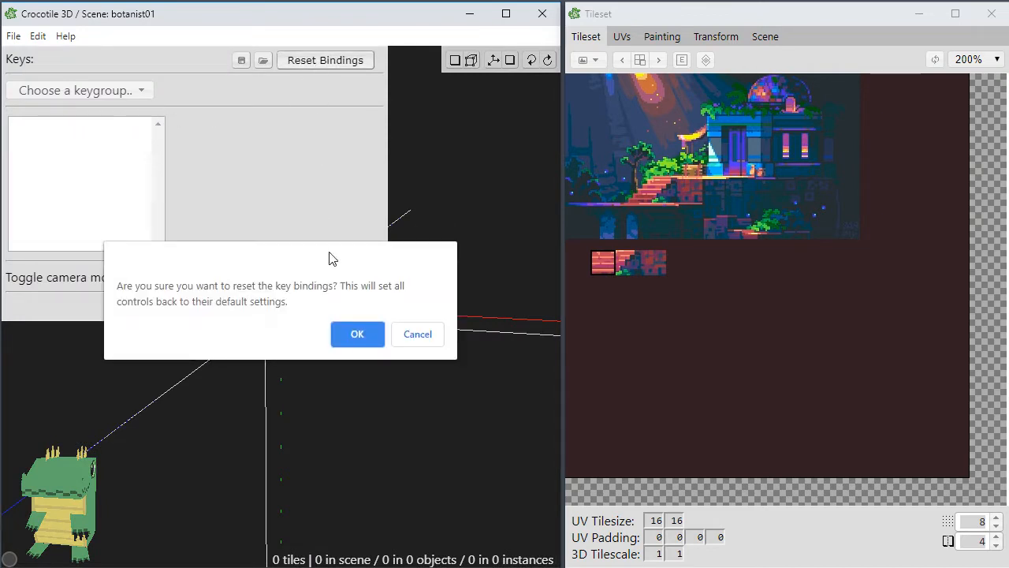
pyautogui.click(357, 335)
pyautogui.click(355, 315)
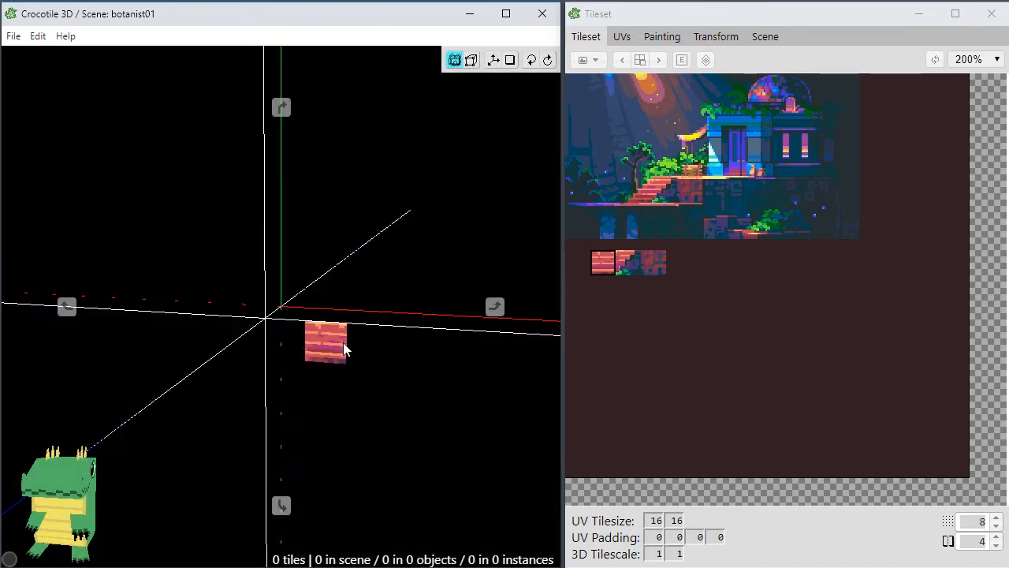
# Place the staircase tile upright in the 3D scene beside the vertical axis.
pyautogui.scroll(1, 343, 343)
pyautogui.scroll(-1, 355, 339)
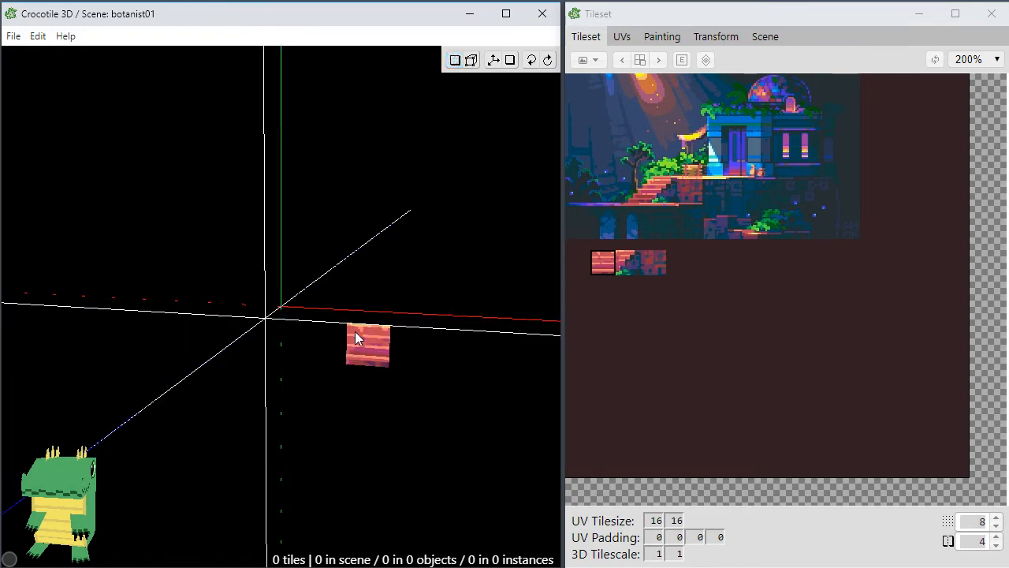
pyautogui.scroll(3, 354, 339)
pyautogui.scroll(-2, 355, 339)
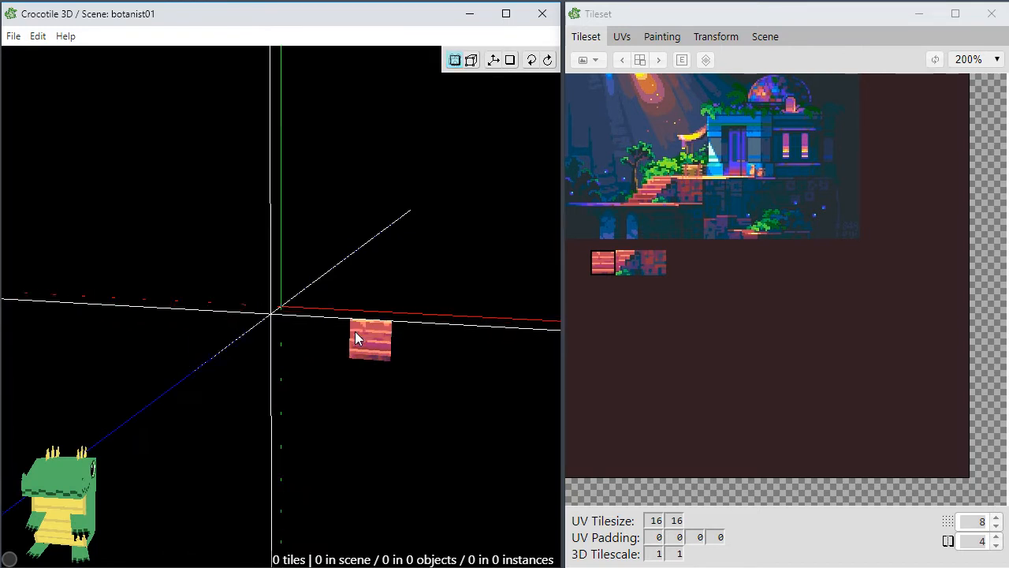
pyautogui.scroll(-1, 320, 323)
pyautogui.moveTo(337, 334); pyautogui.dragTo(318, 347, button='right')
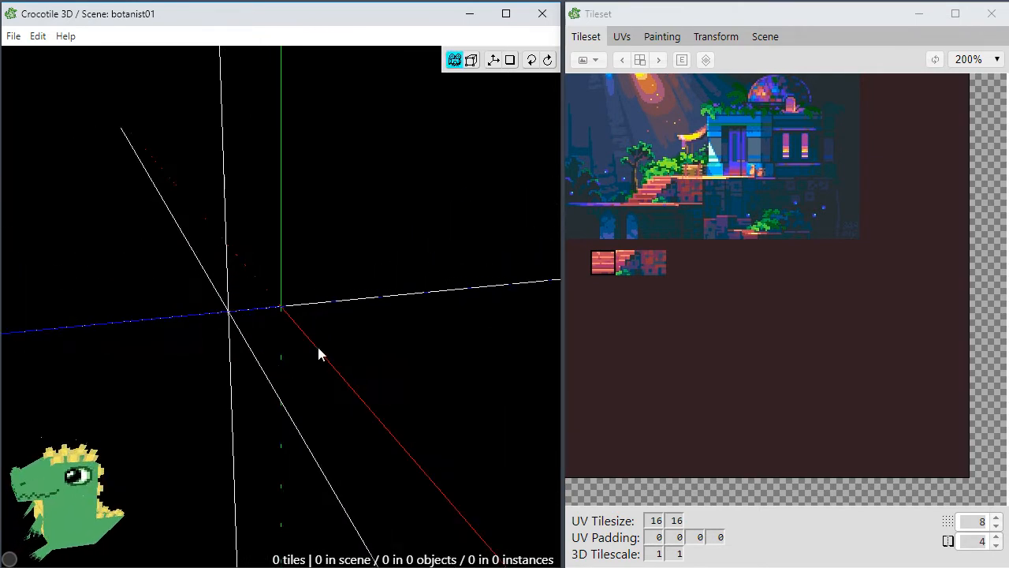
pyautogui.scroll(-1, 319, 348)
pyautogui.scroll(1, 319, 347)
pyautogui.press('space')
pyautogui.press('a')
pyautogui.moveTo(253, 355); pyautogui.dragTo(237, 379, button='right')
pyautogui.press('space')
pyautogui.click(300, 311)
# Cut the placed staircase tile horizontally along its three inner step edges into four strips.
pyautogui.press('space')
pyautogui.moveTo(465, 480); pyautogui.dragTo(431, 405, button='right')
pyautogui.scroll(2, 459, 441)
pyautogui.press('space')
pyautogui.scroll(-2, 431, 404)
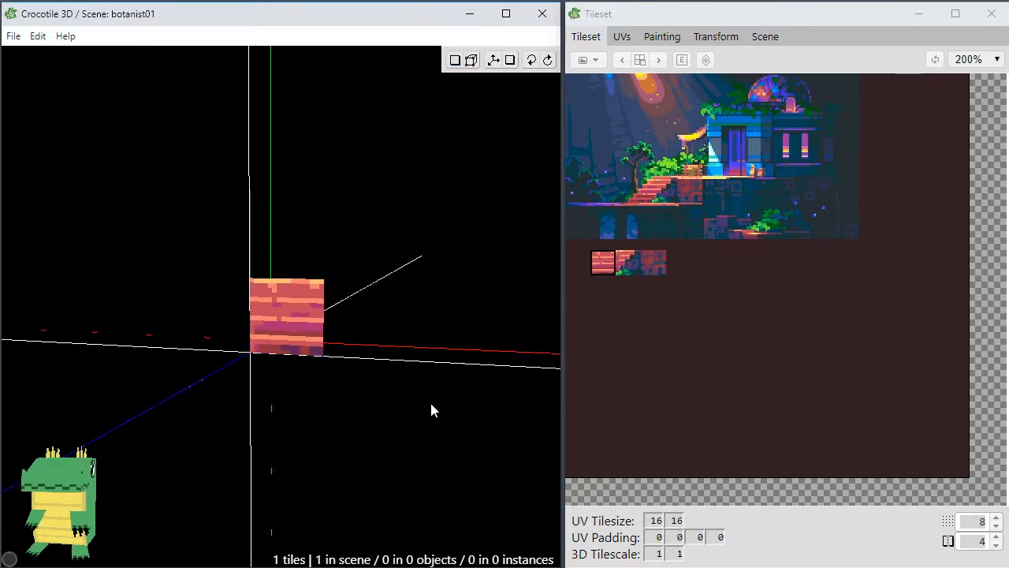
pyautogui.press('space')
pyautogui.scroll(1, 410, 407)
pyautogui.moveTo(390, 409); pyautogui.dragTo(394, 460, button='right')
pyautogui.scroll(2, 365, 417)
pyautogui.press('space')
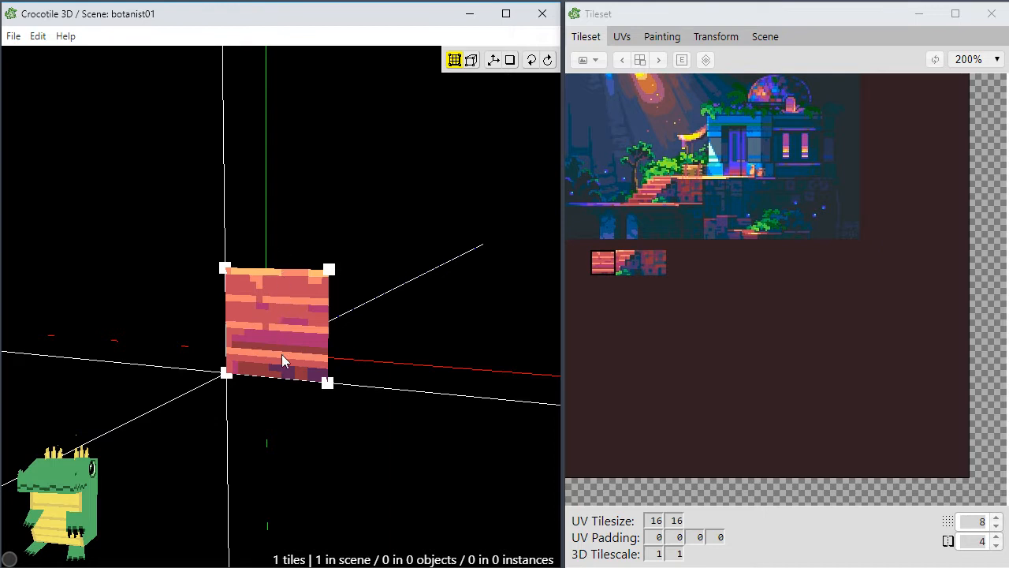
pyautogui.press('space')
pyautogui.moveTo(269, 317)
pyautogui.mouseDown()
pyautogui.moveTo(339, 315)
pyautogui.moveTo(269, 316)
pyautogui.mouseUp()
pyautogui.press('space')
pyautogui.click(280, 324)
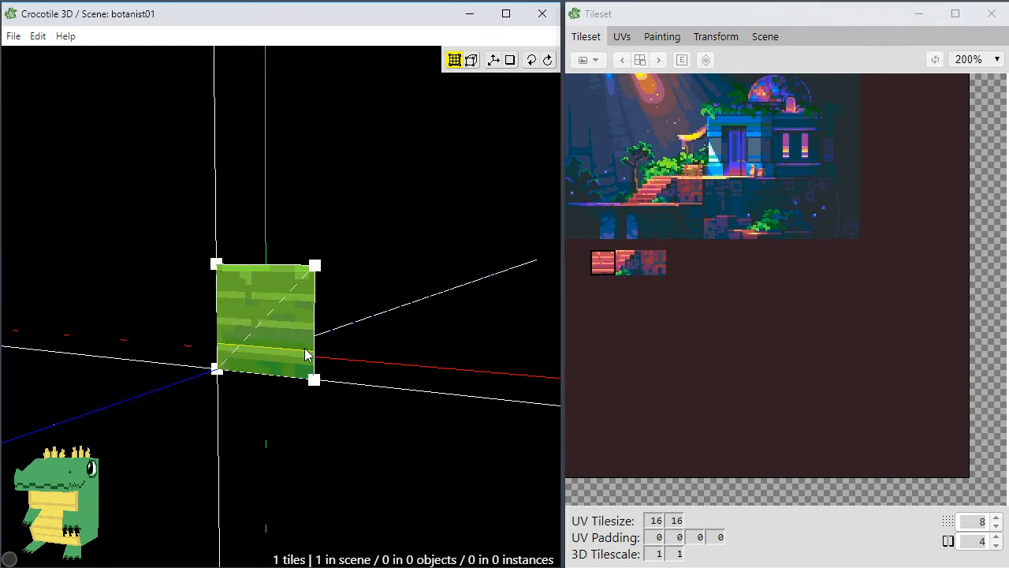
pyautogui.click(306, 349)
pyautogui.click(307, 325)
pyautogui.click(307, 299)
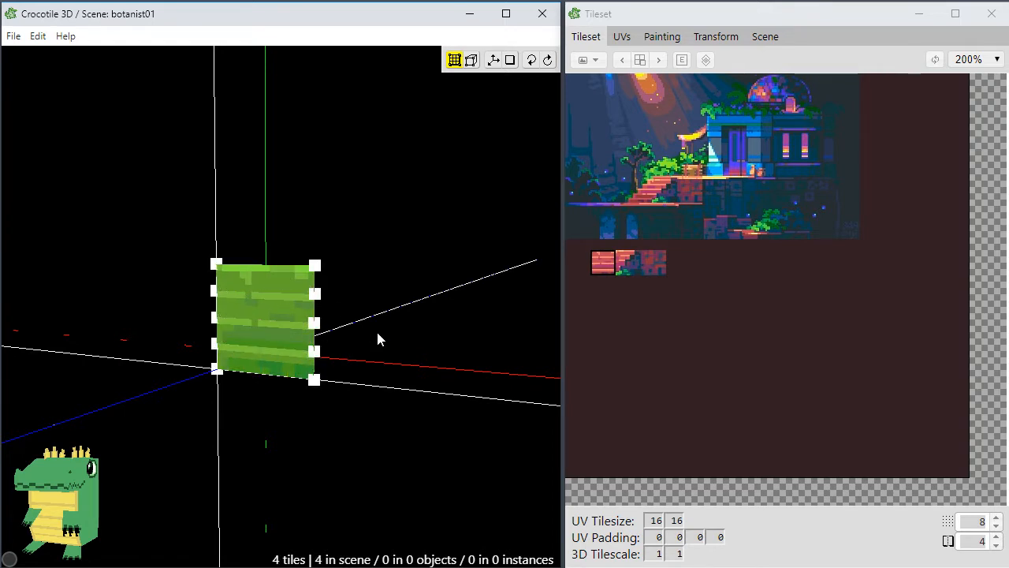
# Move the upper strips backwards one level at a time, leaving the four risers staggered like a staircase.
pyautogui.keyDown('ctrl'); pyautogui.click(263, 367); pyautogui.keyUp('ctrl')
pyautogui.hotkey('shift', 'w')
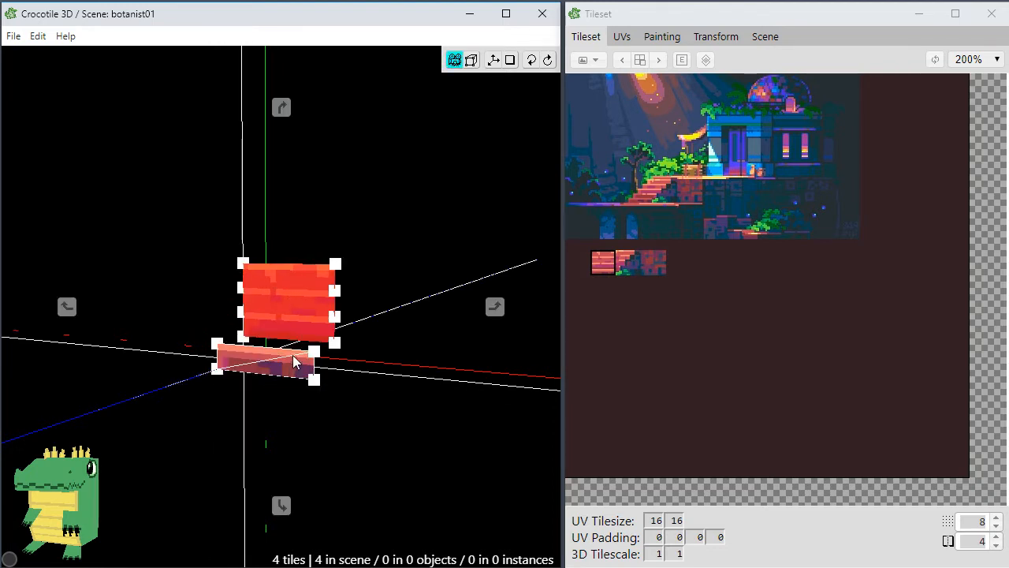
pyautogui.keyDown('ctrl'); pyautogui.click(303, 327); pyautogui.keyUp('ctrl')
pyautogui.hotkey('space', 'w')
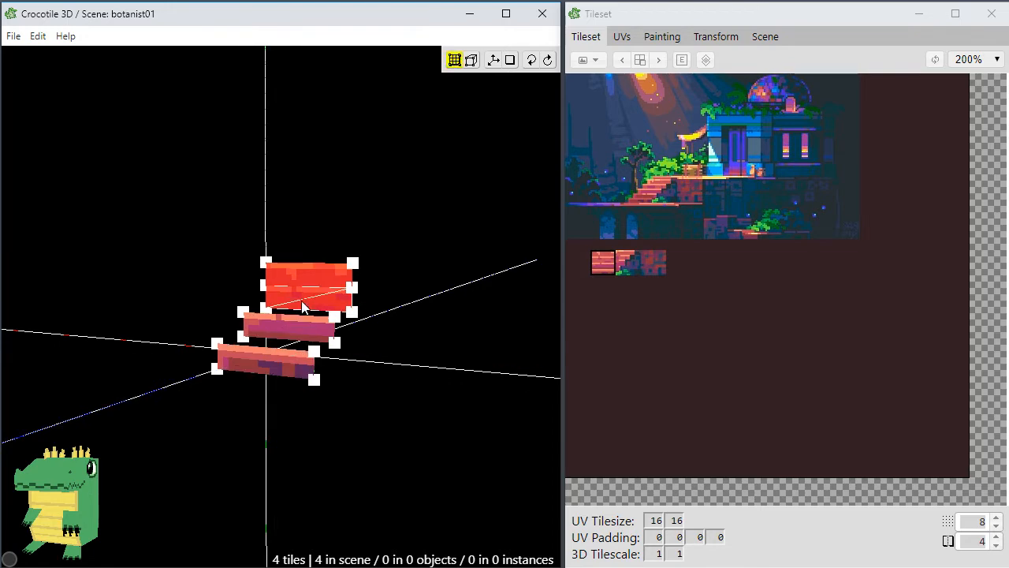
pyautogui.keyDown('ctrl'); pyautogui.click(303, 300); pyautogui.keyUp('ctrl')
pyautogui.hotkey('space', 'w')
# Deselect the staggered risers, check them from the side and save the scene.
pyautogui.moveTo(375, 398); pyautogui.dragTo(323, 357, button='right')
pyautogui.click(365, 420)
pyautogui.scroll(3, 373, 437)
pyautogui.scroll(-2, 380, 430)
pyautogui.moveTo(281, 386); pyautogui.dragTo(312, 338, button='right')
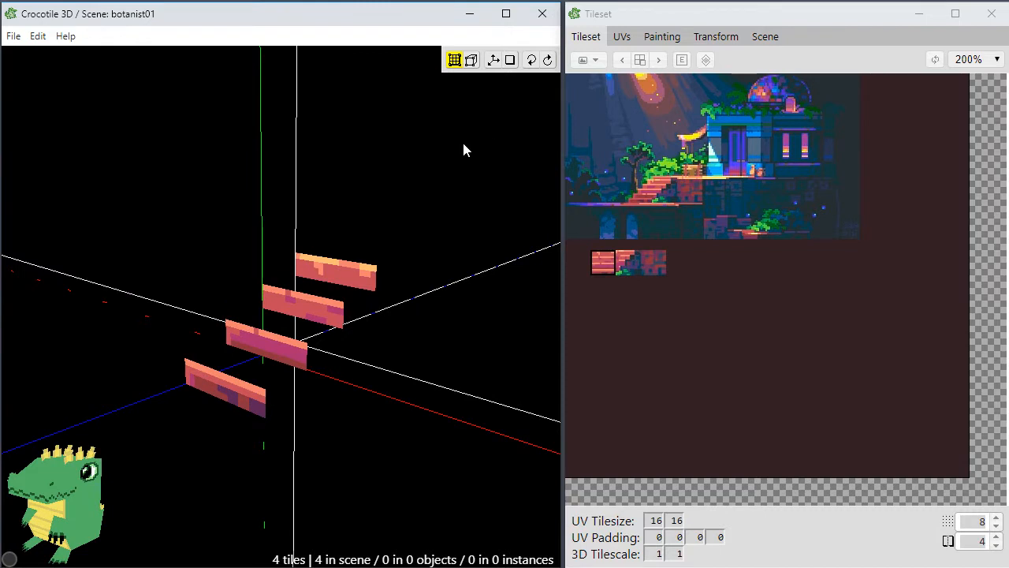
pyautogui.hotkey('ctrl', 's')
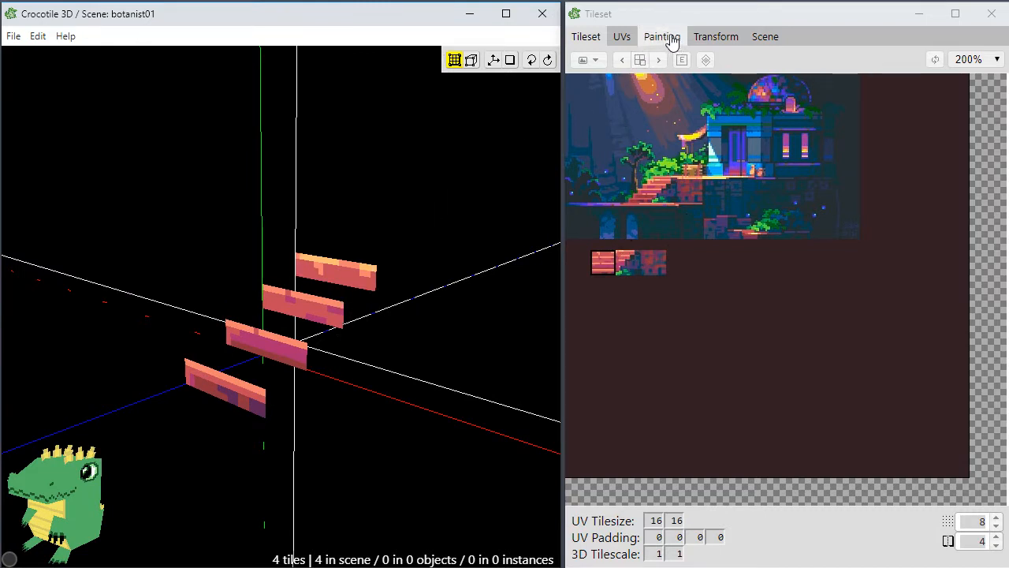
# Open the whole tileset for painting and sample the light orange (255, 188, 117) from the walkway atop the stairs.
pyautogui.moveTo(571, 82); pyautogui.dragTo(957, 476)
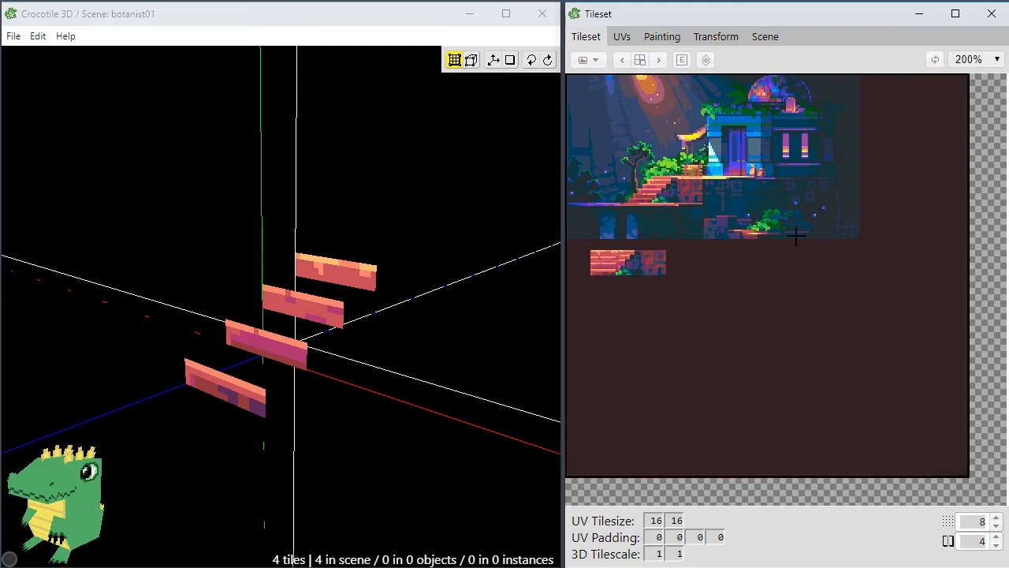
pyautogui.click(665, 37)
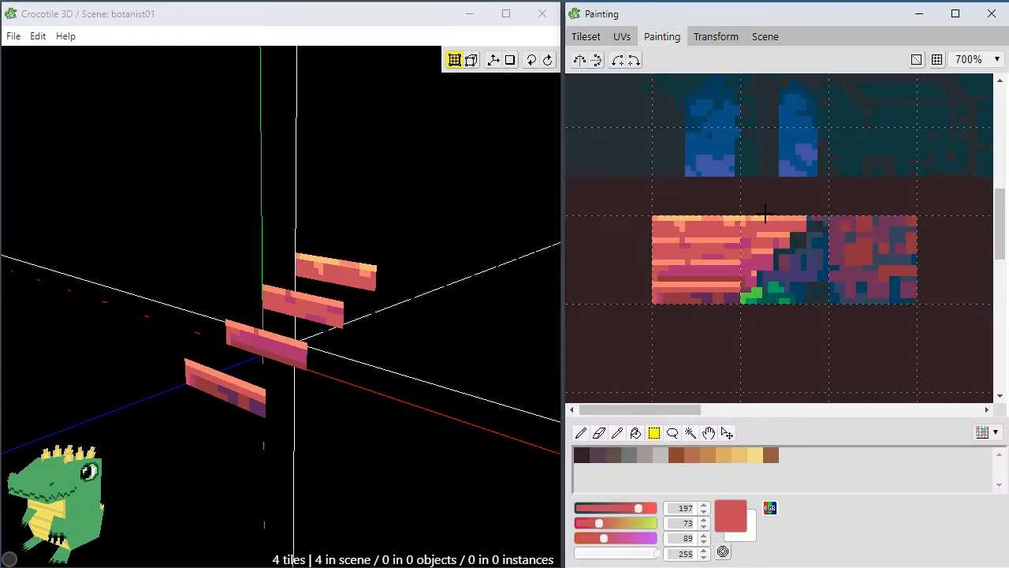
pyautogui.moveTo(1000, 228)
pyautogui.mouseDown()
pyautogui.moveTo(1000, 158)
pyautogui.moveTo(1000, 174)
pyautogui.mouseUp()
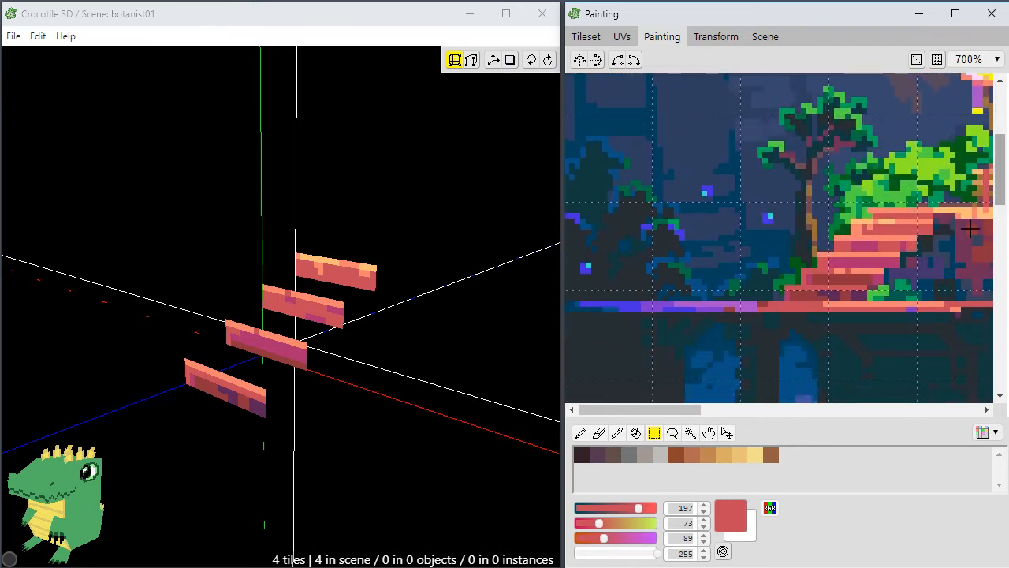
pyautogui.moveTo(698, 418); pyautogui.dragTo(748, 419)
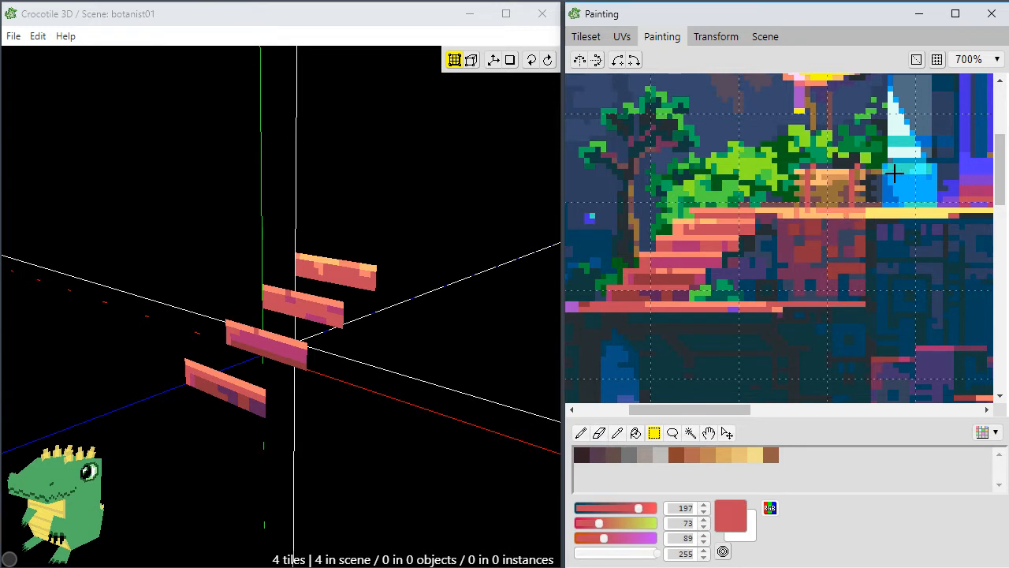
pyautogui.keyDown('alt'); pyautogui.click(791, 207); pyautogui.keyUp('alt')
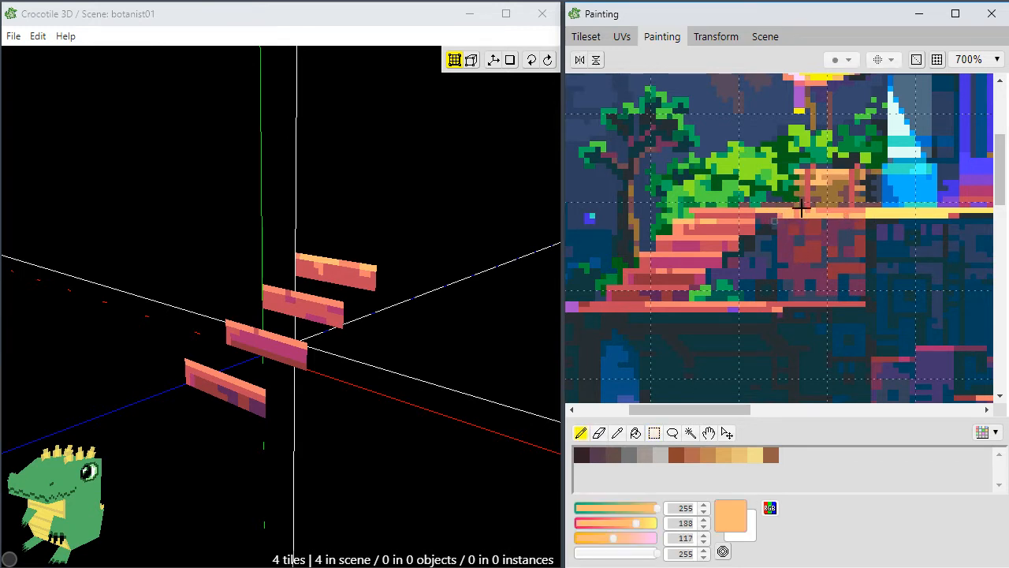
# Outline and fill the empty tile next to the staircase tile with solid light orange.
pyautogui.press('space')
pyautogui.moveTo(674, 324)
pyautogui.mouseDown()
pyautogui.moveTo(752, 260)
pyautogui.moveTo(803, 167)
pyautogui.mouseUp()
pyautogui.moveTo(628, 401)
pyautogui.mouseDown()
pyautogui.moveTo(679, 369)
pyautogui.moveTo(679, 345)
pyautogui.mouseUp()
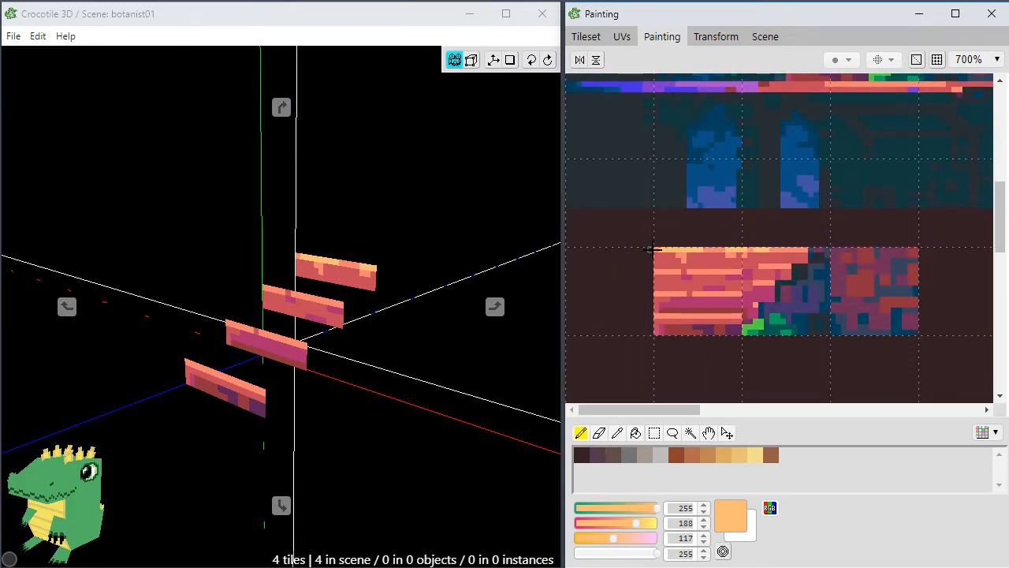
pyautogui.moveTo(639, 252); pyautogui.dragTo(579, 254)
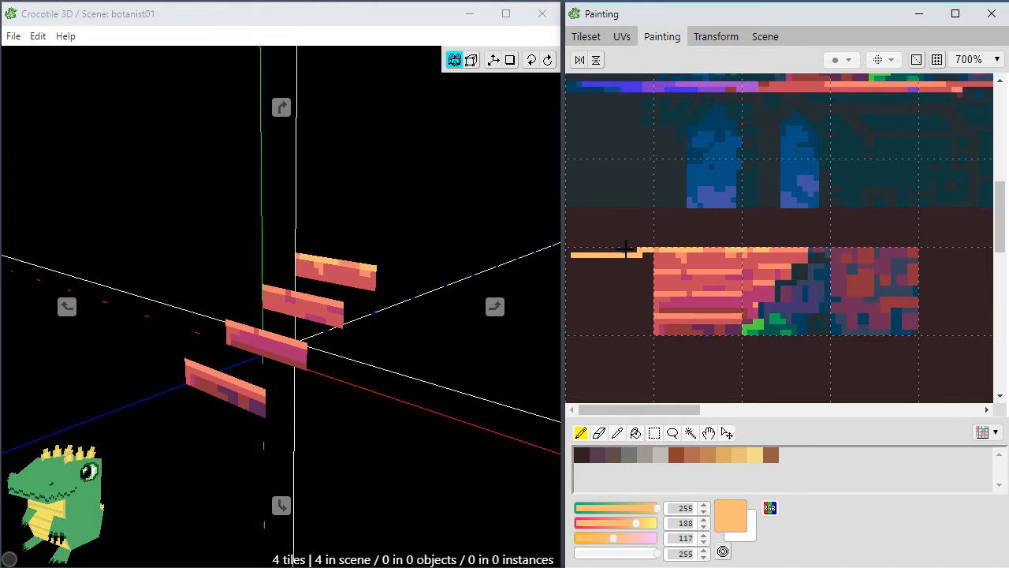
pyautogui.moveTo(634, 246); pyautogui.dragTo(573, 253)
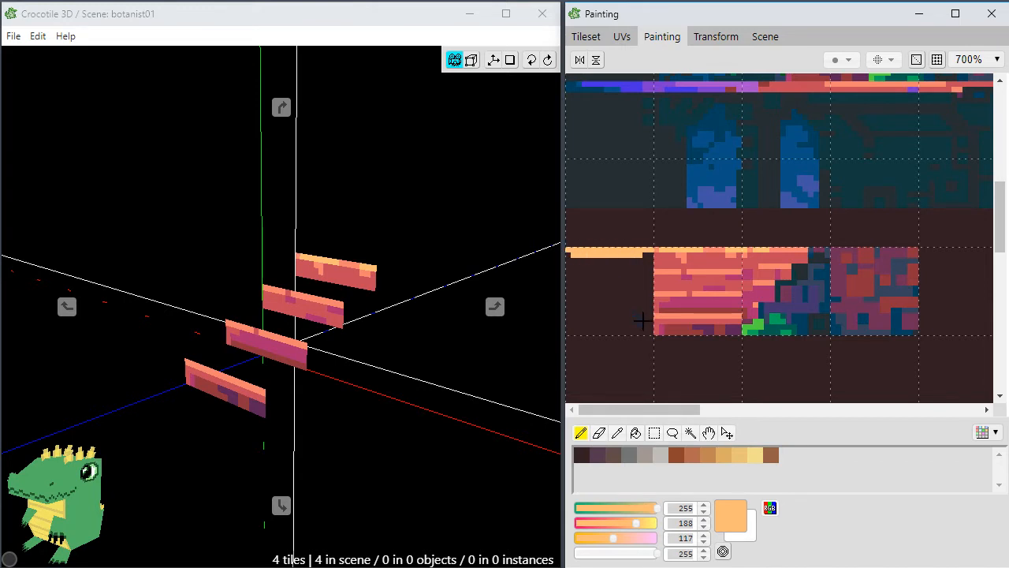
pyautogui.moveTo(637, 333); pyautogui.dragTo(569, 332)
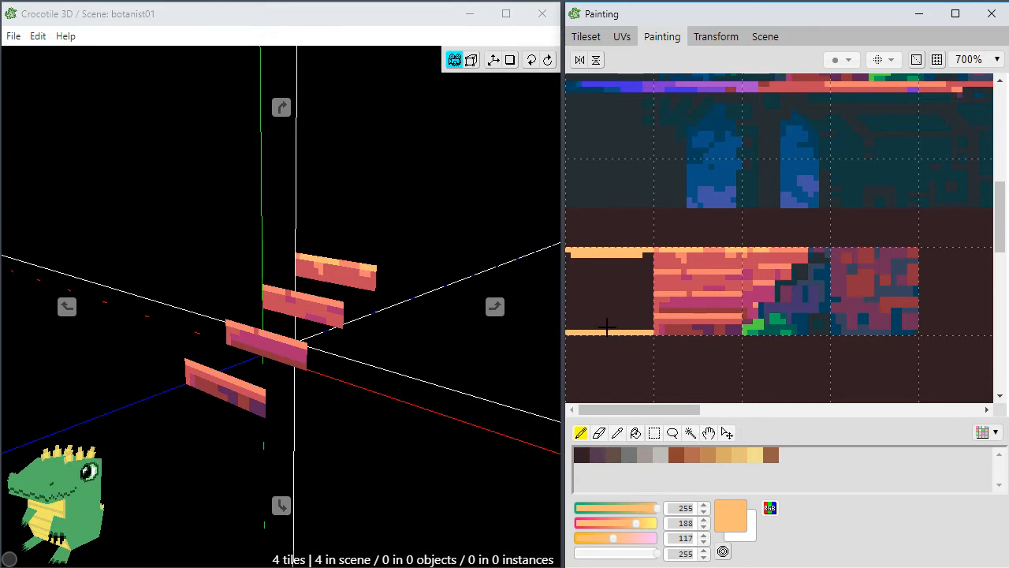
pyautogui.press('f')
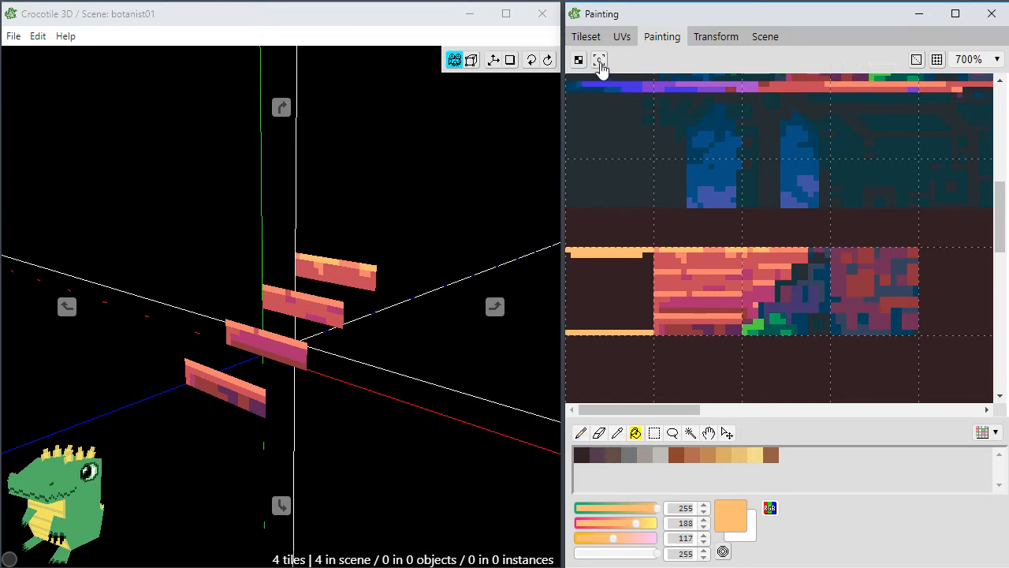
pyautogui.click(624, 290)
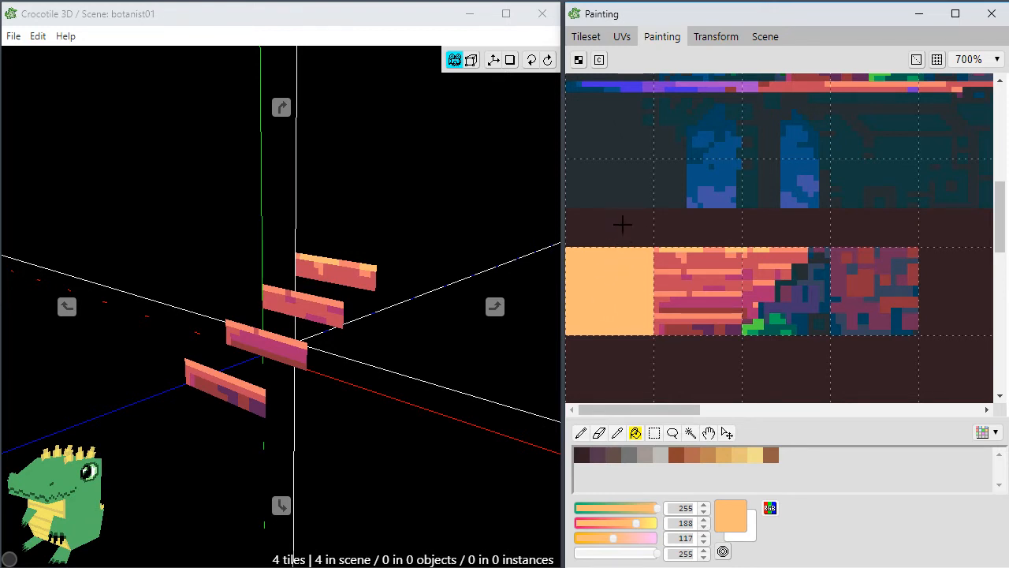
# Sample the salmon (244, 130, 112) from the artwork's walkway and pencil the first stone joint lines on the orange tile.
pyautogui.press('b')
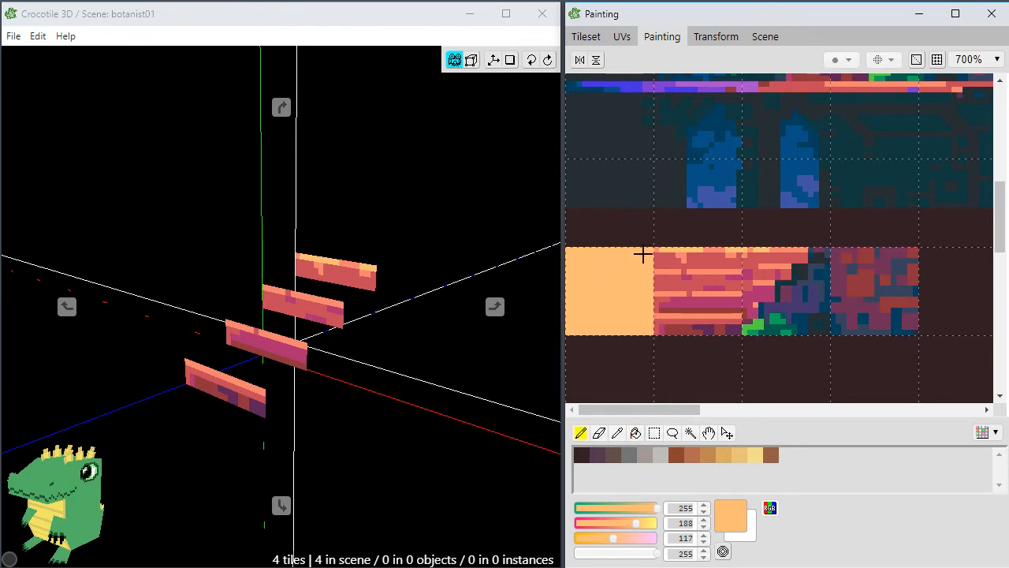
pyautogui.moveTo(836, 176); pyautogui.dragTo(757, 376, button='middle')
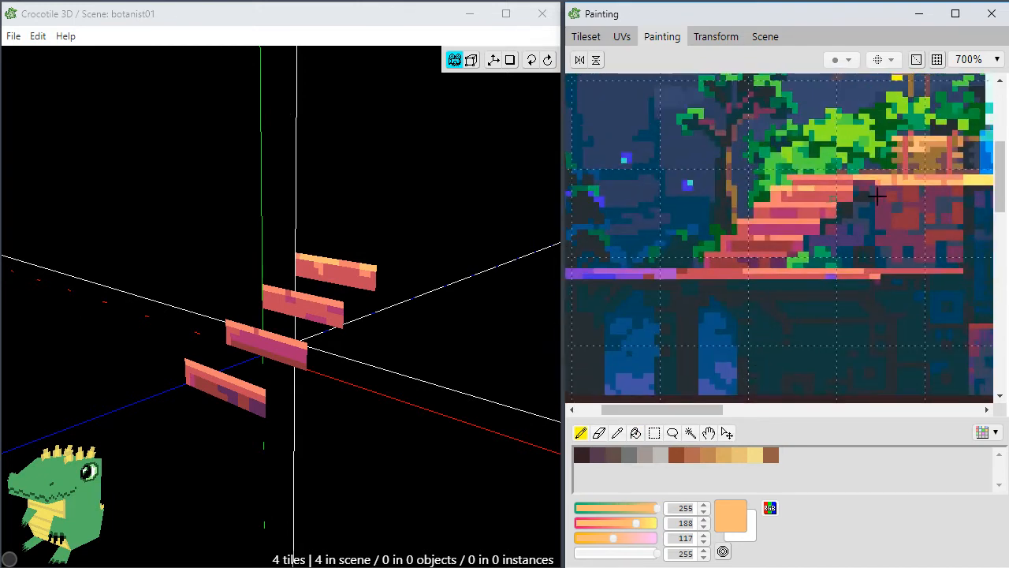
pyautogui.rightClick(939, 177)
pyautogui.press('space')
pyautogui.moveTo(834, 265)
pyautogui.mouseDown()
pyautogui.moveTo(910, 198)
pyautogui.moveTo(914, 145)
pyautogui.mouseUp()
pyautogui.moveTo(770, 295); pyautogui.dragTo(772, 259)
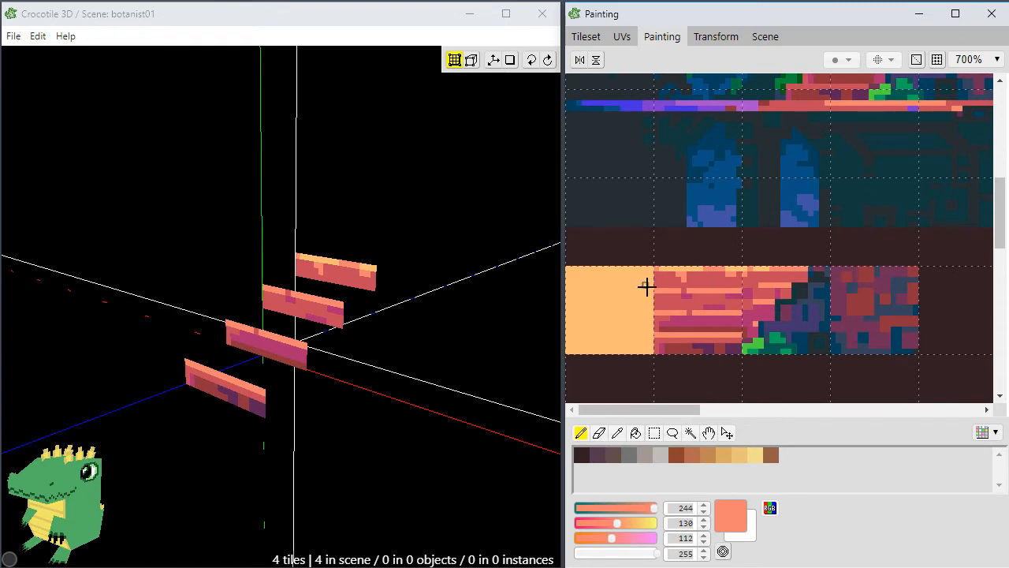
pyautogui.moveTo(618, 285); pyautogui.dragTo(607, 289)
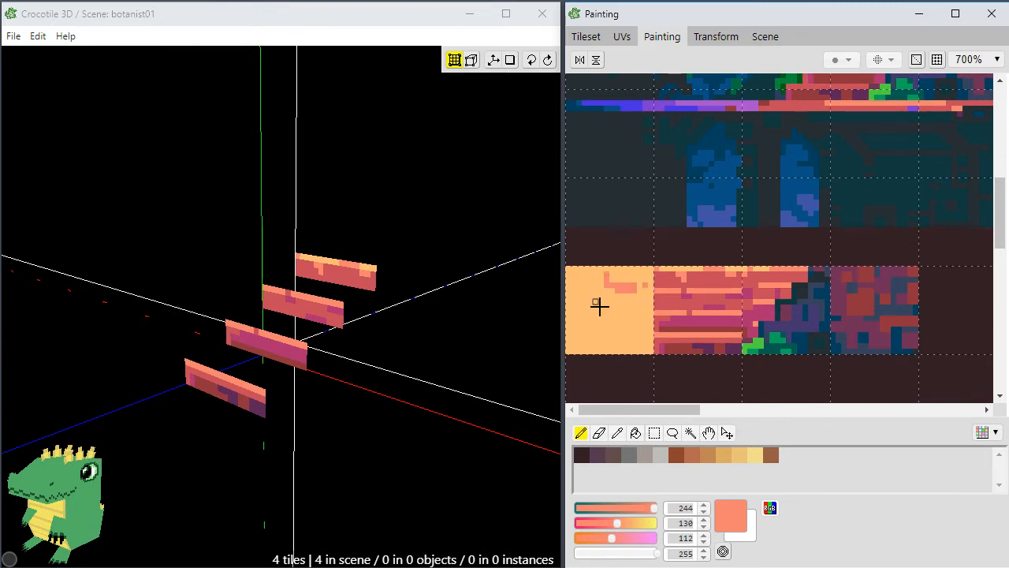
pyautogui.moveTo(607, 312)
pyautogui.mouseDown()
pyautogui.moveTo(581, 314)
pyautogui.moveTo(581, 337)
pyautogui.mouseUp()
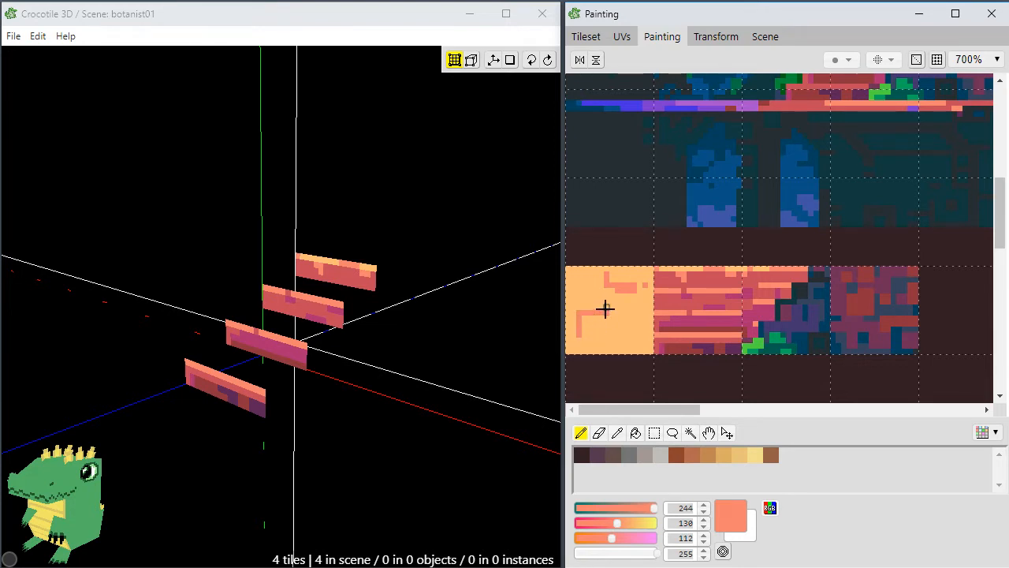
# Pencil more salmon joint lines and small cracks across the orange tile to form a paving-stone pattern, using the artwork's stairs as reference.
pyautogui.moveTo(1005, 228); pyautogui.dragTo(997, 170)
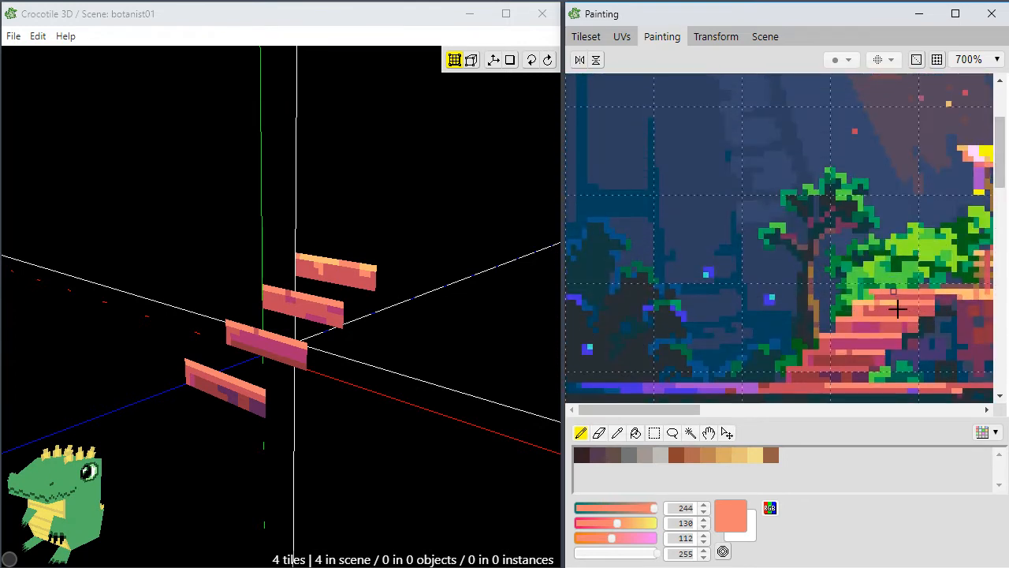
pyautogui.press('space')
pyautogui.moveTo(907, 290)
pyautogui.mouseDown()
pyautogui.moveTo(773, 251)
pyautogui.moveTo(695, 282)
pyautogui.mouseUp()
pyautogui.moveTo(618, 369); pyautogui.dragTo(783, 276)
pyautogui.moveTo(710, 316)
pyautogui.mouseDown()
pyautogui.moveTo(797, 239)
pyautogui.moveTo(789, 251)
pyautogui.mouseUp()
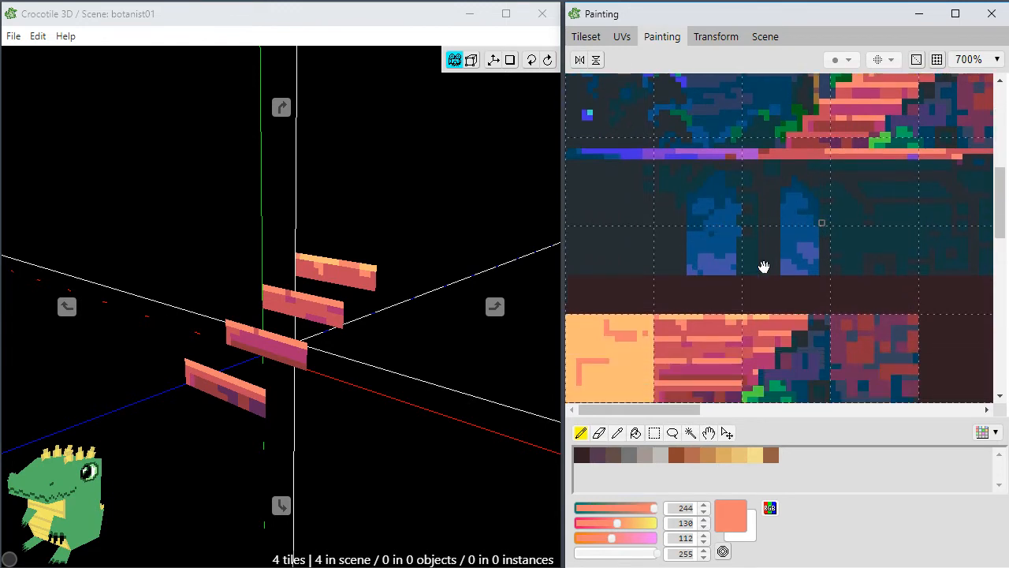
pyautogui.scroll(-2, 714, 247)
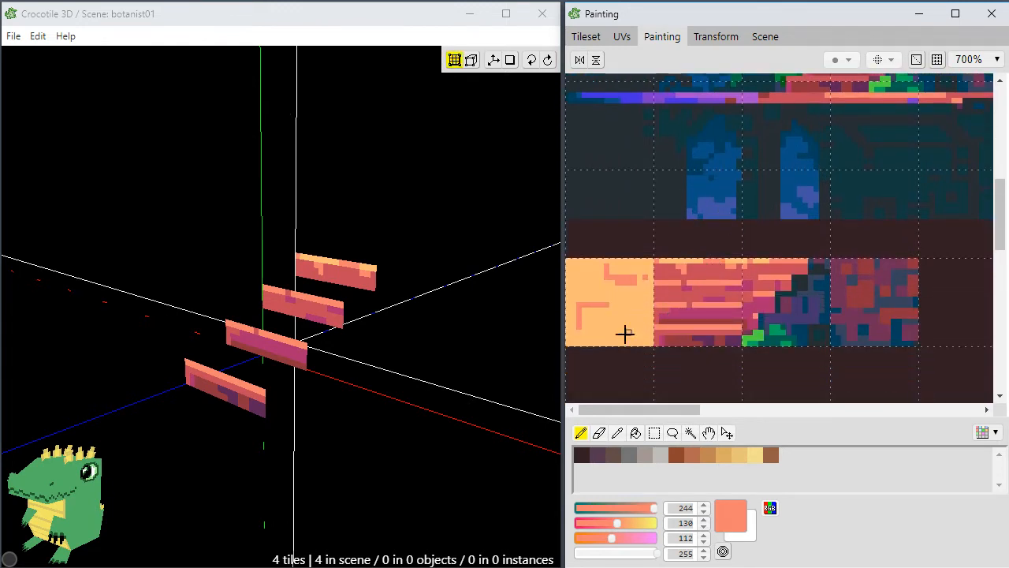
pyautogui.press('space')
pyautogui.moveTo(879, 189)
pyautogui.mouseDown()
pyautogui.moveTo(831, 228)
pyautogui.moveTo(708, 290)
pyautogui.mouseUp()
pyautogui.moveTo(832, 211)
pyautogui.mouseDown()
pyautogui.moveTo(746, 277)
pyautogui.moveTo(694, 282)
pyautogui.moveTo(693, 293)
pyautogui.moveTo(804, 265)
pyautogui.moveTo(795, 257)
pyautogui.moveTo(788, 275)
pyautogui.moveTo(732, 300)
pyautogui.moveTo(757, 282)
pyautogui.moveTo(701, 299)
pyautogui.moveTo(818, 253)
pyautogui.moveTo(675, 315)
pyautogui.moveTo(723, 286)
pyautogui.moveTo(737, 186)
pyautogui.mouseUp()
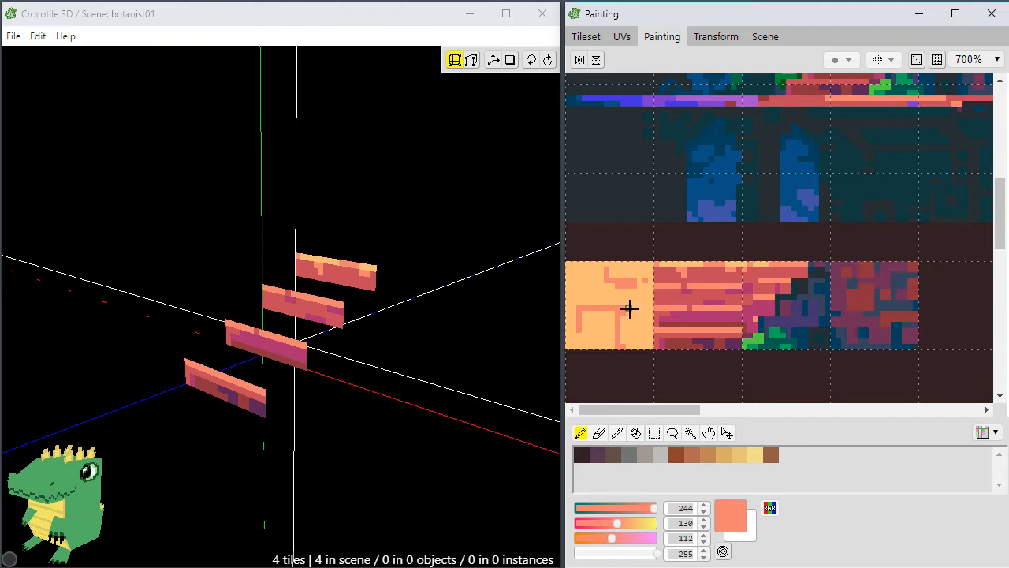
pyautogui.keyDown('alt'); pyautogui.click(623, 314); pyautogui.keyUp('alt')
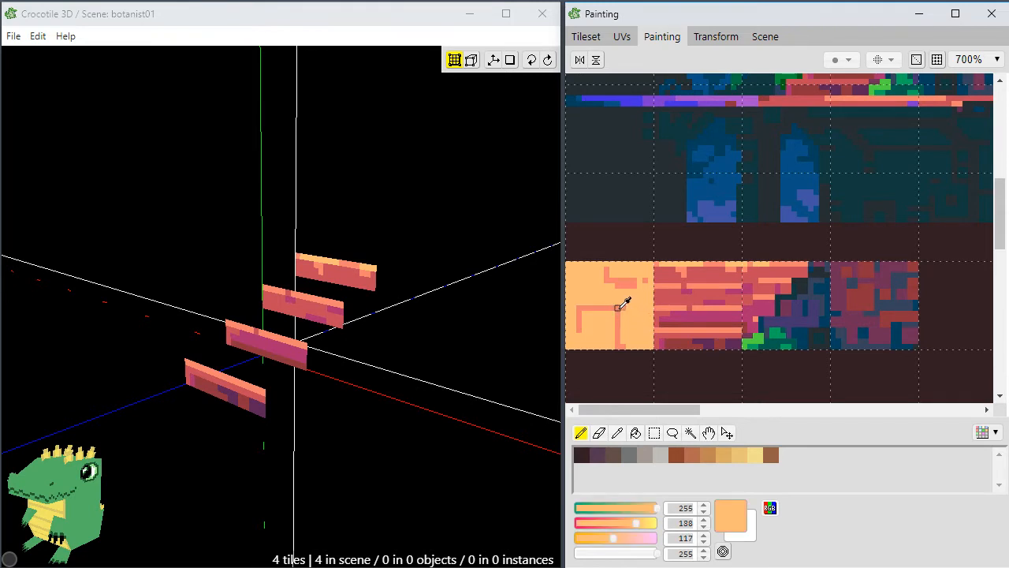
pyautogui.keyDown('alt'); pyautogui.click(618, 308); pyautogui.keyUp('alt')
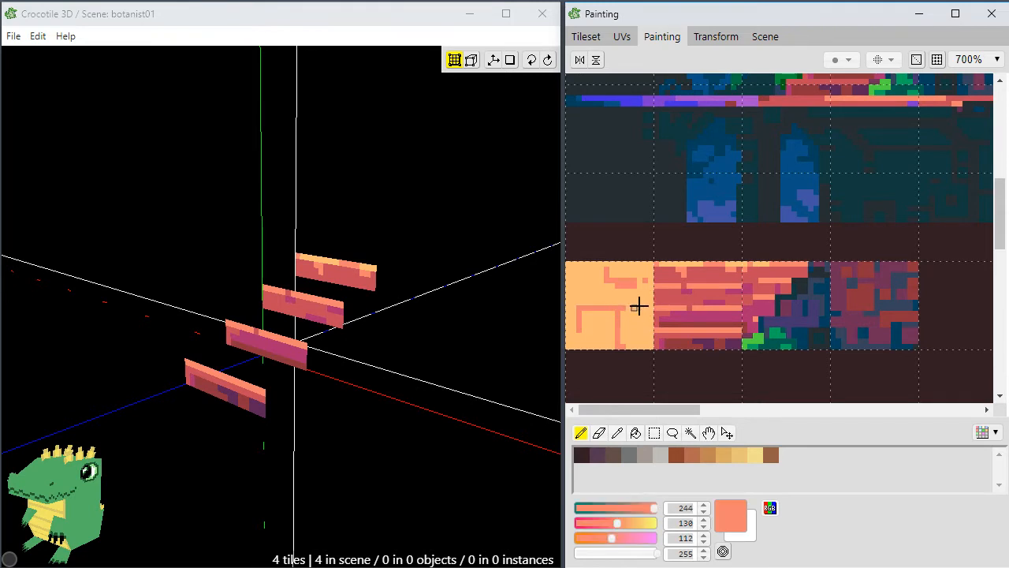
pyautogui.keyDown('alt'); pyautogui.click(584, 278); pyautogui.keyUp('alt')
pyautogui.keyDown('alt'); pyautogui.click(585, 287); pyautogui.keyUp('alt')
# Sample the yellow (255, 237, 117) from the artwork and paint highlight patches along the stones of the orange tile.
pyautogui.press('space')
pyautogui.moveTo(703, 306); pyautogui.dragTo(603, 376)
pyautogui.moveTo(923, 160); pyautogui.dragTo(822, 250)
pyautogui.keyDown('alt'); pyautogui.click(857, 174); pyautogui.keyUp('alt')
pyautogui.press('space')
pyautogui.moveTo(673, 316); pyautogui.dragTo(777, 264)
pyautogui.moveTo(629, 339)
pyautogui.mouseDown()
pyautogui.moveTo(725, 288)
pyautogui.moveTo(792, 215)
pyautogui.mouseUp()
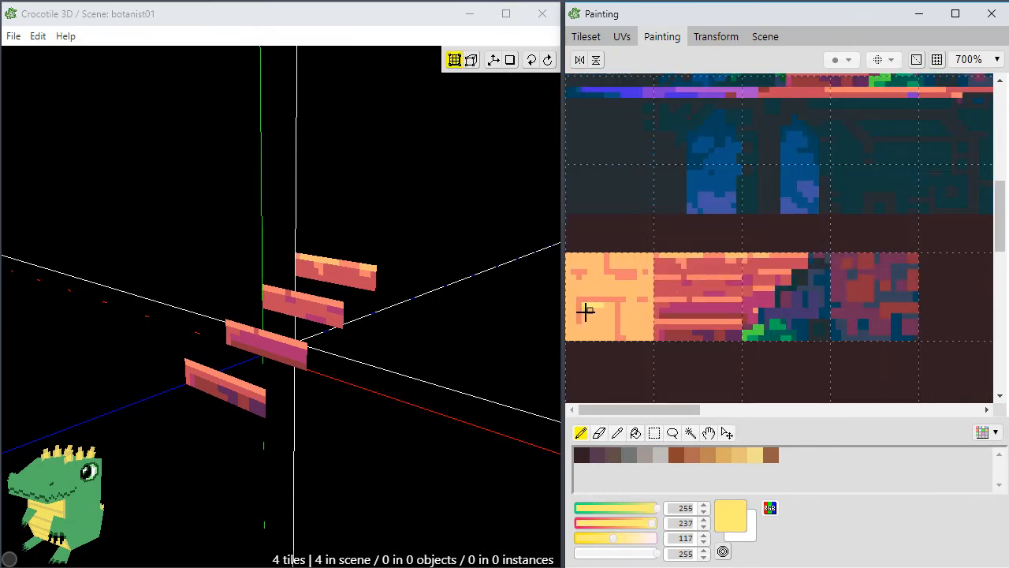
pyautogui.moveTo(584, 315)
pyautogui.mouseDown()
pyautogui.moveTo(593, 291)
pyautogui.moveTo(619, 293)
pyautogui.mouseUp()
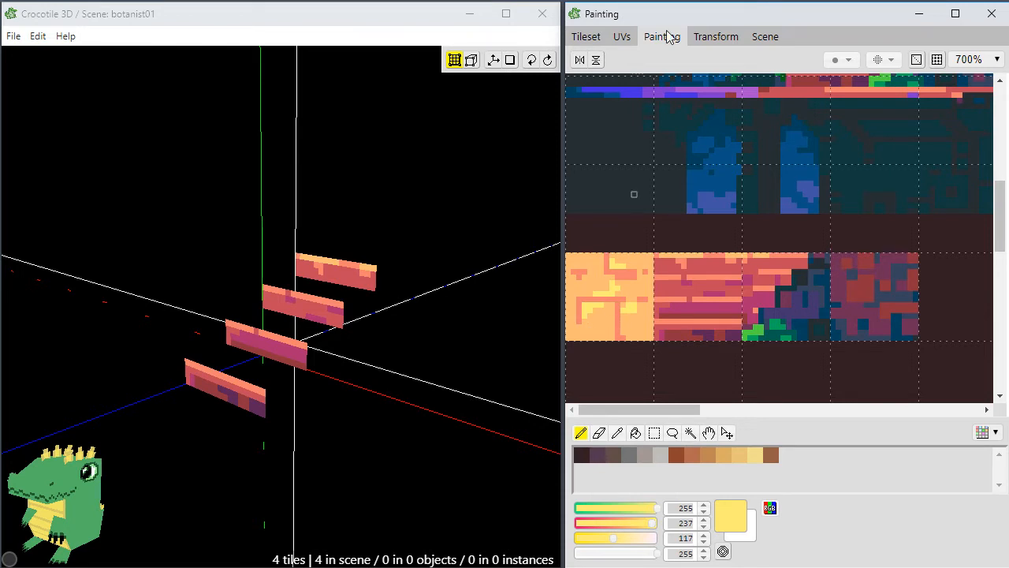
# Select the new paving tile and place two copies flat in the scene, end to end beneath the staggered risers.
pyautogui.click(585, 37)
pyautogui.click(578, 265)
pyautogui.press('Tab')
pyautogui.moveTo(360, 363); pyautogui.dragTo(357, 363, button='middle')
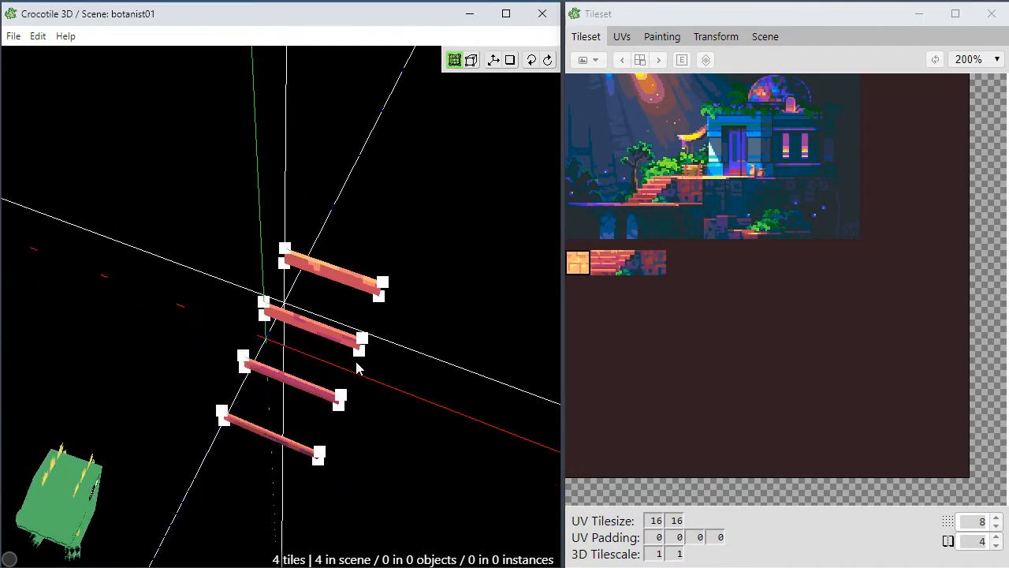
pyautogui.press('Tab')
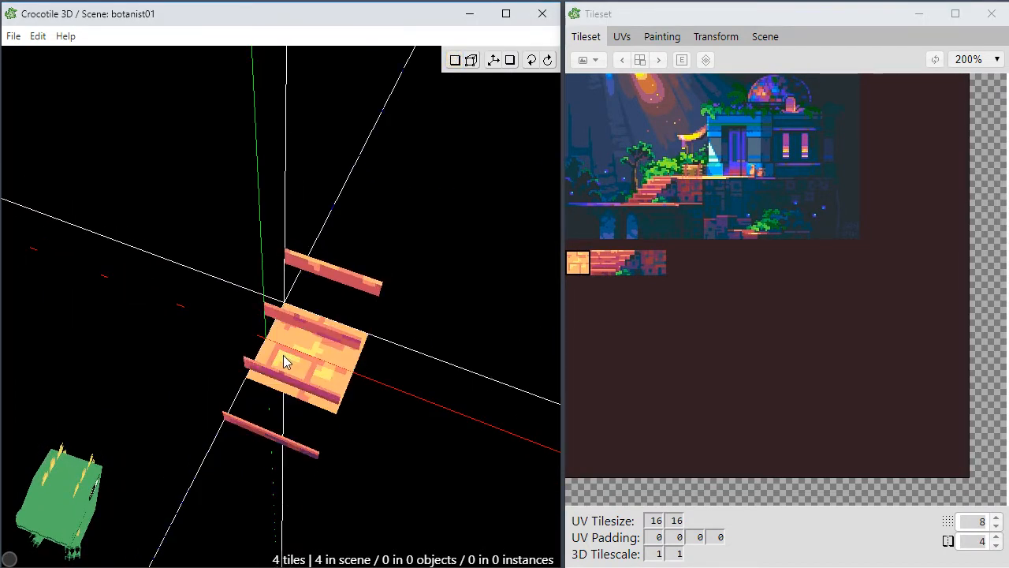
pyautogui.press('Tab')
pyautogui.moveTo(308, 353); pyautogui.dragTo(292, 354, button='middle')
pyautogui.press('space')
pyautogui.moveTo(289, 348); pyautogui.dragTo(358, 348)
pyautogui.press('space')
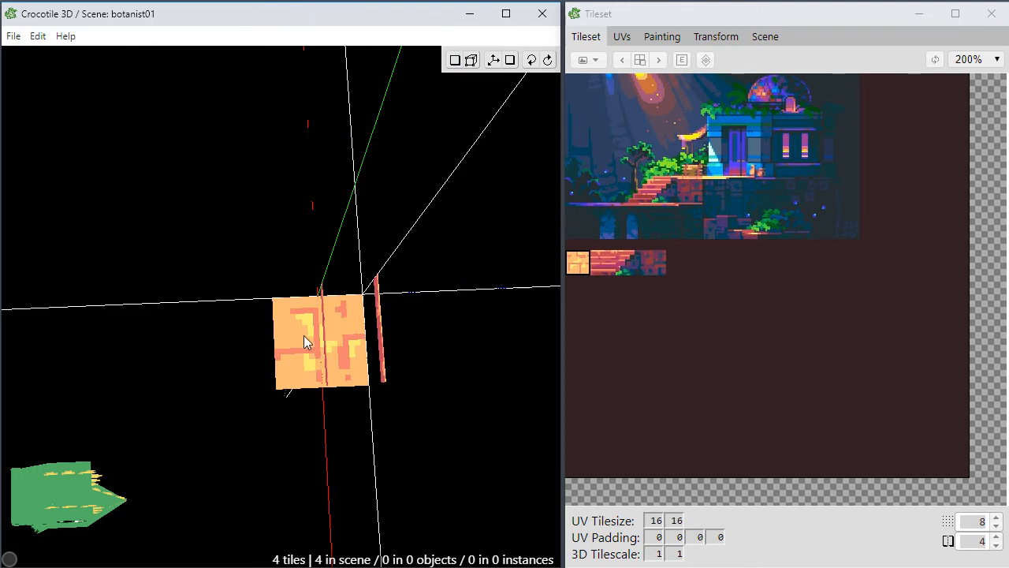
pyautogui.click(291, 339)
pyautogui.click(247, 353)
# Select both flat paving tiles and cut each one in half parallel to the risers, making four tread strips.
pyautogui.press('Tab')
pyautogui.press('space')
pyautogui.moveTo(347, 402); pyautogui.dragTo(320, 433)
pyautogui.press('space')
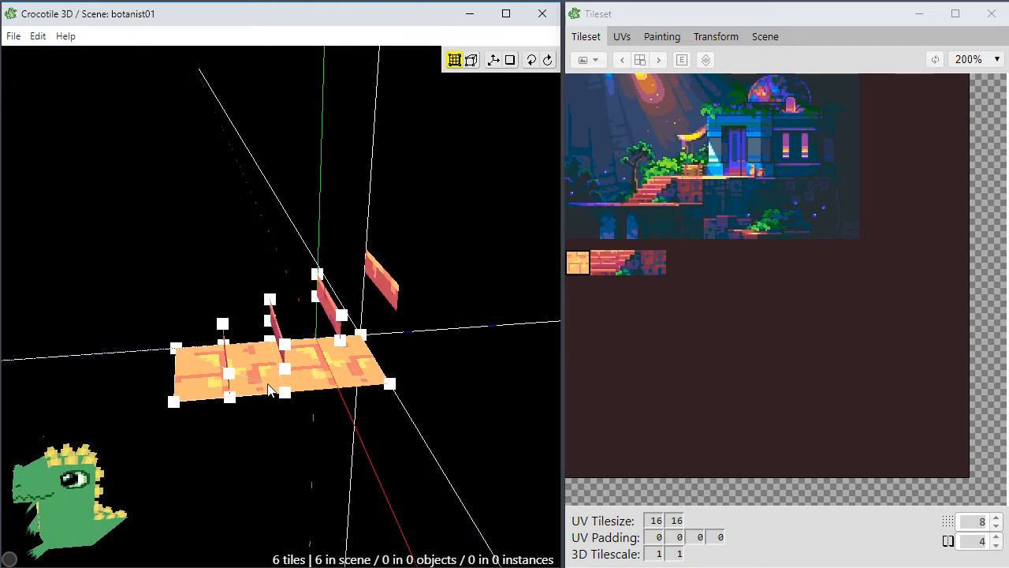
pyautogui.press('space')
pyautogui.moveTo(239, 383); pyautogui.dragTo(249, 386)
pyautogui.scroll(5, 247, 384)
pyautogui.moveTo(247, 384); pyautogui.dragTo(276, 346, button='right')
pyautogui.moveTo(306, 359); pyautogui.dragTo(318, 379)
pyautogui.press('space')
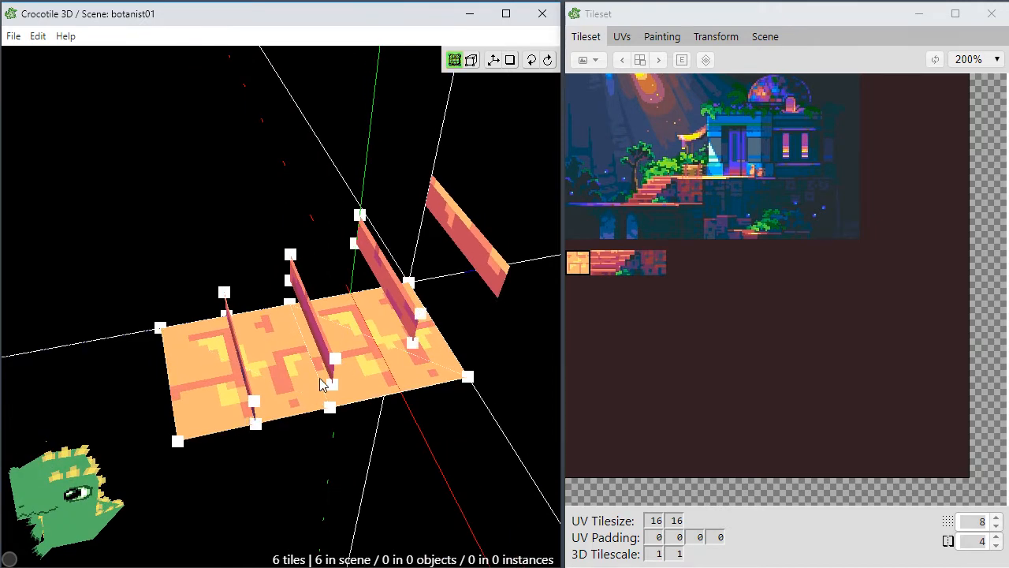
pyautogui.click(286, 358)
pyautogui.keyDown('shift'); pyautogui.click(382, 373); pyautogui.keyUp('shift')
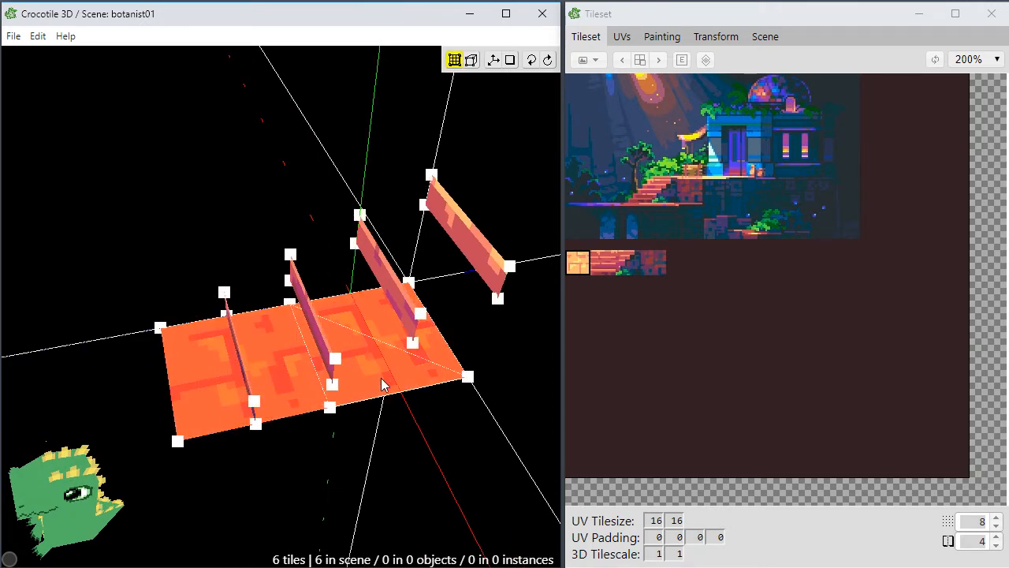
pyautogui.hotkey('ctrl', 'c')
pyautogui.click(384, 365)
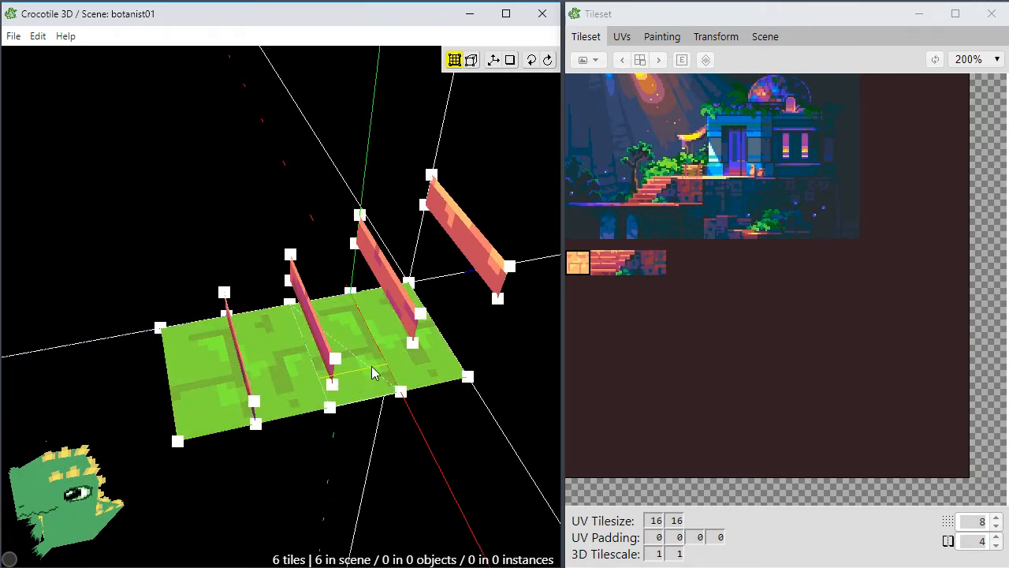
pyautogui.click(254, 422)
# Select the three tread strips behind the front one, set the grid snap to 4 and raise them by one riser height.
pyautogui.hotkey('ctrl', 'a')
pyautogui.keyDown('ctrl'); pyautogui.click(203, 397); pyautogui.keyUp('ctrl')
pyautogui.press('space')
pyautogui.moveTo(196, 469); pyautogui.dragTo(248, 517)
pyautogui.press('r')
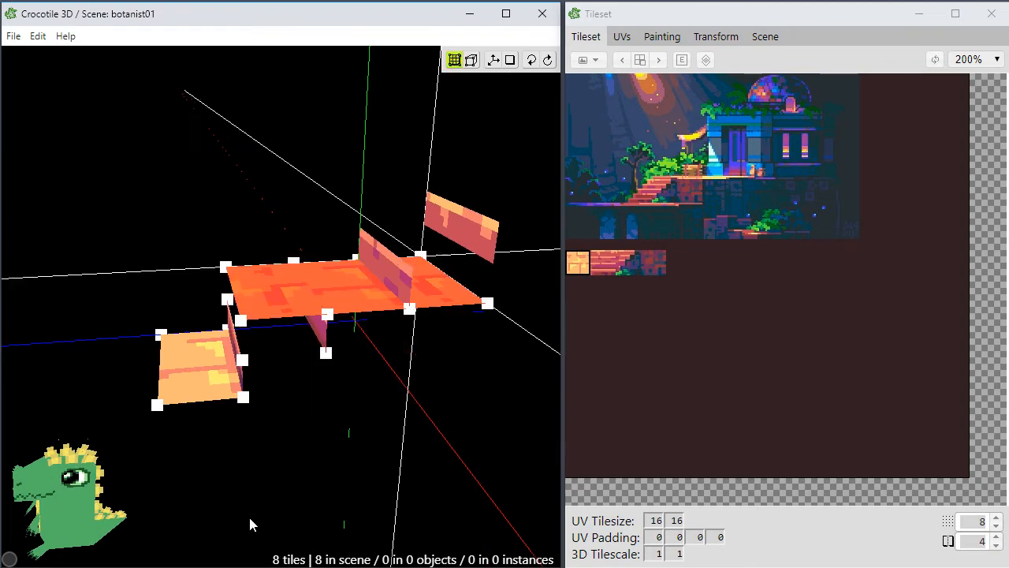
pyautogui.hotkey('ctrl', 'z')
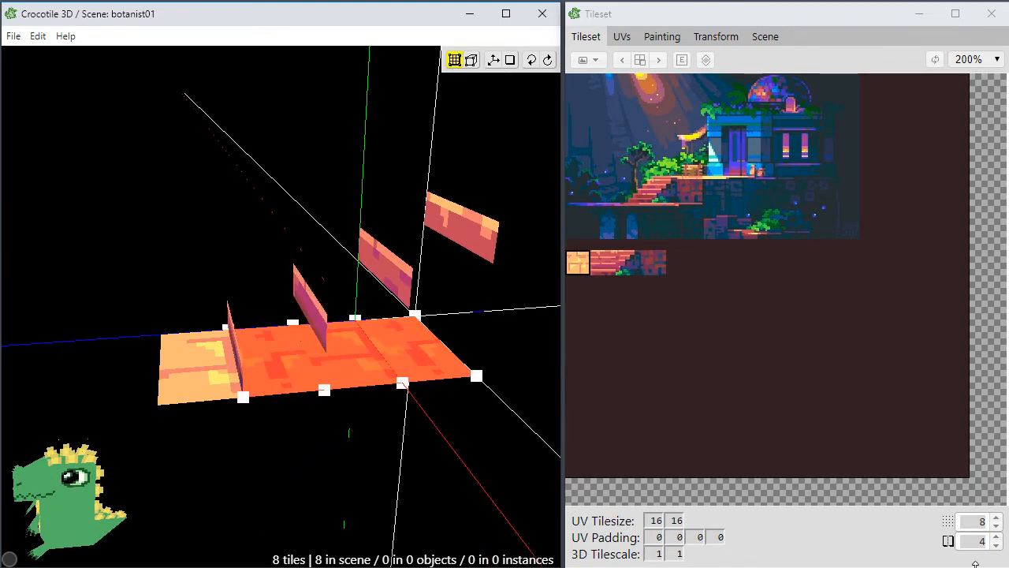
pyautogui.click(996, 526)
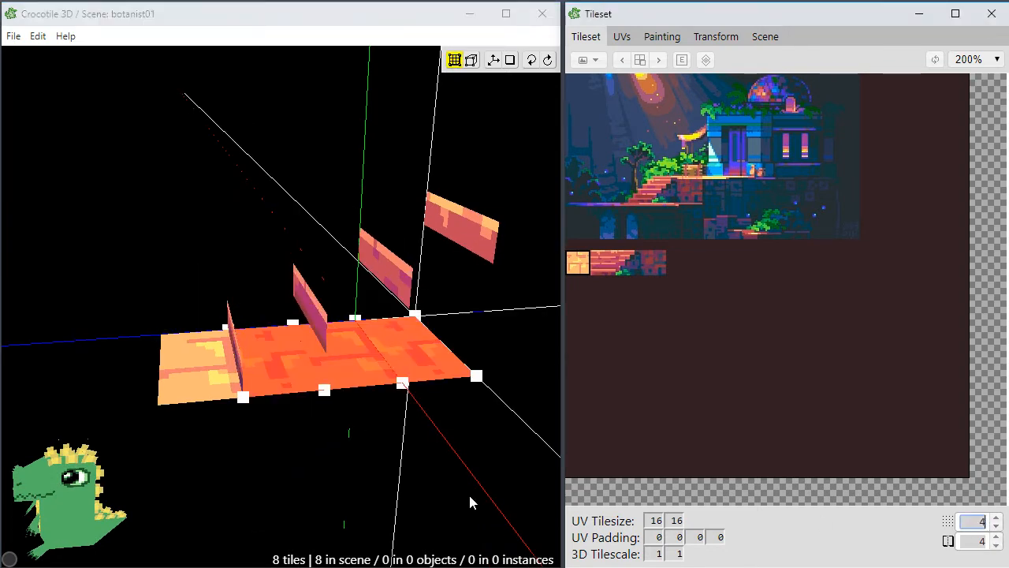
pyautogui.click(417, 509)
pyautogui.press('r')
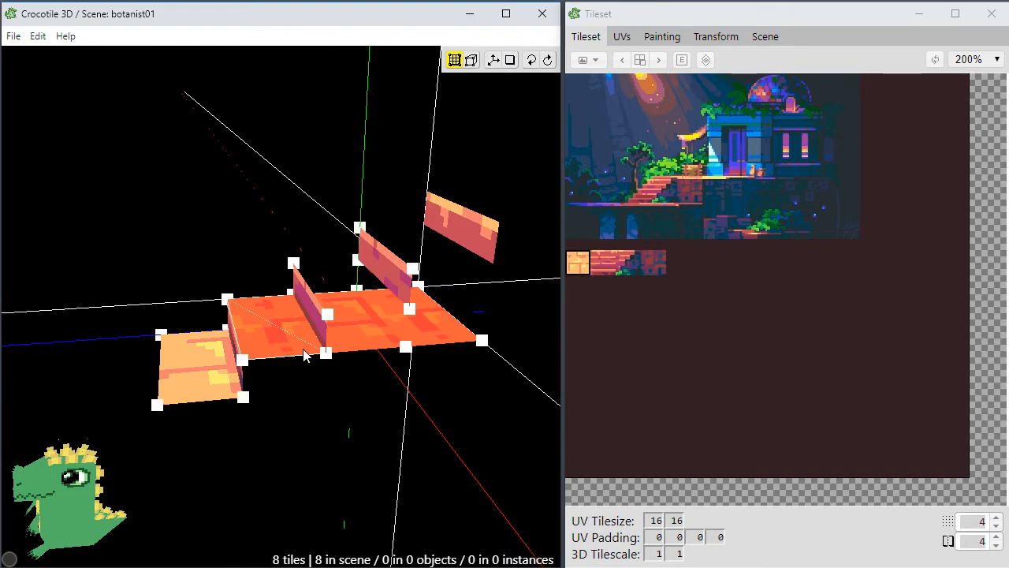
# Raise the two rearmost treads by another riser height and the last tread once more, so the treads climb with the risers.
pyautogui.keyDown('ctrl'); pyautogui.click(303, 349); pyautogui.keyUp('ctrl')
pyautogui.press('r')
pyautogui.keyDown('ctrl'); pyautogui.click(343, 284); pyautogui.keyUp('ctrl')
pyautogui.press('r')
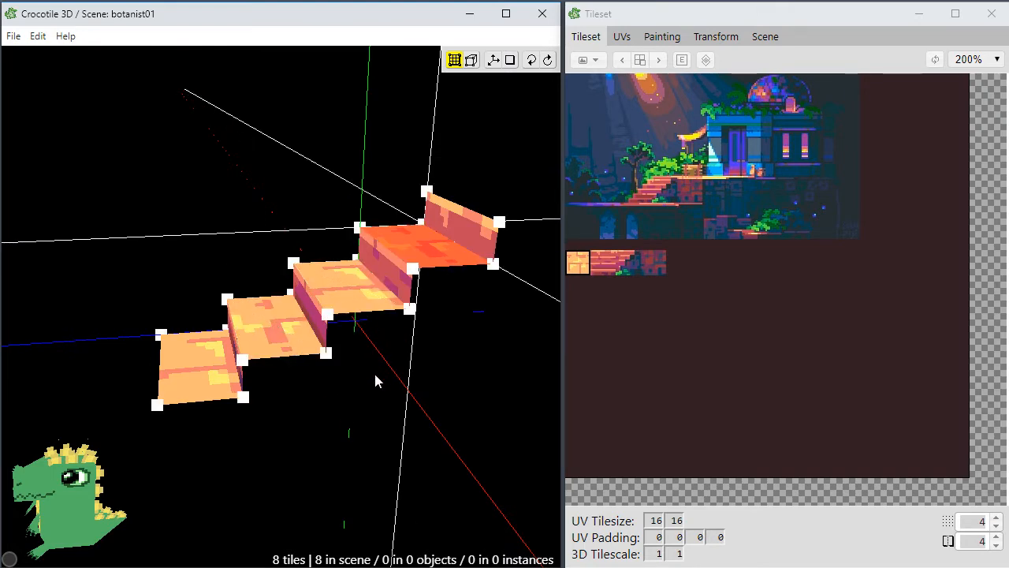
pyautogui.click(375, 374)
# Place one full paving tile flat behind the top riser, level with its upper edge.
pyautogui.press('space')
pyautogui.moveTo(349, 415); pyautogui.dragTo(280, 428)
pyautogui.scroll(-2, 349, 415)
pyautogui.press('space')
pyautogui.press('space')
pyautogui.moveTo(323, 382)
pyautogui.mouseDown()
pyautogui.moveTo(375, 395)
pyautogui.moveTo(303, 421)
pyautogui.moveTo(312, 419)
pyautogui.moveTo(277, 471)
pyautogui.moveTo(384, 399)
pyautogui.mouseUp()
pyautogui.press('space')
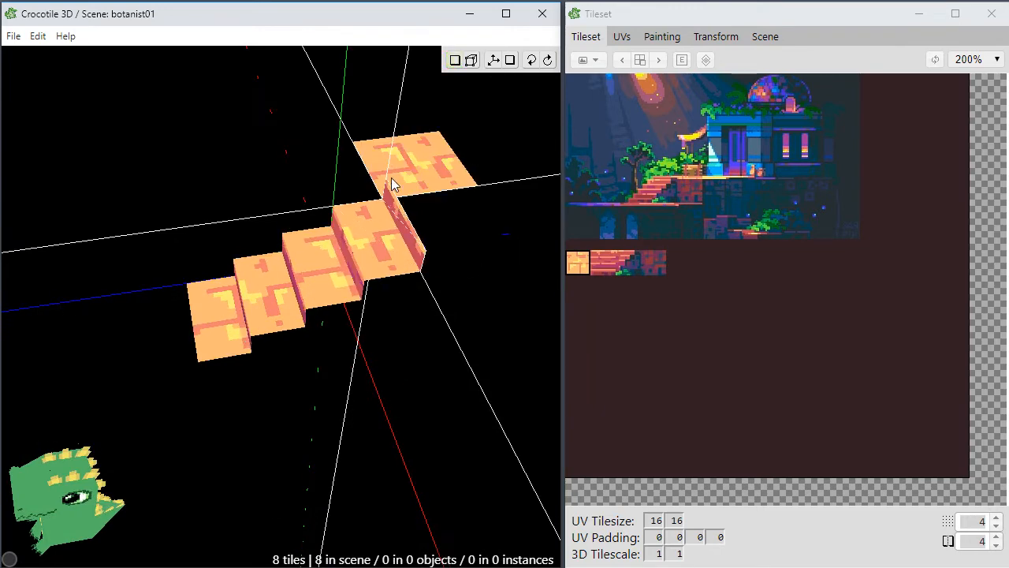
pyautogui.moveTo(384, 176)
pyautogui.mouseDown()
pyautogui.moveTo(450, 218)
pyautogui.moveTo(463, 250)
pyautogui.mouseUp()
pyautogui.press('space')
pyautogui.moveTo(462, 253); pyautogui.dragTo(408, 406)
pyautogui.press('space')
pyautogui.moveTo(409, 406); pyautogui.dragTo(327, 477, button='right')
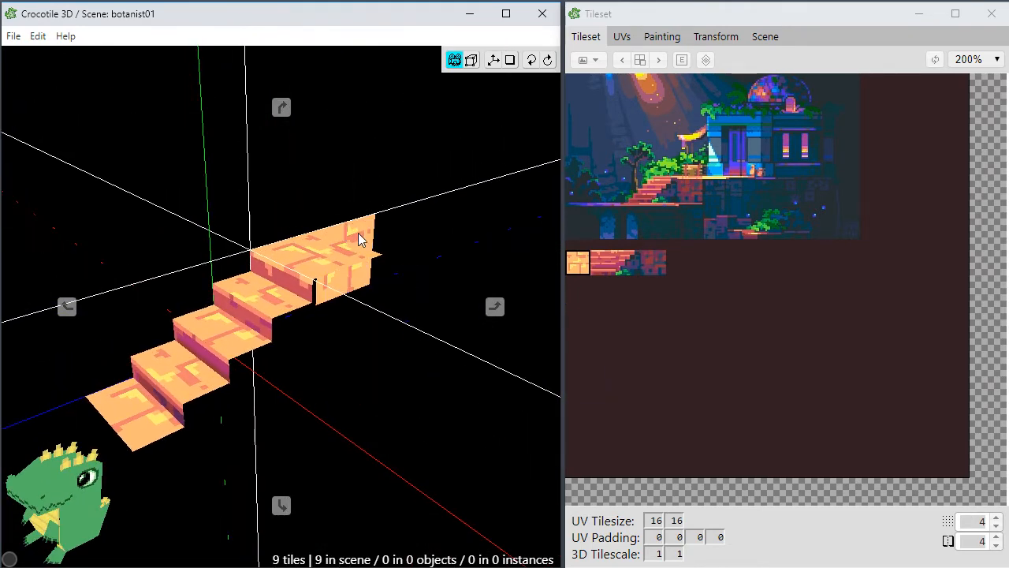
pyautogui.moveTo(359, 239); pyautogui.dragTo(501, 294)
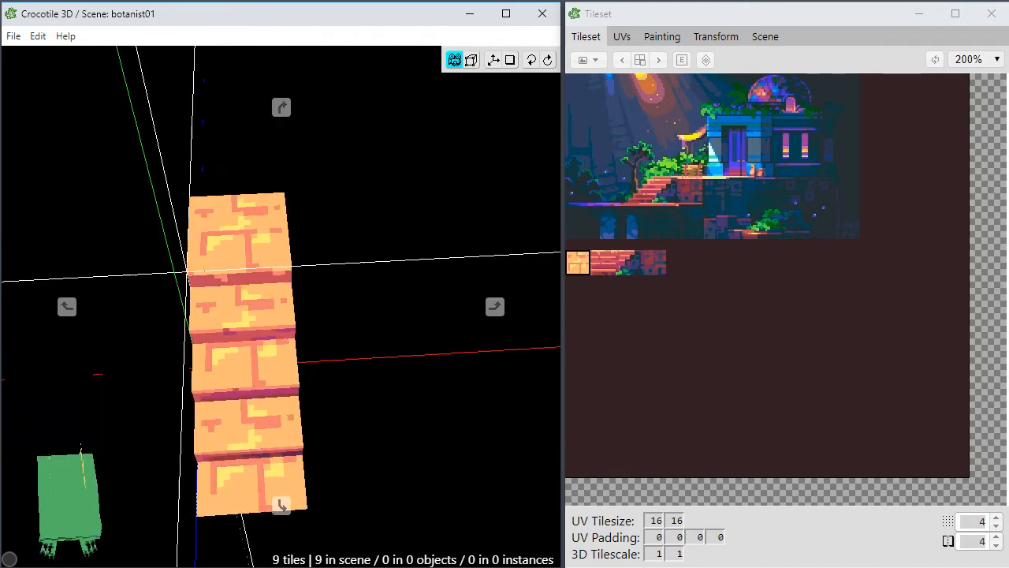
# Add three more flat paving tiles next to the top one to form a two-by-two landing.
pyautogui.click(340, 219)
pyautogui.click(344, 154)
pyautogui.click(226, 150)
pyautogui.moveTo(353, 304); pyautogui.dragTo(275, 233)
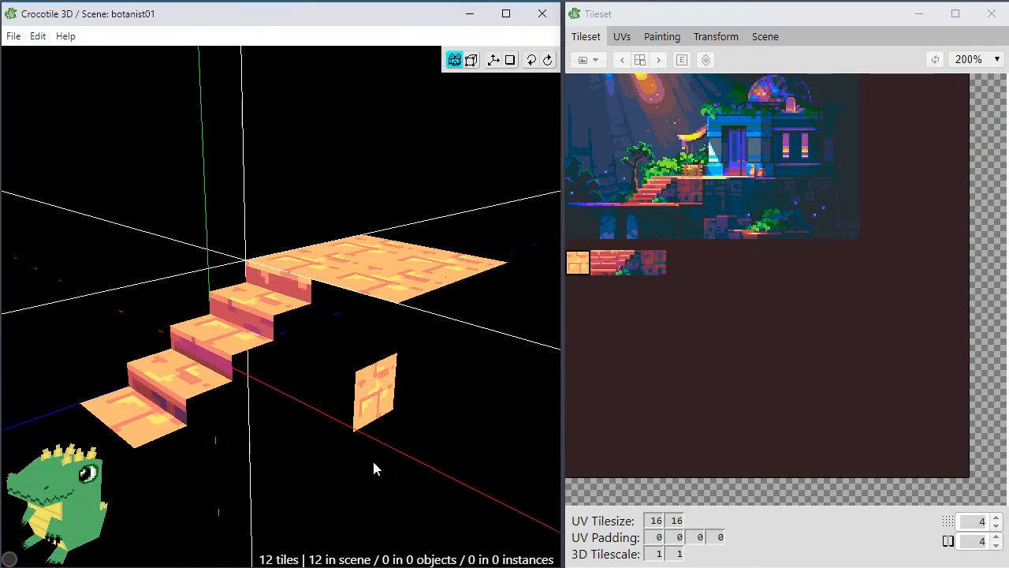
pyautogui.moveTo(407, 479)
pyautogui.mouseDown()
pyautogui.moveTo(359, 450)
pyautogui.moveTo(418, 489)
pyautogui.mouseUp()
pyautogui.moveTo(340, 474); pyautogui.dragTo(334, 462)
pyautogui.press('Return')
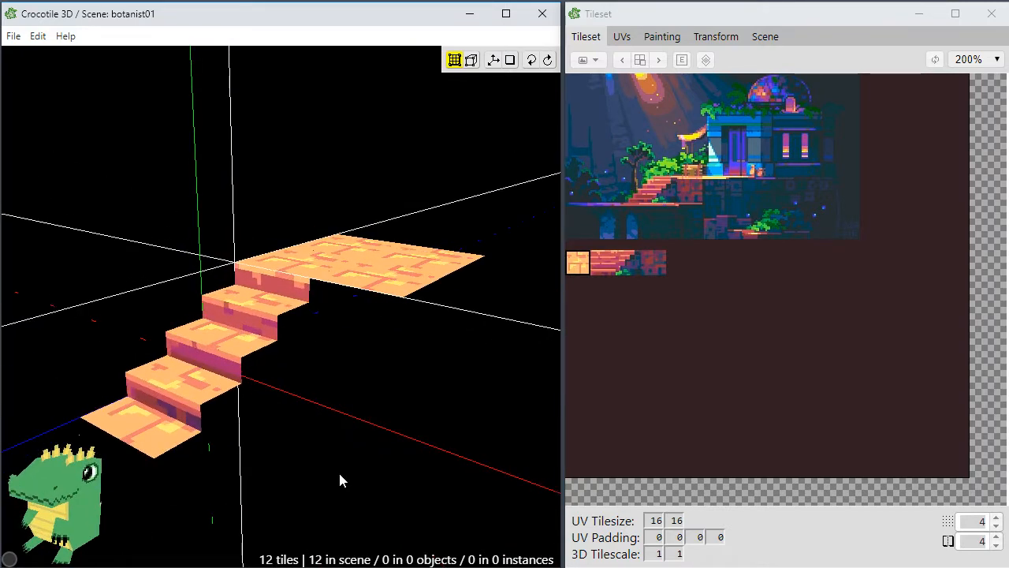
# Save the botanist01 scene.
pyautogui.hotkey('ctrl', 's')
pyautogui.moveTo(345, 473); pyautogui.dragTo(366, 472)
pyautogui.scroll(1, 366, 466)
pyautogui.press('space')
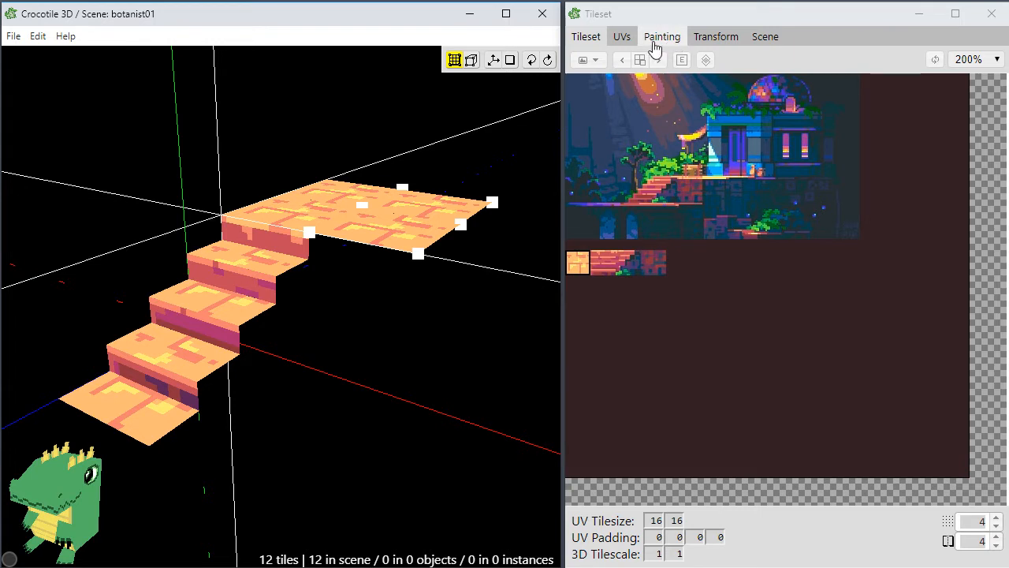
pyautogui.moveTo(569, 78); pyautogui.dragTo(996, 522)
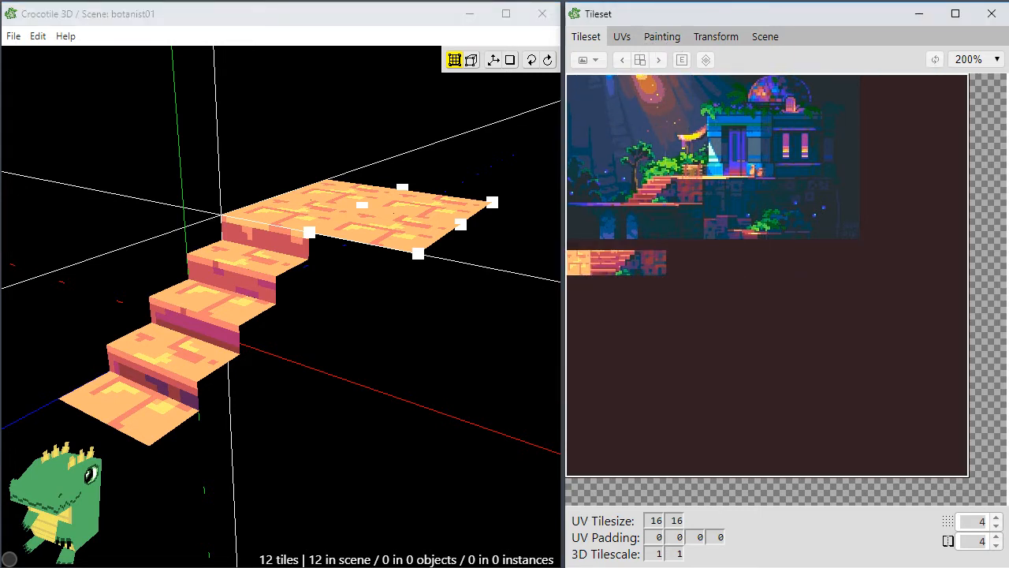
# Open the tileset for painting and cover the green foliage at the third tile's lower corner with dark blue (0, 66, 94).
pyautogui.click(664, 37)
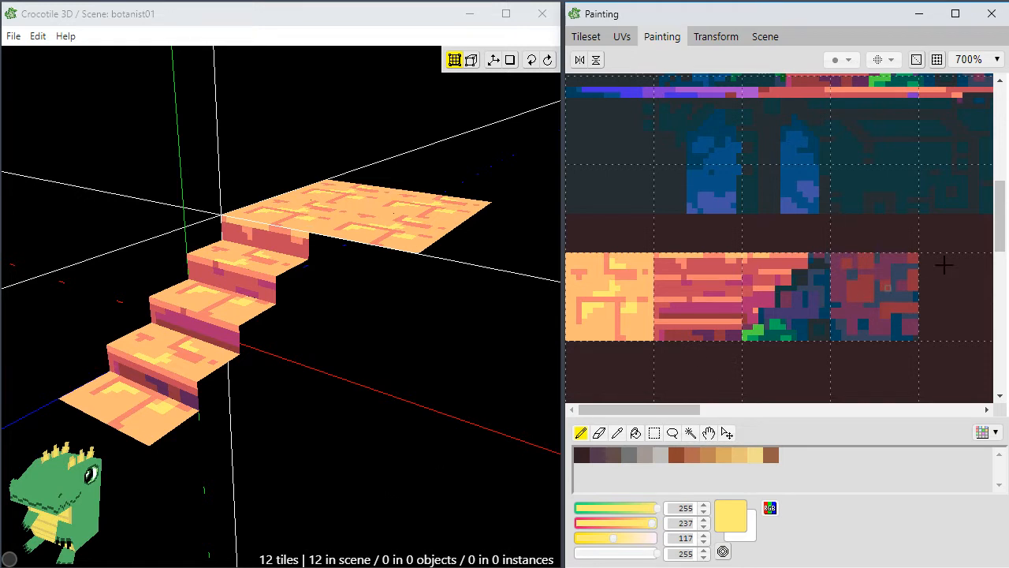
pyautogui.moveTo(999, 234); pyautogui.dragTo(1002, 240)
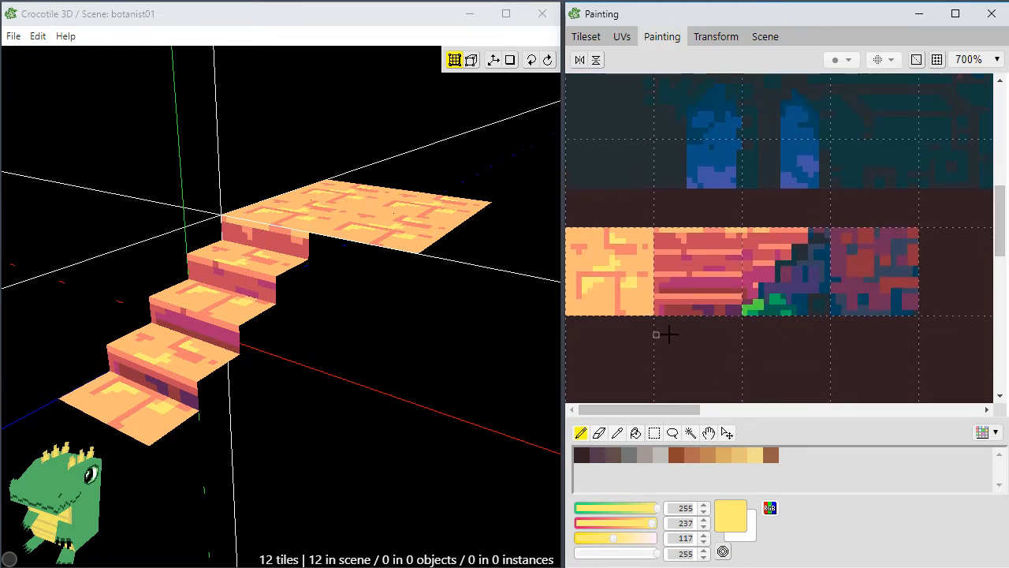
pyautogui.keyDown('alt'); pyautogui.click(800, 279); pyautogui.keyUp('alt')
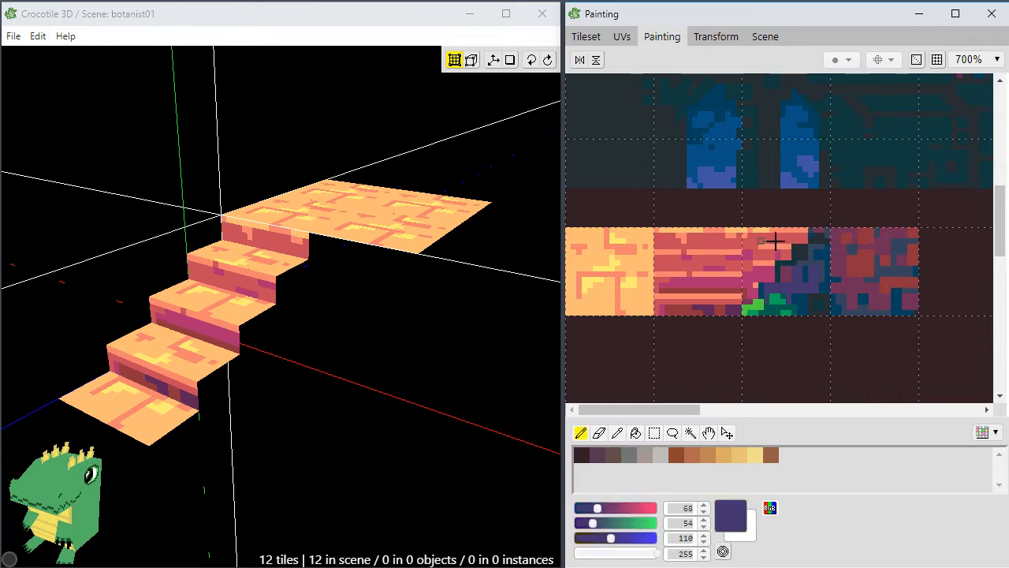
pyautogui.press('space')
pyautogui.moveTo(728, 263); pyautogui.dragTo(593, 347)
pyautogui.moveTo(752, 240)
pyautogui.mouseDown()
pyautogui.moveTo(739, 284)
pyautogui.moveTo(685, 360)
pyautogui.mouseUp()
pyautogui.moveTo(731, 282)
pyautogui.mouseDown()
pyautogui.moveTo(847, 199)
pyautogui.moveTo(795, 219)
pyautogui.moveTo(800, 255)
pyautogui.moveTo(726, 302)
pyautogui.moveTo(739, 301)
pyautogui.moveTo(818, 232)
pyautogui.moveTo(676, 320)
pyautogui.moveTo(820, 220)
pyautogui.moveTo(797, 228)
pyautogui.moveTo(809, 218)
pyautogui.moveTo(755, 279)
pyautogui.moveTo(803, 242)
pyautogui.mouseUp()
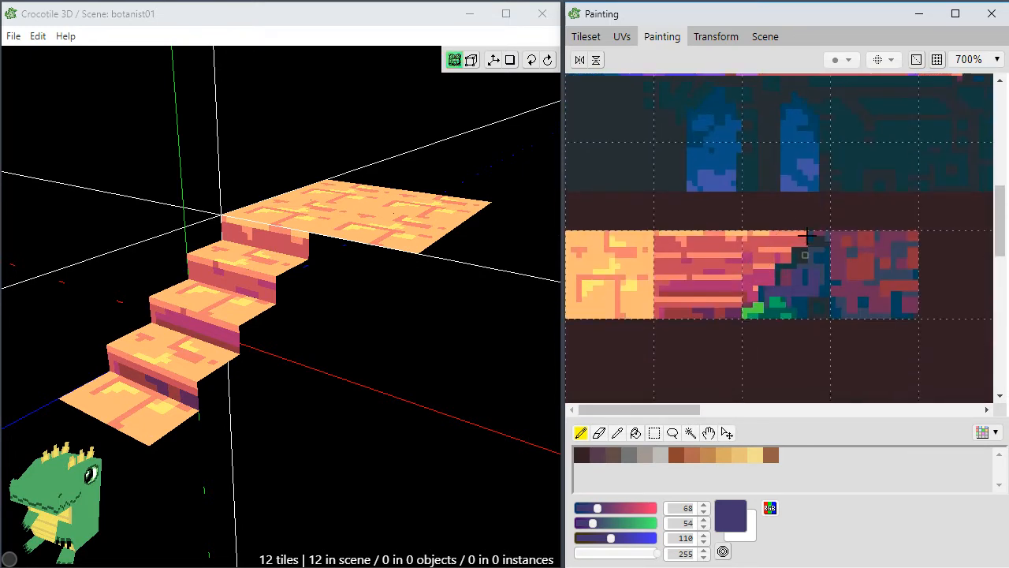
pyautogui.keyDown('alt'); pyautogui.click(758, 294); pyautogui.keyUp('alt')
pyautogui.moveTo(743, 307); pyautogui.dragTo(751, 305)
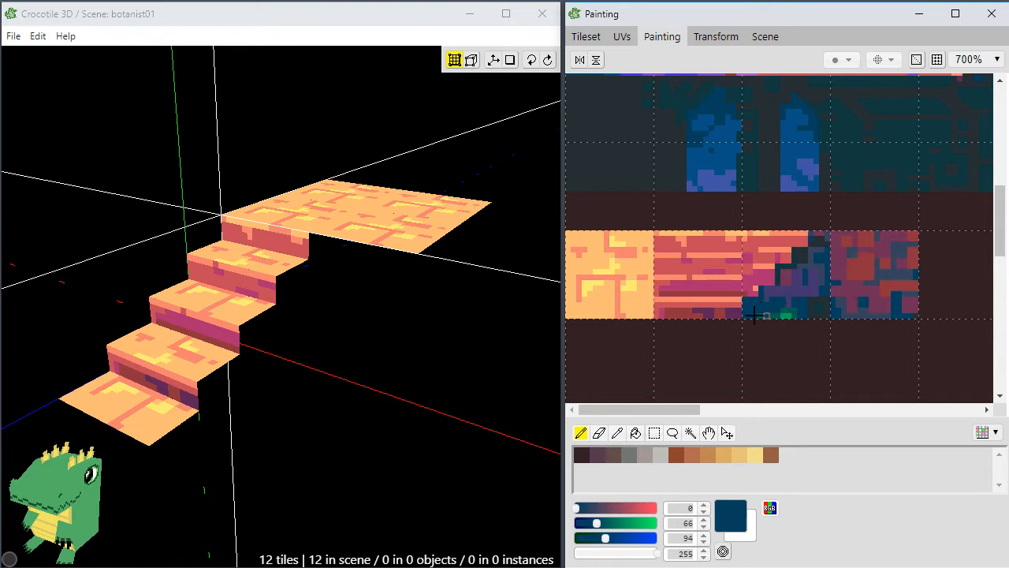
# Shape dark stones in the third tile's lower-left area using sampled purple (68, 54, 110), dark blue (0, 66, 94) and charcoal (38, 47, 51).
pyautogui.keyDown('alt'); pyautogui.click(785, 298); pyautogui.keyUp('alt')
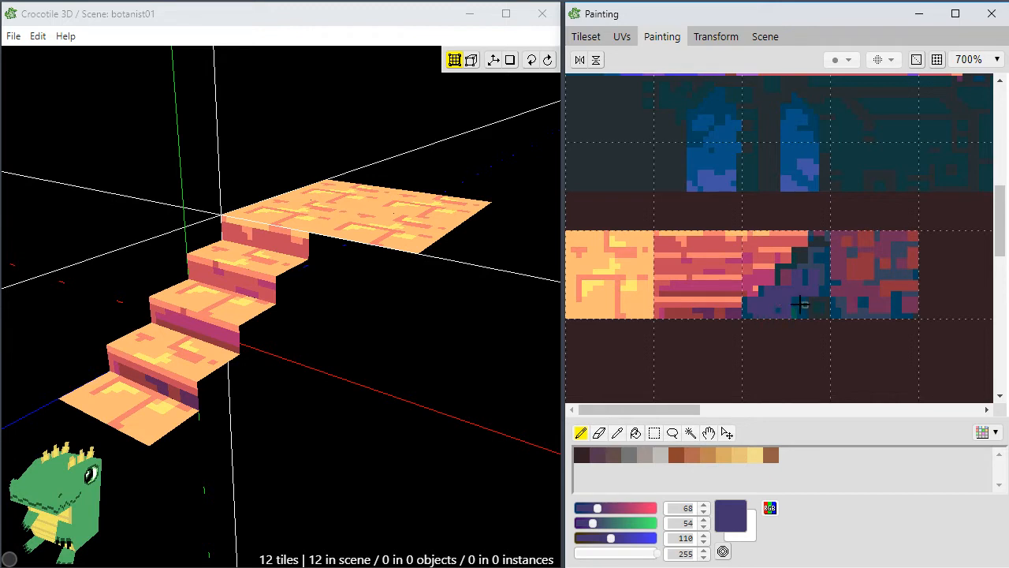
pyautogui.keyDown('alt'); pyautogui.click(771, 316); pyautogui.keyUp('alt')
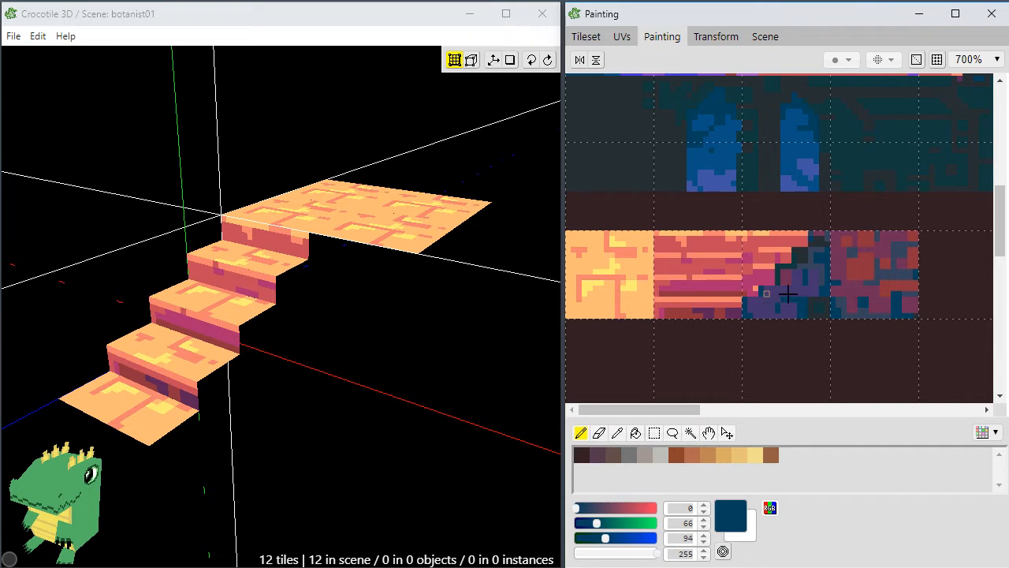
pyautogui.keyDown('alt'); pyautogui.click(812, 299); pyautogui.keyUp('alt')
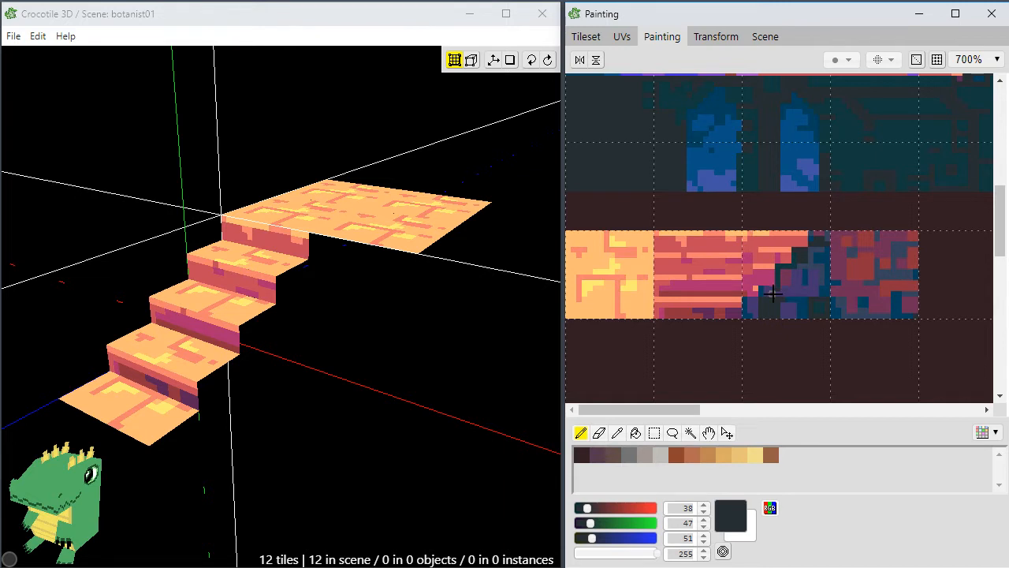
pyautogui.keyDown('alt'); pyautogui.click(772, 292); pyautogui.keyUp('alt')
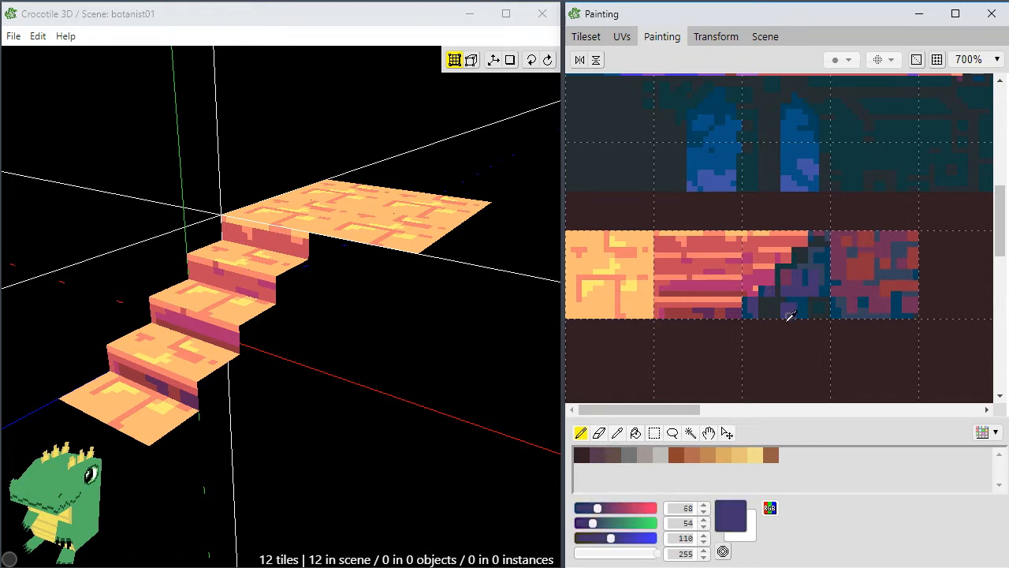
pyautogui.keyDown('alt'); pyautogui.click(794, 311); pyautogui.keyUp('alt')
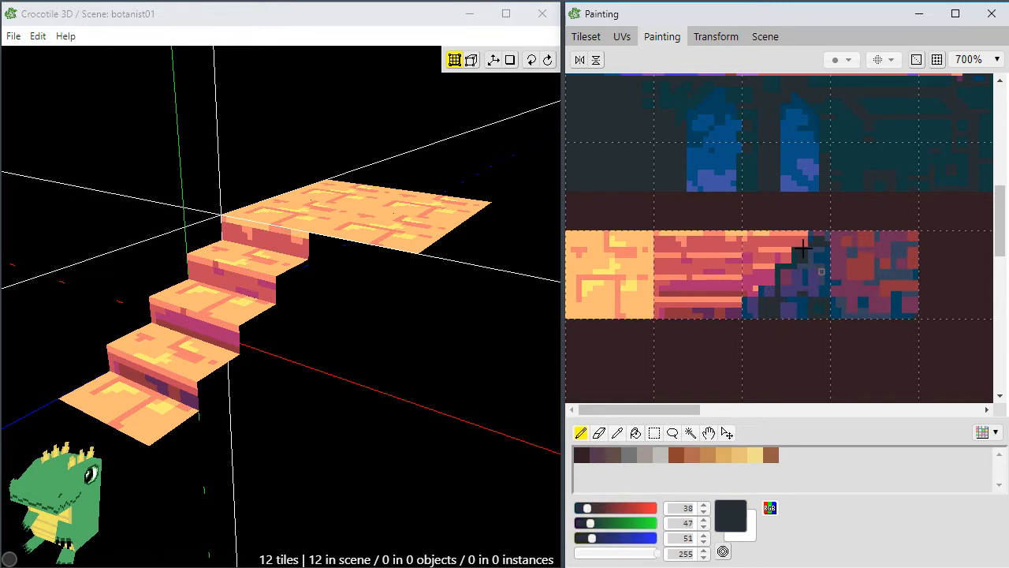
# Cover the remaining pink stair pixels in the third tile's upper half with purple (68, 54, 110) and charcoal (38, 47, 51).
pyautogui.keyDown('alt'); pyautogui.click(772, 290); pyautogui.keyUp('alt')
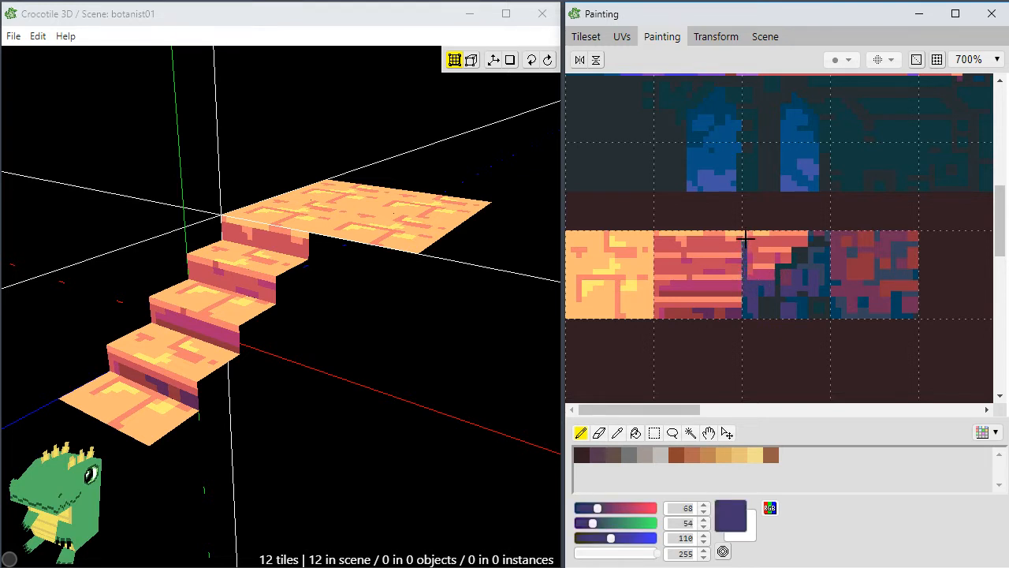
pyautogui.moveTo(747, 232); pyautogui.dragTo(770, 232)
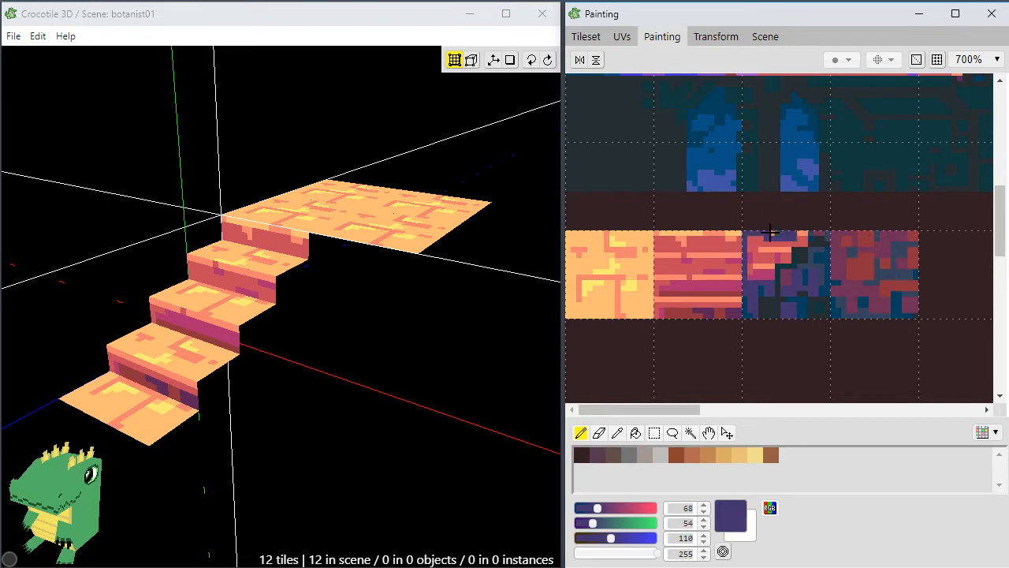
pyautogui.keyDown('alt'); pyautogui.click(811, 242); pyautogui.keyUp('alt')
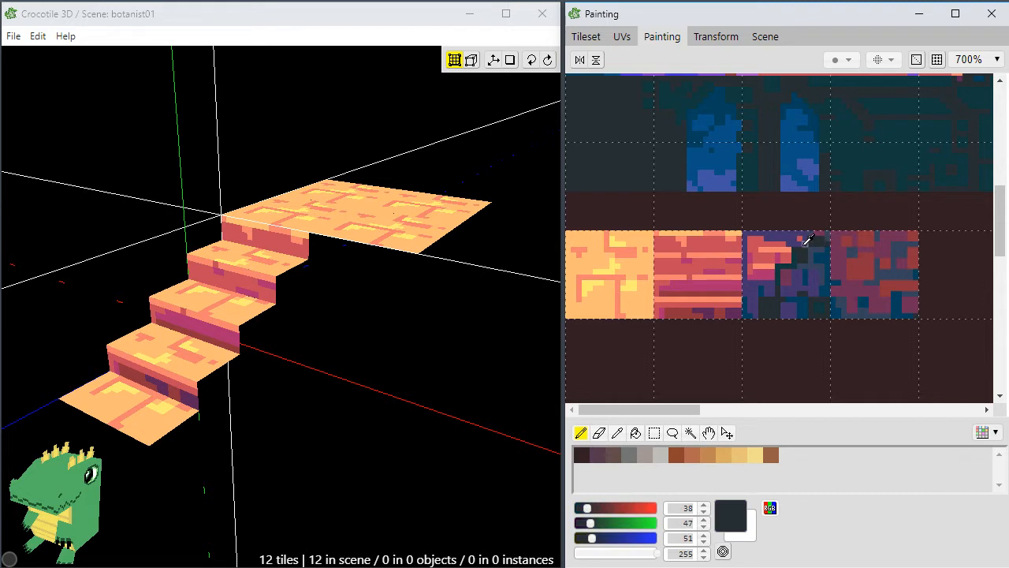
pyautogui.keyDown('alt'); pyautogui.click(799, 242); pyautogui.keyUp('alt')
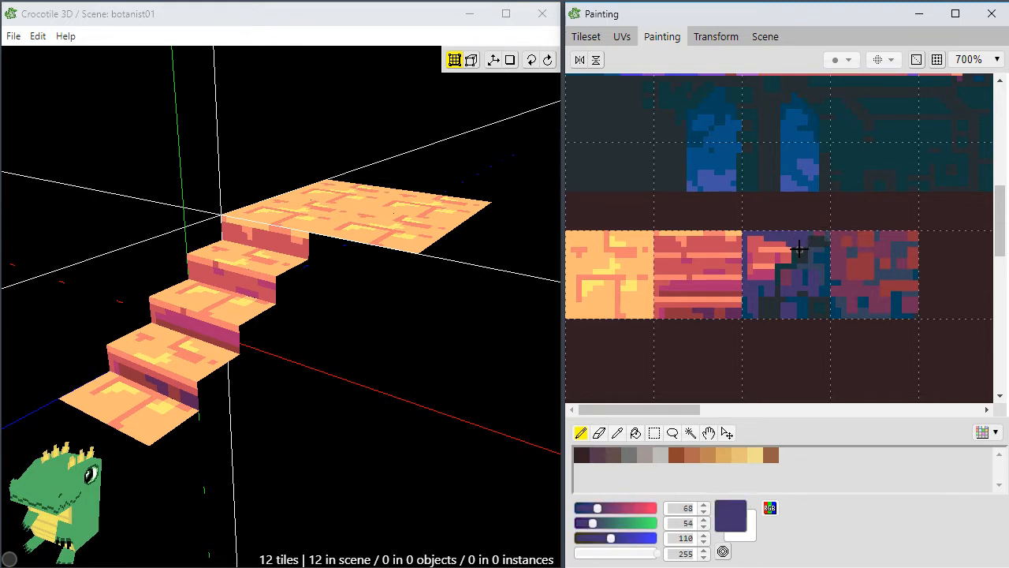
pyautogui.moveTo(787, 243)
pyautogui.mouseDown()
pyautogui.moveTo(747, 237)
pyautogui.moveTo(788, 241)
pyautogui.moveTo(787, 256)
pyautogui.moveTo(748, 255)
pyautogui.moveTo(781, 249)
pyautogui.moveTo(753, 257)
pyautogui.moveTo(751, 275)
pyautogui.moveTo(800, 278)
pyautogui.mouseUp()
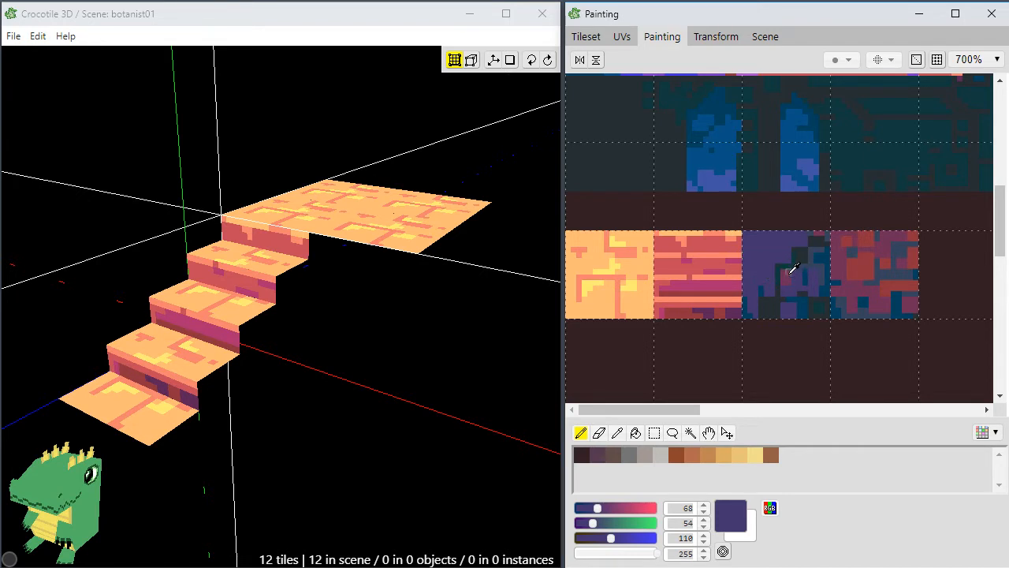
# Paint stone joints through the purple area using sampled dark blue (0, 66, 94), dark teal (18, 58, 62) and charcoal (38, 47, 51).
pyautogui.keyDown('alt'); pyautogui.click(789, 275); pyautogui.keyUp('alt')
pyautogui.keyDown('alt'); pyautogui.click(792, 262); pyautogui.keyUp('alt')
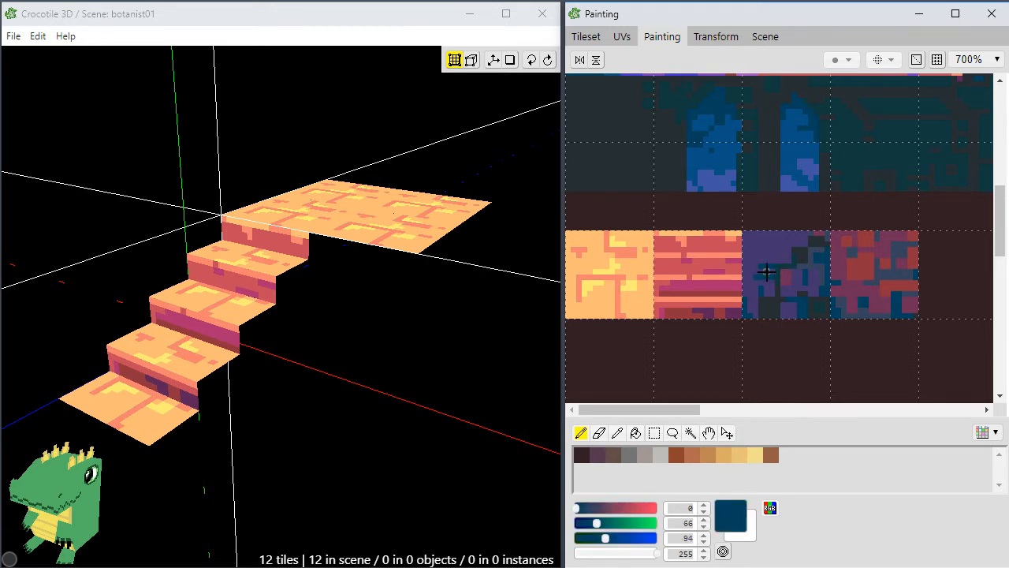
pyautogui.keyDown('alt'); pyautogui.click(782, 271); pyautogui.keyUp('alt')
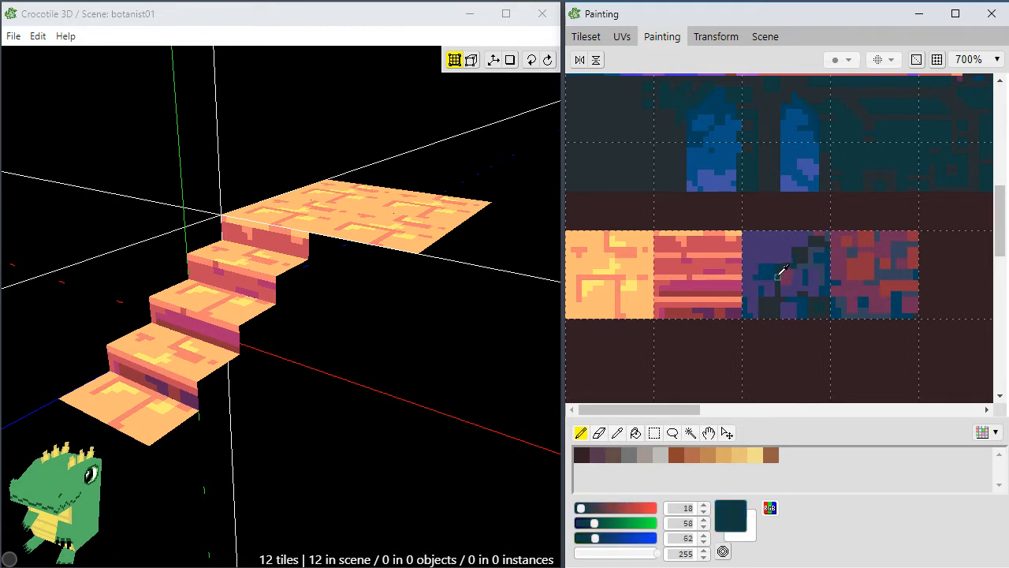
pyautogui.keyDown('alt'); pyautogui.click(767, 283); pyautogui.keyUp('alt')
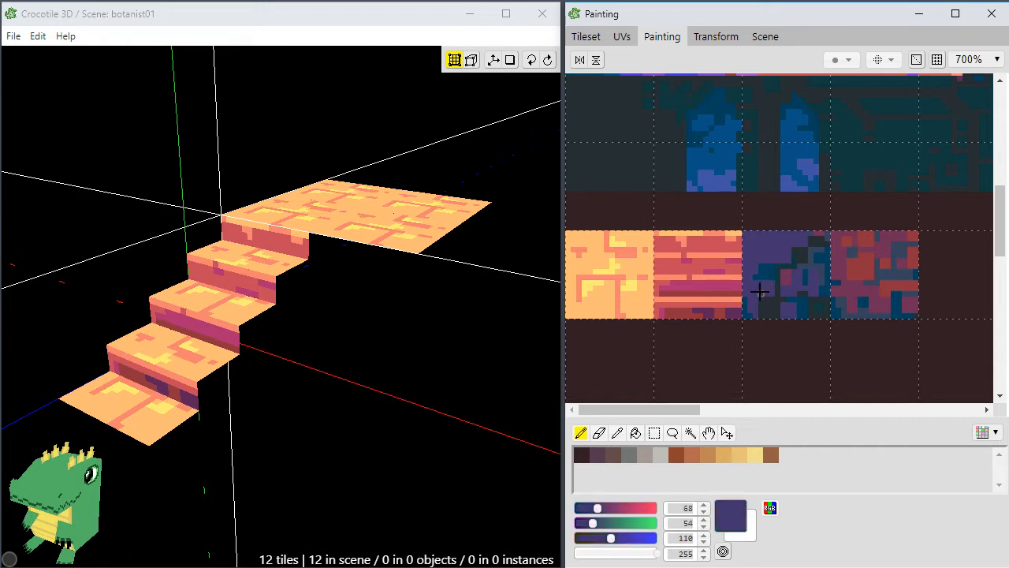
pyautogui.keyDown('alt'); pyautogui.click(761, 298); pyautogui.keyUp('alt')
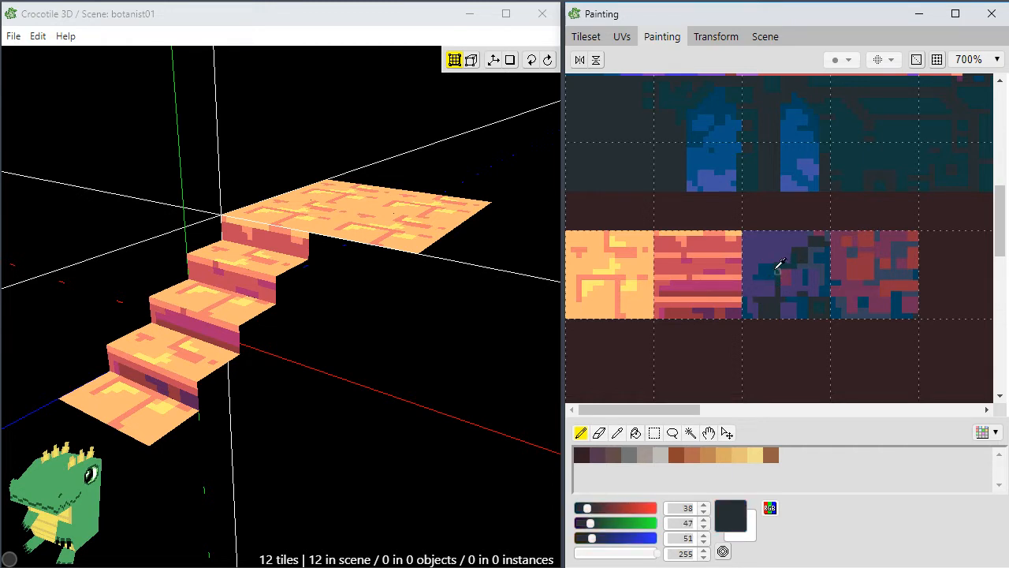
pyautogui.keyDown('alt'); pyautogui.click(775, 268); pyautogui.keyUp('alt')
pyautogui.keyDown('alt'); pyautogui.click(776, 267); pyautogui.keyUp('alt')
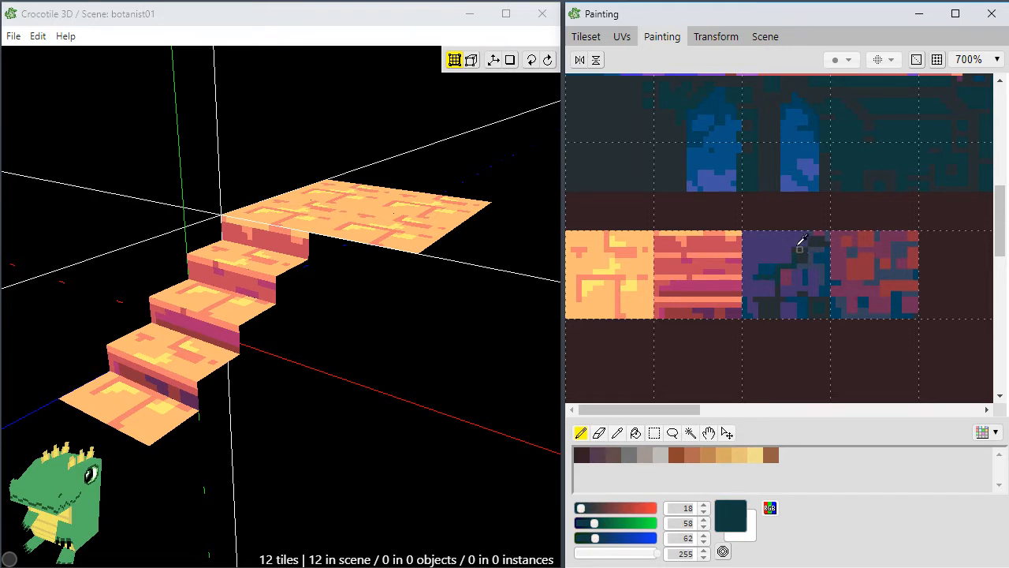
# Paint charcoal (38, 47, 51) patches in the third tile's upper area and add slate blue (53, 68, 92) stone details.
pyautogui.keyDown('alt'); pyautogui.click(801, 242); pyautogui.keyUp('alt')
pyautogui.moveTo(765, 239); pyautogui.dragTo(770, 235)
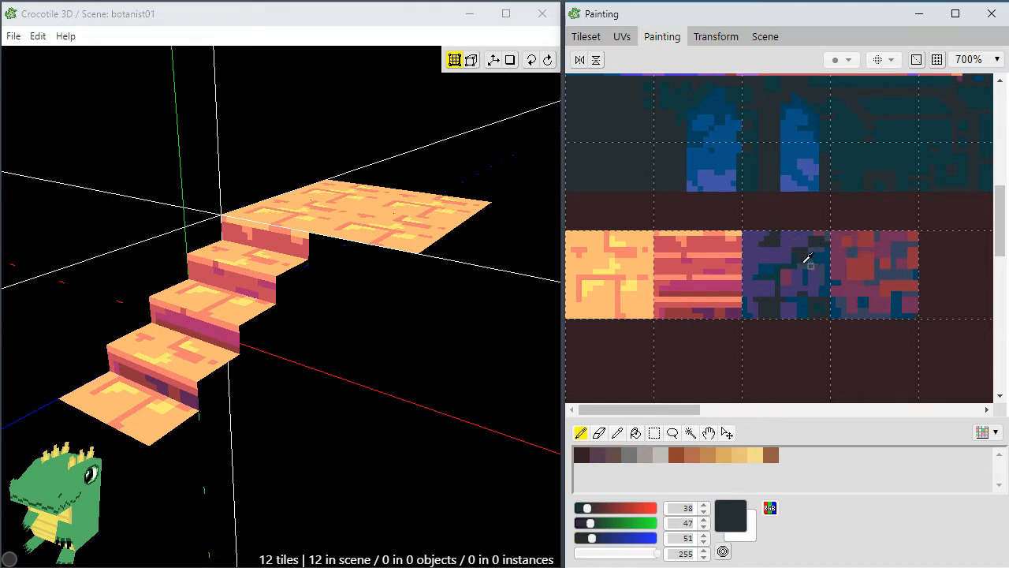
pyautogui.keyDown('alt'); pyautogui.click(807, 259); pyautogui.keyUp('alt')
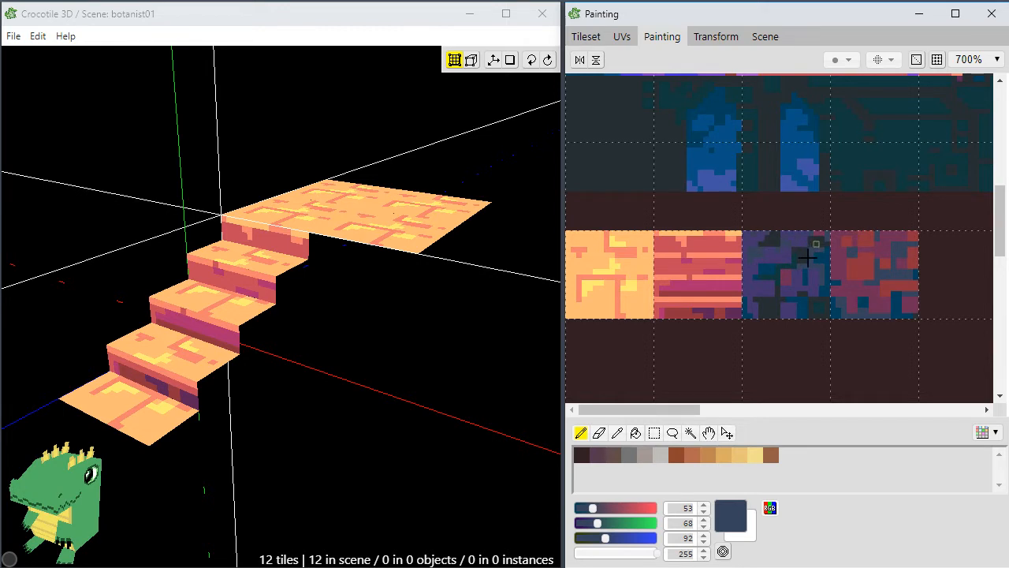
# Add maroon (112, 46, 87) accents to the dark stones and refine their edges with sampled purple (68, 54, 110) and dark blue (0, 66, 94).
pyautogui.keyDown('alt'); pyautogui.click(784, 271); pyautogui.keyUp('alt')
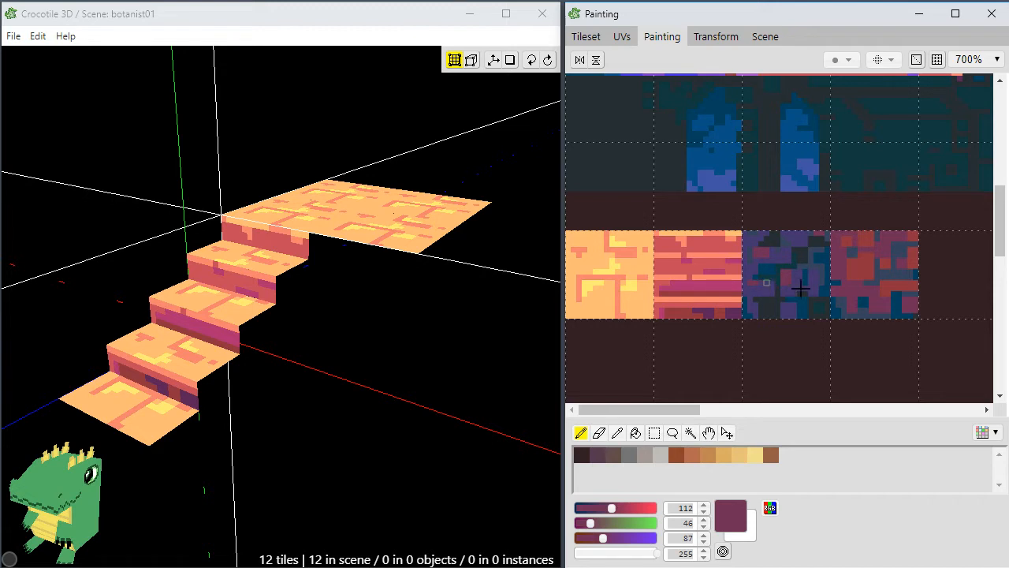
pyautogui.keyDown('alt'); pyautogui.click(759, 302); pyautogui.keyUp('alt')
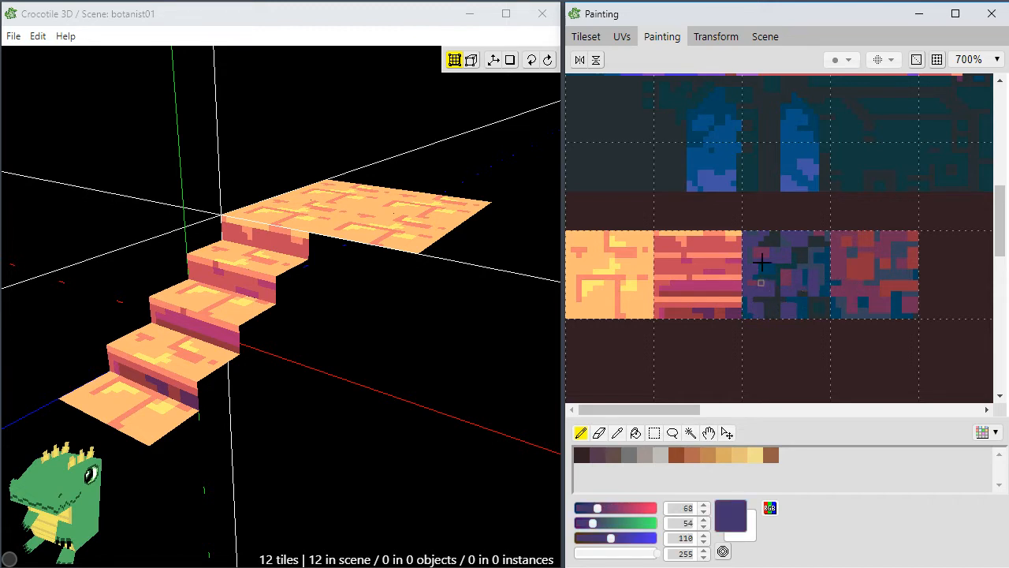
pyautogui.keyDown('alt'); pyautogui.click(800, 260); pyautogui.keyUp('alt')
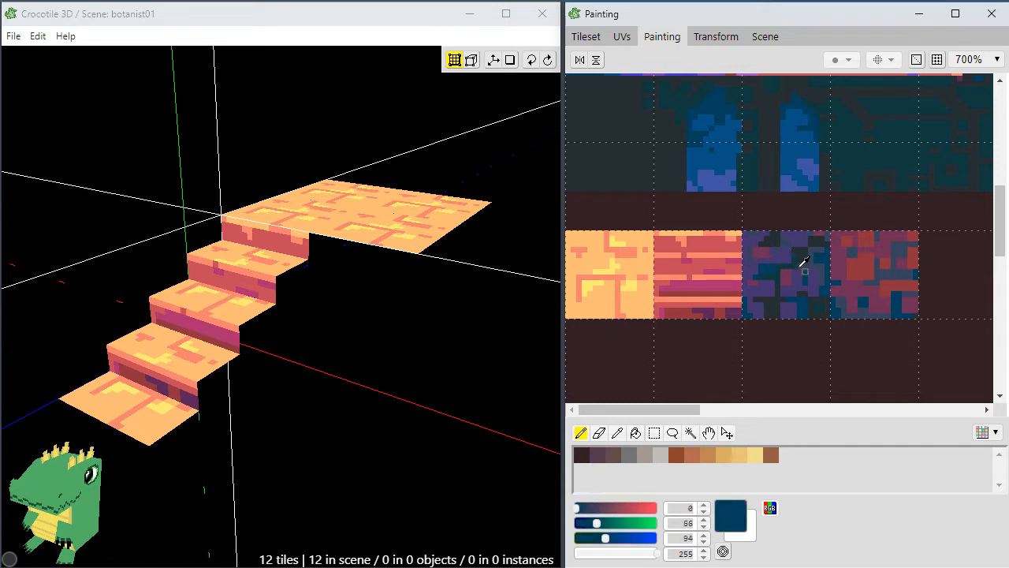
pyautogui.keyDown('alt'); pyautogui.click(794, 266); pyautogui.keyUp('alt')
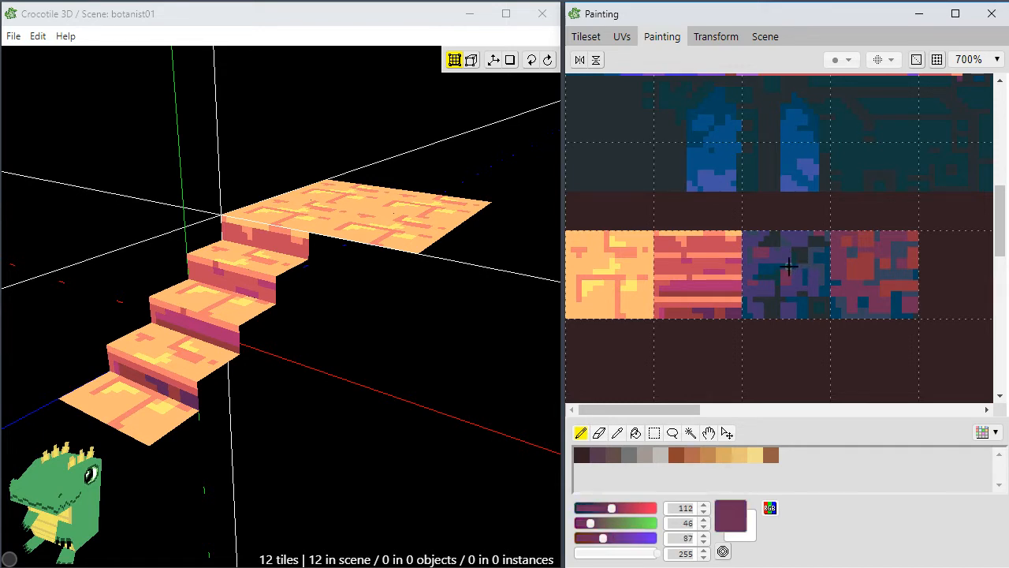
pyautogui.keyDown('alt'); pyautogui.click(799, 260); pyautogui.keyUp('alt')
# Sample the salmon (244, 130, 112) and touch up the stripe at the right edge of the pink riser tile.
pyautogui.click(739, 277)
pyautogui.keyDown('alt'); pyautogui.click(734, 277); pyautogui.keyUp('alt')
pyautogui.click(739, 278)
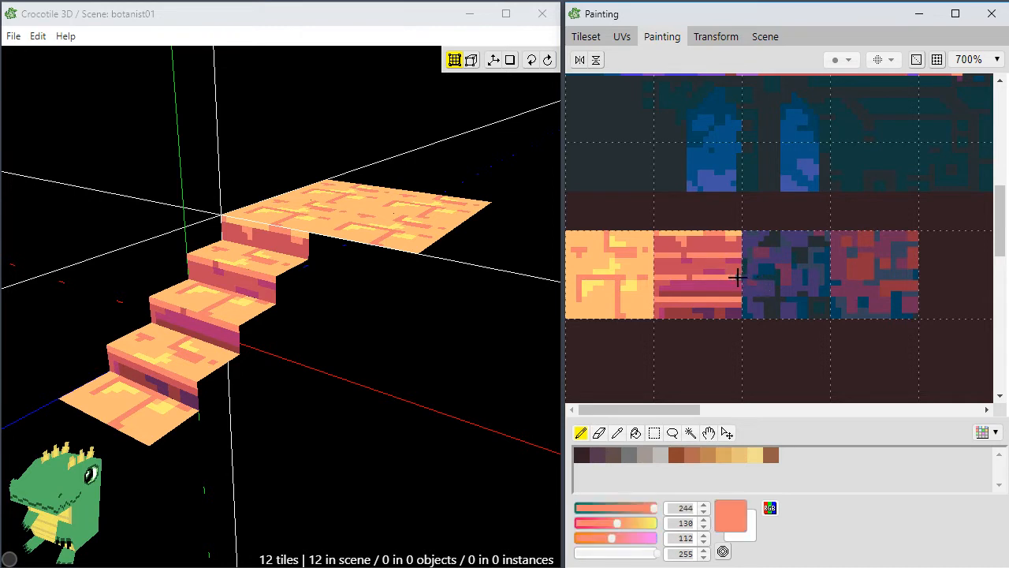
# Sample the dark teal (18, 58, 62) and touch up the stone joints in the third tile's middle.
pyautogui.keyDown('alt'); pyautogui.click(783, 260); pyautogui.keyUp('alt')
pyautogui.keyDown('alt'); pyautogui.click(773, 281); pyautogui.keyUp('alt')
pyautogui.keyDown('alt'); pyautogui.click(777, 281); pyautogui.keyUp('alt')
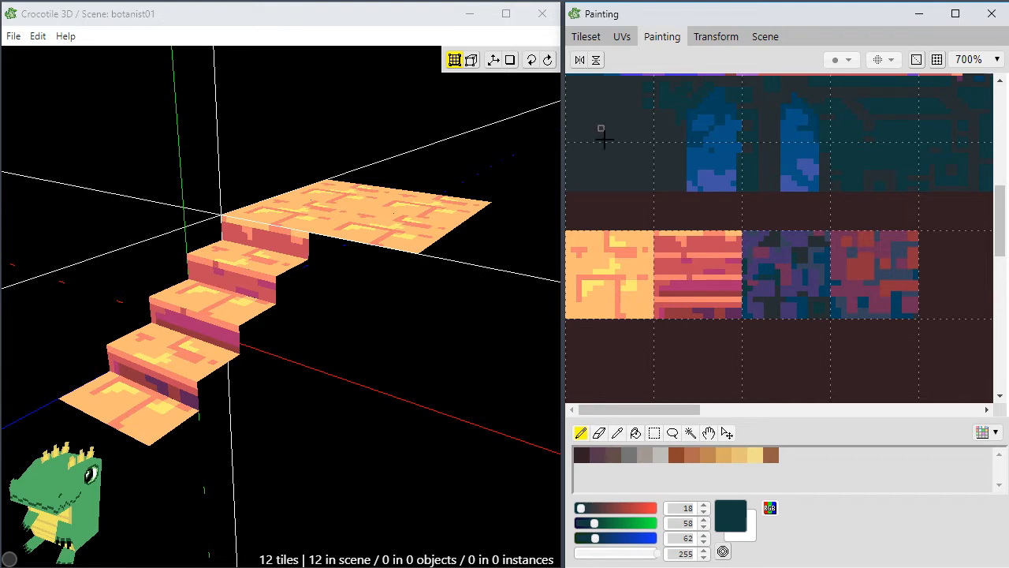
# Choose the dark stone tile from the tileset and snap the 3D cursor to the outer base corner of the top riser.
pyautogui.click(584, 37)
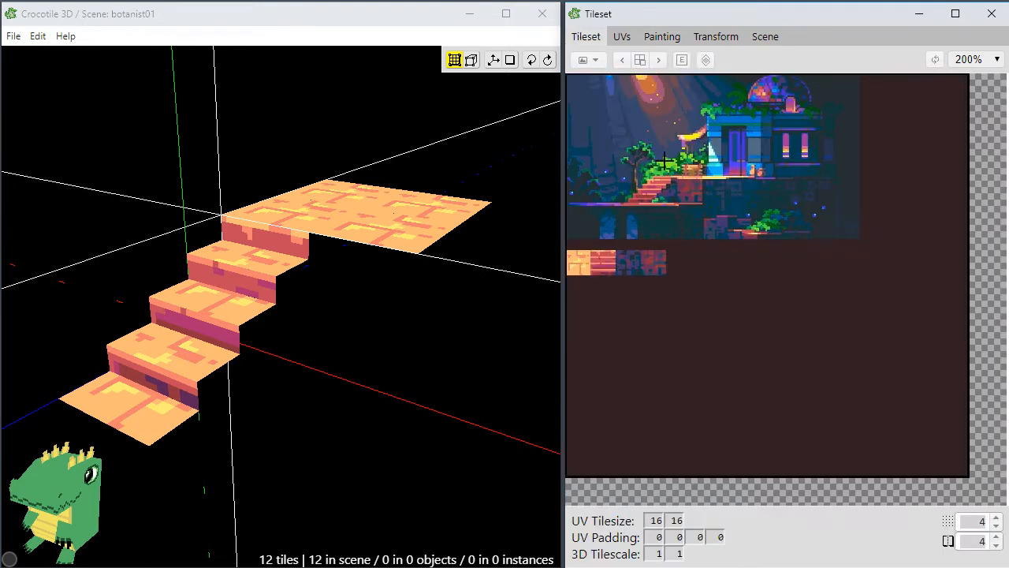
pyautogui.click(628, 263)
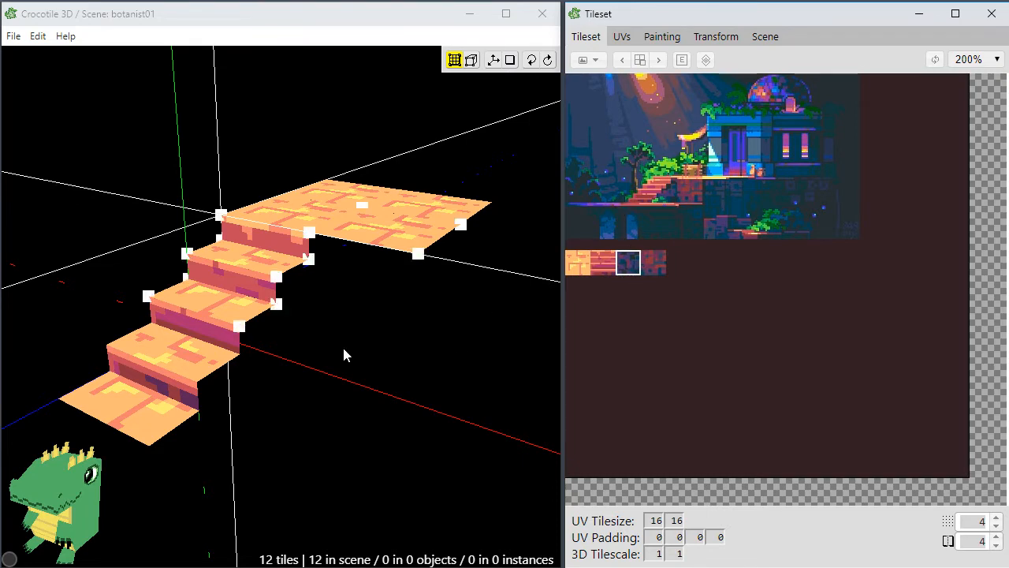
pyautogui.click(296, 341)
pyautogui.press('space')
pyautogui.moveTo(349, 385); pyautogui.dragTo(300, 354)
pyautogui.press('space')
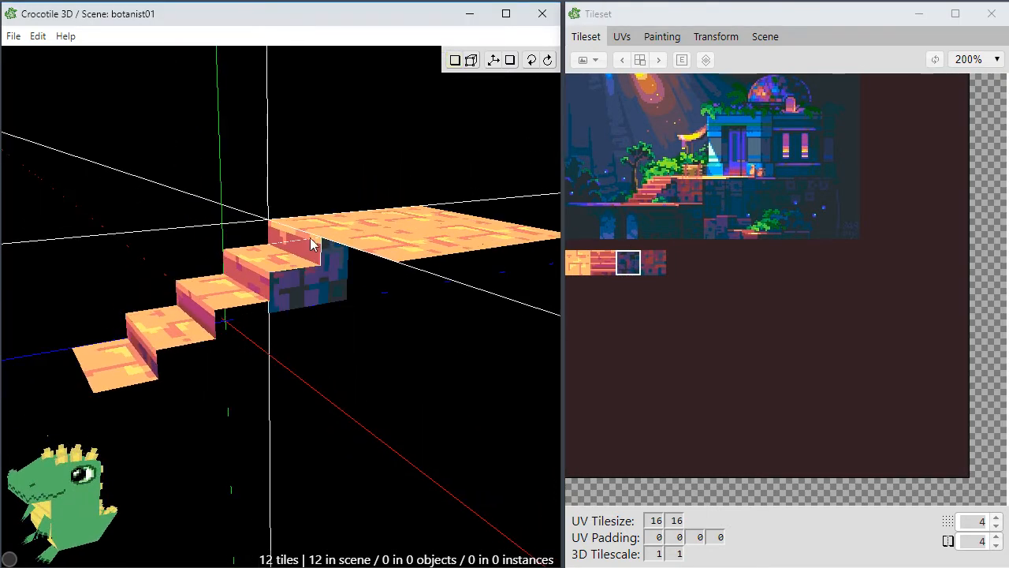
pyautogui.press('v')
pyautogui.click(321, 264)
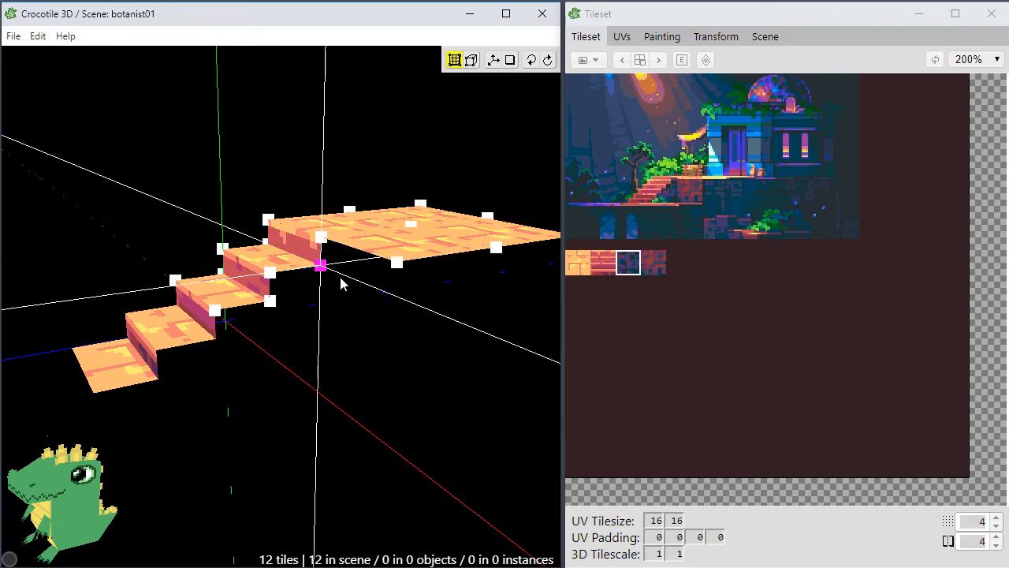
pyautogui.press('space')
pyautogui.moveTo(307, 340)
pyautogui.mouseDown()
pyautogui.moveTo(335, 339)
pyautogui.moveTo(302, 340)
pyautogui.mouseUp()
pyautogui.press('space')
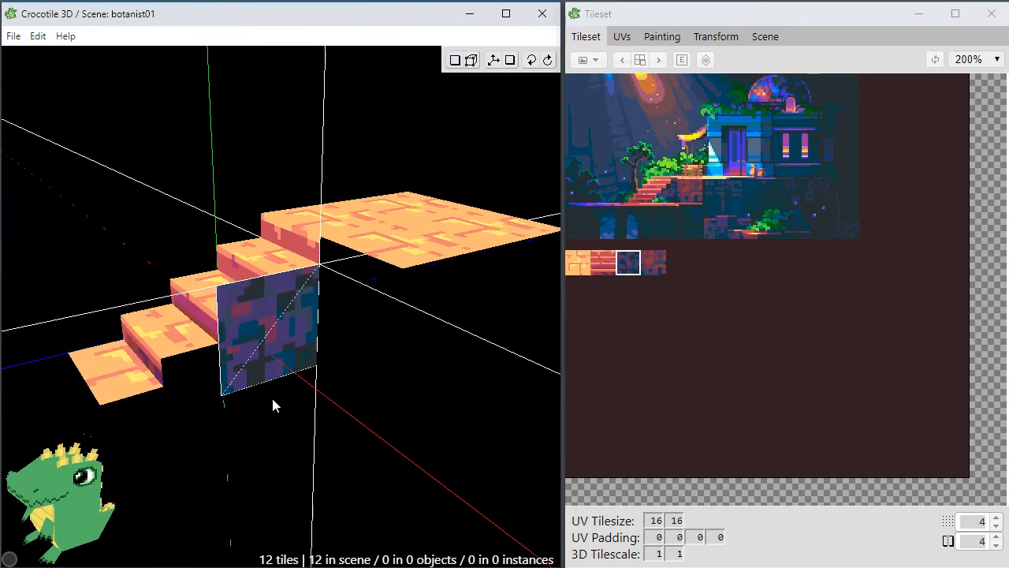
# Place two adjoining dark stone wall tiles along the open side of the staircase.
pyautogui.click(273, 359)
pyautogui.press('space')
pyautogui.moveTo(273, 359); pyautogui.dragTo(198, 374)
pyautogui.press('space')
pyautogui.click(198, 368)
pyautogui.press('space')
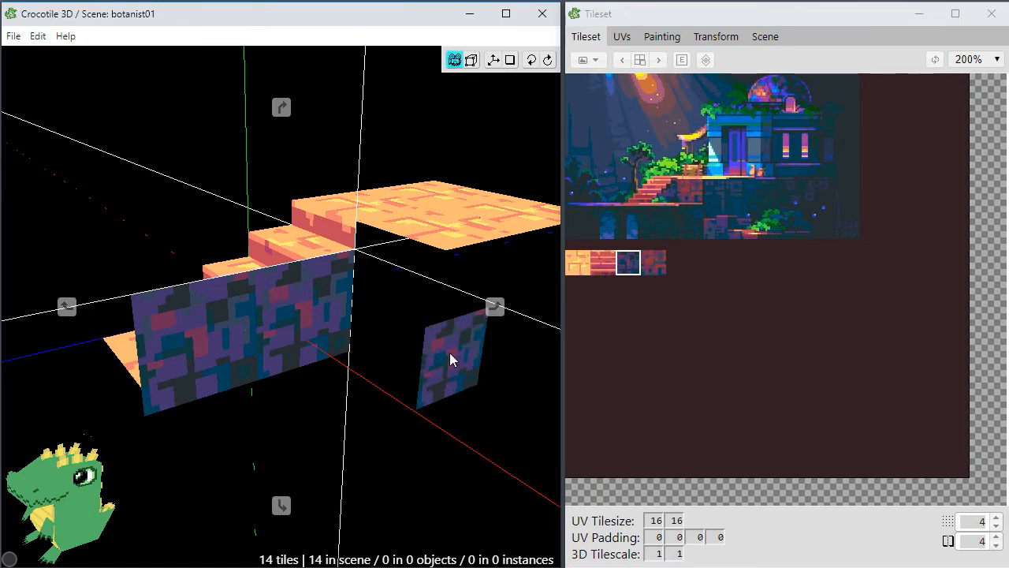
# Select the front dark stone wall tile and lower it by two grid increments.
pyautogui.moveTo(360, 367); pyautogui.dragTo(394, 360, button='right')
pyautogui.press('space')
pyautogui.press('Tab')
pyautogui.scroll(2, 346, 391)
pyautogui.press('space')
pyautogui.moveTo(345, 388); pyautogui.dragTo(319, 303)
pyautogui.press('space')
pyautogui.click(275, 273)
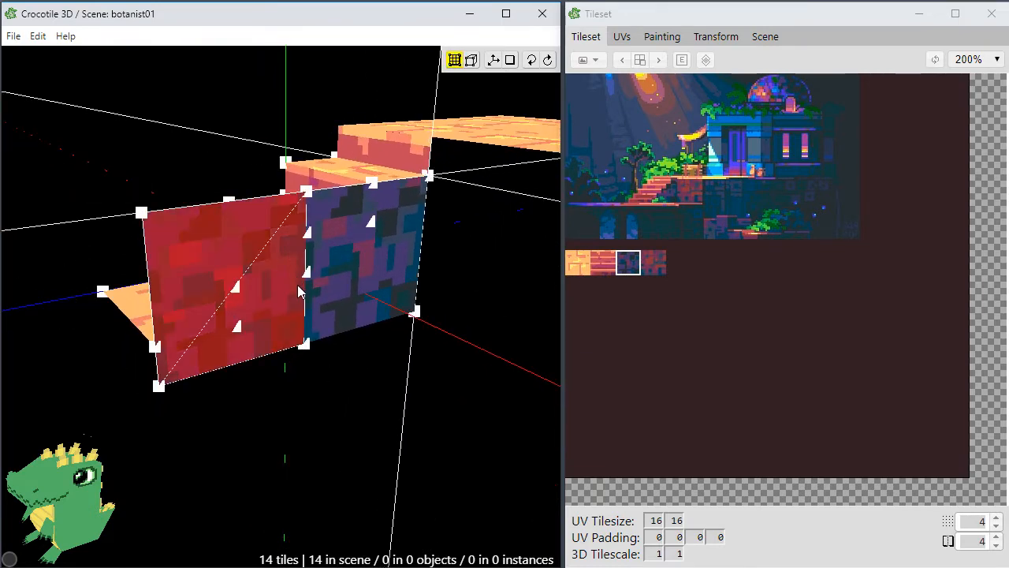
pyautogui.press('s')
pyautogui.press('s')
pyautogui.rightClick(300, 292)
pyautogui.press('space')
pyautogui.moveTo(351, 268)
pyautogui.mouseDown()
pyautogui.moveTo(414, 268)
pyautogui.moveTo(351, 256)
pyautogui.moveTo(351, 240)
pyautogui.moveTo(406, 245)
pyautogui.moveTo(347, 282)
pyautogui.moveTo(353, 237)
pyautogui.moveTo(362, 240)
pyautogui.moveTo(361, 261)
pyautogui.mouseUp()
pyautogui.moveTo(313, 340); pyautogui.dragTo(306, 317)
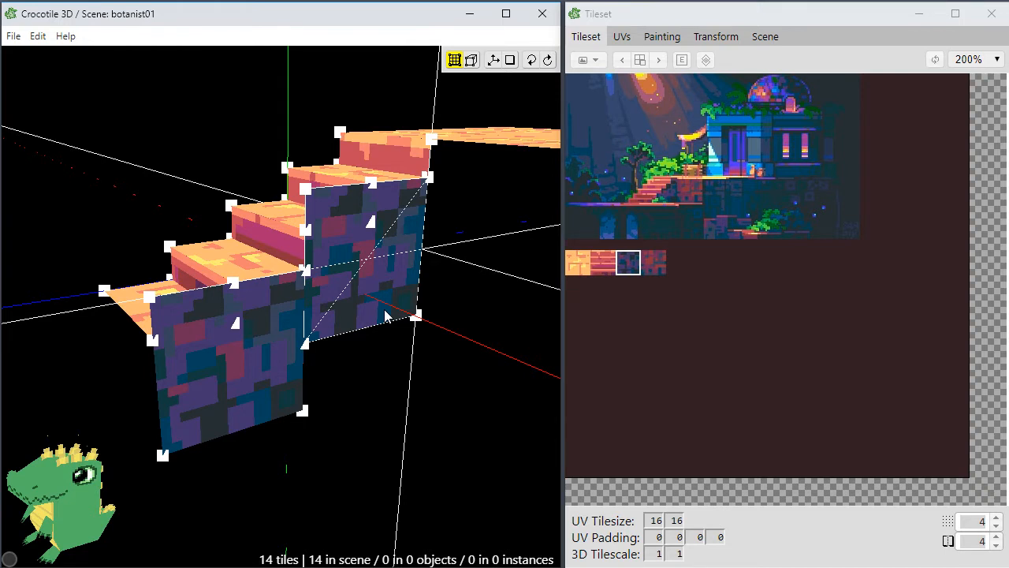
# Shift the lowered front wall tile five grid increments away beyond the foot of the staircase.
pyautogui.click(269, 389)
pyautogui.press('a')
pyautogui.press('a')
pyautogui.press('a')
pyautogui.press('a')
pyautogui.press('a')
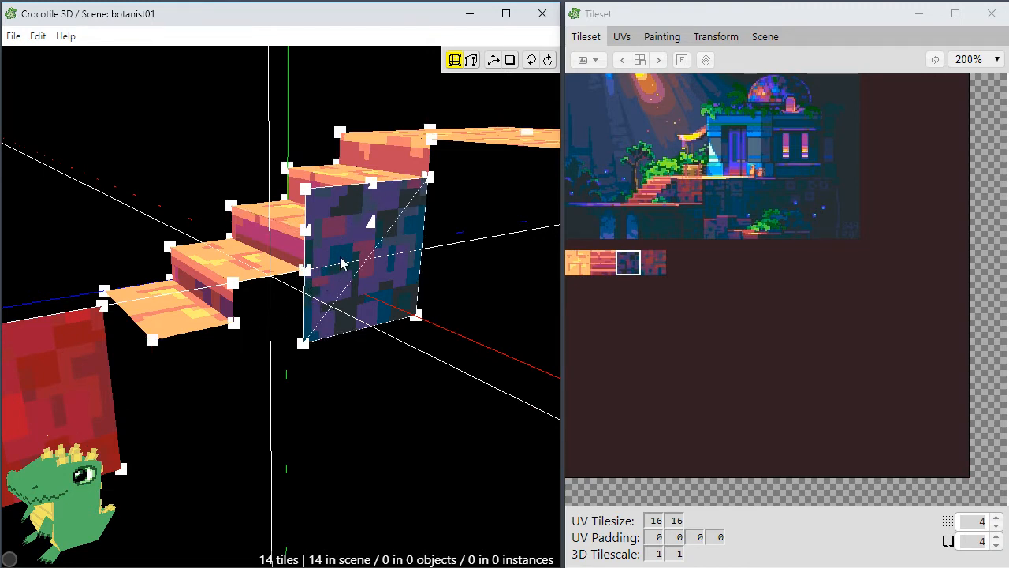
# Knife the rear dark stone wall tile horizontally near its base, vertically at its middle riser and horizontally at the lower tread's level.
pyautogui.press('Tab')
pyautogui.moveTo(196, 359); pyautogui.dragTo(339, 372, button='middle')
pyautogui.moveTo(339, 297); pyautogui.dragTo(309, 421, button='middle')
pyautogui.moveTo(318, 381); pyautogui.dragTo(305, 399, button='middle')
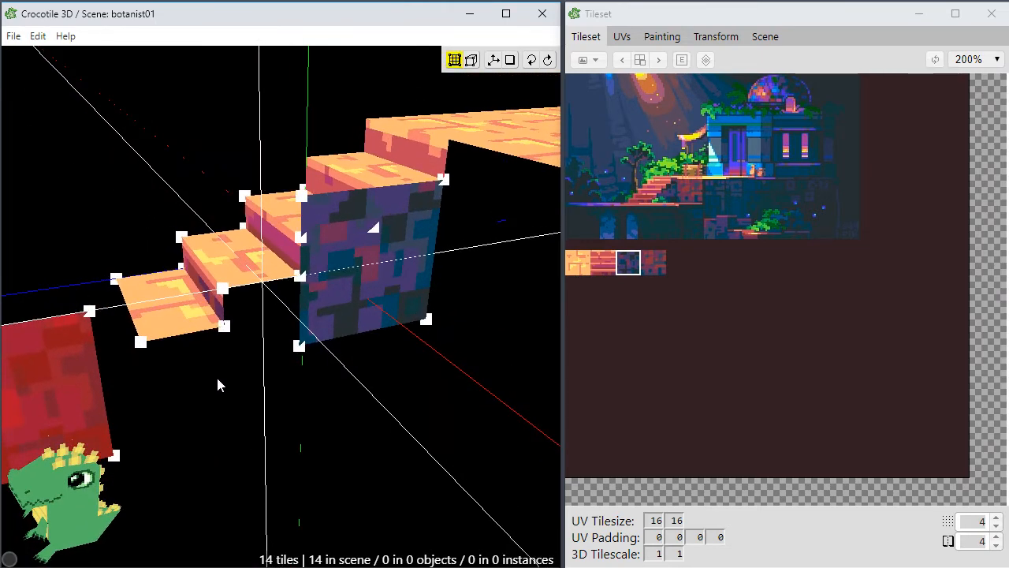
pyautogui.moveTo(218, 347); pyautogui.dragTo(264, 410, button='middle')
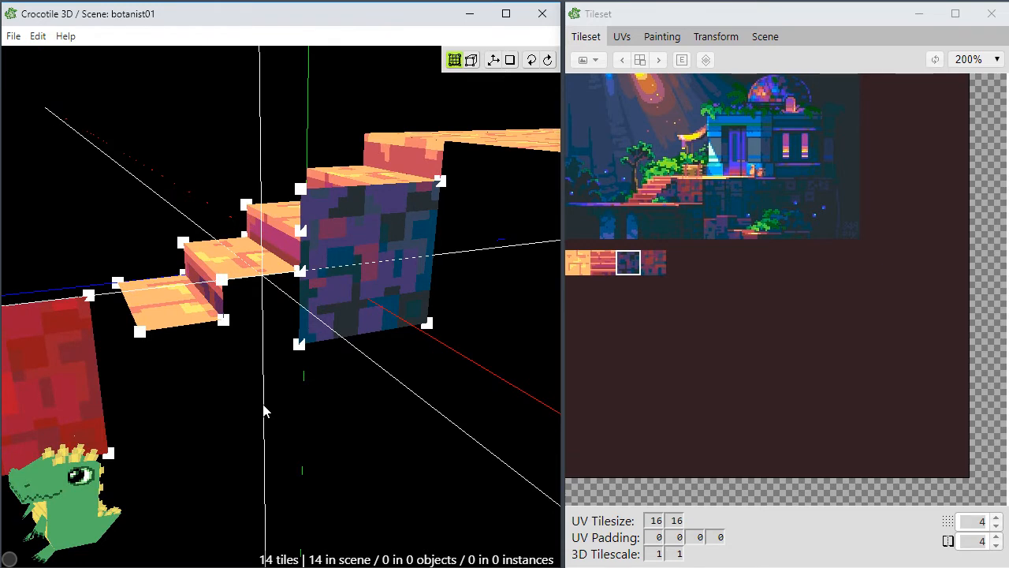
pyautogui.keyDown('shift'); pyautogui.click(343, 306); pyautogui.keyUp('shift')
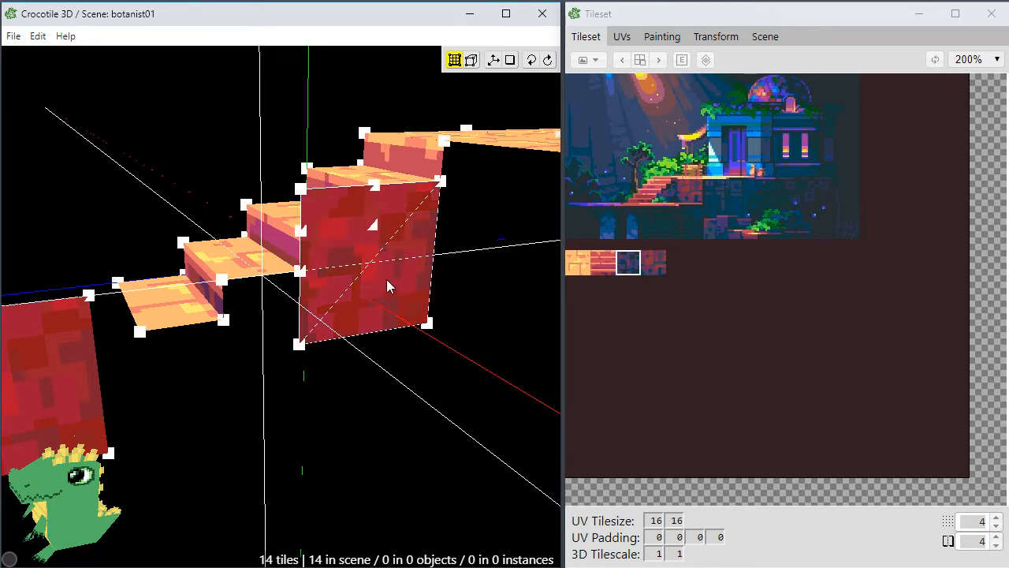
pyautogui.press('k')
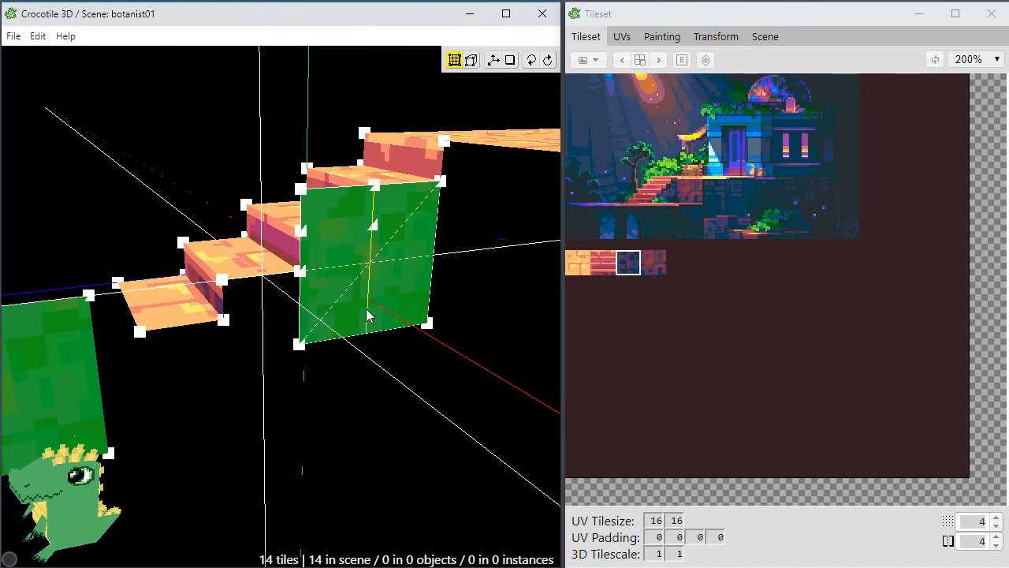
pyautogui.click(310, 308)
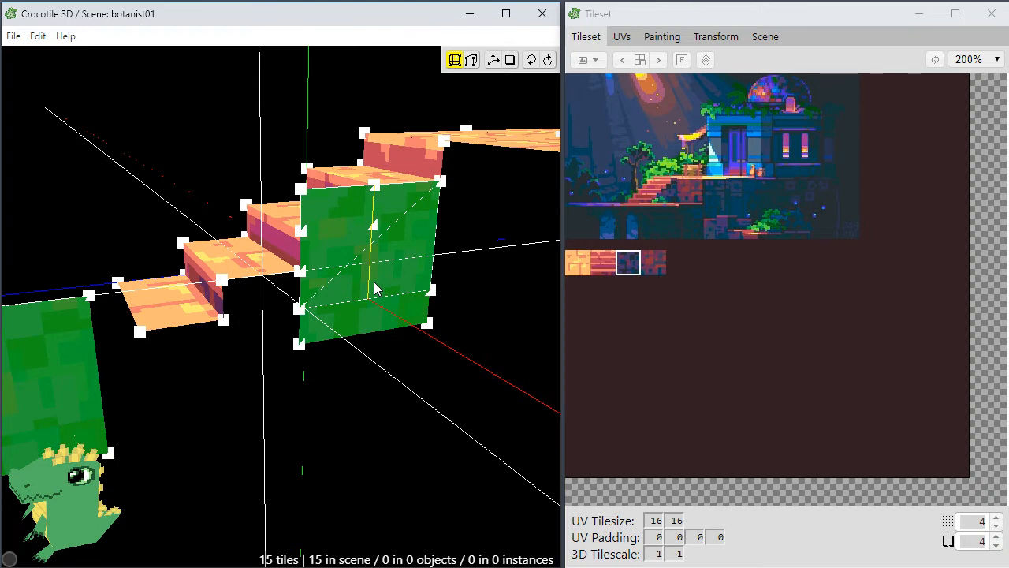
pyautogui.click(374, 282)
pyautogui.click(346, 231)
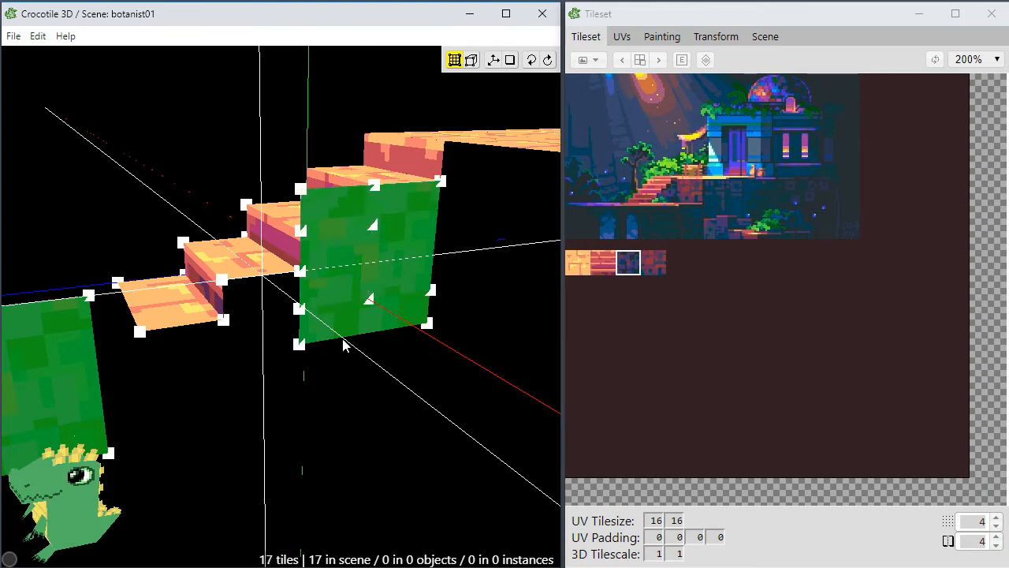
pyautogui.press('Escape')
# Move the cut bottom strip four grid increments toward the staircase foot and one up, to line the lower step's side.
pyautogui.keyDown('ctrl'); pyautogui.click(346, 214); pyautogui.keyUp('ctrl')
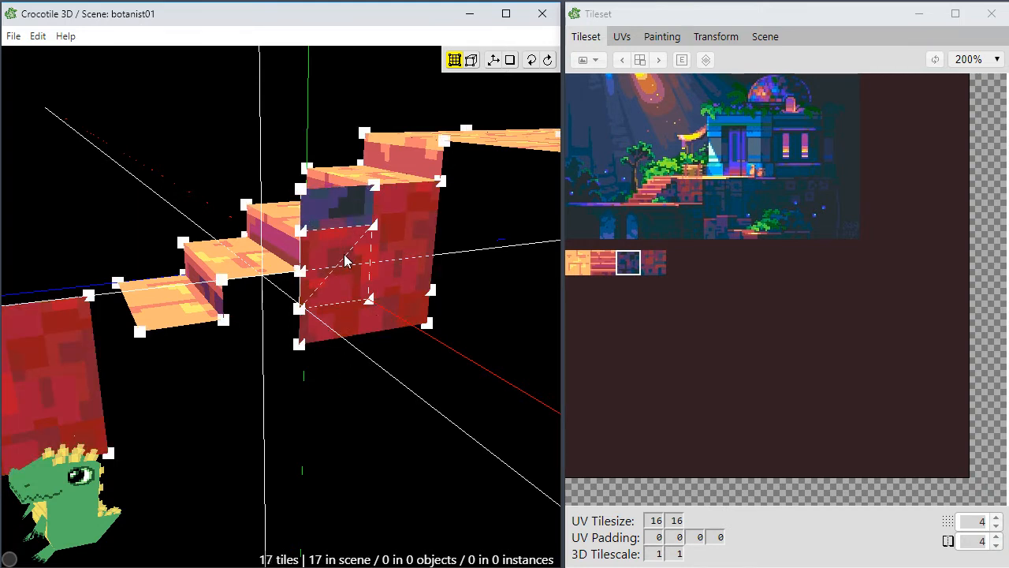
pyautogui.click(341, 320)
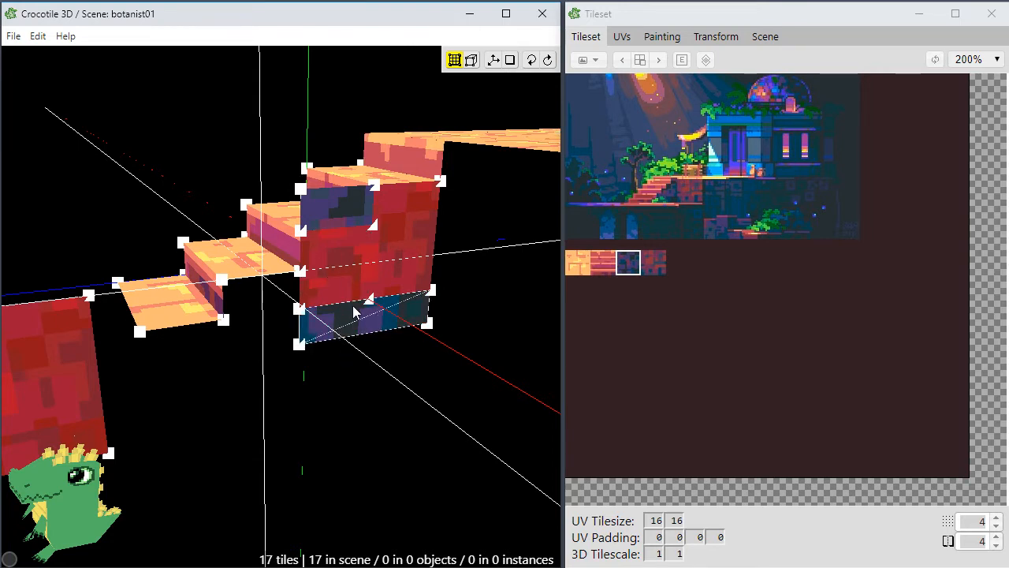
pyautogui.keyDown('ctrl'); pyautogui.click(354, 275); pyautogui.keyUp('ctrl')
pyautogui.keyDown('ctrl'); pyautogui.click(396, 267); pyautogui.keyUp('ctrl')
pyautogui.keyDown('shift'); pyautogui.click(376, 321); pyautogui.keyUp('shift')
pyautogui.press('a')
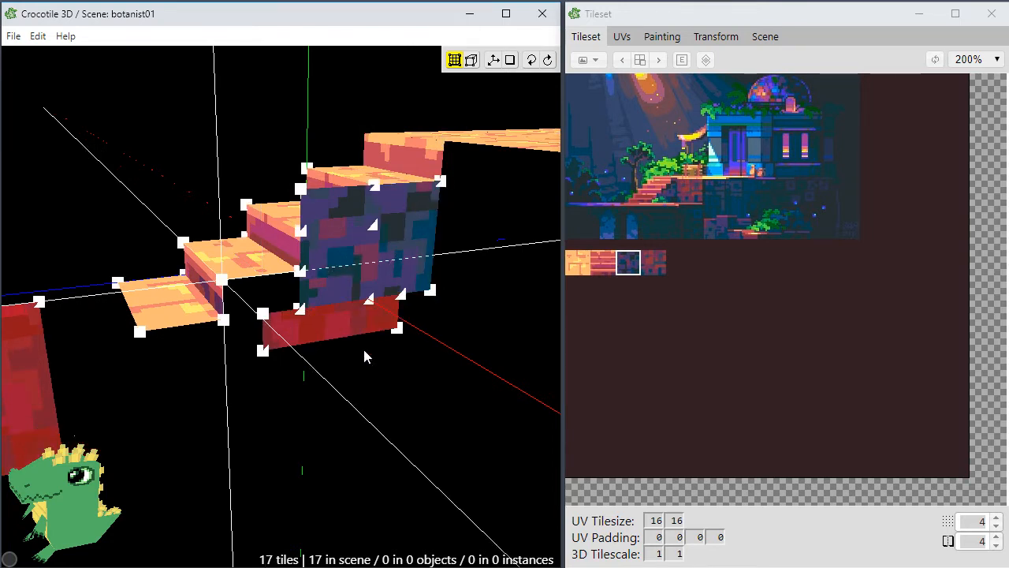
pyautogui.press('a')
pyautogui.press('a')
pyautogui.press('a')
pyautogui.press('w')
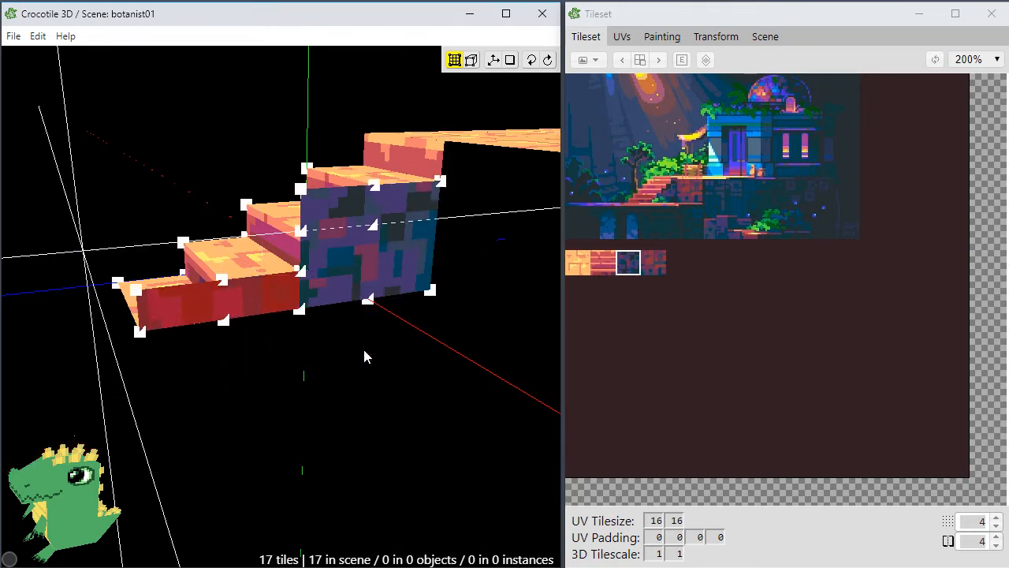
# Cut the strip at the lowest riser and delete its overhang, the spare wall tile and the piece rising above the middle step.
pyautogui.click(218, 301)
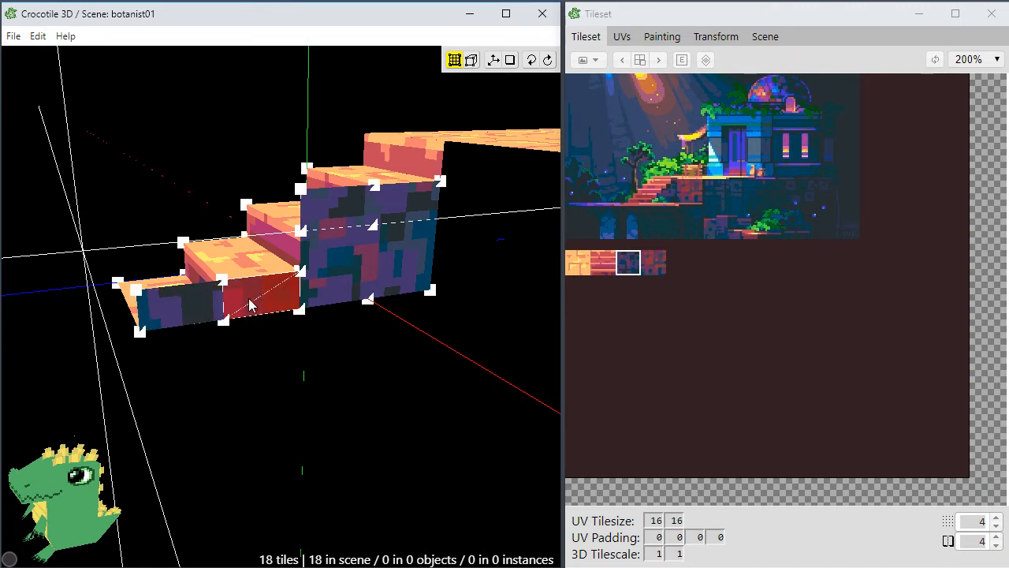
pyautogui.press('Delete')
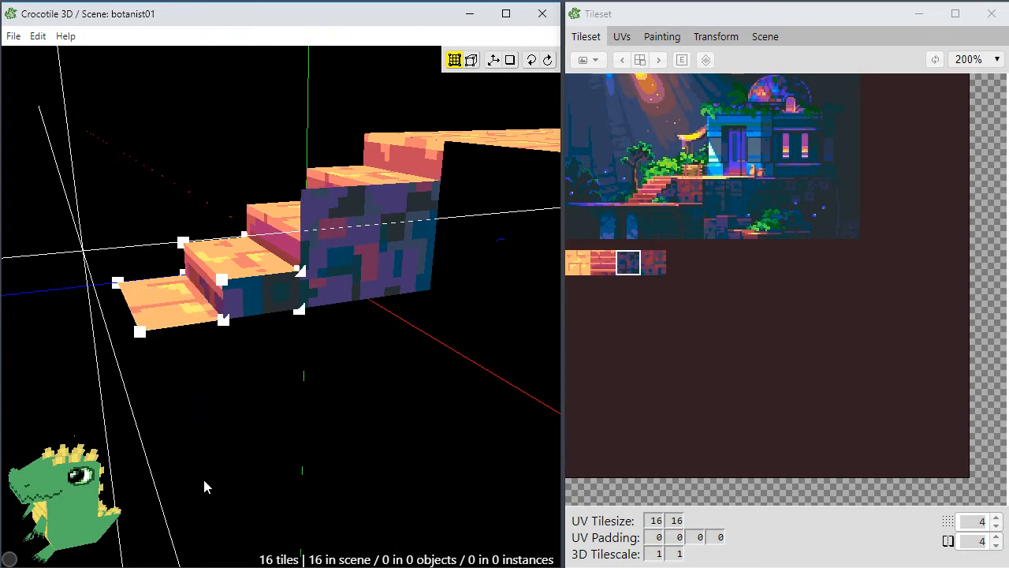
pyautogui.press('space')
pyautogui.moveTo(203, 473); pyautogui.dragTo(221, 410)
pyautogui.press('space')
pyautogui.moveTo(442, 290); pyautogui.dragTo(363, 278, button='right')
pyautogui.press('Return')
pyautogui.click(349, 251)
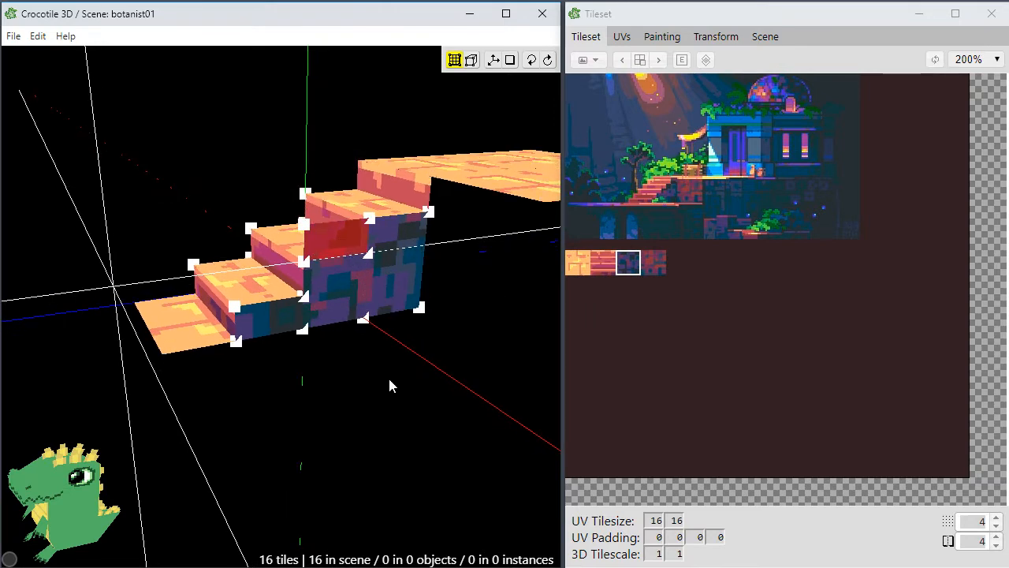
pyautogui.press('Delete')
# Examine the staircase's trimmed dark stone side wall and the landing from several angles.
pyautogui.press('space')
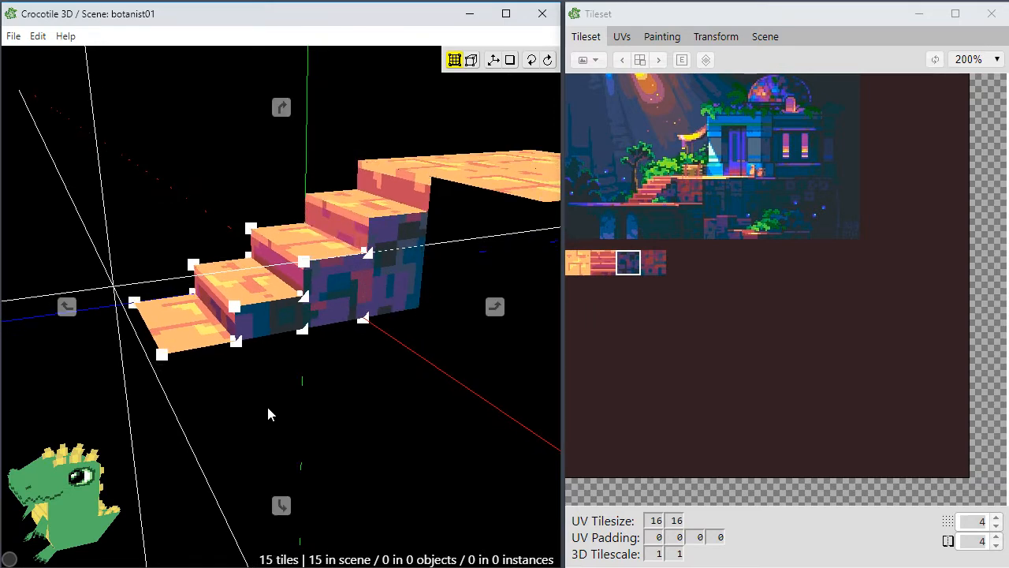
pyautogui.moveTo(255, 415); pyautogui.dragTo(331, 415)
pyautogui.moveTo(360, 378); pyautogui.dragTo(380, 418)
pyautogui.moveTo(380, 418); pyautogui.dragTo(244, 339, button='right')
pyautogui.press('Return')
pyautogui.moveTo(245, 339); pyautogui.dragTo(209, 327)
pyautogui.press('Return')
pyautogui.moveTo(302, 336); pyautogui.dragTo(322, 357)
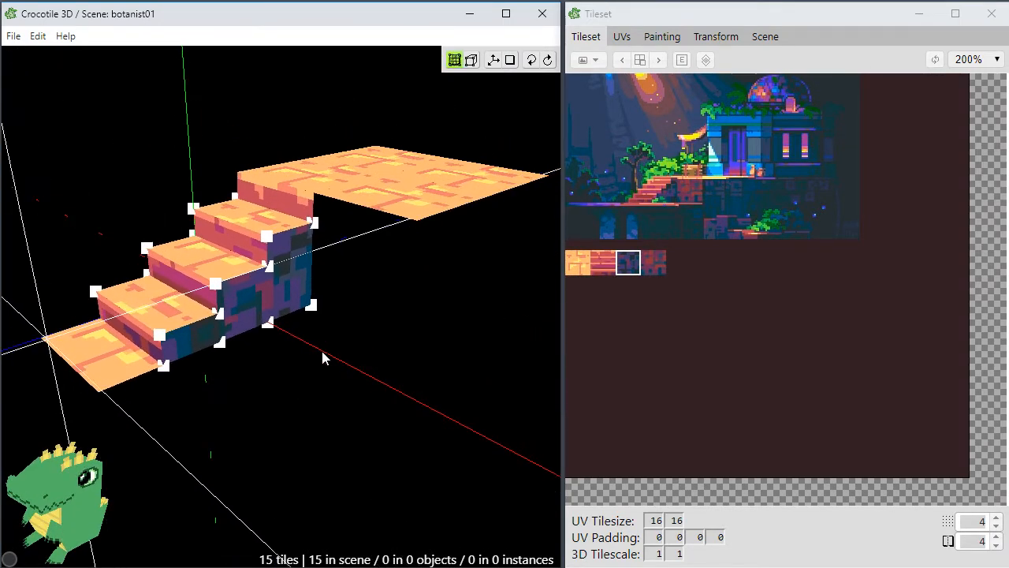
pyautogui.press('space')
pyautogui.moveTo(329, 381); pyautogui.dragTo(370, 330)
pyautogui.press('Tab')
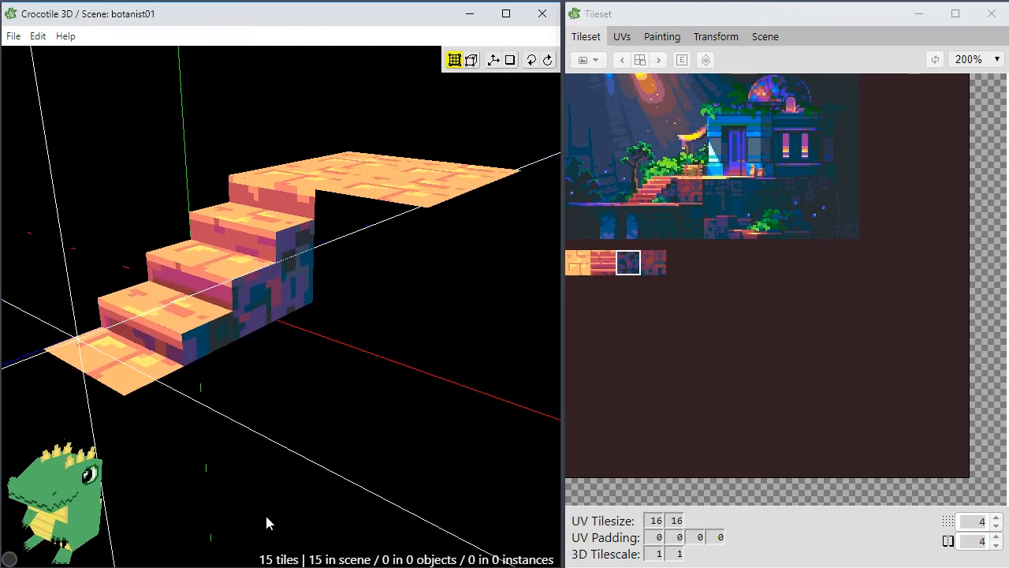
pyautogui.press('space')
pyautogui.moveTo(147, 415); pyautogui.dragTo(288, 432)
pyautogui.moveTo(287, 432); pyautogui.dragTo(277, 337, button='right')
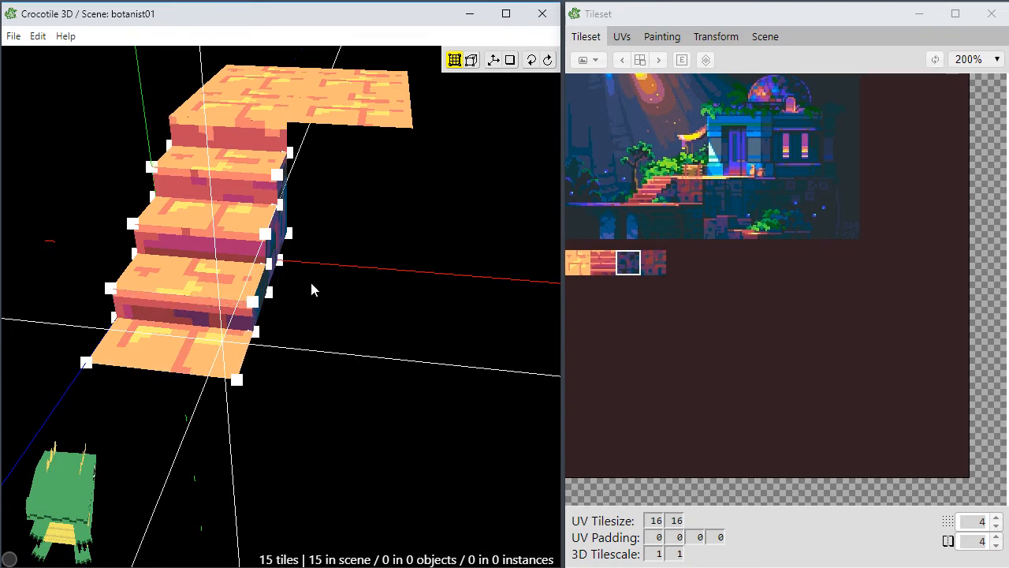
pyautogui.press('space')
pyautogui.moveTo(323, 431); pyautogui.dragTo(293, 404, button='middle')
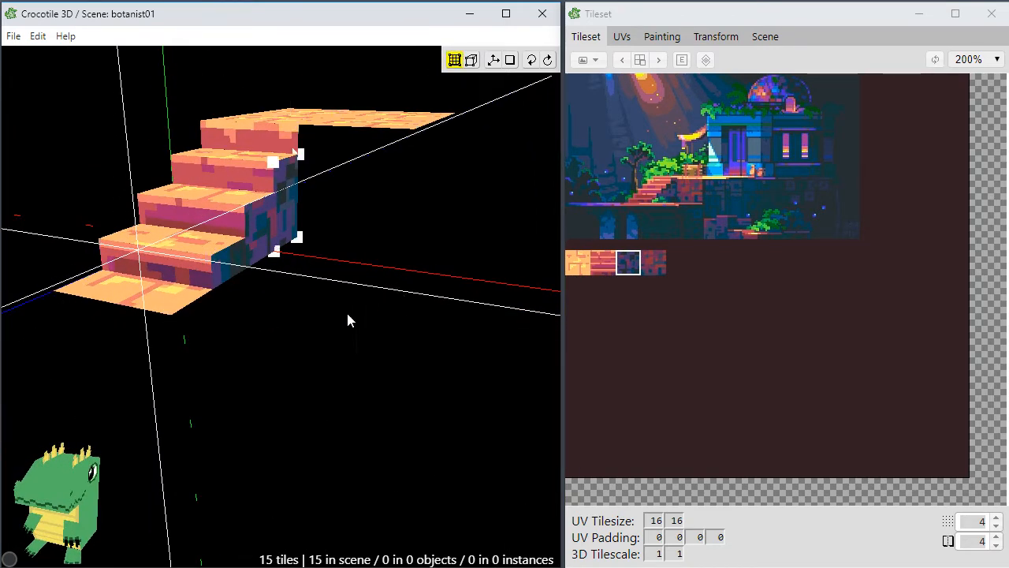
pyautogui.moveTo(388, 324); pyautogui.dragTo(391, 351, button='middle')
pyautogui.moveTo(329, 263); pyautogui.dragTo(327, 241, button='middle')
pyautogui.scroll(-2, 327, 243)
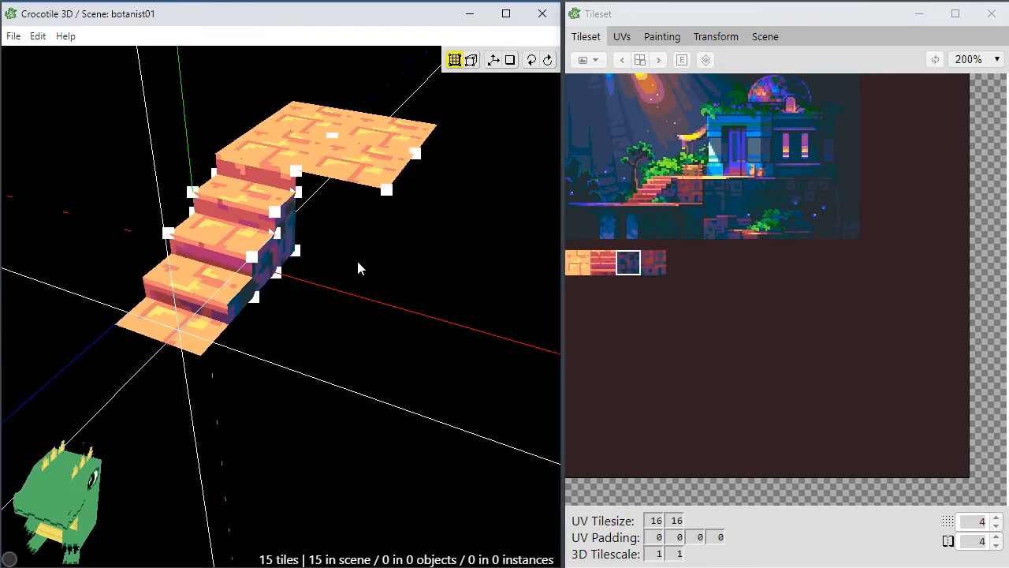
pyautogui.hotkey('ctrl', 'a')
pyautogui.moveTo(357, 258); pyautogui.dragTo(368, 301, button='middle')
pyautogui.click(298, 341)
pyautogui.moveTo(298, 341)
pyautogui.mouseDown(button='middle')
pyautogui.moveTo(241, 339)
pyautogui.moveTo(336, 337)
pyautogui.moveTo(305, 344)
pyautogui.mouseUp(button='middle')
pyautogui.moveTo(352, 427); pyautogui.dragTo(449, 417, button='middle')
pyautogui.press('c')
pyautogui.moveTo(239, 300); pyautogui.dragTo(111, 299, button='middle')
pyautogui.moveTo(366, 327); pyautogui.dragTo(368, 344, button='middle')
pyautogui.press('Tab')
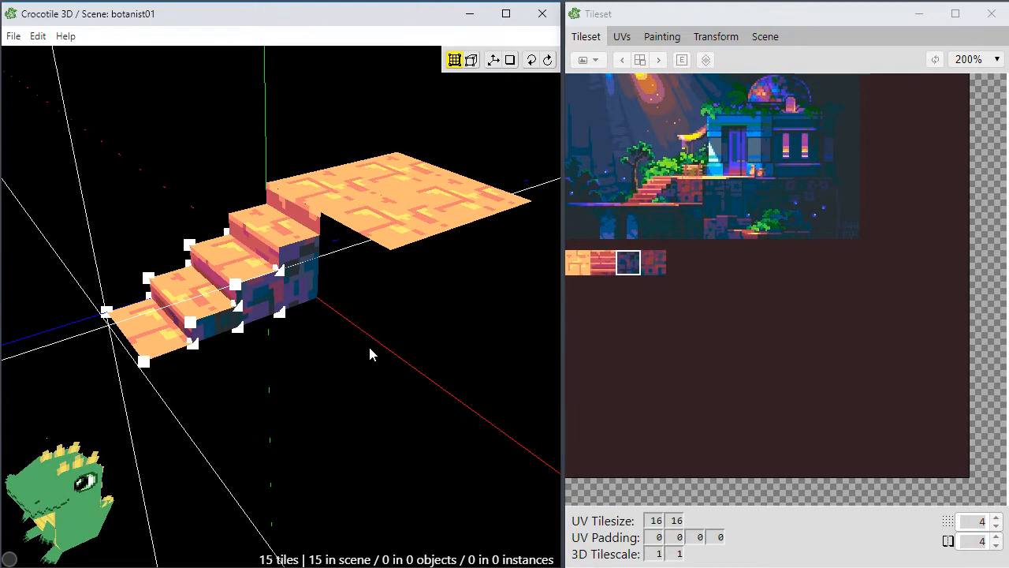
# Snap the 3D cursor to the rear bottom corner of the staircase's dark stone side wall.
pyautogui.click(322, 302)
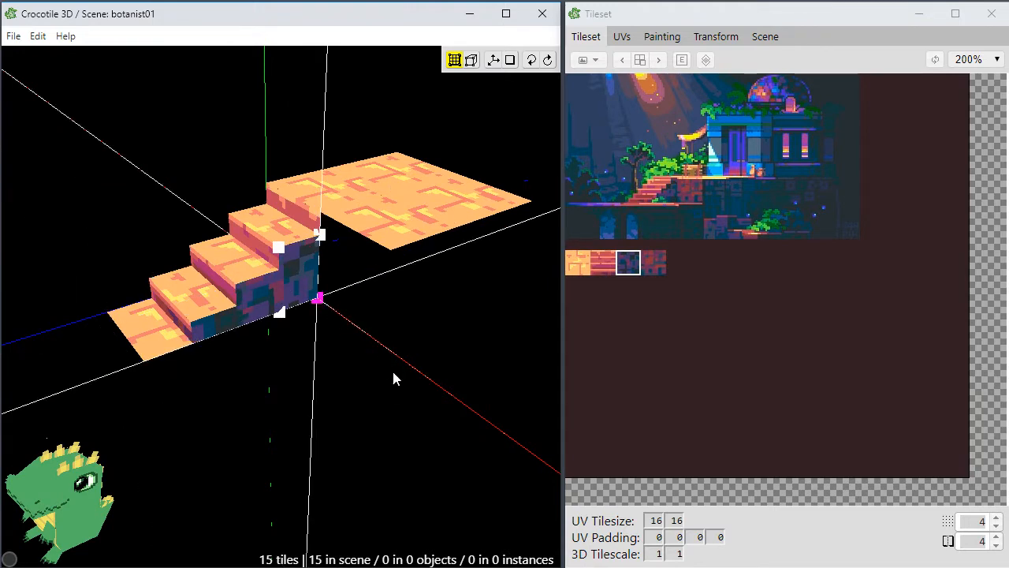
pyautogui.scroll(3, 392, 396)
pyautogui.press('space')
pyautogui.moveTo(385, 376); pyautogui.dragTo(426, 374)
pyautogui.moveTo(385, 376); pyautogui.dragTo(349, 400, button='right')
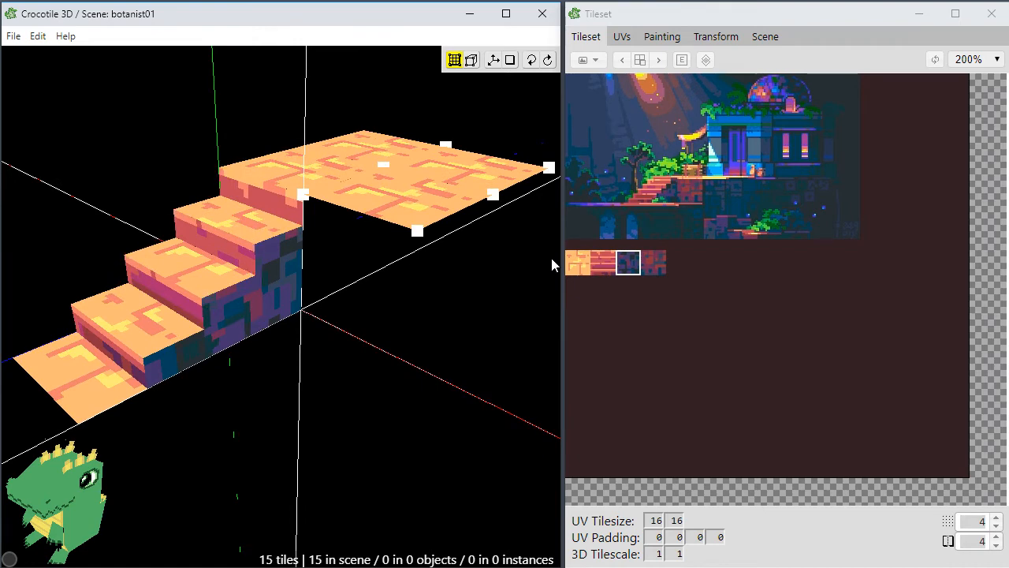
# Place the fourth, reddish stone tile as a front wall beneath the landing, beside the staircase.
pyautogui.click(649, 265)
pyautogui.press('space')
pyautogui.moveTo(364, 310); pyautogui.dragTo(295, 260)
pyautogui.click(376, 259)
pyautogui.press('space')
pyautogui.press('space')
pyautogui.moveTo(341, 436); pyautogui.dragTo(308, 254)
pyautogui.press('space')
pyautogui.press('space')
pyautogui.press('space')
pyautogui.press('space')
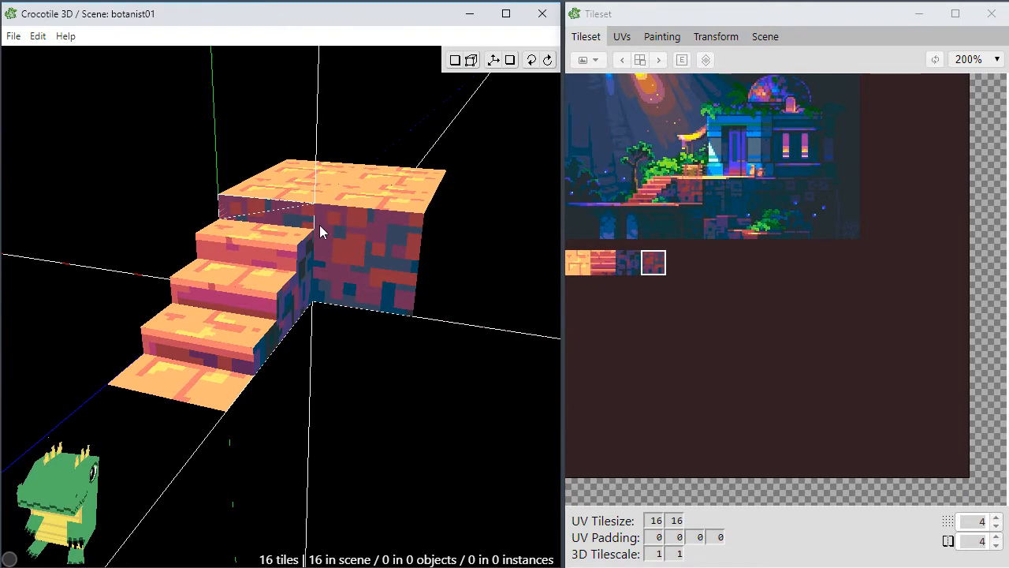
# Select the entire tileset image as the current tile.
pyautogui.scroll(3, 326, 323)
pyautogui.press('space')
pyautogui.moveTo(405, 404); pyautogui.dragTo(340, 405, button='right')
pyautogui.press('space')
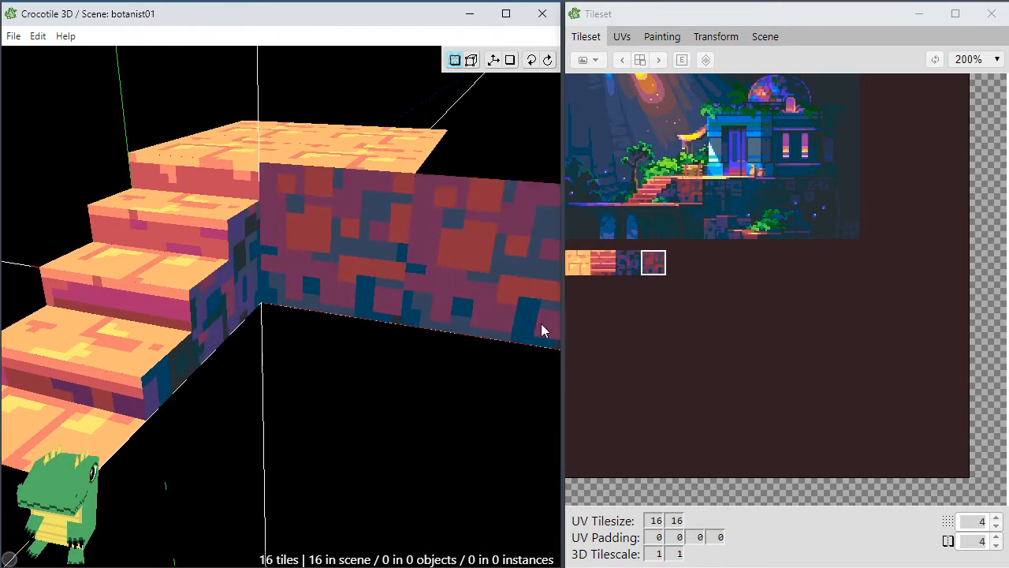
pyautogui.moveTo(573, 77); pyautogui.dragTo(972, 473)
pyautogui.moveTo(574, 86); pyautogui.dragTo(955, 457)
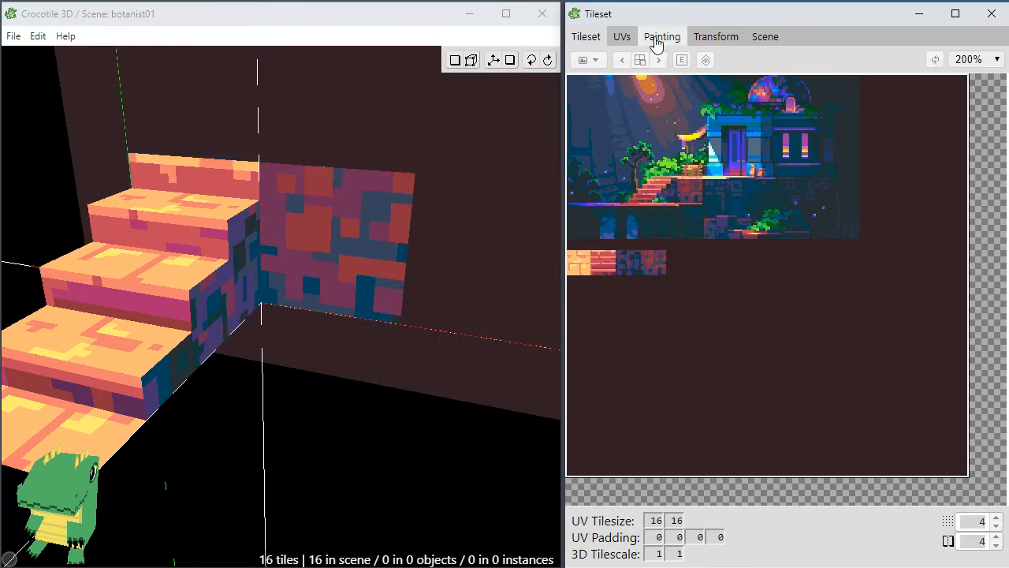
# Duplicate the fourth, reddish stone tile into the empty slot beside it in the tileset image.
pyautogui.click(659, 37)
pyautogui.press('m')
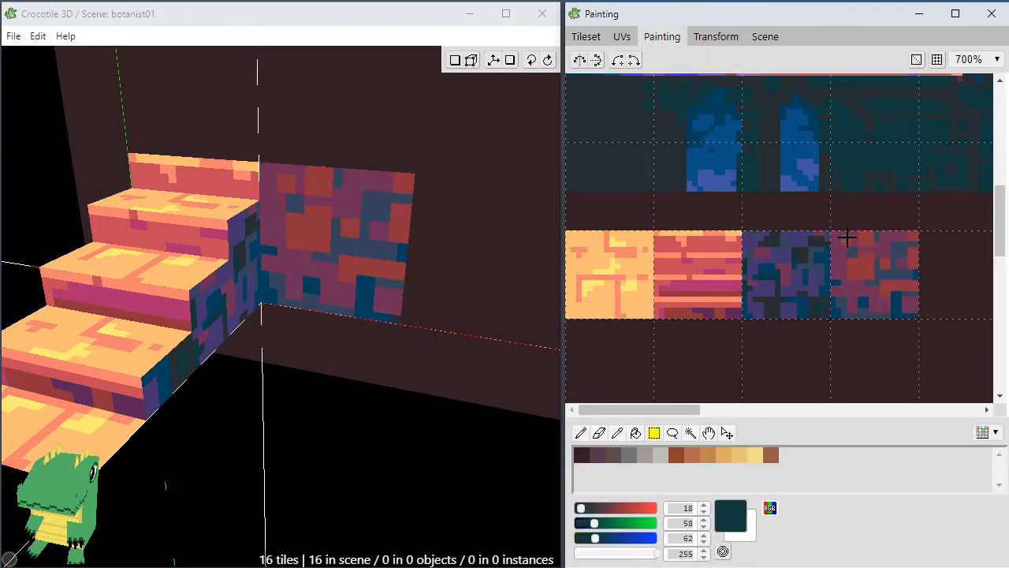
pyautogui.moveTo(839, 240); pyautogui.dragTo(872, 271)
pyautogui.moveTo(831, 229); pyautogui.dragTo(905, 313)
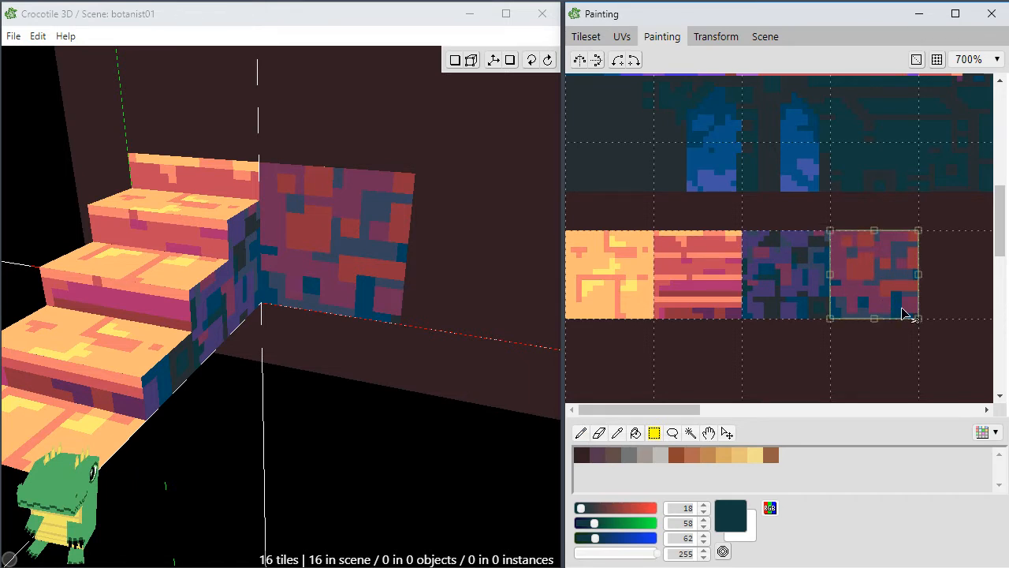
pyautogui.moveTo(892, 276); pyautogui.dragTo(960, 289)
pyautogui.click(905, 347)
pyautogui.press('space')
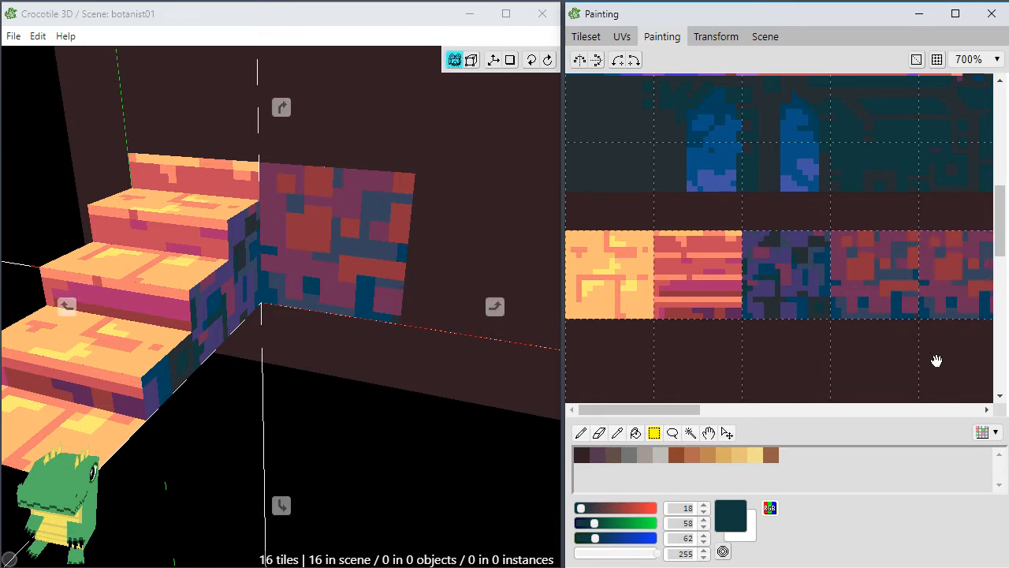
pyautogui.press('space')
pyautogui.moveTo(862, 338)
pyautogui.mouseDown()
pyautogui.moveTo(821, 335)
pyautogui.moveTo(753, 294)
pyautogui.mouseUp()
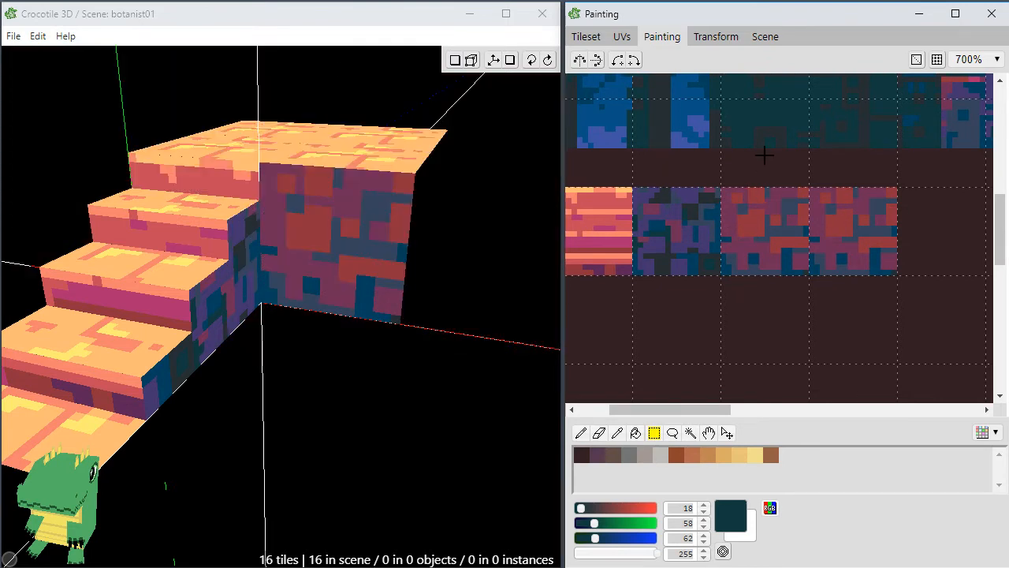
# Paint light red (197, 73, 89) bricks along the top edge of the original fourth stone tile with the pencil.
pyautogui.click(581, 432)
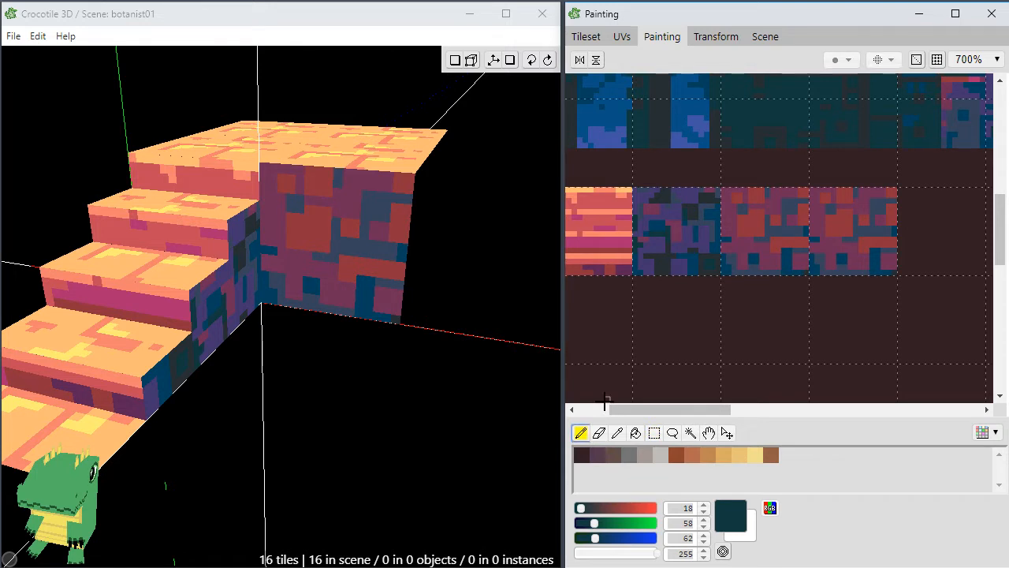
pyautogui.moveTo(719, 411); pyautogui.dragTo(716, 410)
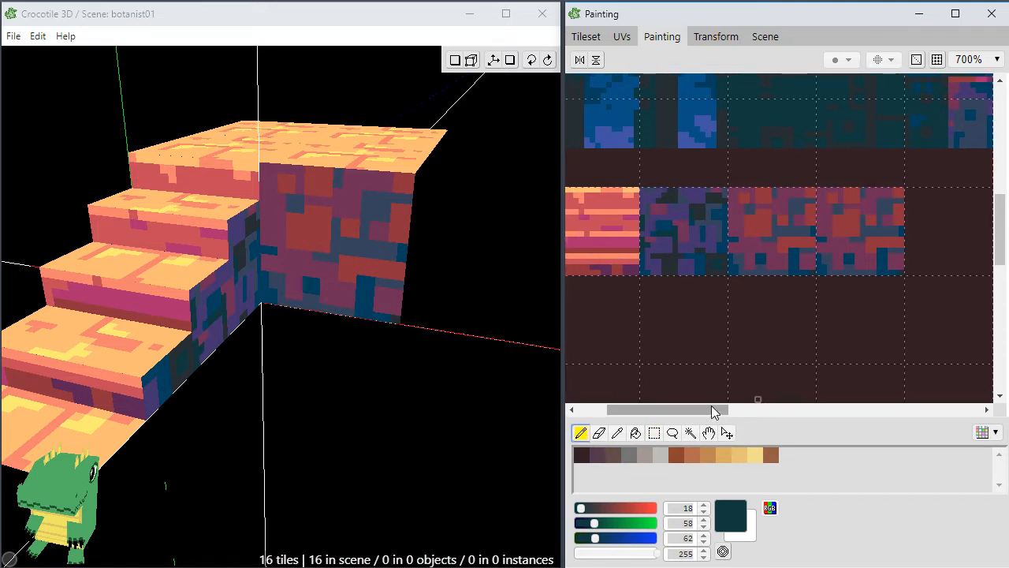
pyautogui.press('e')
pyautogui.press('b')
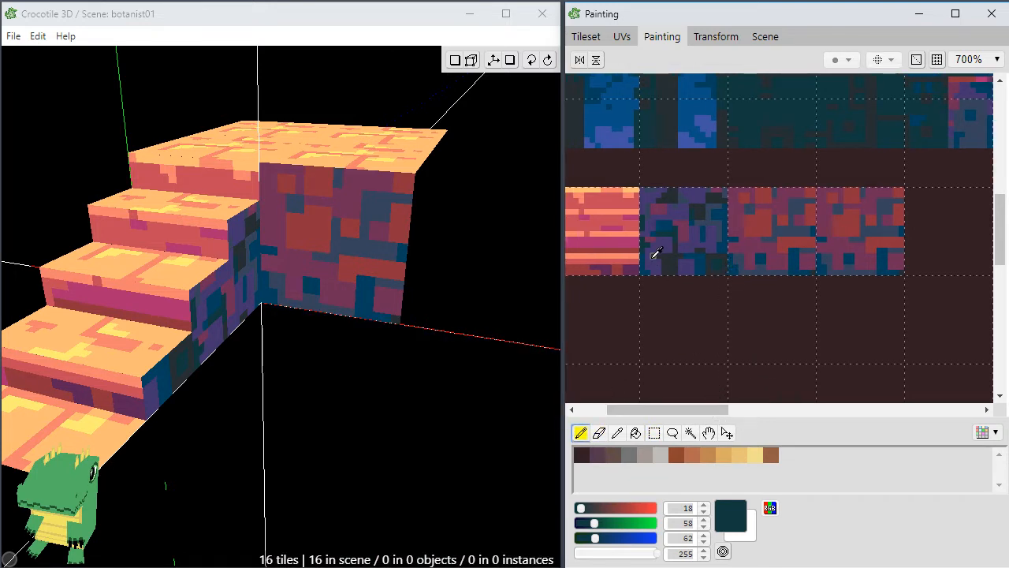
pyautogui.keyDown('alt'); pyautogui.click(629, 198); pyautogui.keyUp('alt')
pyautogui.moveTo(740, 187); pyautogui.dragTo(746, 193)
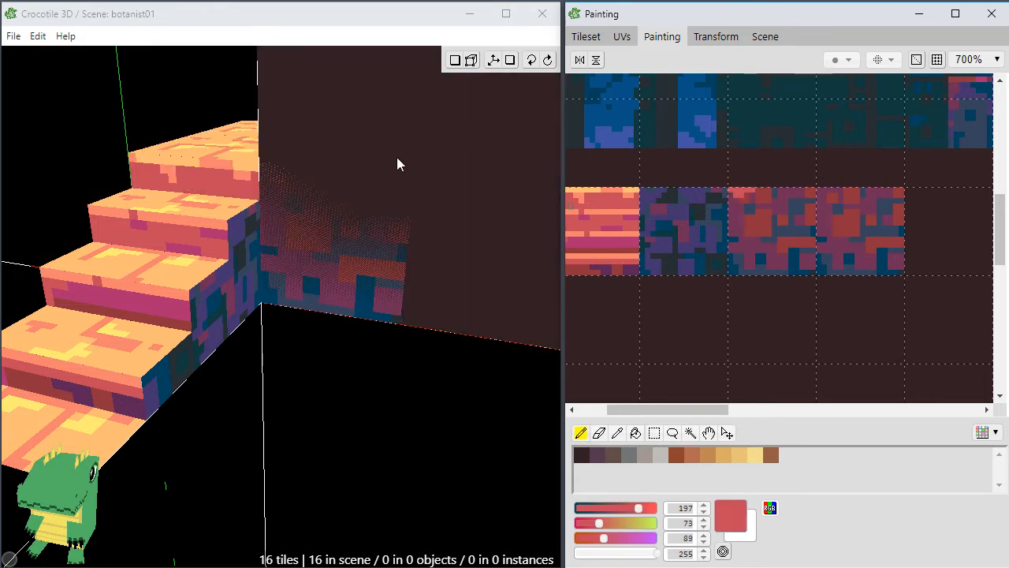
pyautogui.moveTo(735, 197); pyautogui.dragTo(828, 193)
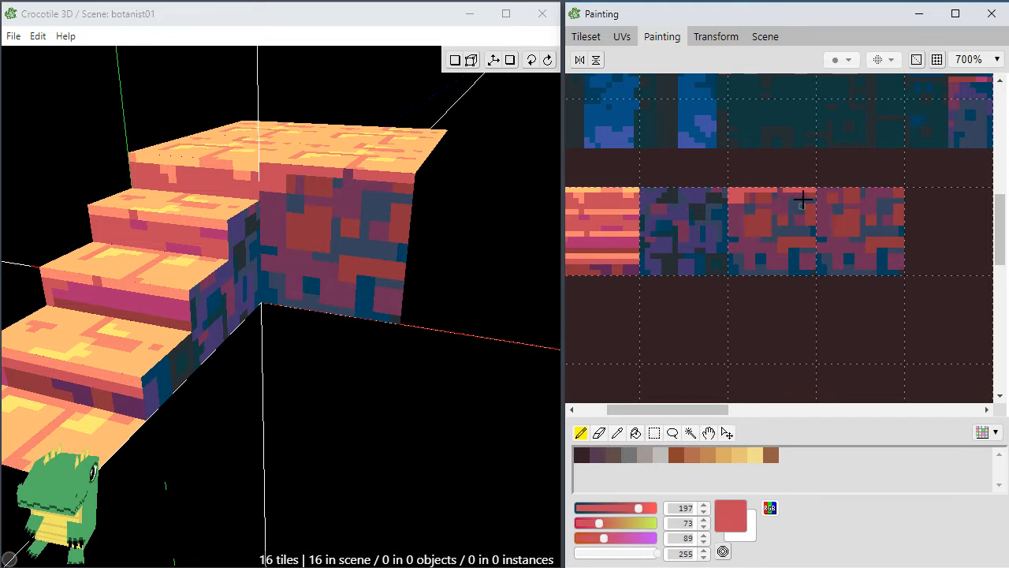
pyautogui.moveTo(795, 194); pyautogui.dragTo(808, 197)
# Rework the stones just below the tile's light red edge with dark red (142, 50, 61) and blue-grey (53, 68, 92) pixels.
pyautogui.keyDown('alt'); pyautogui.click(808, 194); pyautogui.keyUp('alt')
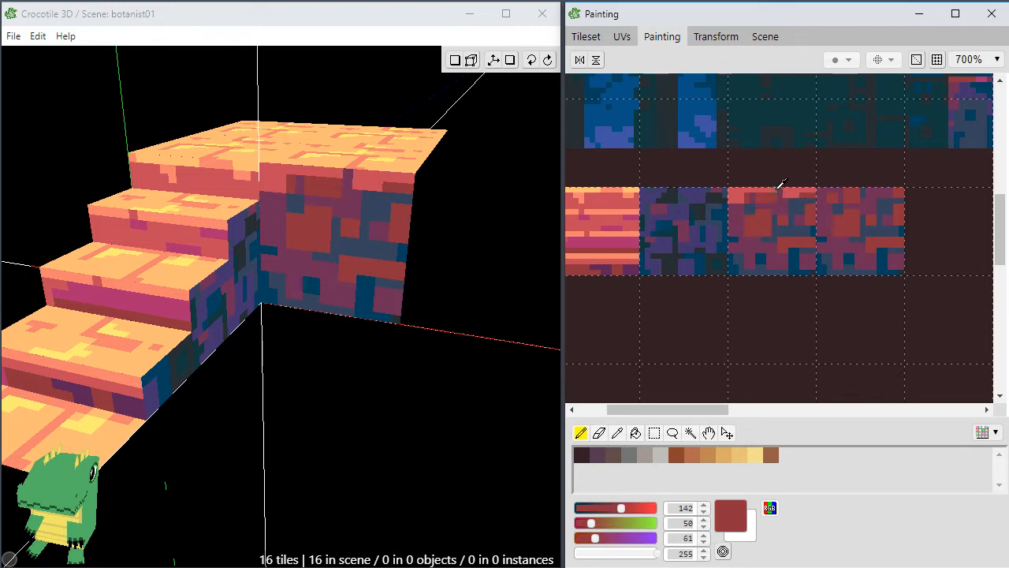
pyautogui.keyDown('alt'); pyautogui.click(779, 187); pyautogui.keyUp('alt')
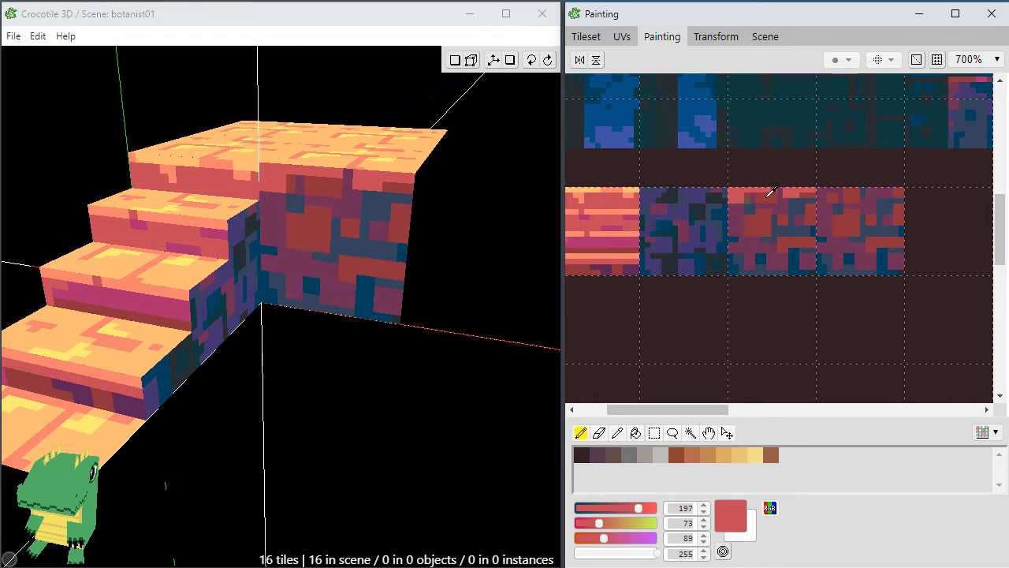
pyautogui.keyDown('alt'); pyautogui.click(750, 197); pyautogui.keyUp('alt')
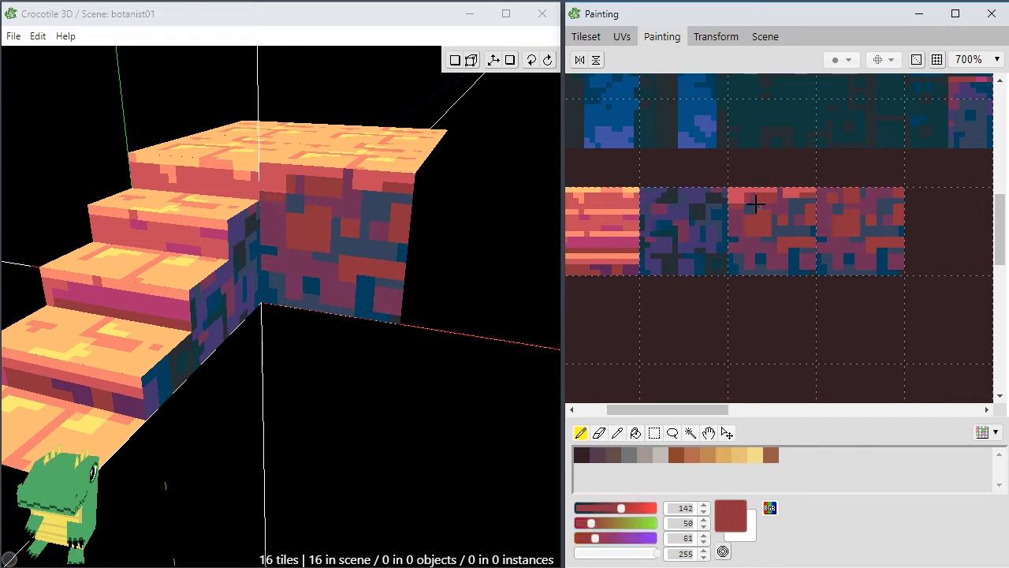
pyautogui.moveTo(756, 204); pyautogui.dragTo(803, 204)
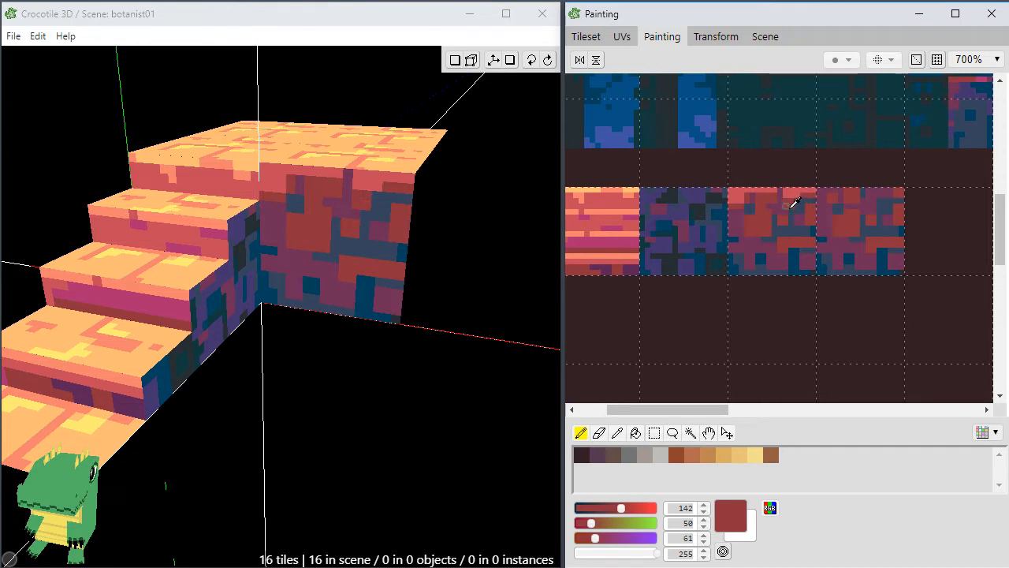
pyautogui.keyDown('alt'); pyautogui.click(772, 208); pyautogui.keyUp('alt')
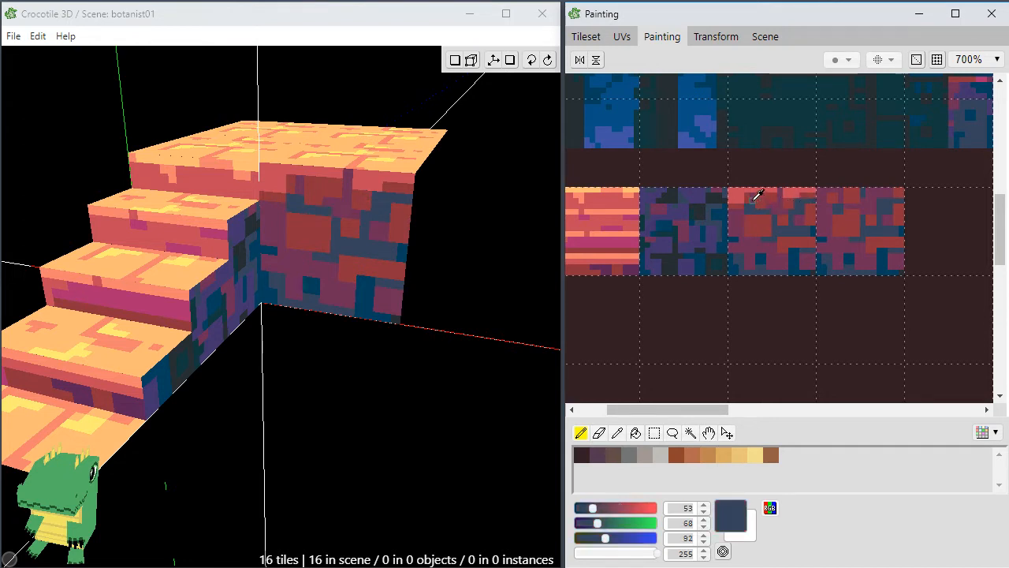
pyautogui.keyDown('alt'); pyautogui.click(754, 203); pyautogui.keyUp('alt')
pyautogui.keyDown('alt'); pyautogui.click(754, 210); pyautogui.keyUp('alt')
# Add salmon (244, 130, 112) highlights along the tile's top edge and light red (197, 73, 89) accents on the large red brick.
pyautogui.keyDown('alt'); pyautogui.click(613, 189); pyautogui.keyUp('alt')
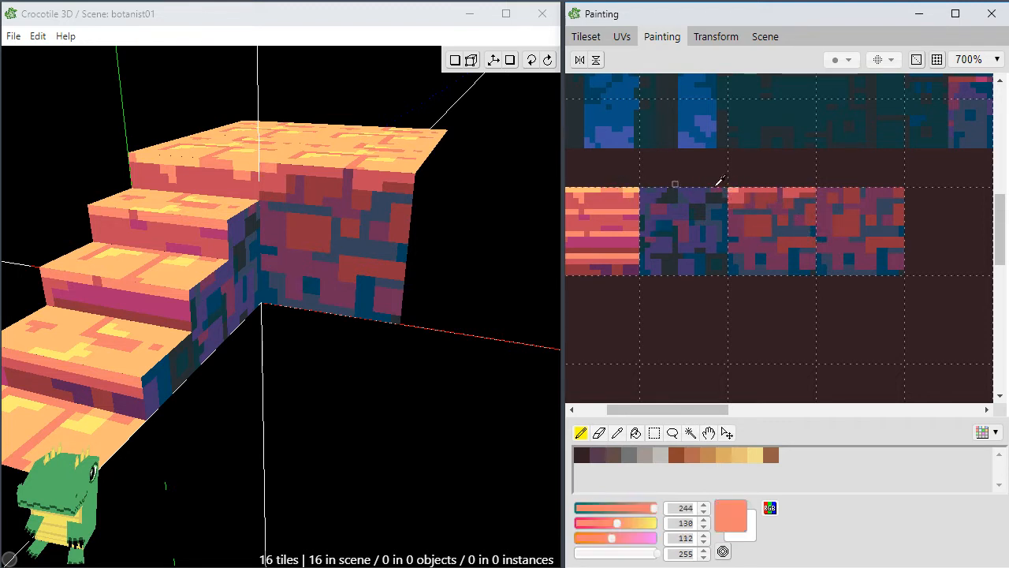
pyautogui.moveTo(747, 191); pyautogui.dragTo(824, 190)
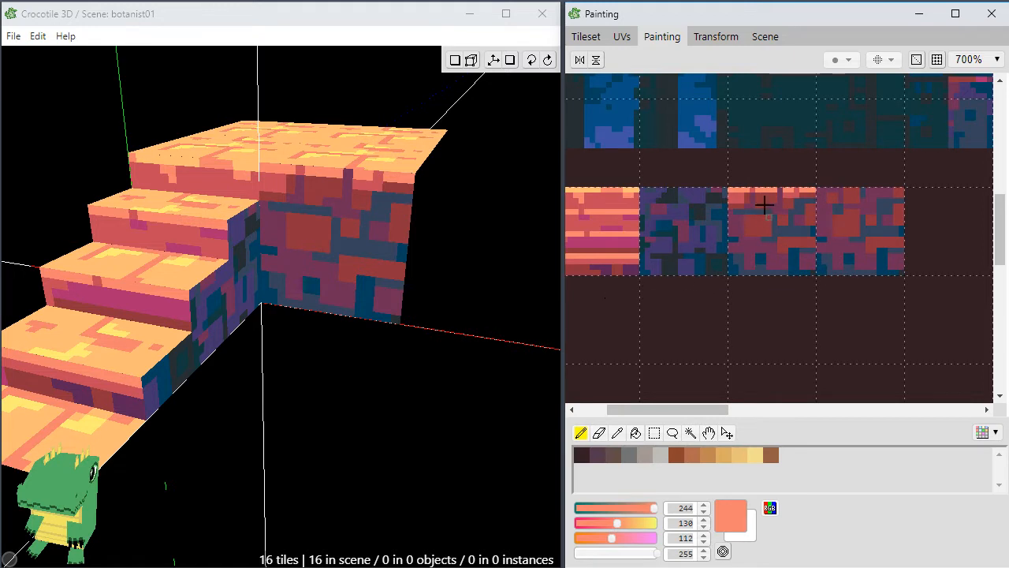
pyautogui.keyDown('alt'); pyautogui.click(738, 195); pyautogui.keyUp('alt')
pyautogui.moveTo(769, 217); pyautogui.dragTo(758, 217)
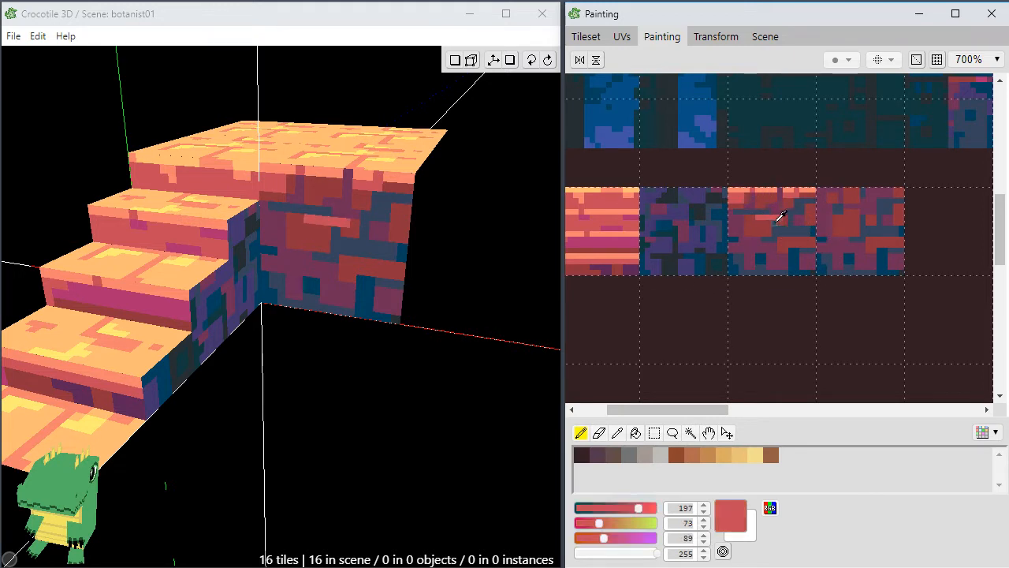
pyautogui.keyDown('alt'); pyautogui.click(777, 217); pyautogui.keyUp('alt')
pyautogui.keyDown('alt'); pyautogui.click(783, 211); pyautogui.keyUp('alt')
# Check the repainted wall beneath the landing from several angles and save the scene.
pyautogui.press('space')
pyautogui.moveTo(477, 387); pyautogui.dragTo(382, 423)
pyautogui.moveTo(394, 437); pyautogui.dragTo(374, 394, button='right')
pyautogui.moveTo(527, 416); pyautogui.dragTo(545, 413, button='right')
pyautogui.scroll(4, 539, 417)
pyautogui.moveTo(473, 433)
pyautogui.mouseDown(button='right')
pyautogui.moveTo(512, 418)
pyautogui.moveTo(534, 387)
pyautogui.mouseUp(button='right')
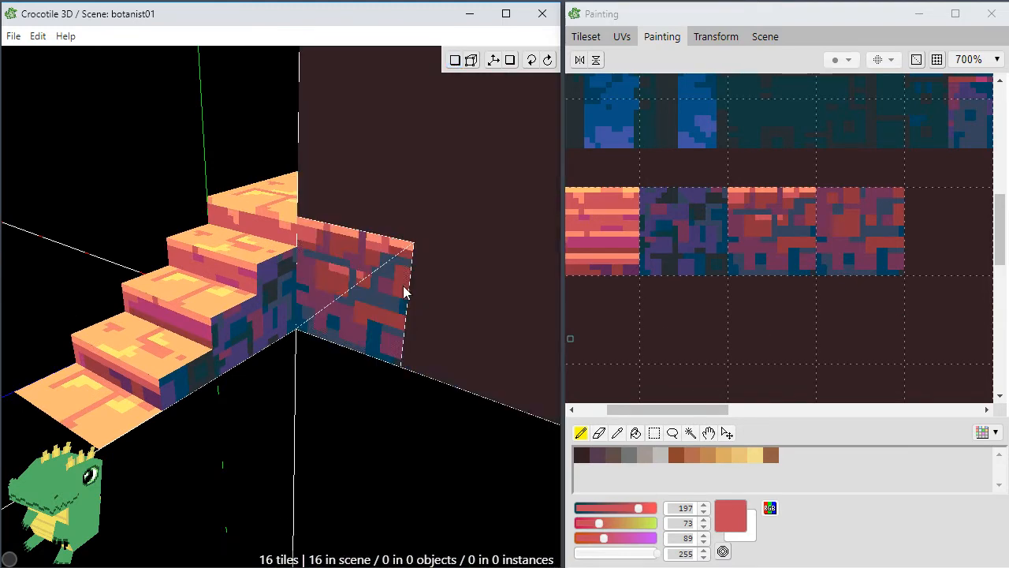
pyautogui.scroll(-1, 479, 430)
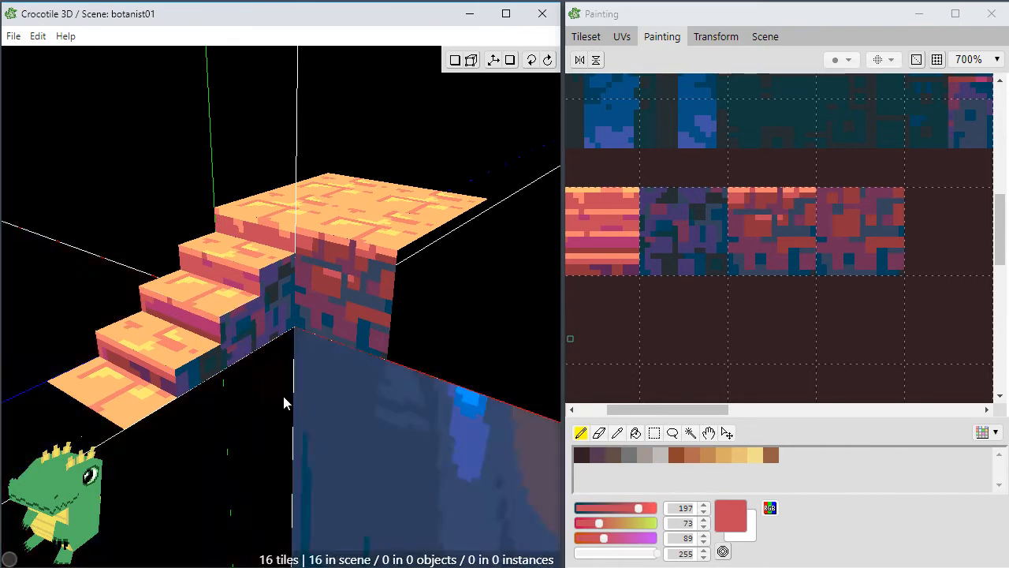
pyautogui.moveTo(307, 402)
pyautogui.mouseDown(button='right')
pyautogui.moveTo(314, 434)
pyautogui.moveTo(306, 397)
pyautogui.mouseUp(button='right')
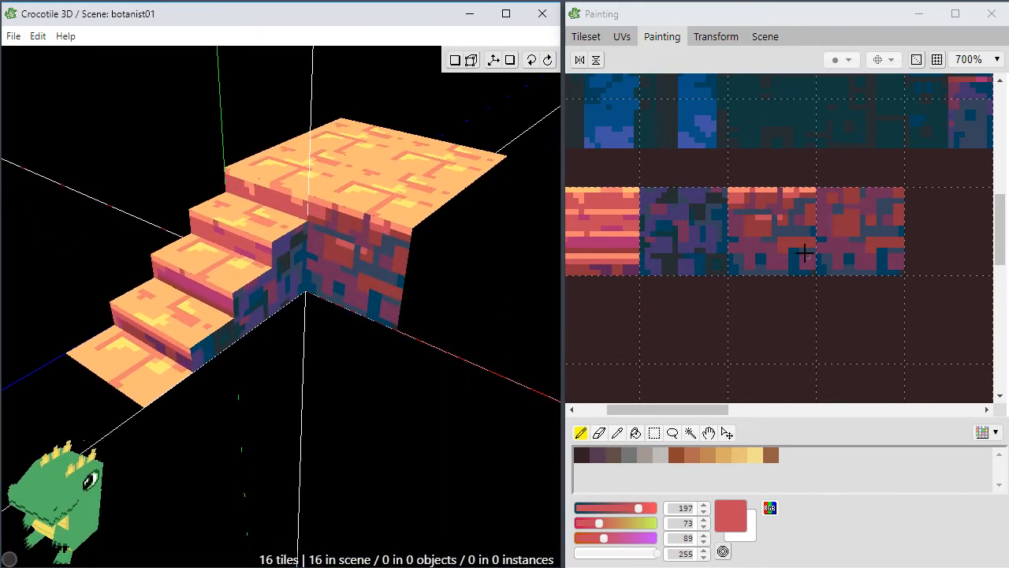
pyautogui.hotkey('ctrl', 's')
# Examine the staircase, ledge and stone walls in the house artwork as reference for the next tiles.
pyautogui.scroll(-2, 782, 126)
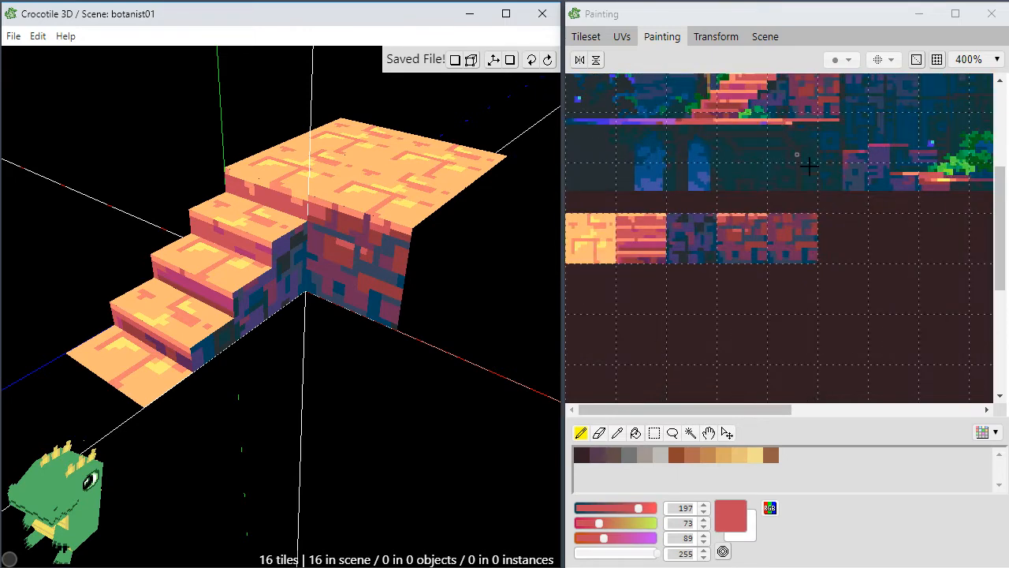
pyautogui.moveTo(1001, 282); pyautogui.dragTo(1002, 229)
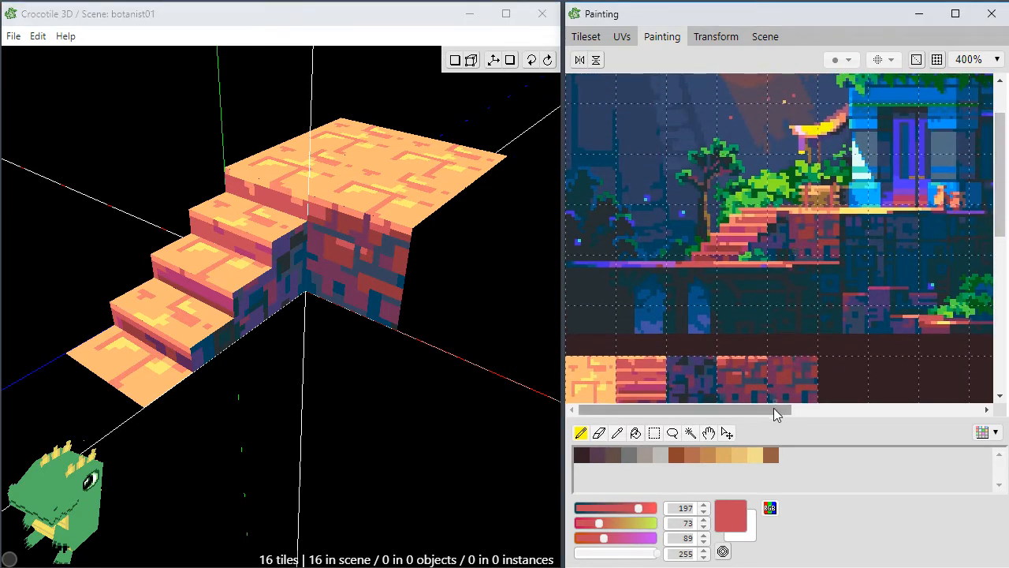
pyautogui.moveTo(774, 409)
pyautogui.mouseDown()
pyautogui.moveTo(903, 412)
pyautogui.moveTo(755, 414)
pyautogui.mouseUp()
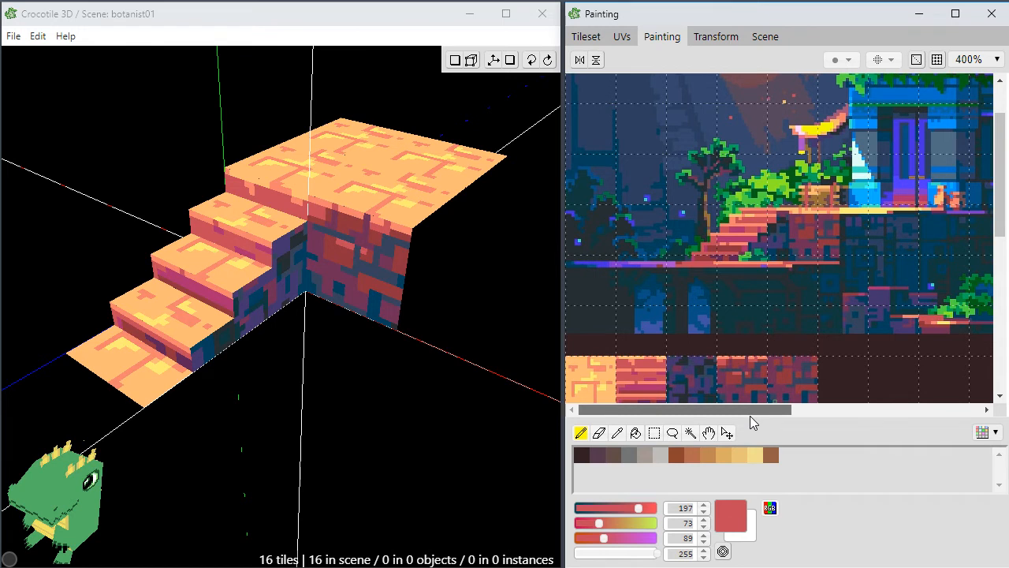
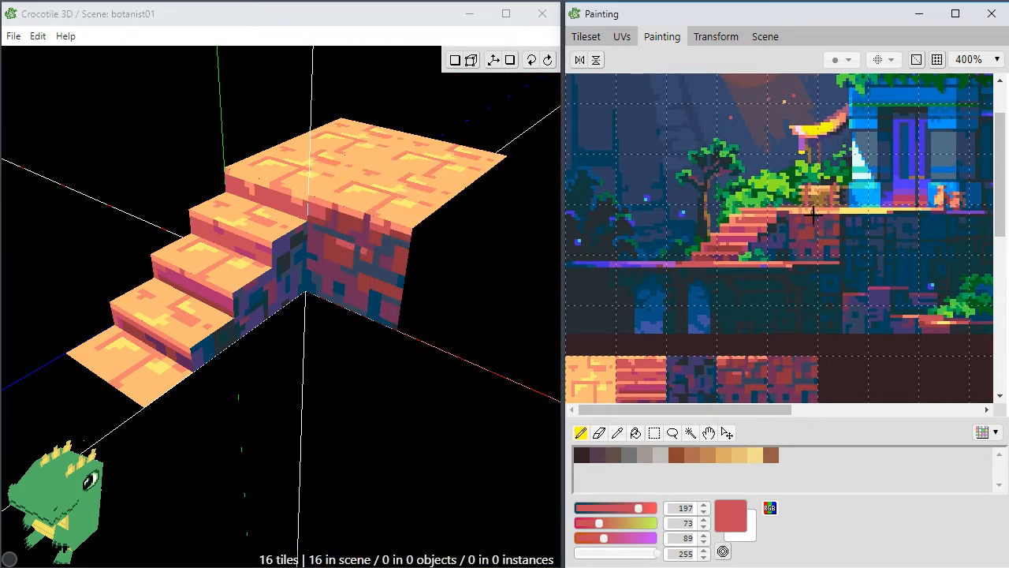
pyautogui.scroll(-1, 914, 290)
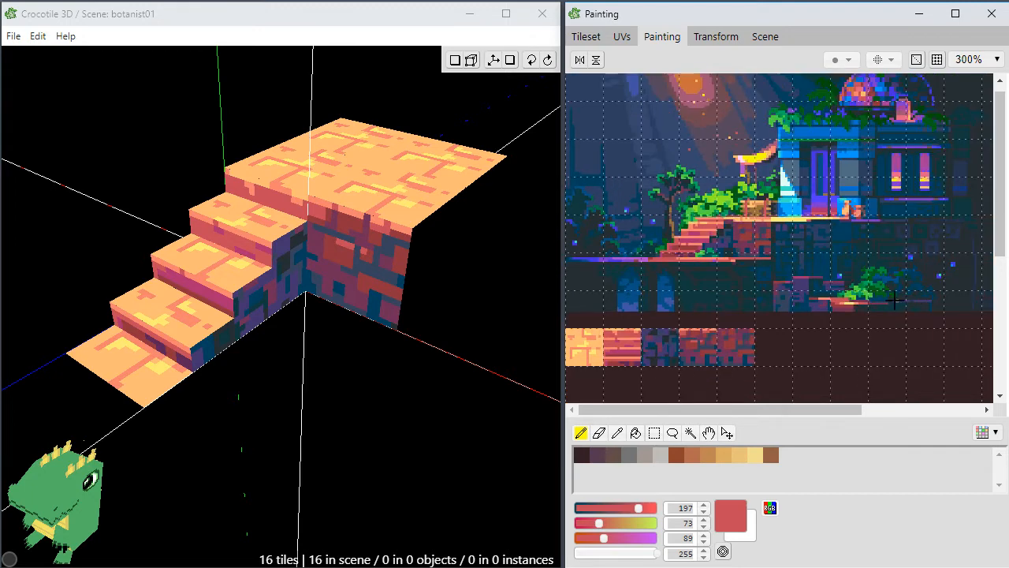
pyautogui.scroll(2, 768, 376)
pyautogui.moveTo(759, 410); pyautogui.dragTo(670, 415)
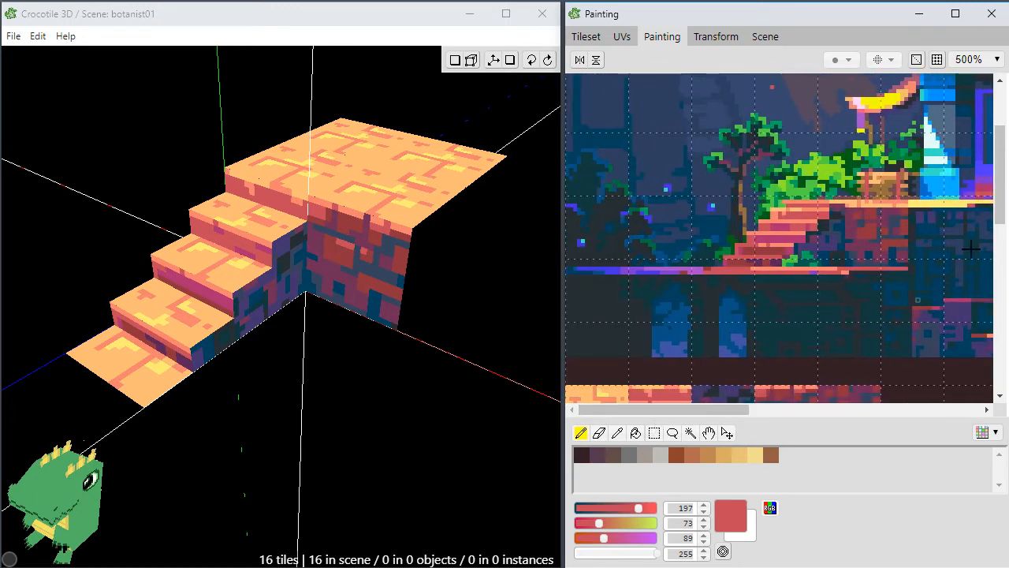
# Copy the orange stone floor tile into a two-by-two block directly beneath the first two tiles of the row.
pyautogui.moveTo(998, 223); pyautogui.dragTo(999, 268)
pyautogui.press('m')
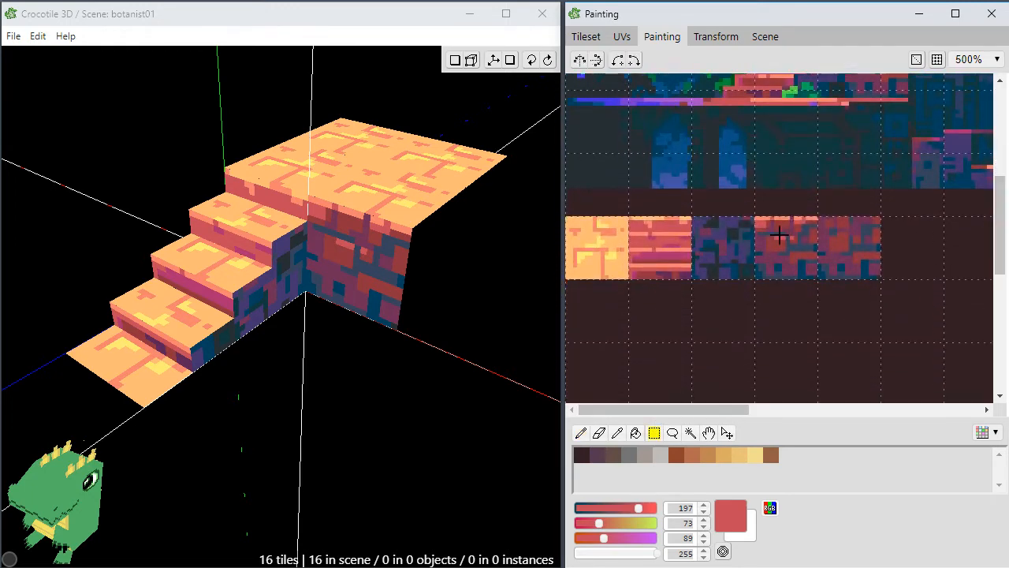
pyautogui.moveTo(569, 215)
pyautogui.mouseDown()
pyautogui.moveTo(629, 278)
pyautogui.moveTo(597, 293)
pyautogui.moveTo(600, 323)
pyautogui.mouseUp()
pyautogui.hotkey('ctrl', 'c')
pyautogui.hotkey('ctrl', 'v')
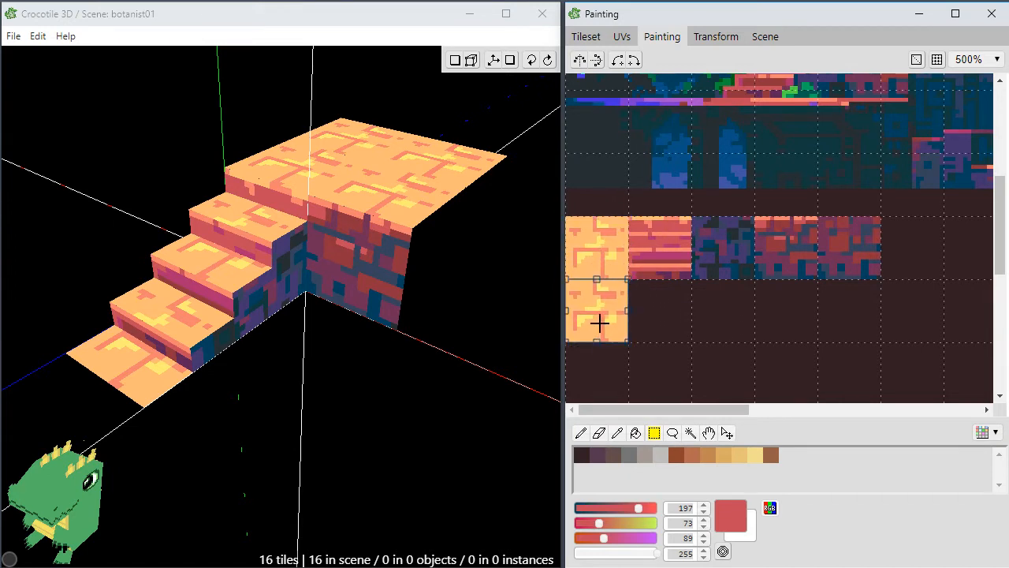
pyautogui.moveTo(608, 318); pyautogui.dragTo(668, 306)
pyautogui.click(650, 305)
pyautogui.hotkey('ctrl', 'z')
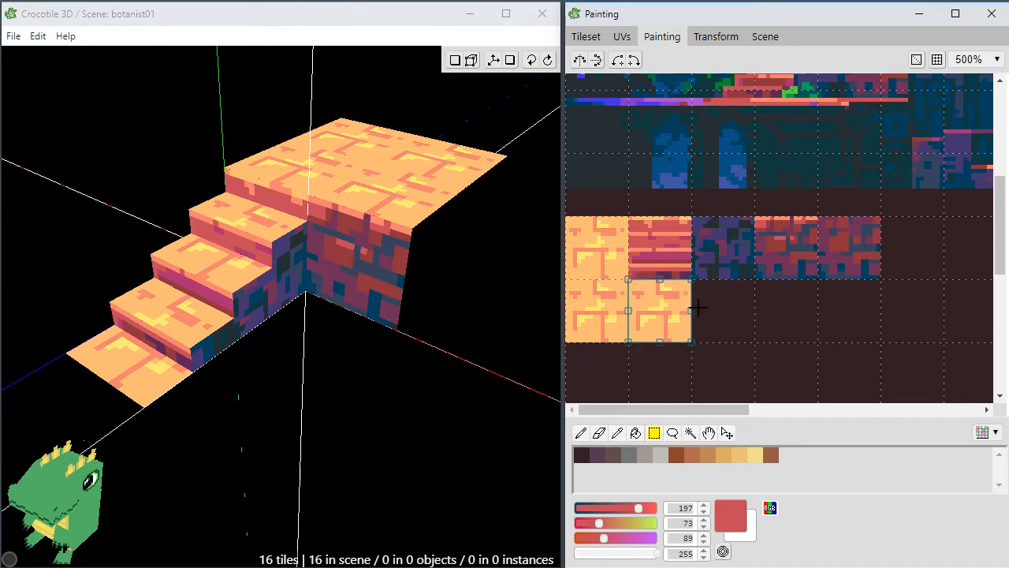
pyautogui.moveTo(653, 316); pyautogui.dragTo(671, 361)
pyautogui.click(720, 344)
pyautogui.scroll(-1, 725, 339)
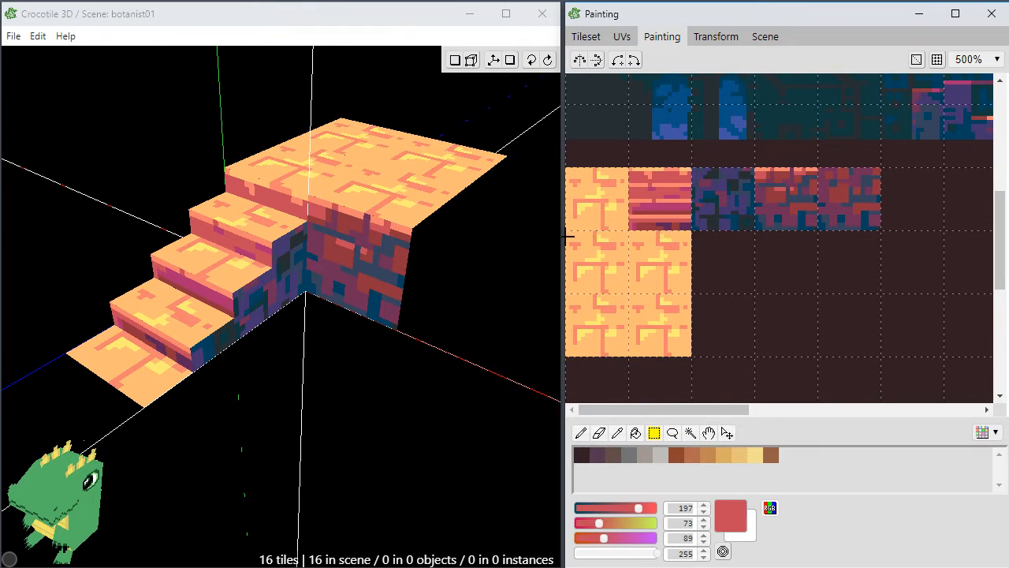
# With contiguous filling turned off, recolour all salmon cracks in the two-by-two floor tile block light red (197, 73, 89).
pyautogui.moveTo(570, 233); pyautogui.dragTo(694, 355)
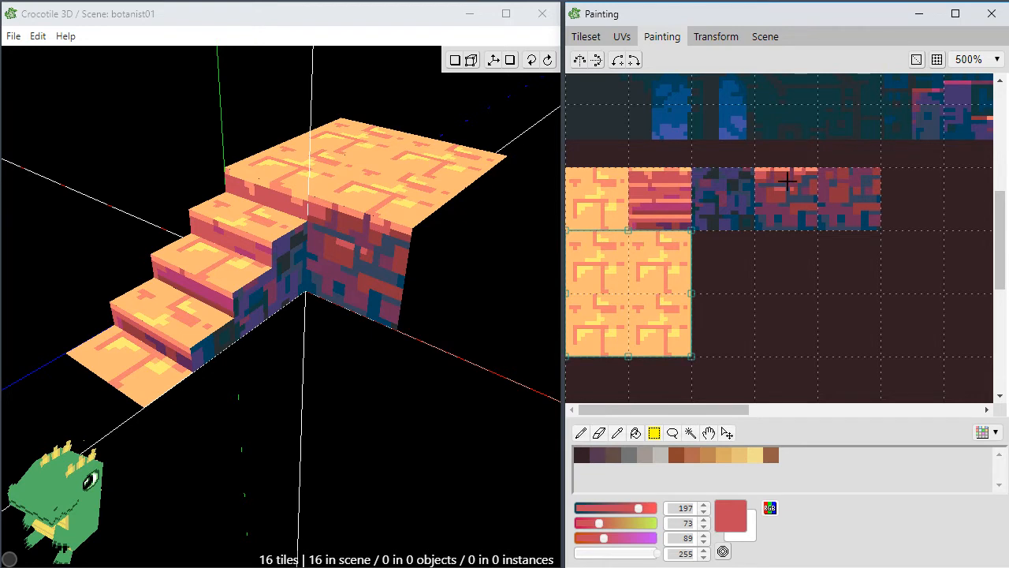
pyautogui.press('g')
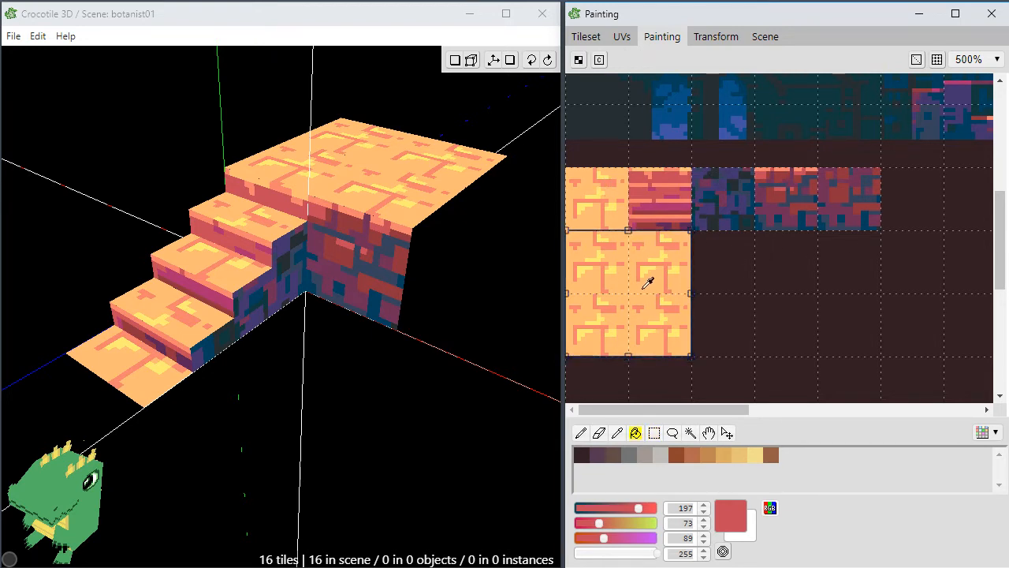
pyautogui.keyDown('alt'); pyautogui.click(656, 200); pyautogui.keyUp('alt')
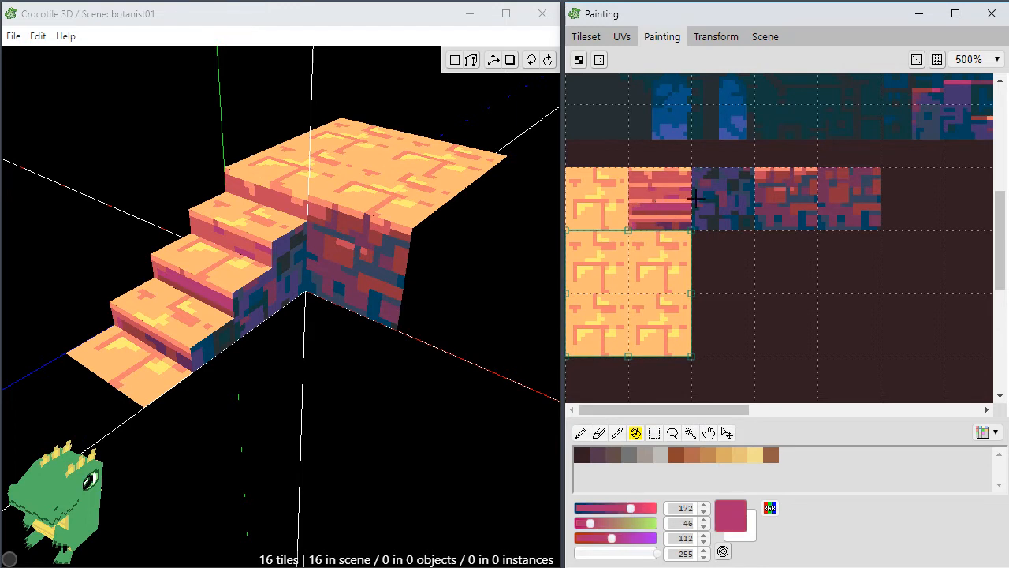
pyautogui.scroll(2, 877, 176)
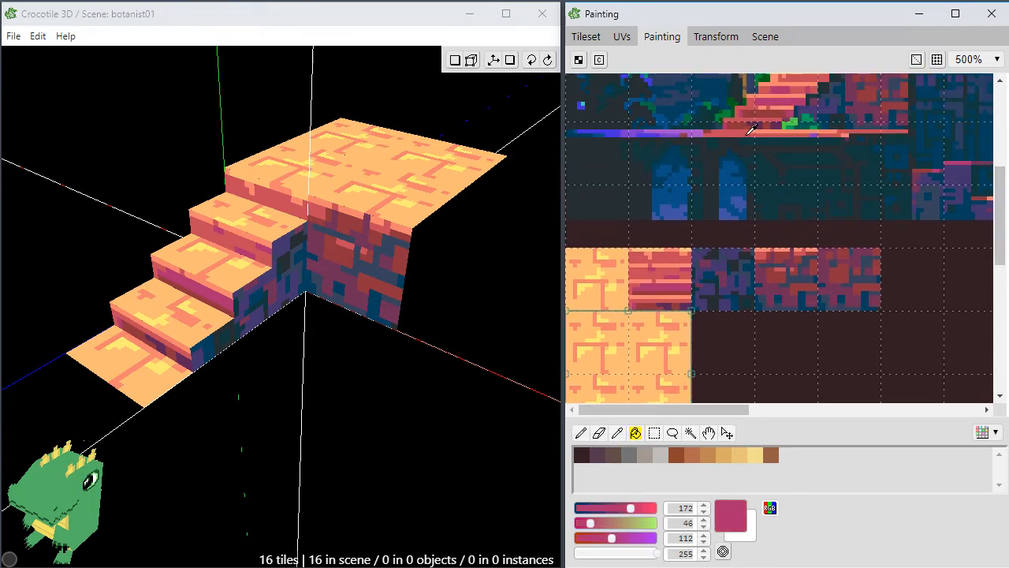
pyautogui.keyDown('alt'); pyautogui.click(743, 135); pyautogui.keyUp('alt')
pyautogui.click(608, 326)
pyautogui.click(602, 59)
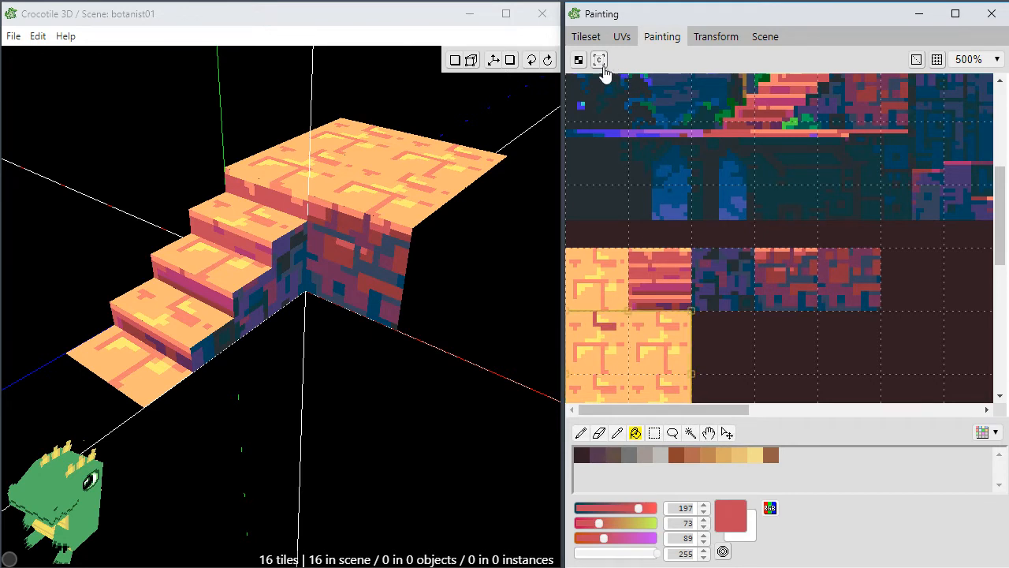
pyautogui.click(602, 342)
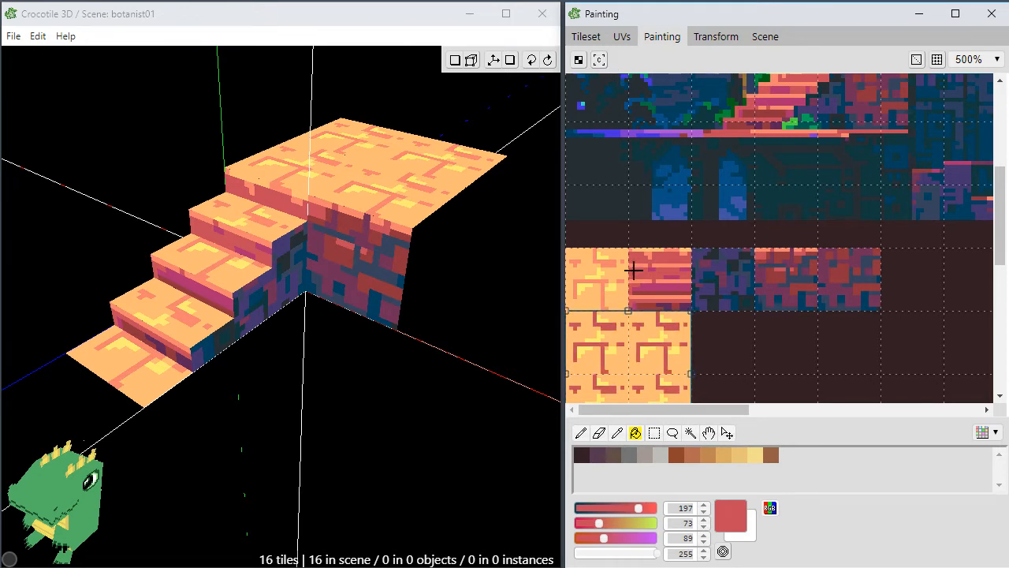
# Fill the block's orange base with salmon (244, 130, 112) and its yellow highlights with light orange (255, 188, 117).
pyautogui.keyDown('alt'); pyautogui.click(756, 129); pyautogui.keyUp('alt')
pyautogui.click(591, 323)
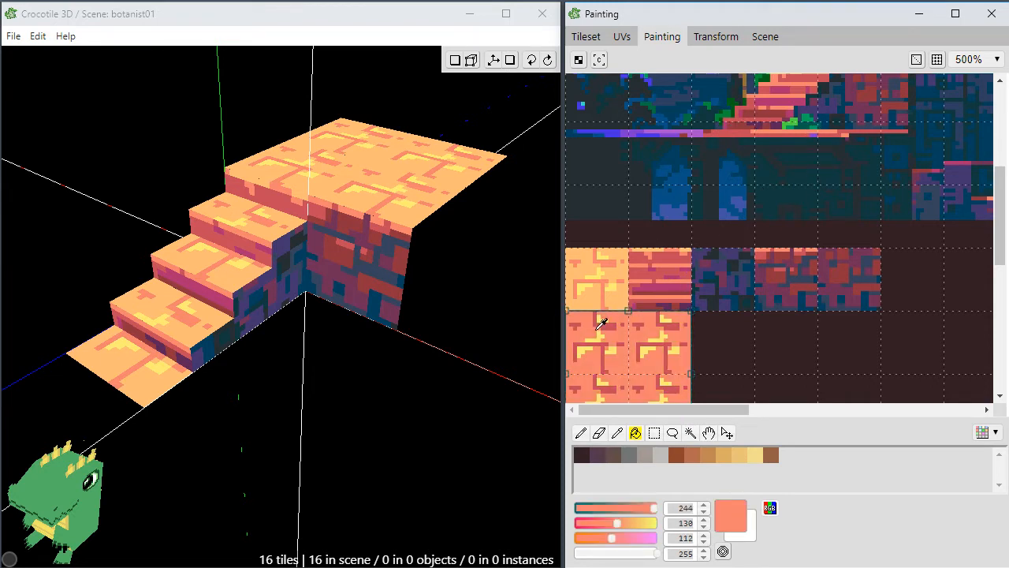
pyautogui.keyDown('alt'); pyautogui.click(604, 298); pyautogui.keyUp('alt')
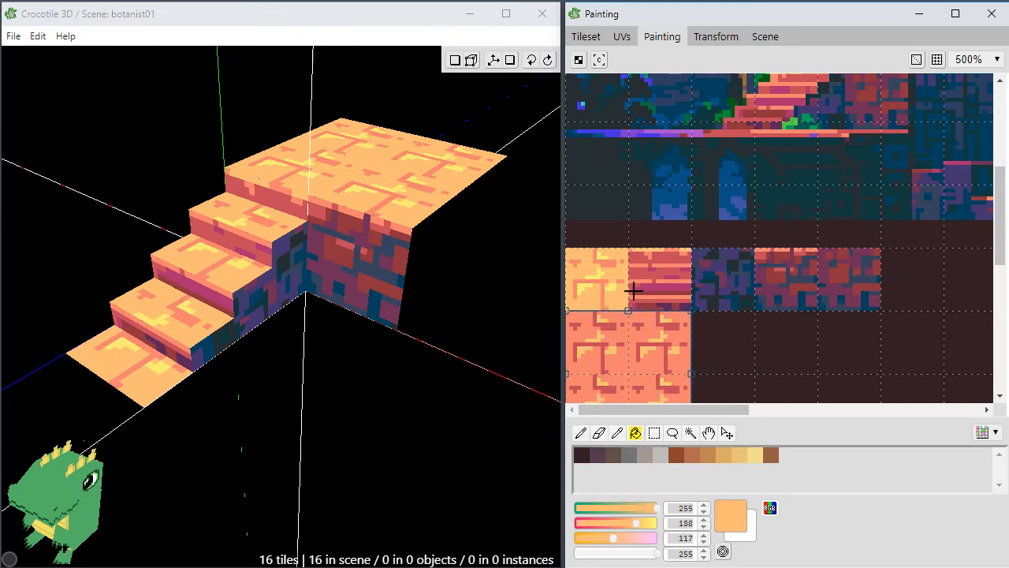
pyautogui.moveTo(999, 213); pyautogui.dragTo(999, 235)
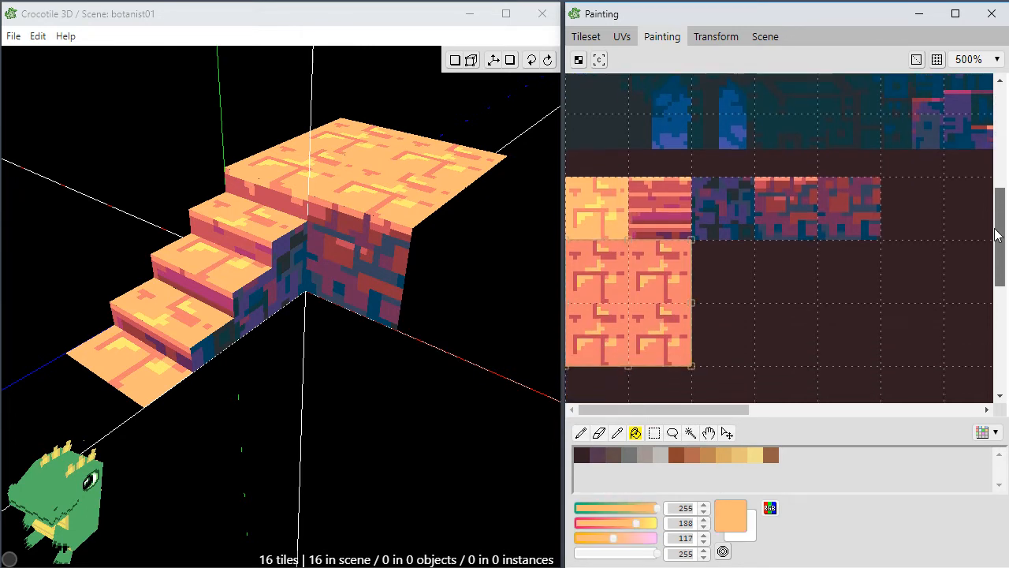
pyautogui.press('m')
pyautogui.click(747, 315)
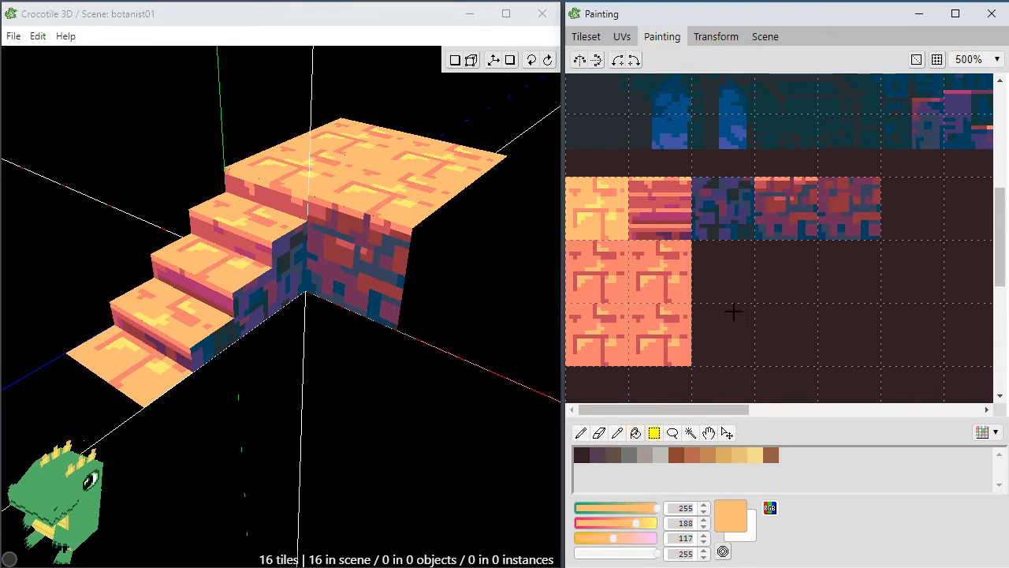
# Restrict filling to the two tiles in the block's right-hand column.
pyautogui.moveTo(690, 239); pyautogui.dragTo(646, 359)
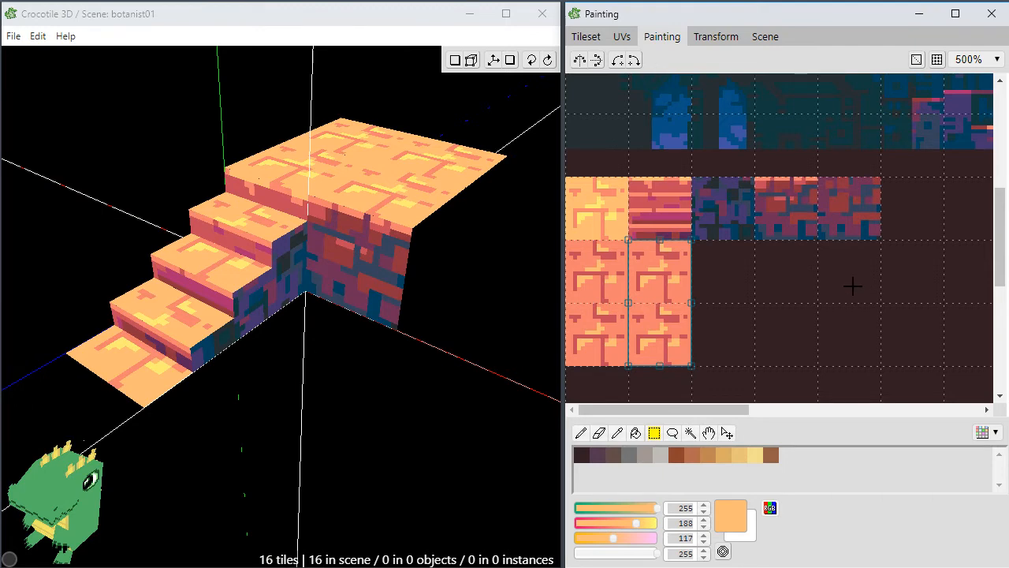
pyautogui.moveTo(1004, 256)
pyautogui.mouseDown()
pyautogui.moveTo(1004, 187)
pyautogui.moveTo(1004, 199)
pyautogui.moveTo(995, 182)
pyautogui.moveTo(974, 249)
pyautogui.moveTo(973, 229)
pyautogui.moveTo(827, 228)
pyautogui.mouseUp()
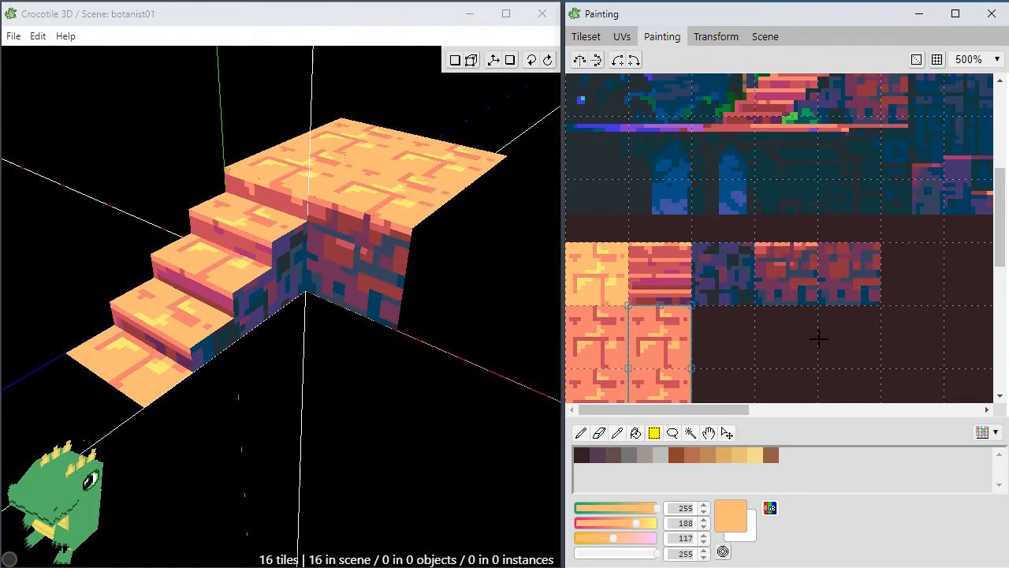
pyautogui.press('g')
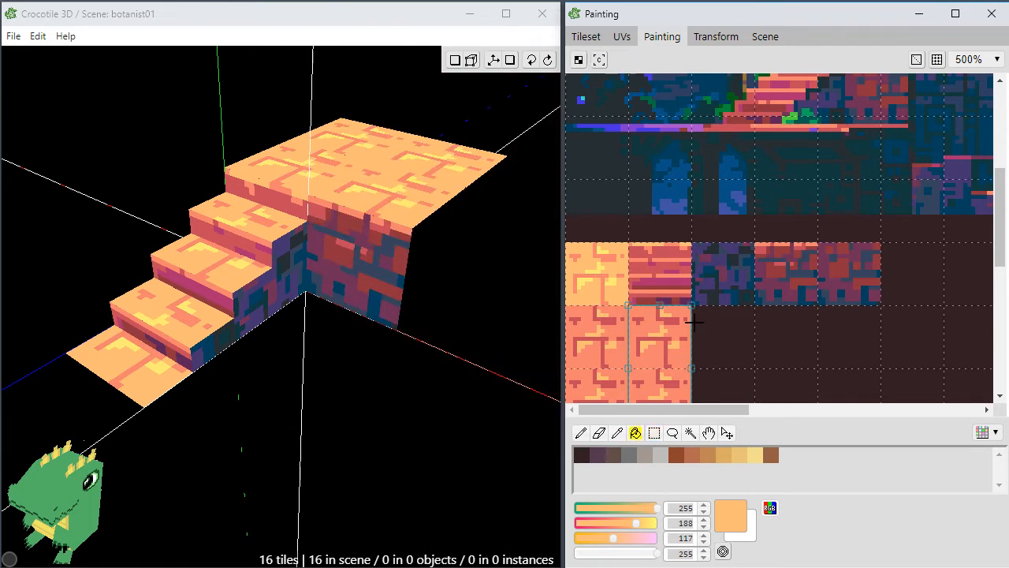
# Try purple (125, 57, 205) cracks with a dark red (142, 50, 61) base on the right-hand column, and undo the fills.
pyautogui.keyDown('alt'); pyautogui.click(669, 124); pyautogui.keyUp('alt')
pyautogui.click(663, 319)
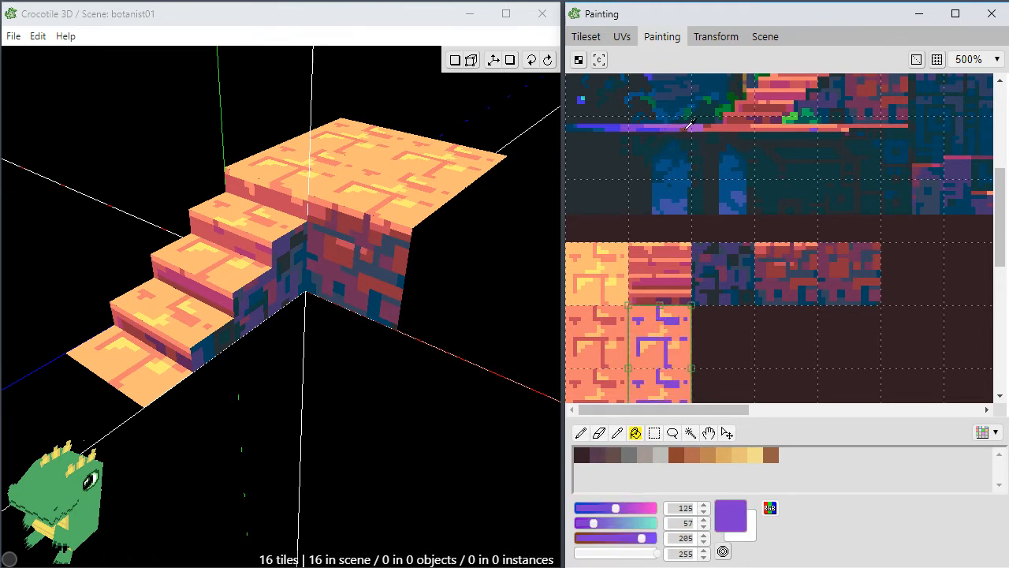
pyautogui.keyDown('alt'); pyautogui.click(748, 110); pyautogui.keyUp('alt')
pyautogui.click(680, 313)
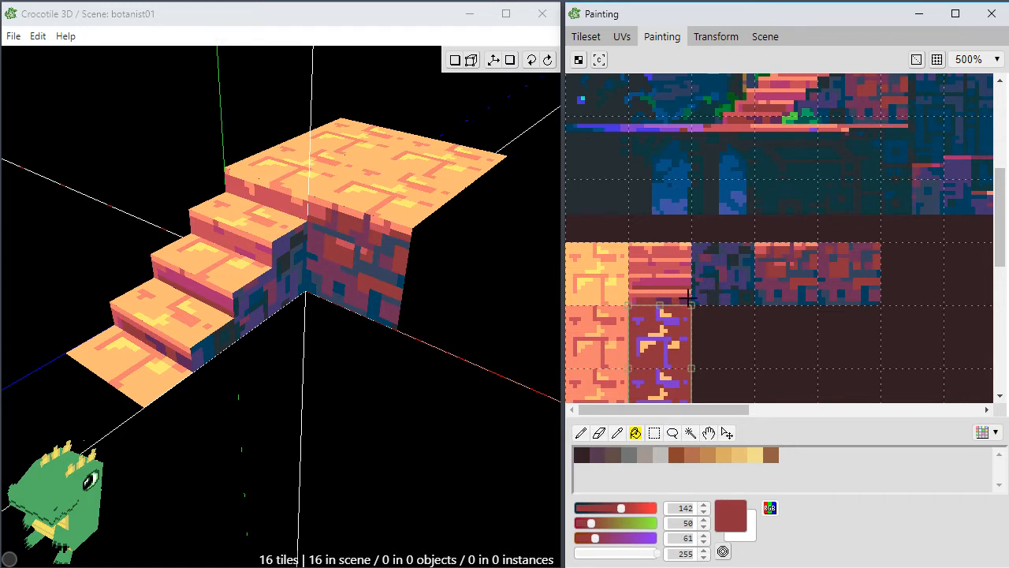
pyautogui.hotkey('ctrl', 'z')
pyautogui.hotkey('ctrl', 'z')
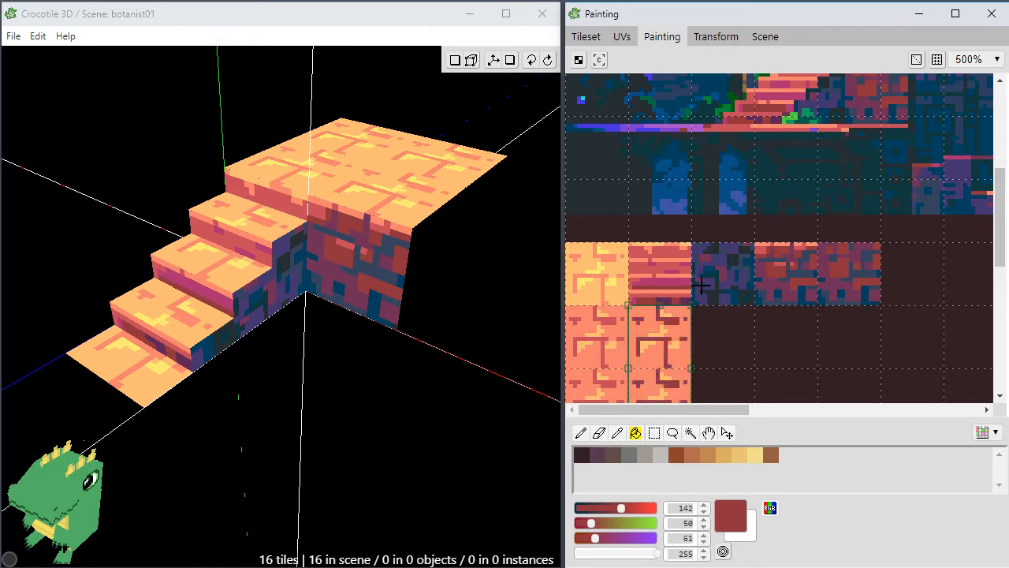
# Recolour the right-hand column with a purple (125, 57, 205) base, light purple highlights and blue (71, 47, 226) cracks.
pyautogui.keyDown('alt'); pyautogui.click(675, 125); pyautogui.keyUp('alt')
pyautogui.click(651, 314)
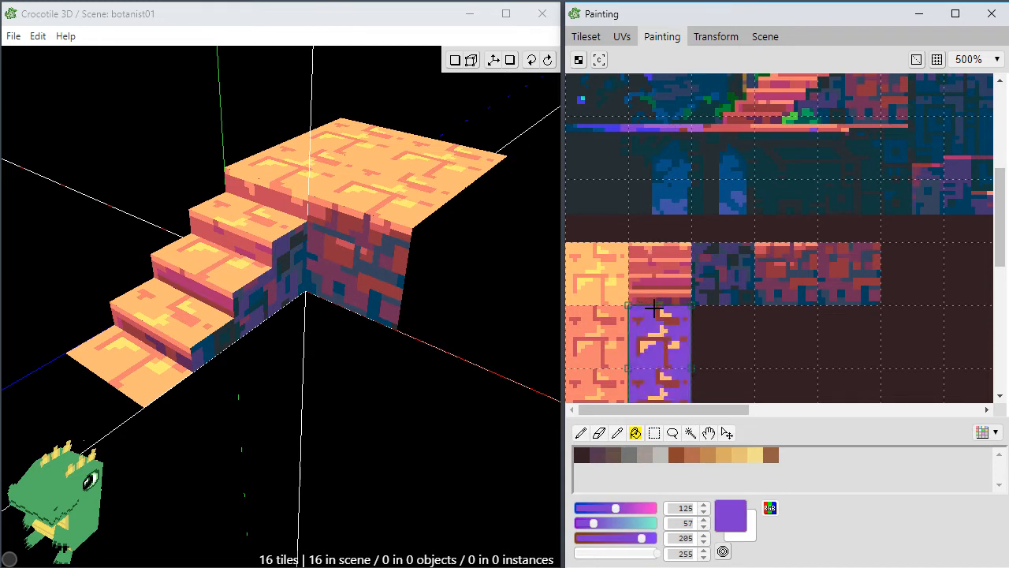
pyautogui.keyDown('alt'); pyautogui.click(669, 121); pyautogui.keyUp('alt')
pyautogui.click(664, 314)
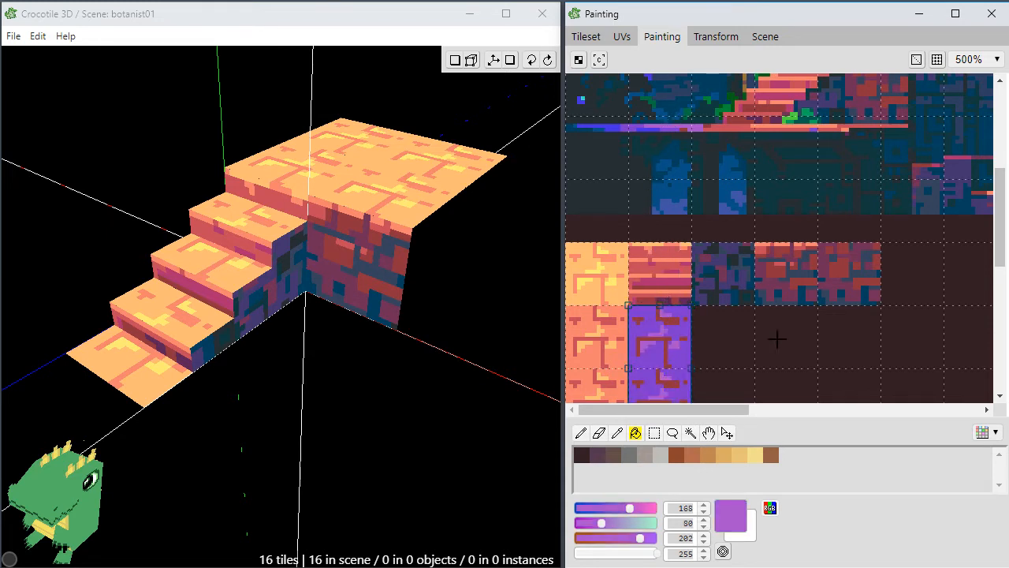
pyautogui.keyDown('alt'); pyautogui.click(651, 125); pyautogui.keyUp('alt')
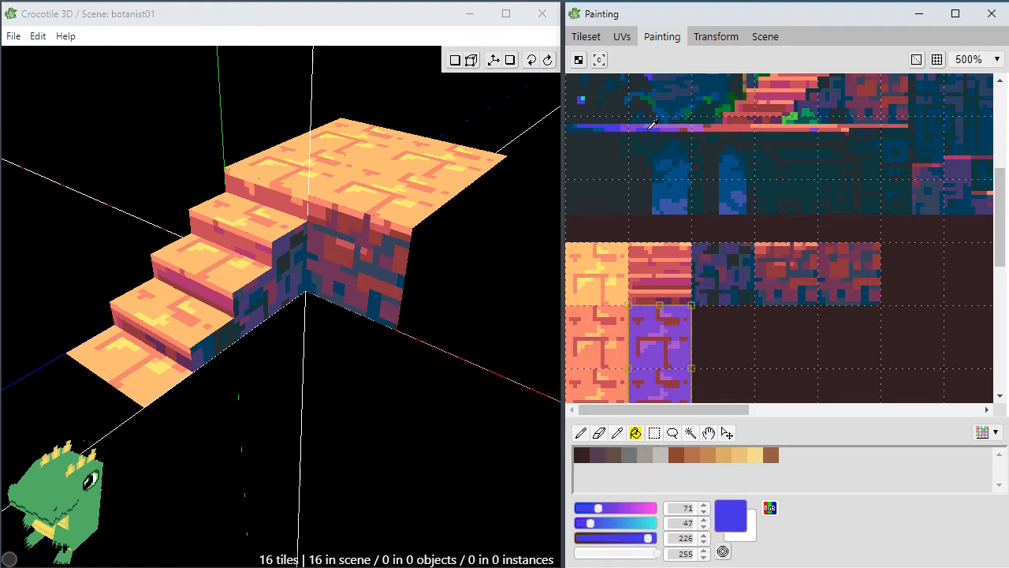
pyautogui.click(674, 327)
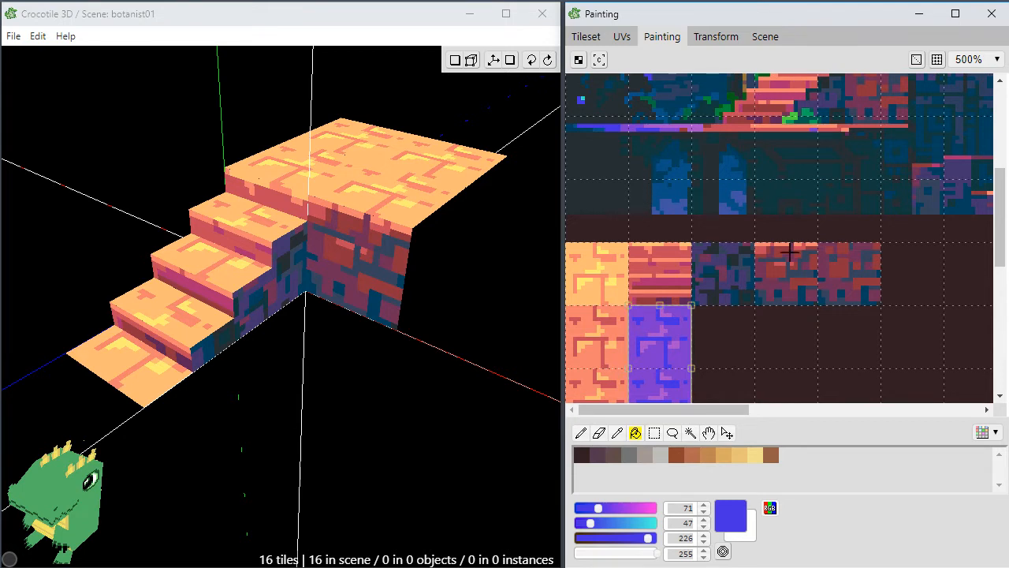
pyautogui.moveTo(1005, 193); pyautogui.dragTo(1005, 212)
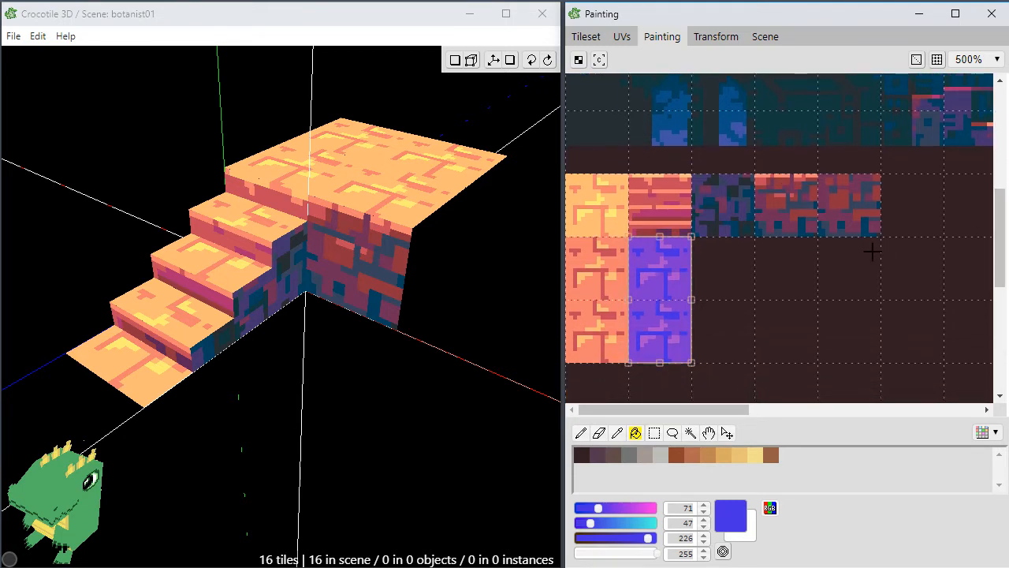
pyautogui.press('m')
pyautogui.click(731, 323)
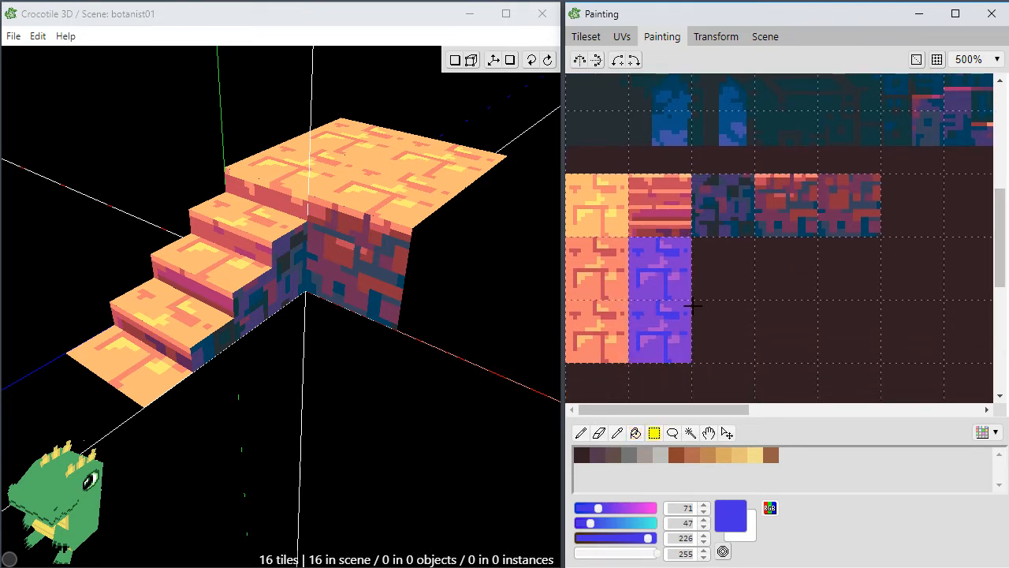
# Recolour the block's bottom-right tile with dark blue (0, 66, 94) cracks, a blue (71, 47, 226) base and purple (125, 57, 205) highlights.
pyautogui.moveTo(579, 354)
pyautogui.mouseDown()
pyautogui.moveTo(674, 354)
pyautogui.moveTo(708, 299)
pyautogui.mouseUp()
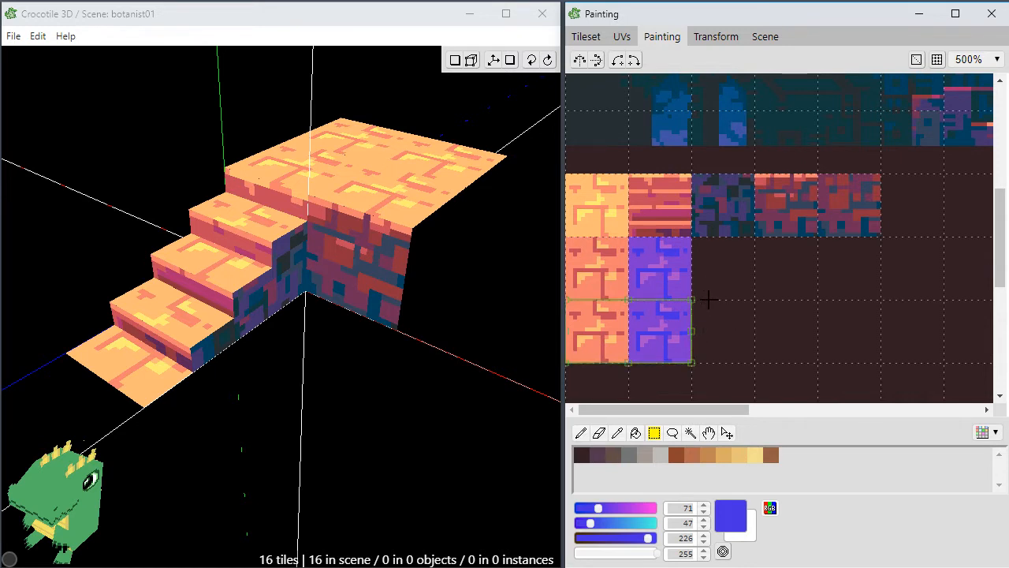
pyautogui.press('g')
pyautogui.moveTo(1001, 242); pyautogui.dragTo(1003, 220)
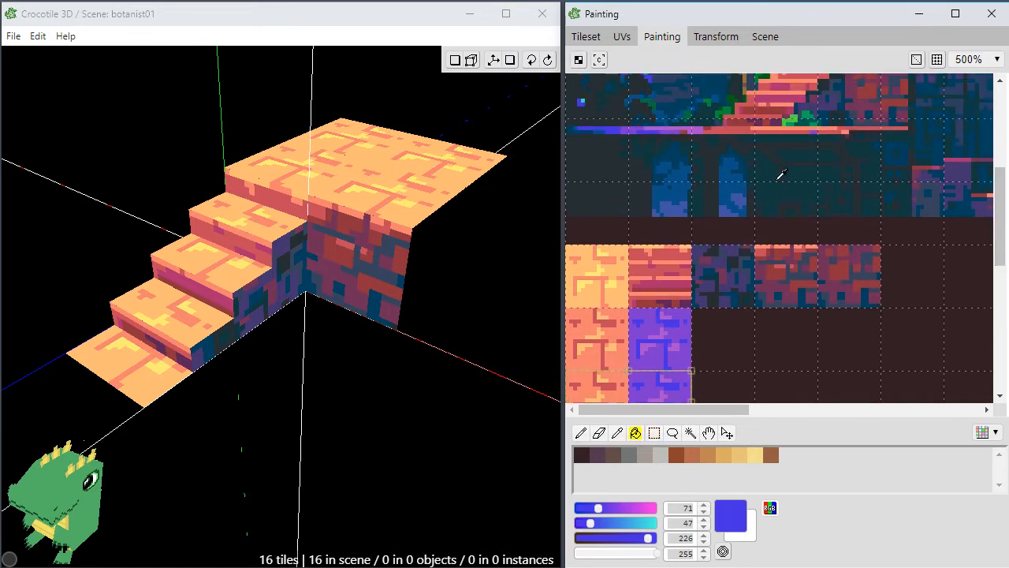
pyautogui.keyDown('alt'); pyautogui.click(579, 126); pyautogui.keyUp('alt')
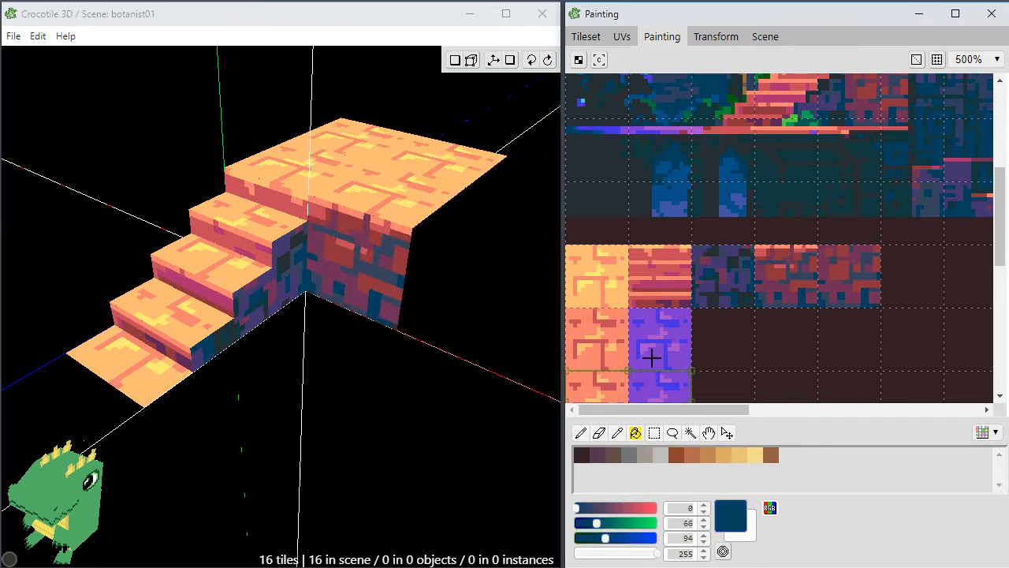
pyautogui.click(668, 383)
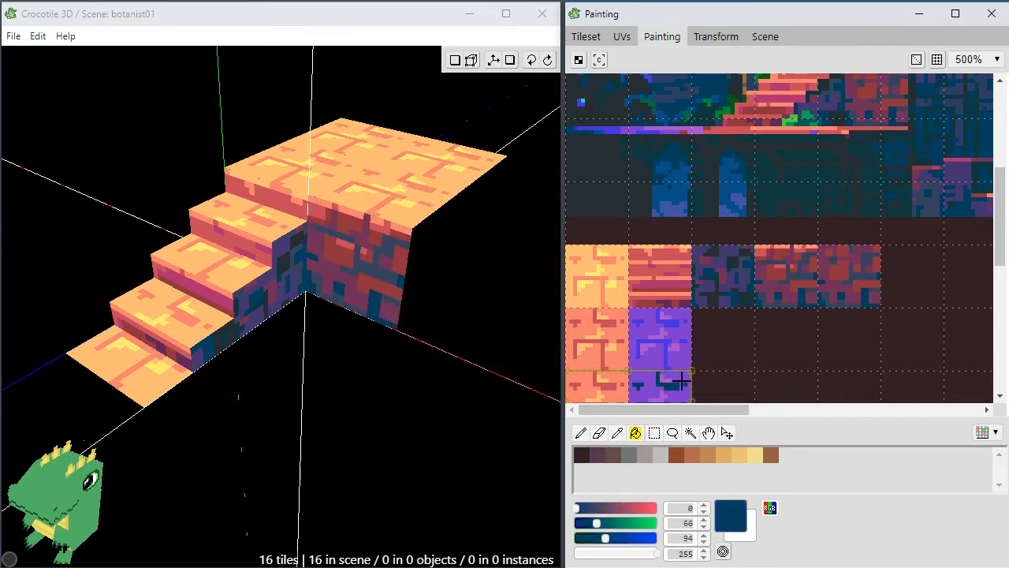
pyautogui.keyDown('alt'); pyautogui.click(611, 128); pyautogui.keyUp('alt')
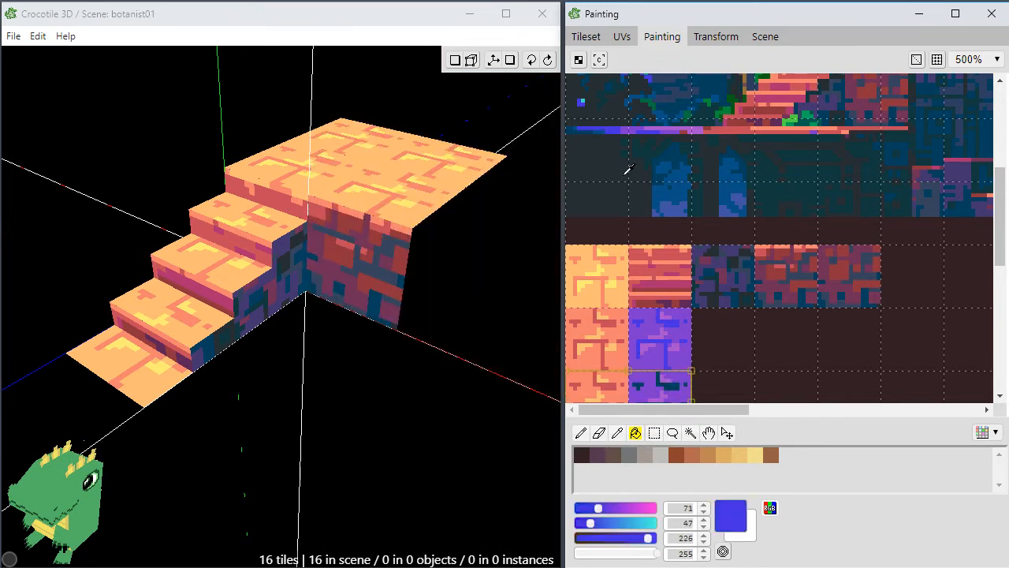
pyautogui.click(660, 367)
pyautogui.keyDown('alt'); pyautogui.click(629, 129); pyautogui.keyUp('alt')
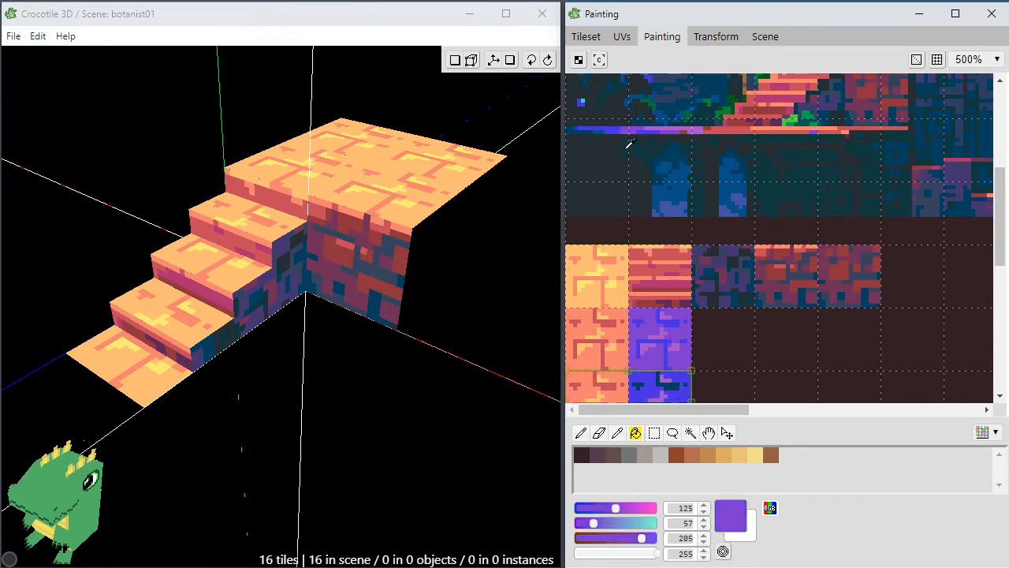
pyautogui.click(661, 381)
# Recolour the block's bottom-left tile with plum (112, 46, 87) cracks, a dark red (142, 50, 61) base and magenta (172, 46, 112) highlights.
pyautogui.scroll(-1, 748, 329)
pyautogui.scroll(1, 714, 328)
pyautogui.press('space')
pyautogui.moveTo(660, 355)
pyautogui.mouseDown()
pyautogui.moveTo(712, 310)
pyautogui.moveTo(746, 322)
pyautogui.mouseUp()
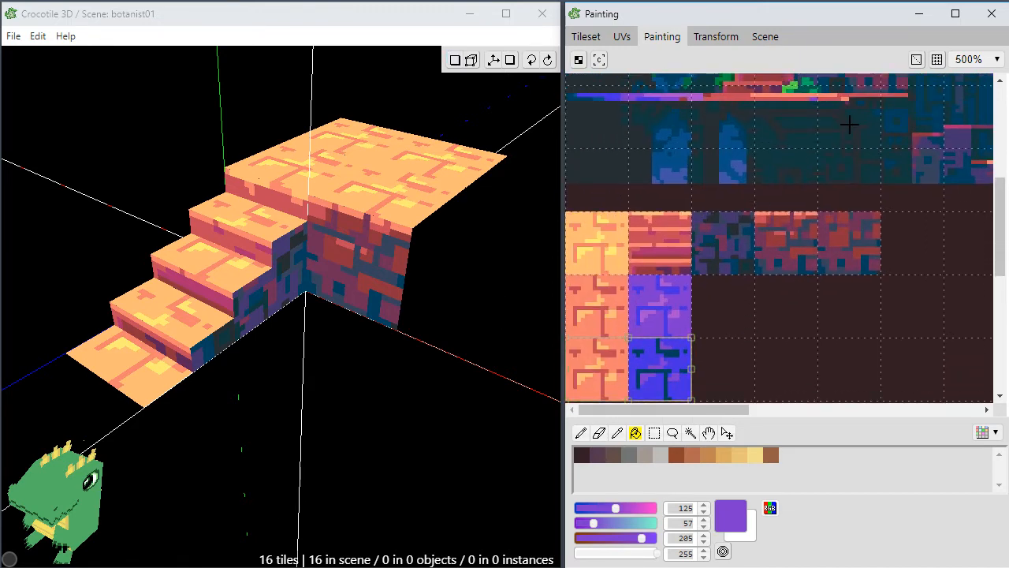
pyautogui.keyDown('alt'); pyautogui.click(938, 140); pyautogui.keyUp('alt')
pyautogui.click(611, 352)
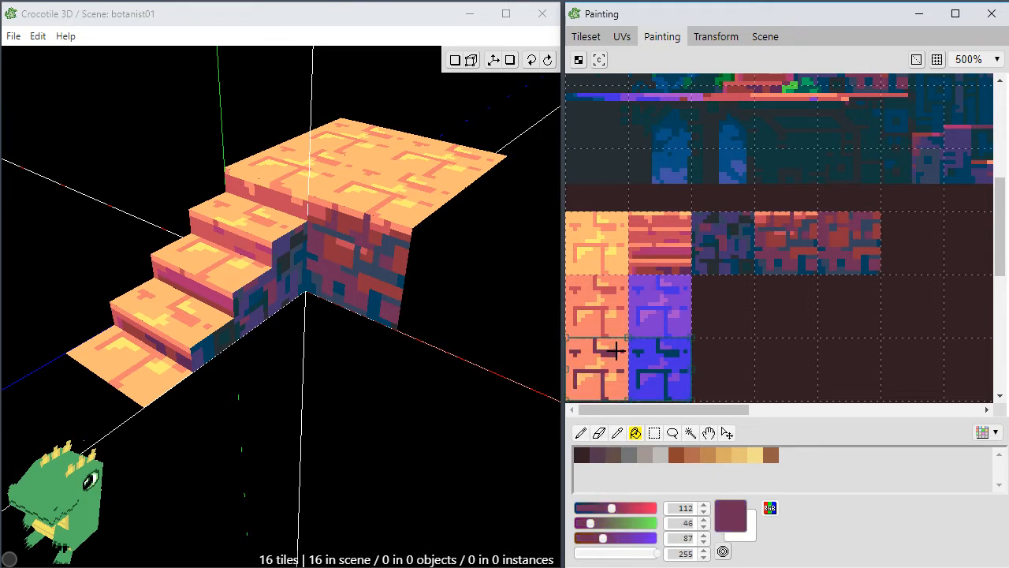
pyautogui.keyDown('alt'); pyautogui.click(970, 120); pyautogui.keyUp('alt')
pyautogui.click(612, 342)
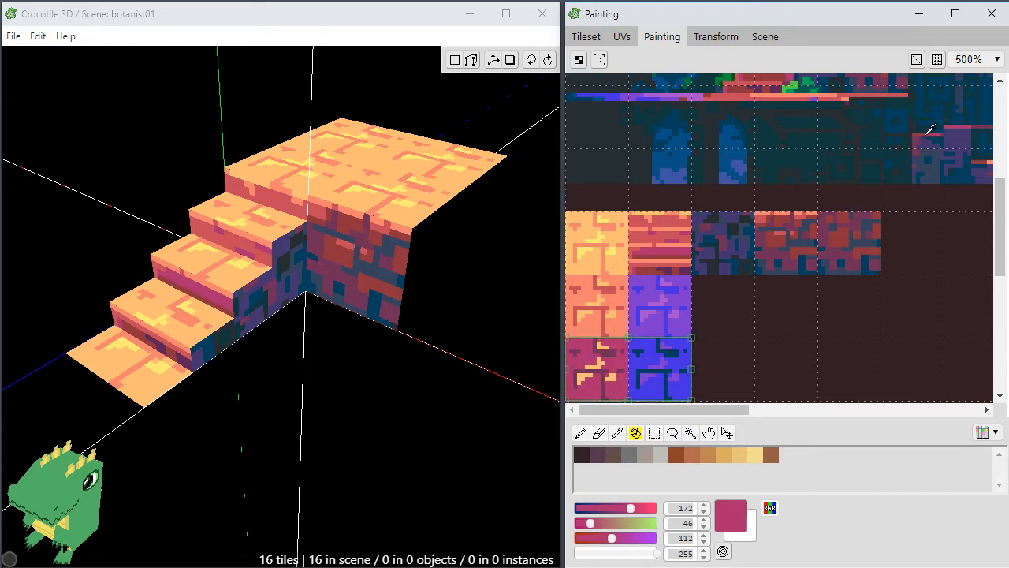
pyautogui.keyDown('alt'); pyautogui.click(928, 128); pyautogui.keyUp('alt')
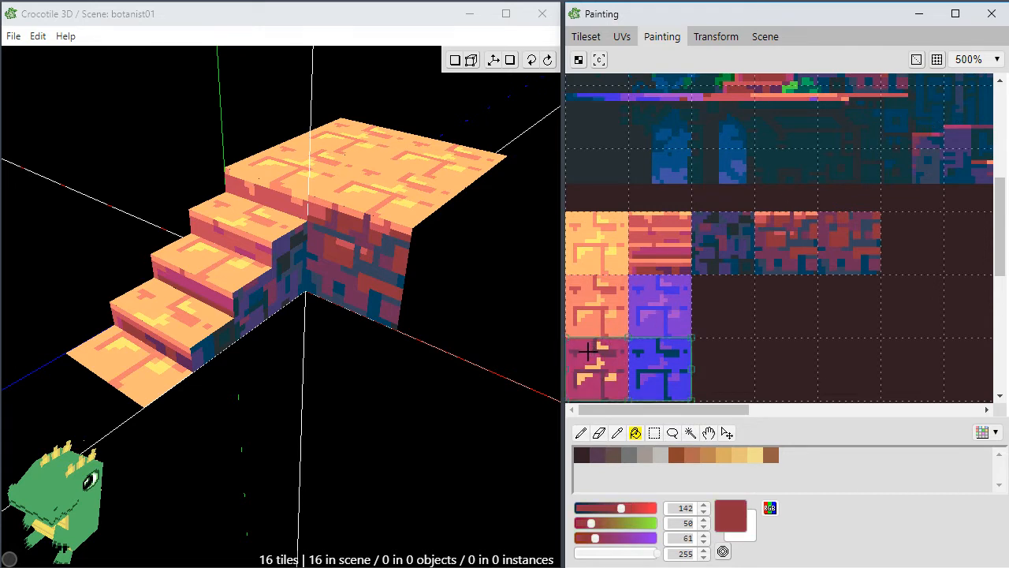
pyautogui.click(621, 358)
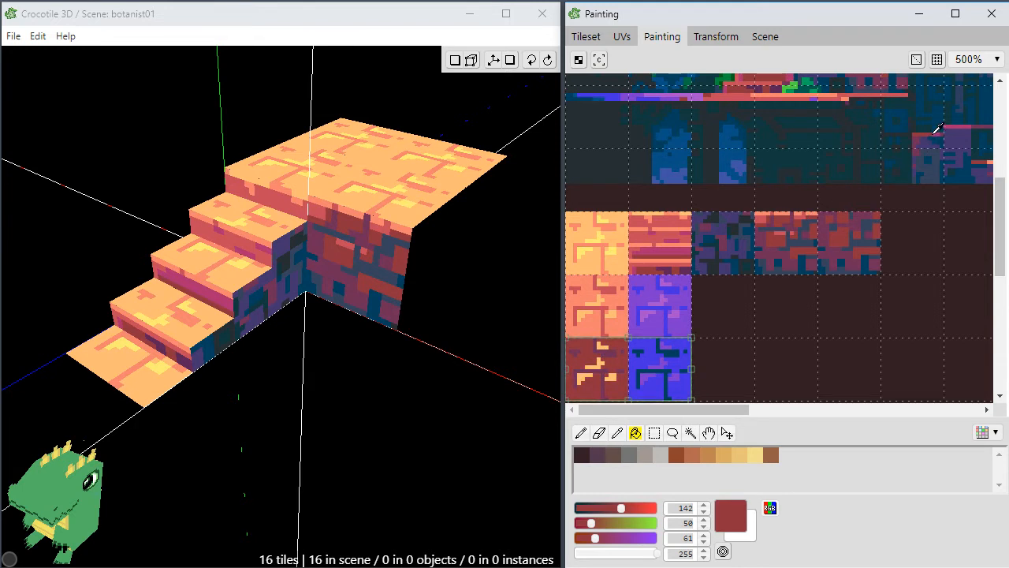
pyautogui.keyDown('alt'); pyautogui.click(938, 128); pyautogui.keyUp('alt')
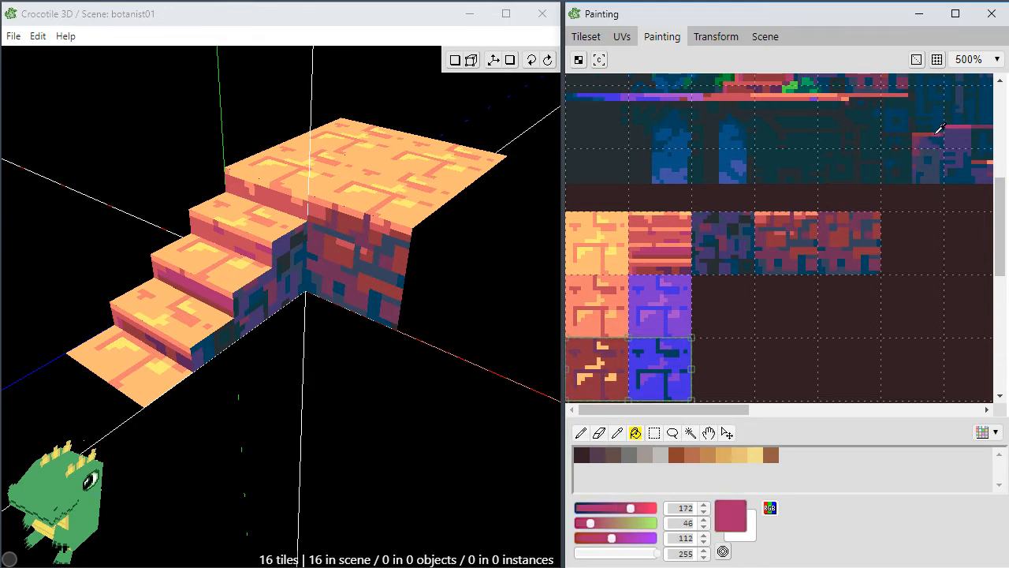
pyautogui.click(601, 345)
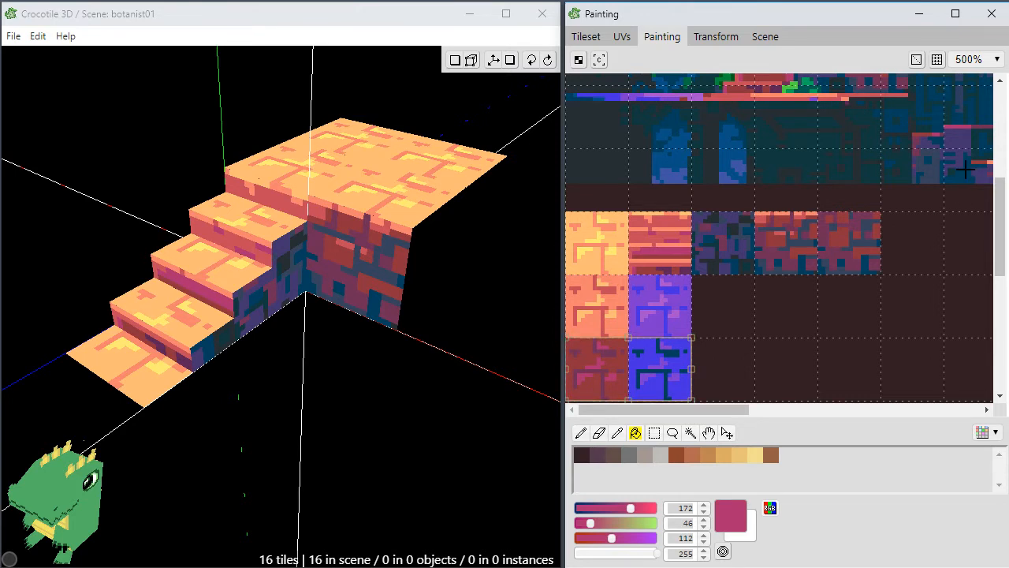
# Separate the two recoloured tile columns, moving both down one tile and the purple and blue column one tile to the right.
pyautogui.hotkey('ctrl', 'd')
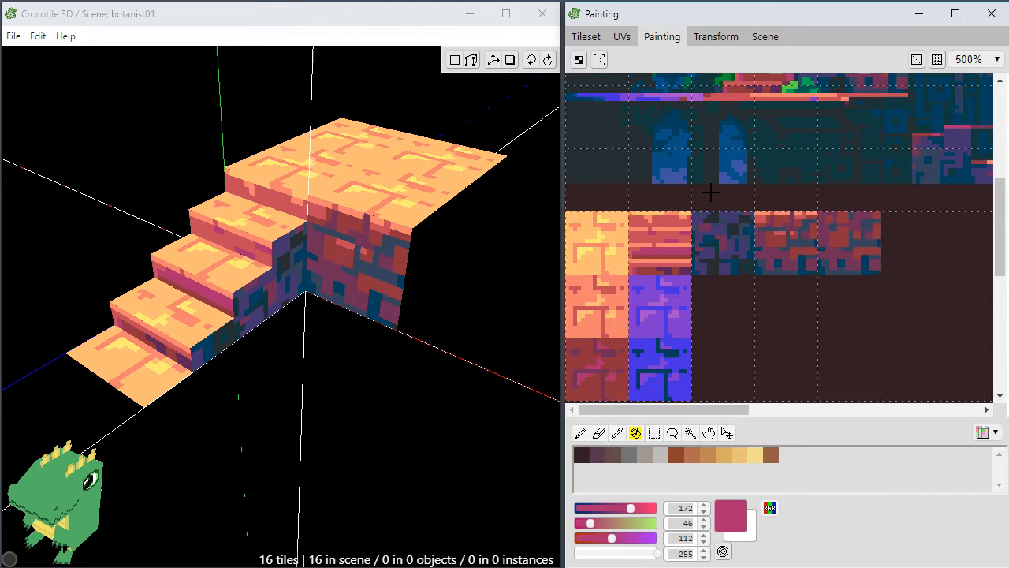
pyautogui.scroll(-3, 781, 284)
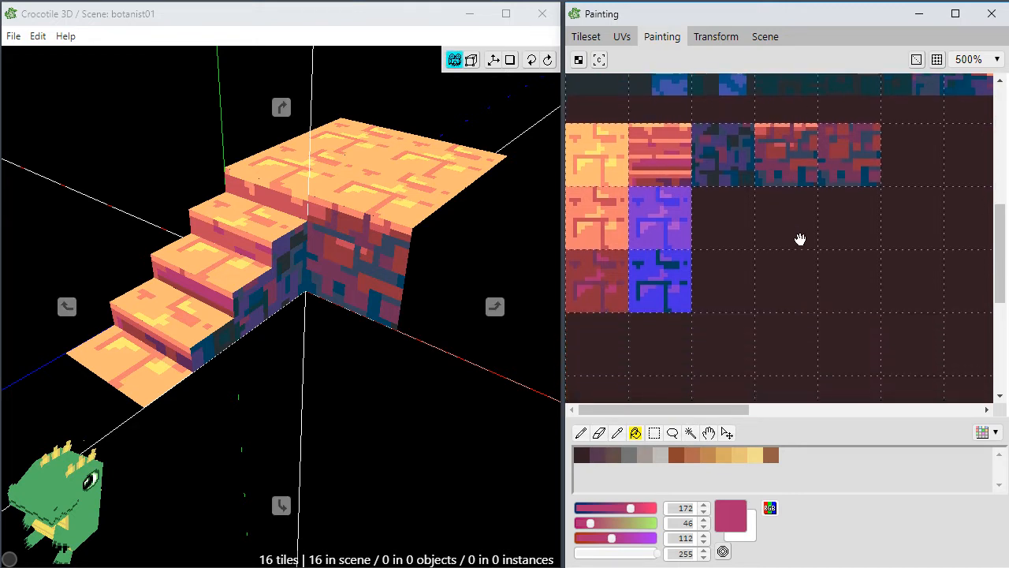
pyautogui.press('s')
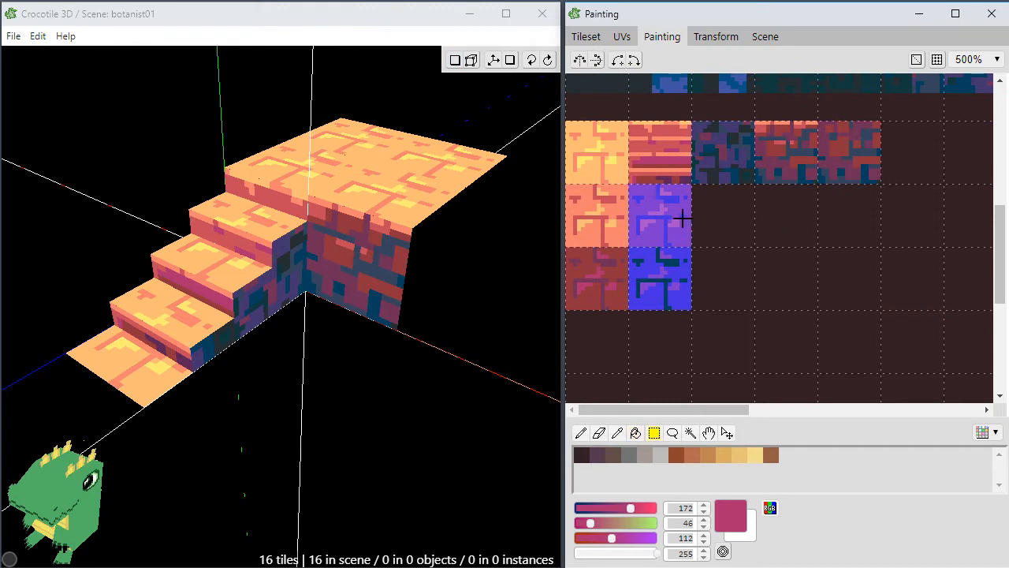
pyautogui.moveTo(670, 274); pyautogui.dragTo(714, 331)
pyautogui.click(676, 315)
pyautogui.moveTo(572, 190); pyautogui.dragTo(603, 318)
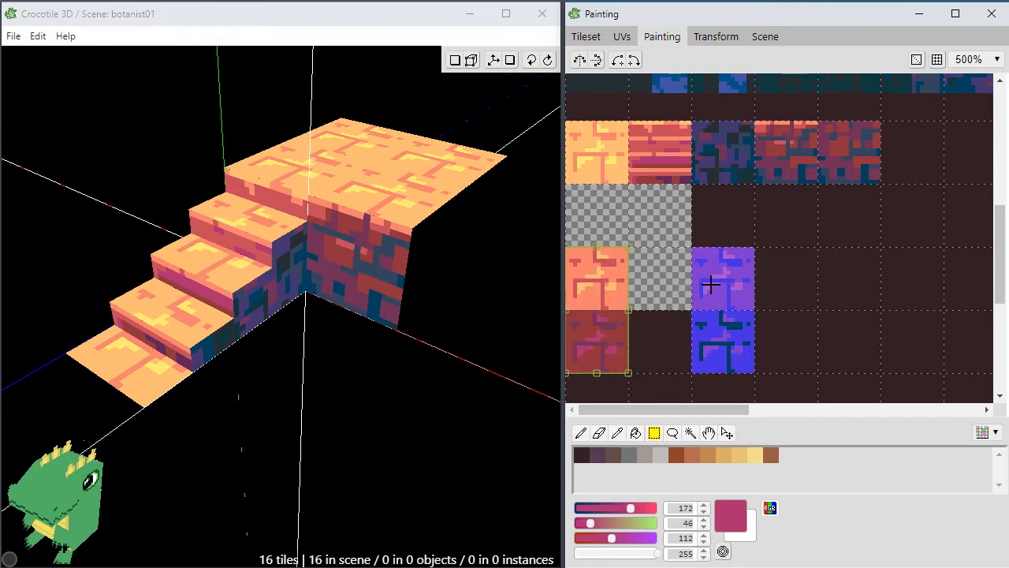
pyautogui.click(683, 298)
pyautogui.press('space')
pyautogui.moveTo(665, 345); pyautogui.dragTo(671, 250)
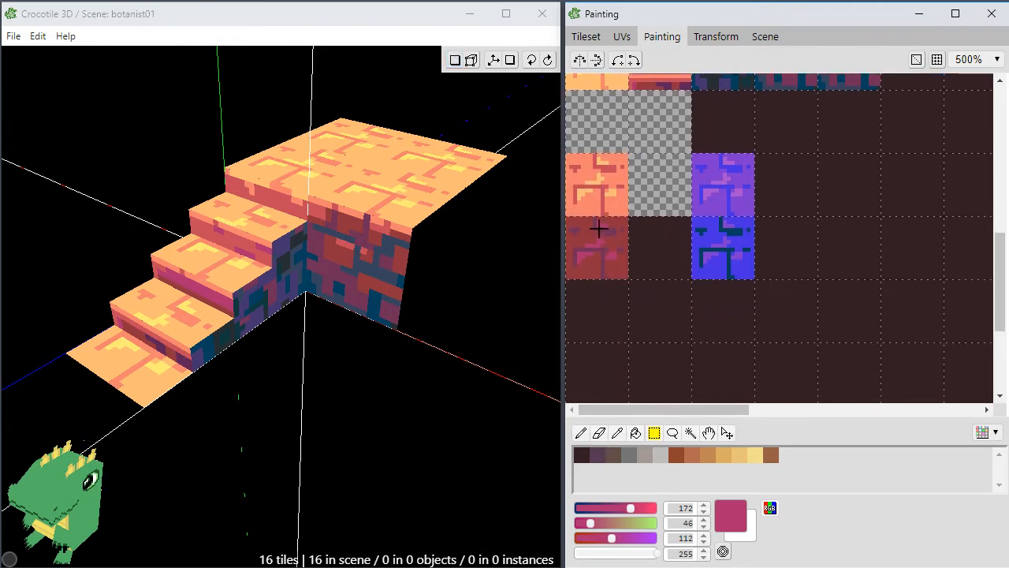
# Move the dark red and blue tile row down one tile, away from the salmon and purple row.
pyautogui.moveTo(571, 220); pyautogui.dragTo(754, 279)
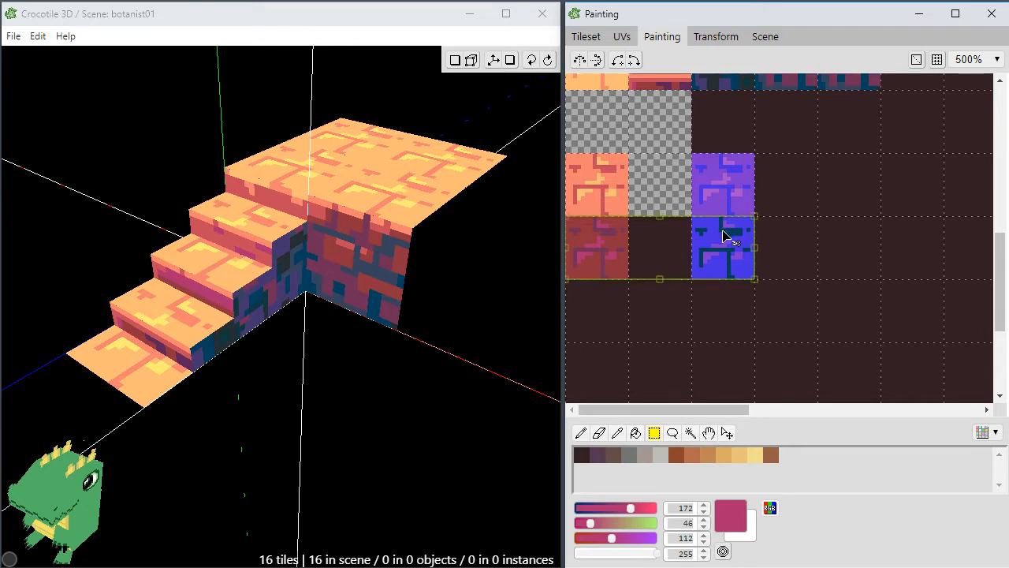
pyautogui.moveTo(728, 234); pyautogui.dragTo(720, 301)
pyautogui.click(845, 232)
# Fill the transparent gaps around the moved tiles with the dark background colour (51, 31, 36).
pyautogui.press('f')
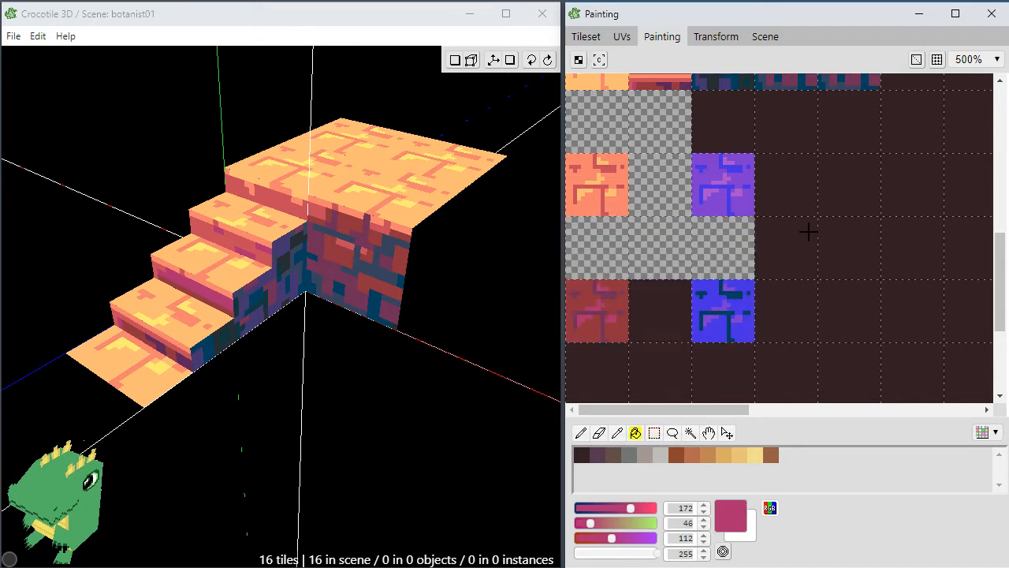
pyautogui.keyDown('alt'); pyautogui.click(776, 251); pyautogui.keyUp('alt')
pyautogui.click(734, 257)
pyautogui.press('space')
pyautogui.moveTo(646, 160); pyautogui.dragTo(703, 205)
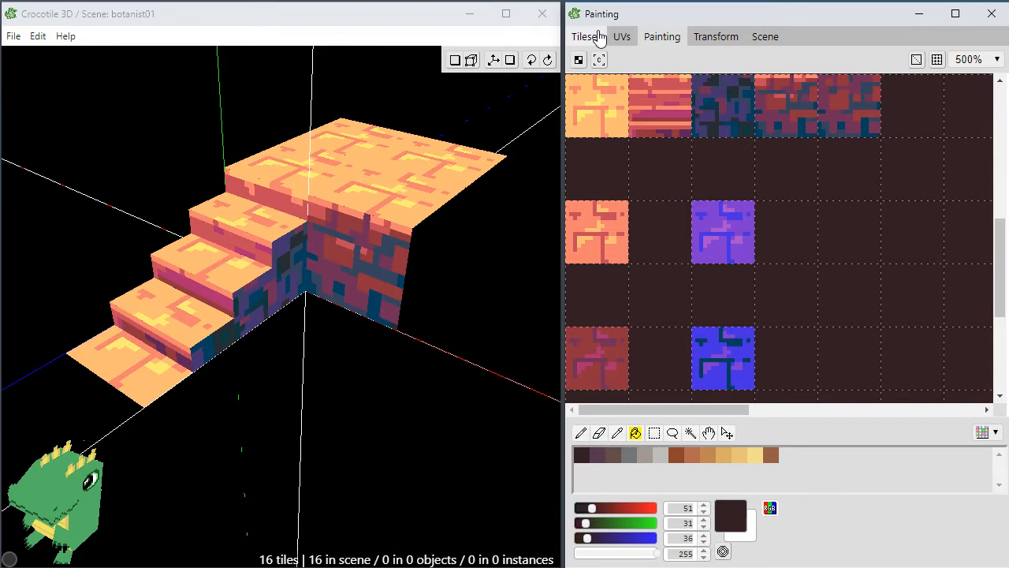
# Place two salmon floor tiles on the ground beside the stairs, running out from the stone wall.
pyautogui.click(587, 37)
pyautogui.click(580, 309)
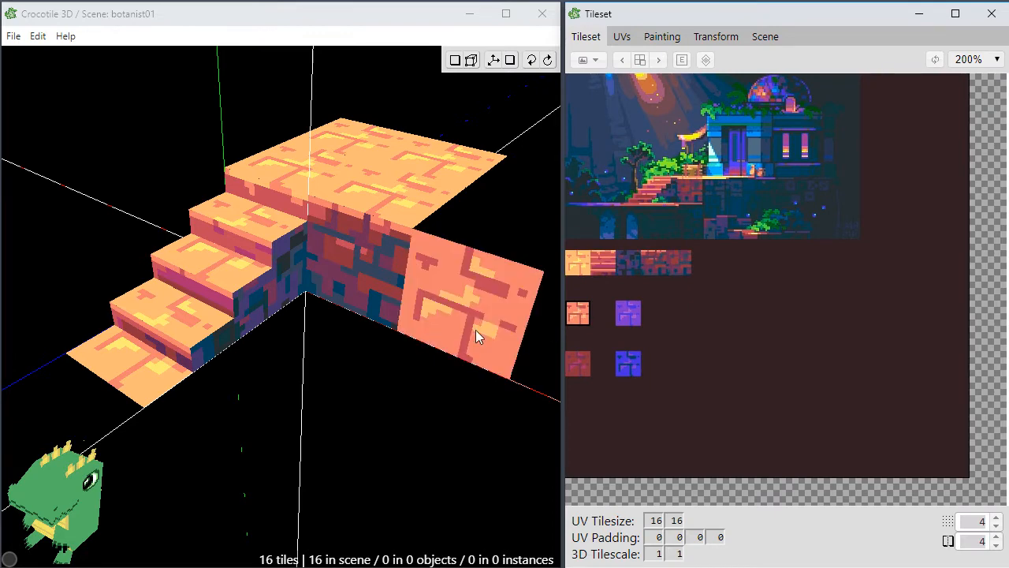
pyautogui.press('space')
pyautogui.moveTo(330, 338)
pyautogui.mouseDown(button='right')
pyautogui.moveTo(324, 365)
pyautogui.moveTo(323, 331)
pyautogui.mouseUp(button='right')
pyautogui.press('space')
pyautogui.moveTo(327, 305); pyautogui.dragTo(288, 378)
pyautogui.moveTo(299, 451); pyautogui.dragTo(346, 321, button='middle')
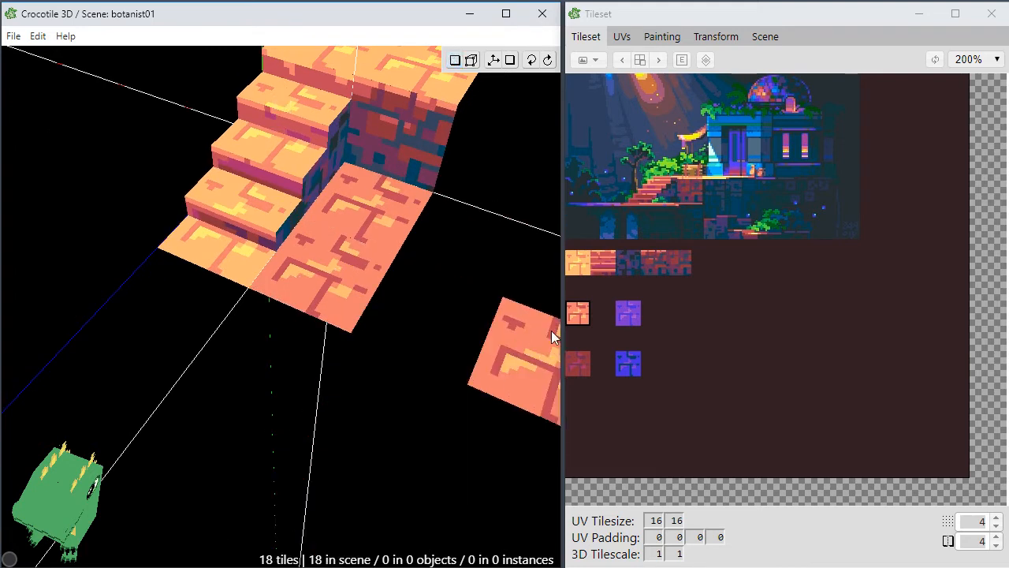
# Try the purple tile variant on the ground in the corner between the stairs and the stone wall.
pyautogui.click(628, 313)
pyautogui.click(578, 363)
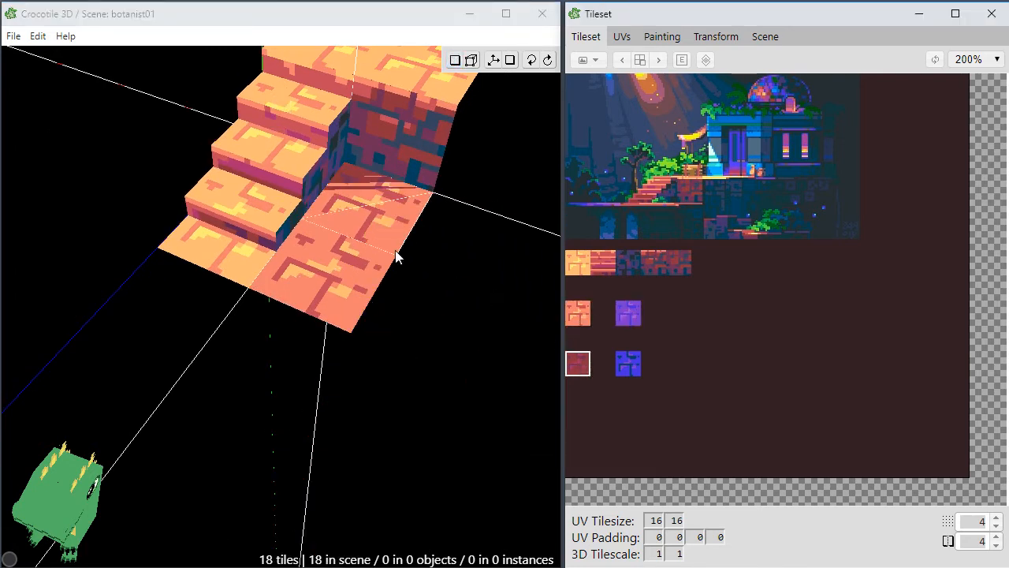
pyautogui.click(632, 318)
pyautogui.click(371, 216)
pyautogui.press('space')
pyautogui.moveTo(366, 403); pyautogui.dragTo(296, 398)
pyautogui.press('space')
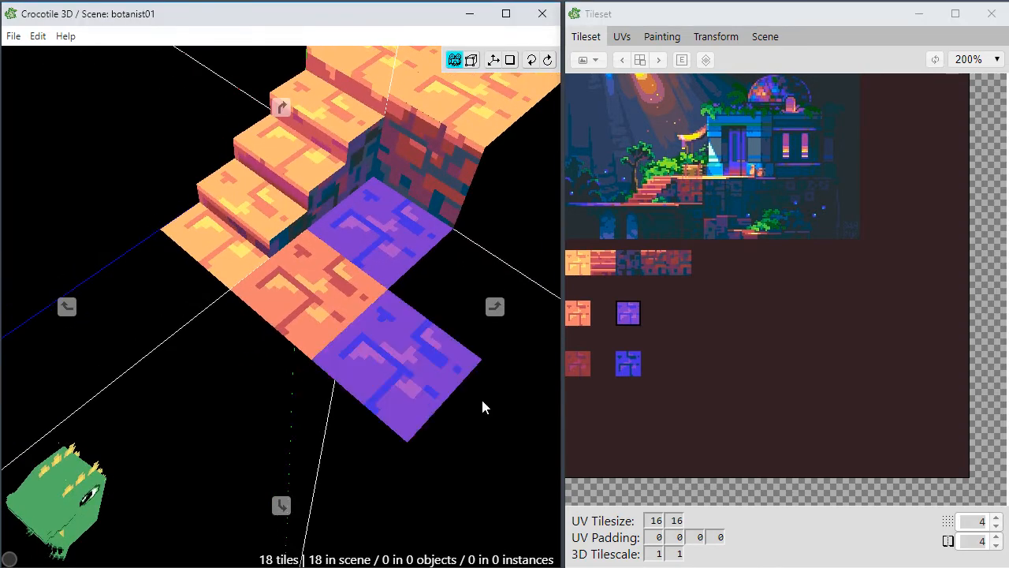
# Place the dark red tile variant on the ground in the corner between the stairs and the stone wall.
pyautogui.click(578, 364)
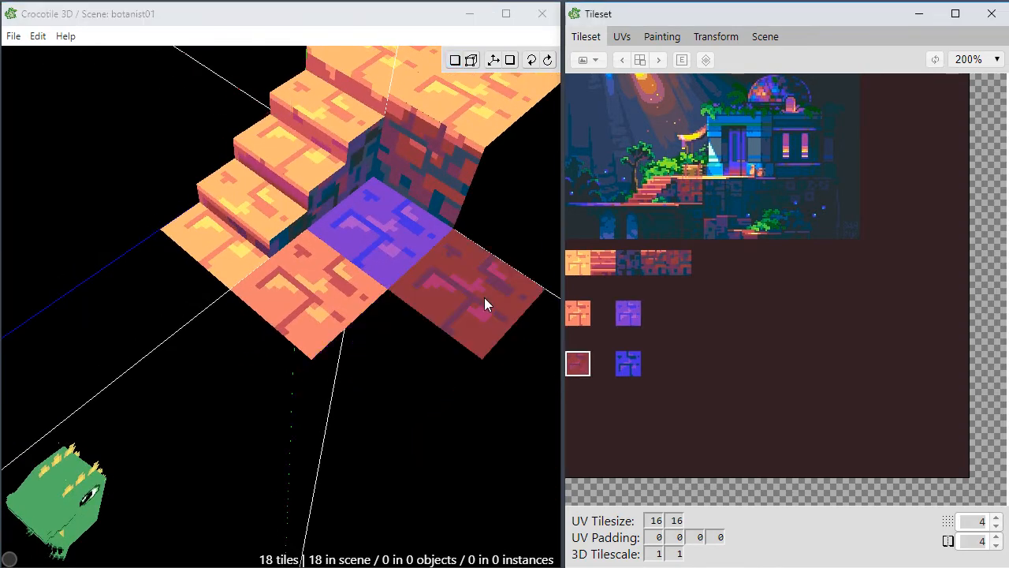
pyautogui.click(401, 250)
pyautogui.press('space')
pyautogui.moveTo(406, 359); pyautogui.dragTo(446, 321, button='right')
pyautogui.press('space')
# Add two salmon floor tiles in front of the bottom of the stairs.
pyautogui.click(578, 313)
pyautogui.click(225, 288)
pyautogui.click(252, 231)
# Border the salmon floor with purple tiles, two along its front edge and two along its outer side.
pyautogui.click(628, 313)
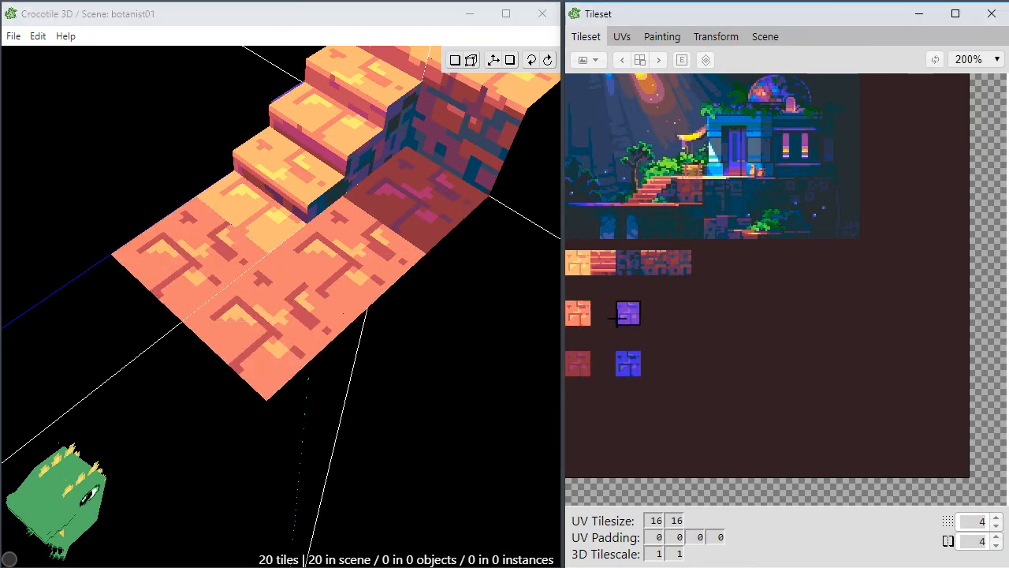
pyautogui.click(153, 319)
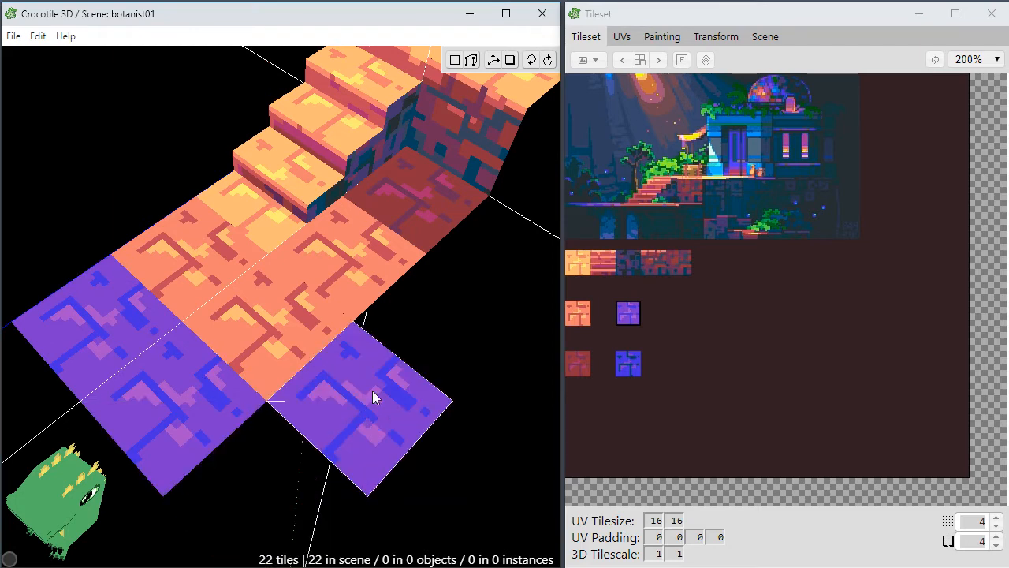
pyautogui.click(371, 399)
pyautogui.click(439, 327)
# Place the blue tile variant in the floor's outer front corner and inspect the colour transition.
pyautogui.click(626, 363)
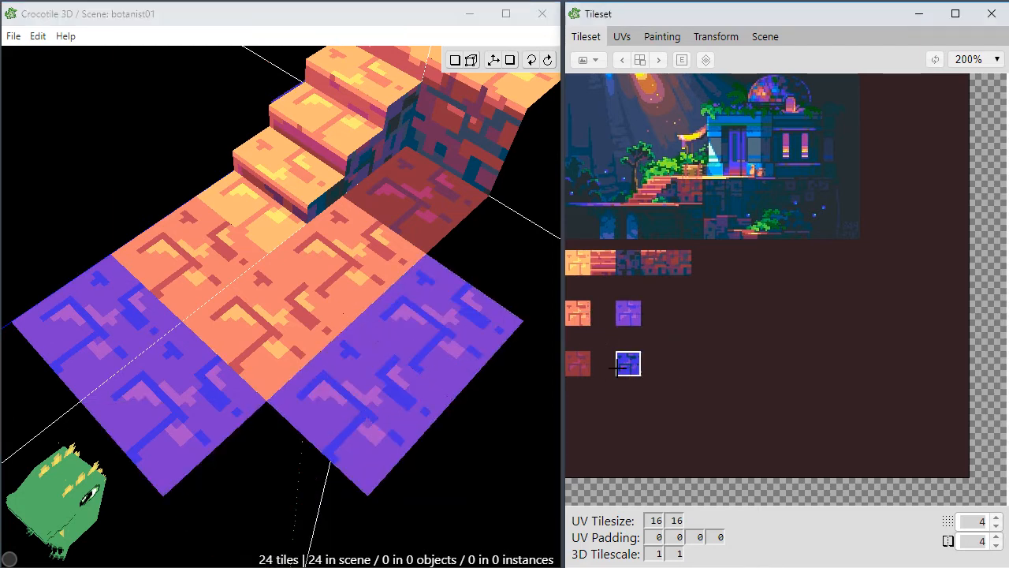
pyautogui.click(302, 464)
pyautogui.press('space')
pyautogui.scroll(-3, 317, 426)
pyautogui.press('space')
pyautogui.moveTo(394, 432)
pyautogui.mouseDown()
pyautogui.moveTo(335, 379)
pyautogui.moveTo(406, 416)
pyautogui.mouseUp()
pyautogui.press('space')
pyautogui.moveTo(383, 373); pyautogui.dragTo(347, 353)
pyautogui.press('space')
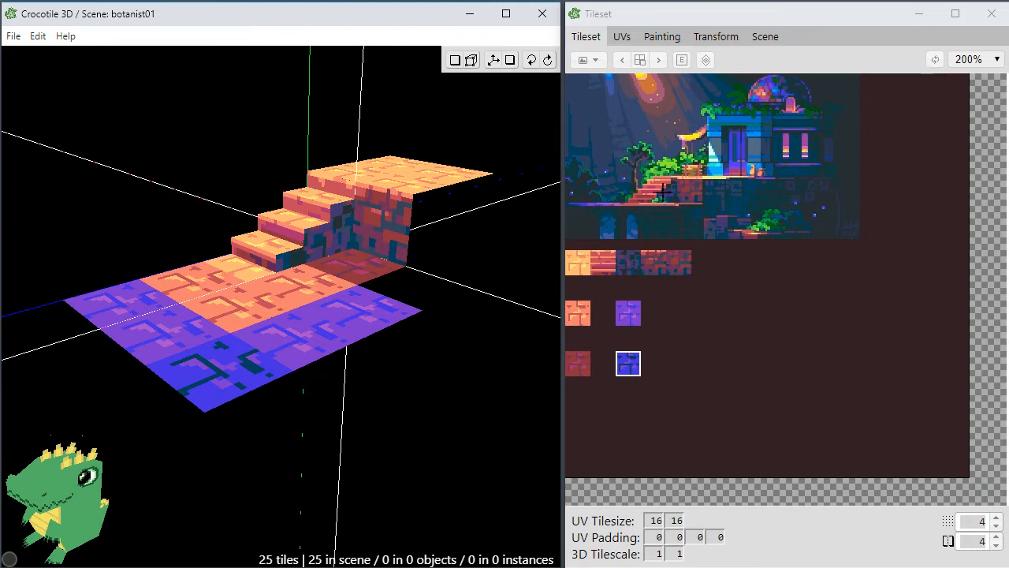
# Examine the artwork's staircase and house, and compare their lighting with the floor from several angles.
pyautogui.scroll(1, 612, 187)
pyautogui.press('space')
pyautogui.click(607, 190)
pyautogui.press('space')
pyautogui.moveTo(614, 193); pyautogui.dragTo(796, 335)
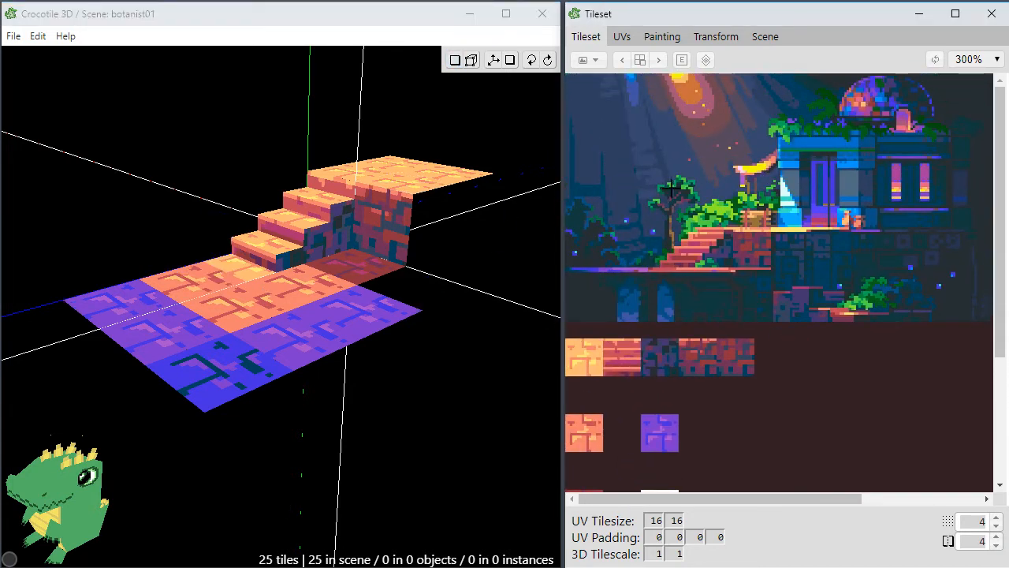
pyautogui.press('space')
pyautogui.click(439, 378)
pyautogui.press('space')
pyautogui.moveTo(327, 396); pyautogui.dragTo(272, 395)
pyautogui.press('space')
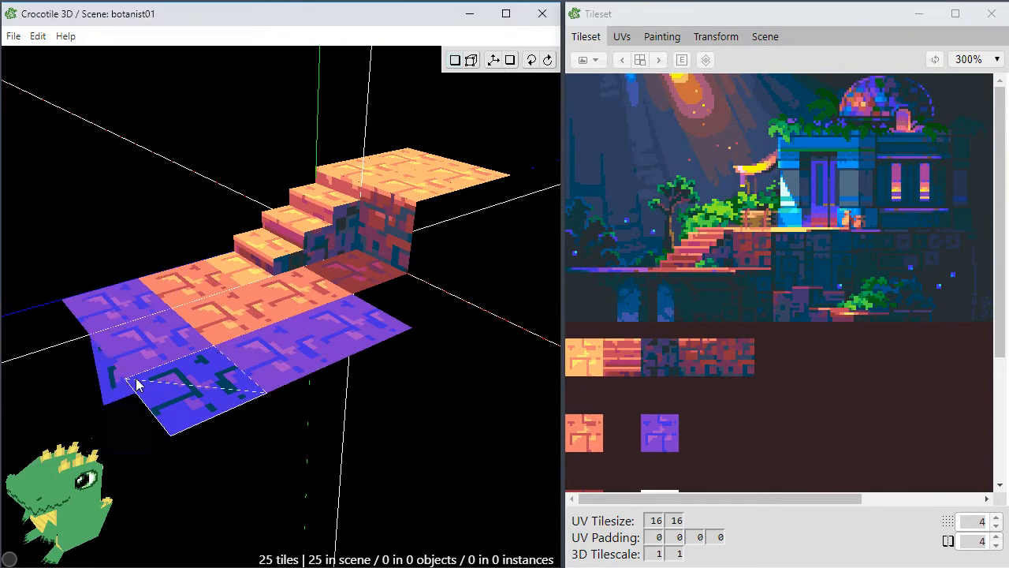
pyautogui.press('space')
pyautogui.moveTo(260, 355); pyautogui.dragTo(270, 332)
pyautogui.press('space')
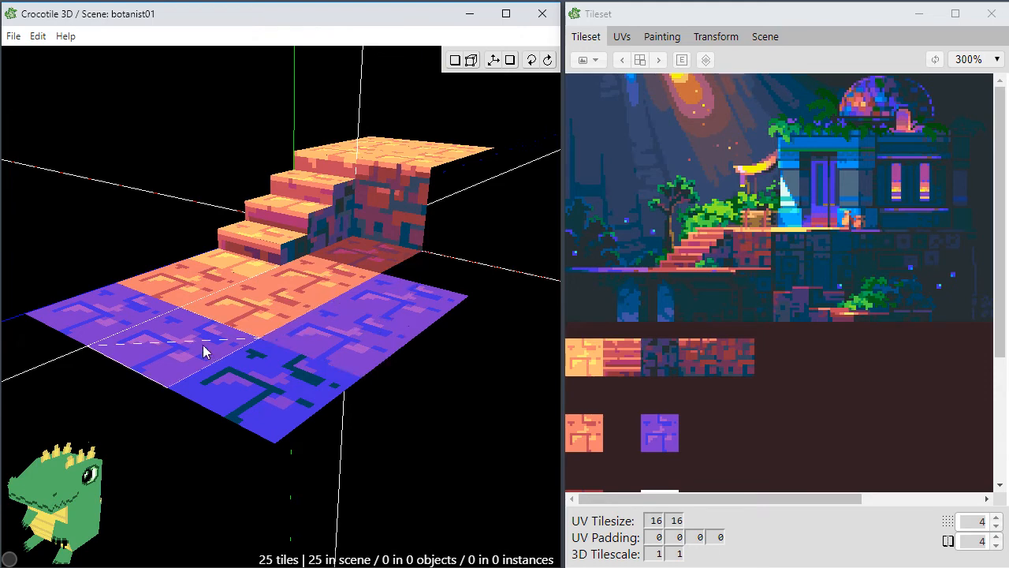
# Examine the tileset's layout and the empty space around the floor tile variants.
pyautogui.moveTo(1002, 276); pyautogui.dragTo(1005, 321)
pyautogui.scroll(1, 691, 360)
pyautogui.scroll(1, 691, 359)
pyautogui.click(668, 380)
pyautogui.press('space')
pyautogui.moveTo(655, 408); pyautogui.dragTo(935, 331)
pyautogui.press('space')
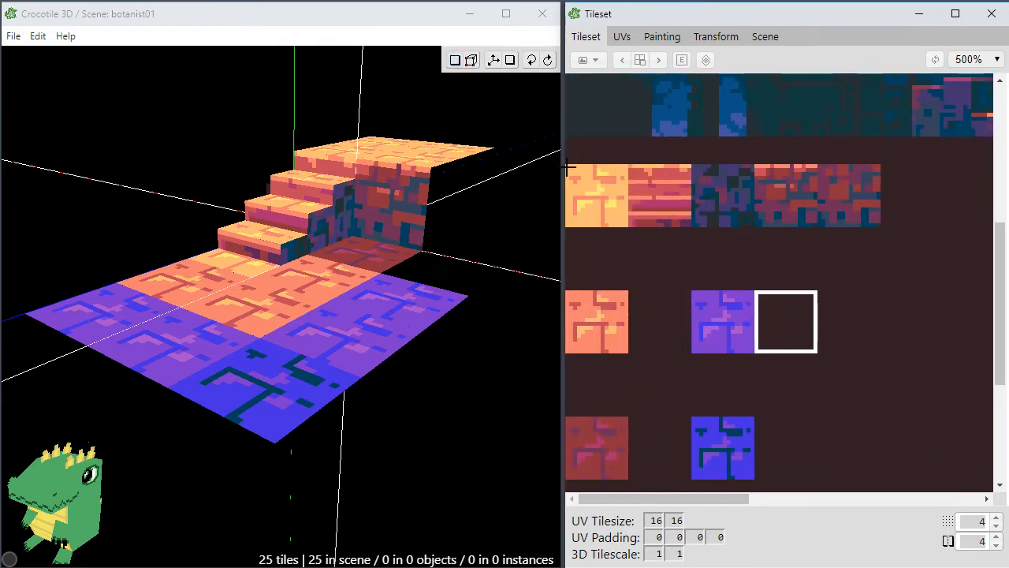
pyautogui.moveTo(569, 167); pyautogui.dragTo(862, 434)
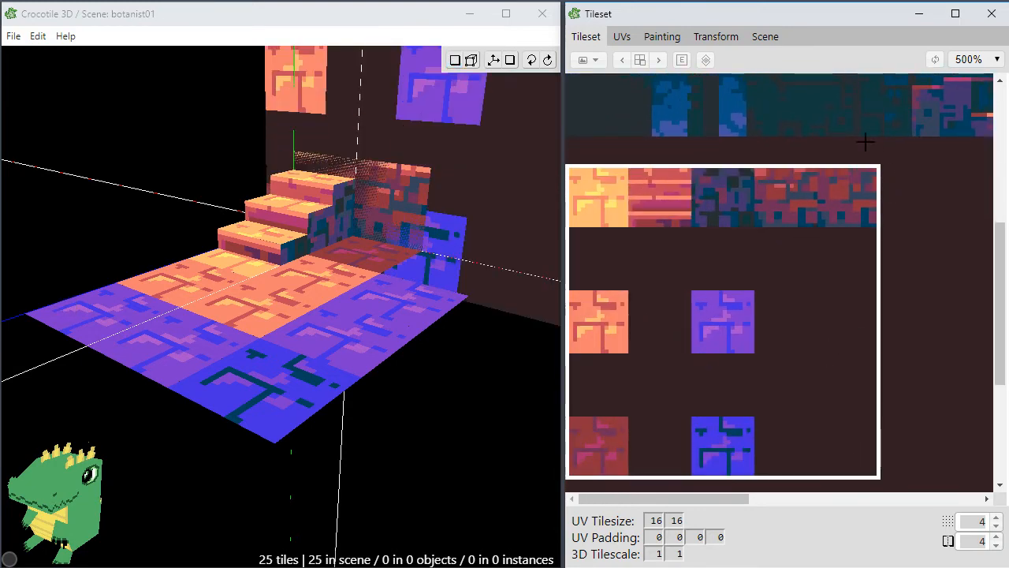
pyautogui.scroll(-4, 841, 134)
pyautogui.moveTo(568, 73); pyautogui.dragTo(856, 363)
pyautogui.scroll(4, 623, 213)
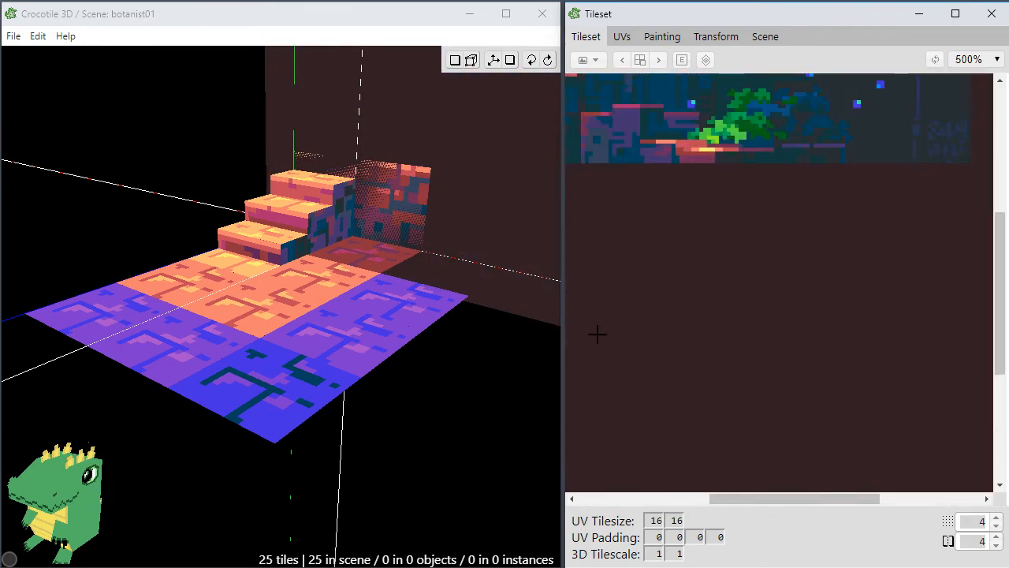
pyautogui.scroll(-3, 654, 79)
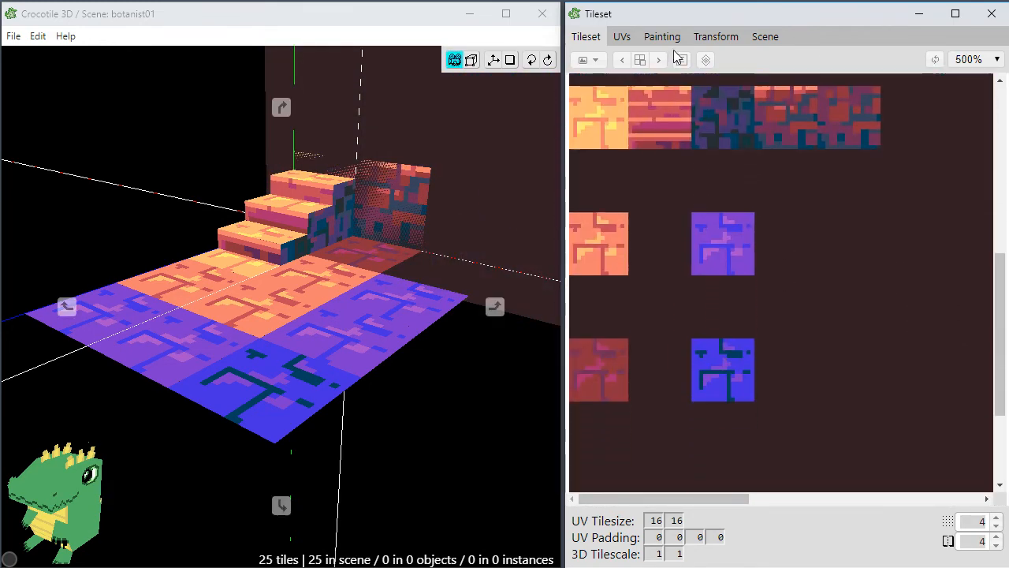
# Open the tileset for painting with the four recoloured floor tiles in view.
pyautogui.click(674, 36)
pyautogui.press('space')
pyautogui.moveTo(669, 286); pyautogui.dragTo(669, 241)
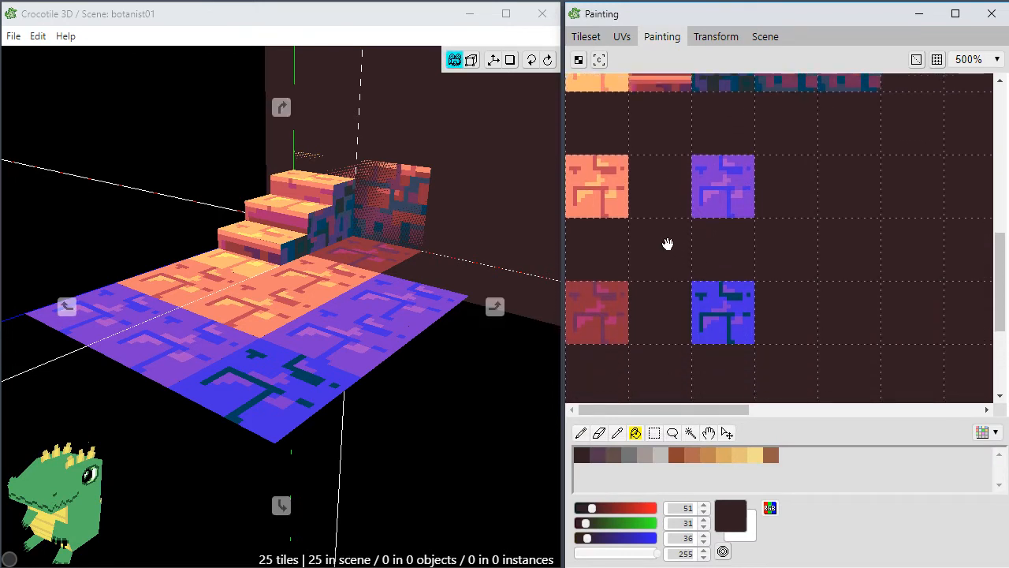
# Duplicate the salmon floor tile into the empty cell directly below it in the tileset, using the rectangular selection.
pyautogui.press('m')
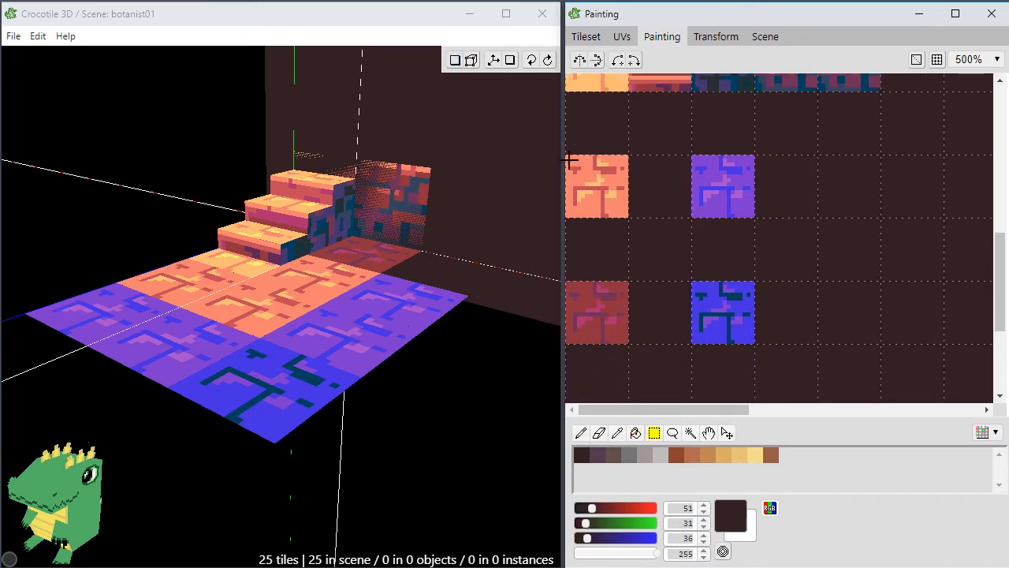
pyautogui.press('space')
pyautogui.moveTo(604, 135); pyautogui.dragTo(636, 144)
pyautogui.moveTo(579, 178); pyautogui.dragTo(628, 223)
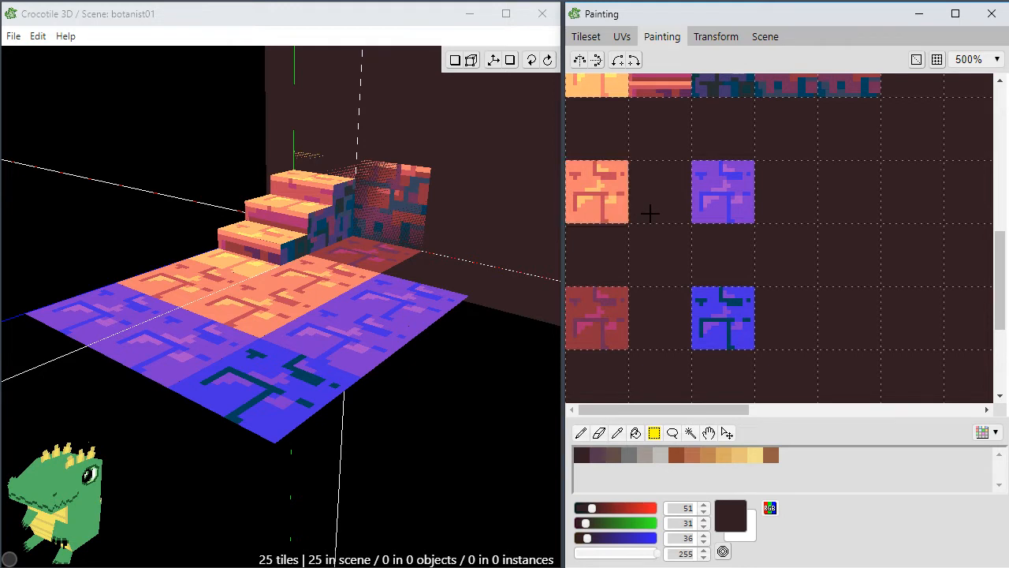
pyautogui.moveTo(614, 202); pyautogui.dragTo(601, 271)
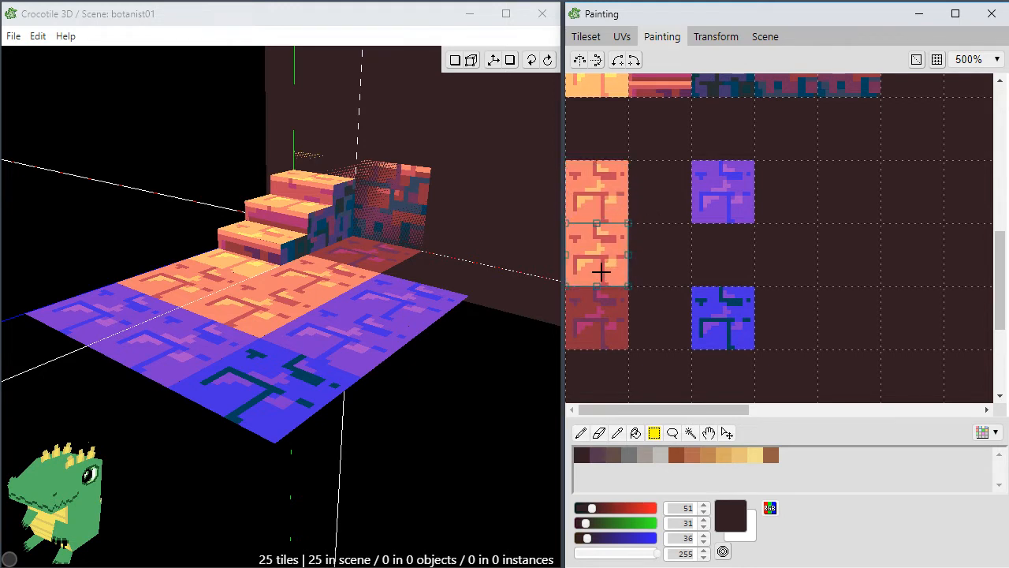
pyautogui.click(647, 272)
# Duplicate the purple floor tile into the empty cell between it and the blue tile.
pyautogui.moveTo(698, 168); pyautogui.dragTo(756, 229)
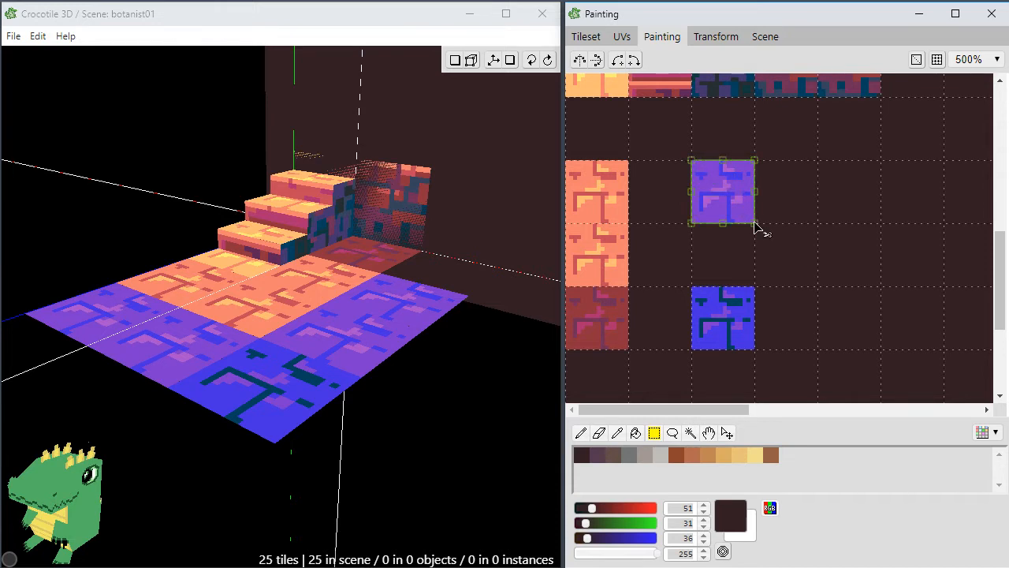
pyautogui.moveTo(717, 198); pyautogui.dragTo(718, 267)
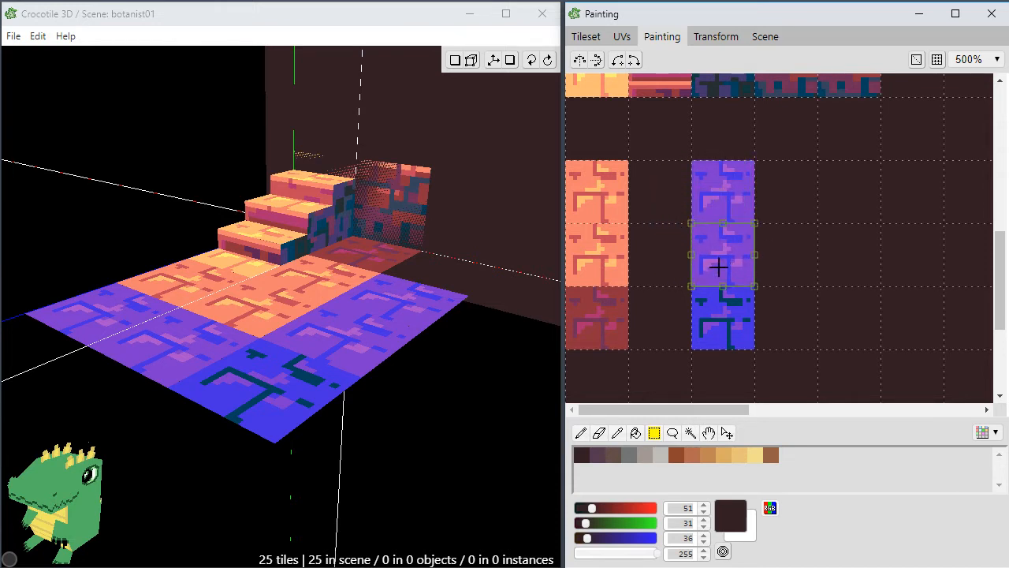
pyautogui.click(661, 256)
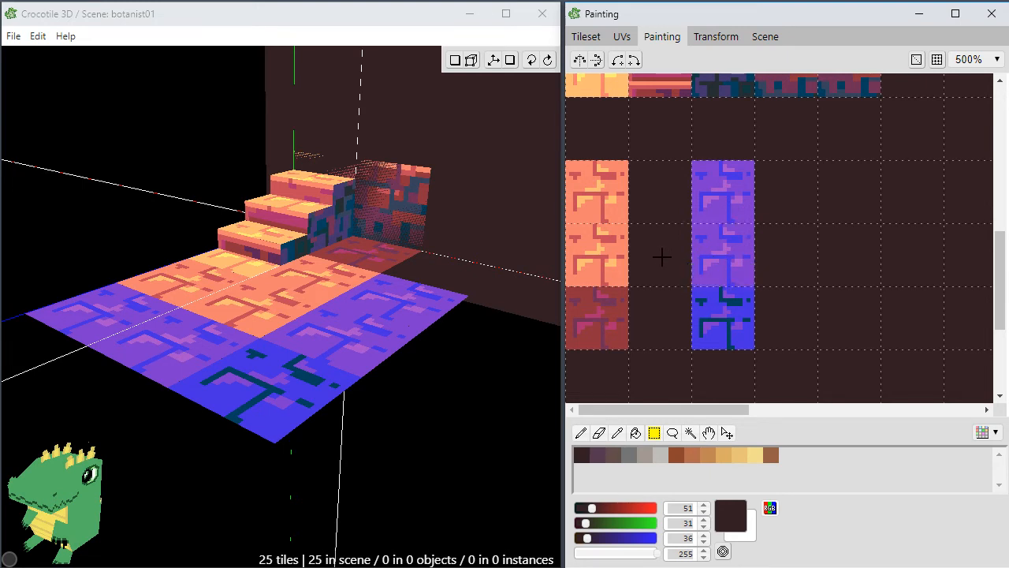
# Copy the dark red tile and the two salmon tiles into the neighbouring middle column to complete the 3x3 block.
pyautogui.moveTo(627, 290); pyautogui.dragTo(661, 319)
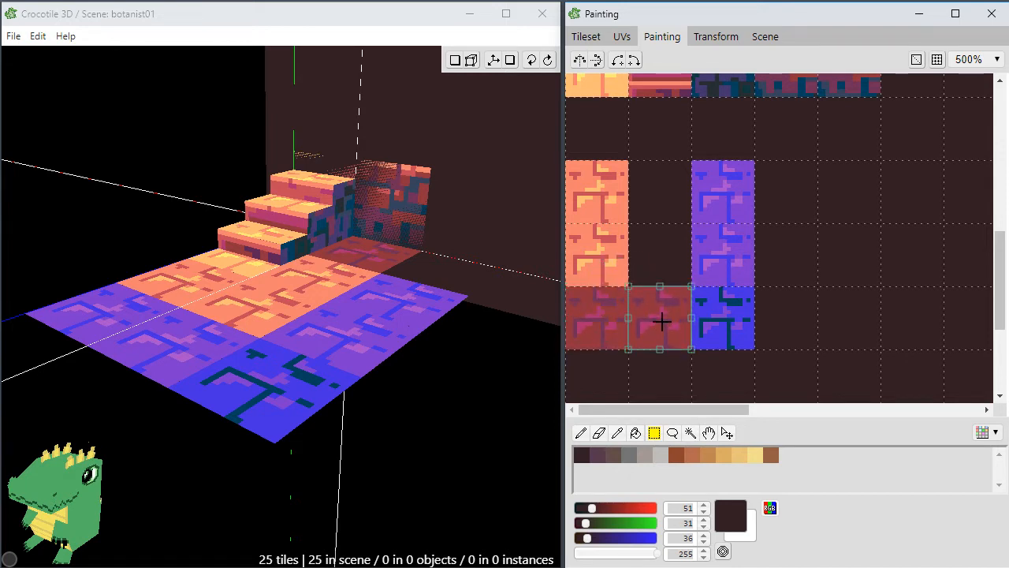
pyautogui.click(666, 272)
pyautogui.moveTo(603, 254); pyautogui.dragTo(568, 284)
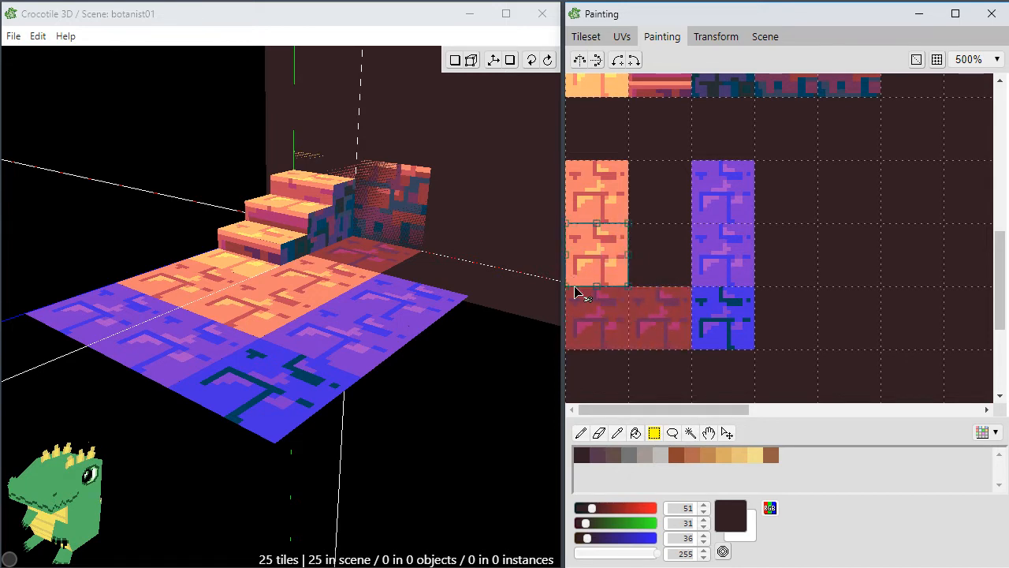
pyautogui.moveTo(620, 247); pyautogui.dragTo(658, 191)
pyautogui.click(715, 211)
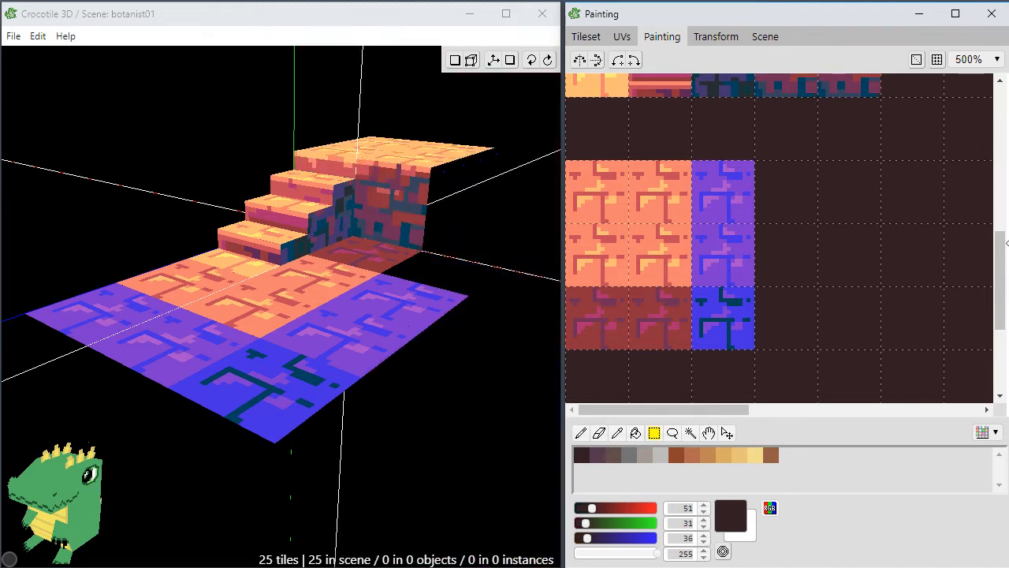
# With the pencil and magenta (172, 46, 112) sampled from the dark red tile, paint a patch on the centre tile's right edge.
pyautogui.moveTo(998, 273); pyautogui.dragTo(997, 275)
pyautogui.scroll(1, 676, 282)
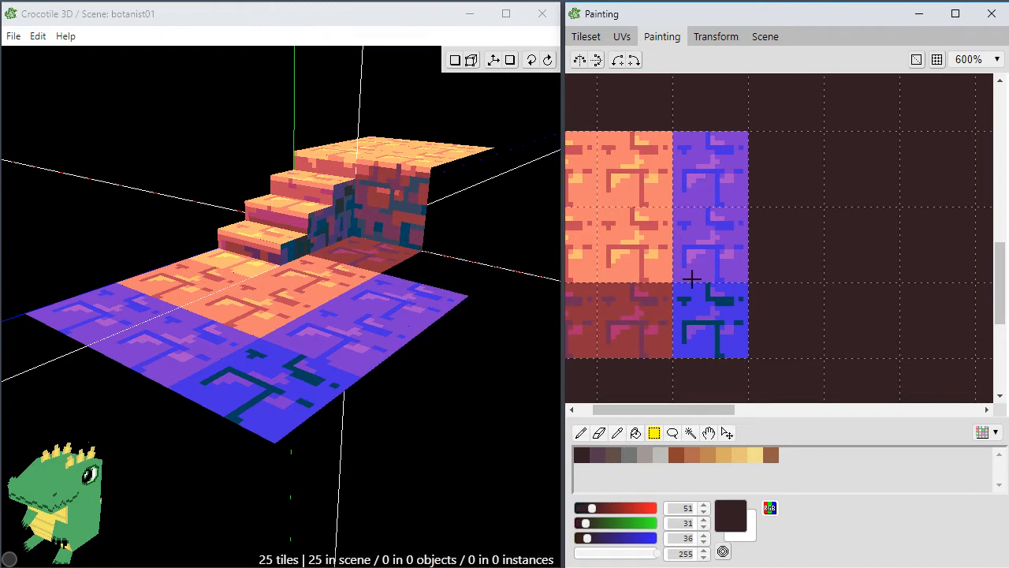
pyautogui.press('space')
pyautogui.moveTo(686, 289); pyautogui.dragTo(772, 251)
pyautogui.scroll(1, 638, 292)
pyautogui.press('space')
pyautogui.press('b')
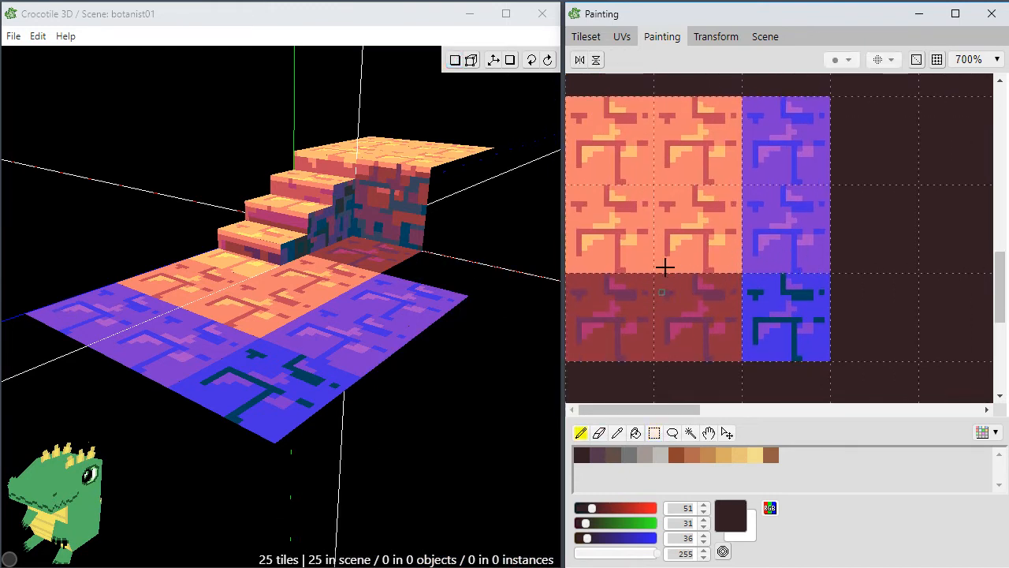
pyautogui.keyDown('alt'); pyautogui.click(706, 284); pyautogui.keyUp('alt')
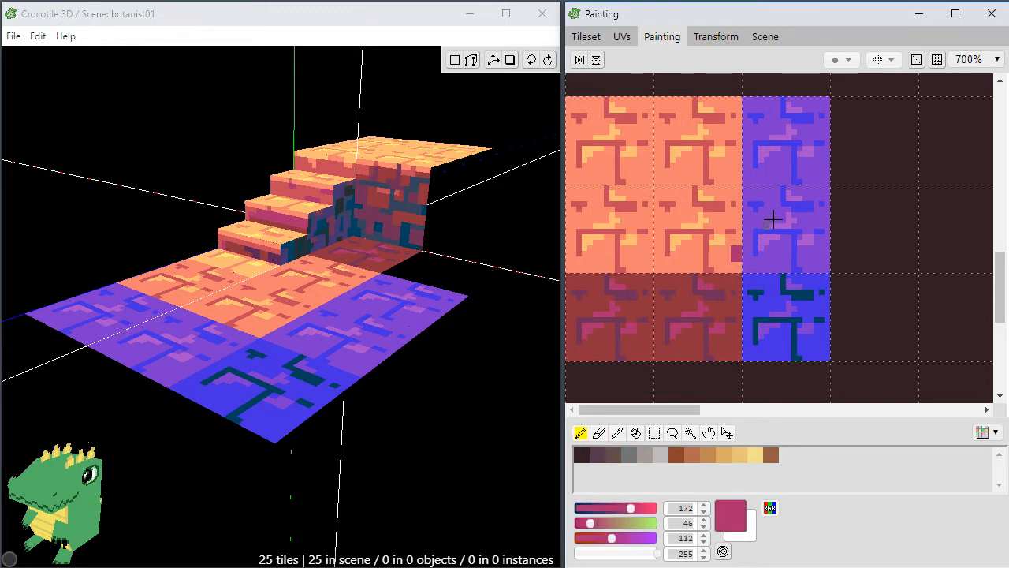
# Sample red (197, 73, 89) from the brick wall tile and paint shading along the right edge of the top-row middle tile.
pyautogui.moveTo(1000, 276)
pyautogui.mouseDown()
pyautogui.moveTo(1003, 222)
pyautogui.moveTo(1005, 251)
pyautogui.mouseUp()
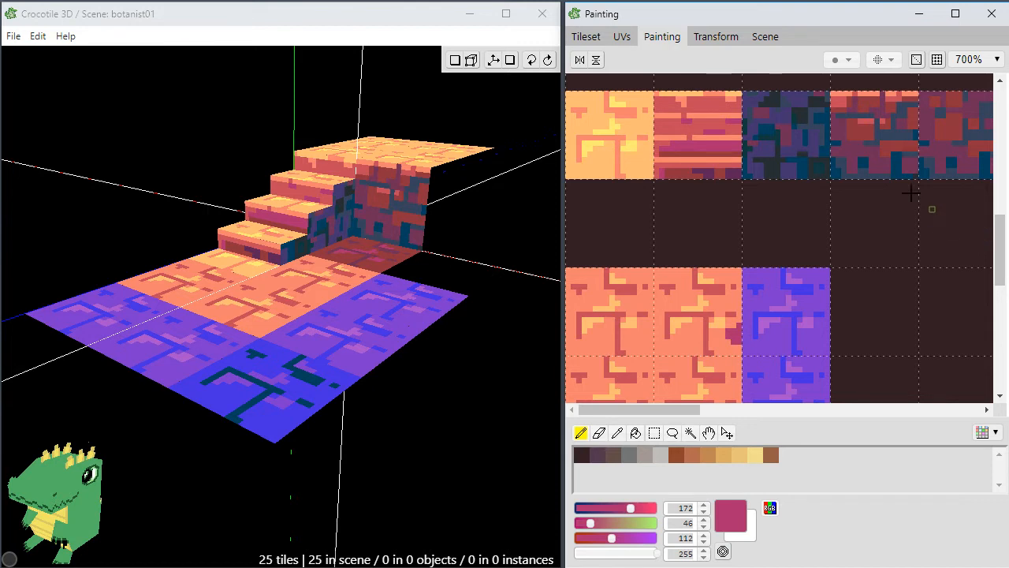
pyautogui.keyDown('alt'); pyautogui.click(893, 141); pyautogui.keyUp('alt')
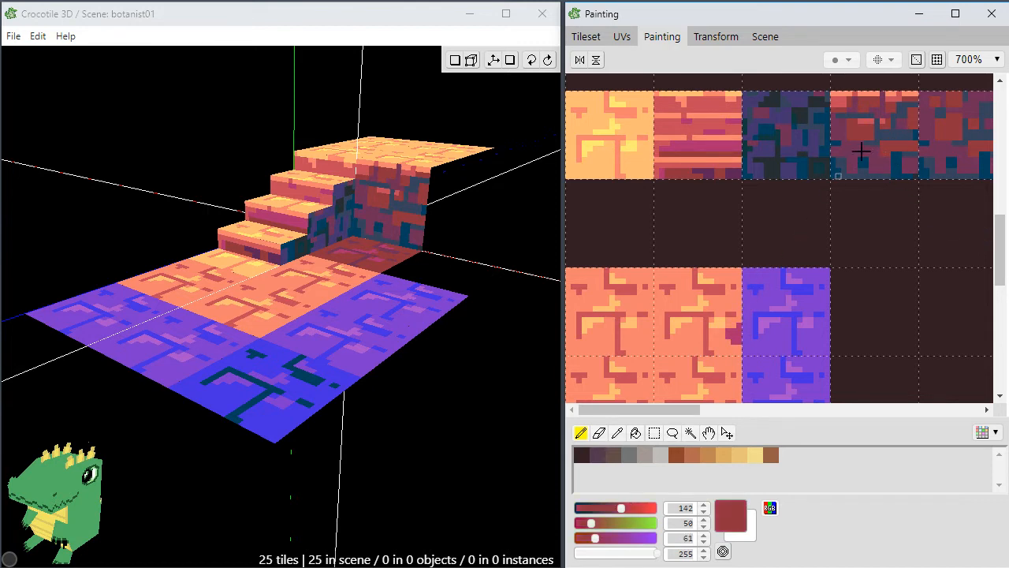
pyautogui.keyDown('alt'); pyautogui.click(868, 121); pyautogui.keyUp('alt')
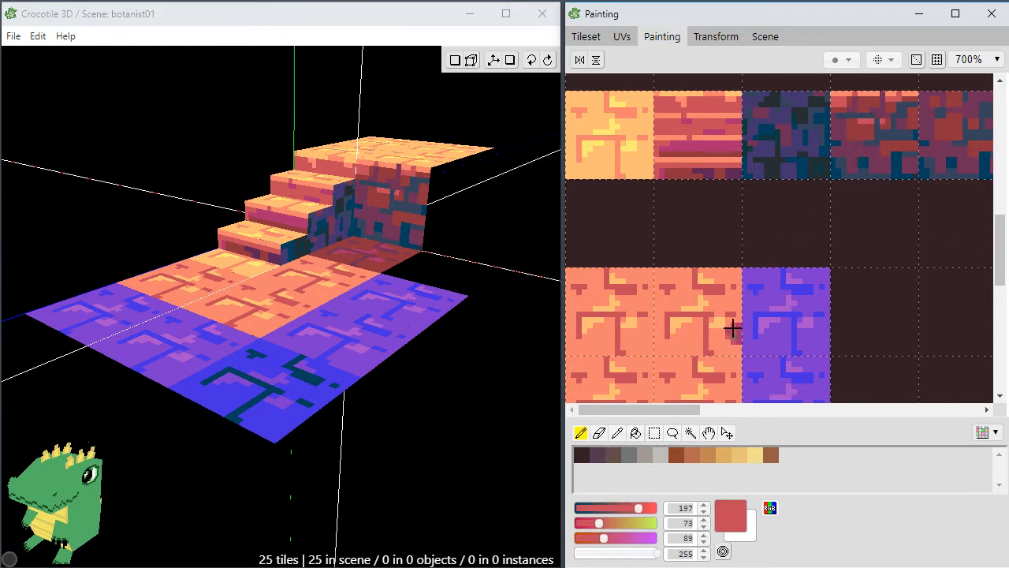
pyautogui.moveTo(737, 310)
pyautogui.mouseDown()
pyautogui.moveTo(737, 320)
pyautogui.moveTo(728, 302)
pyautogui.mouseUp()
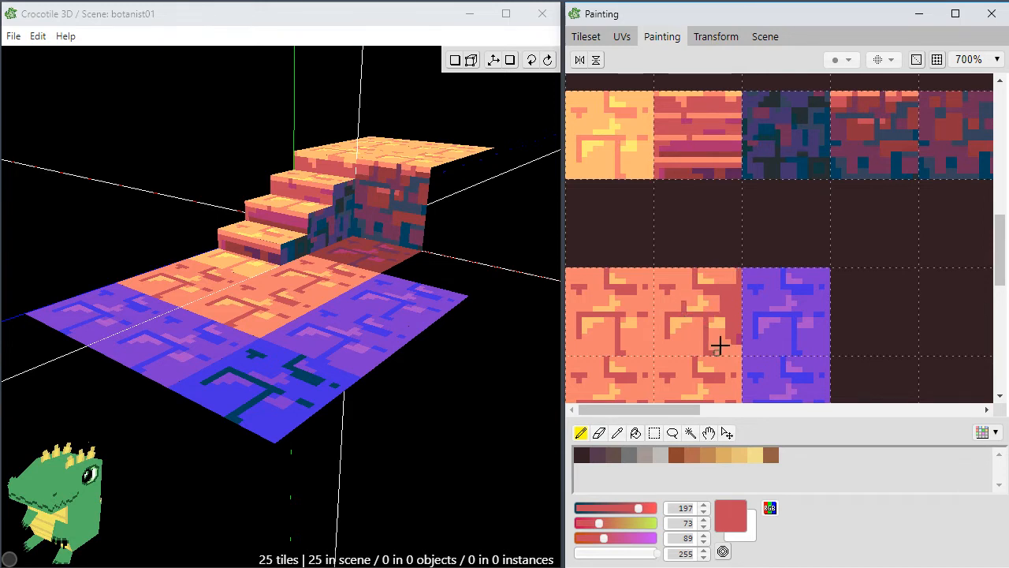
pyautogui.moveTo(725, 341)
pyautogui.mouseDown()
pyautogui.moveTo(734, 345)
pyautogui.moveTo(722, 352)
pyautogui.mouseUp()
# Sample purple (125, 57, 205) from the purple tile and paint pixels across the seam into the top-row middle tile.
pyautogui.press('space')
pyautogui.moveTo(703, 318); pyautogui.dragTo(749, 261)
pyautogui.keyDown('alt'); pyautogui.click(757, 232); pyautogui.keyUp('alt')
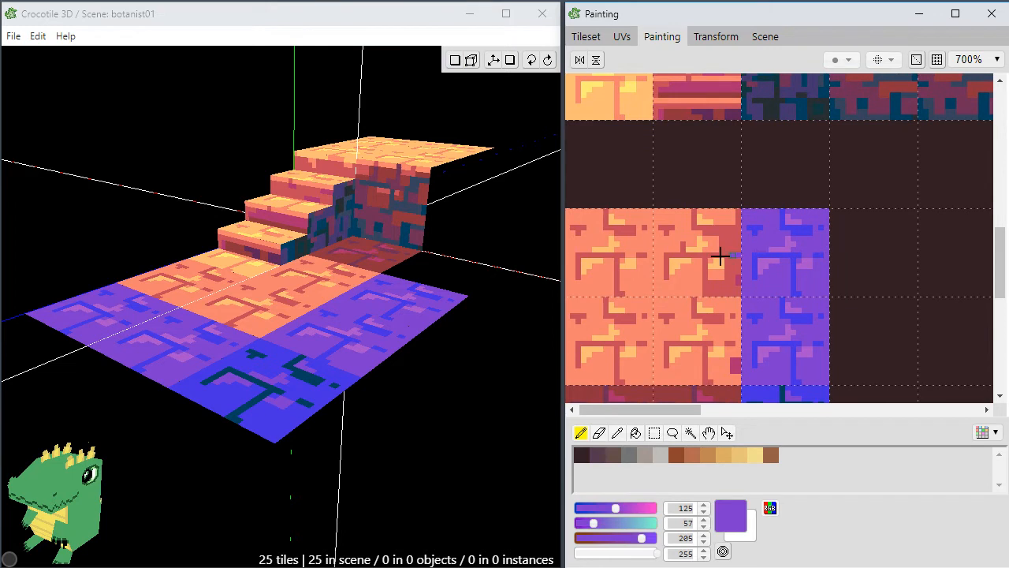
pyautogui.moveTo(738, 251); pyautogui.dragTo(739, 238)
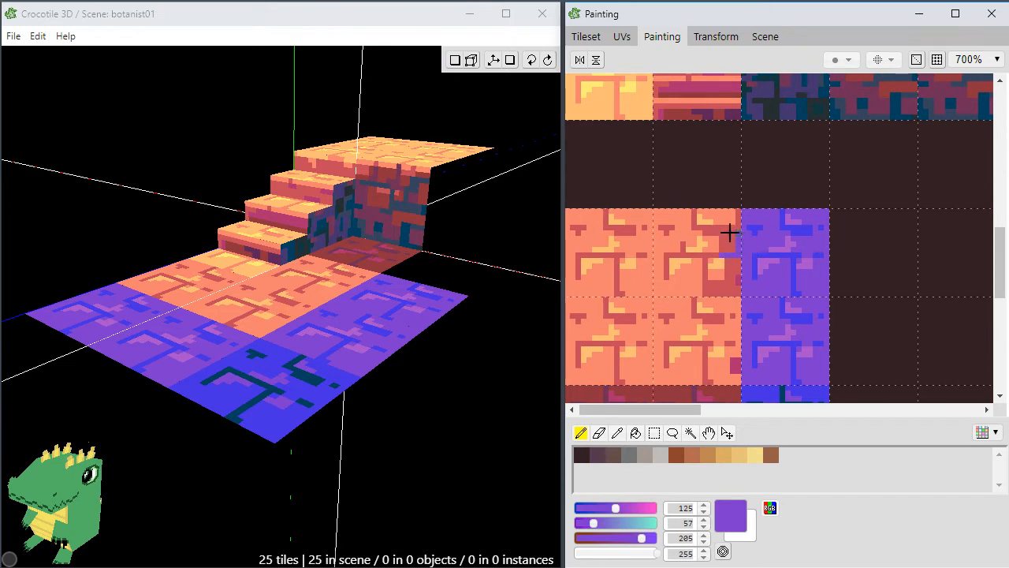
# Refine the blended right edge of the top-row middle tile with red (197, 73, 89) and salmon (244, 130, 112).
pyautogui.keyDown('alt'); pyautogui.click(715, 285); pyautogui.keyUp('alt')
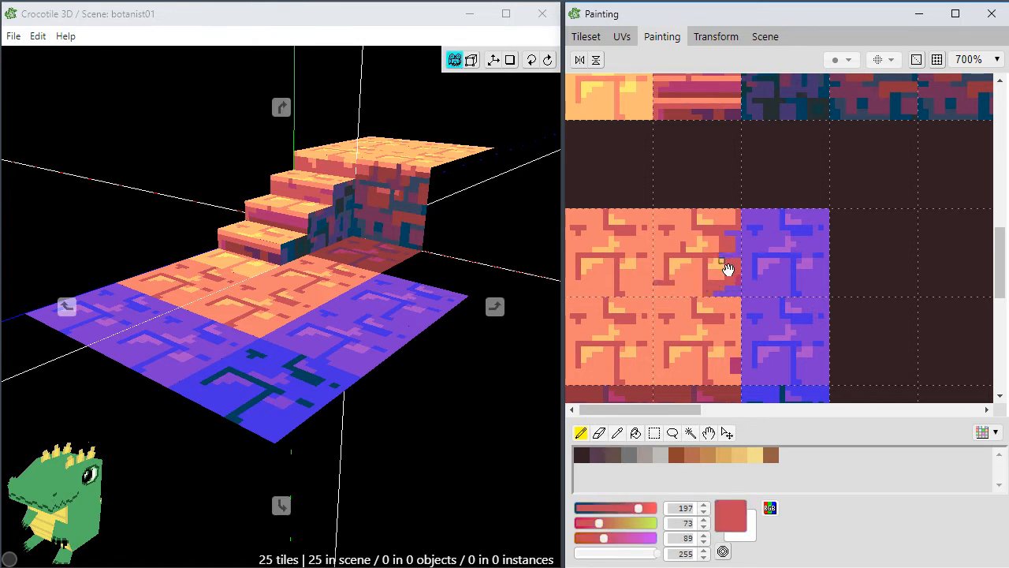
pyautogui.keyDown('alt'); pyautogui.click(720, 263); pyautogui.keyUp('alt')
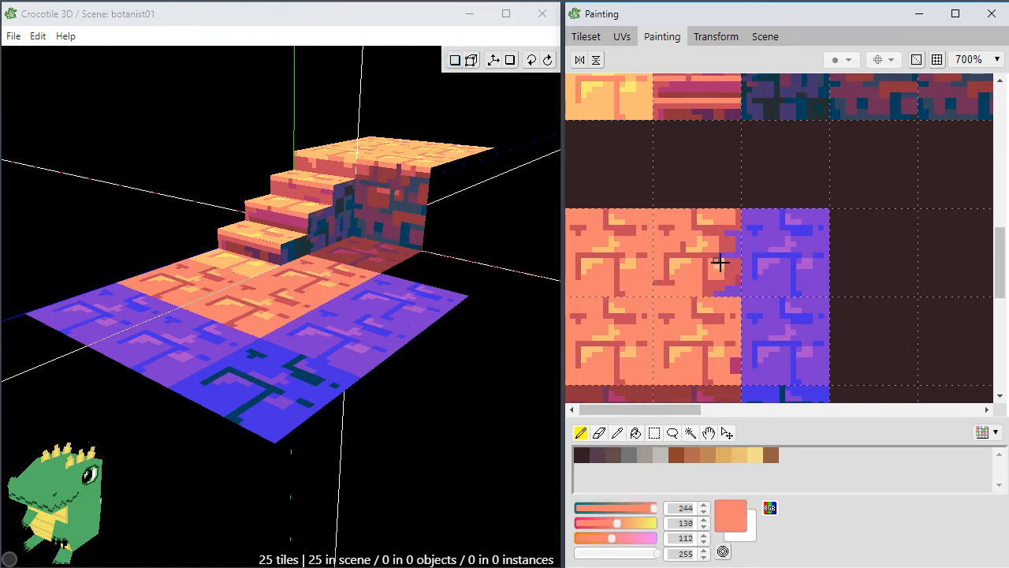
pyautogui.keyDown('alt'); pyautogui.click(770, 256); pyautogui.keyUp('alt')
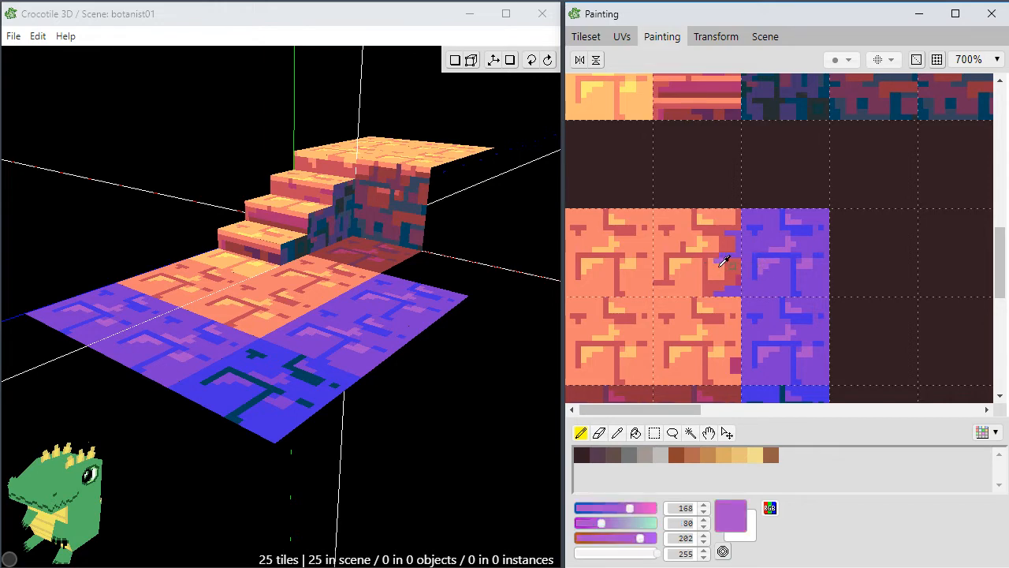
pyautogui.keyDown('alt'); pyautogui.click(723, 261); pyautogui.keyUp('alt')
pyautogui.scroll(5, 800, 189)
pyautogui.moveTo(778, 173)
pyautogui.mouseDown(button='middle')
pyautogui.moveTo(770, 241)
pyautogui.moveTo(838, 223)
pyautogui.mouseUp(button='middle')
pyautogui.moveTo(768, 273)
pyautogui.mouseDown(button='middle')
pyautogui.moveTo(682, 277)
pyautogui.moveTo(667, 273)
pyautogui.moveTo(658, 252)
pyautogui.moveTo(637, 254)
pyautogui.moveTo(767, 201)
pyautogui.moveTo(810, 167)
pyautogui.mouseUp(button='middle')
pyautogui.scroll(-5, 714, 264)
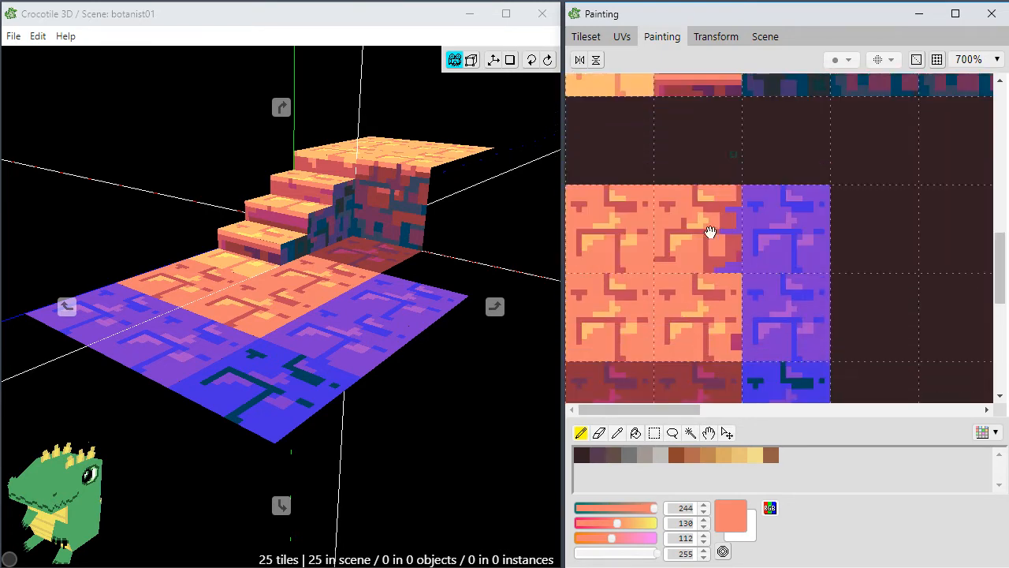
# Paint dark red (142, 50, 61) and red (197, 73, 89) shading along the lower edge of the centre tile.
pyautogui.keyDown('alt'); pyautogui.click(748, 237); pyautogui.keyUp('alt')
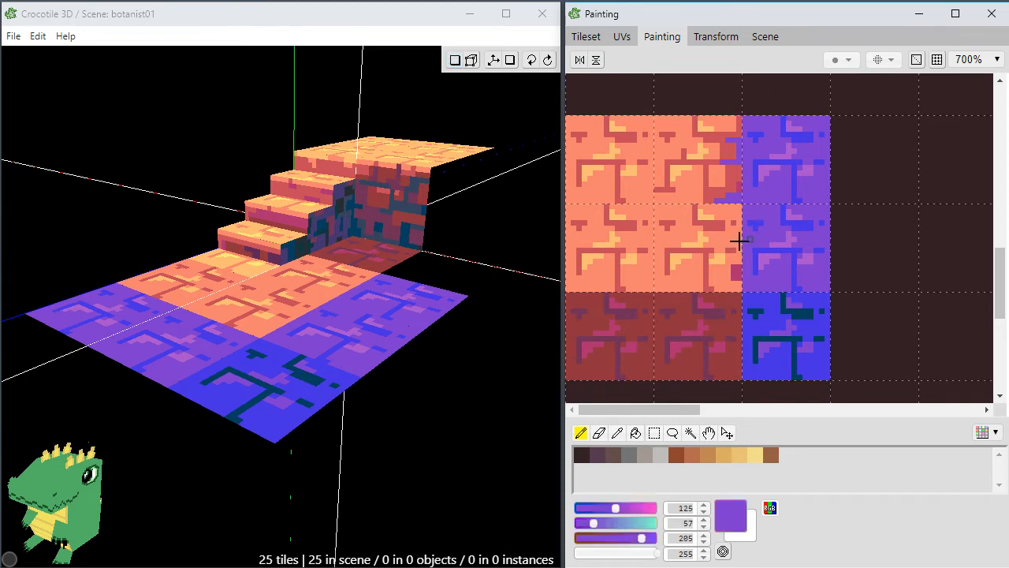
pyautogui.keyDown('alt'); pyautogui.click(689, 297); pyautogui.keyUp('alt')
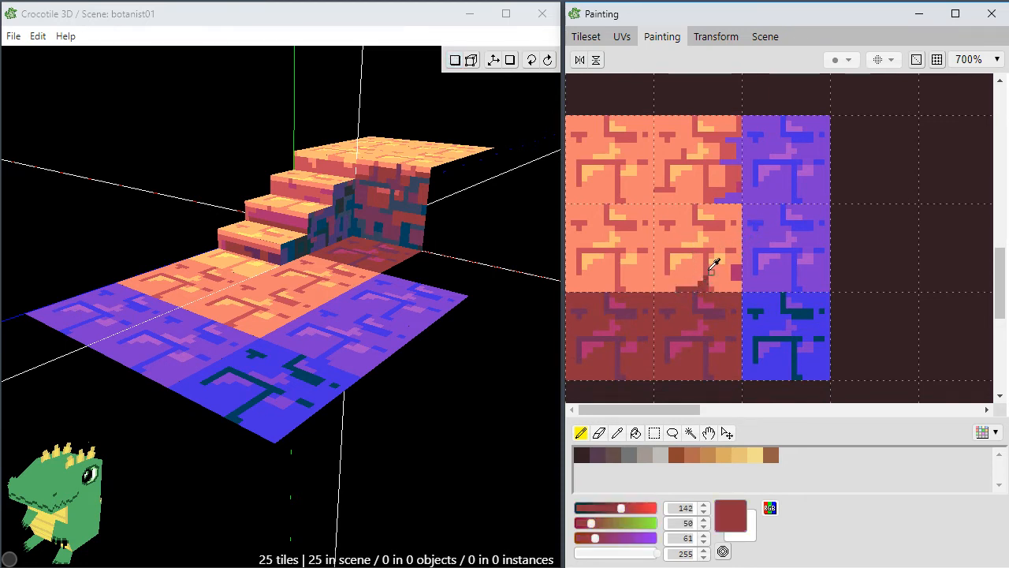
pyautogui.keyDown('alt'); pyautogui.click(707, 270); pyautogui.keyUp('alt')
pyautogui.moveTo(704, 273)
pyautogui.mouseDown()
pyautogui.moveTo(673, 273)
pyautogui.moveTo(681, 284)
pyautogui.moveTo(658, 287)
pyautogui.moveTo(660, 273)
pyautogui.moveTo(670, 284)
pyautogui.moveTo(710, 271)
pyautogui.moveTo(736, 286)
pyautogui.moveTo(717, 281)
pyautogui.moveTo(732, 270)
pyautogui.moveTo(736, 238)
pyautogui.mouseUp()
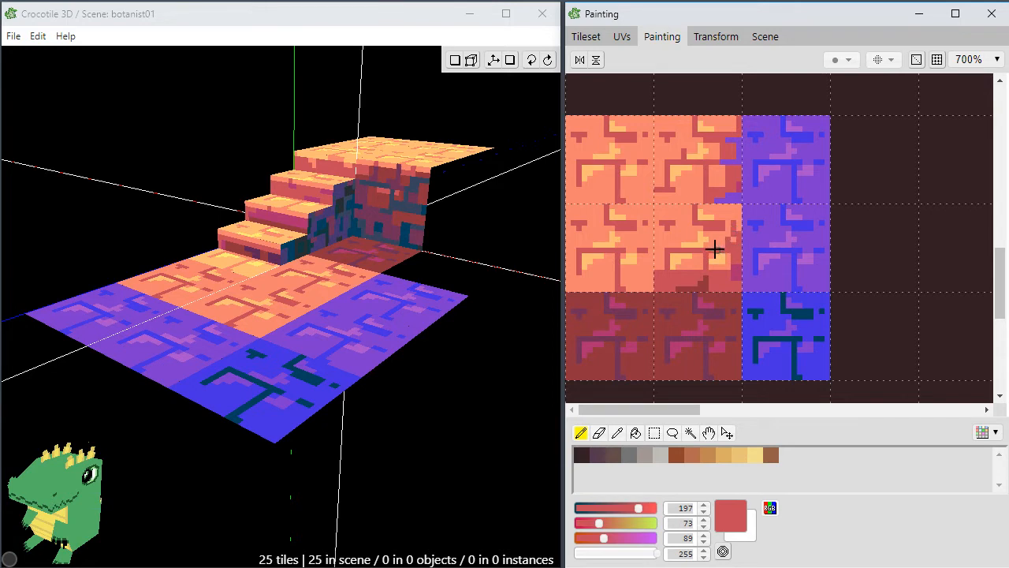
# Blend the upper part of the centre tile's right edge with red (197, 73, 89) and purple (125, 57, 205) pixels.
pyautogui.moveTo(730, 236); pyautogui.dragTo(738, 228)
pyautogui.keyDown('alt'); pyautogui.click(752, 209); pyautogui.keyUp('alt')
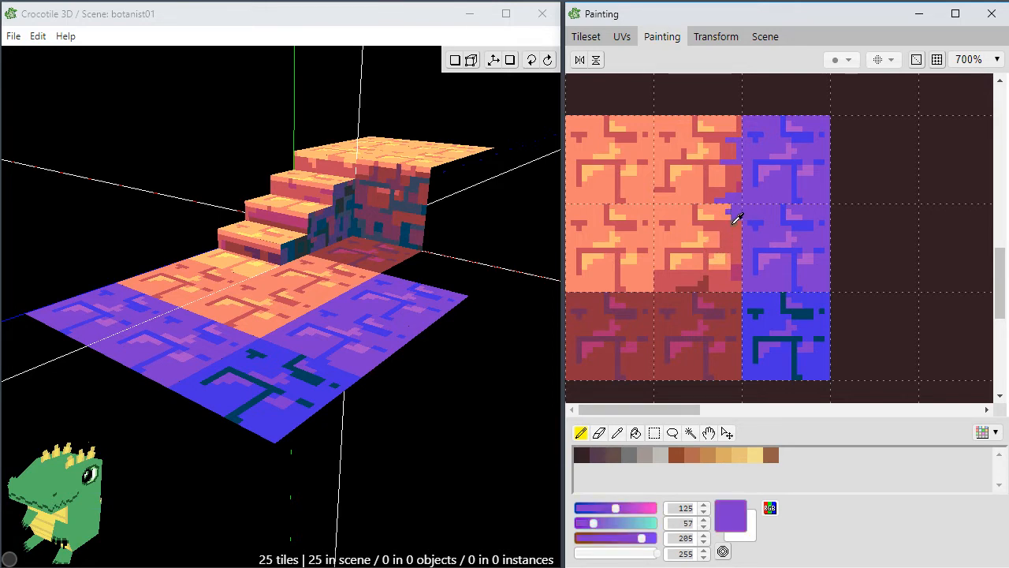
pyautogui.keyDown('alt'); pyautogui.click(734, 221); pyautogui.keyUp('alt')
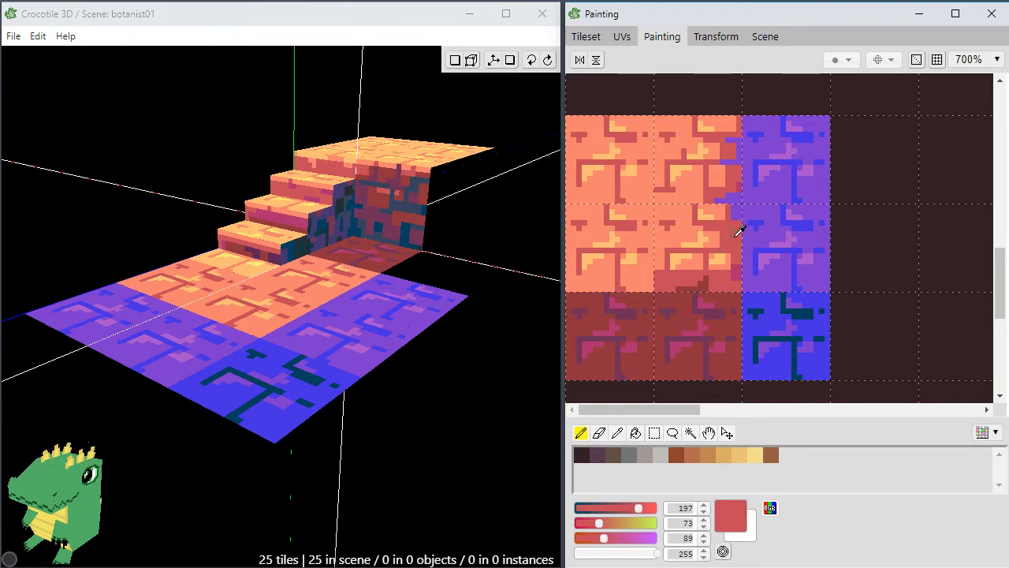
# Shade the centre tile's lower right corner with magenta (172, 46, 112), salmon (244, 130, 112) and red (197, 73, 89).
pyautogui.keyDown('alt'); pyautogui.click(739, 246); pyautogui.keyUp('alt')
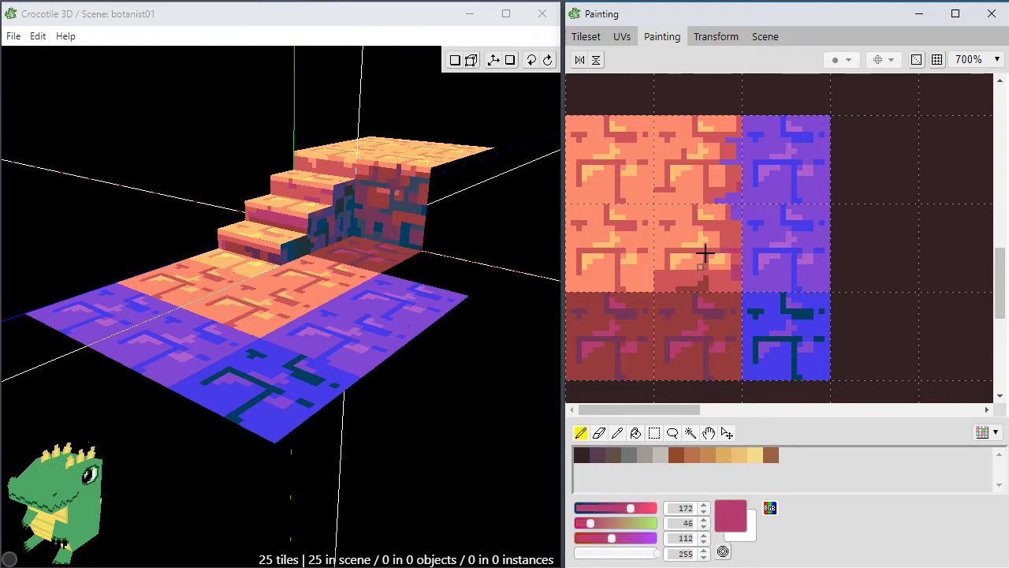
pyautogui.keyDown('alt'); pyautogui.click(710, 277); pyautogui.keyUp('alt')
pyautogui.keyDown('alt'); pyautogui.click(736, 270); pyautogui.keyUp('alt')
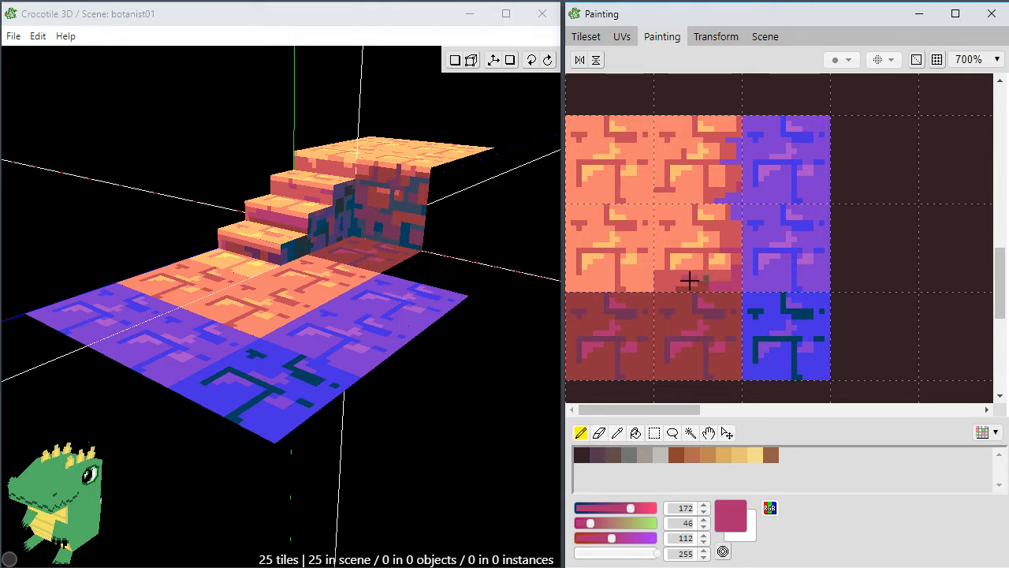
pyautogui.moveTo(690, 282); pyautogui.dragTo(700, 274)
pyautogui.keyDown('alt'); pyautogui.click(692, 256); pyautogui.keyUp('alt')
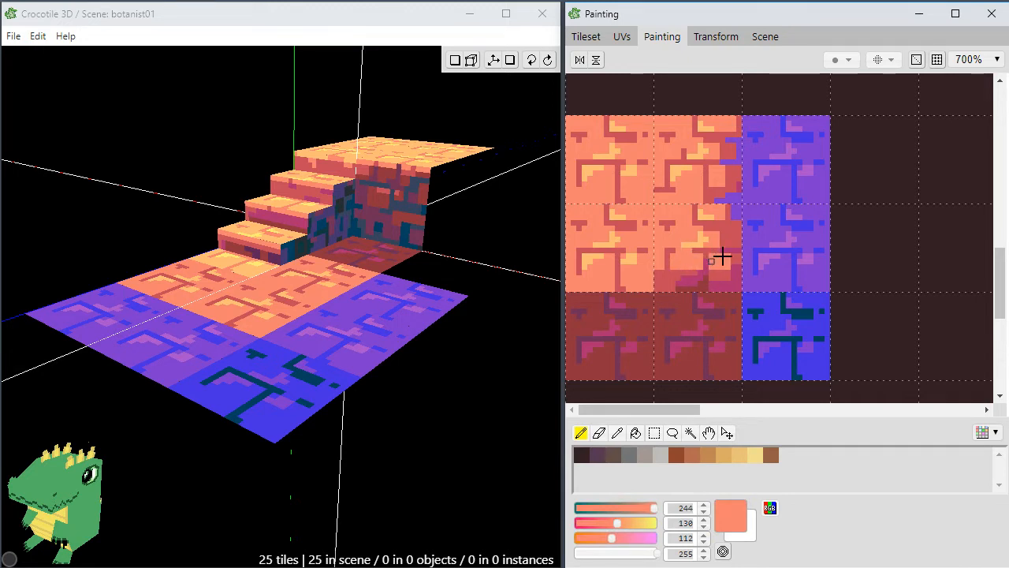
pyautogui.keyDown('alt'); pyautogui.click(724, 265); pyautogui.keyUp('alt')
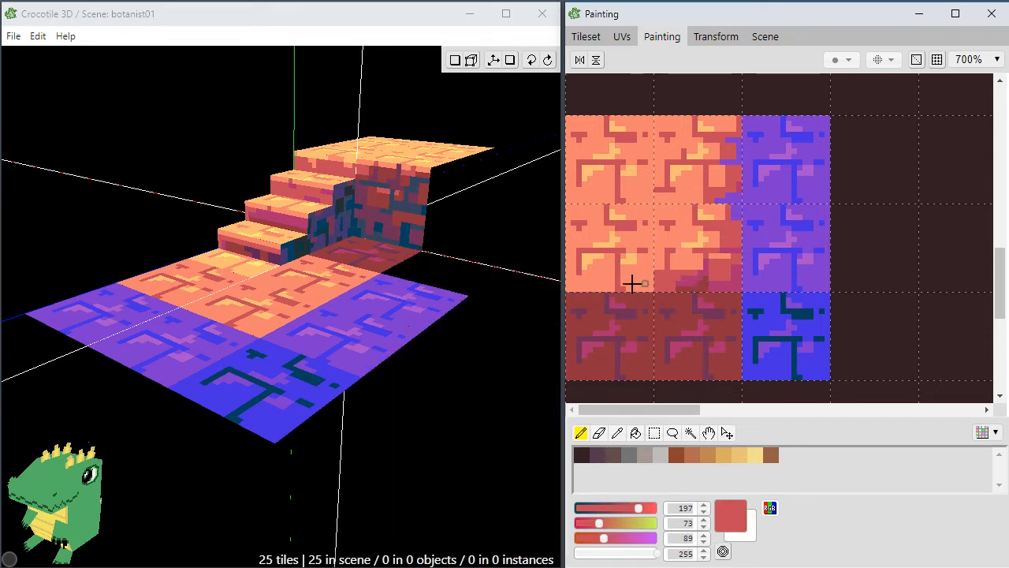
# Paint a red (197, 73, 89) band along the lower edge of the middle-row left tile and rework its border with salmon (244, 130, 112).
pyautogui.moveTo(637, 280); pyautogui.dragTo(566, 283)
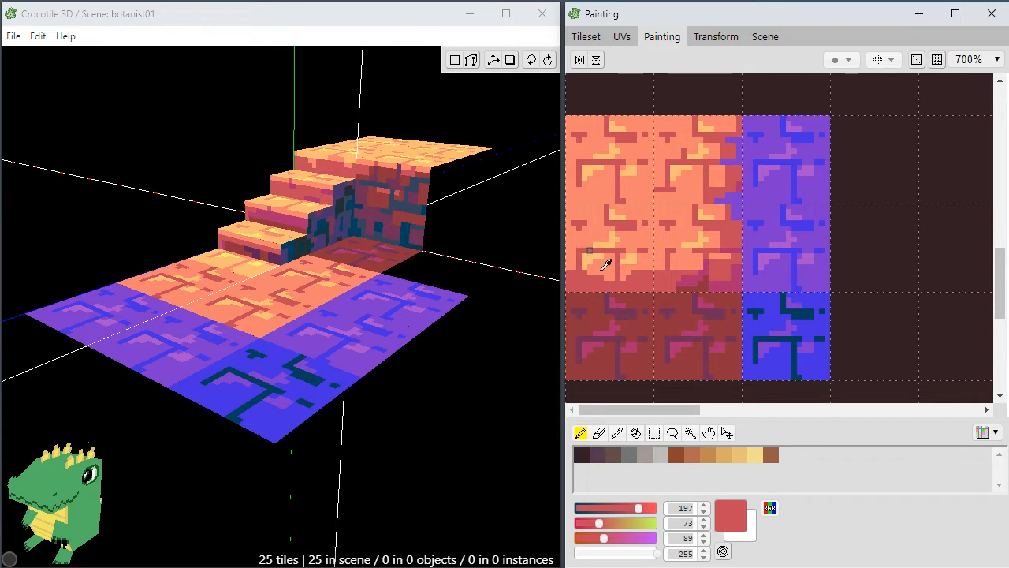
pyautogui.keyDown('alt'); pyautogui.click(603, 268); pyautogui.keyUp('alt')
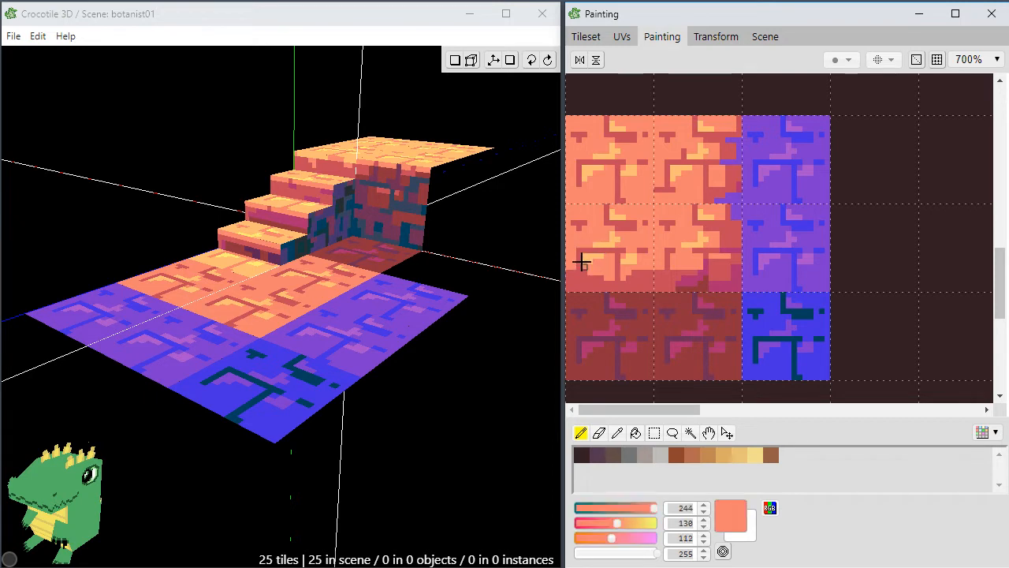
pyautogui.keyDown('alt'); pyautogui.click(630, 269); pyautogui.keyUp('alt')
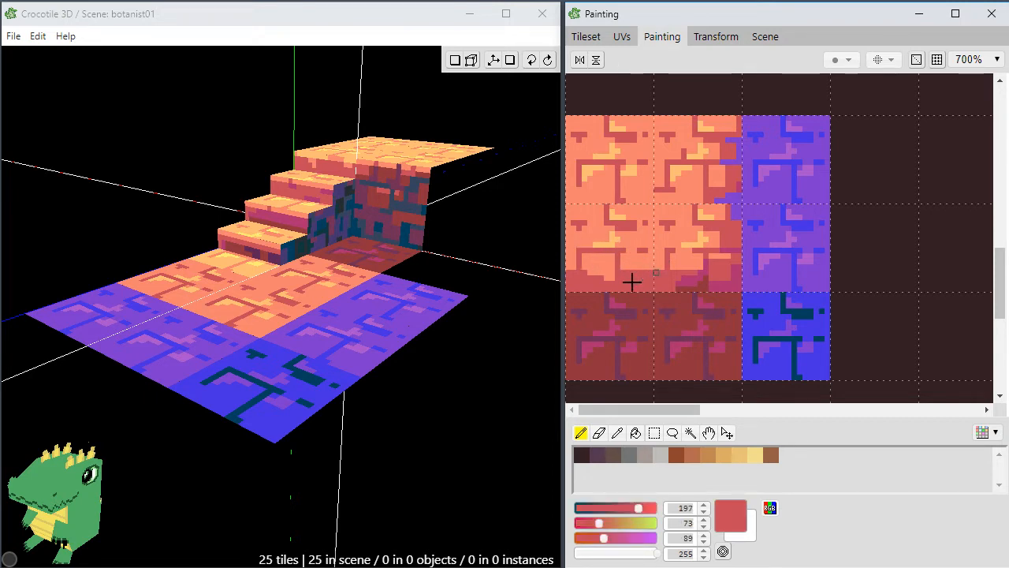
# Shade the lower edge of the middle-row left tile with magenta (172, 46, 112) and dark red (142, 50, 61) pixels.
pyautogui.keyDown('alt'); pyautogui.click(620, 289); pyautogui.keyUp('alt')
pyautogui.moveTo(619, 289); pyautogui.dragTo(678, 282)
pyautogui.keyDown('alt'); pyautogui.click(660, 284); pyautogui.keyUp('alt')
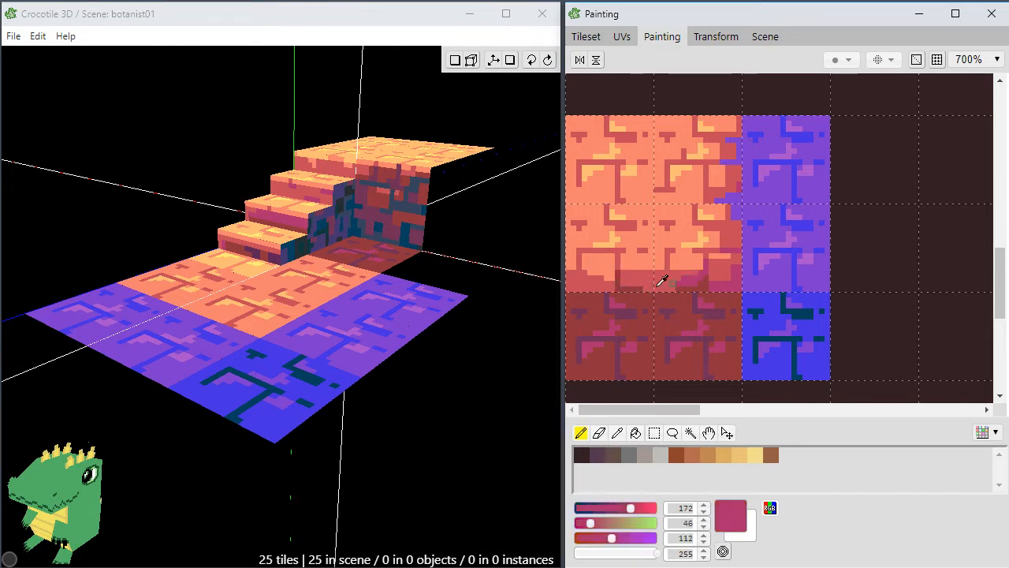
pyautogui.keyDown('alt'); pyautogui.click(608, 283); pyautogui.keyUp('alt')
pyautogui.click(596, 282)
pyautogui.keyDown('alt'); pyautogui.click(585, 284); pyautogui.keyUp('alt')
pyautogui.click(571, 282)
pyautogui.keyDown('alt'); pyautogui.click(591, 288); pyautogui.keyUp('alt')
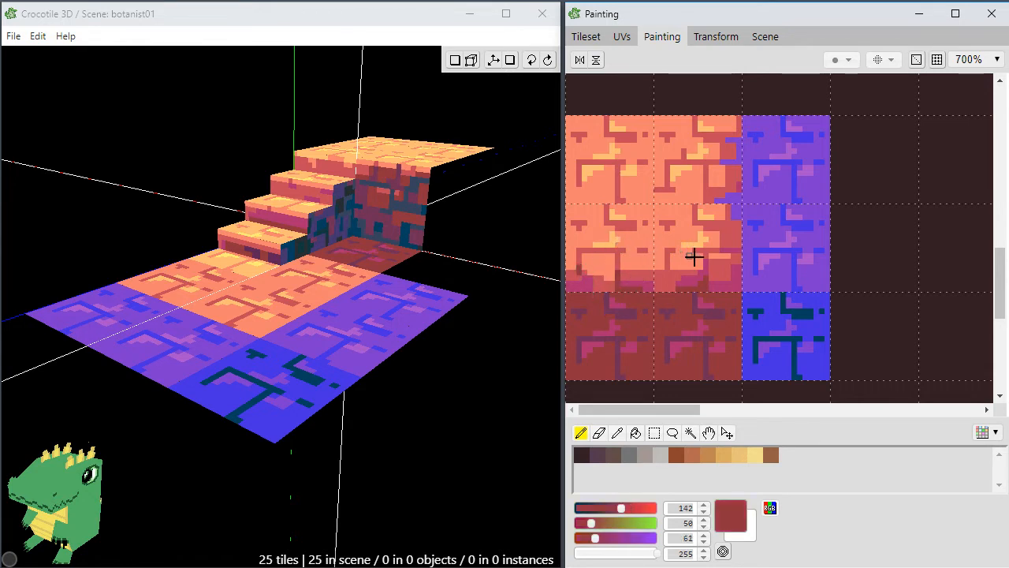
# Rework the cracks and highlights in the middle-row left tile with red (197, 73, 89), salmon (244, 130, 112) and light orange (255, 188, 117).
pyautogui.keyDown('alt'); pyautogui.click(609, 273); pyautogui.keyUp('alt')
pyautogui.keyDown('alt'); pyautogui.click(596, 270); pyautogui.keyUp('alt')
pyautogui.keyDown('alt'); pyautogui.click(600, 282); pyautogui.keyUp('alt')
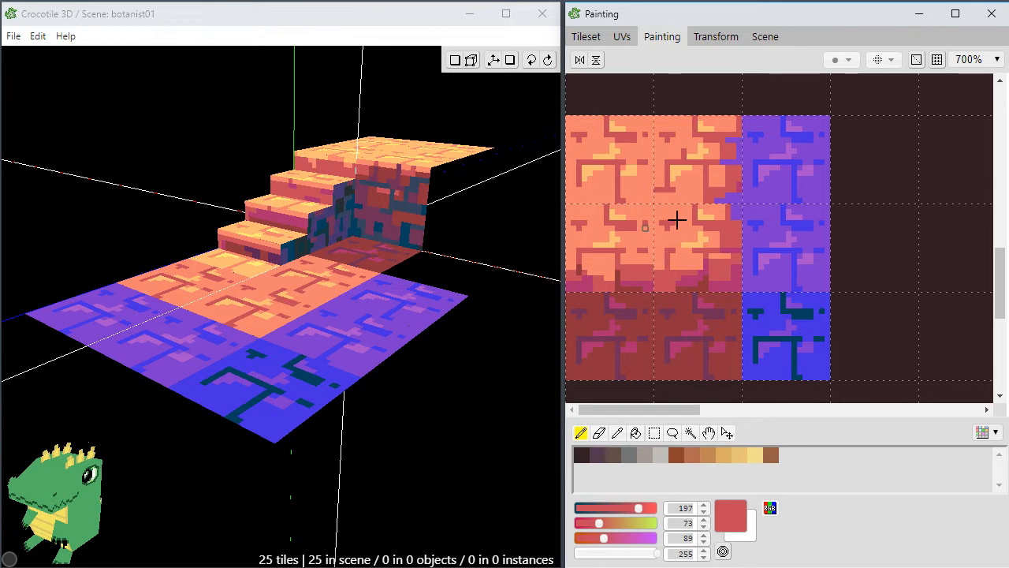
pyautogui.keyDown('alt'); pyautogui.click(591, 241); pyautogui.keyUp('alt')
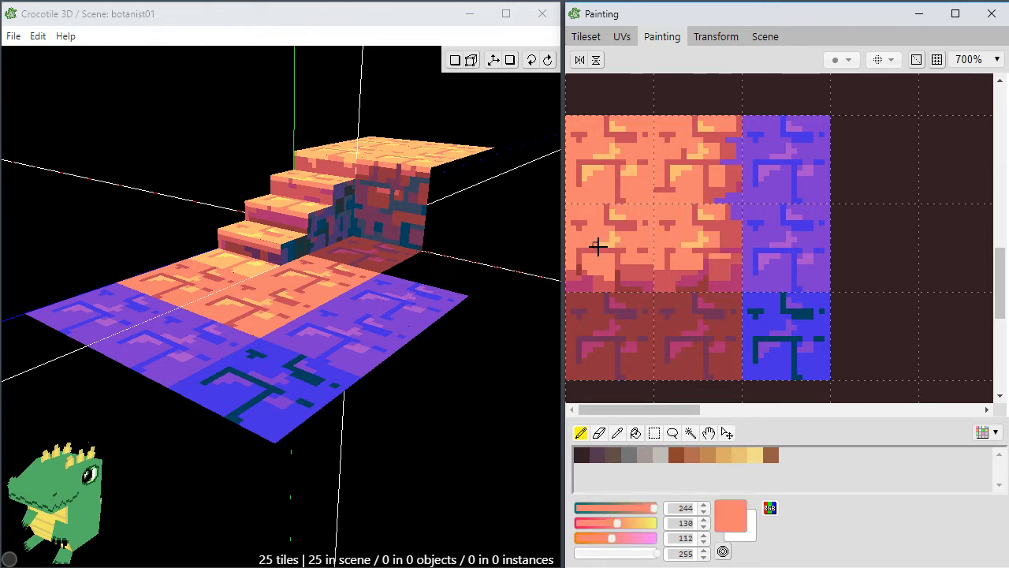
pyautogui.keyDown('alt'); pyautogui.click(602, 236); pyautogui.keyUp('alt')
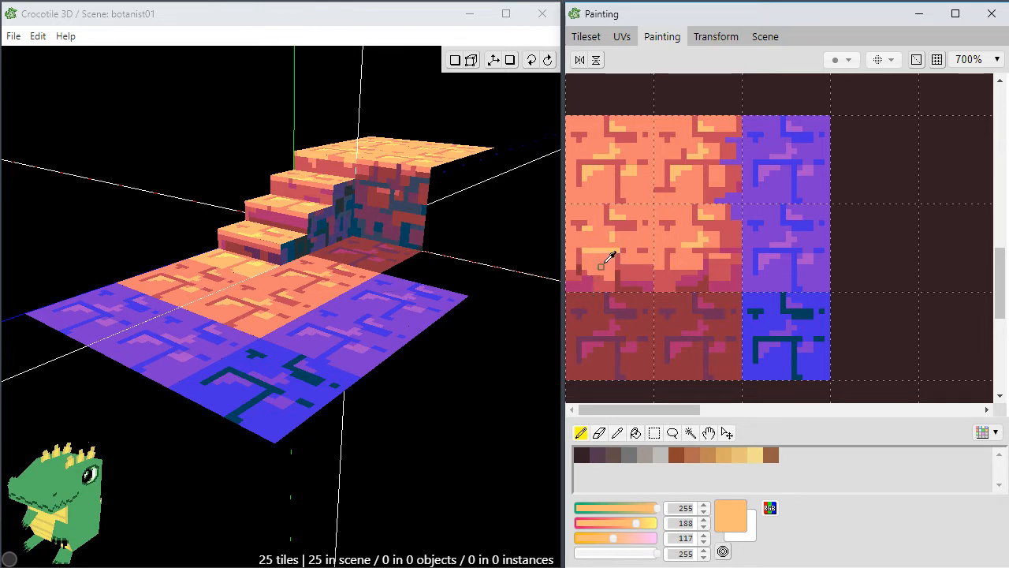
pyautogui.keyDown('alt'); pyautogui.click(604, 254); pyautogui.keyUp('alt')
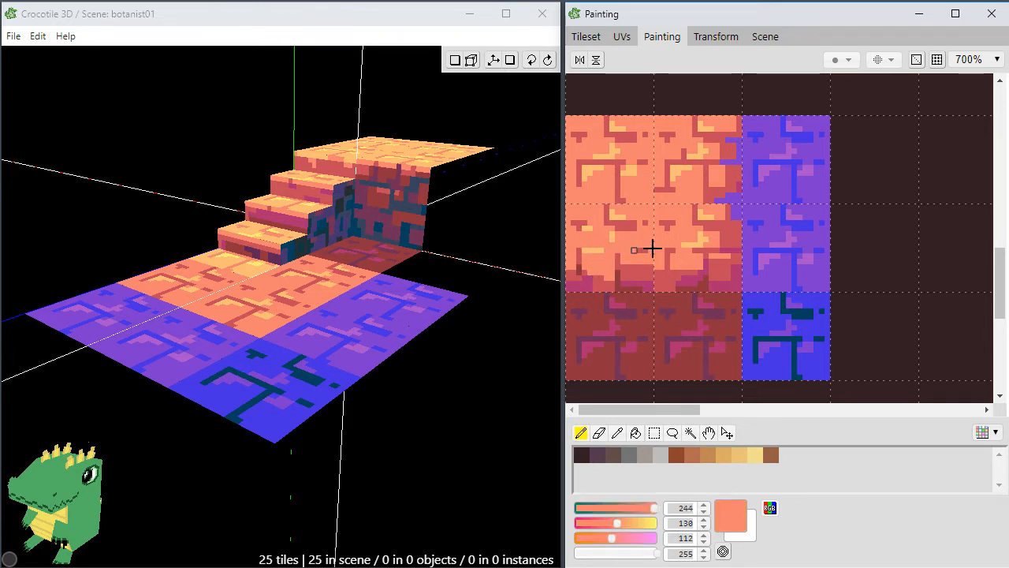
# Add dark red (142, 50, 61) and magenta (172, 46, 112) shading in the same tile's lower part, trimming its border with salmon (244, 130, 112) and red (197, 73, 89).
pyautogui.keyDown('alt'); pyautogui.click(583, 266); pyautogui.keyUp('alt')
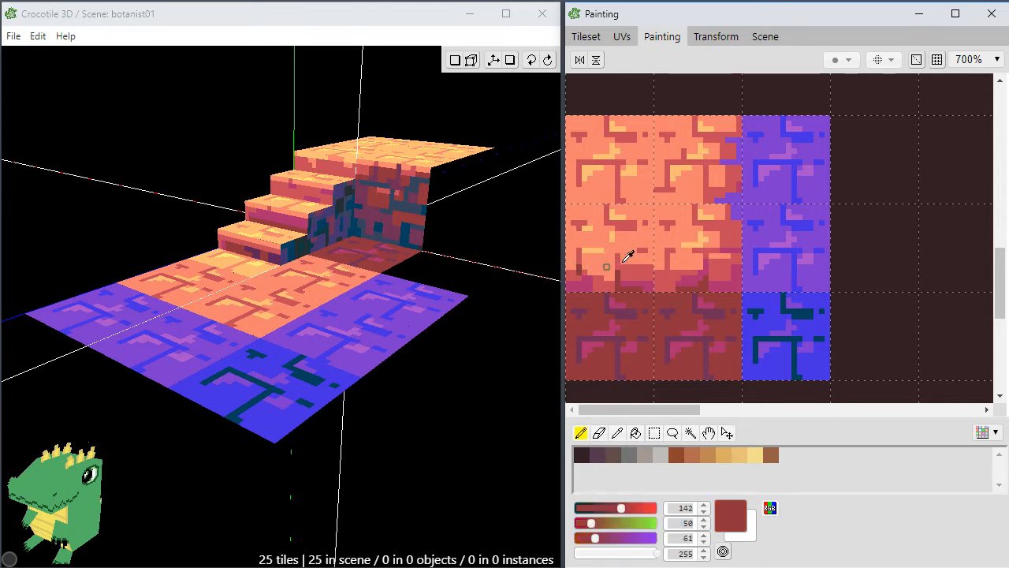
pyautogui.keyDown('alt'); pyautogui.click(580, 272); pyautogui.keyUp('alt')
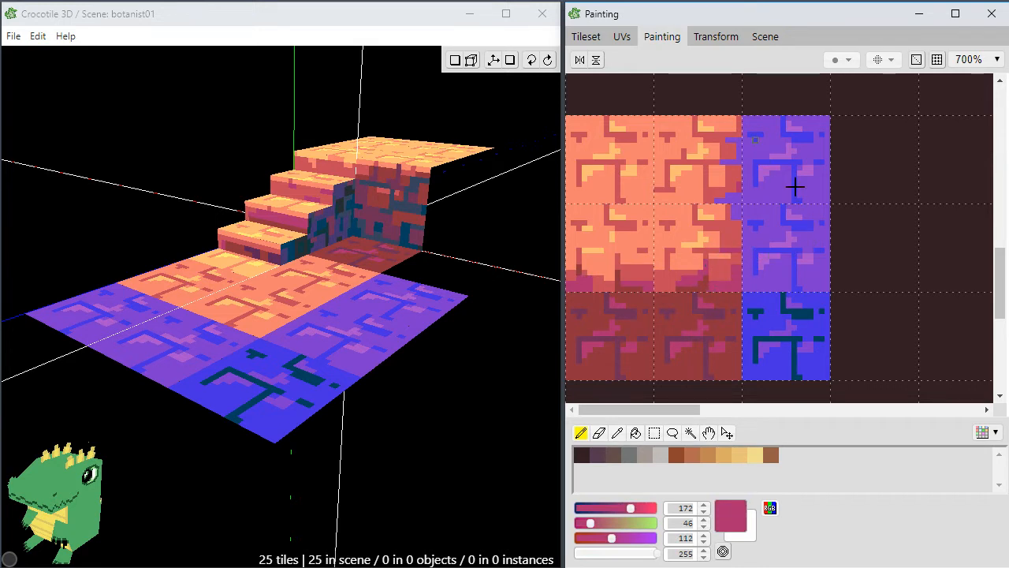
pyautogui.keyDown('alt'); pyautogui.click(643, 256); pyautogui.keyUp('alt')
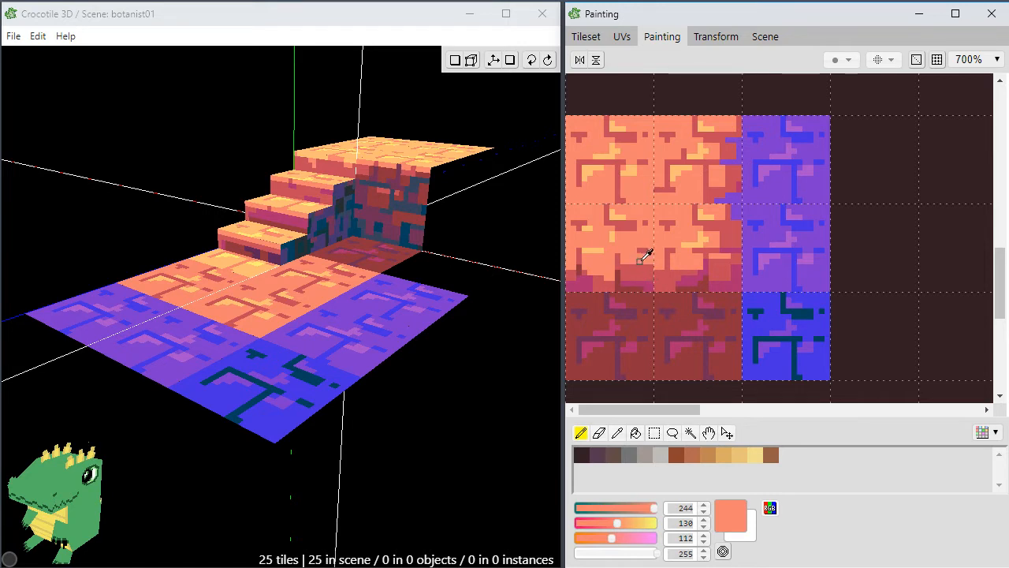
pyautogui.keyDown('alt'); pyautogui.click(647, 265); pyautogui.keyUp('alt')
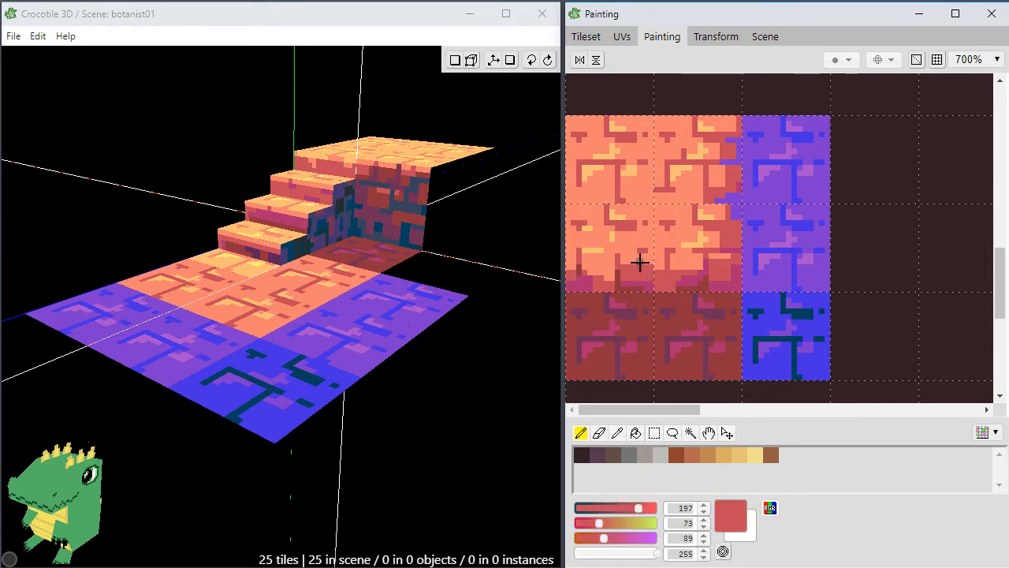
pyautogui.keyDown('alt'); pyautogui.click(639, 262); pyautogui.keyUp('alt')
pyautogui.moveTo(676, 255)
pyautogui.mouseDown()
pyautogui.moveTo(641, 246)
pyautogui.moveTo(719, 246)
pyautogui.moveTo(678, 259)
pyautogui.moveTo(683, 234)
pyautogui.mouseUp()
pyautogui.moveTo(631, 263); pyautogui.dragTo(651, 266)
# Smooth the left half of the tile's lower transition with dark red (142, 50, 61), magenta (172, 46, 112) and red (197, 73, 89).
pyautogui.scroll(1, 644, 249)
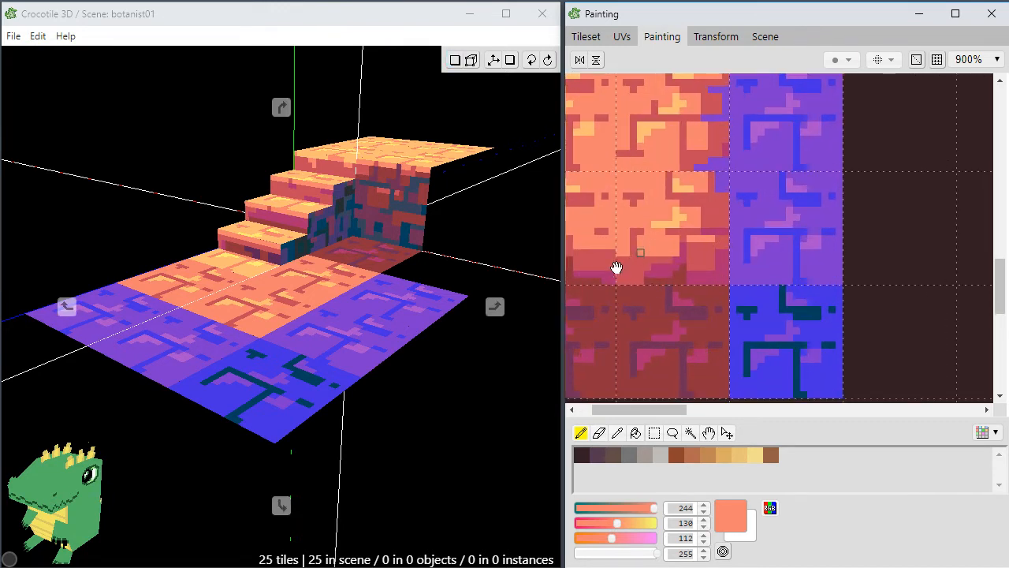
pyautogui.scroll(1, 615, 265)
pyautogui.moveTo(698, 263); pyautogui.dragTo(695, 275)
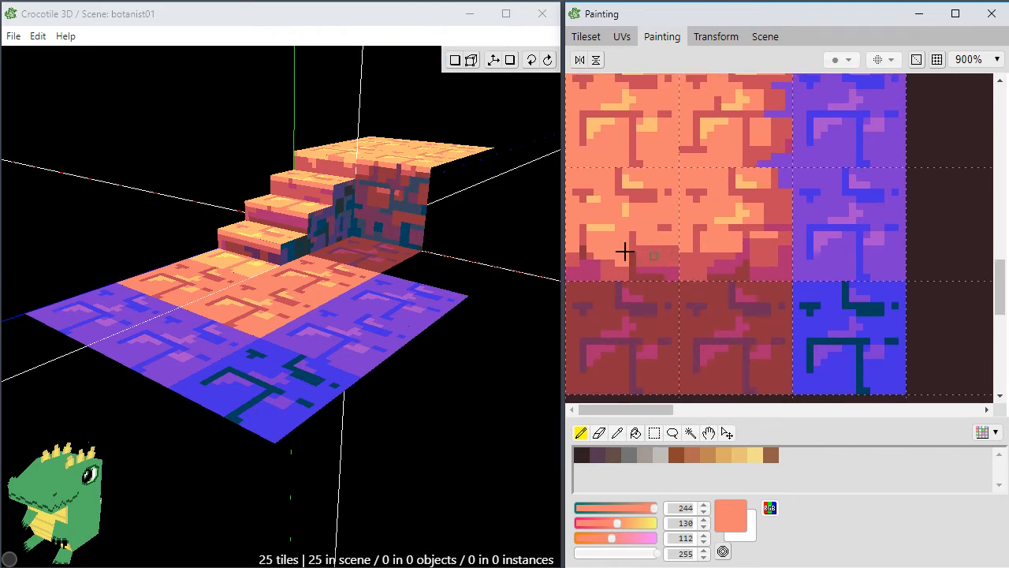
pyautogui.moveTo(622, 286)
pyautogui.mouseDown()
pyautogui.moveTo(637, 225)
pyautogui.moveTo(667, 260)
pyautogui.moveTo(638, 274)
pyautogui.mouseUp()
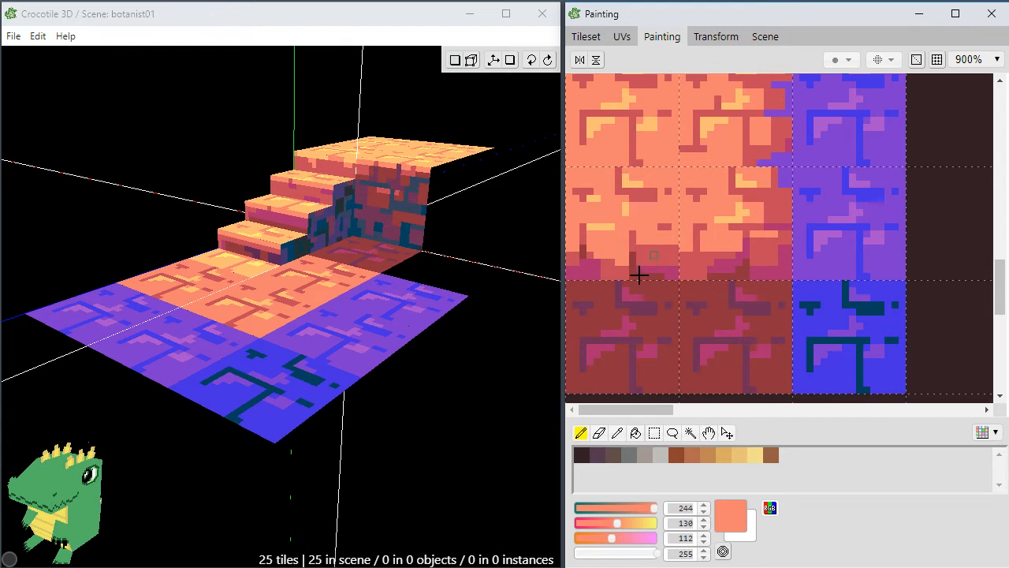
pyautogui.click(640, 271)
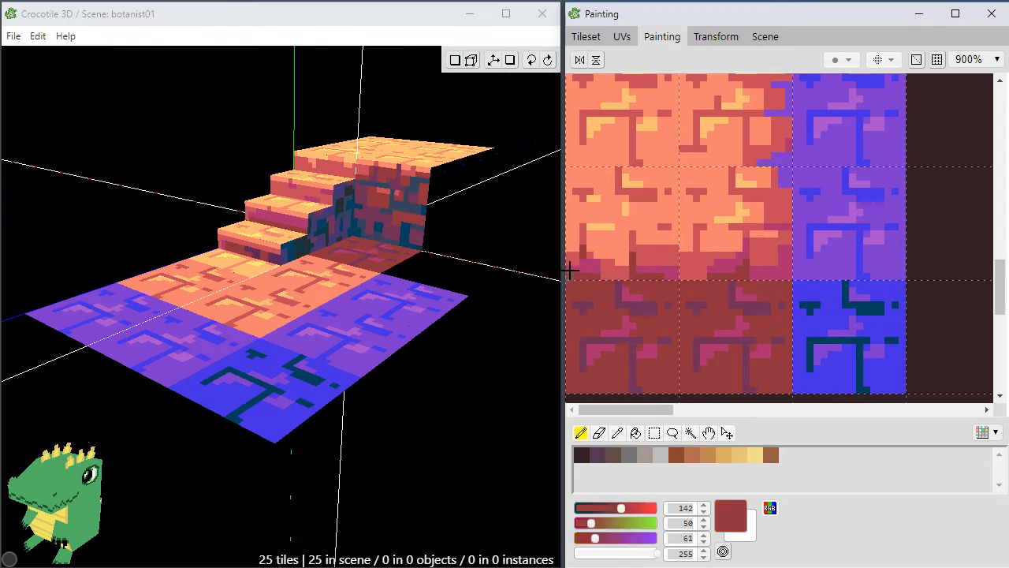
pyautogui.click(602, 261)
pyautogui.moveTo(585, 260); pyautogui.dragTo(623, 272)
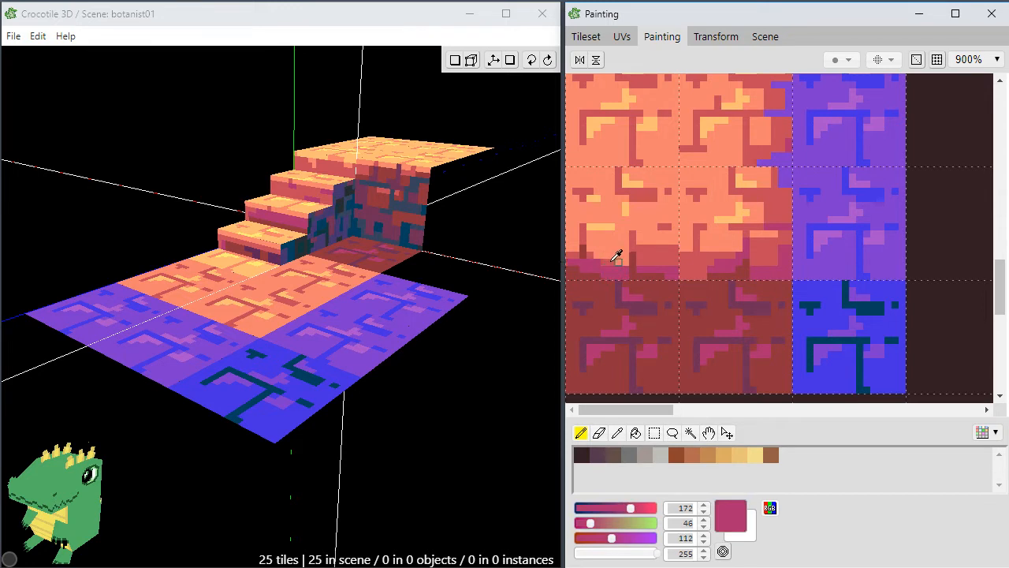
pyautogui.click(620, 261)
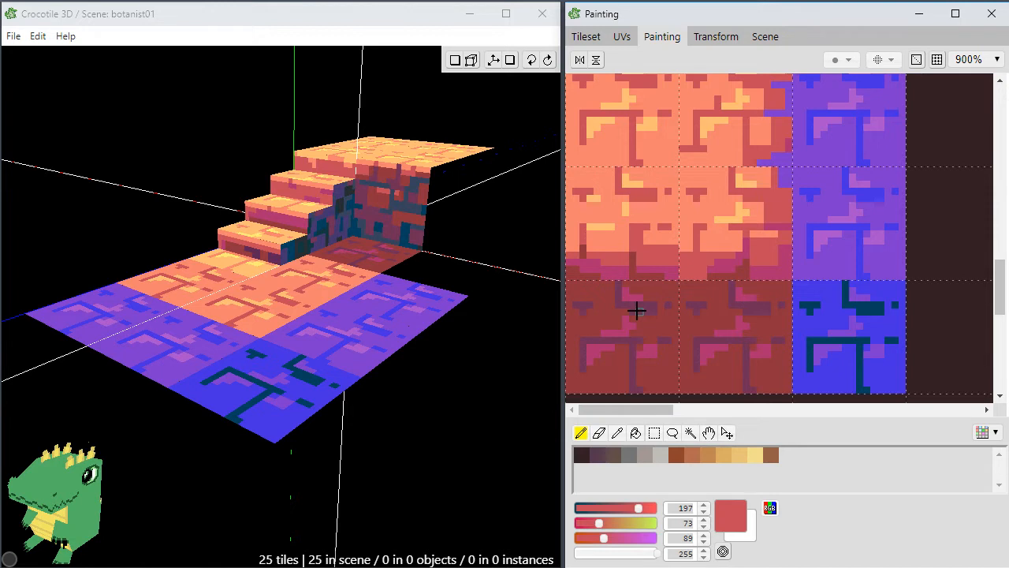
# Extend the magenta (172, 46, 112) band across the middle of the tile's lower edge and refine its border with red (197, 73, 89).
pyautogui.keyDown('alt'); pyautogui.click(676, 274); pyautogui.keyUp('alt')
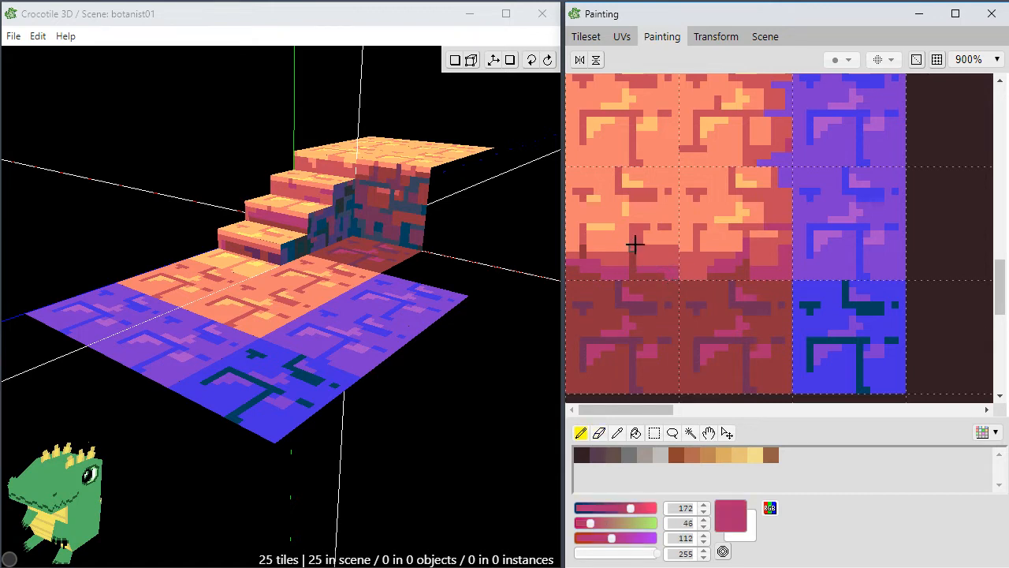
pyautogui.moveTo(615, 260); pyautogui.dragTo(633, 264)
pyautogui.keyDown('alt'); pyautogui.click(620, 253); pyautogui.keyUp('alt')
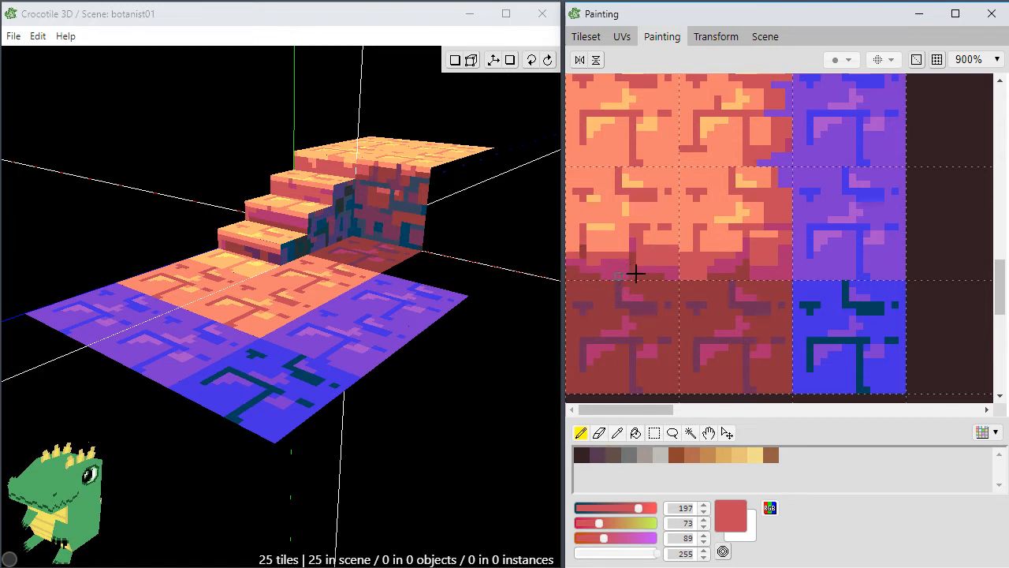
pyautogui.press('space')
pyautogui.press('space')
pyautogui.keyDown('alt'); pyautogui.click(638, 259); pyautogui.keyUp('alt')
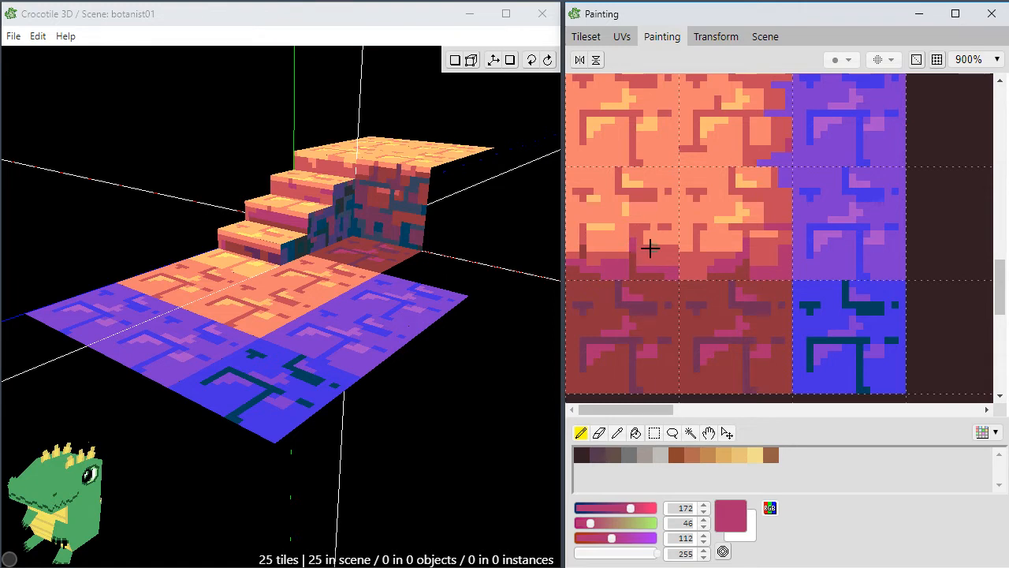
pyautogui.keyDown('alt'); pyautogui.click(651, 257); pyautogui.keyUp('alt')
# Detail the bottom of the middle-row left tile with dark purple (112, 46, 87), magenta (172, 46, 112) and dark red (142, 50, 61) pixels.
pyautogui.press('space')
pyautogui.moveTo(654, 254); pyautogui.dragTo(667, 238)
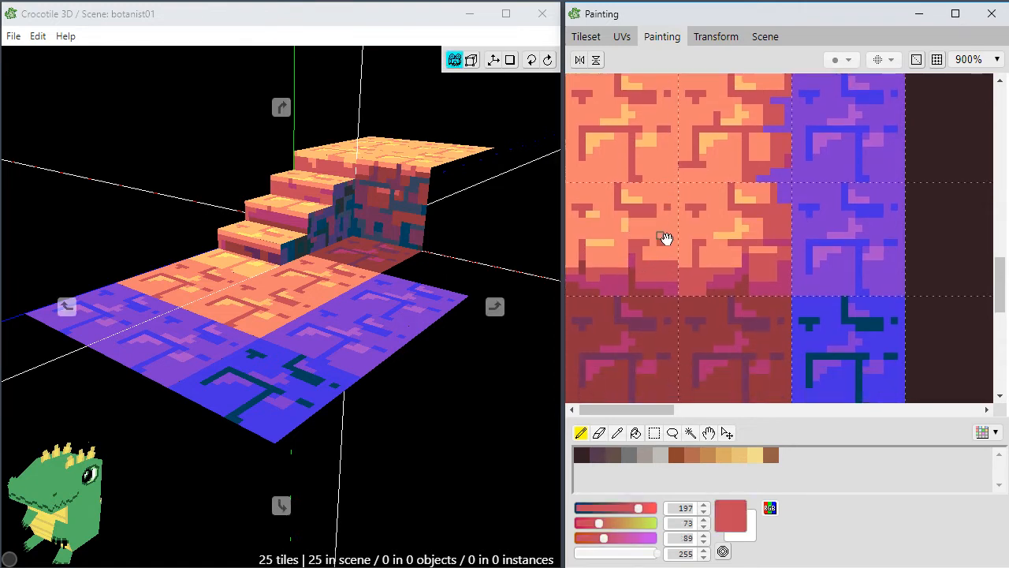
pyautogui.keyDown('alt'); pyautogui.click(651, 319); pyautogui.keyUp('alt')
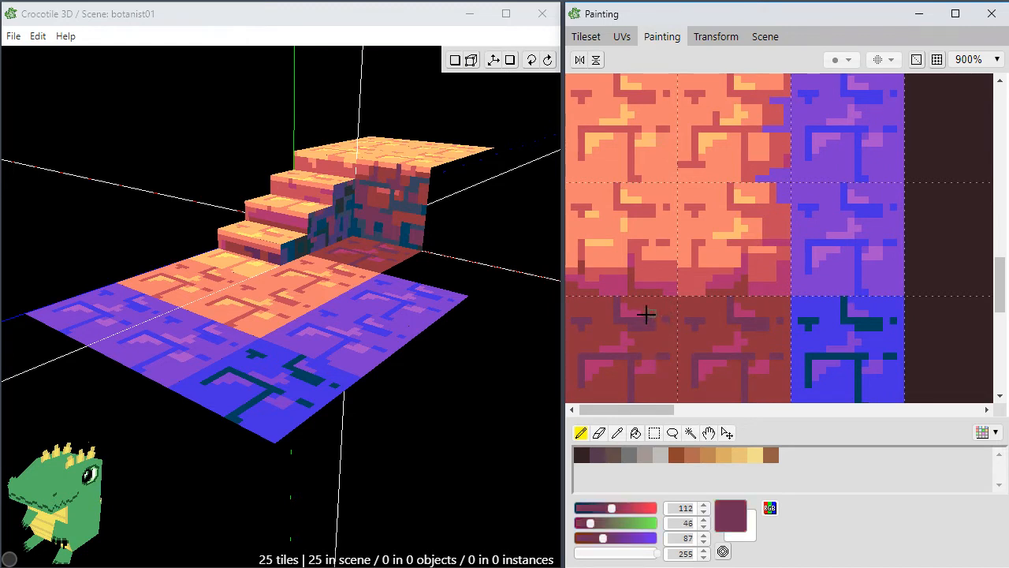
pyautogui.press('space')
pyautogui.moveTo(624, 329); pyautogui.dragTo(629, 263)
pyautogui.press('space')
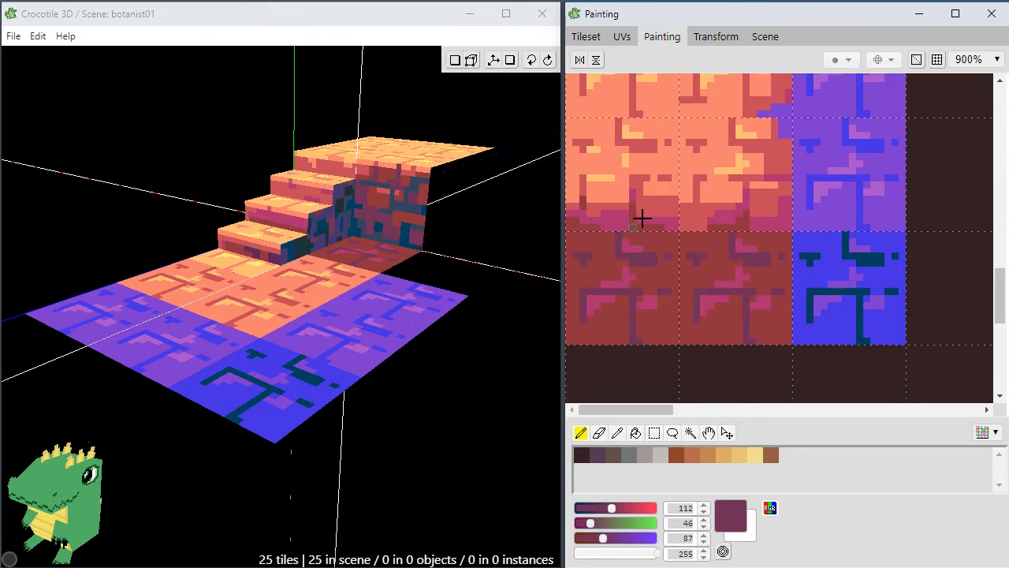
pyautogui.keyDown('alt'); pyautogui.click(656, 213); pyautogui.keyUp('alt')
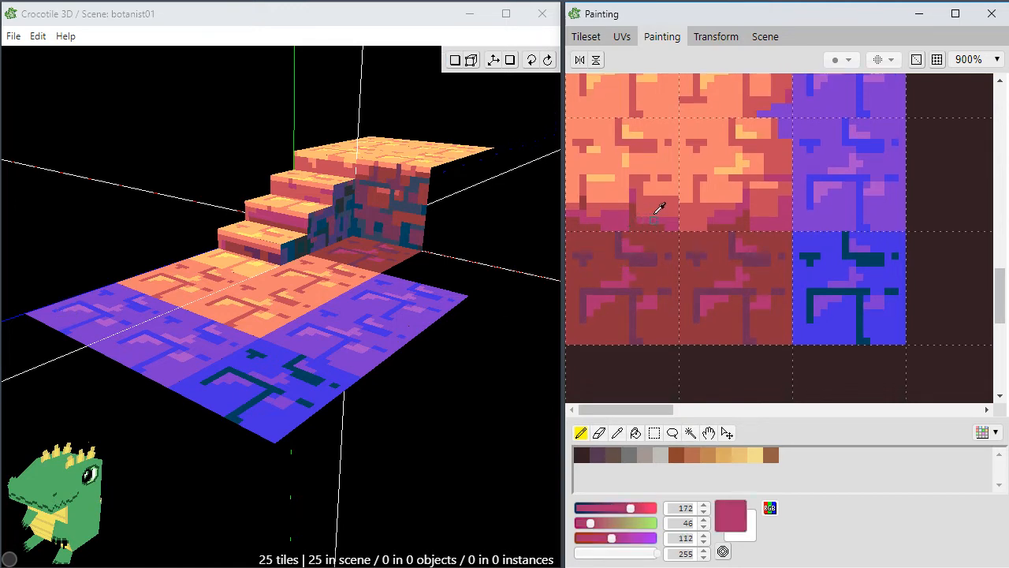
pyautogui.keyDown('alt'); pyautogui.click(594, 220); pyautogui.keyUp('alt')
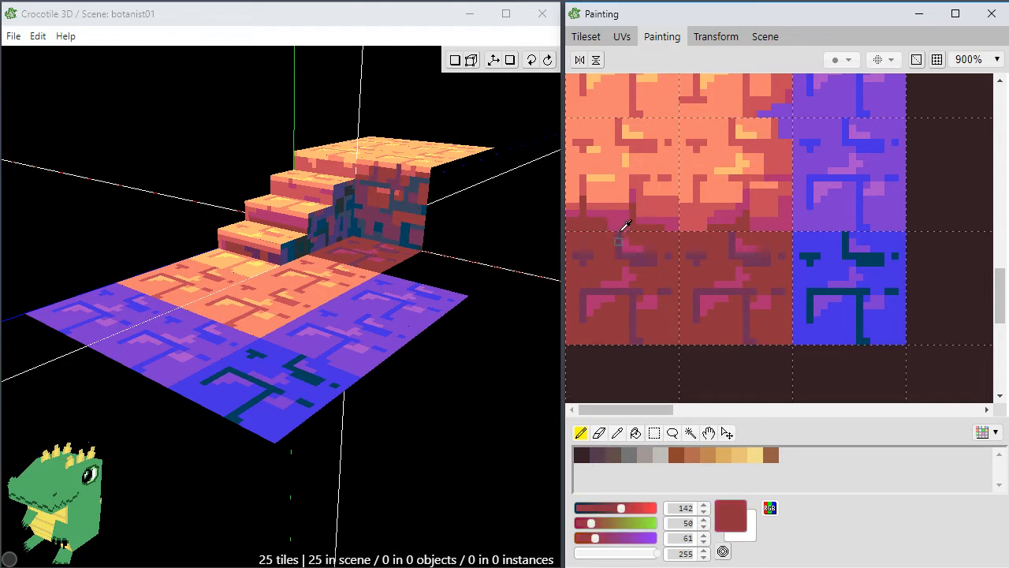
pyautogui.keyDown('alt'); pyautogui.click(619, 231); pyautogui.keyUp('alt')
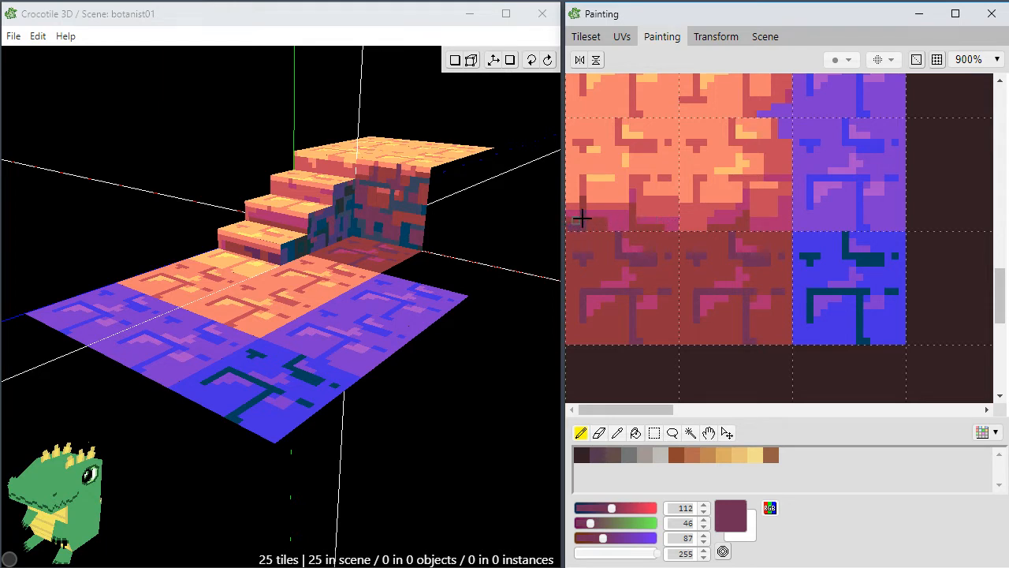
# Touch up the upper border of the tile's transition with salmon (244, 130, 112) and red (197, 73, 89).
pyautogui.keyDown('alt'); pyautogui.click(682, 180); pyautogui.keyUp('alt')
pyautogui.scroll(2, 658, 173)
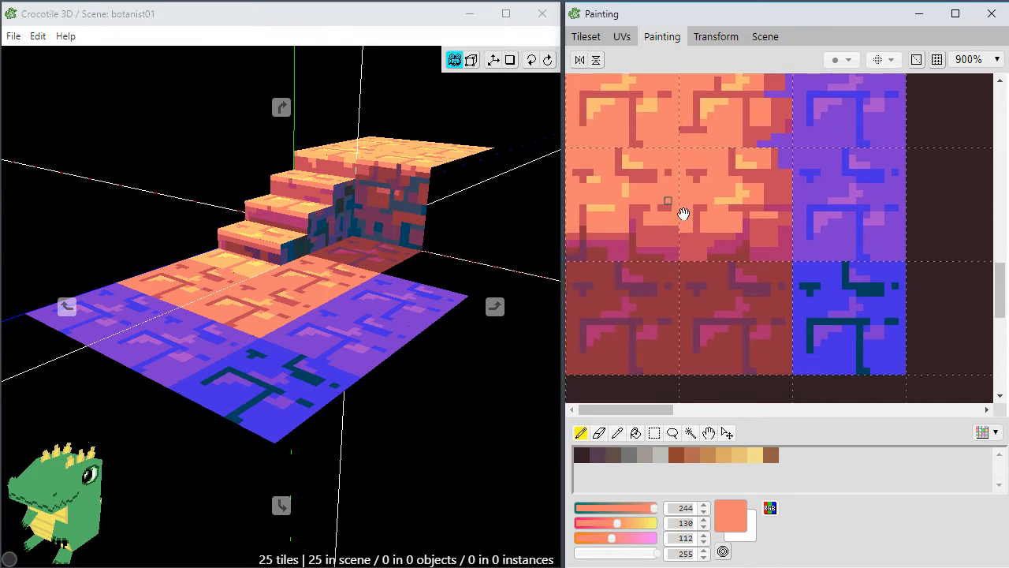
pyautogui.keyDown('alt'); pyautogui.click(655, 221); pyautogui.keyUp('alt')
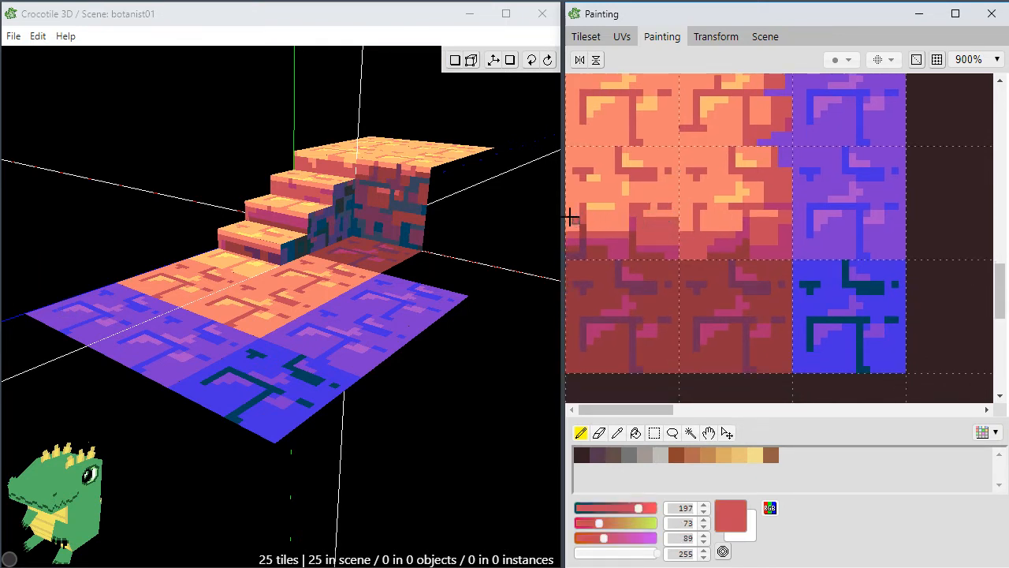
pyautogui.scroll(-2, 629, 254)
pyautogui.scroll(-4, 639, 214)
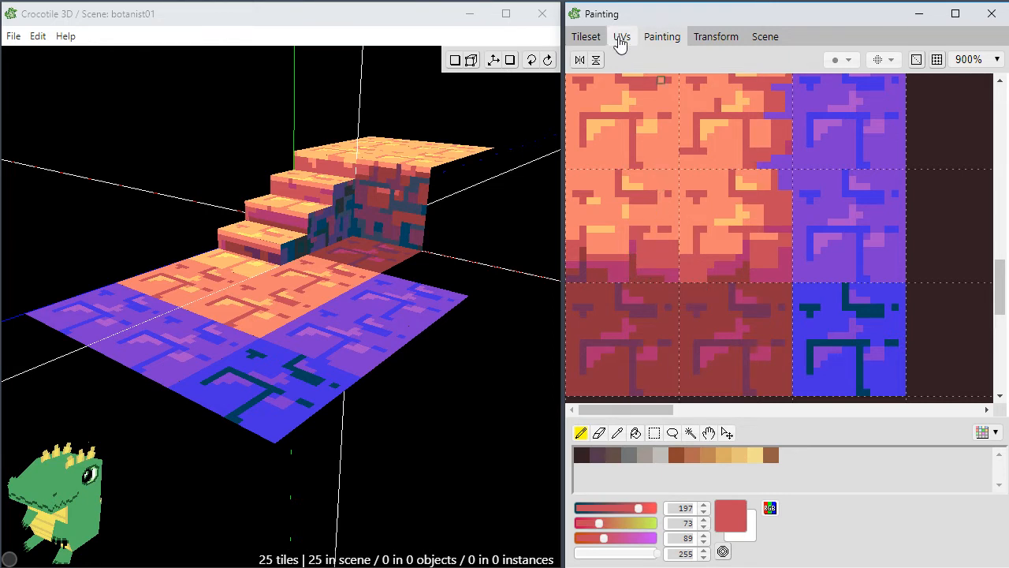
# Open the tileset and select the middle-row left transition tile for drawing.
pyautogui.click(588, 38)
pyautogui.click(601, 375)
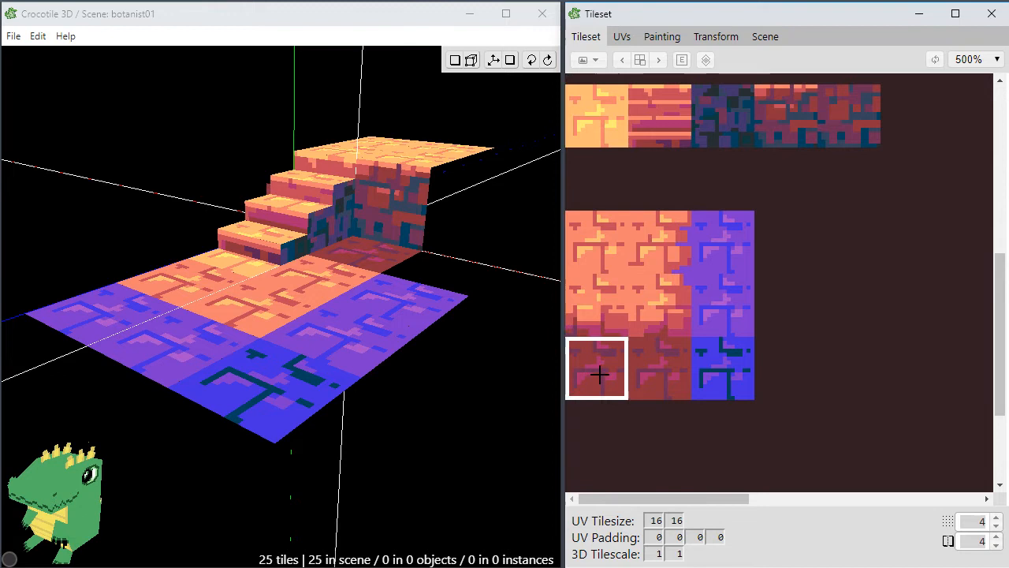
pyautogui.click(604, 314)
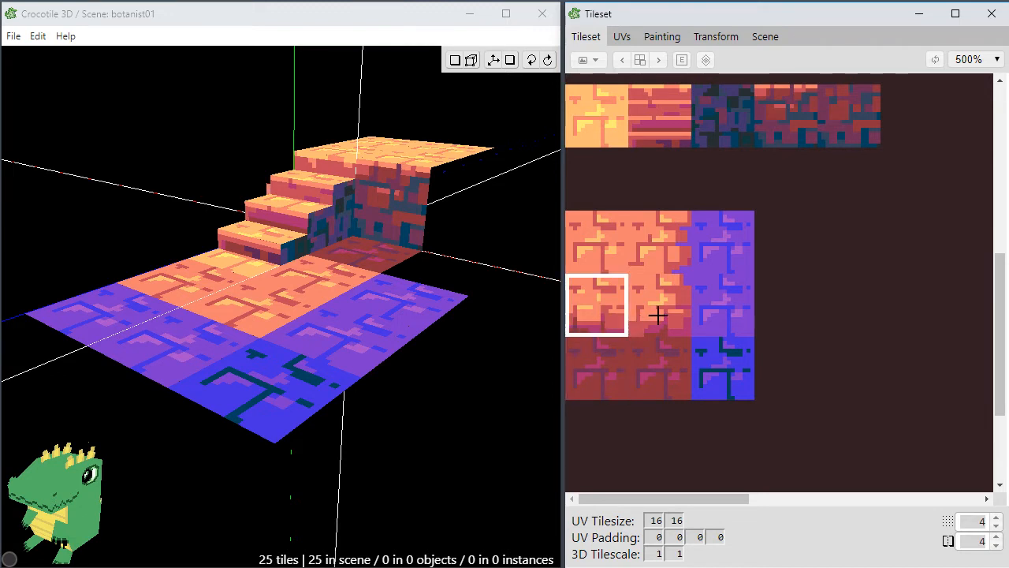
pyautogui.click(656, 309)
pyautogui.click(612, 319)
pyautogui.click(608, 362)
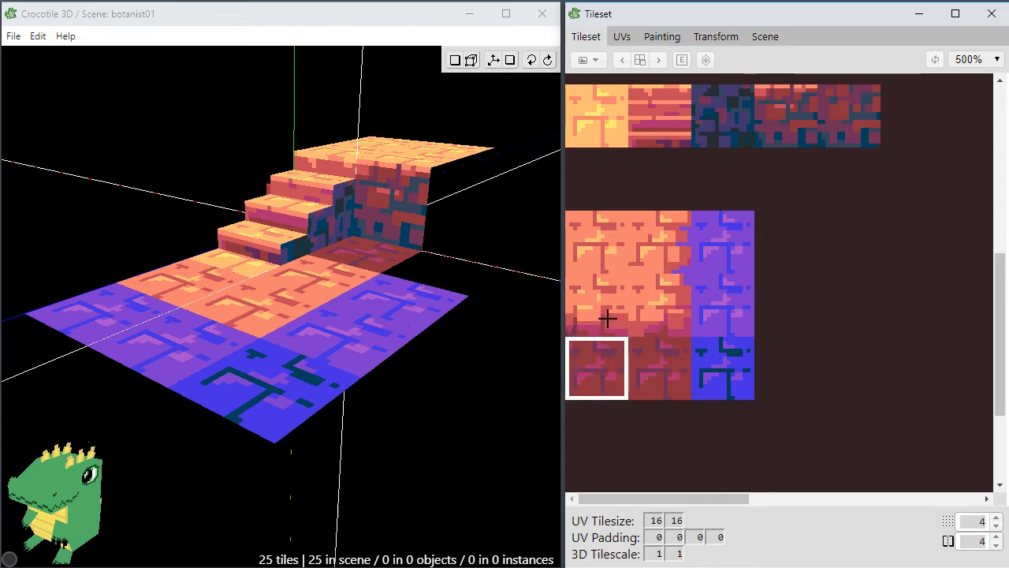
pyautogui.click(607, 312)
# Place the top-row centre transition tile in the empty floor spot beside the dark red tile in the 3D scene.
pyautogui.moveTo(430, 337); pyautogui.dragTo(485, 390, button='middle')
pyautogui.moveTo(326, 354); pyautogui.dragTo(408, 307, button='middle')
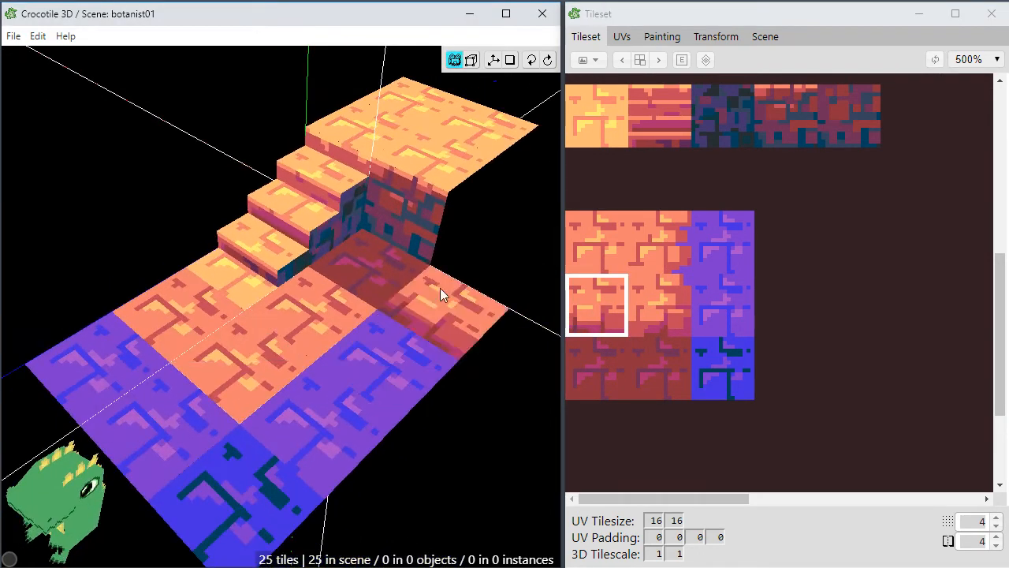
pyautogui.click(645, 246)
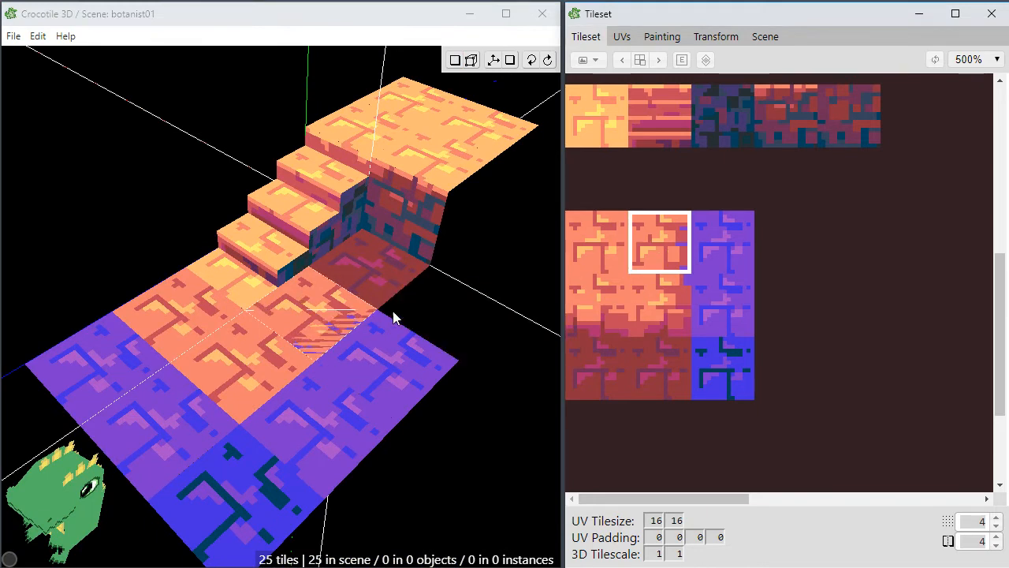
pyautogui.click(370, 319)
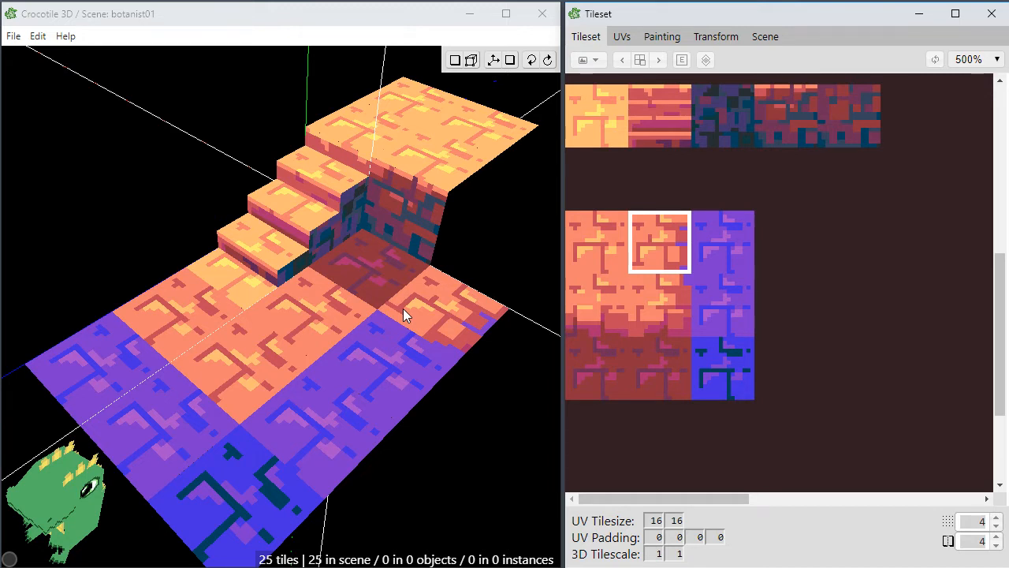
pyautogui.click(425, 301)
pyautogui.click(424, 301)
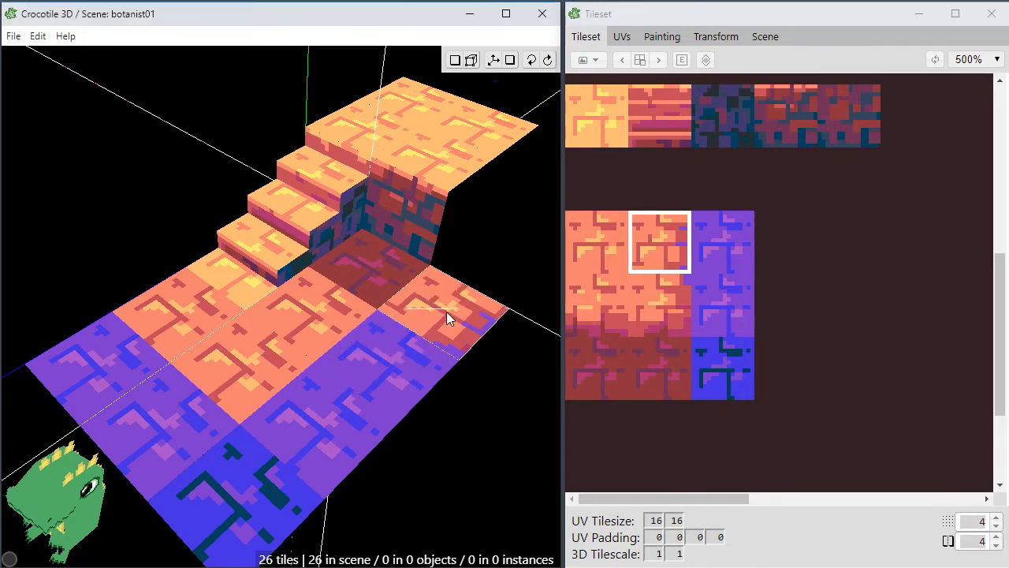
# Place the middle-row centre corner tile on the floor's front corner and the top-row centre transition tile on the remaining outer-edge purple spot.
pyautogui.click(651, 296)
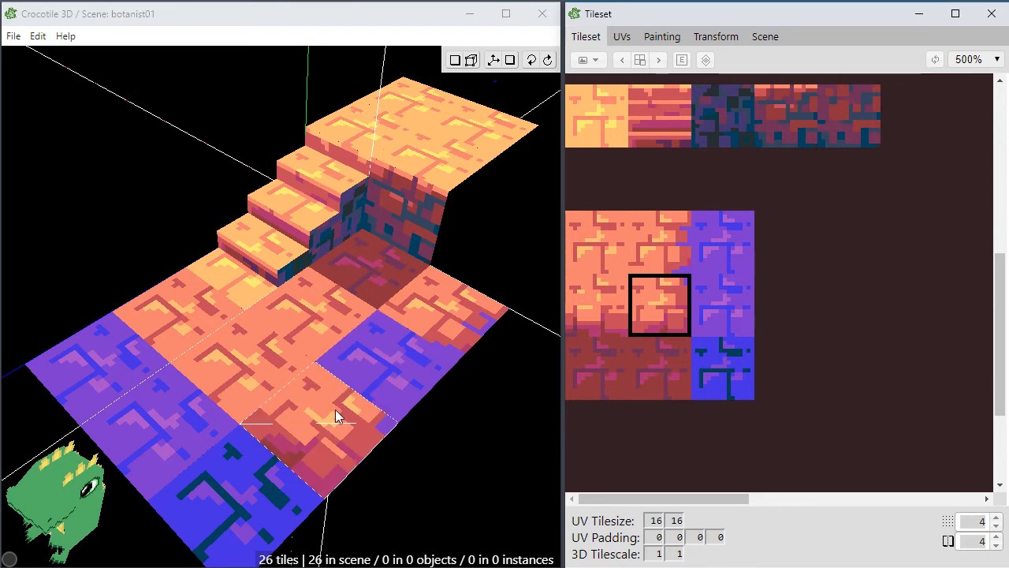
pyautogui.click(288, 406)
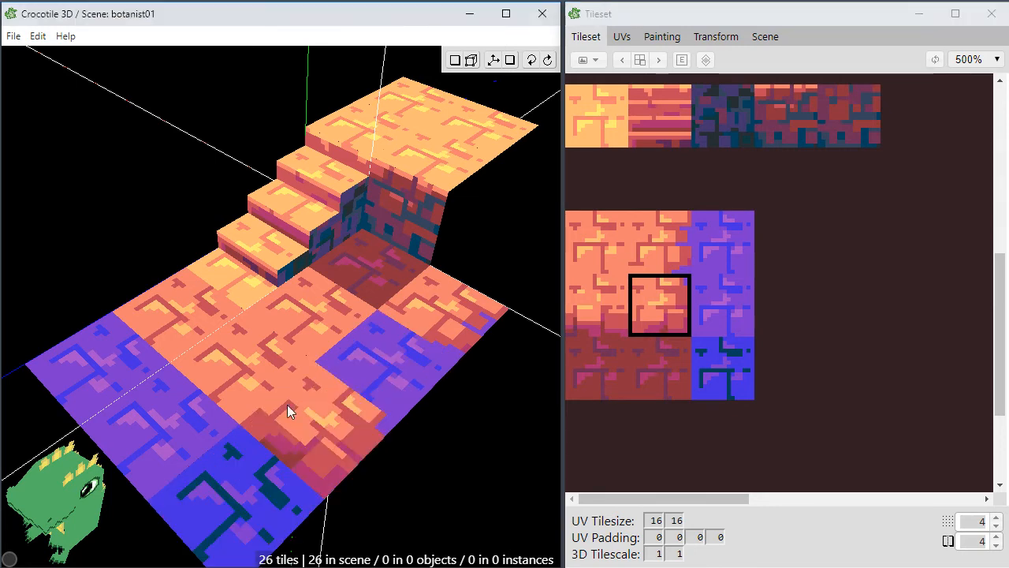
pyautogui.click(660, 243)
pyautogui.click(426, 344)
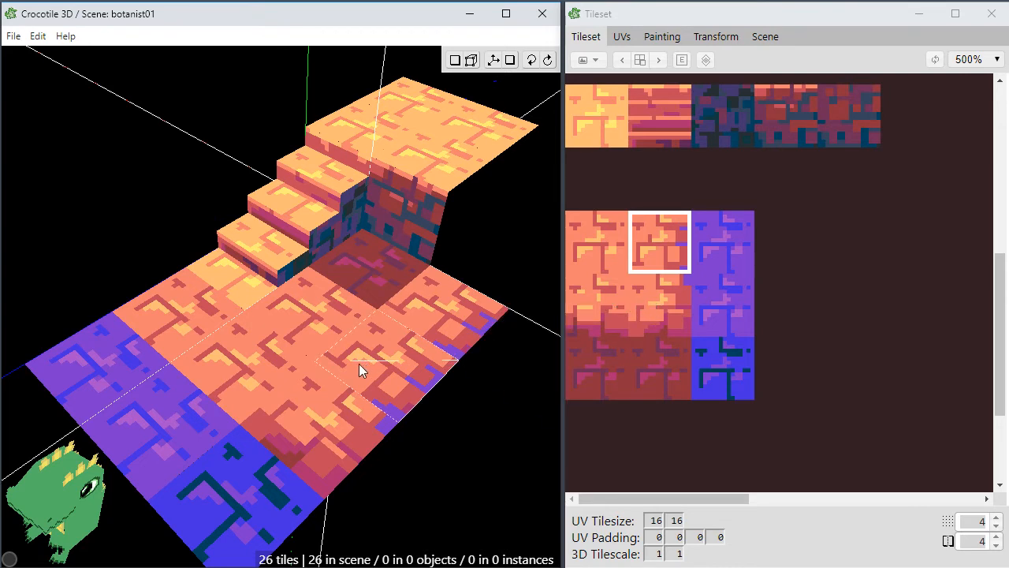
# Place the middle-row left transition tile in front of the dark red tile and the middle-row centre corner tile on the diagonal outer-edge spot.
pyautogui.click(581, 313)
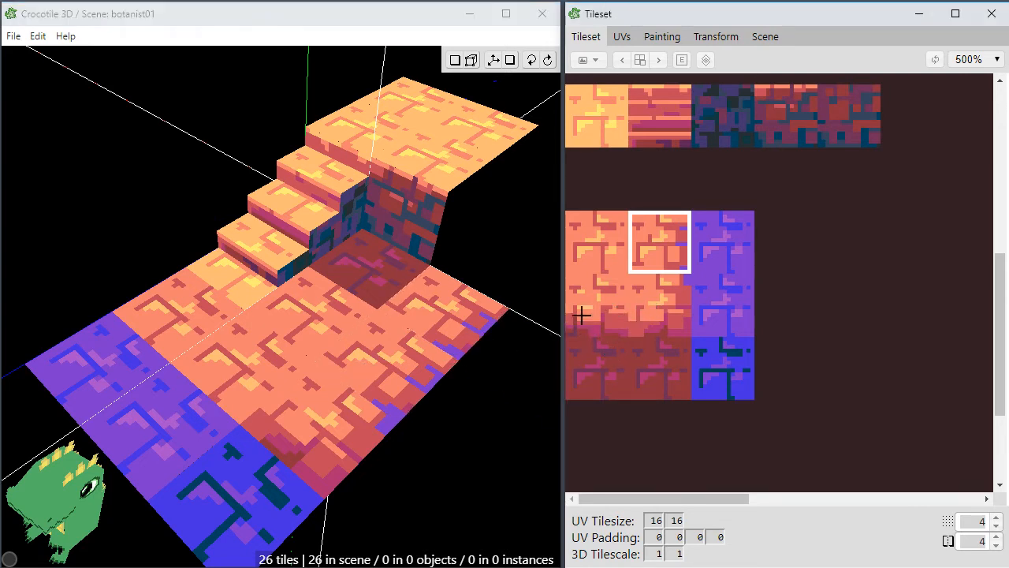
pyautogui.click(331, 317)
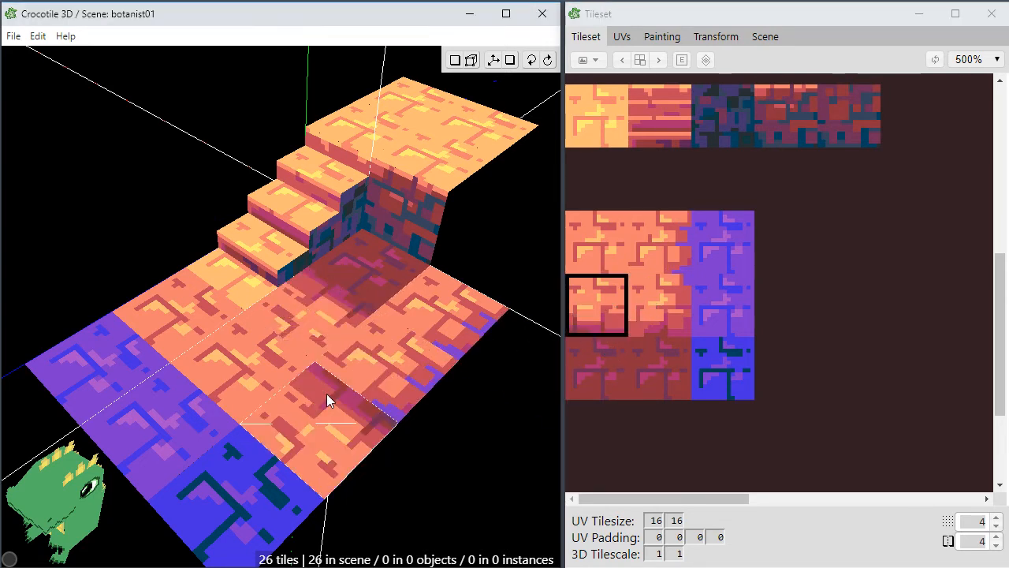
pyautogui.click(659, 324)
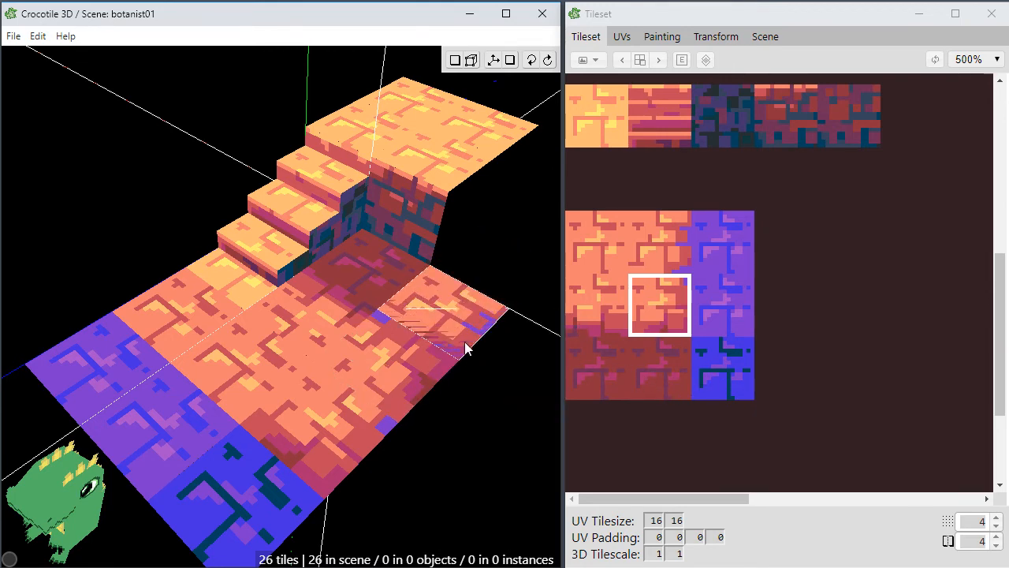
pyautogui.press('space')
pyautogui.moveTo(300, 439)
pyautogui.mouseDown()
pyautogui.moveTo(359, 434)
pyautogui.moveTo(300, 440)
pyautogui.moveTo(293, 430)
pyautogui.moveTo(294, 438)
pyautogui.mouseUp()
# Replace the salmon tiles along the purple tiles' border with rotated transition tiles.
pyautogui.click(592, 288)
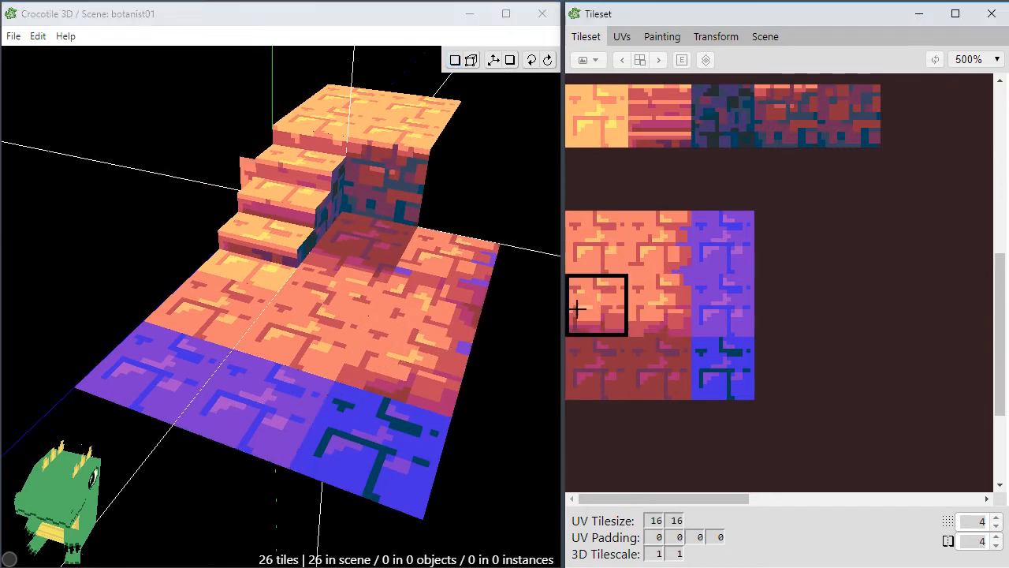
pyautogui.press('space')
pyautogui.moveTo(357, 335); pyautogui.dragTo(297, 390)
pyautogui.press('space')
pyautogui.press('space')
pyautogui.moveTo(216, 382); pyautogui.dragTo(205, 435)
pyautogui.click(679, 247)
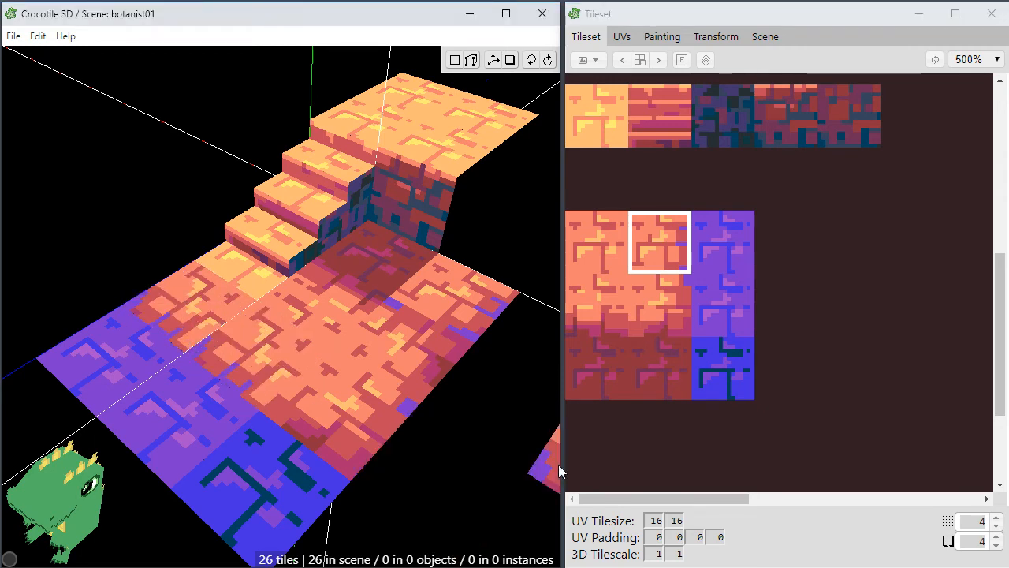
# Examine the blended floor transitions beside the dark red and purple tiles from several angles.
pyautogui.press('space')
pyautogui.moveTo(410, 426); pyautogui.dragTo(398, 378)
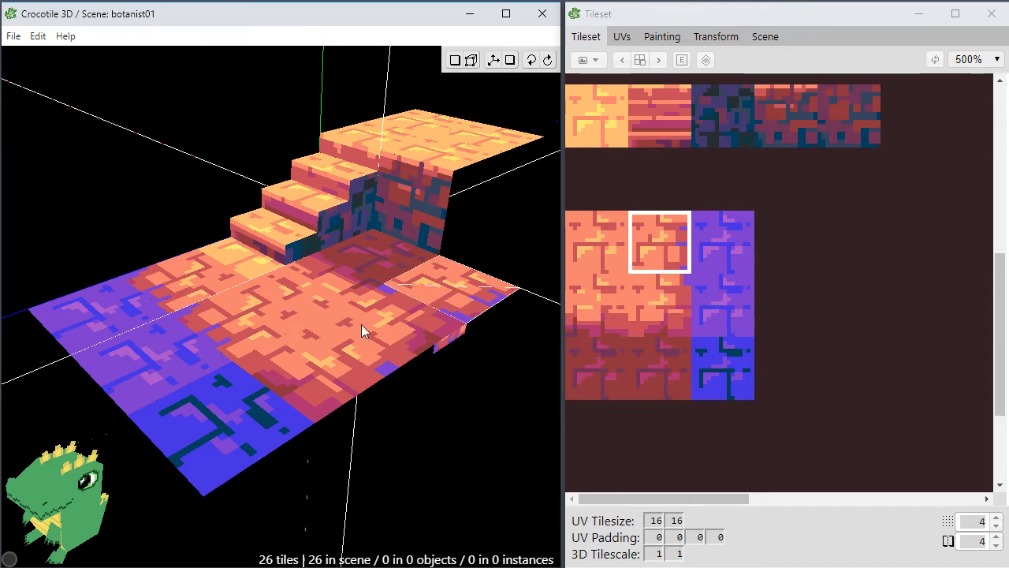
pyautogui.press('space')
pyautogui.moveTo(422, 393); pyautogui.dragTo(399, 331)
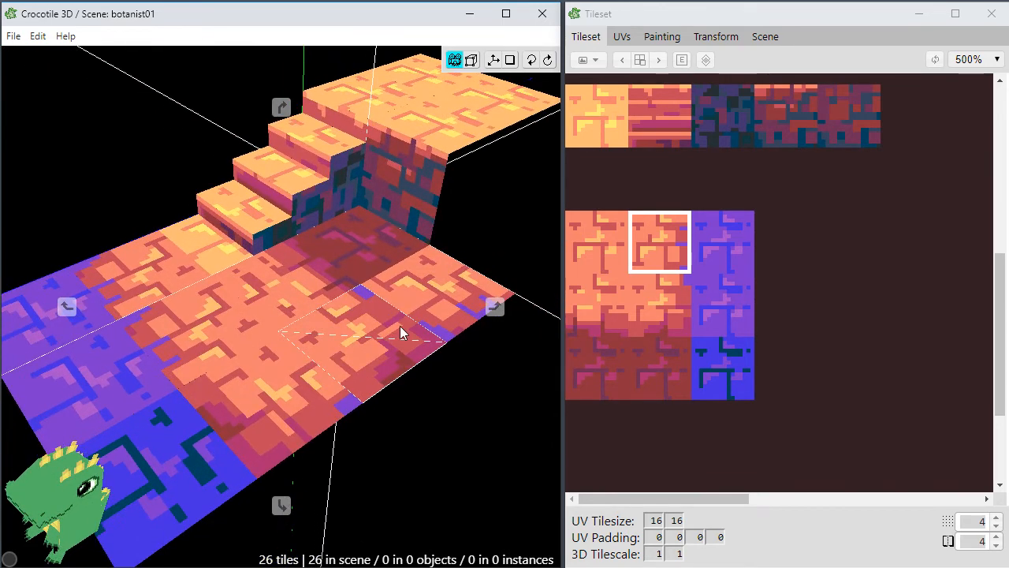
pyautogui.press('space')
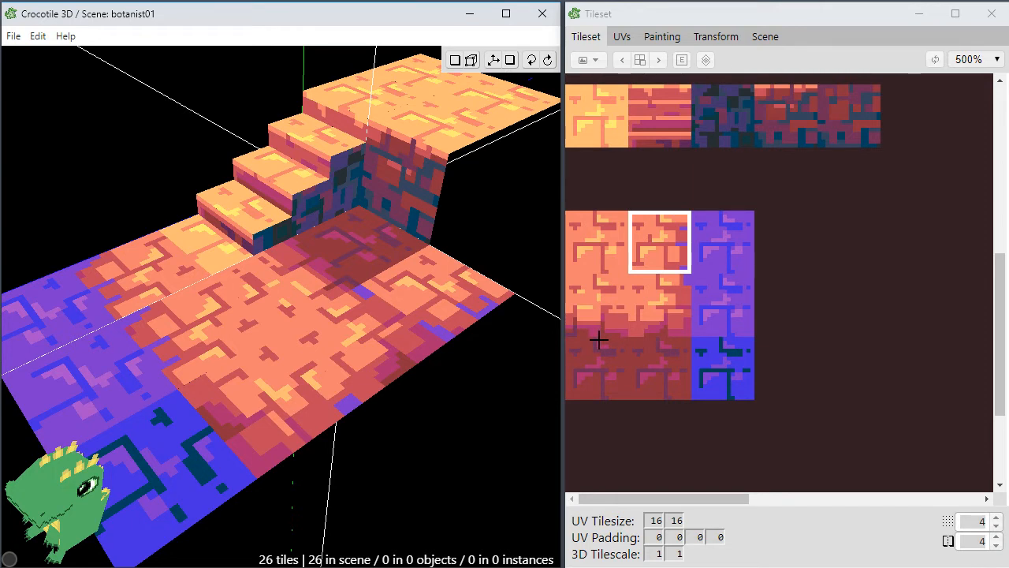
pyautogui.press('space')
pyautogui.moveTo(387, 364)
pyautogui.mouseDown()
pyautogui.moveTo(388, 335)
pyautogui.moveTo(388, 368)
pyautogui.moveTo(368, 364)
pyautogui.mouseUp()
pyautogui.press('space')
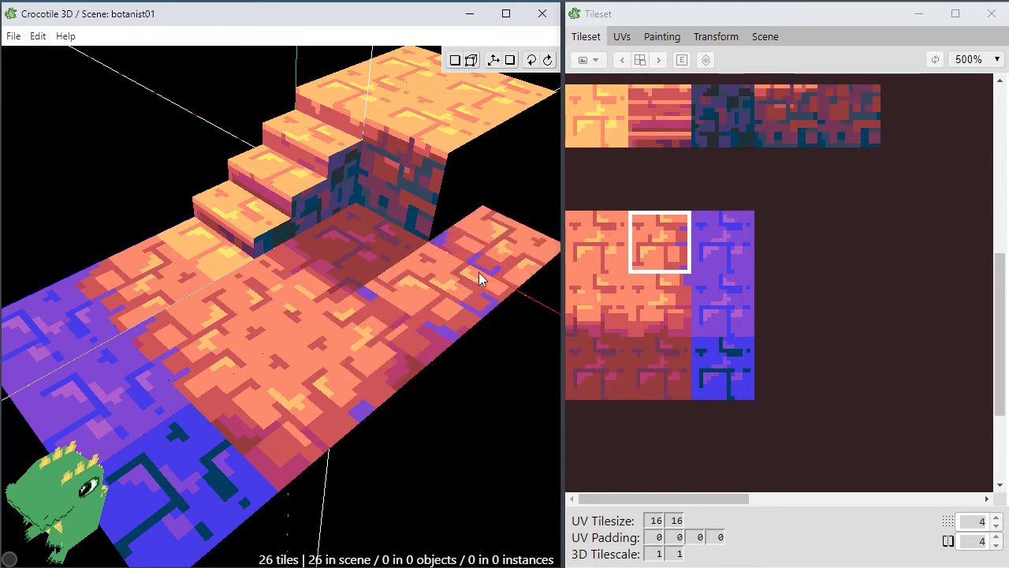
# Place the bottom-row centre dark red tile on the floor's back corner, beside the existing dark red tile.
pyautogui.click(666, 376)
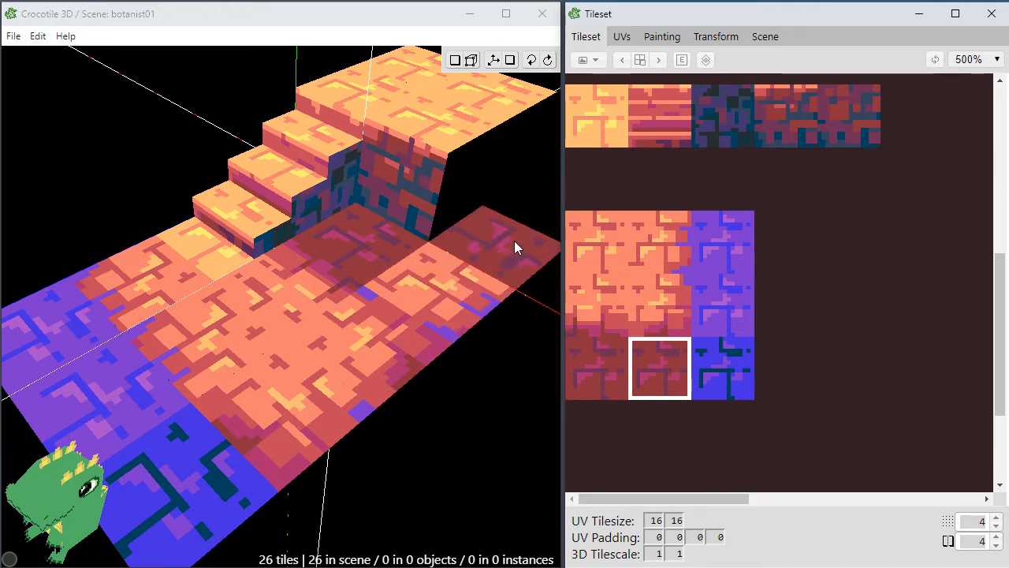
pyautogui.click(410, 283)
pyautogui.press('space')
pyautogui.moveTo(426, 429); pyautogui.dragTo(400, 481)
pyautogui.press('space')
pyautogui.moveTo(410, 408); pyautogui.dragTo(416, 281)
pyautogui.press('space')
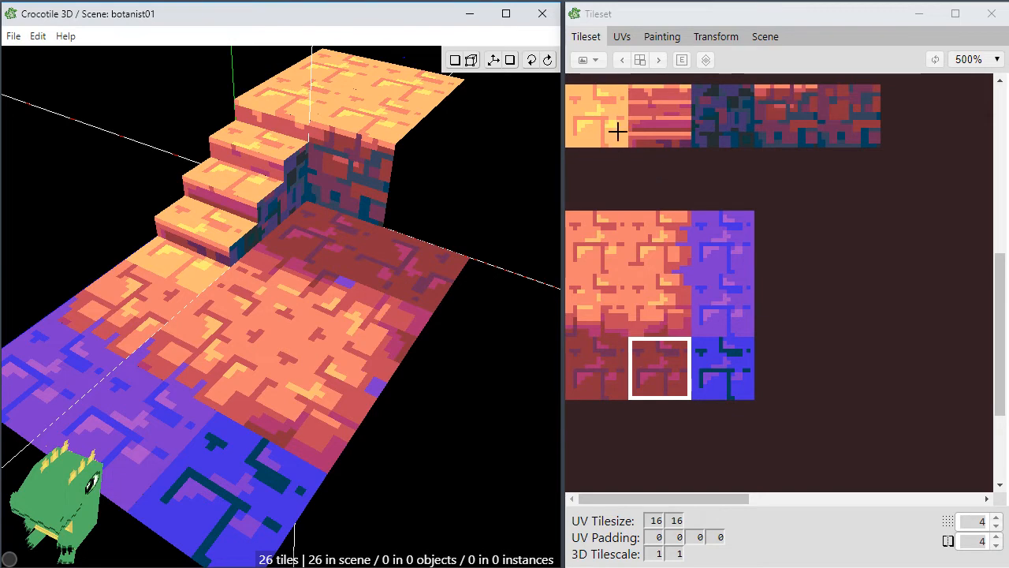
# Open the group of floor tiles for painting and copy the middle-row centre corner tile into the empty cell above the top-row centre tile.
pyautogui.scroll(-1, 617, 130)
pyautogui.moveTo(584, 143); pyautogui.dragTo(760, 322)
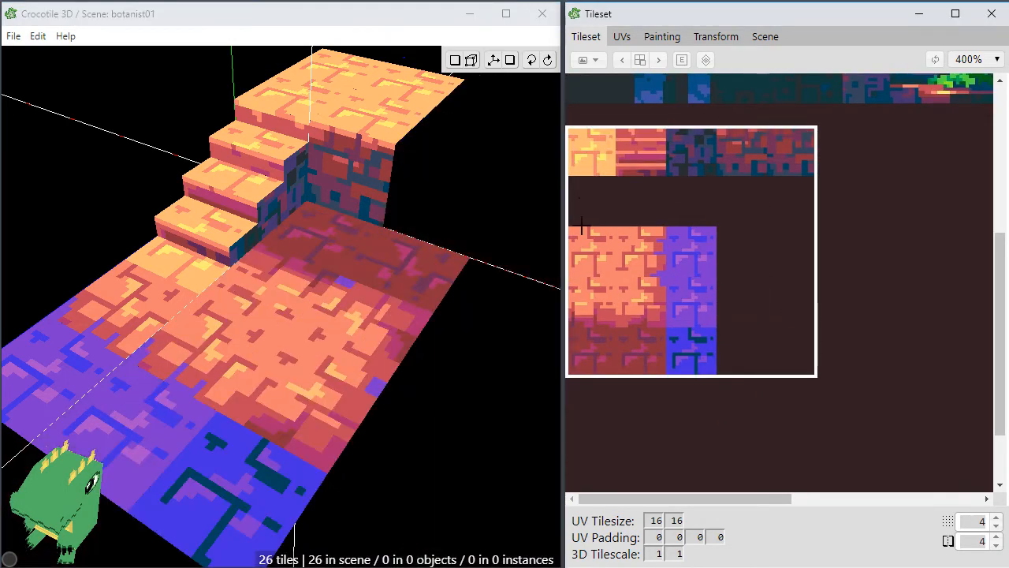
pyautogui.click(661, 36)
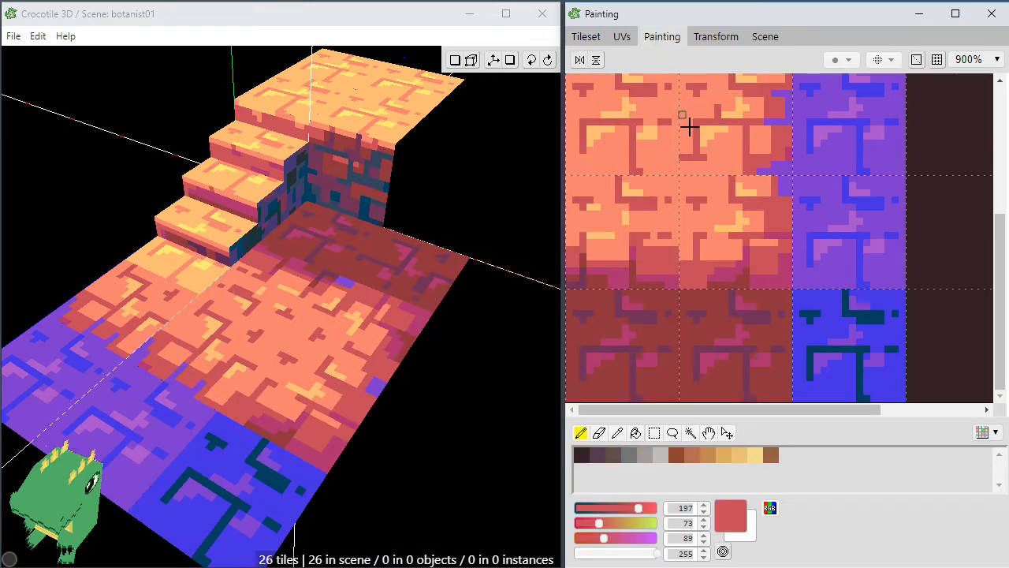
pyautogui.moveTo(1006, 266); pyautogui.dragTo(1006, 218)
pyautogui.press('m')
pyautogui.moveTo(679, 272)
pyautogui.mouseDown()
pyautogui.moveTo(753, 372)
pyautogui.moveTo(739, 332)
pyautogui.moveTo(737, 126)
pyautogui.mouseUp()
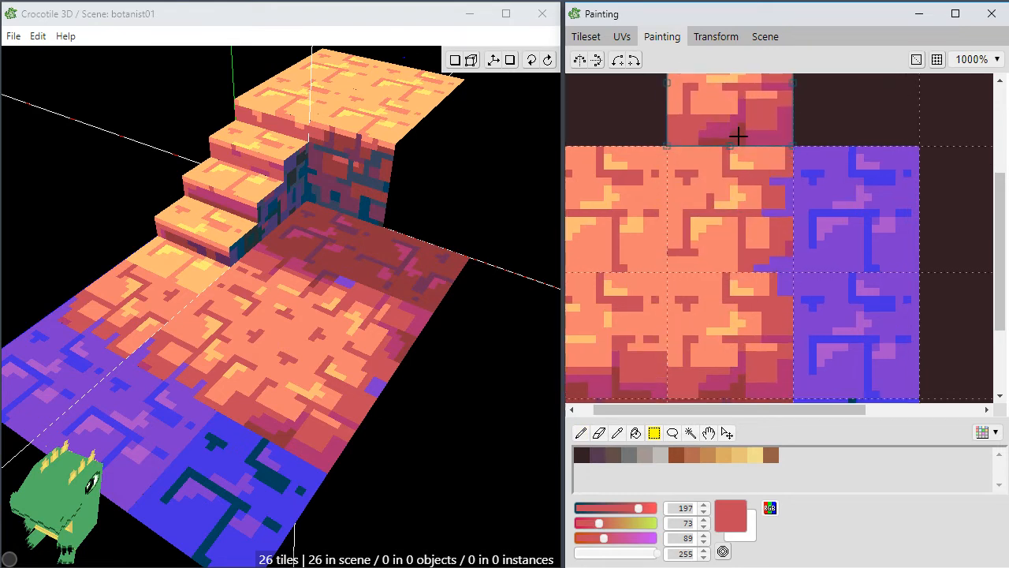
pyautogui.scroll(3, 736, 153)
pyautogui.click(807, 236)
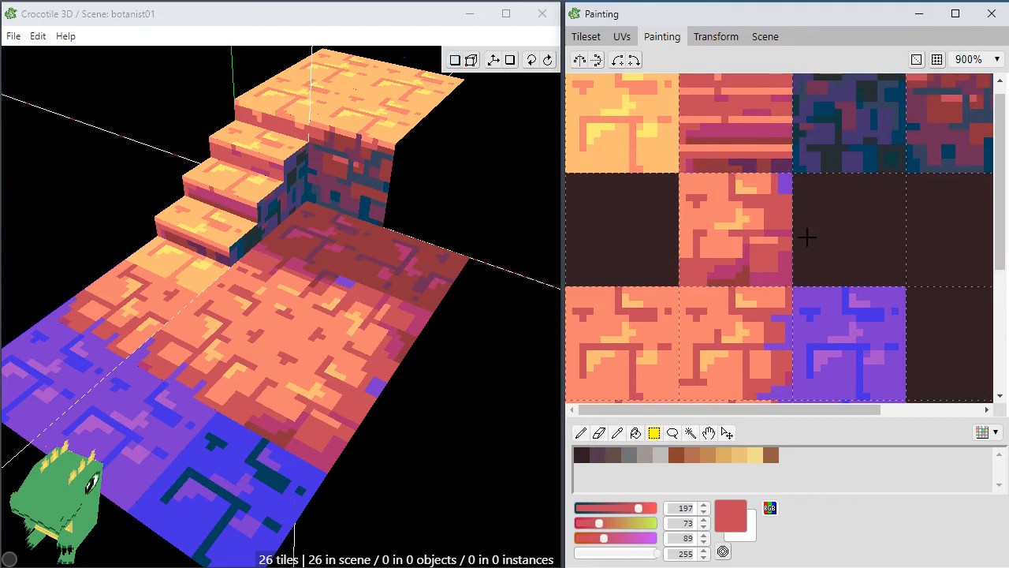
# Fill the copied tile's large salmon area with red (197, 73, 89).
pyautogui.press('b')
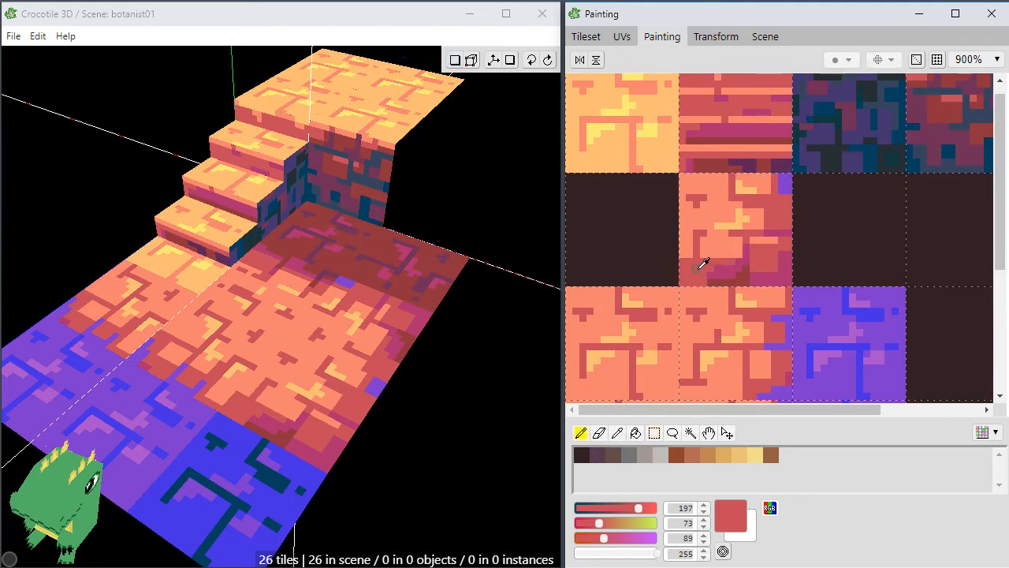
pyautogui.press('g')
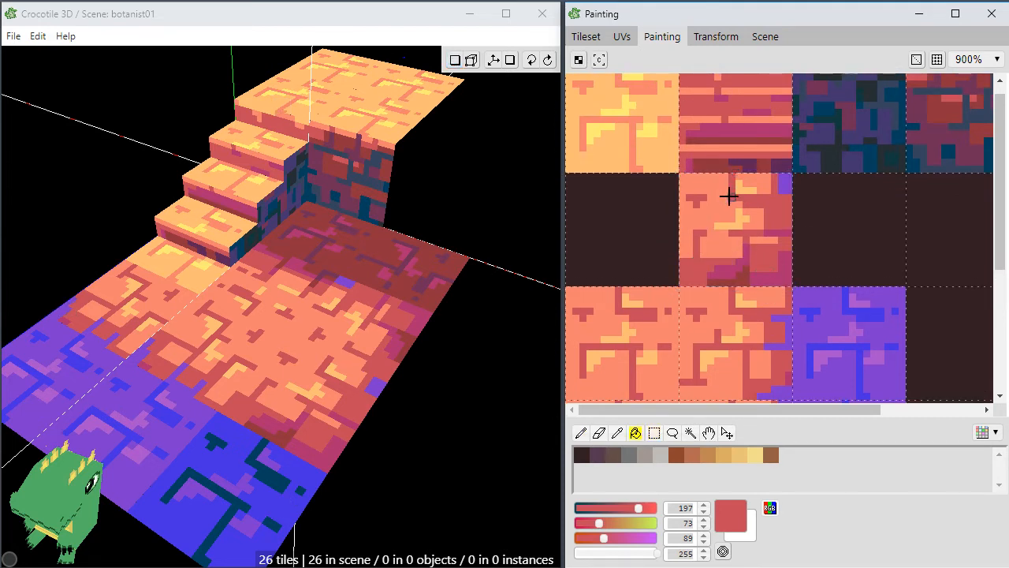
pyautogui.click(714, 213)
pyautogui.hotkey('ctrl', 'z')
pyautogui.click(720, 218)
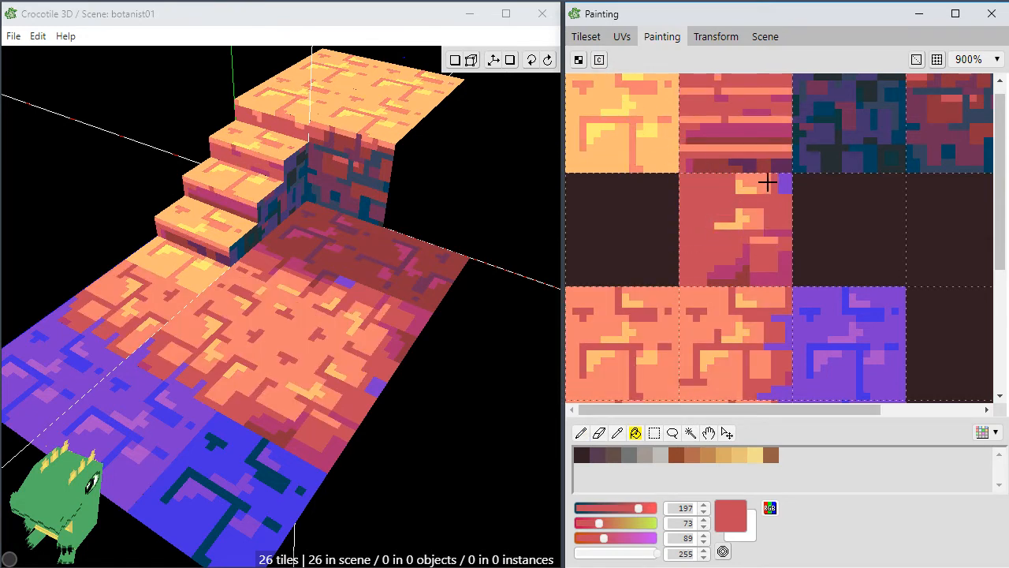
# Repaint the copied tile's yellow highlights with salmon (244, 130, 112) and red (197, 73, 89) pixels.
pyautogui.press('b')
pyautogui.keyDown('alt'); pyautogui.click(765, 242); pyautogui.keyUp('alt')
pyautogui.moveTo(731, 213)
pyautogui.mouseDown()
pyautogui.moveTo(746, 216)
pyautogui.moveTo(736, 216)
pyautogui.mouseUp()
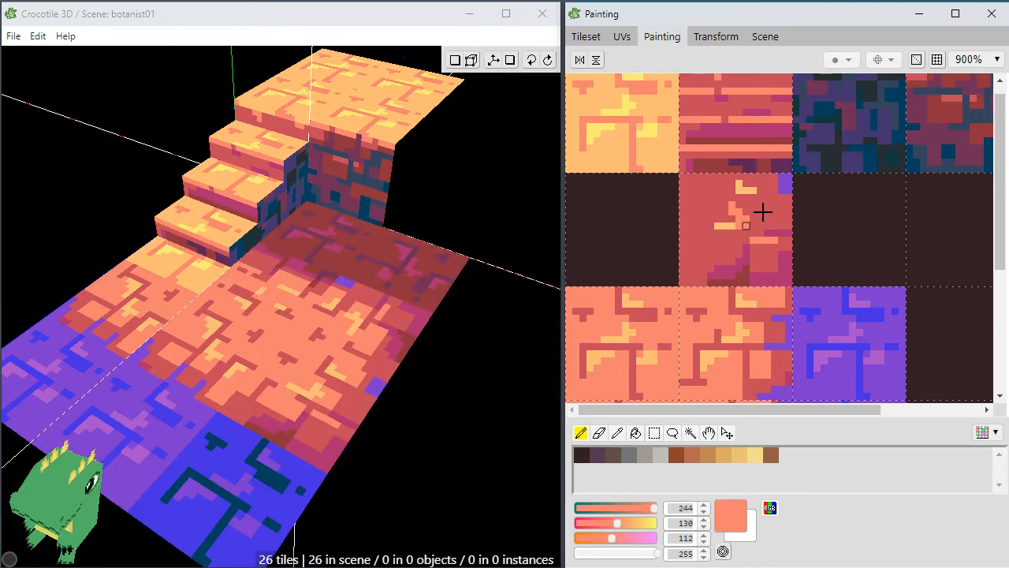
pyautogui.moveTo(725, 225)
pyautogui.mouseDown()
pyautogui.moveTo(734, 187)
pyautogui.moveTo(759, 188)
pyautogui.moveTo(697, 192)
pyautogui.mouseUp()
pyautogui.keyDown('alt'); pyautogui.click(725, 212); pyautogui.keyUp('alt')
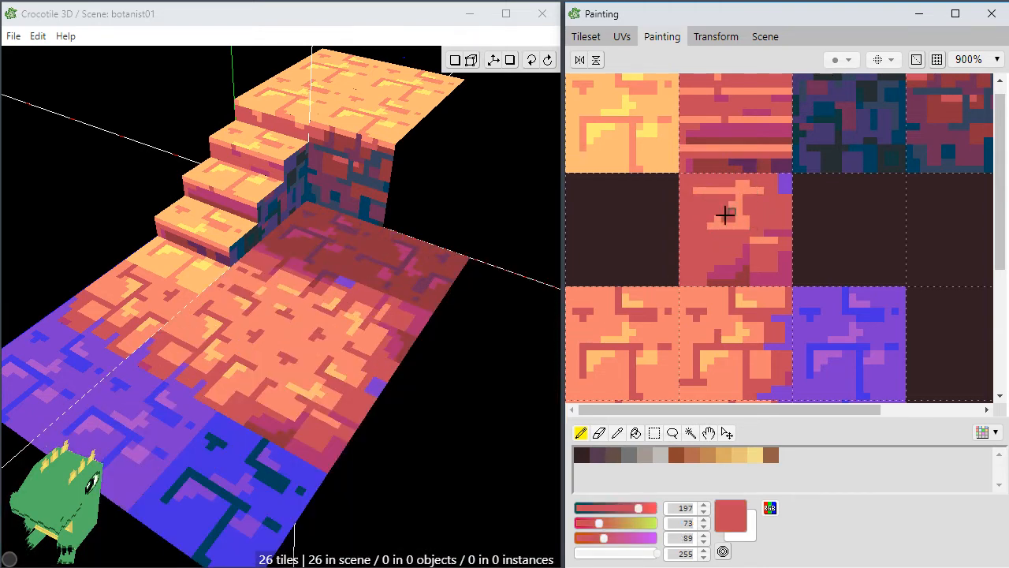
pyautogui.keyDown('alt'); pyautogui.click(741, 200); pyautogui.keyUp('alt')
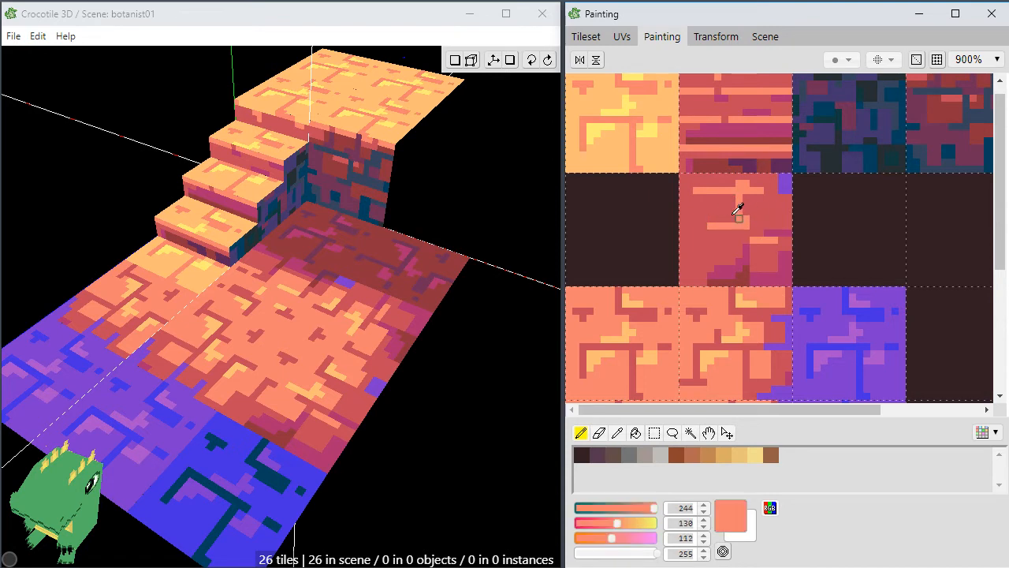
# Draw magenta (172, 46, 112) cracks across the copied tile and refine its bricks with red (197, 73, 89) and salmon (244, 130, 112).
pyautogui.keyDown('alt'); pyautogui.click(752, 249); pyautogui.keyUp('alt')
pyautogui.moveTo(744, 241)
pyautogui.mouseDown()
pyautogui.moveTo(733, 192)
pyautogui.moveTo(749, 191)
pyautogui.mouseUp()
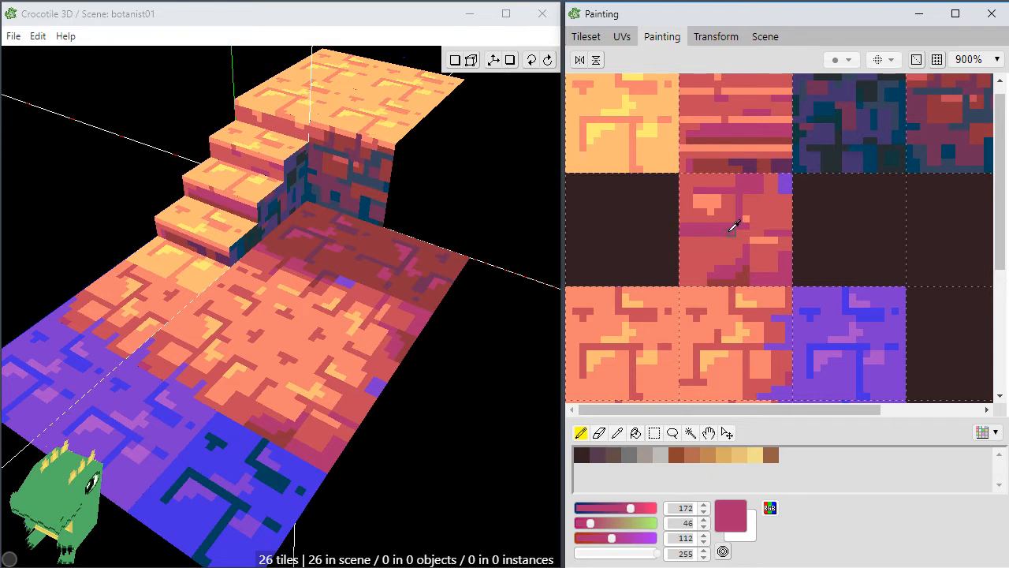
pyautogui.keyDown('alt'); pyautogui.click(763, 206); pyautogui.keyUp('alt')
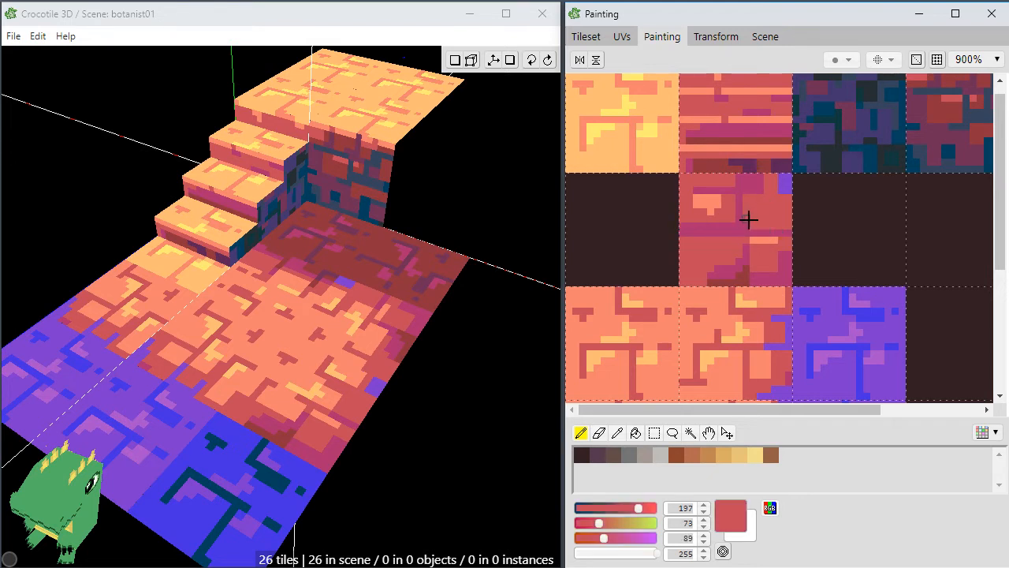
pyautogui.keyDown('alt'); pyautogui.click(710, 198); pyautogui.keyUp('alt')
pyautogui.keyDown('alt'); pyautogui.click(711, 210); pyautogui.keyUp('alt')
pyautogui.keyDown('alt'); pyautogui.click(708, 197); pyautogui.keyUp('alt')
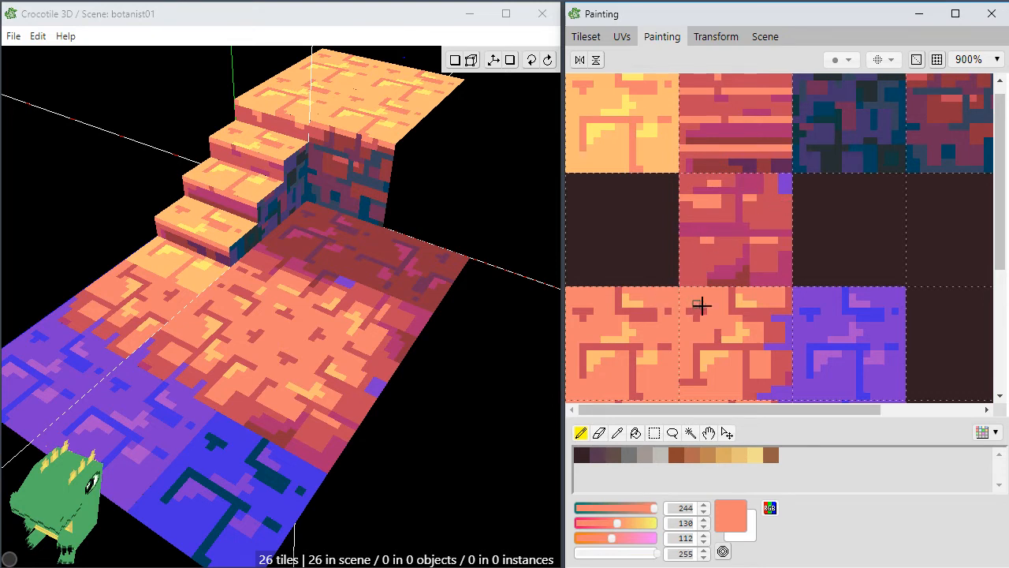
# Shade the copied tile's left edge and central crack with magenta (172, 46, 112), dark red (142, 50, 61) and red (197, 73, 89).
pyautogui.keyDown('alt'); pyautogui.click(736, 262); pyautogui.keyUp('alt')
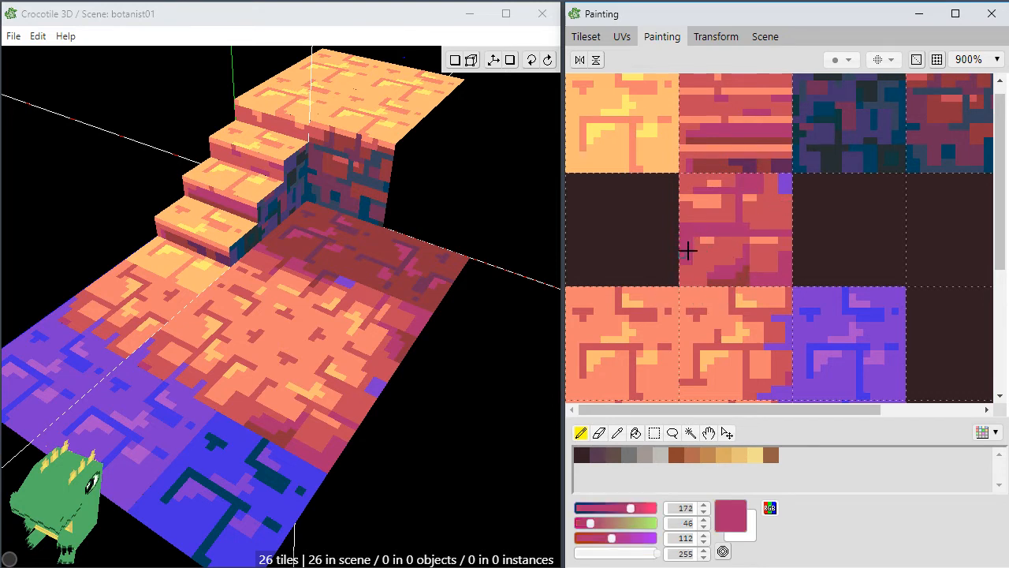
pyautogui.keyDown('alt'); pyautogui.click(741, 276); pyautogui.keyUp('alt')
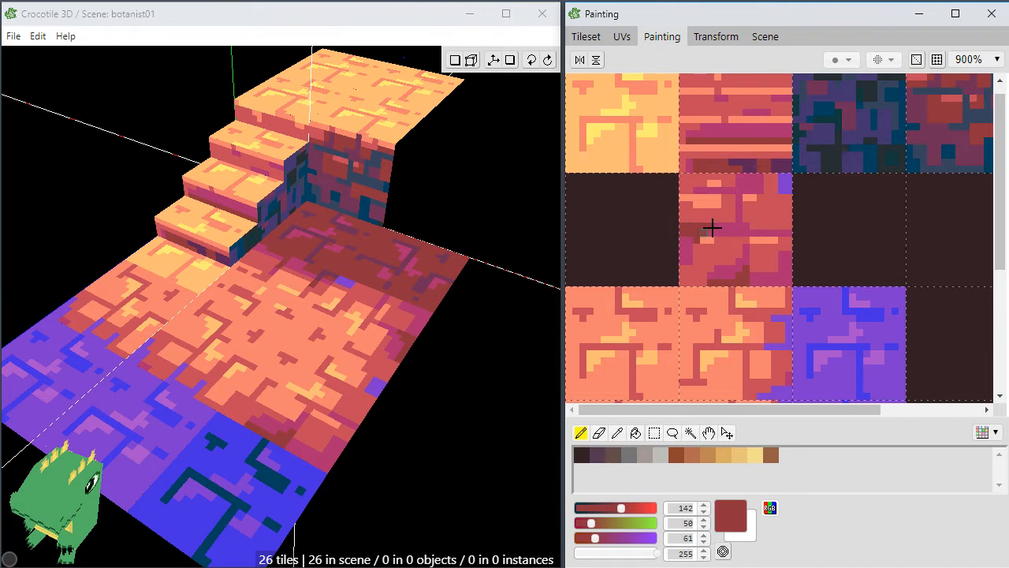
pyautogui.keyDown('alt'); pyautogui.click(704, 240); pyautogui.keyUp('alt')
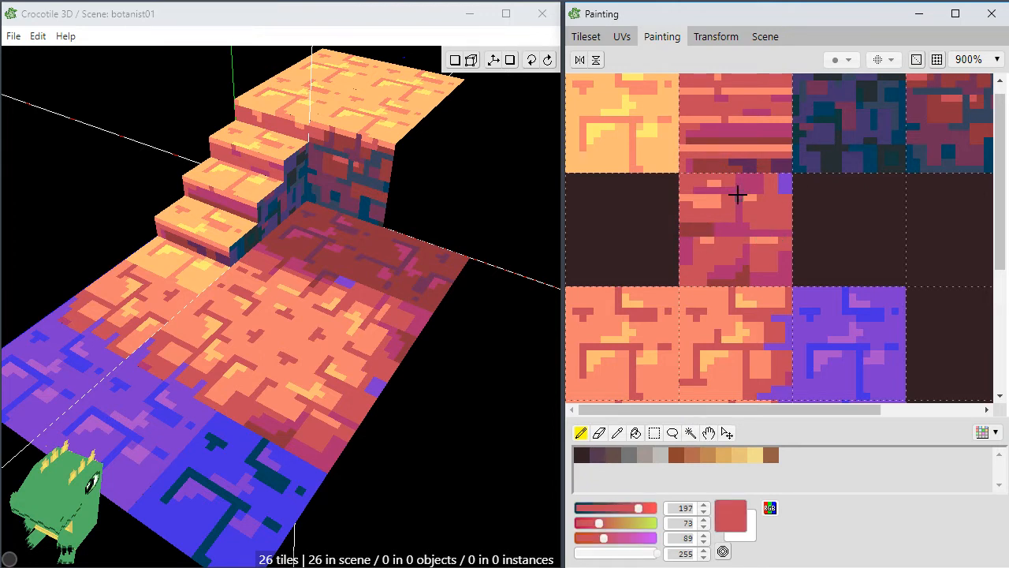
# Place the new red transition tile on the floor's back corner and in two empty spots beyond the outer edge, rotating it to fit.
pyautogui.click(587, 36)
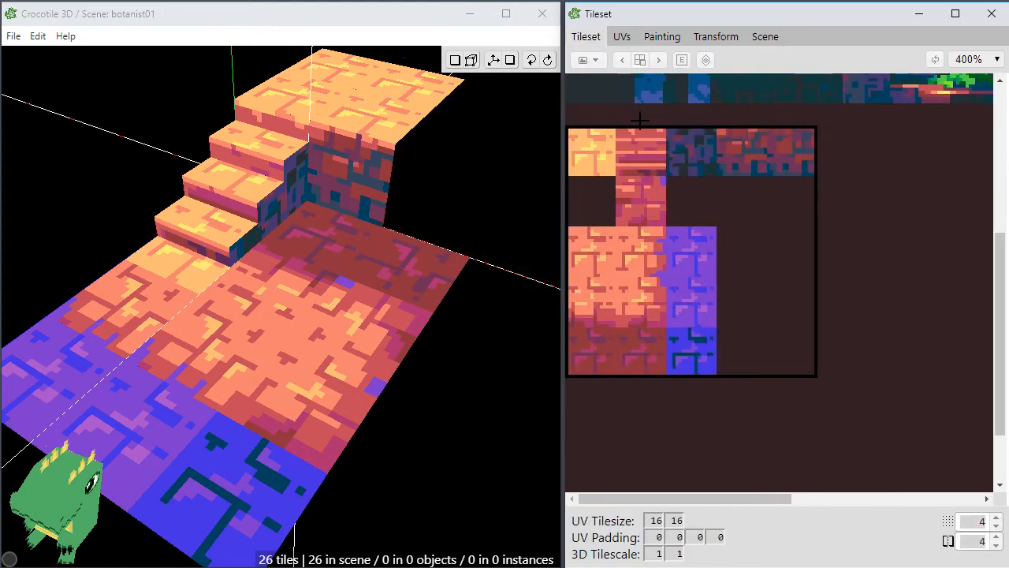
pyautogui.click(632, 211)
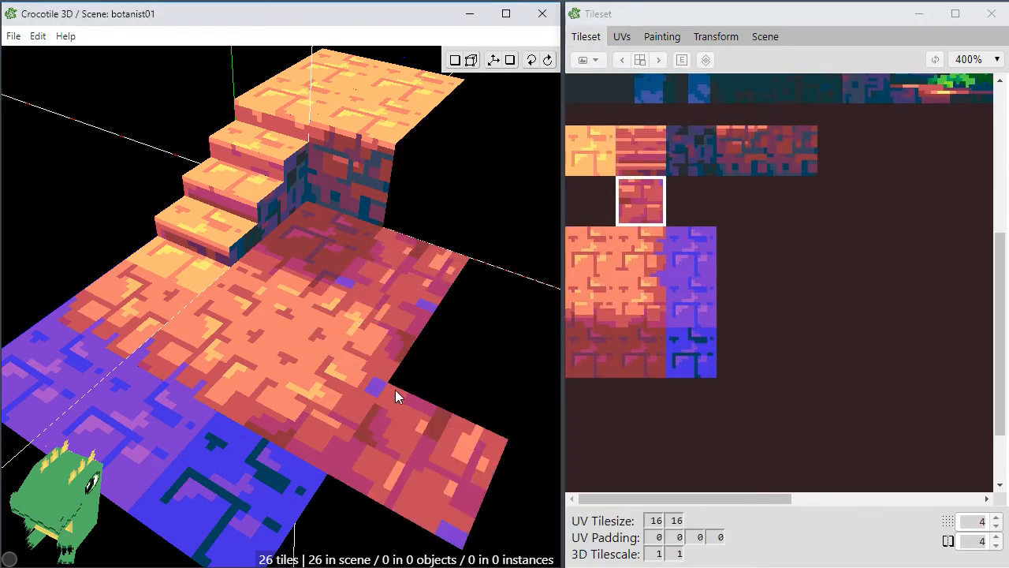
pyautogui.moveTo(382, 418); pyautogui.dragTo(465, 417)
pyautogui.press('space')
pyautogui.press('space')
pyautogui.moveTo(458, 312); pyautogui.dragTo(475, 350)
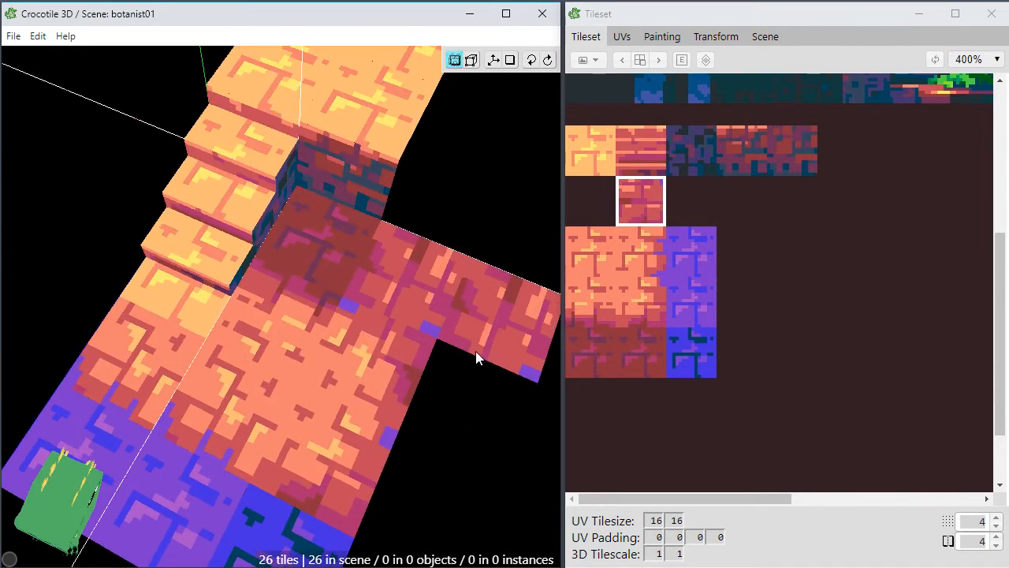
pyautogui.click(479, 350)
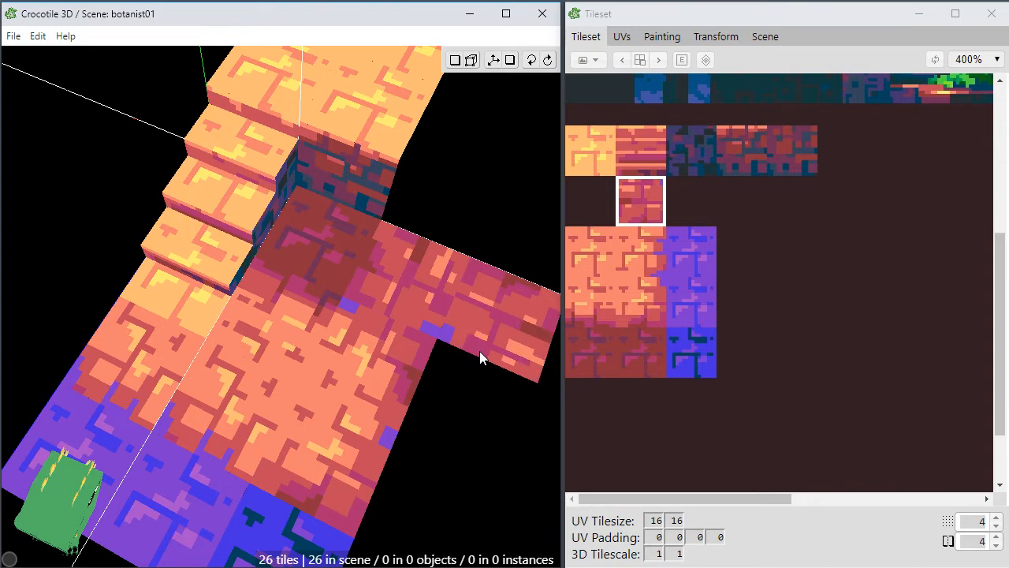
pyautogui.click(435, 444)
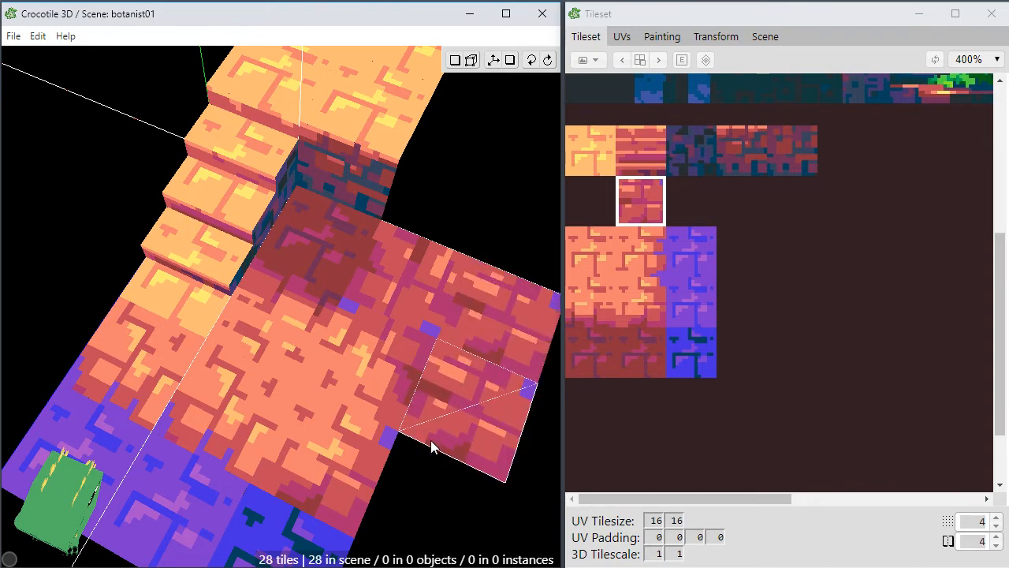
# Place the red transition tile in the empty spot at the outer corner of the red floor area.
pyautogui.click(417, 474)
pyautogui.press('space')
pyautogui.moveTo(415, 475); pyautogui.dragTo(379, 406)
pyautogui.moveTo(298, 183); pyautogui.dragTo(295, 181)
pyautogui.click(294, 182)
pyautogui.press('space')
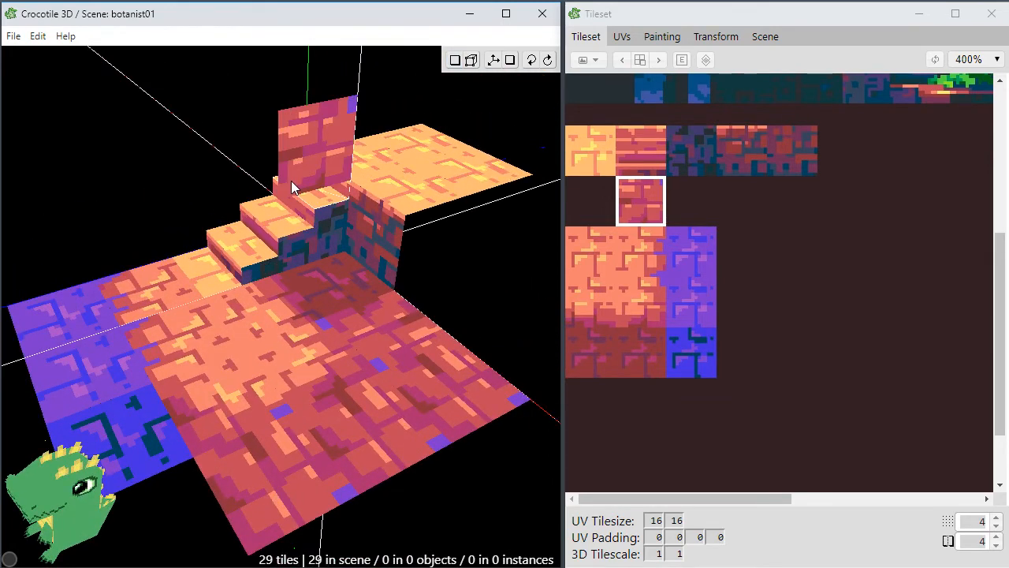
pyautogui.press('space')
pyautogui.moveTo(281, 322); pyautogui.dragTo(374, 307)
pyautogui.press('space')
pyautogui.press('space')
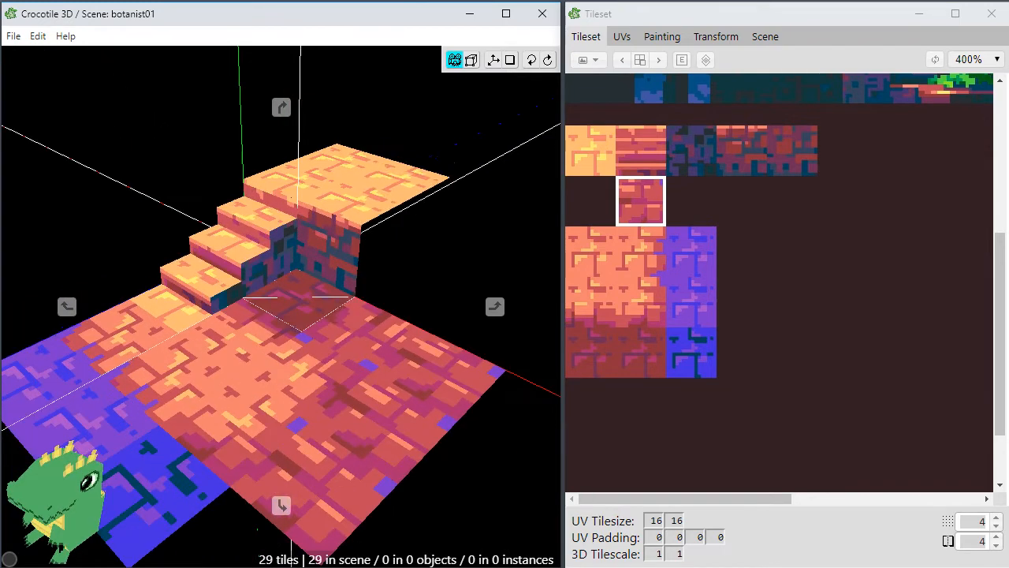
pyautogui.press('space')
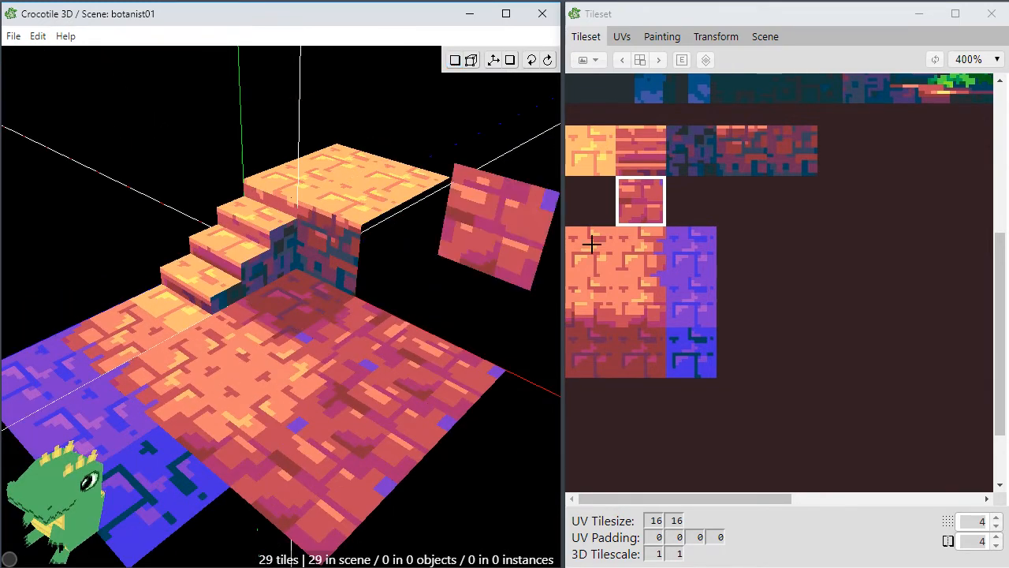
# Examine the reference artwork's house, staircase and stone walls for the next textures to extract.
pyautogui.moveTo(1003, 249); pyautogui.dragTo(1001, 95)
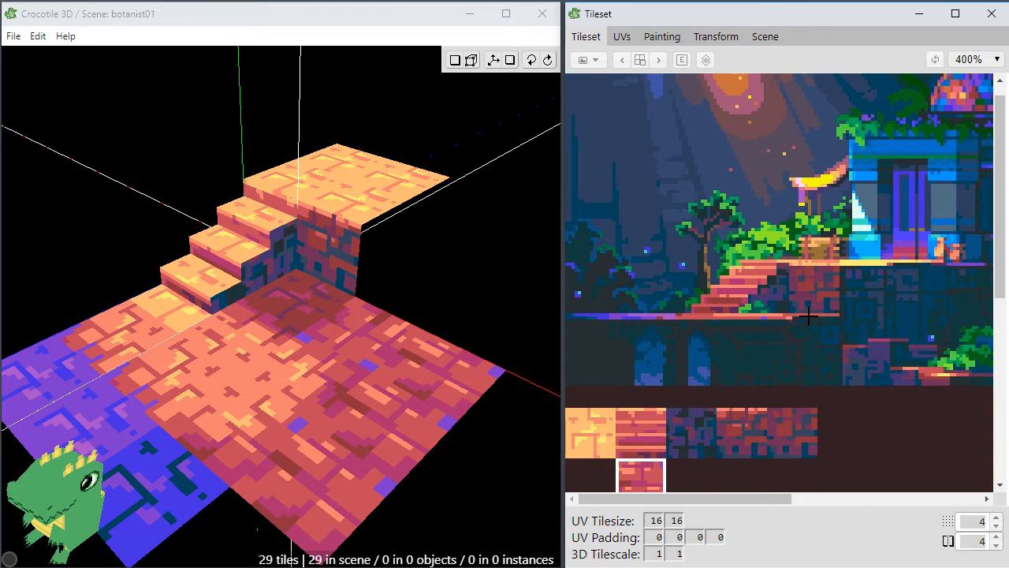
pyautogui.press('space')
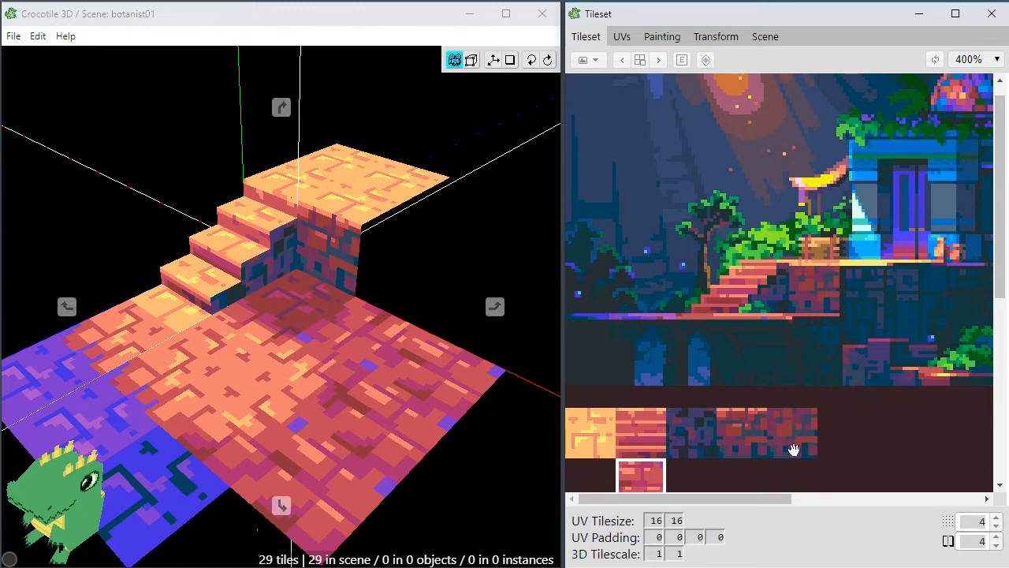
pyautogui.moveTo(762, 498); pyautogui.dragTo(841, 511)
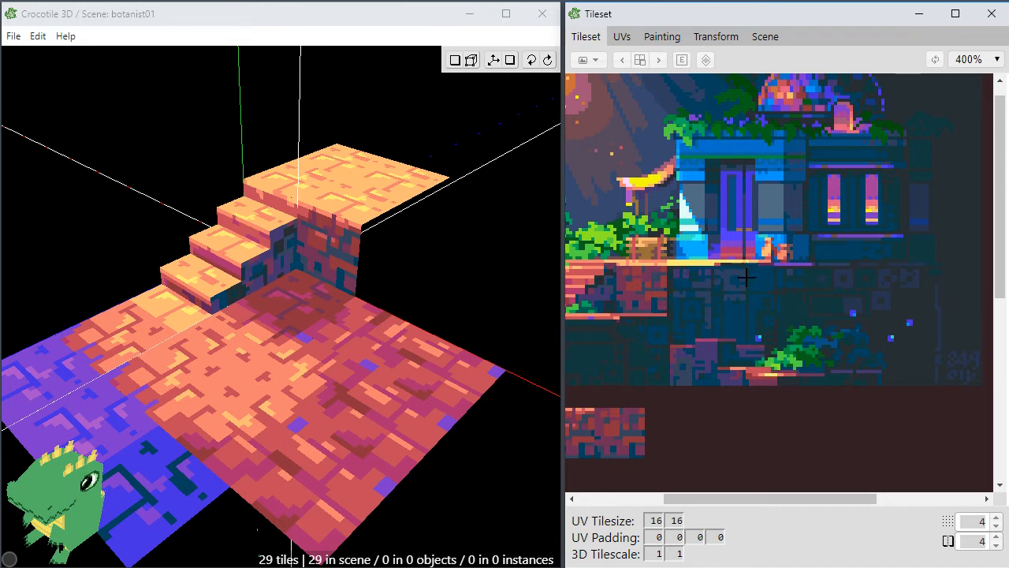
pyautogui.moveTo(688, 495); pyautogui.dragTo(675, 514)
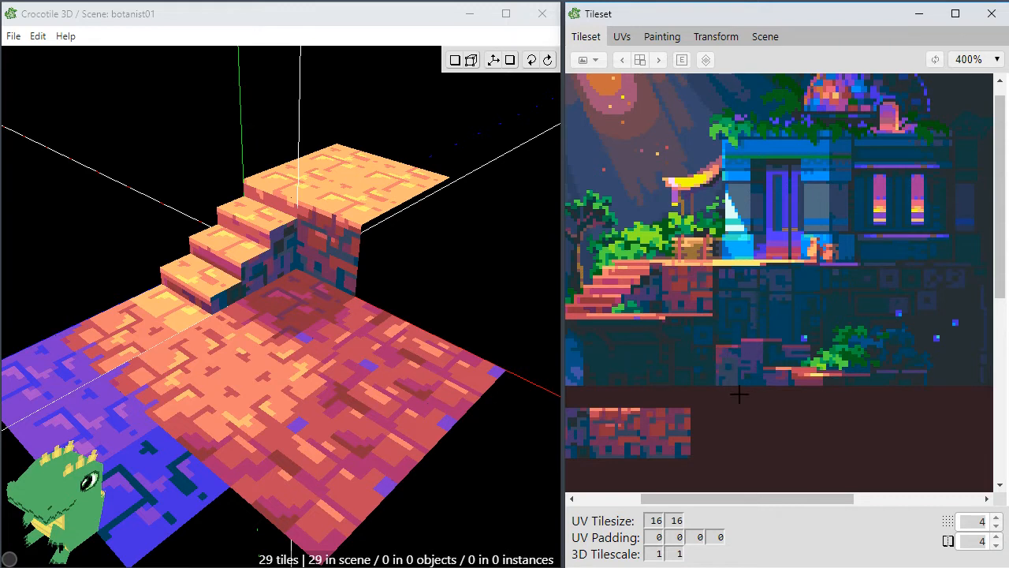
pyautogui.moveTo(750, 499); pyautogui.dragTo(722, 499)
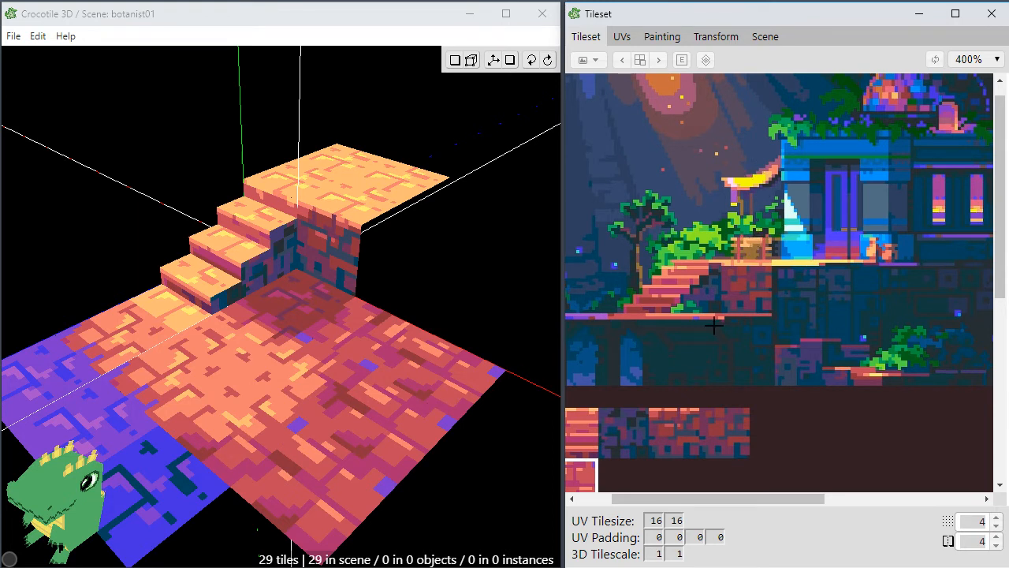
pyautogui.moveTo(671, 500); pyautogui.dragTo(618, 505)
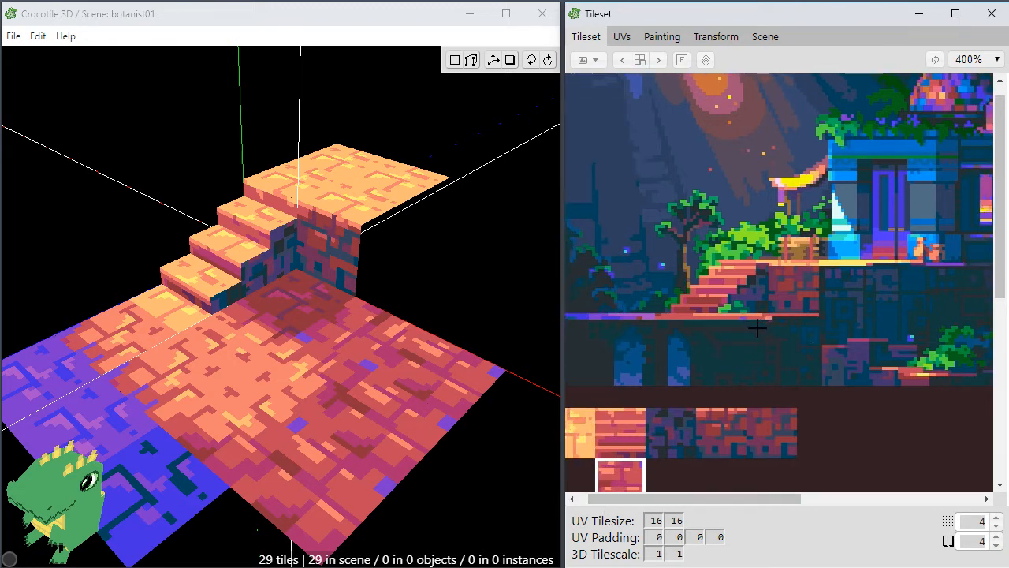
pyautogui.scroll(-2, 599, 147)
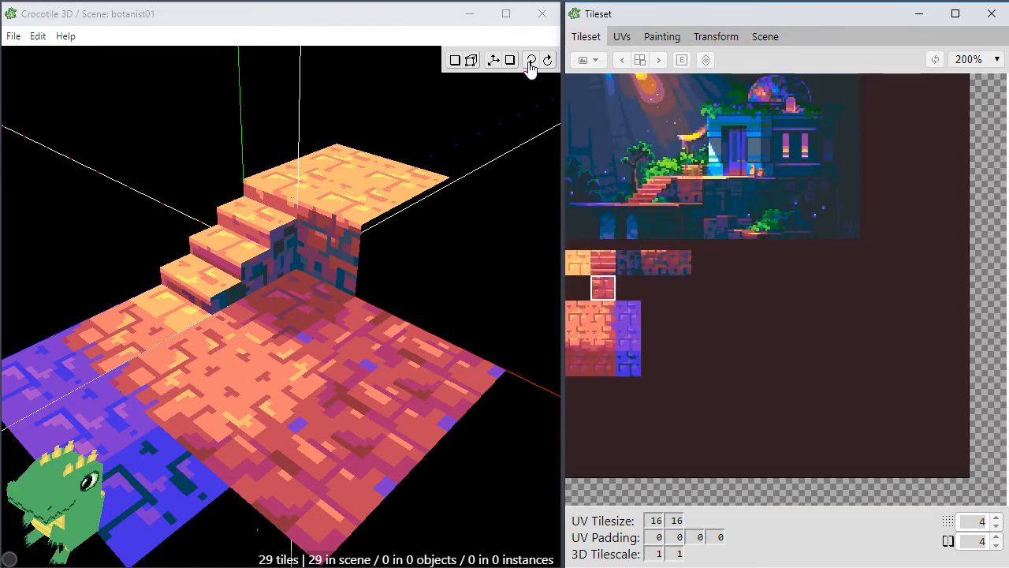
# Select the whole tileset area and open it for painting.
pyautogui.moveTo(567, 73); pyautogui.dragTo(956, 472)
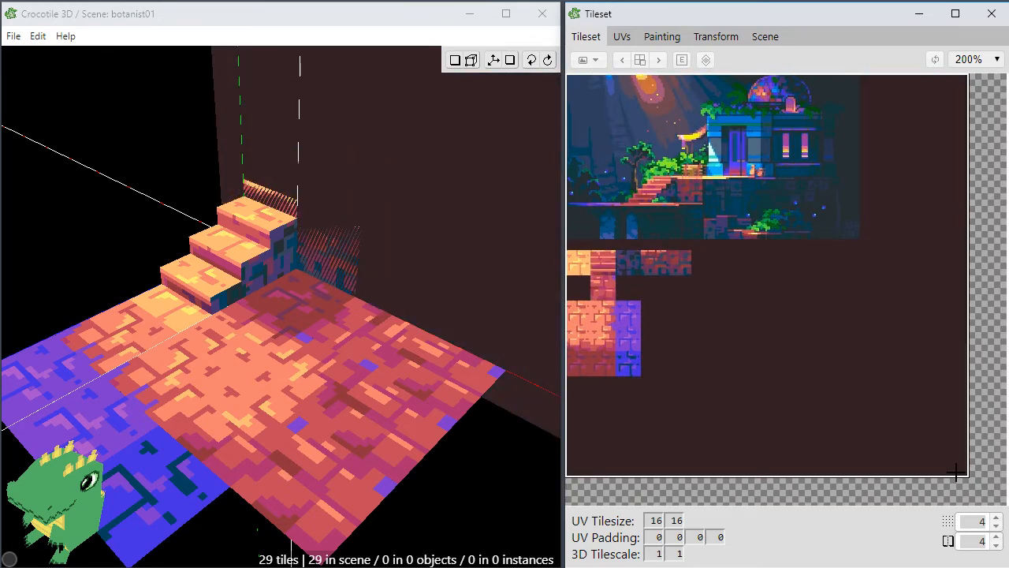
pyautogui.click(659, 37)
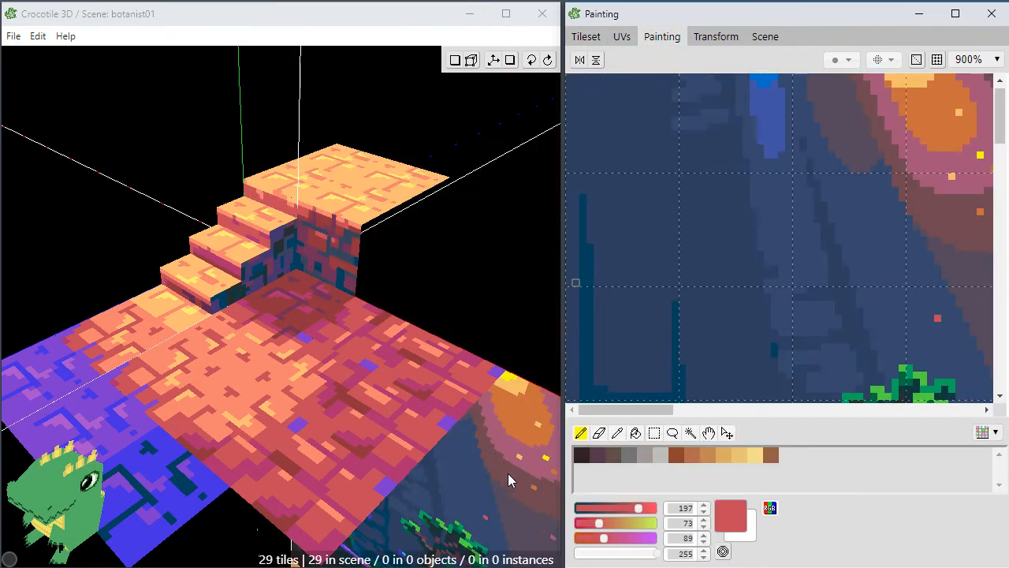
pyautogui.scroll(-1, 921, 193)
pyautogui.scroll(-4, 921, 193)
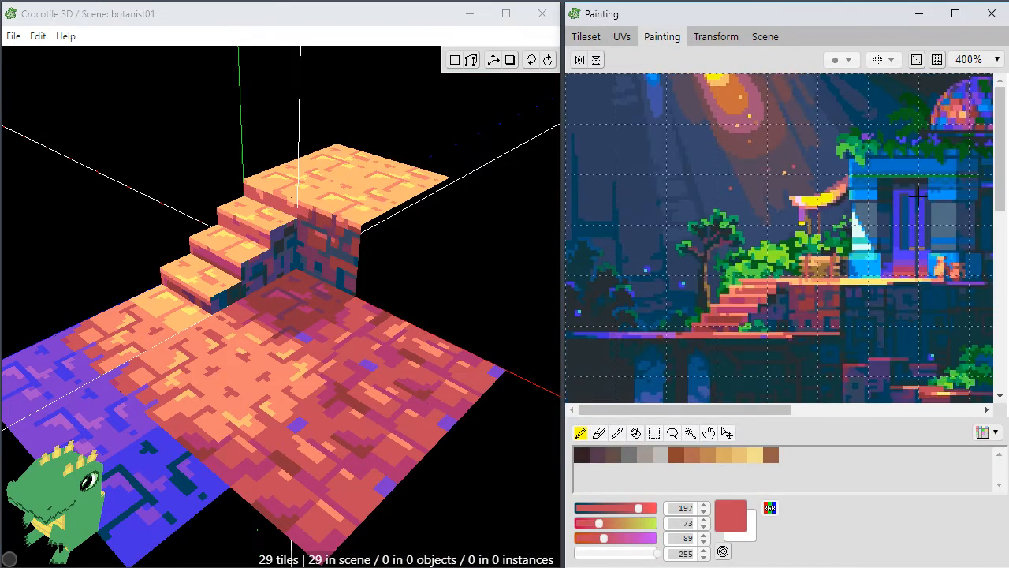
pyautogui.moveTo(1000, 207); pyautogui.dragTo(999, 254)
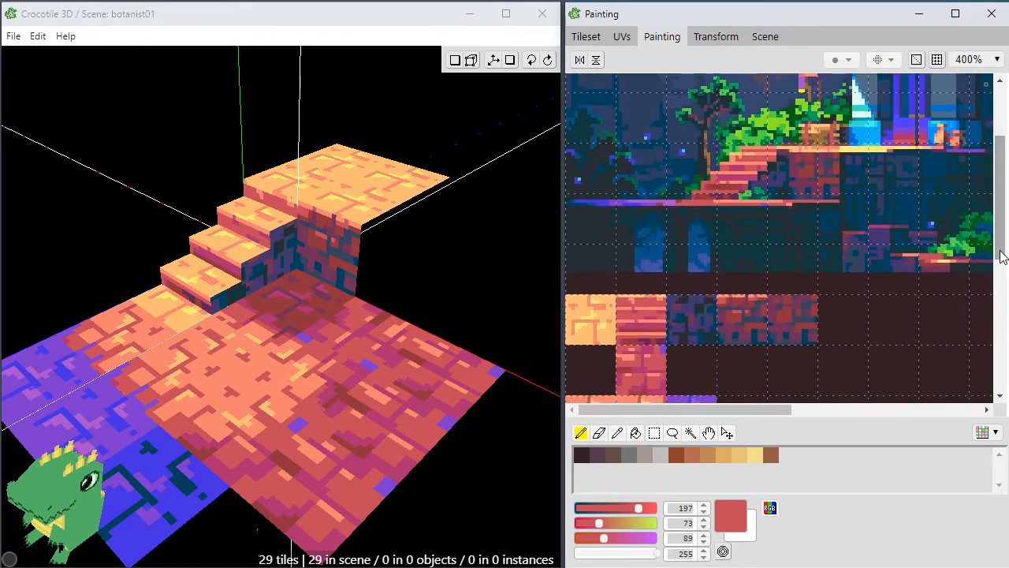
# Copy the dark wall strip with the two blue arches beneath the staircase ledge into the empty area of the tileset.
pyautogui.press('m')
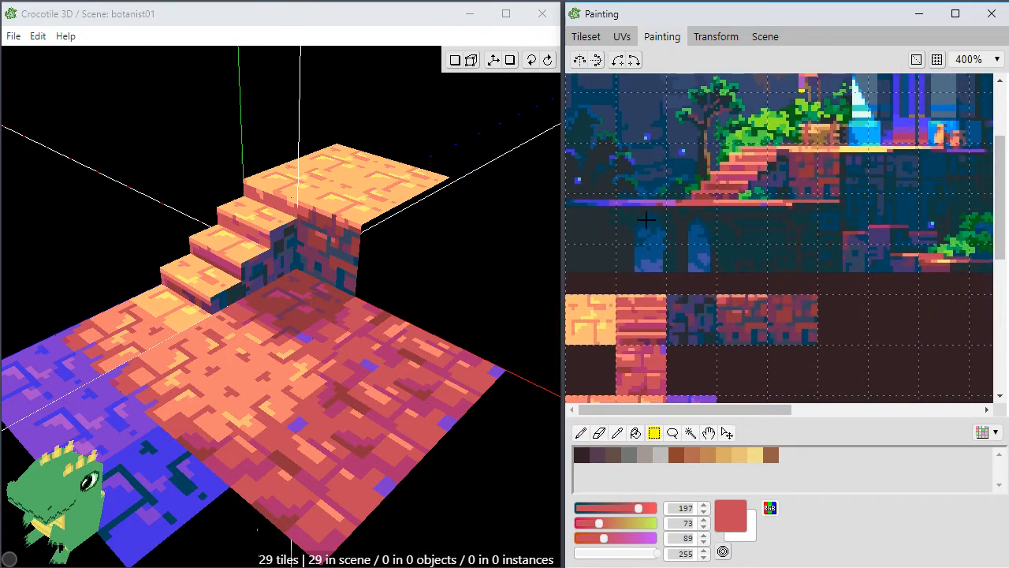
pyautogui.moveTo(566, 208); pyautogui.dragTo(732, 256)
pyautogui.click(760, 224)
pyautogui.moveTo(566, 207); pyautogui.dragTo(842, 271)
pyautogui.keyDown('ctrl'); pyautogui.keyDown('alt'); pyautogui.moveTo(683, 243); pyautogui.dragTo(758, 173); pyautogui.keyUp('alt'); pyautogui.keyUp('ctrl')
pyautogui.press('space')
pyautogui.moveTo(705, 135)
pyautogui.mouseDown()
pyautogui.moveTo(781, 225)
pyautogui.moveTo(790, 148)
pyautogui.moveTo(775, 191)
pyautogui.moveTo(741, 229)
pyautogui.moveTo(743, 247)
pyautogui.moveTo(704, 255)
pyautogui.mouseUp()
pyautogui.press('space')
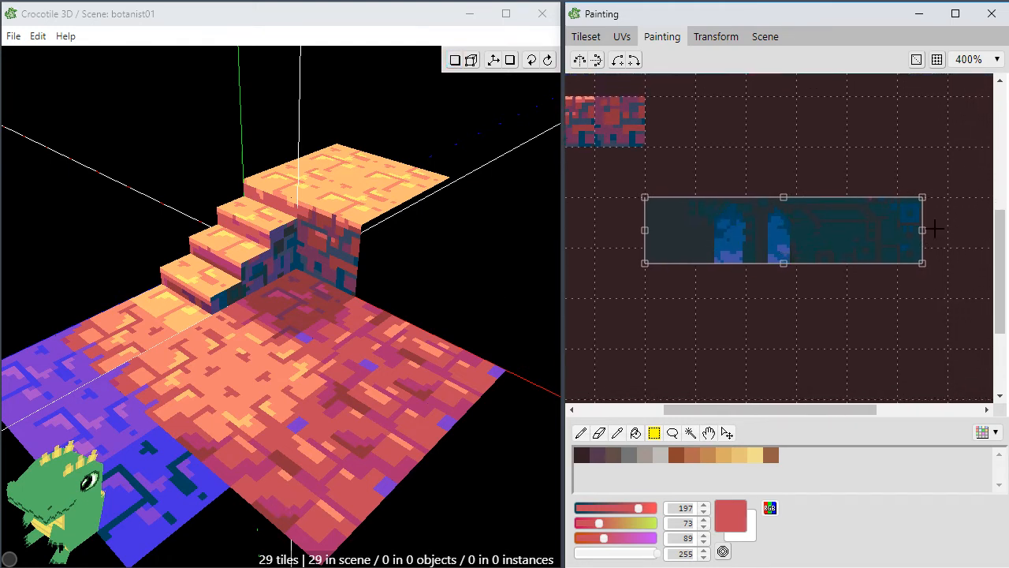
# Stretch the copied arched wall strip to six tiles wide and two tiles high.
pyautogui.moveTo(922, 230); pyautogui.dragTo(948, 234)
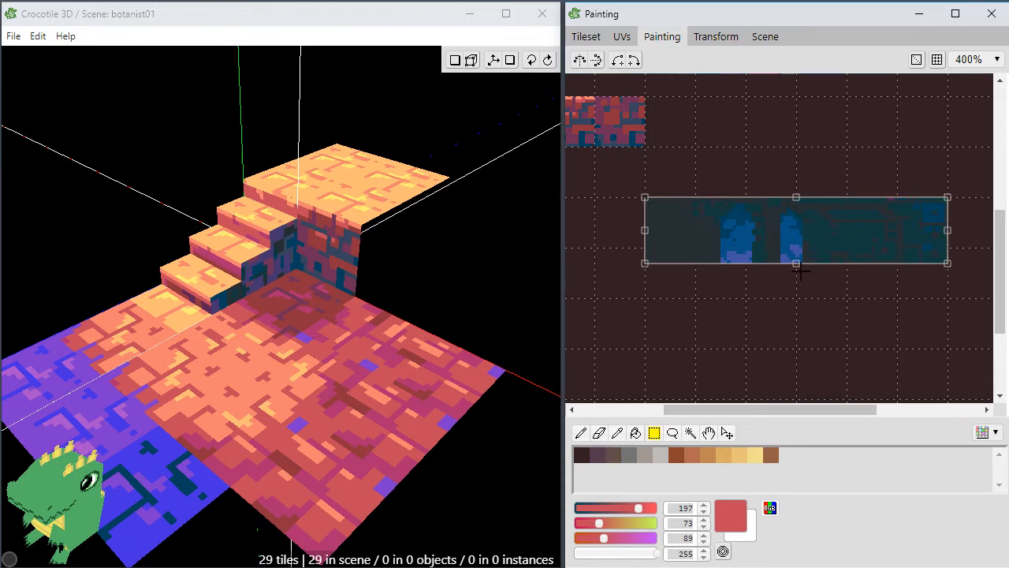
pyautogui.moveTo(795, 264); pyautogui.dragTo(800, 298)
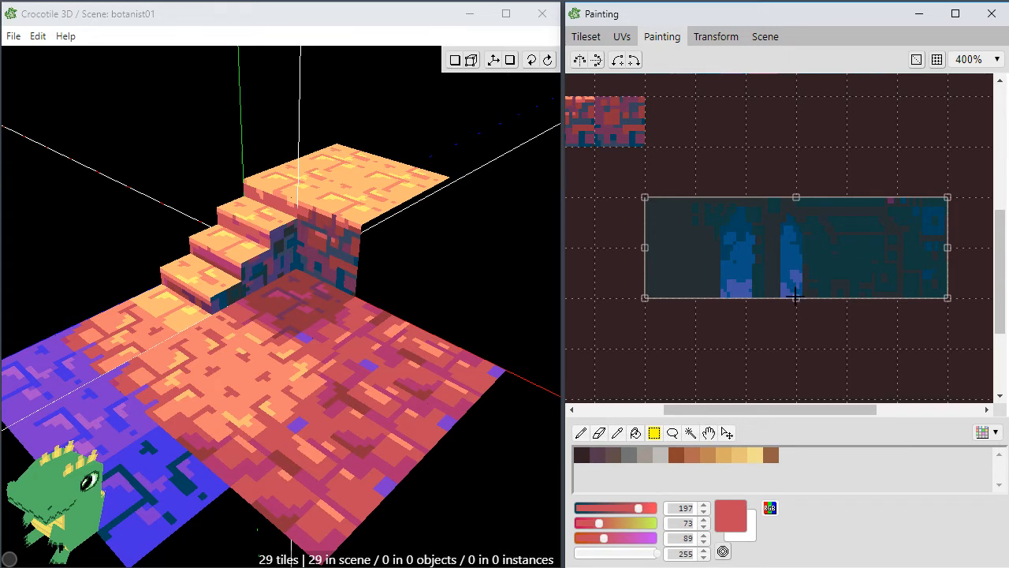
pyautogui.click(804, 327)
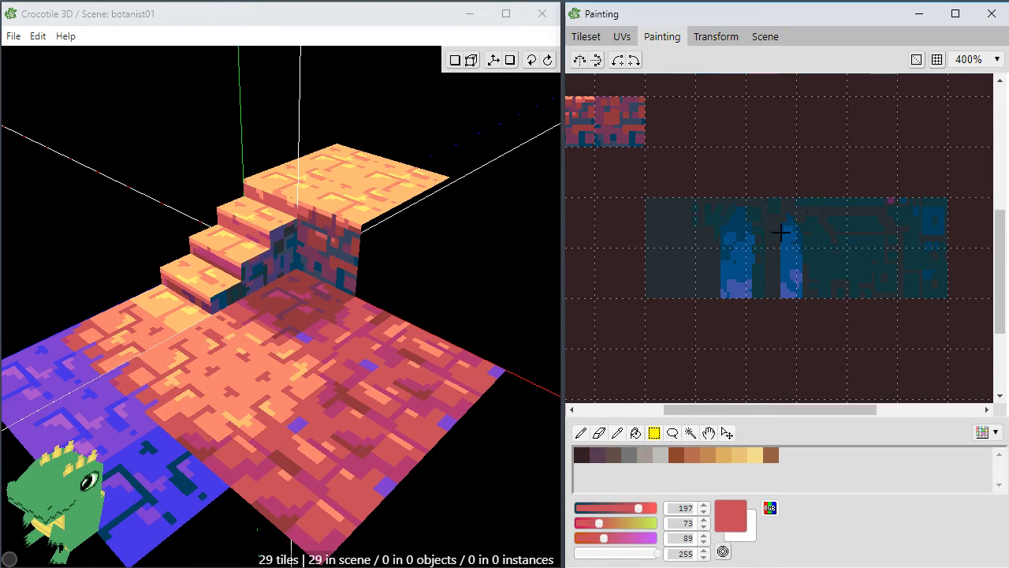
# Shift the strip's section with both arches about two pixels left so the second arch ends on a tile boundary.
pyautogui.moveTo(690, 197)
pyautogui.mouseDown()
pyautogui.moveTo(800, 296)
pyautogui.moveTo(775, 270)
pyautogui.moveTo(754, 271)
pyautogui.mouseUp()
pyautogui.scroll(2, 798, 295)
pyautogui.click(781, 352)
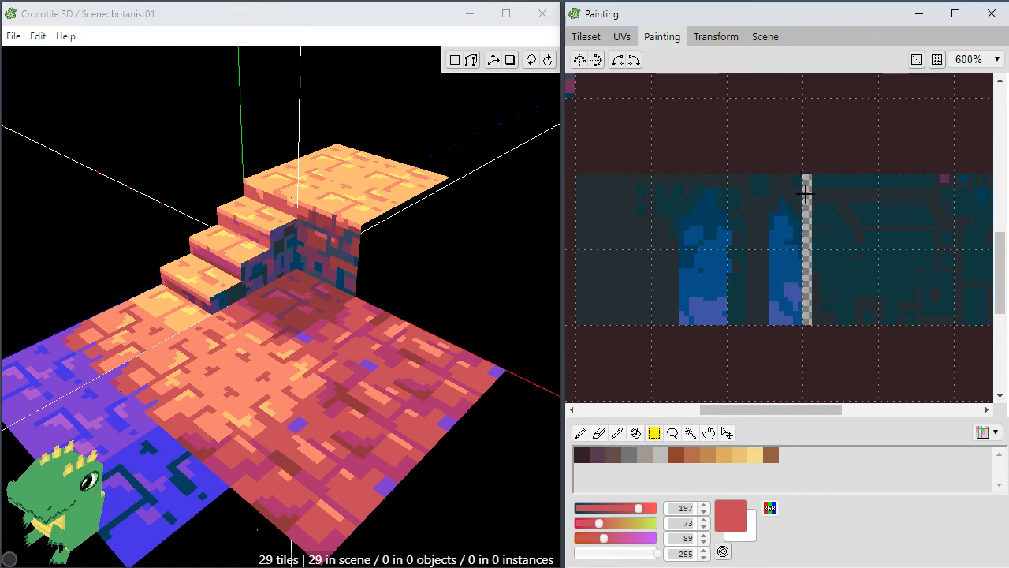
# Fill the transparent gap beside the second arch with the strip's dark teal (18, 58, 62).
pyautogui.press('b')
pyautogui.press('h')
pyautogui.press('g')
pyautogui.keyDown('alt'); pyautogui.click(823, 266); pyautogui.keyUp('alt')
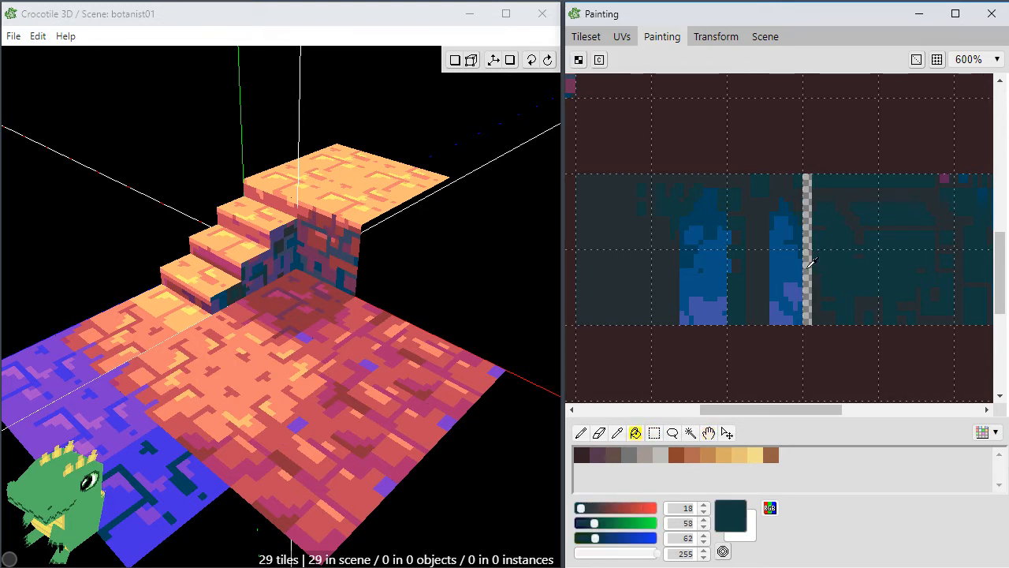
pyautogui.click(807, 268)
pyautogui.press('b')
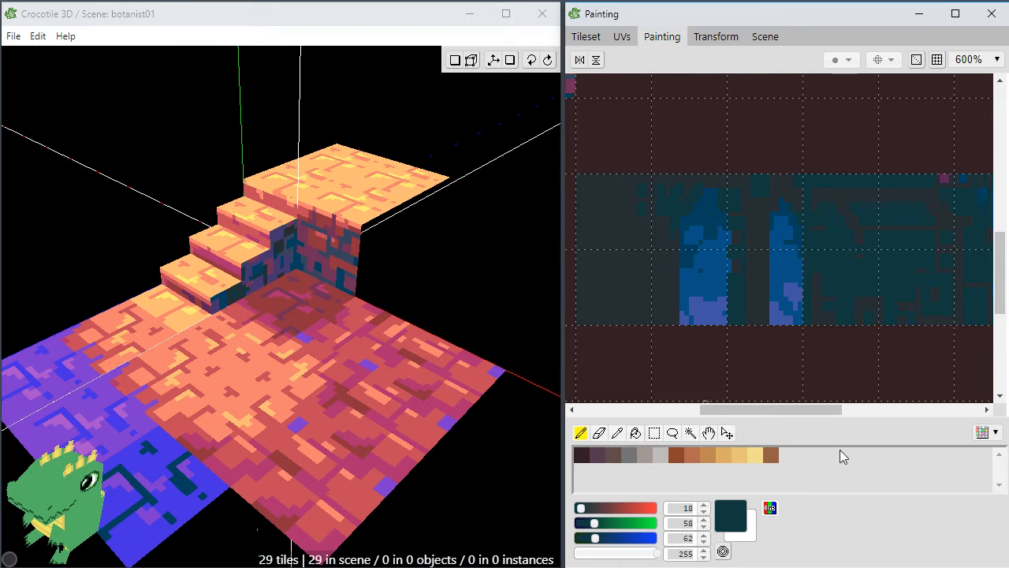
# Copy the dark stone wall with the green bush beneath the house into the empty space below the arched strip.
pyautogui.press('space')
pyautogui.moveTo(786, 374)
pyautogui.mouseDown()
pyautogui.moveTo(770, 374)
pyautogui.moveTo(822, 340)
pyautogui.moveTo(727, 331)
pyautogui.moveTo(807, 313)
pyautogui.mouseUp()
pyautogui.press('space')
pyautogui.scroll(-1, 827, 313)
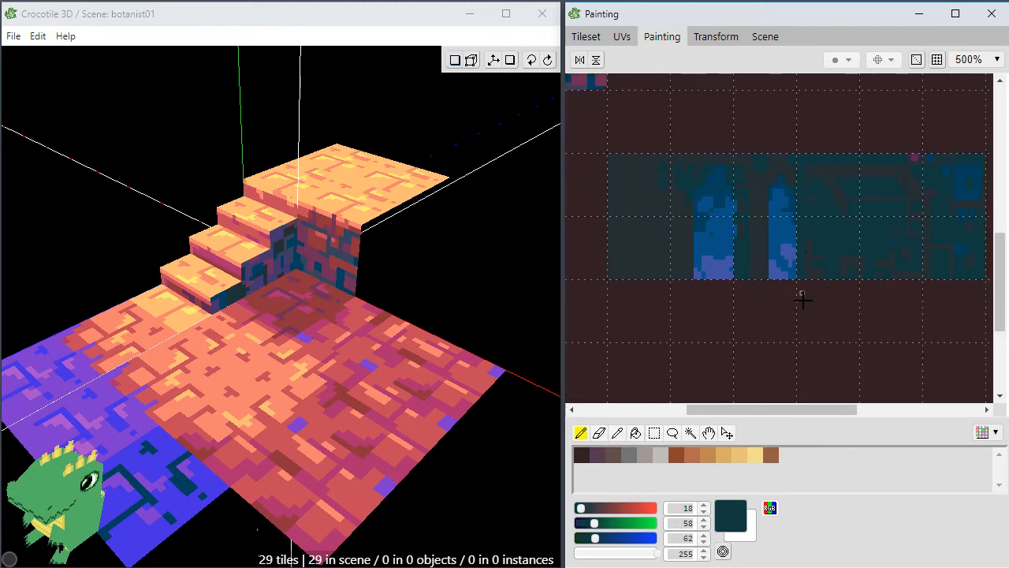
pyautogui.scroll(-1, 739, 143)
pyautogui.press('space')
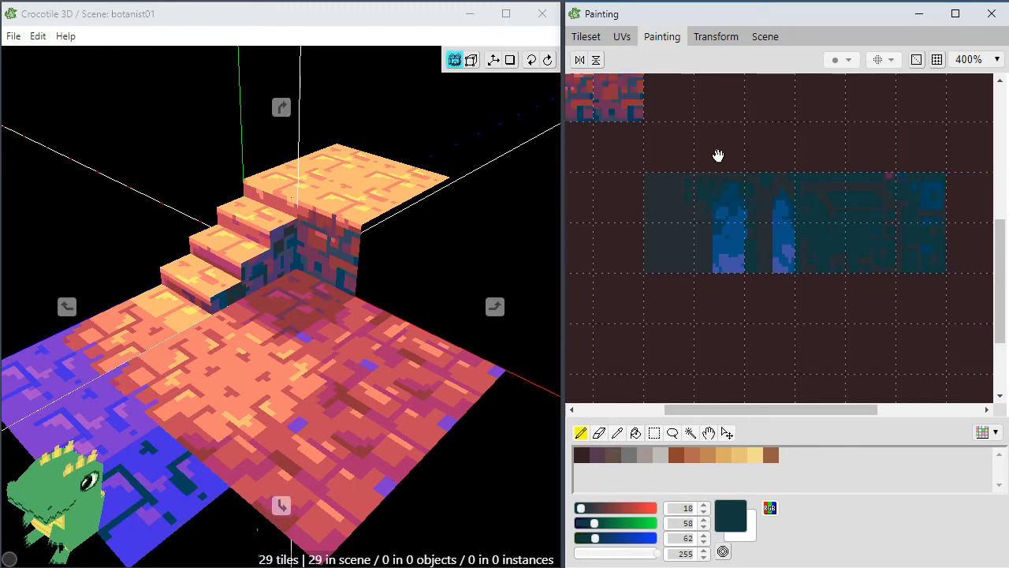
pyautogui.moveTo(699, 137); pyautogui.dragTo(695, 189)
pyautogui.moveTo(698, 207); pyautogui.dragTo(680, 180, button='middle')
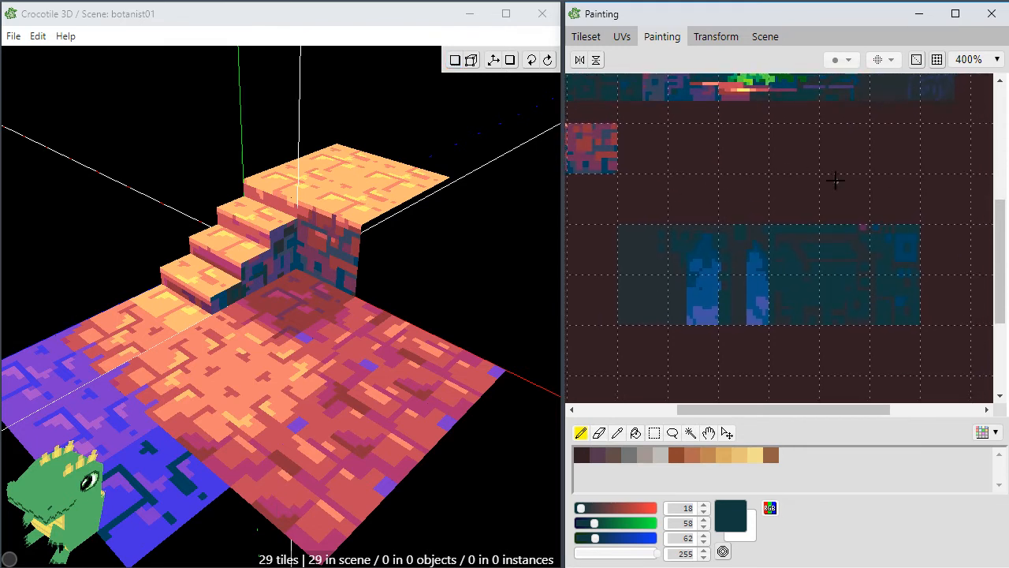
pyautogui.moveTo(768, 153); pyautogui.dragTo(768, 316, button='middle')
pyautogui.moveTo(768, 316); pyautogui.dragTo(763, 301)
pyautogui.press('m')
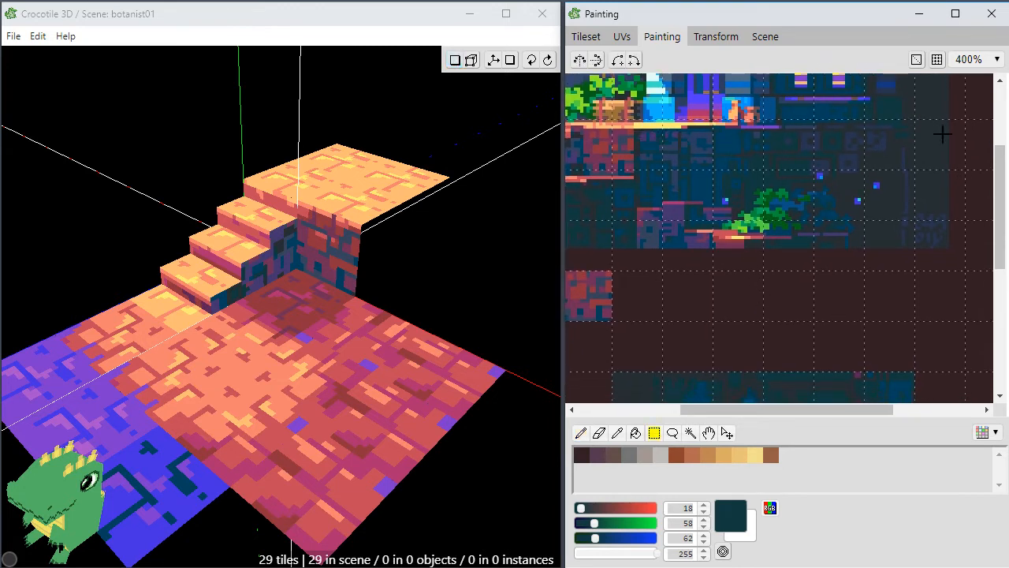
pyautogui.moveTo(909, 124)
pyautogui.mouseDown()
pyautogui.moveTo(834, 201)
pyautogui.moveTo(761, 236)
pyautogui.moveTo(634, 248)
pyautogui.mouseUp()
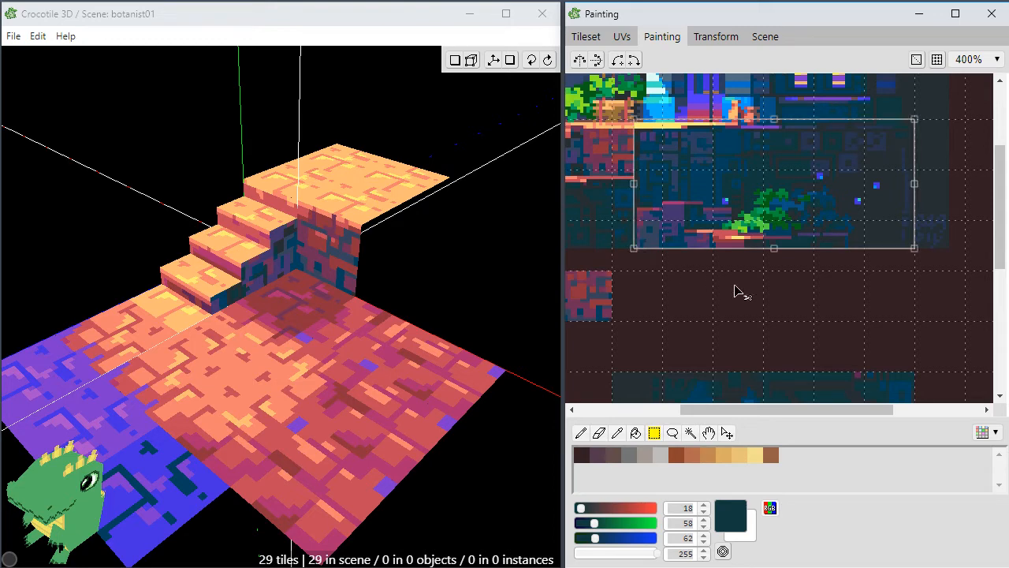
pyautogui.moveTo(777, 233); pyautogui.dragTo(786, 335)
pyautogui.moveTo(786, 335); pyautogui.dragTo(804, 151, button='middle')
pyautogui.moveTo(803, 120); pyautogui.dragTo(805, 357)
# Align the copied bush wall section with the tile grid directly beneath the arched strip's left edge.
pyautogui.press('space')
pyautogui.moveTo(942, 356); pyautogui.dragTo(871, 250)
pyautogui.moveTo(783, 232)
pyautogui.mouseDown()
pyautogui.moveTo(782, 274)
pyautogui.moveTo(748, 280)
pyautogui.moveTo(743, 268)
pyautogui.moveTo(845, 260)
pyautogui.moveTo(838, 231)
pyautogui.moveTo(860, 239)
pyautogui.mouseUp()
pyautogui.press('space')
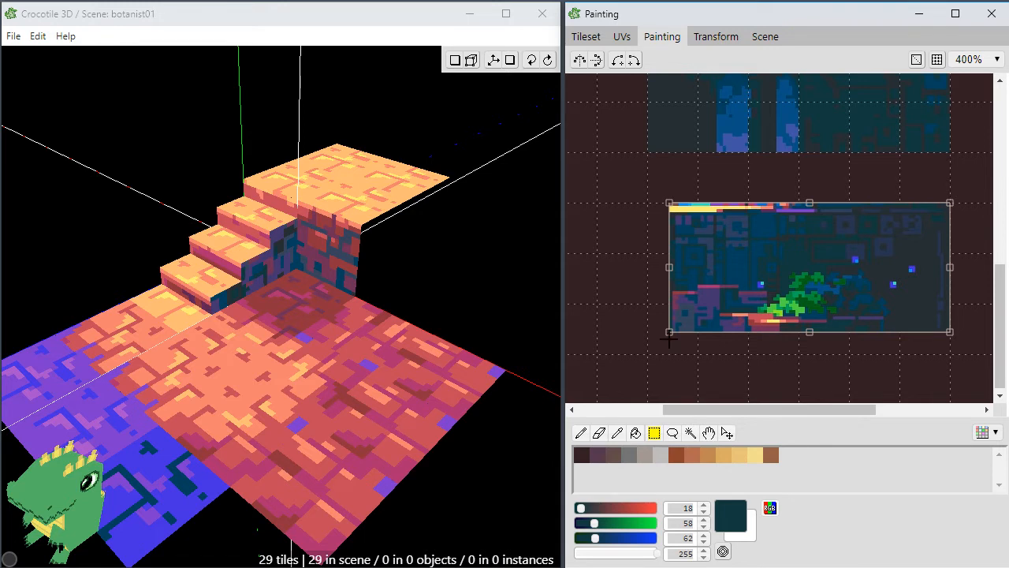
pyautogui.moveTo(739, 242); pyautogui.dragTo(703, 229)
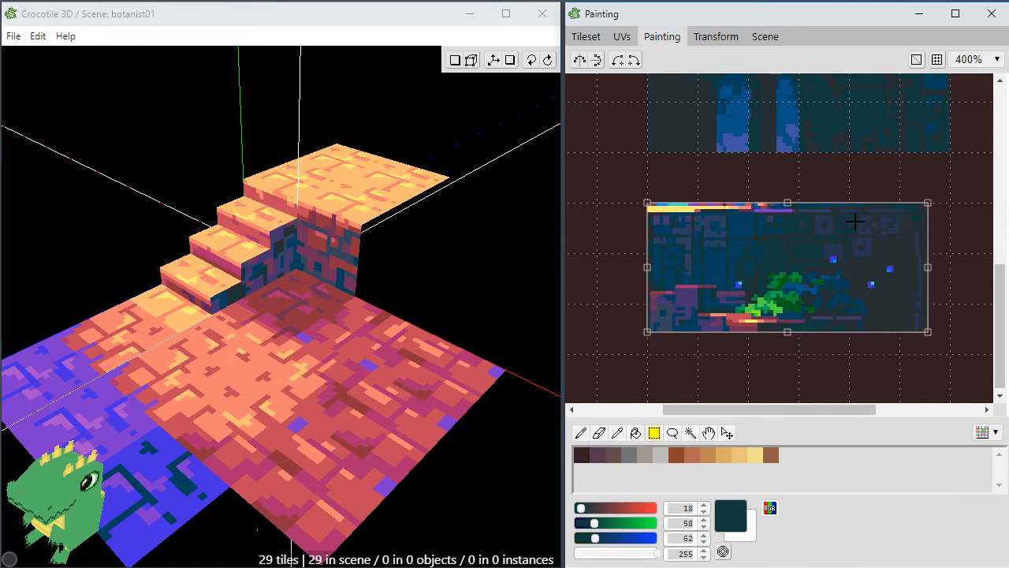
# Extend the bush wall section to six by three tiles by filling its surrounding background with dark grey (38, 47, 51).
pyautogui.click(897, 163)
pyautogui.moveTo(948, 203); pyautogui.dragTo(647, 354)
pyautogui.keyDown('alt'); pyautogui.click(900, 286); pyautogui.keyUp('alt')
pyautogui.click(931, 321)
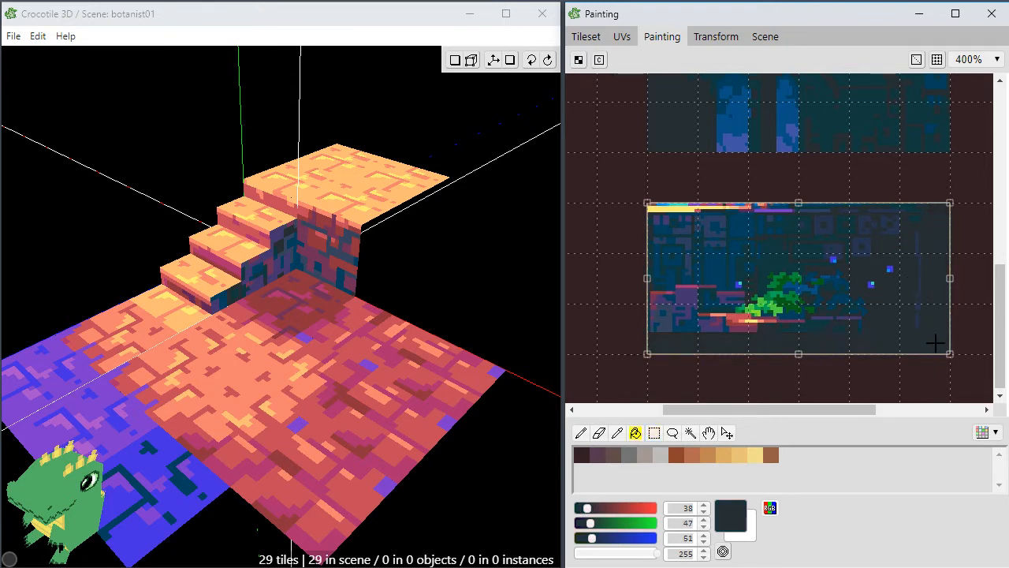
pyautogui.click(837, 360)
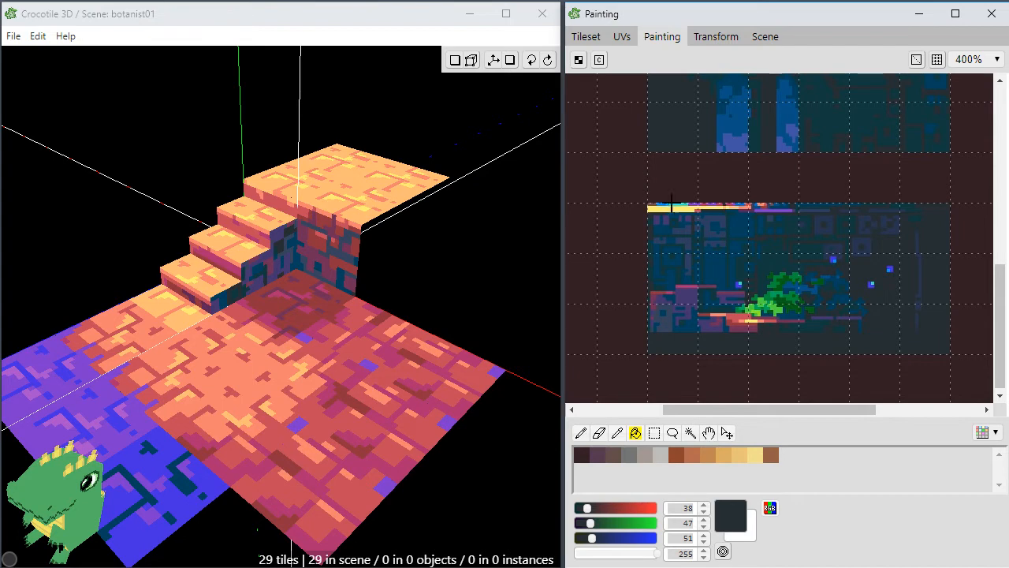
# Paint over the bright yellow and pink band along the bush wall section's top edge with the wall's dark blue (0, 66, 94).
pyautogui.press('space')
pyautogui.moveTo(727, 182)
pyautogui.mouseDown()
pyautogui.moveTo(724, 338)
pyautogui.moveTo(739, 189)
pyautogui.mouseUp()
pyautogui.scroll(2, 717, 281)
pyautogui.press('space')
pyautogui.moveTo(730, 292)
pyautogui.mouseDown()
pyautogui.moveTo(755, 256)
pyautogui.moveTo(661, 246)
pyautogui.mouseUp()
pyautogui.scroll(1, 753, 247)
pyautogui.press('space')
pyautogui.moveTo(746, 244); pyautogui.dragTo(755, 243)
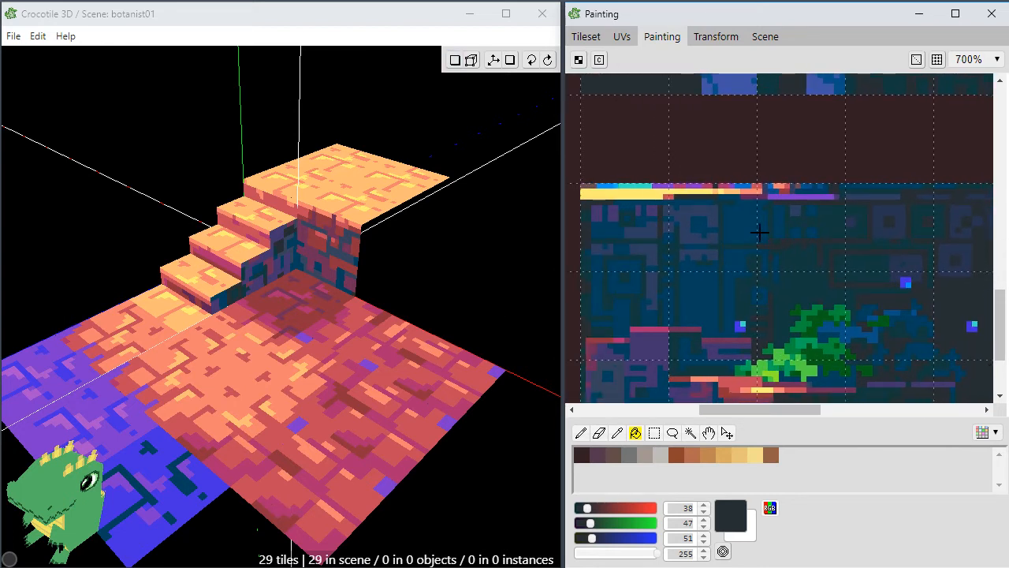
pyautogui.press('b')
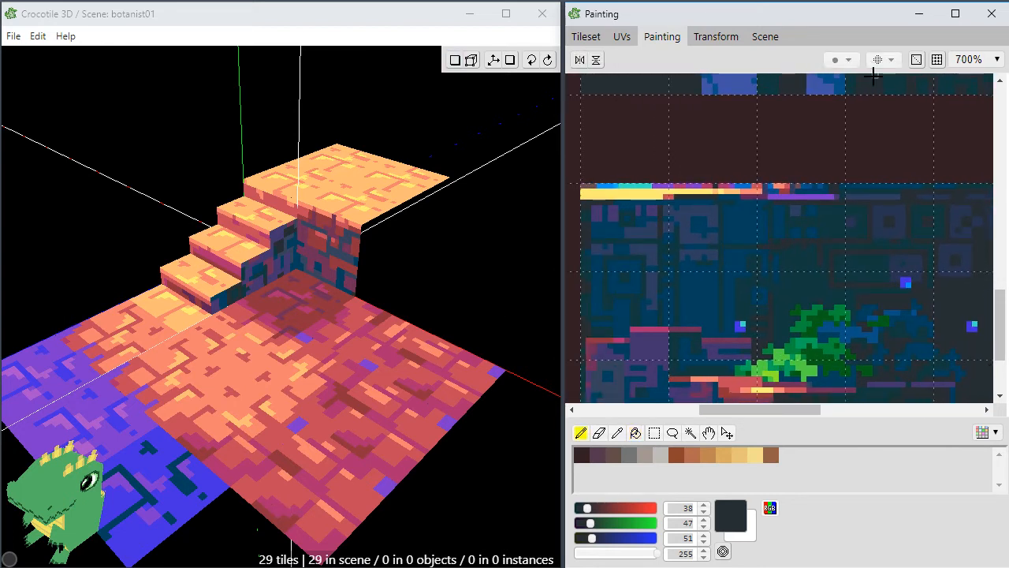
pyautogui.keyDown('alt'); pyautogui.click(686, 206); pyautogui.keyUp('alt')
pyautogui.keyDown('alt'); pyautogui.click(681, 202); pyautogui.keyUp('alt')
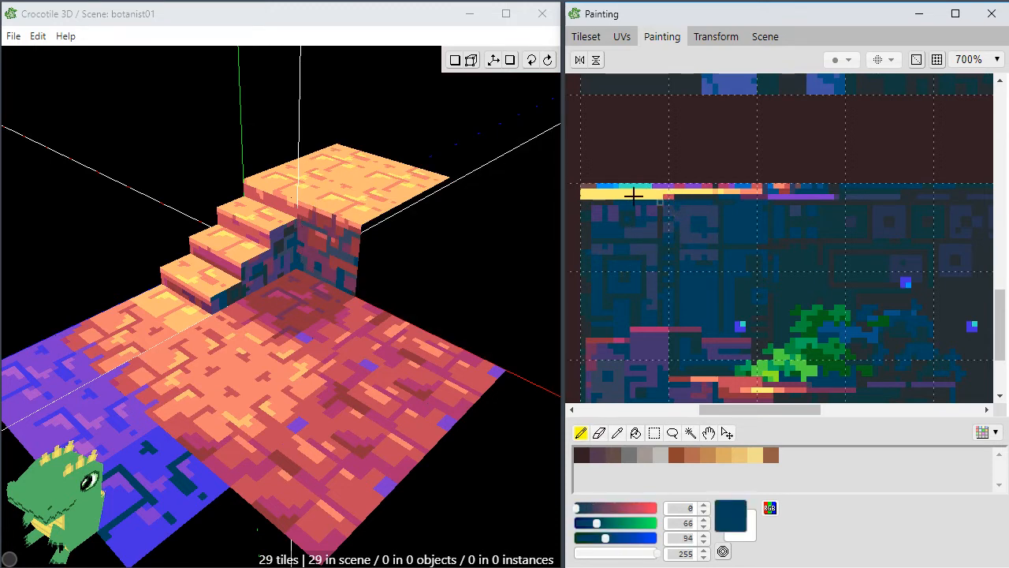
pyautogui.moveTo(584, 193)
pyautogui.mouseDown()
pyautogui.moveTo(817, 186)
pyautogui.moveTo(673, 190)
pyautogui.mouseUp()
pyautogui.moveTo(673, 190); pyautogui.dragTo(836, 196)
# Touch up the leftover pink and purple pixels along the repainted top band with dark teal (18, 58, 62) and dark blue (0, 66, 94).
pyautogui.keyDown('alt'); pyautogui.click(765, 194); pyautogui.keyUp('alt')
pyautogui.keyDown('alt'); pyautogui.click(737, 197); pyautogui.keyUp('alt')
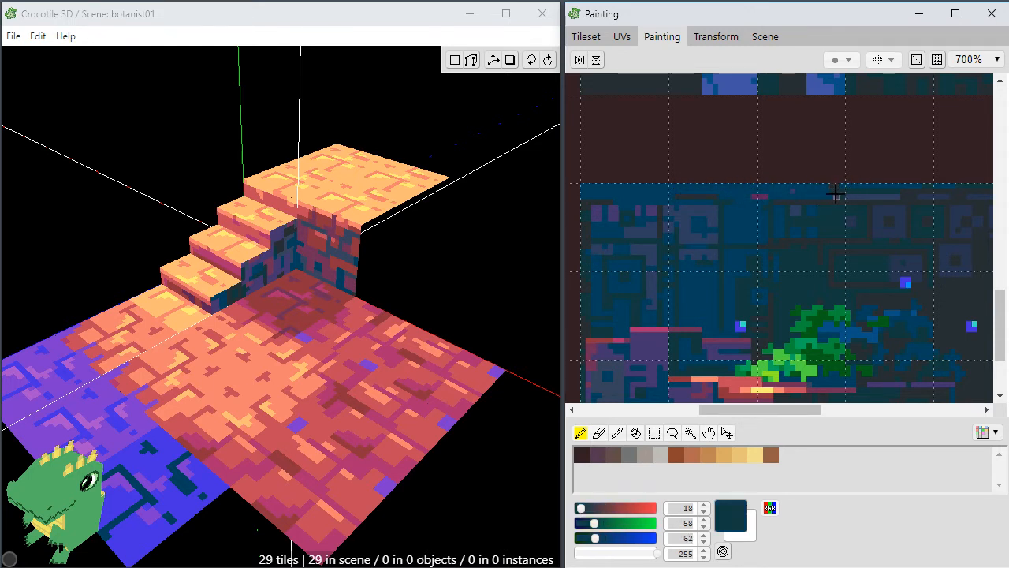
pyautogui.keyDown('alt'); pyautogui.click(836, 196); pyautogui.keyUp('alt')
pyautogui.keyDown('alt'); pyautogui.click(821, 203); pyautogui.keyUp('alt')
pyautogui.keyDown('alt'); pyautogui.click(757, 196); pyautogui.keyUp('alt')
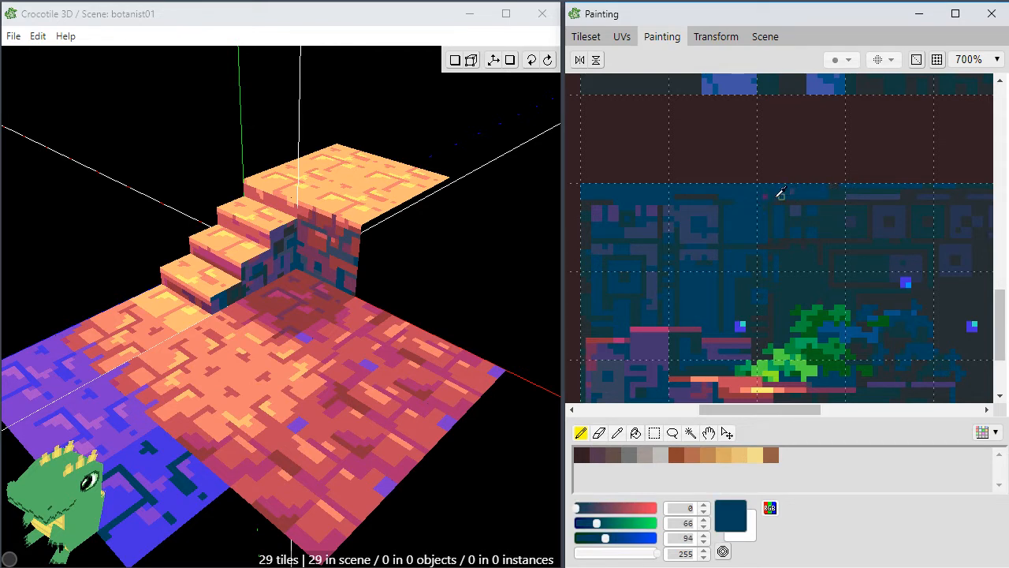
pyautogui.keyDown('alt'); pyautogui.click(721, 196); pyautogui.keyUp('alt')
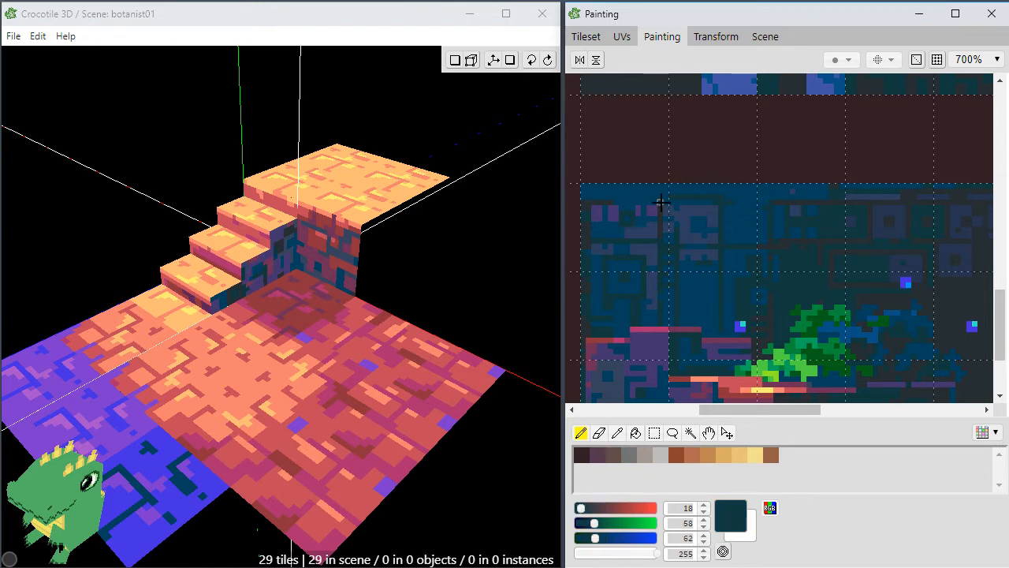
# Extend the stone pattern into the top band with a dark grey (38, 47, 51) left edge, a purple (68, 54, 110) block and dark teal outlines.
pyautogui.keyDown('alt'); pyautogui.click(595, 201); pyautogui.keyUp('alt')
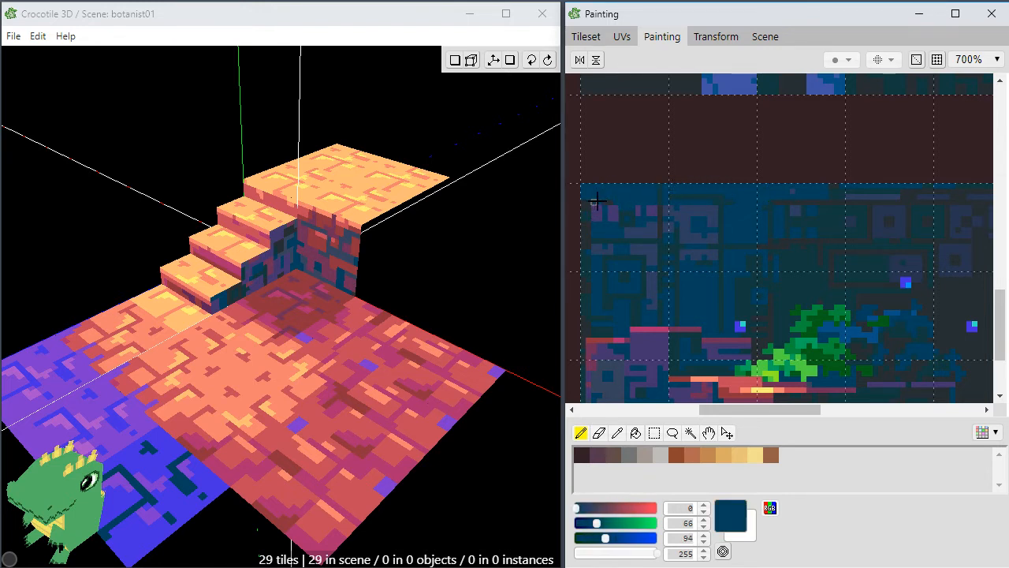
pyautogui.keyDown('alt'); pyautogui.click(584, 193); pyautogui.keyUp('alt')
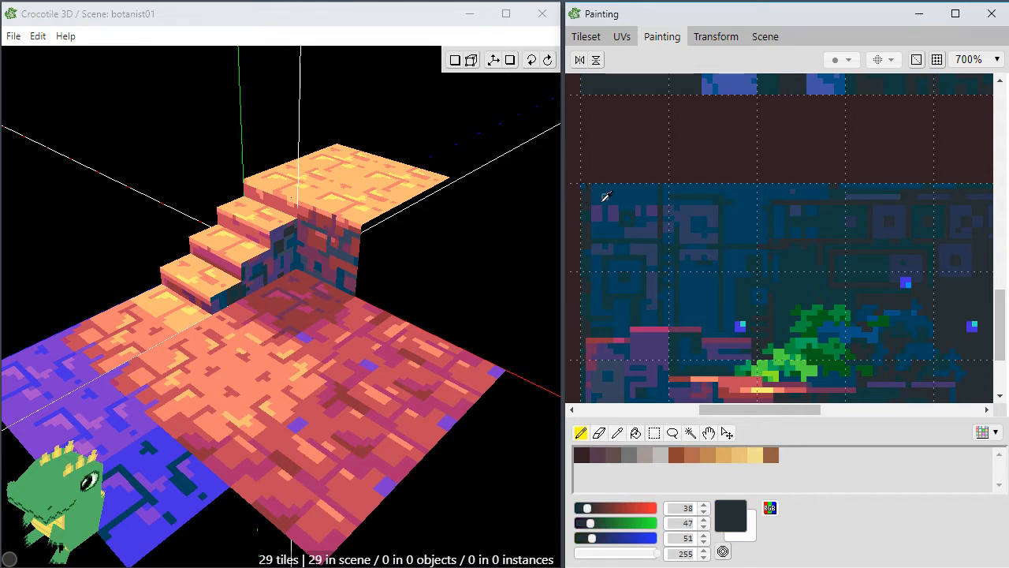
pyautogui.keyDown('alt'); pyautogui.click(594, 196); pyautogui.keyUp('alt')
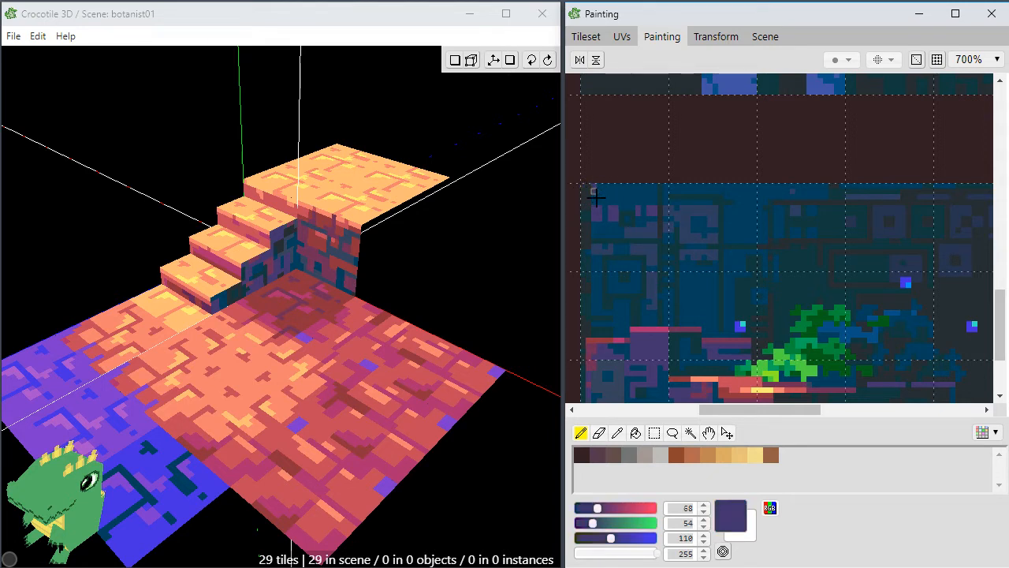
pyautogui.click(596, 190)
pyautogui.keyDown('alt'); pyautogui.click(731, 190); pyautogui.keyUp('alt')
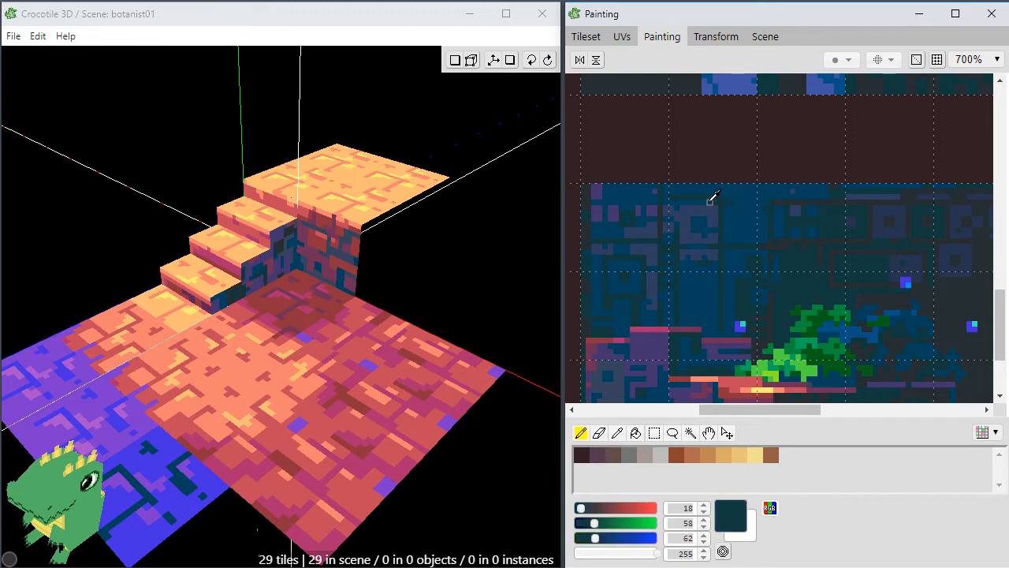
pyautogui.keyDown('alt'); pyautogui.click(710, 199); pyautogui.keyUp('alt')
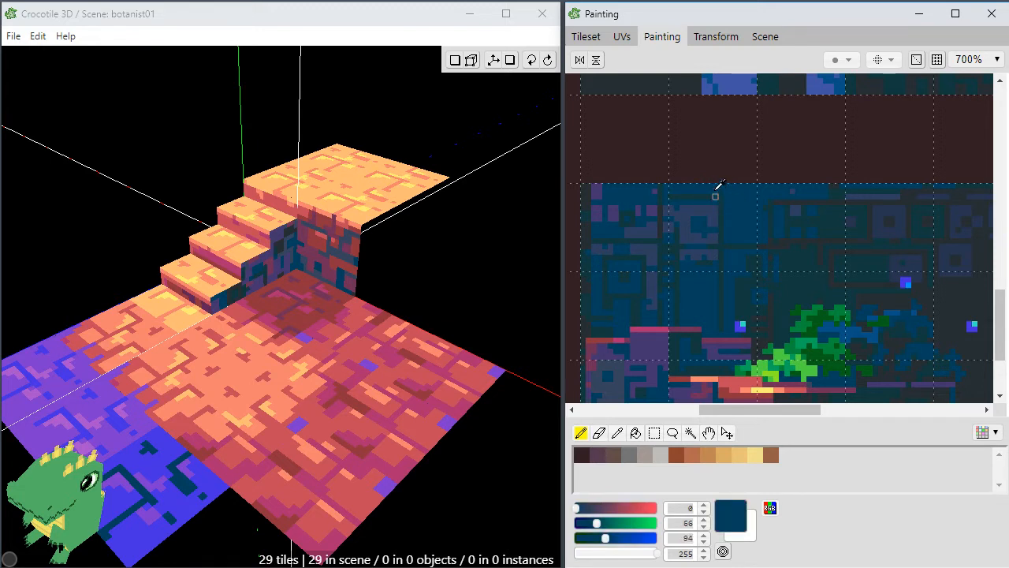
pyautogui.keyDown('alt'); pyautogui.click(722, 197); pyautogui.keyUp('alt')
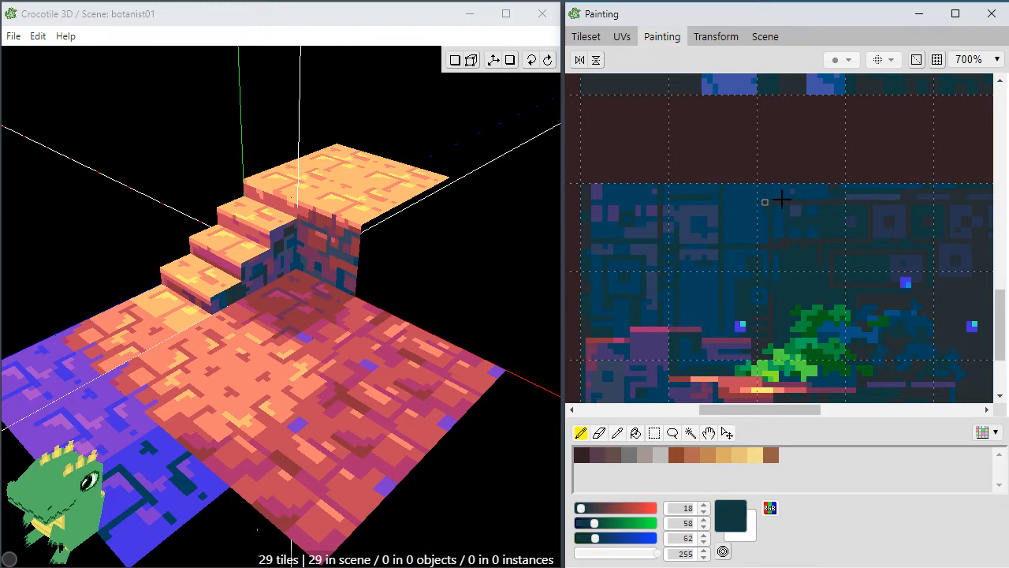
# Lasso the bush with the ground beneath it and move it out of the wall section into the empty space above the arched strip.
pyautogui.press('space')
pyautogui.moveTo(838, 243); pyautogui.dragTo(705, 194)
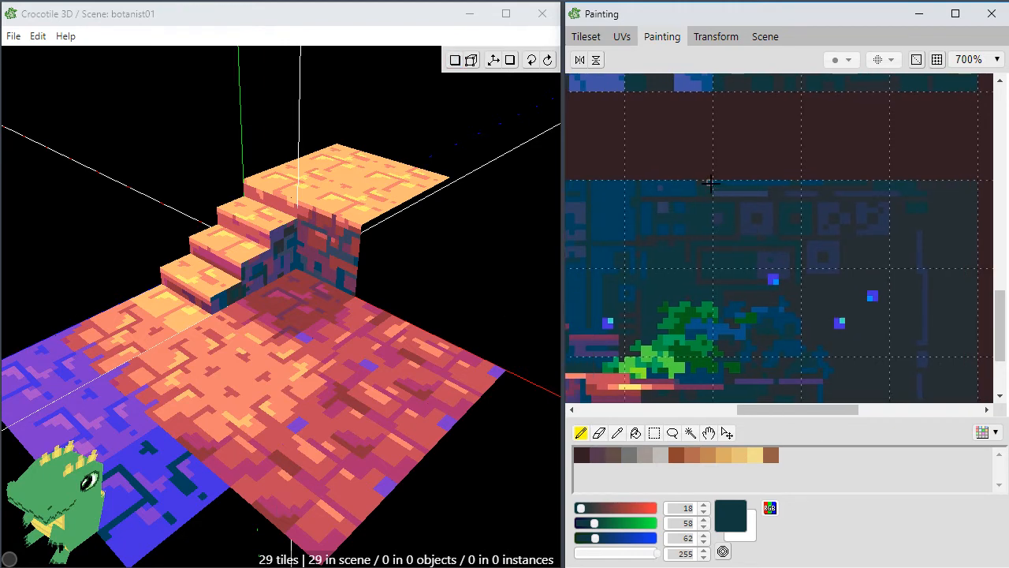
pyautogui.press('space')
pyautogui.moveTo(689, 231); pyautogui.dragTo(833, 229)
pyautogui.moveTo(748, 189); pyautogui.dragTo(768, 237)
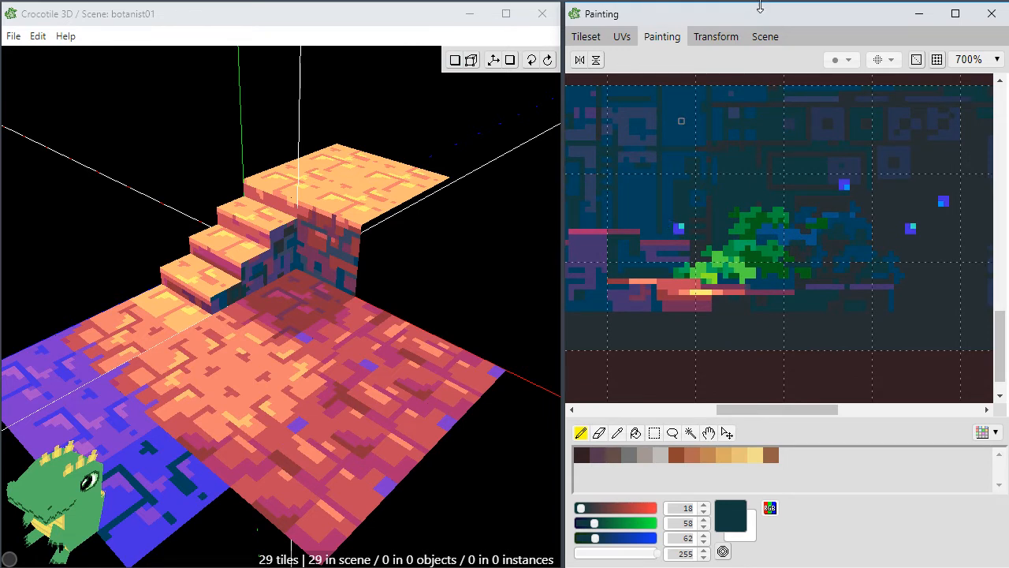
pyautogui.press('l')
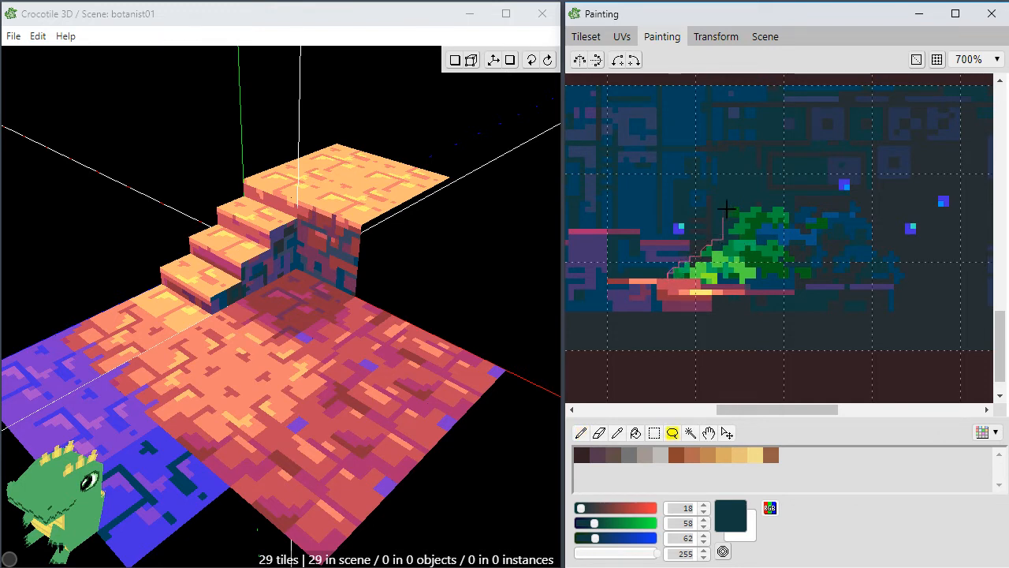
pyautogui.moveTo(749, 199); pyautogui.dragTo(821, 200)
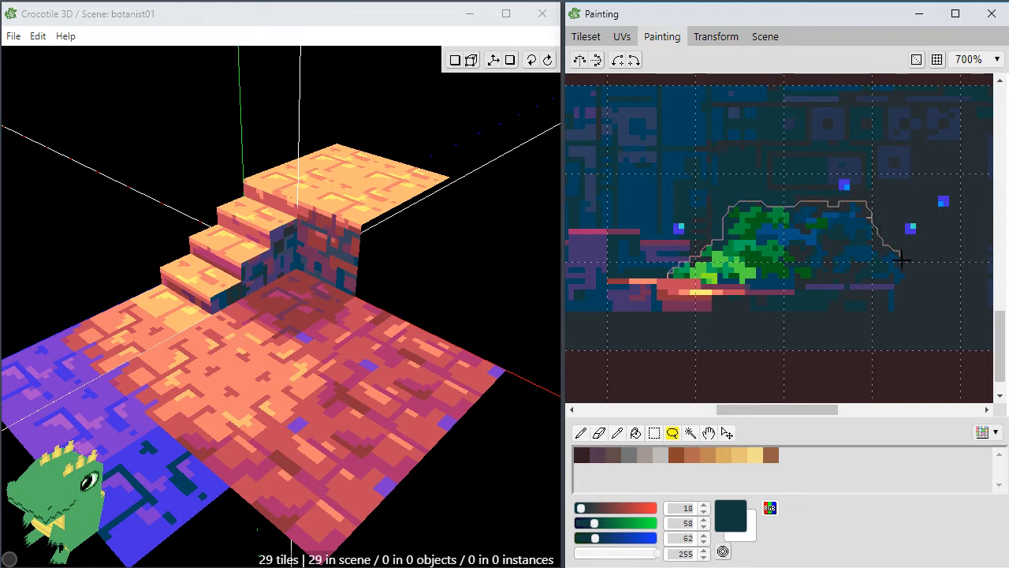
pyautogui.moveTo(902, 284)
pyautogui.mouseDown()
pyautogui.moveTo(827, 316)
pyautogui.moveTo(739, 317)
pyautogui.moveTo(680, 287)
pyautogui.mouseUp()
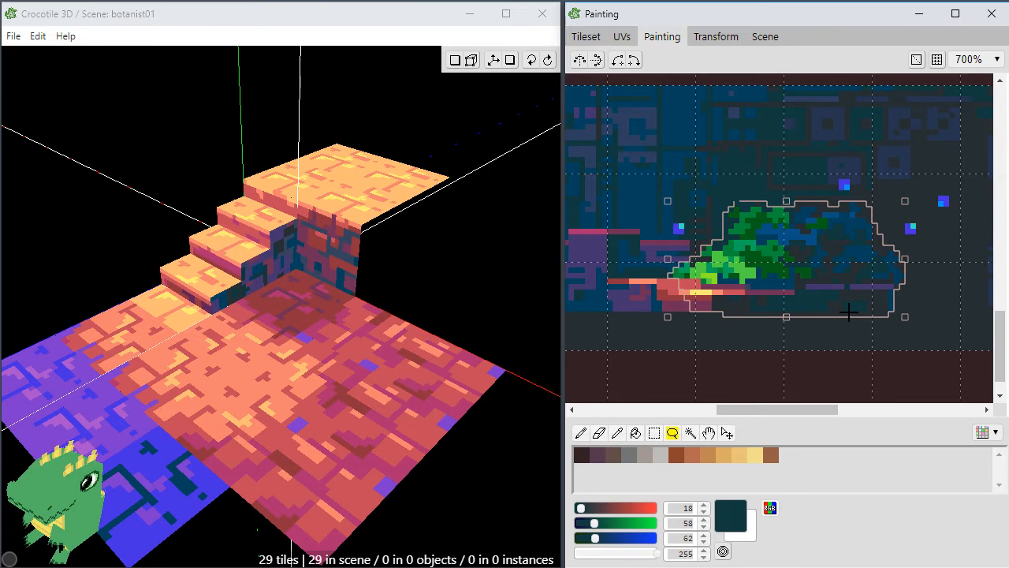
pyautogui.scroll(-1, 837, 325)
pyautogui.moveTo(818, 261); pyautogui.dragTo(799, 338)
pyautogui.scroll(-2, 792, 328)
pyautogui.scroll(-2, 792, 328)
pyautogui.scroll(1, 790, 326)
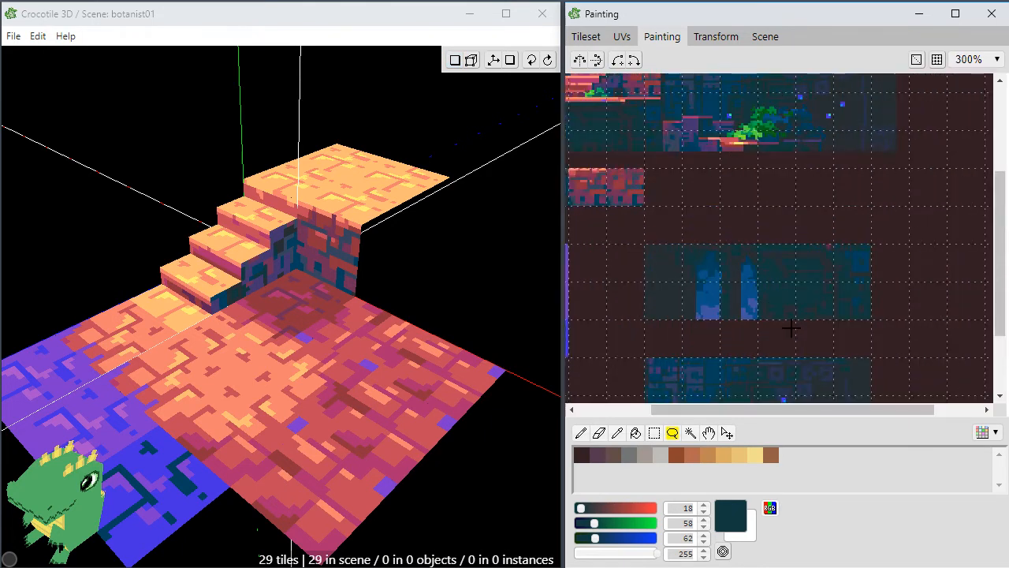
pyautogui.scroll(-3, 980, 269)
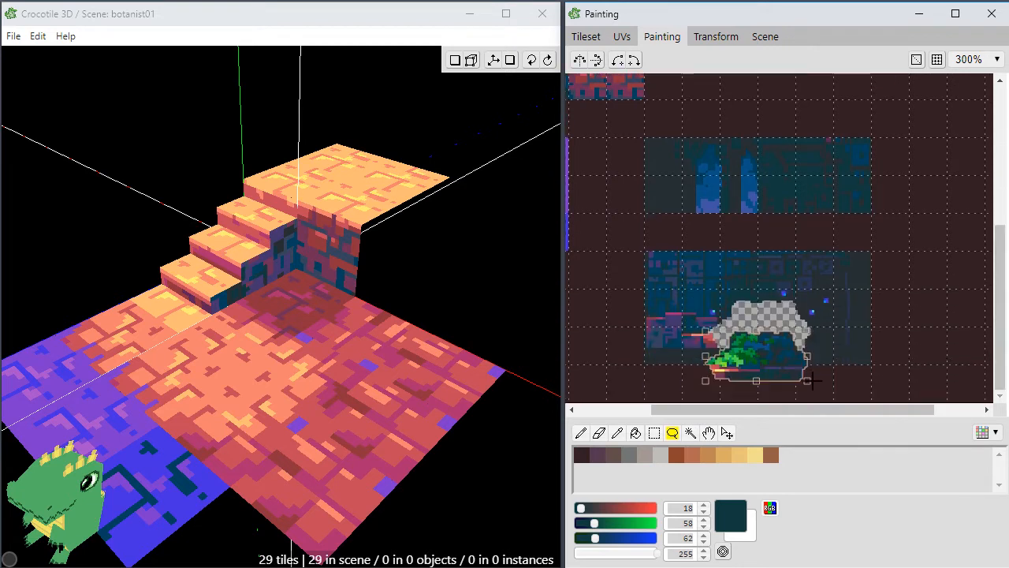
pyautogui.moveTo(777, 360)
pyautogui.mouseDown()
pyautogui.moveTo(962, 226)
pyautogui.moveTo(788, 246)
pyautogui.moveTo(641, 294)
pyautogui.mouseUp()
pyautogui.moveTo(753, 306)
pyautogui.mouseDown(button='middle')
pyautogui.moveTo(863, 305)
pyautogui.moveTo(709, 327)
pyautogui.moveTo(712, 375)
pyautogui.moveTo(701, 358)
pyautogui.mouseUp(button='middle')
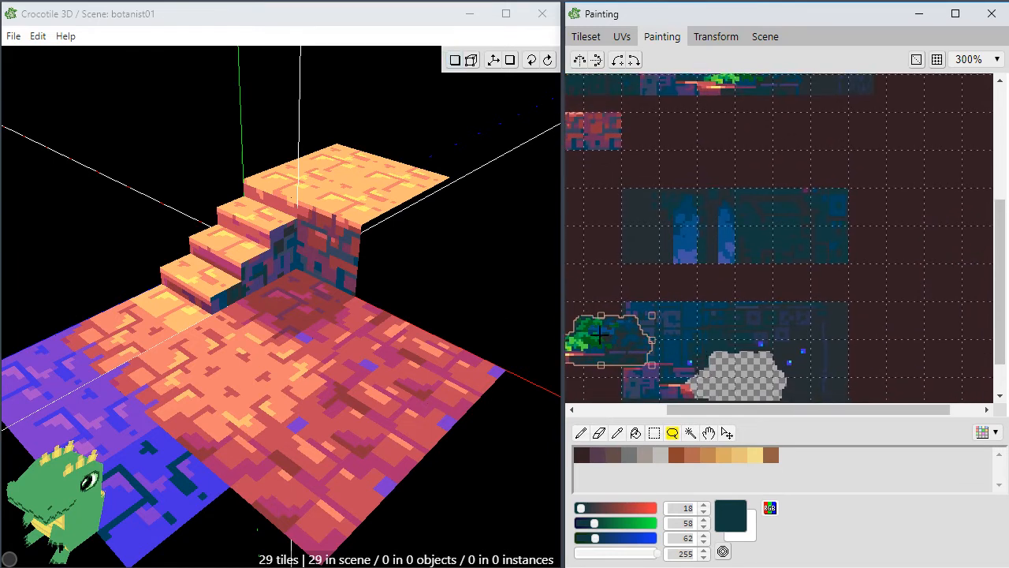
pyautogui.moveTo(603, 339)
pyautogui.mouseDown()
pyautogui.moveTo(755, 118)
pyautogui.moveTo(787, 154)
pyautogui.moveTo(791, 137)
pyautogui.mouseUp()
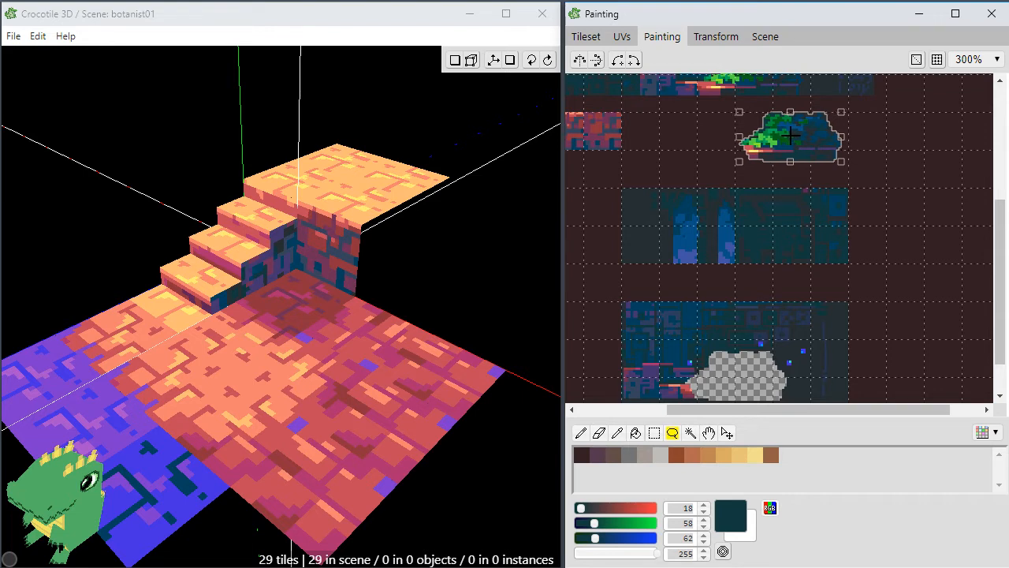
pyautogui.click(870, 143)
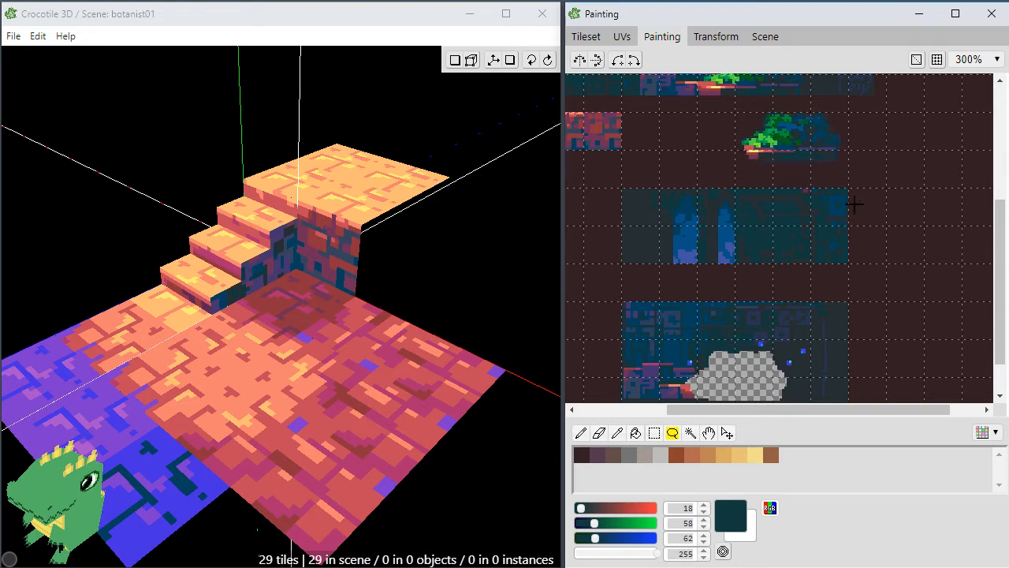
# Select the purple and pink stone blocks in the wall section's lower-left area, including their raised top, and move them out of the section.
pyautogui.moveTo(1004, 249); pyautogui.dragTo(1003, 281)
pyautogui.scroll(2, 835, 327)
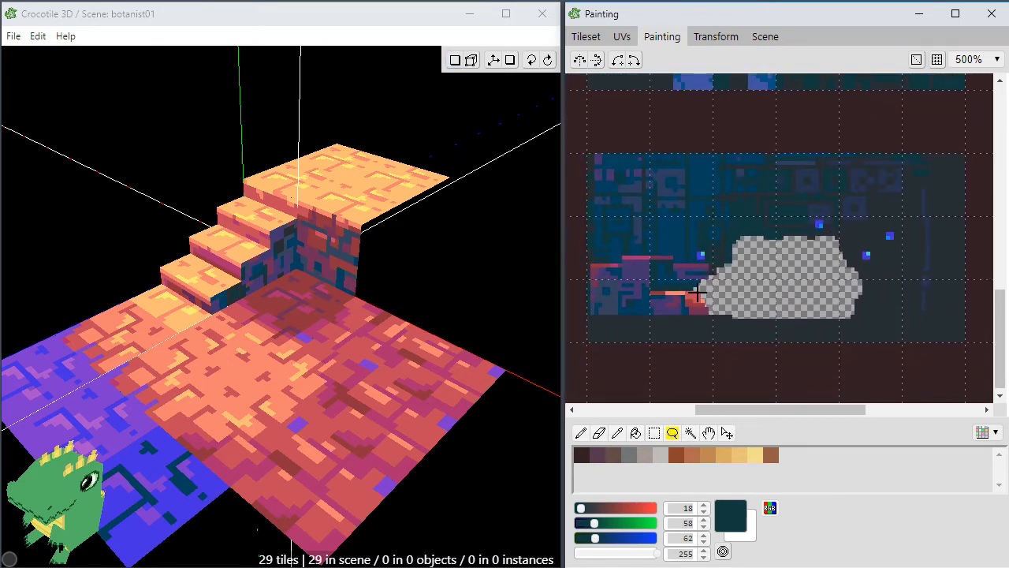
pyautogui.press('m')
pyautogui.moveTo(589, 266); pyautogui.dragTo(660, 309)
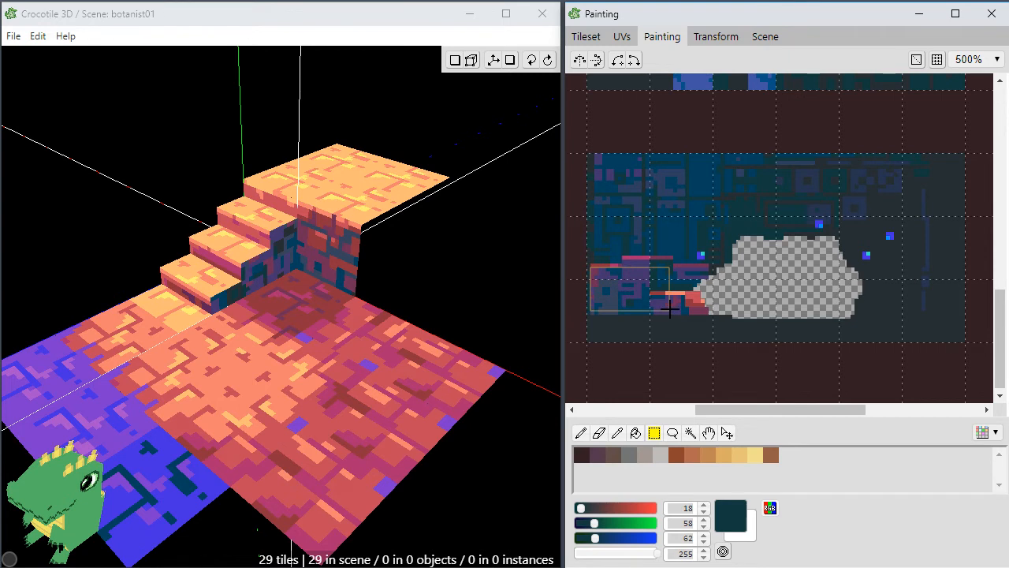
pyautogui.click(593, 261)
pyautogui.moveTo(587, 265); pyautogui.dragTo(714, 314)
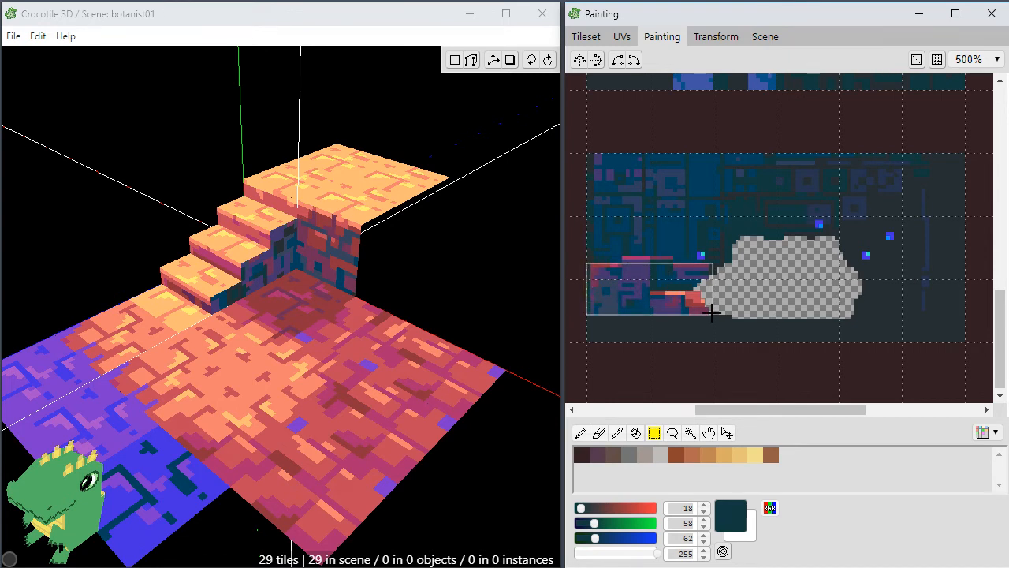
pyautogui.keyDown('shift'); pyautogui.moveTo(623, 258); pyautogui.dragTo(658, 289); pyautogui.keyUp('shift')
pyautogui.press('space')
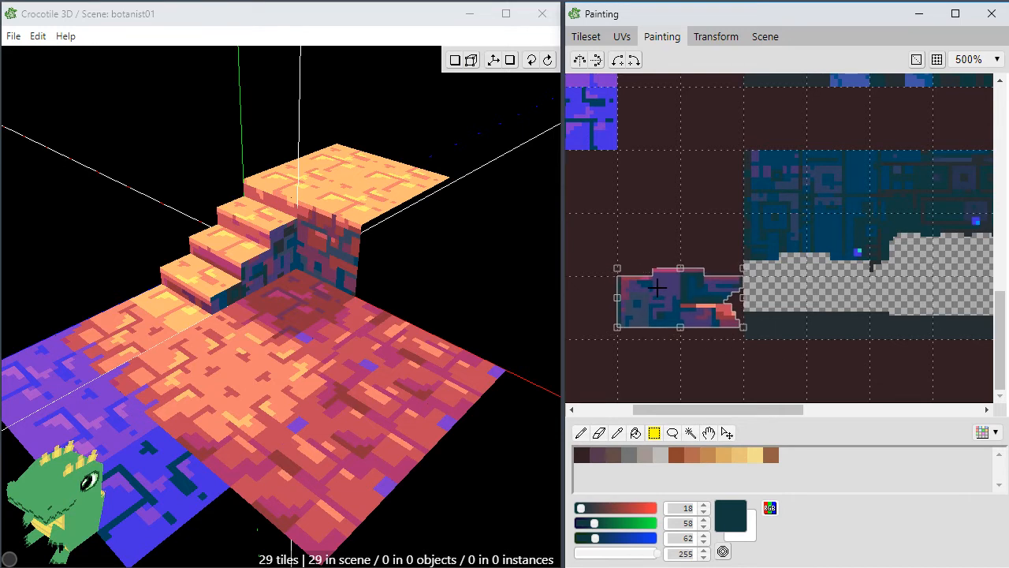
pyautogui.moveTo(649, 287); pyautogui.dragTo(723, 236)
pyautogui.moveTo(812, 293); pyautogui.dragTo(681, 209)
pyautogui.moveTo(637, 248); pyautogui.dragTo(672, 319)
pyautogui.moveTo(801, 239)
pyautogui.mouseDown()
pyautogui.moveTo(850, 242)
pyautogui.moveTo(928, 310)
pyautogui.moveTo(883, 259)
pyautogui.moveTo(654, 124)
pyautogui.moveTo(856, 134)
pyautogui.mouseUp()
pyautogui.moveTo(668, 314); pyautogui.dragTo(892, 223)
pyautogui.moveTo(891, 227); pyautogui.dragTo(935, 196)
pyautogui.moveTo(896, 275); pyautogui.dragTo(756, 277)
pyautogui.moveTo(757, 199); pyautogui.dragTo(839, 186)
# Try filling the wall section's transparent gap with dark grey (38, 47, 51), undo it, and fill the gap with dark teal (18, 58, 62).
pyautogui.press('space')
pyautogui.moveTo(751, 224)
pyautogui.mouseDown()
pyautogui.moveTo(782, 229)
pyautogui.moveTo(944, 344)
pyautogui.mouseUp()
pyautogui.moveTo(795, 163)
pyautogui.mouseDown()
pyautogui.moveTo(721, 299)
pyautogui.moveTo(936, 150)
pyautogui.mouseUp()
pyautogui.moveTo(821, 262); pyautogui.dragTo(750, 189)
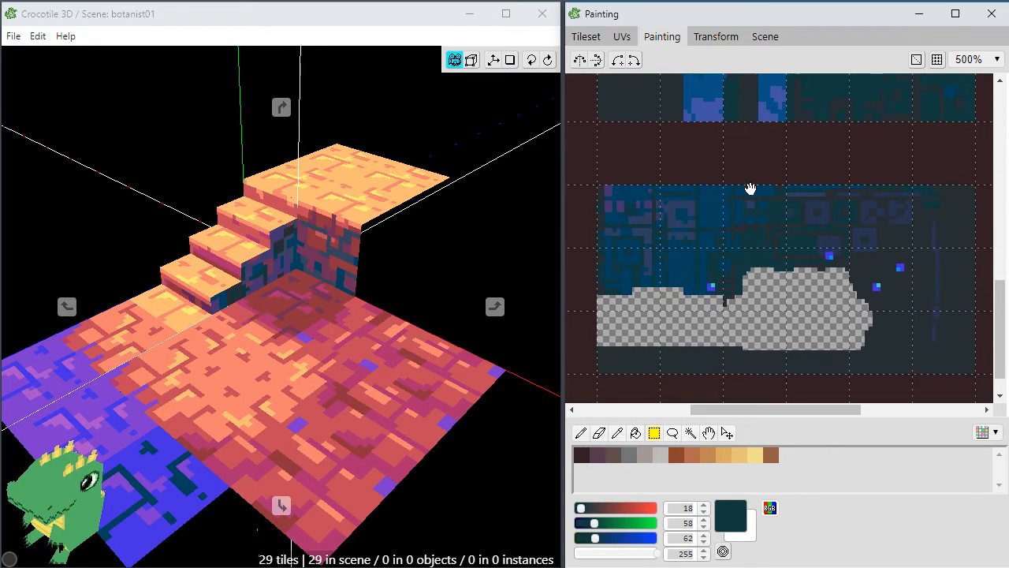
pyautogui.press('g')
pyautogui.hotkey('alt', 'space')
pyautogui.press('Escape')
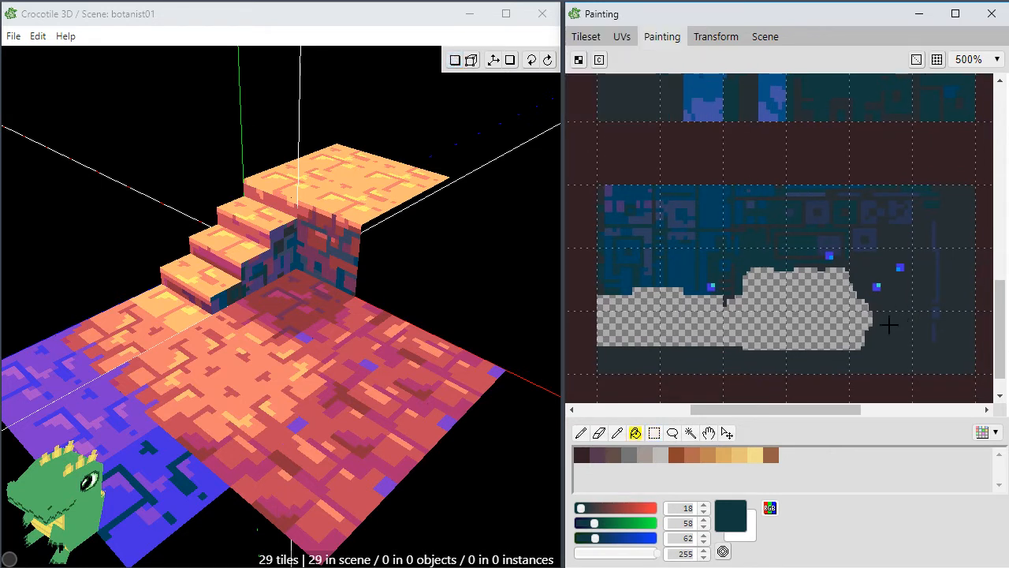
pyautogui.keyDown('alt'); pyautogui.click(896, 330); pyautogui.keyUp('alt')
pyautogui.click(837, 317)
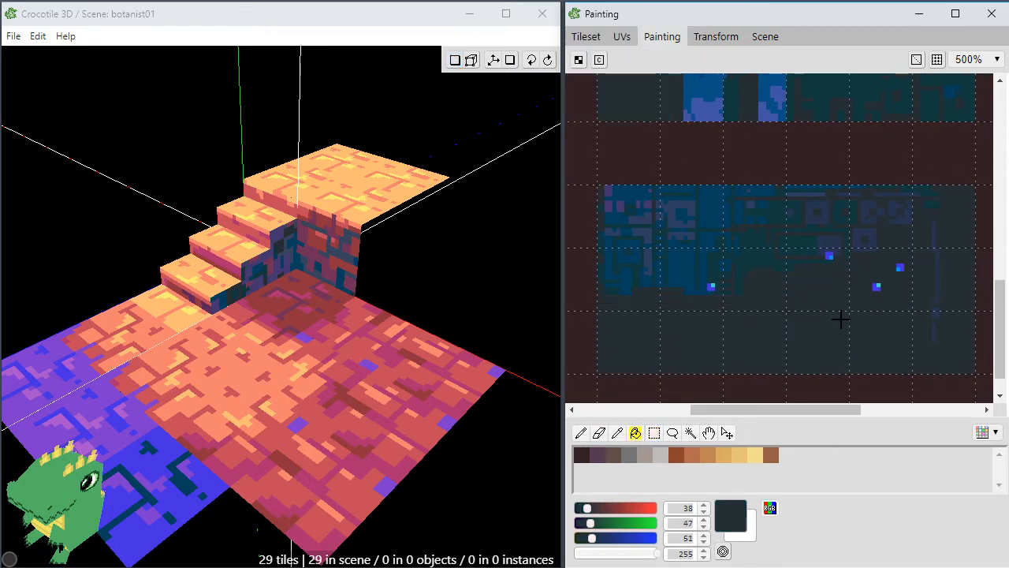
pyautogui.hotkey('ctrl', 'z')
pyautogui.keyDown('alt'); pyautogui.click(760, 252); pyautogui.keyUp('alt')
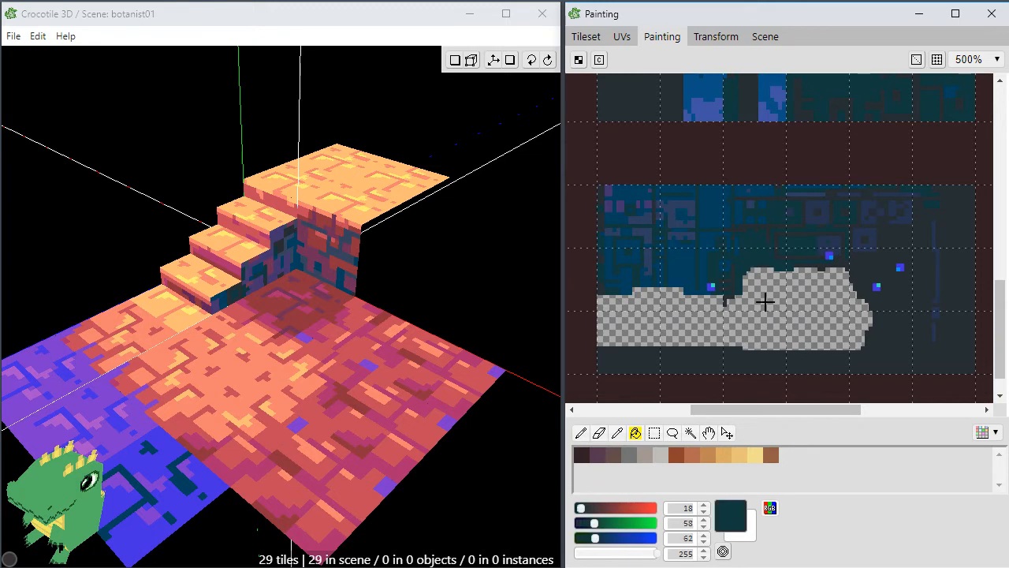
pyautogui.click(765, 297)
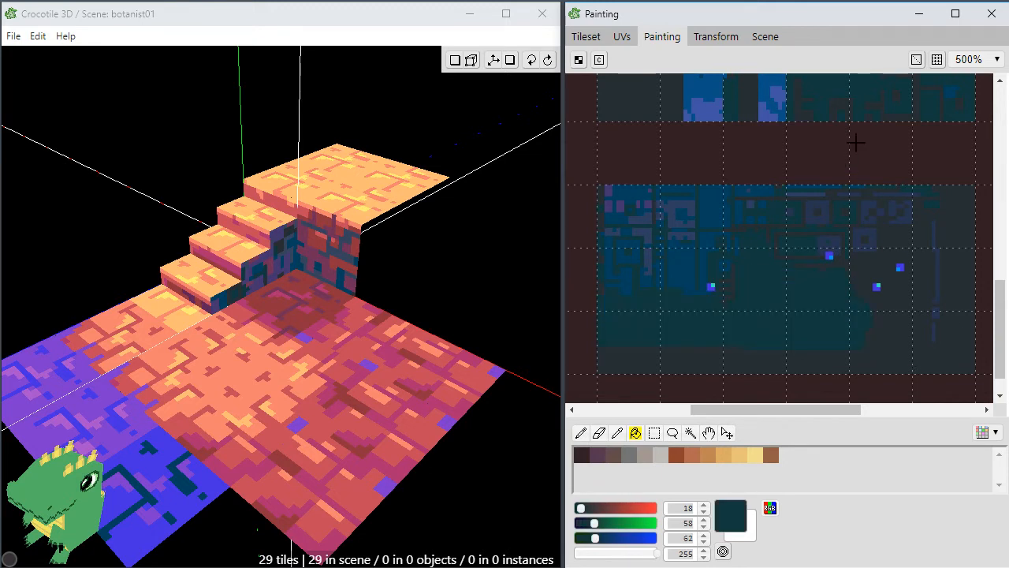
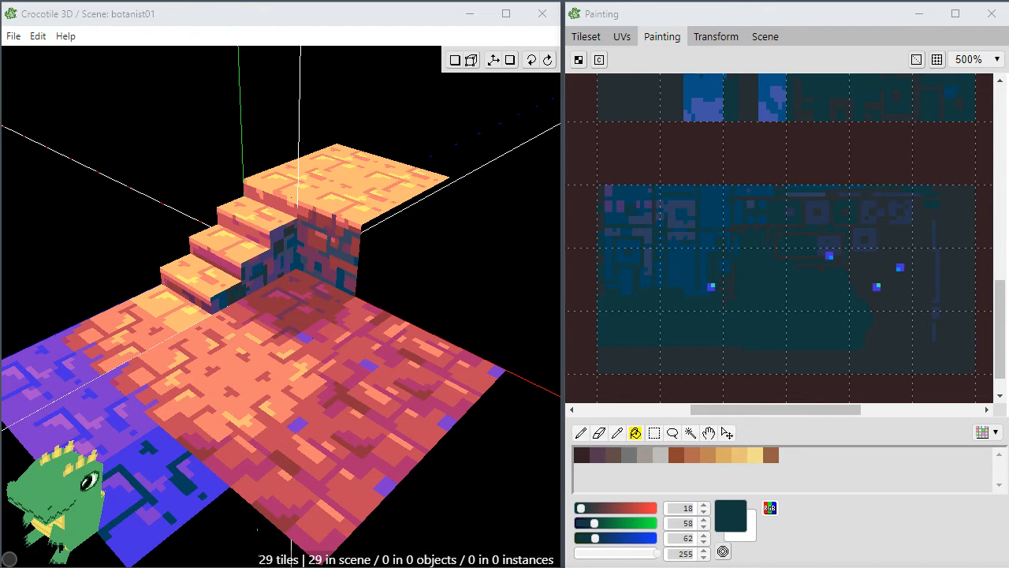
pyautogui.hotkey('alt', 'Tab')
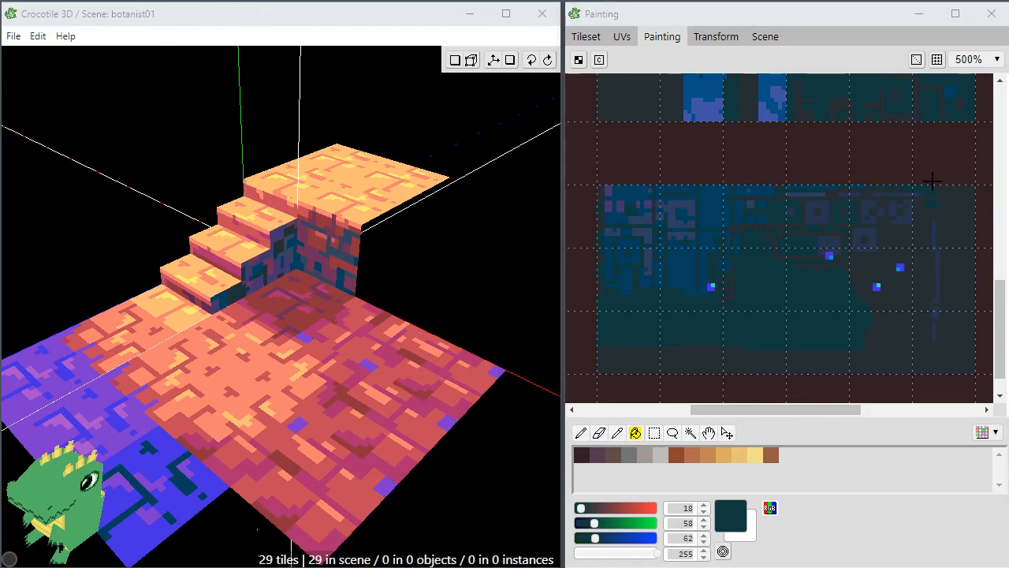
pyautogui.click(818, 14)
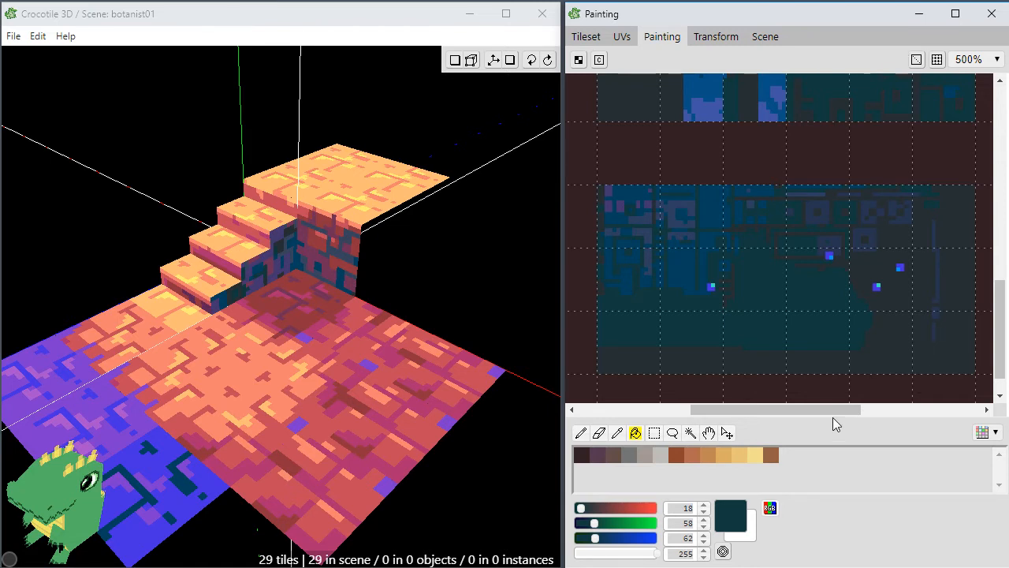
pyautogui.moveTo(827, 411); pyautogui.dragTo(829, 418)
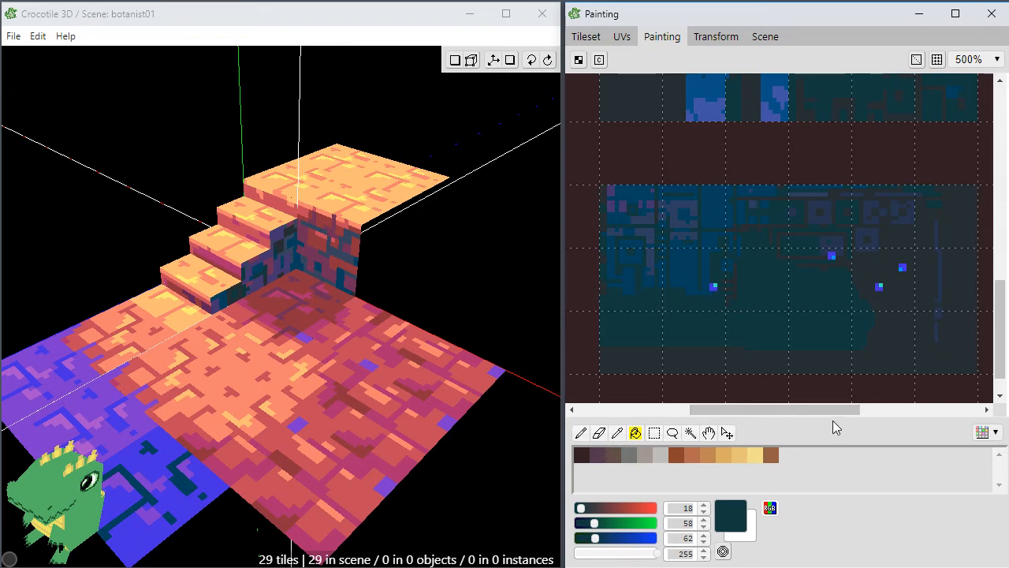
# Paint stone details into the wall section's filled lower area with dark grey (38, 47, 51), blue (0, 66, 94) and dark teal (18, 58, 62).
pyautogui.moveTo(797, 410); pyautogui.dragTo(813, 413)
pyautogui.moveTo(1004, 315)
pyautogui.mouseDown()
pyautogui.moveTo(1002, 272)
pyautogui.moveTo(998, 332)
pyautogui.moveTo(995, 317)
pyautogui.mouseUp()
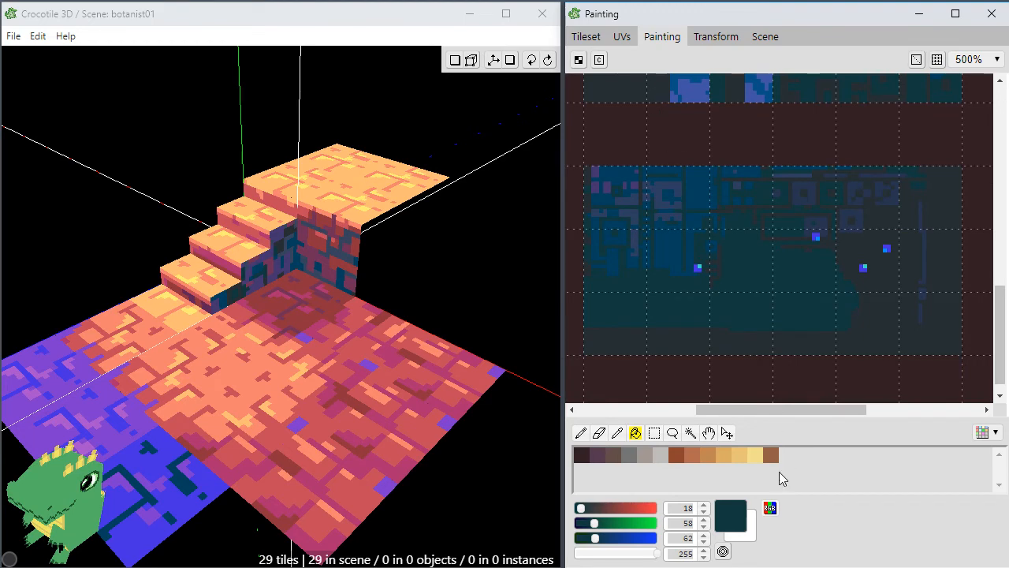
pyautogui.click(580, 433)
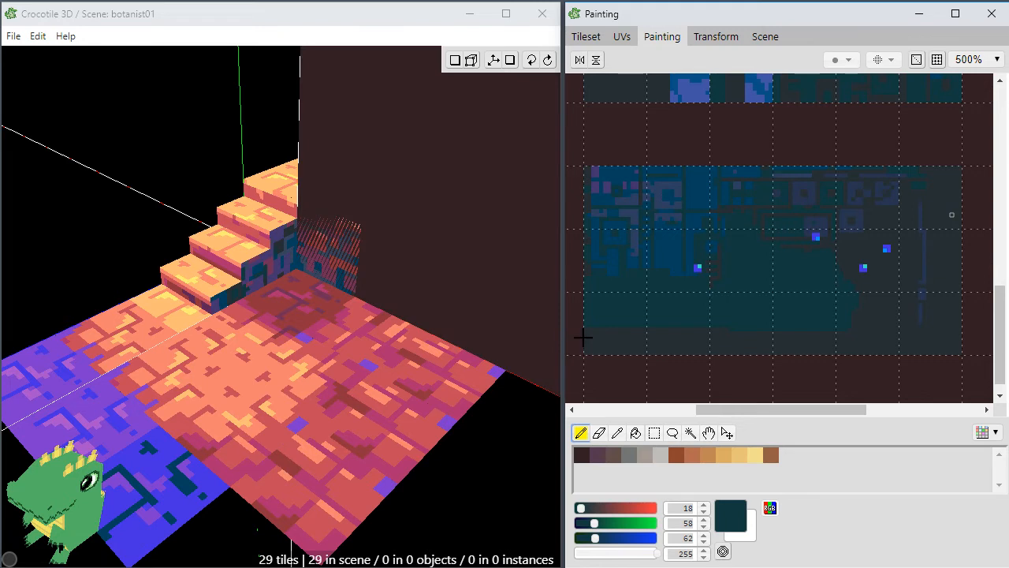
pyautogui.keyDown('alt'); pyautogui.click(876, 329); pyautogui.keyUp('alt')
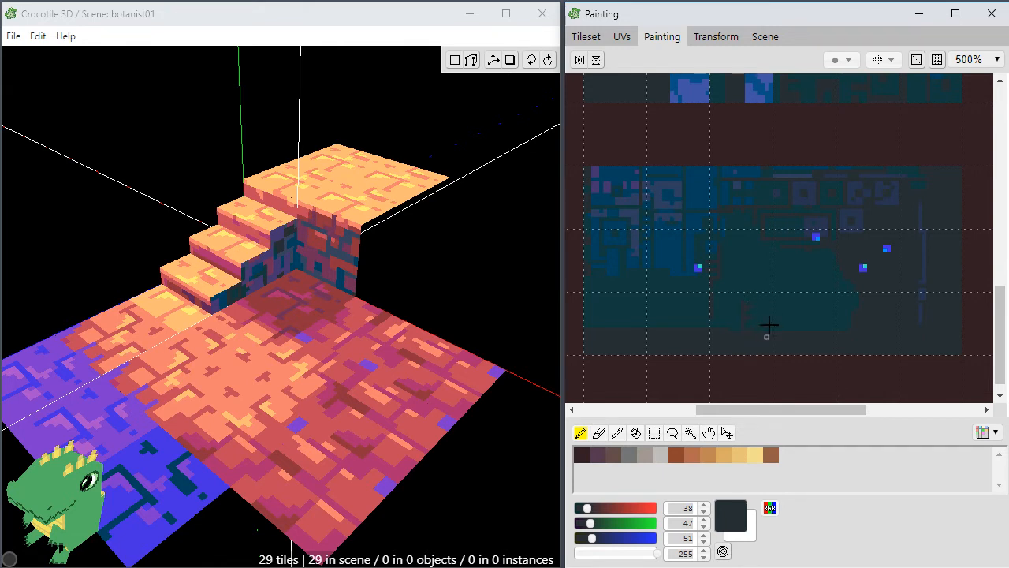
pyautogui.keyDown('alt'); pyautogui.click(716, 248); pyautogui.keyUp('alt')
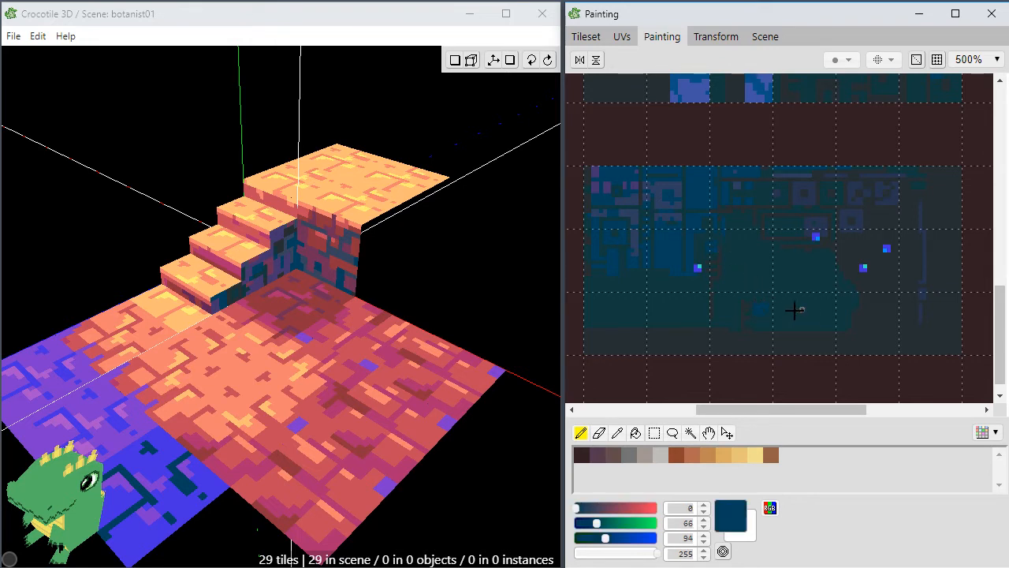
pyautogui.keyDown('alt'); pyautogui.click(761, 308); pyautogui.keyUp('alt')
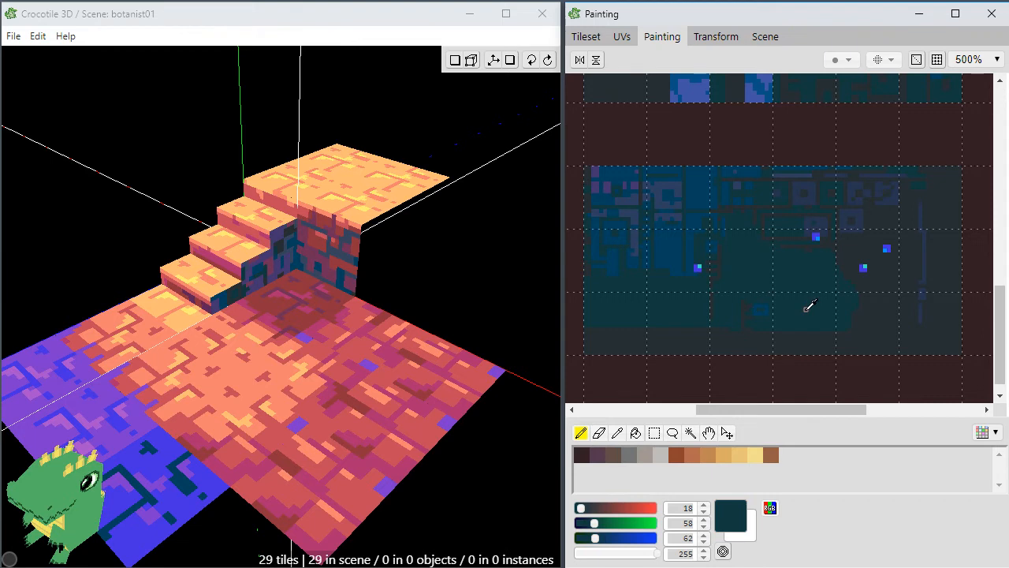
pyautogui.keyDown('alt'); pyautogui.click(796, 295); pyautogui.keyUp('alt')
pyautogui.moveTo(999, 306)
pyautogui.mouseDown()
pyautogui.moveTo(998, 240)
pyautogui.moveTo(998, 279)
pyautogui.mouseUp()
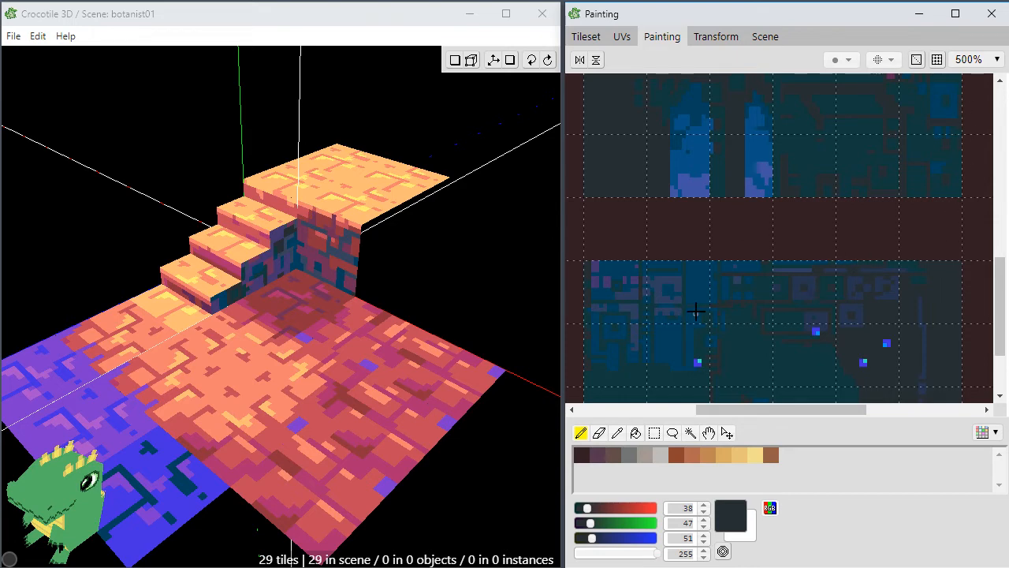
pyautogui.scroll(-1, 725, 285)
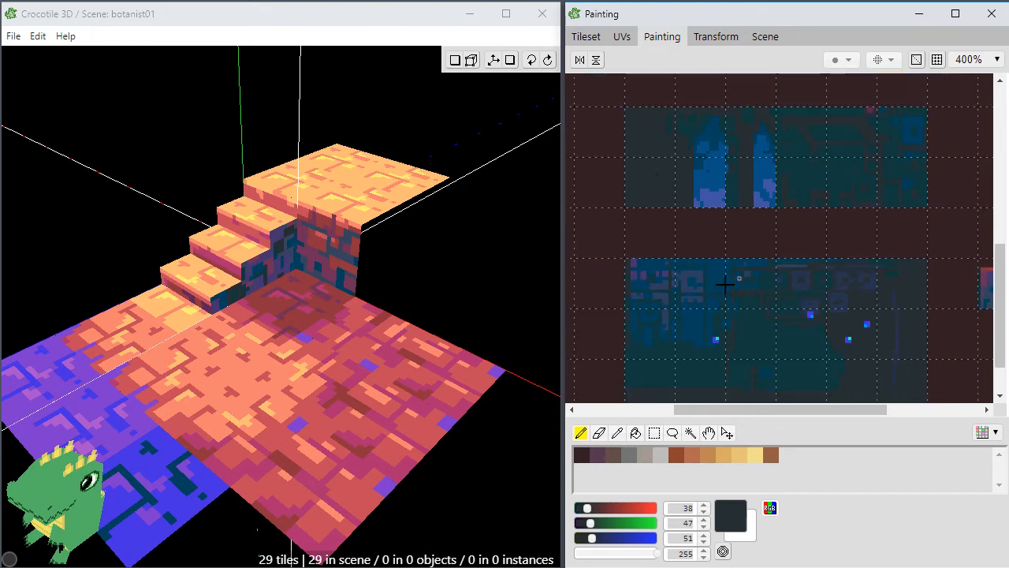
# Try different tiles from the arched strip against the raised platform's open side, ending with the blue-block tile at the strip's upper corner.
pyautogui.click(588, 37)
pyautogui.click(704, 308)
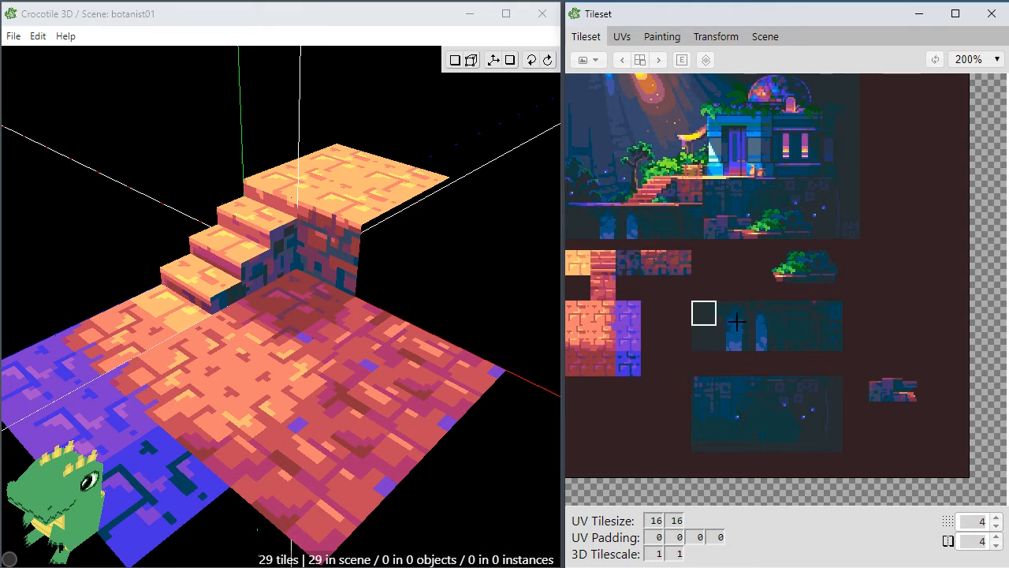
pyautogui.click(749, 316)
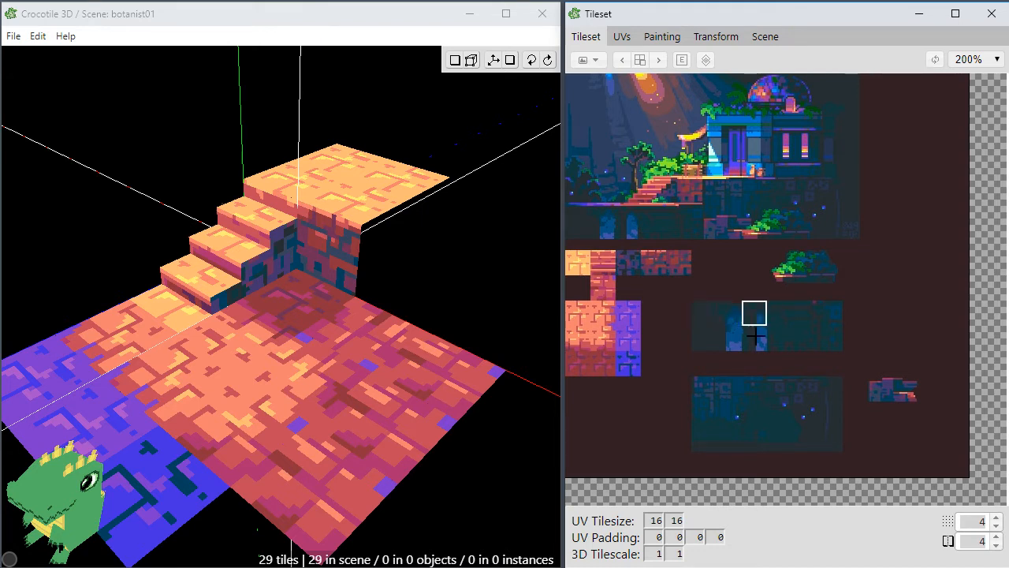
pyautogui.click(779, 315)
pyautogui.scroll(1, 432, 291)
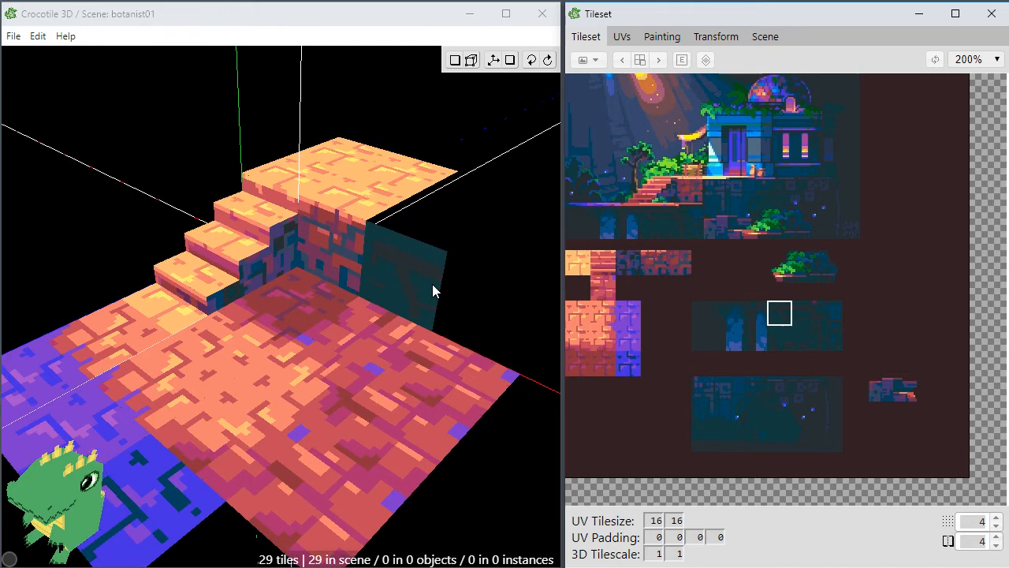
pyautogui.press('space')
pyautogui.moveTo(430, 287); pyautogui.dragTo(411, 332)
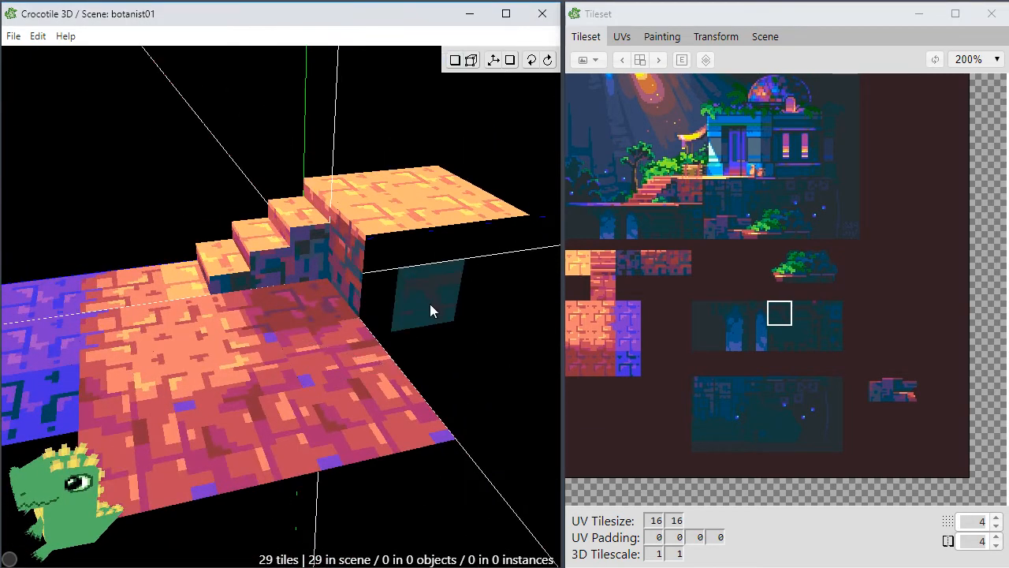
pyautogui.click(832, 315)
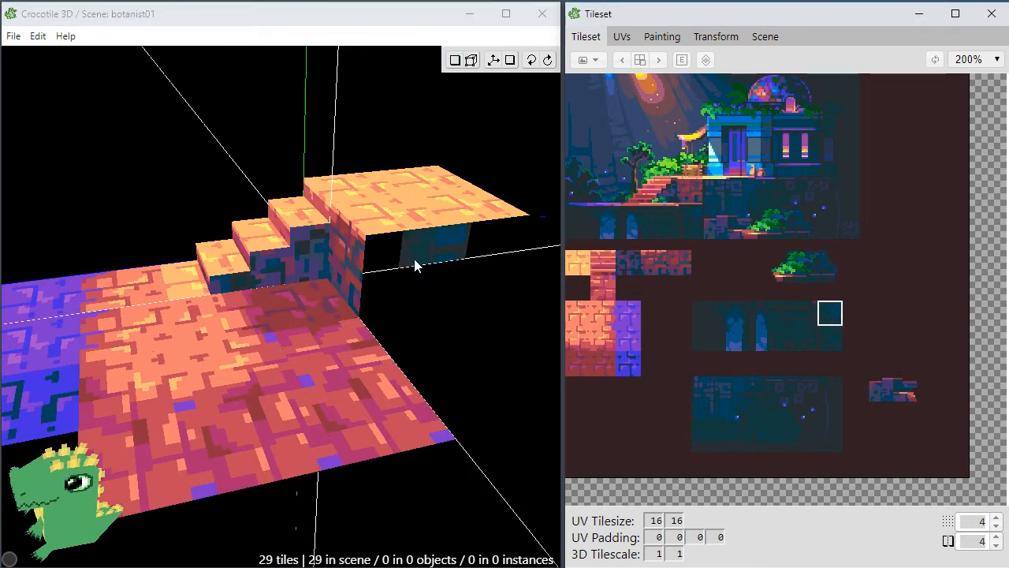
pyautogui.press('space')
pyautogui.moveTo(422, 322); pyautogui.dragTo(441, 315)
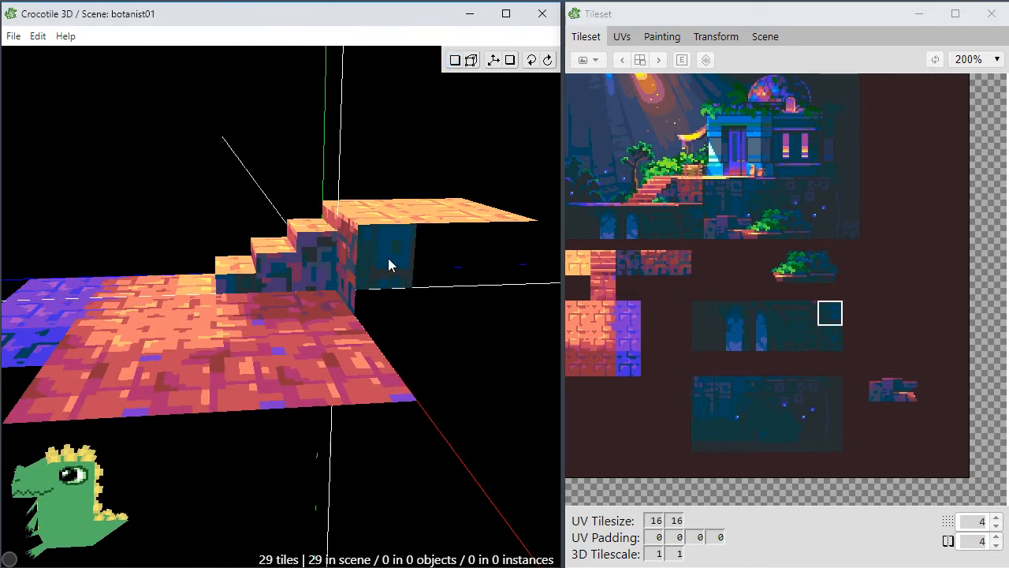
# Set the 3D cursor on the platform's front corner vertex and place the blue-block tile under the far end of the platform's edge.
pyautogui.press('c')
pyautogui.click(359, 227)
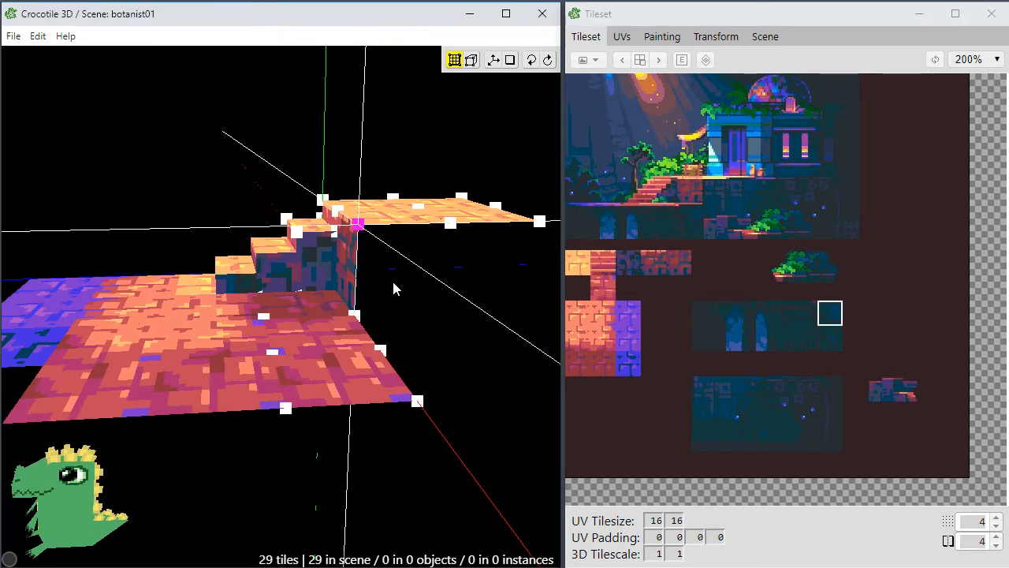
pyautogui.press('space')
pyautogui.moveTo(393, 314); pyautogui.dragTo(366, 318)
pyautogui.moveTo(393, 312); pyautogui.dragTo(327, 334, button='right')
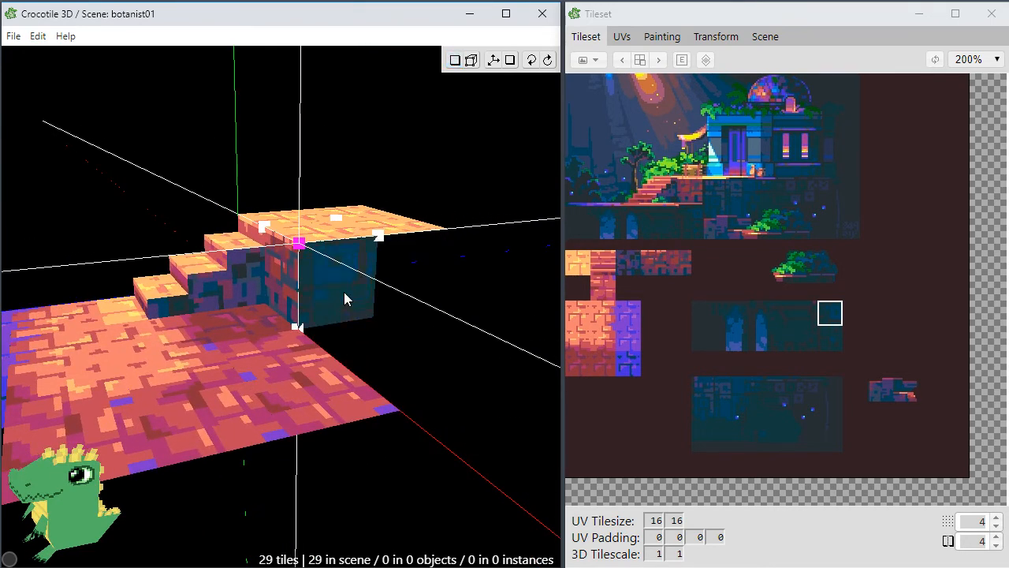
pyautogui.click(410, 272)
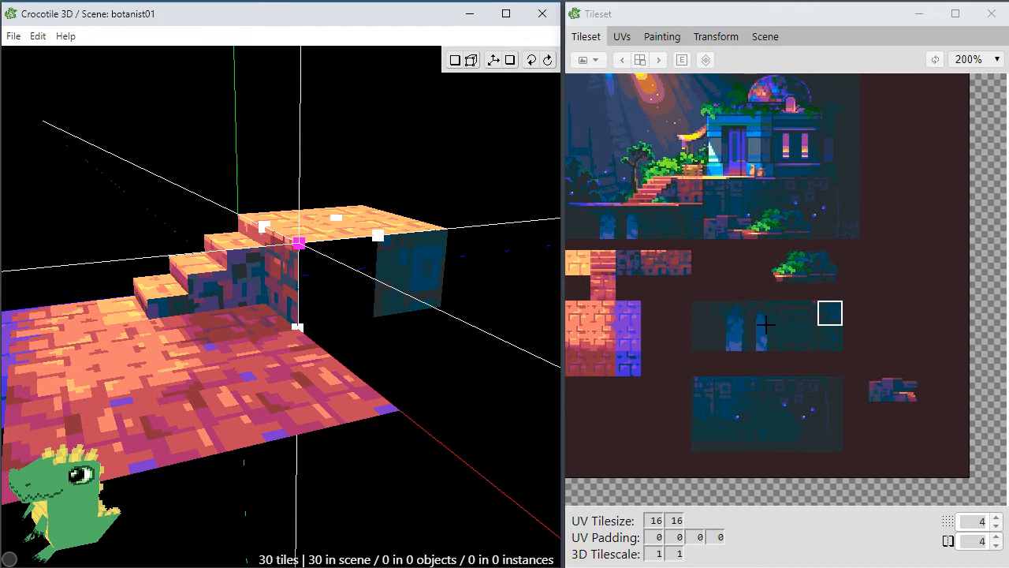
# Place the tile with the wider arch's top under the platform, between the reddish corner wall and the blue-block tile.
pyautogui.click(764, 323)
pyautogui.click(739, 314)
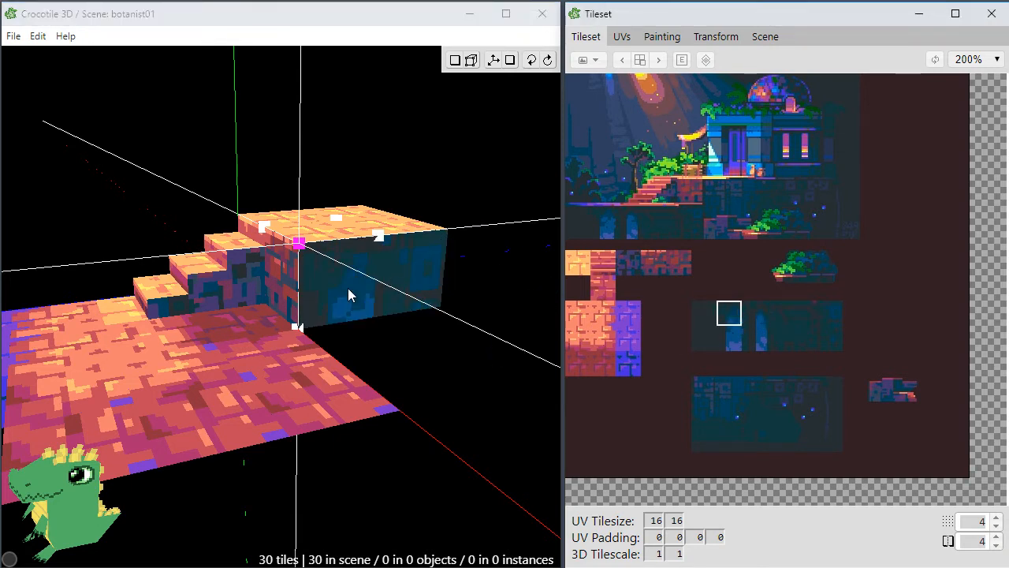
pyautogui.click(348, 288)
pyautogui.press('space')
pyautogui.moveTo(374, 404); pyautogui.dragTo(358, 410)
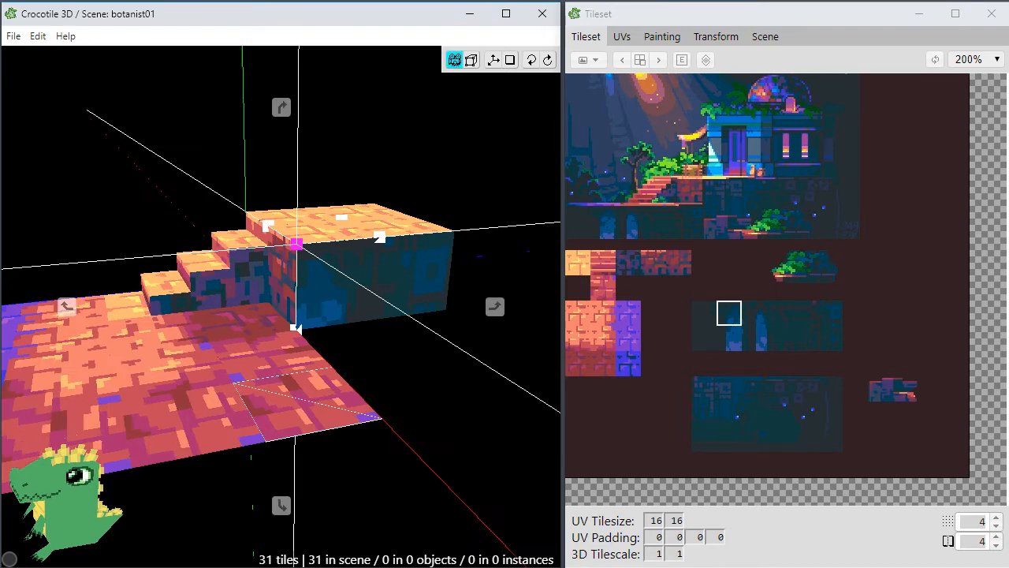
pyautogui.press('space')
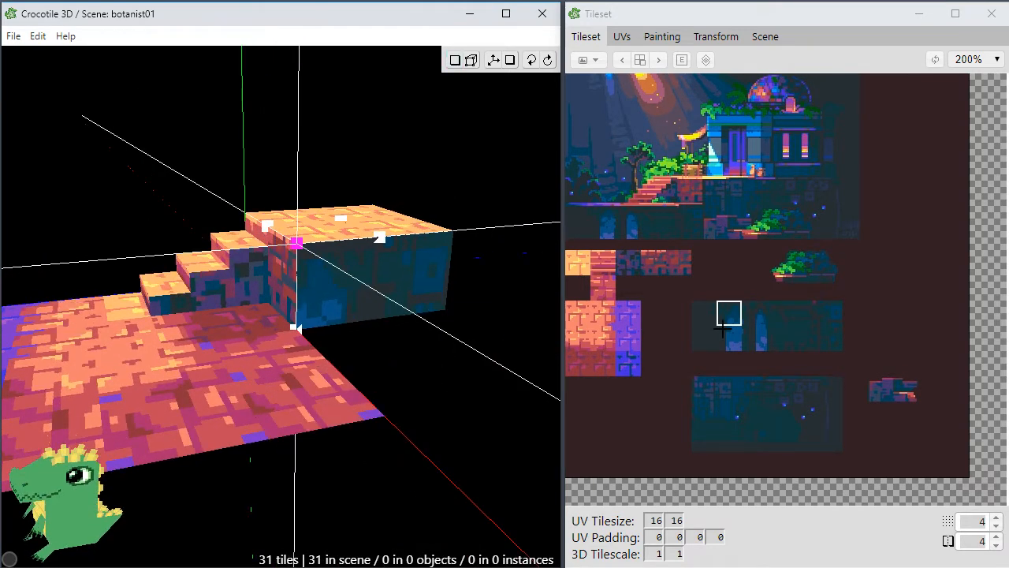
# Try several arch tiles below the blue-block tile and place the one with the narrow arch's top there.
pyautogui.click(754, 338)
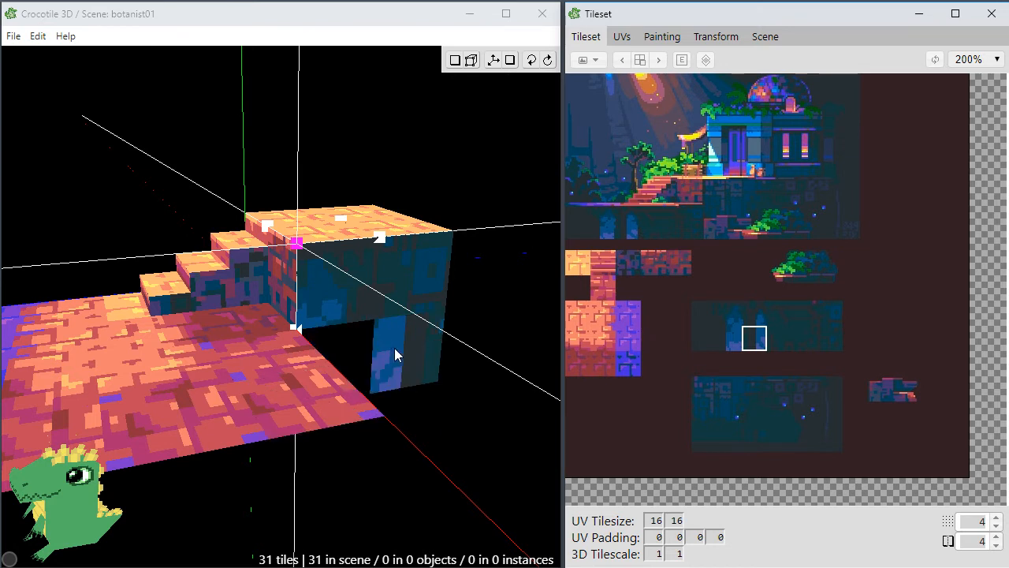
pyautogui.click(729, 313)
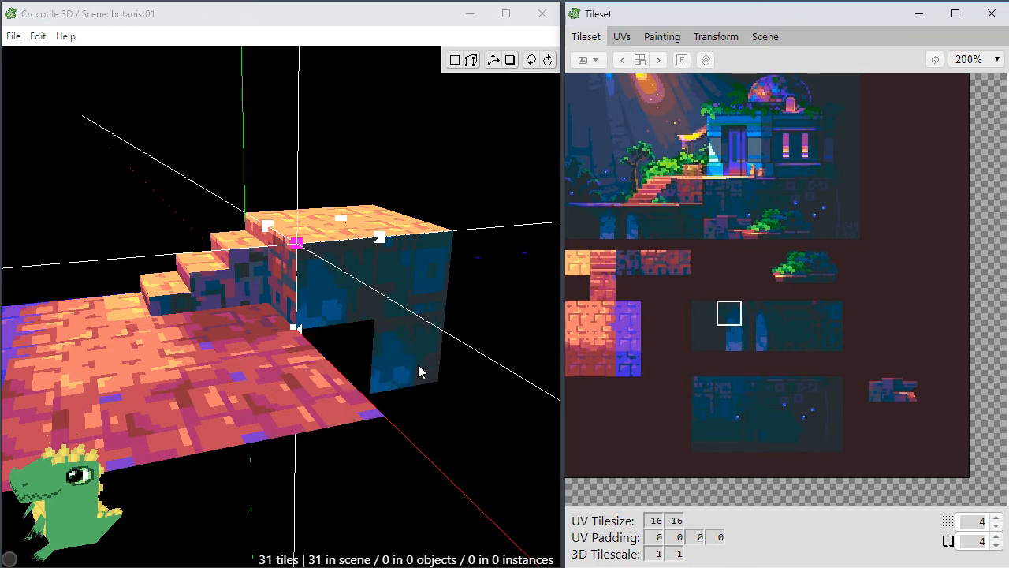
pyautogui.click(758, 322)
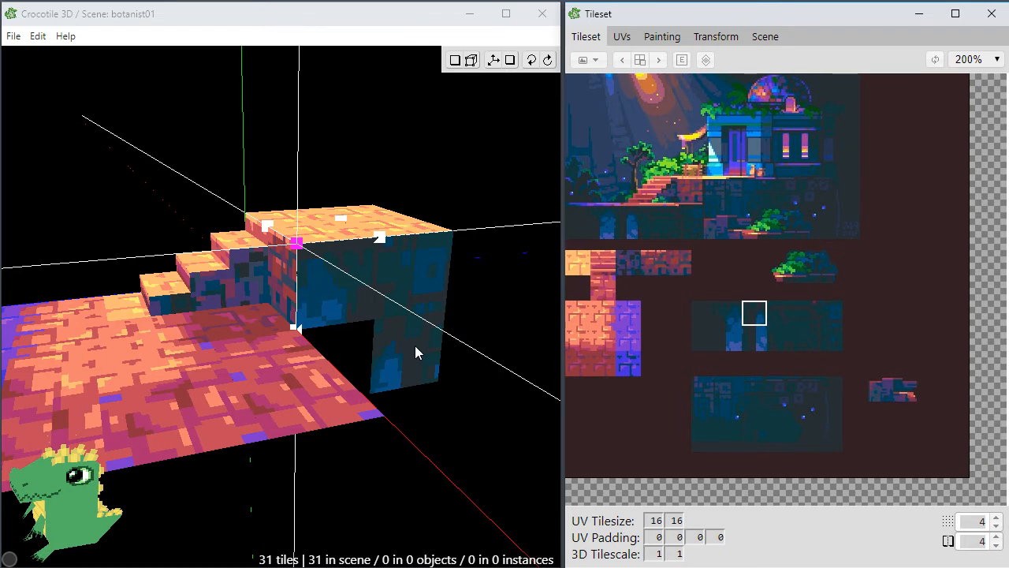
pyautogui.click(415, 355)
pyautogui.press('space')
pyautogui.moveTo(404, 451); pyautogui.dragTo(411, 491, button='middle')
pyautogui.scroll(-3, 404, 464)
pyautogui.press('space')
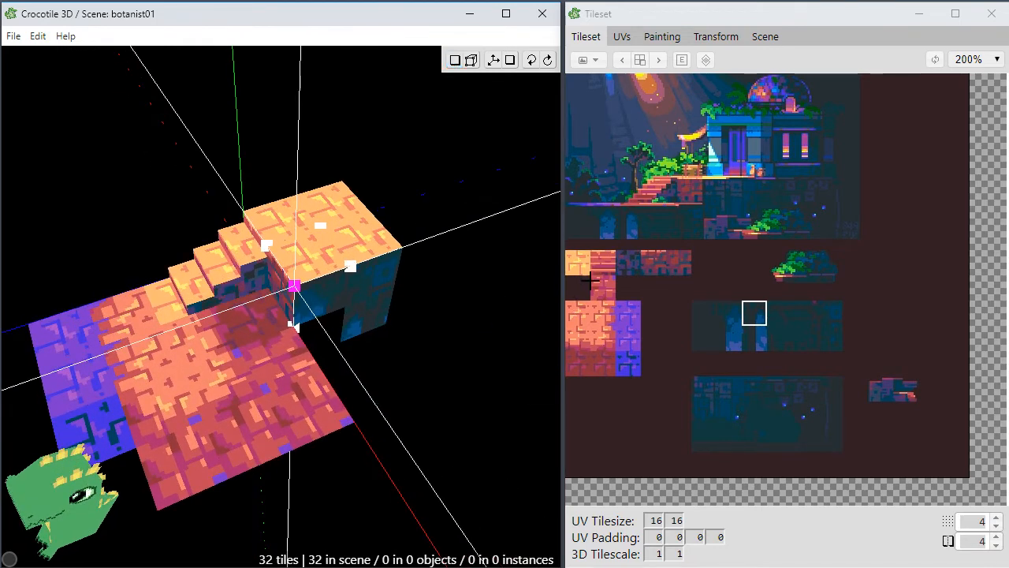
# Set the 3D cursor at the lower corner of the narrow-arch tile and lay a 2 by 2 floor of dark purple stone tiles.
pyautogui.click(628, 313)
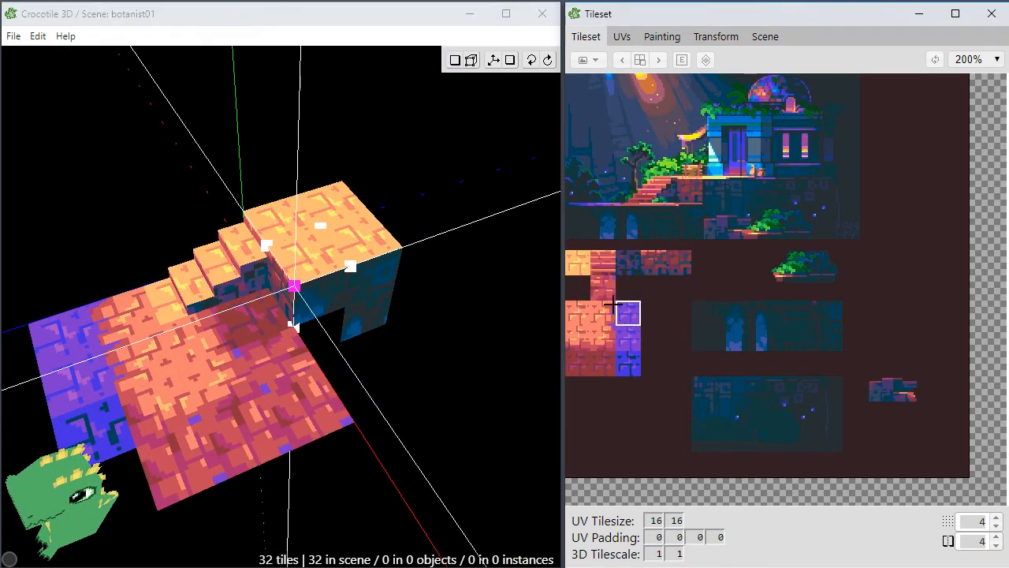
pyautogui.click(628, 265)
pyautogui.click(448, 363)
pyautogui.press('Return')
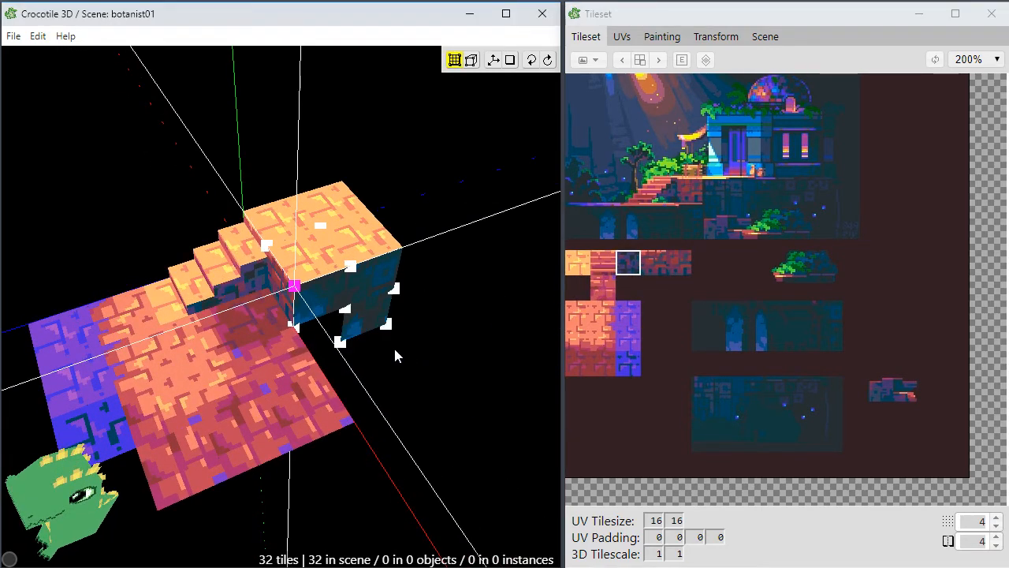
pyautogui.click(387, 327)
pyautogui.press('Return')
pyautogui.moveTo(378, 368)
pyautogui.mouseDown()
pyautogui.moveTo(395, 392)
pyautogui.moveTo(360, 399)
pyautogui.moveTo(296, 332)
pyautogui.moveTo(339, 347)
pyautogui.mouseUp()
pyautogui.press('space')
pyautogui.moveTo(406, 458); pyautogui.dragTo(405, 436)
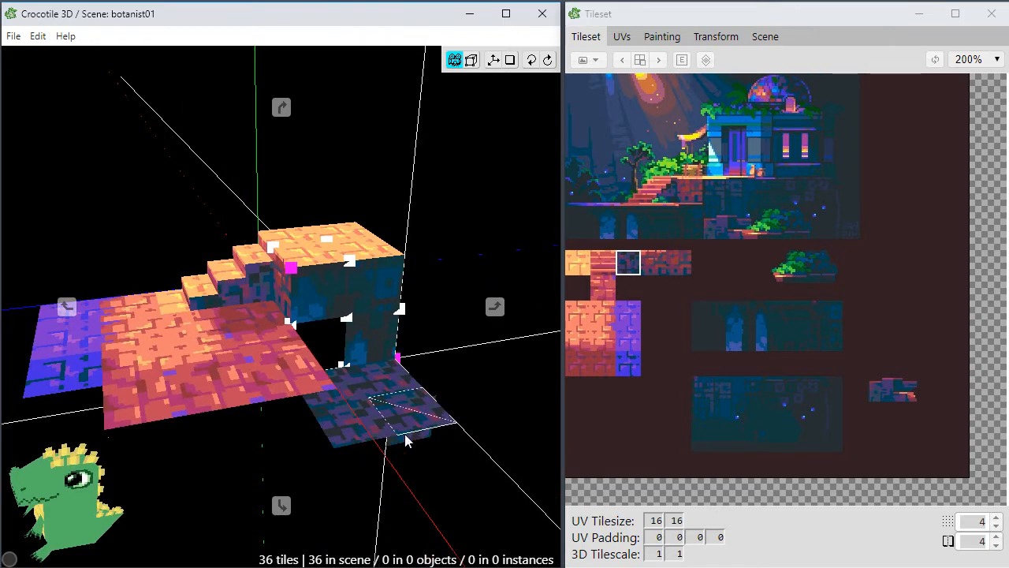
pyautogui.press('space')
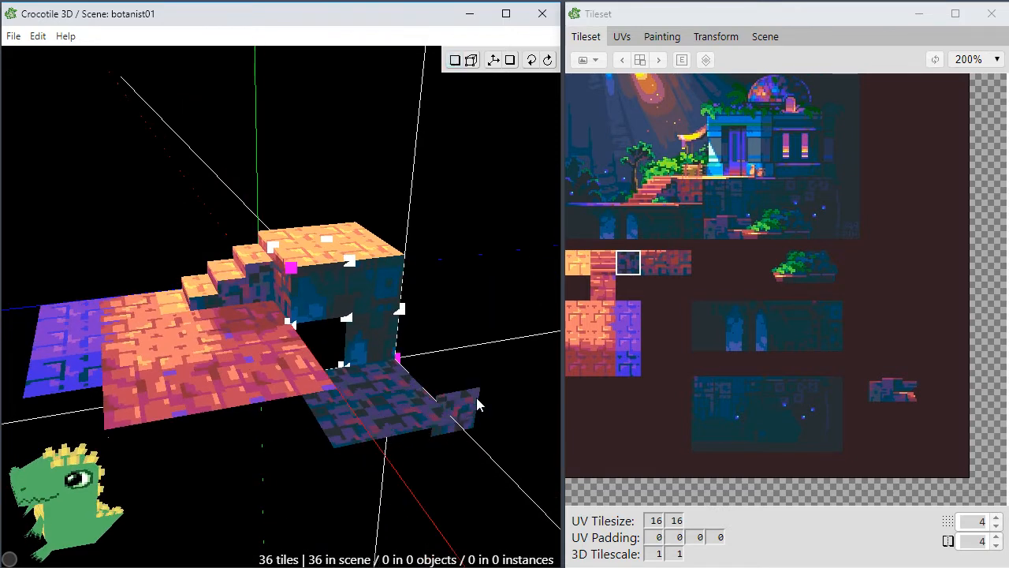
# Place one bright purple floor tile at the front edge of the dark lower floor.
pyautogui.click(630, 310)
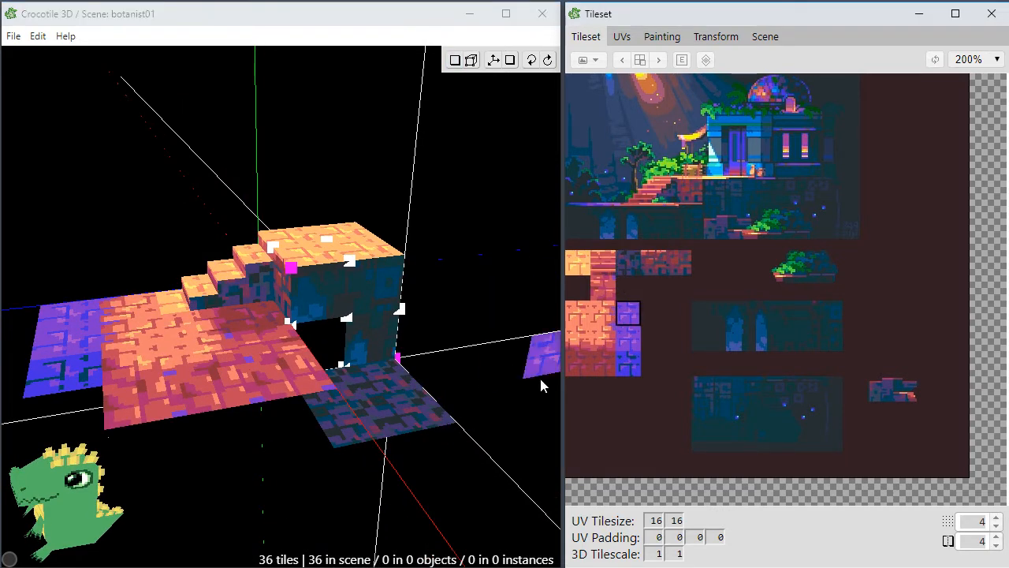
pyautogui.press('space')
pyautogui.moveTo(429, 440); pyautogui.dragTo(426, 459)
pyautogui.press('space')
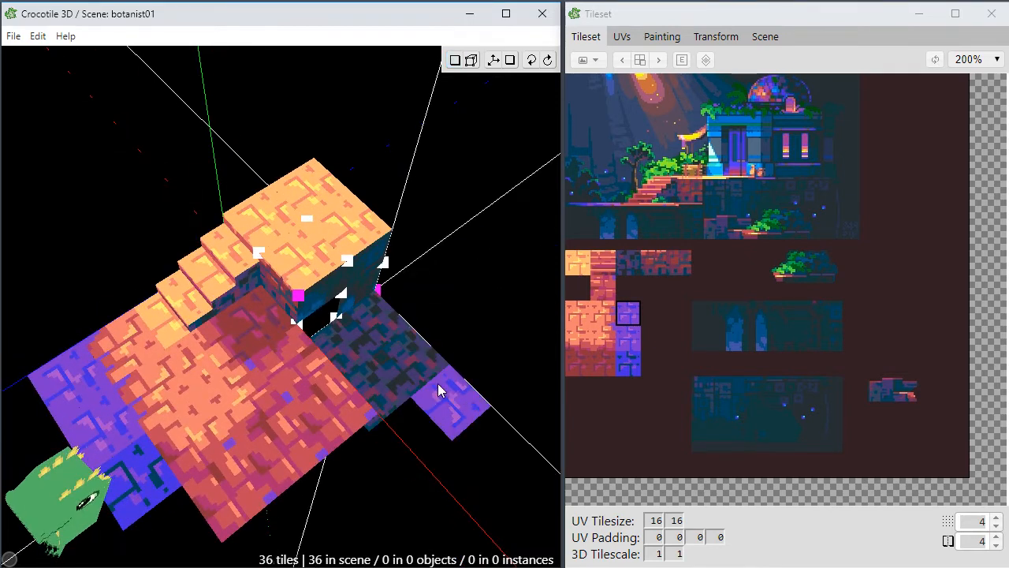
pyautogui.click(412, 433)
pyautogui.press('space')
pyautogui.moveTo(371, 487); pyautogui.dragTo(355, 509)
pyautogui.press('space')
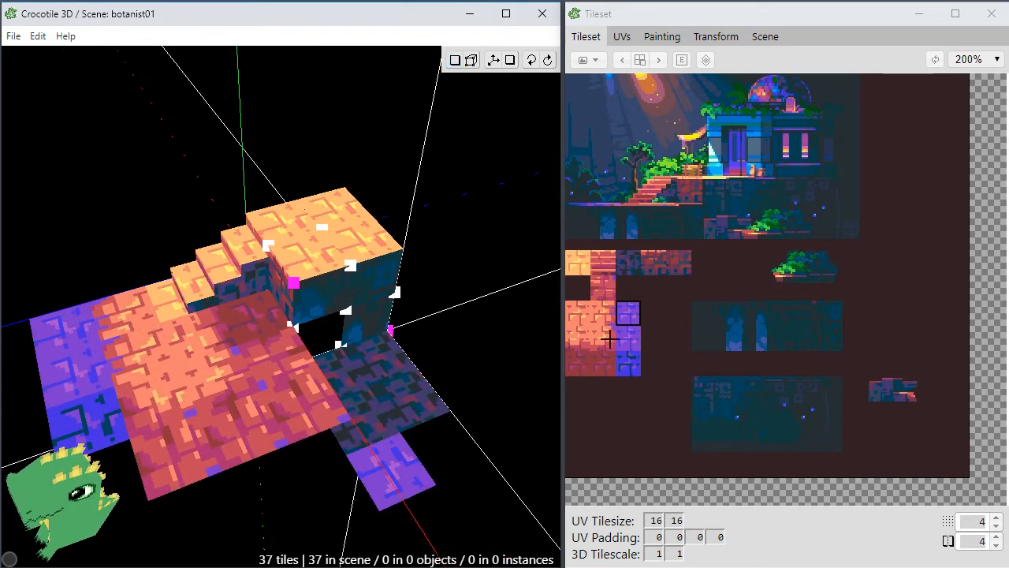
# Lay two dark purple stone floor tiles in a row beside the bright purple tile, in front of the main floor.
pyautogui.click(629, 262)
pyautogui.press('space')
pyautogui.moveTo(331, 497)
pyautogui.mouseDown()
pyautogui.moveTo(273, 518)
pyautogui.moveTo(379, 473)
pyautogui.moveTo(324, 474)
pyautogui.mouseUp()
pyautogui.press('space')
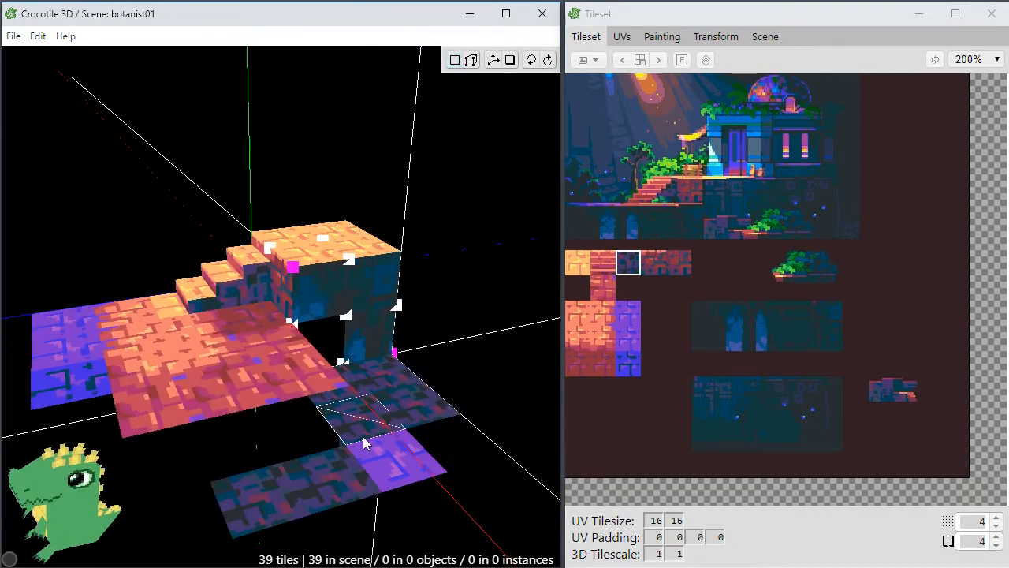
pyautogui.press('space')
pyautogui.moveTo(408, 428); pyautogui.dragTo(417, 402, button='right')
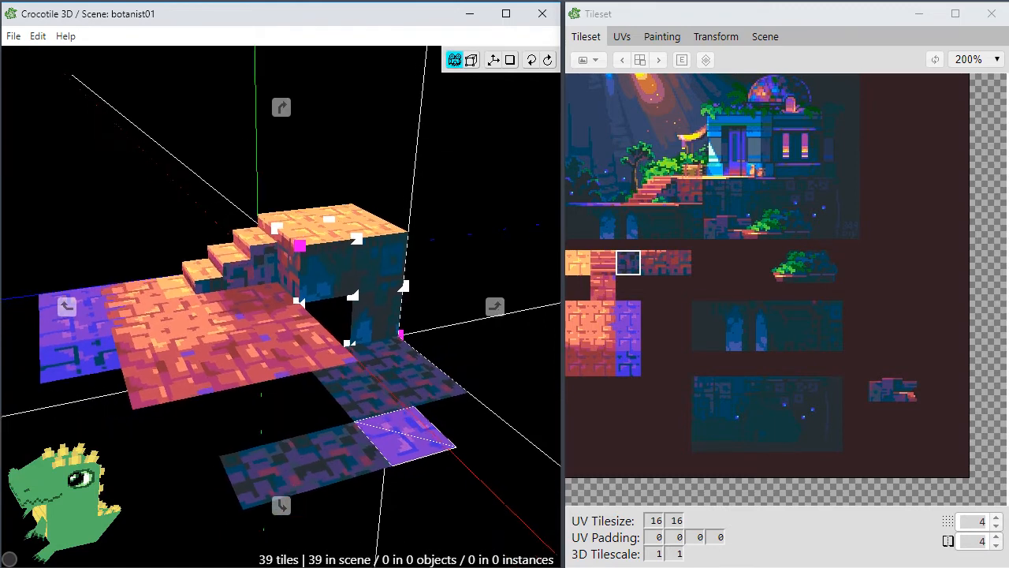
pyautogui.press('space')
# Set the 3D cursor on the main floor's corner and build a three-tile reddish stone wall down from its front edge.
pyautogui.click(673, 264)
pyautogui.click(654, 266)
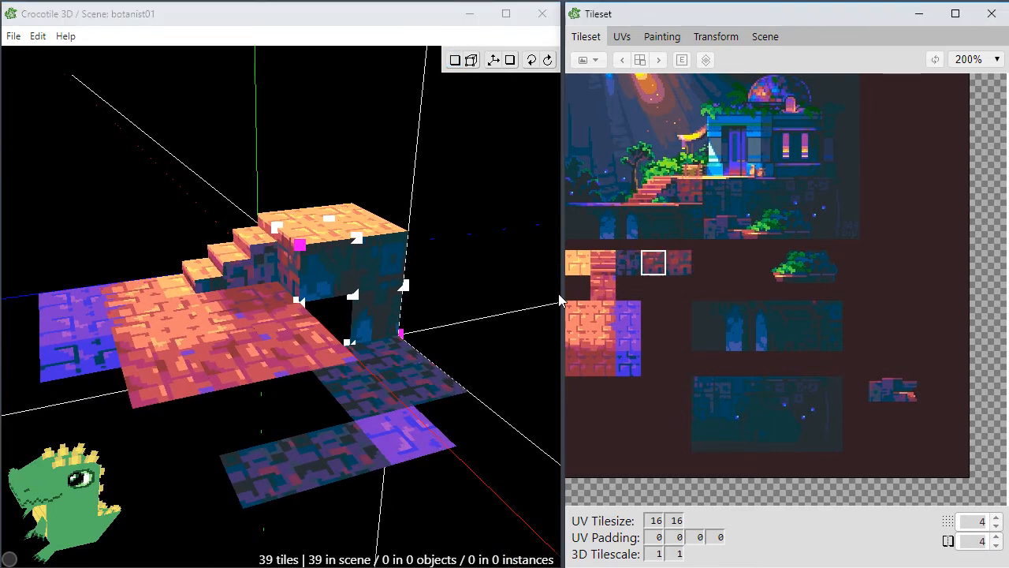
pyautogui.press('space')
pyautogui.click(359, 361)
pyautogui.press('space')
pyautogui.moveTo(336, 388); pyautogui.dragTo(187, 411)
pyautogui.press('space')
pyautogui.moveTo(312, 478)
pyautogui.mouseDown()
pyautogui.moveTo(395, 473)
pyautogui.moveTo(368, 474)
pyautogui.mouseUp()
pyautogui.press('space')
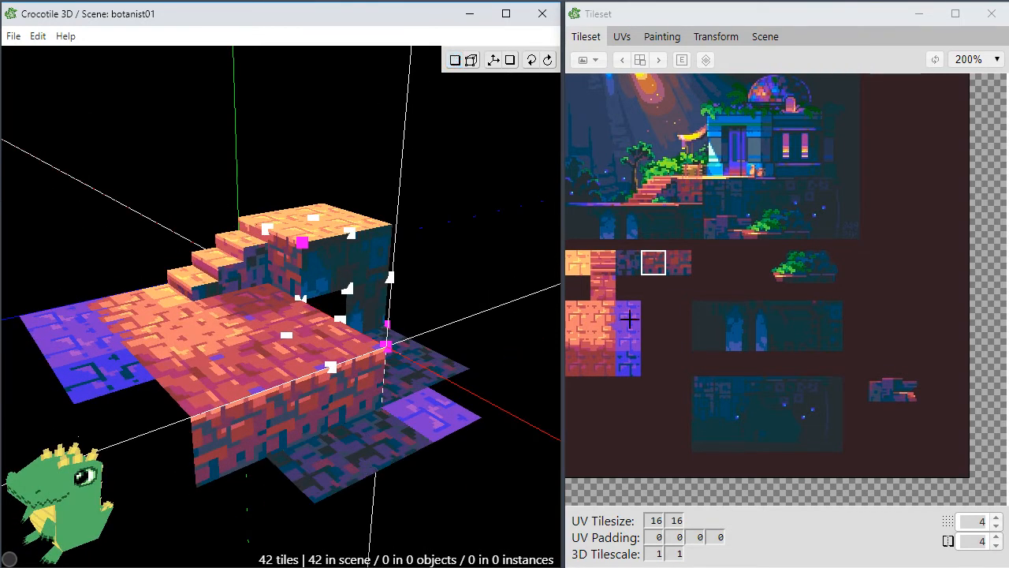
# Choose the dark purple stone tile and preview it against the reddish front wall from several angles.
pyautogui.click(634, 266)
pyautogui.press('space')
pyautogui.moveTo(348, 460); pyautogui.dragTo(339, 435)
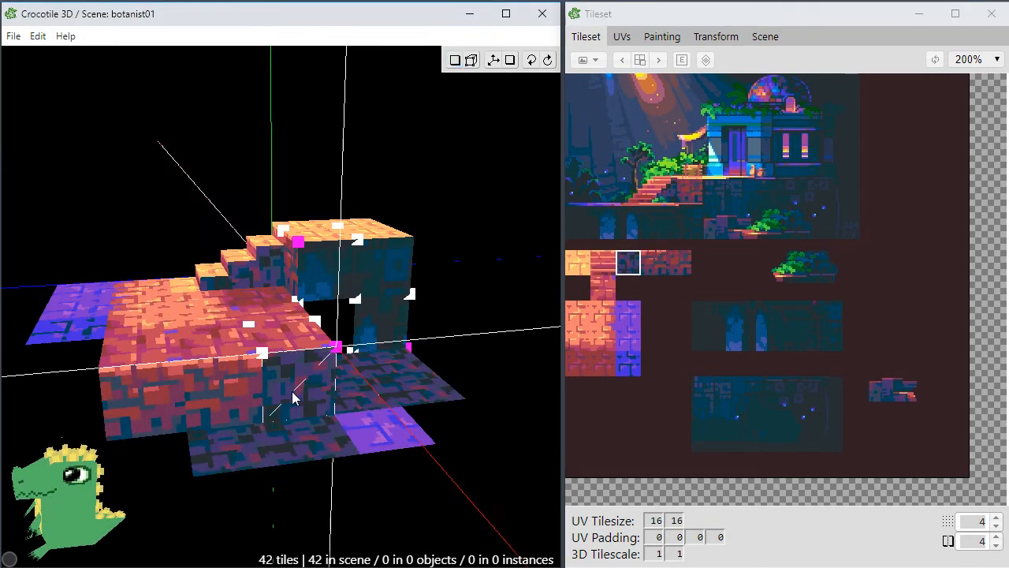
pyautogui.moveTo(273, 403); pyautogui.dragTo(276, 440)
pyautogui.press('space')
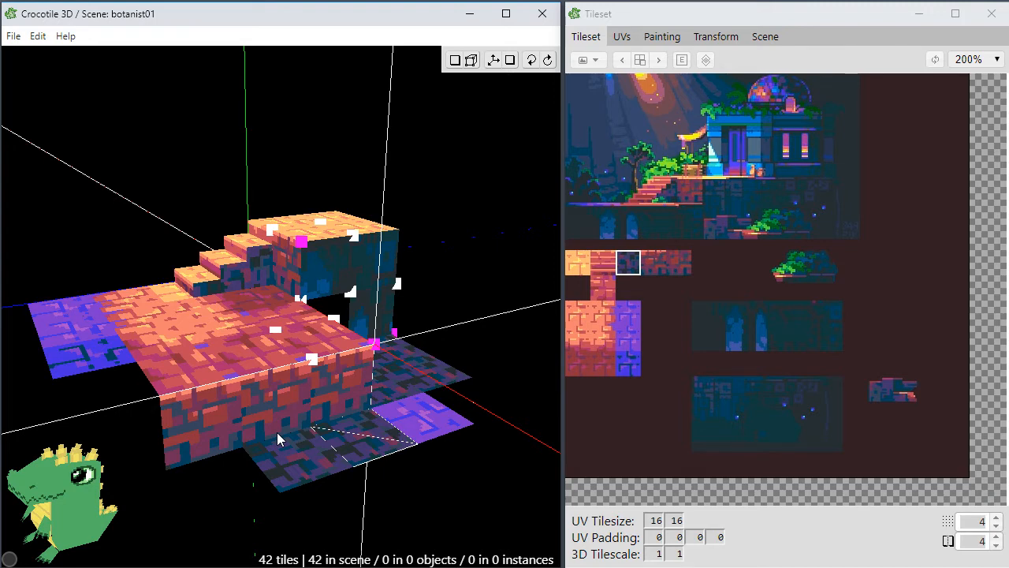
pyautogui.press('space')
pyautogui.moveTo(265, 417); pyautogui.dragTo(304, 421)
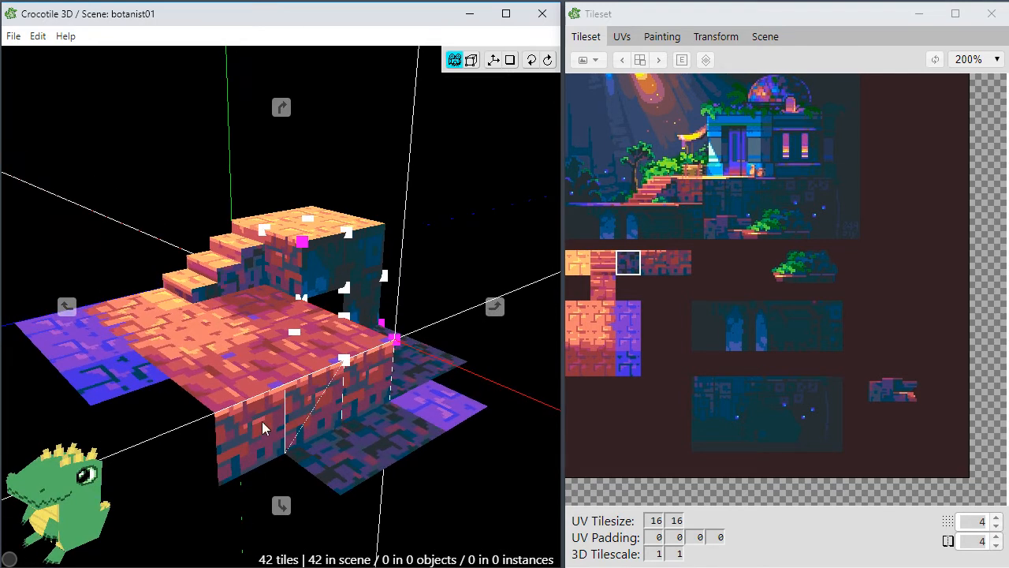
pyautogui.press('space')
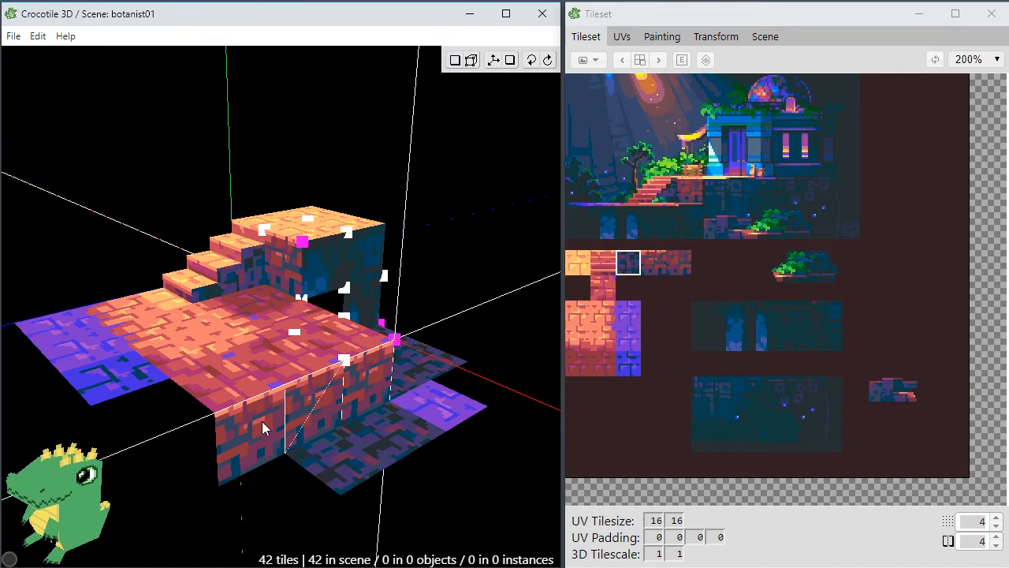
pyautogui.press('space')
pyautogui.moveTo(262, 421); pyautogui.dragTo(283, 430)
pyautogui.press('space')
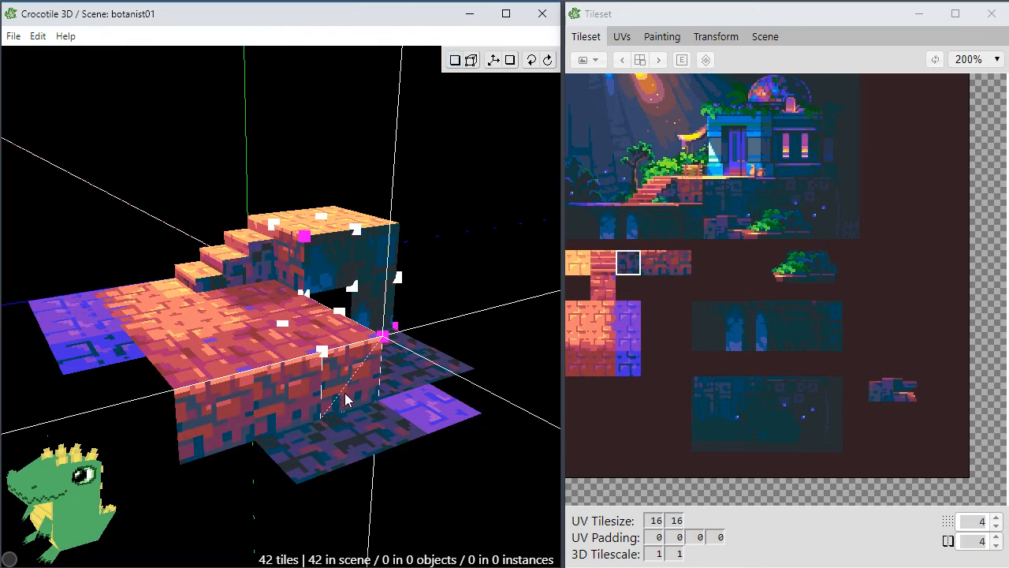
pyautogui.press('space')
pyautogui.moveTo(345, 399); pyautogui.dragTo(322, 407)
pyautogui.moveTo(325, 398); pyautogui.dragTo(288, 394, button='right')
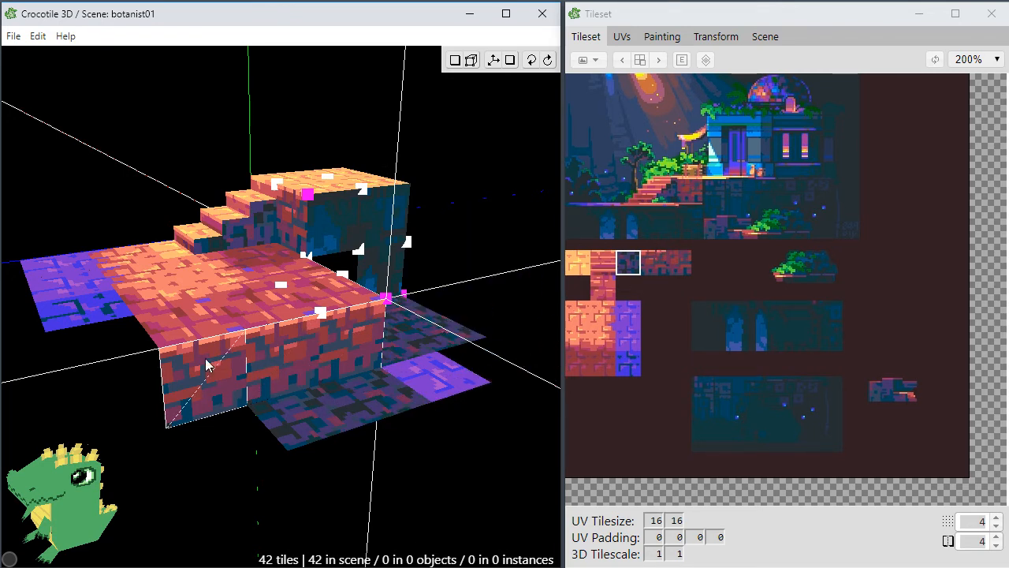
pyautogui.press('space')
pyautogui.moveTo(281, 342); pyautogui.dragTo(317, 347)
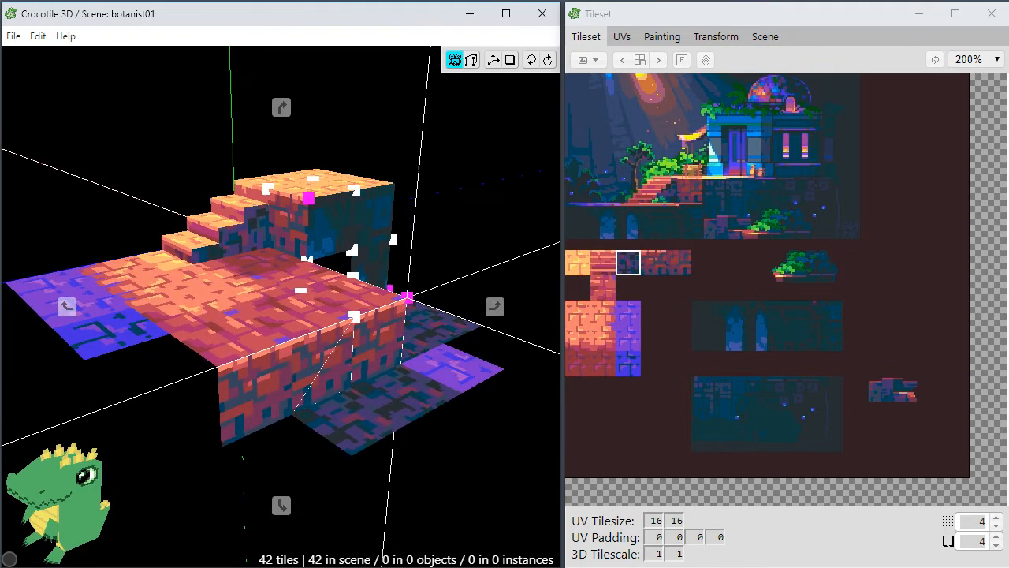
pyautogui.click(157, 433)
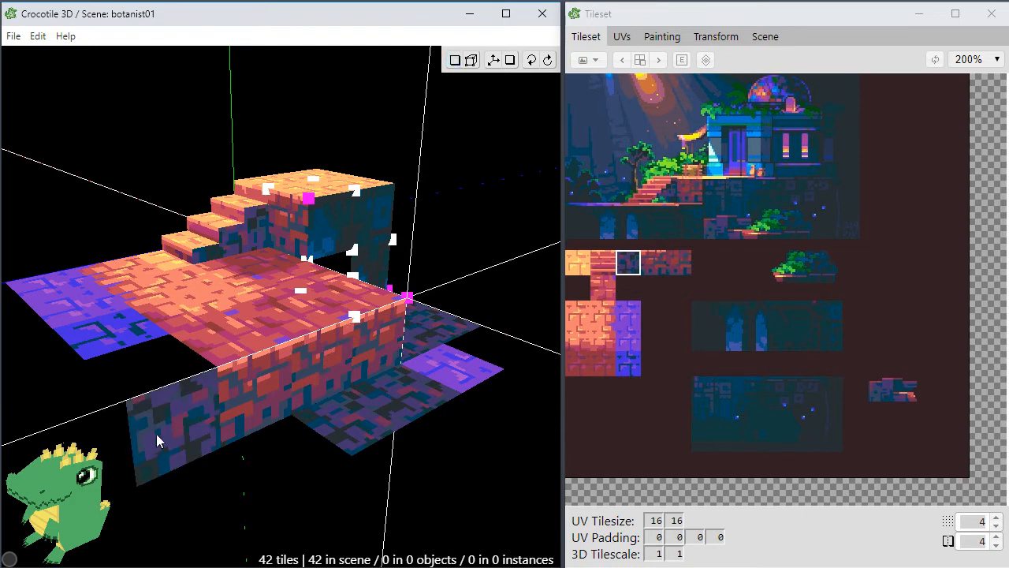
pyautogui.click(371, 355)
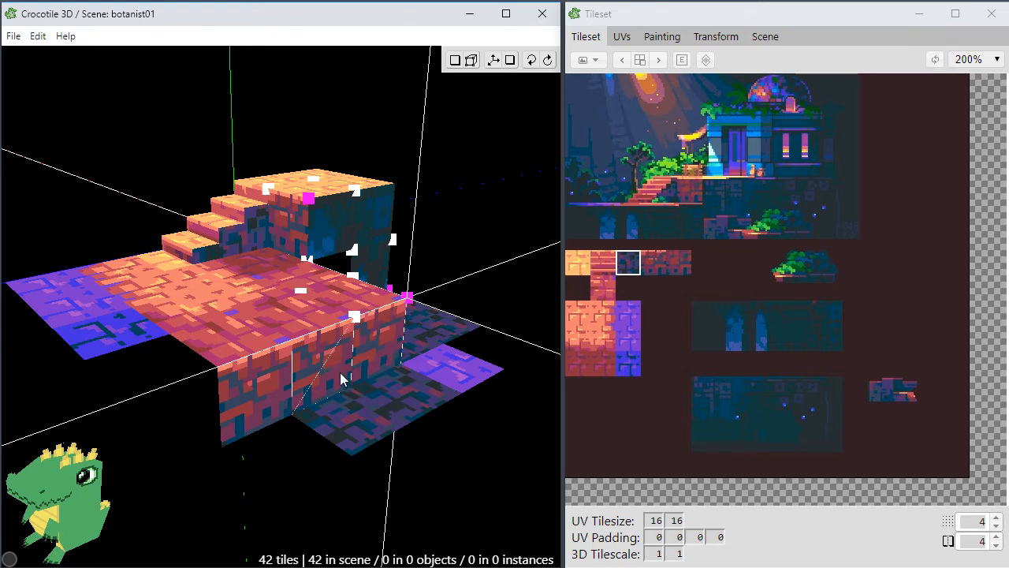
# Examine how the reddish front wall meets the dark lower floor and the raised platform from different viewpoints.
pyautogui.press('space')
pyautogui.press('space')
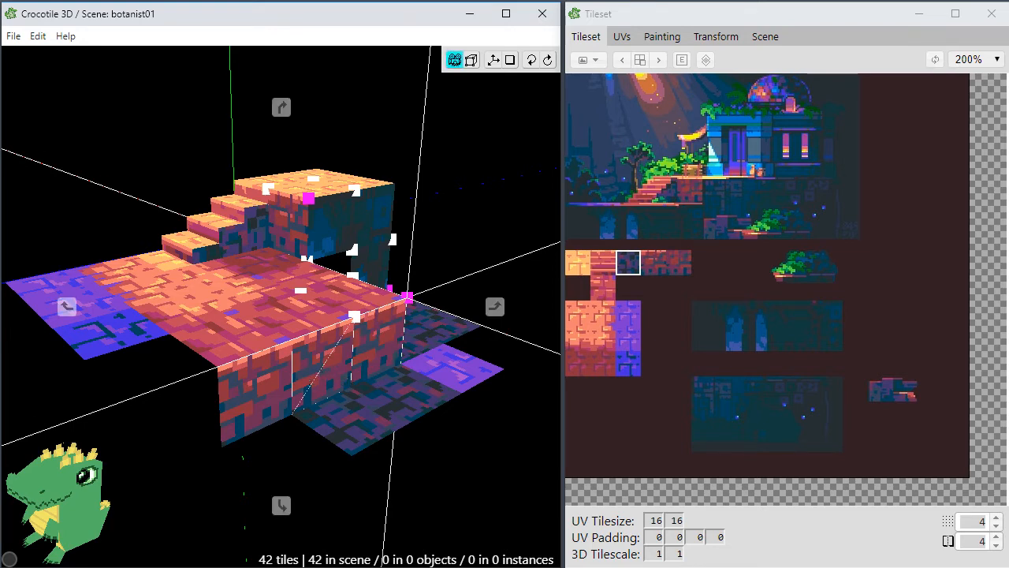
pyautogui.moveTo(322, 366); pyautogui.dragTo(302, 371)
pyautogui.press('space')
pyautogui.press('space')
pyautogui.moveTo(313, 387); pyautogui.dragTo(319, 380, button='right')
pyautogui.press('space')
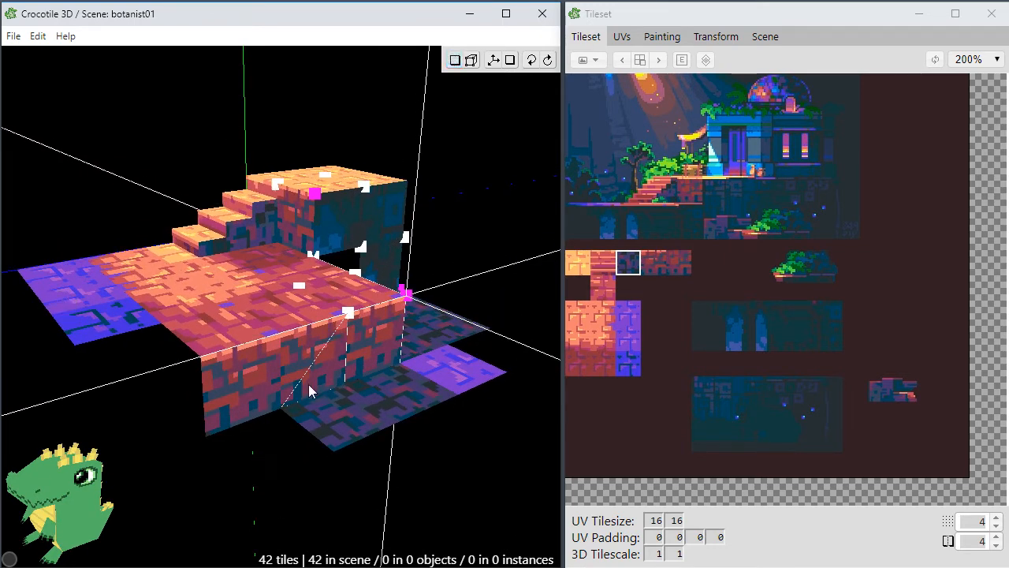
pyautogui.press('space')
pyautogui.moveTo(309, 390)
pyautogui.mouseDown()
pyautogui.moveTo(290, 401)
pyautogui.moveTo(299, 403)
pyautogui.mouseUp()
pyautogui.press('space')
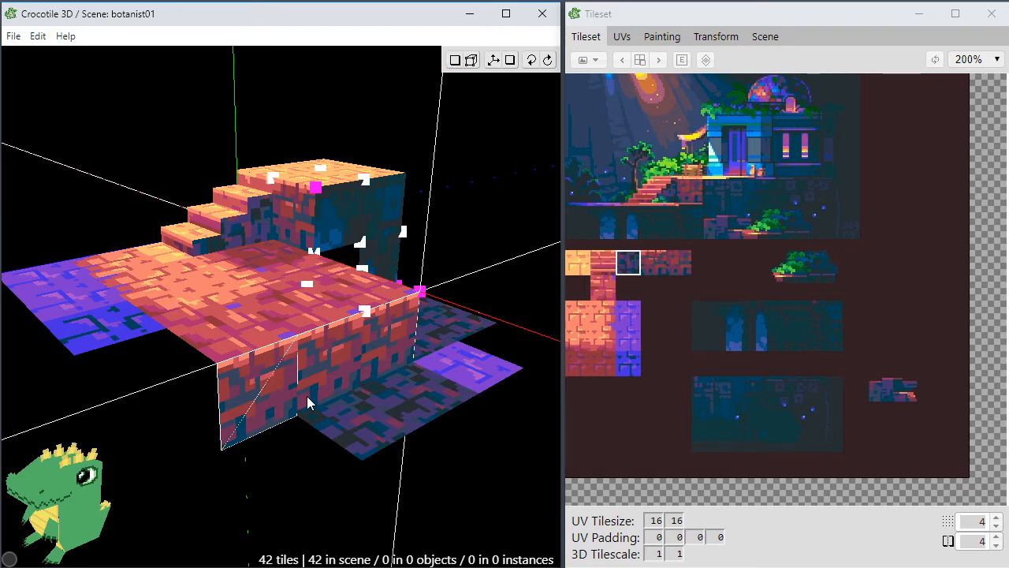
pyautogui.press('space')
pyautogui.moveTo(308, 403); pyautogui.dragTo(323, 402)
pyautogui.press('space')
pyautogui.press('space')
pyautogui.press('space')
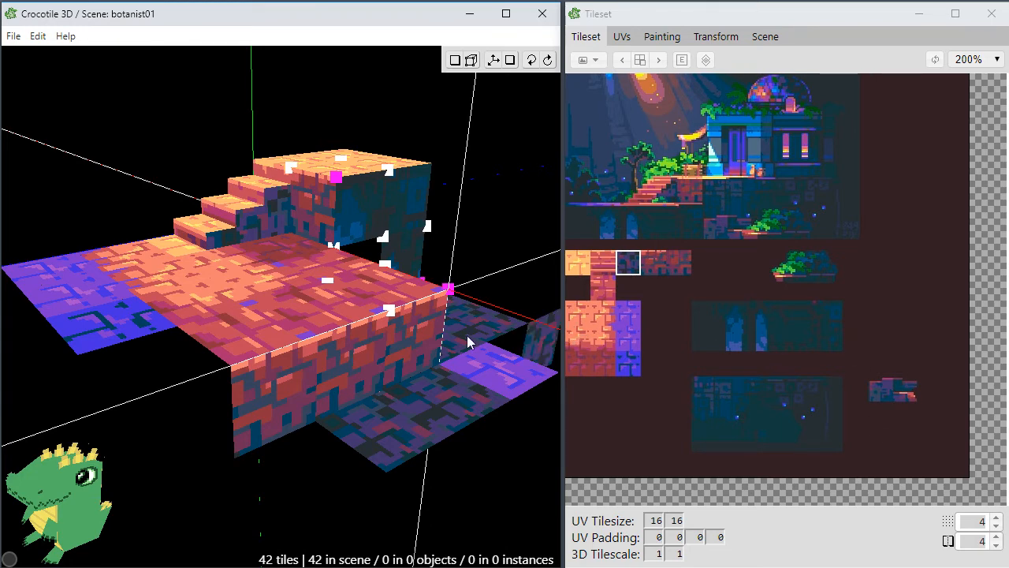
pyautogui.press('space')
pyautogui.moveTo(381, 374)
pyautogui.mouseDown()
pyautogui.moveTo(347, 369)
pyautogui.moveTo(380, 372)
pyautogui.mouseUp()
pyautogui.press('space')
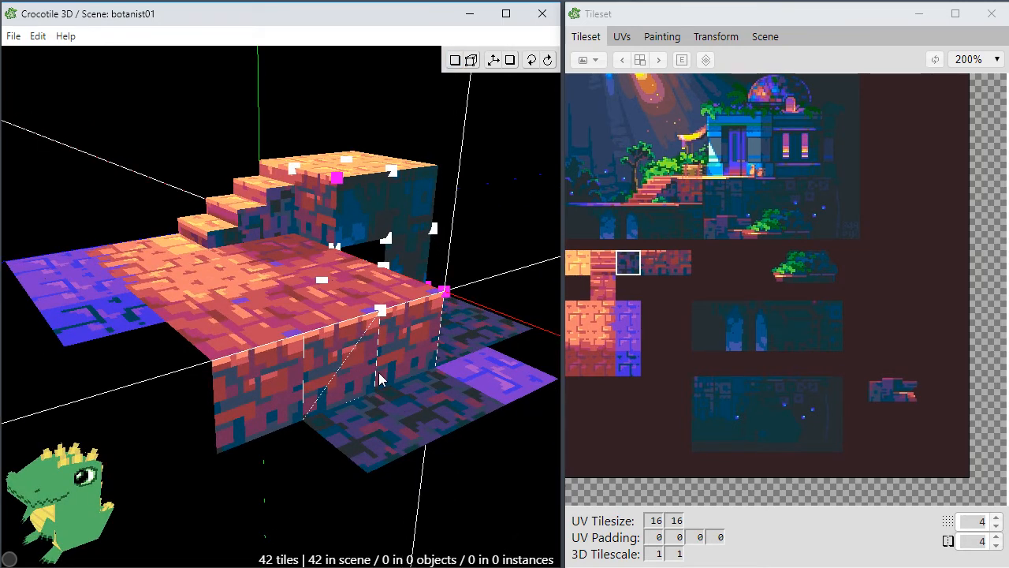
pyautogui.scroll(-1, 367, 397)
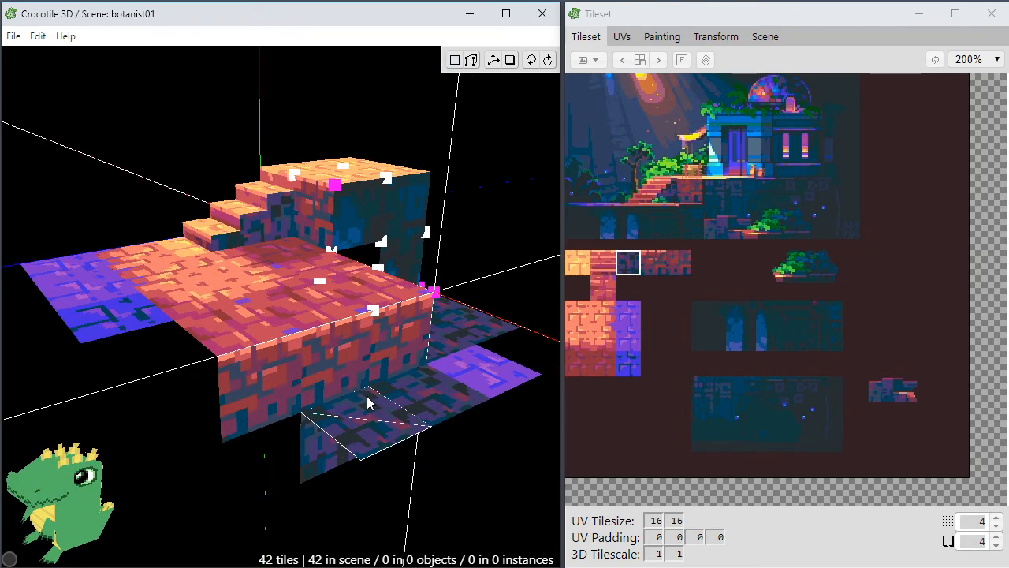
pyautogui.scroll(1, 352, 405)
pyautogui.press('space')
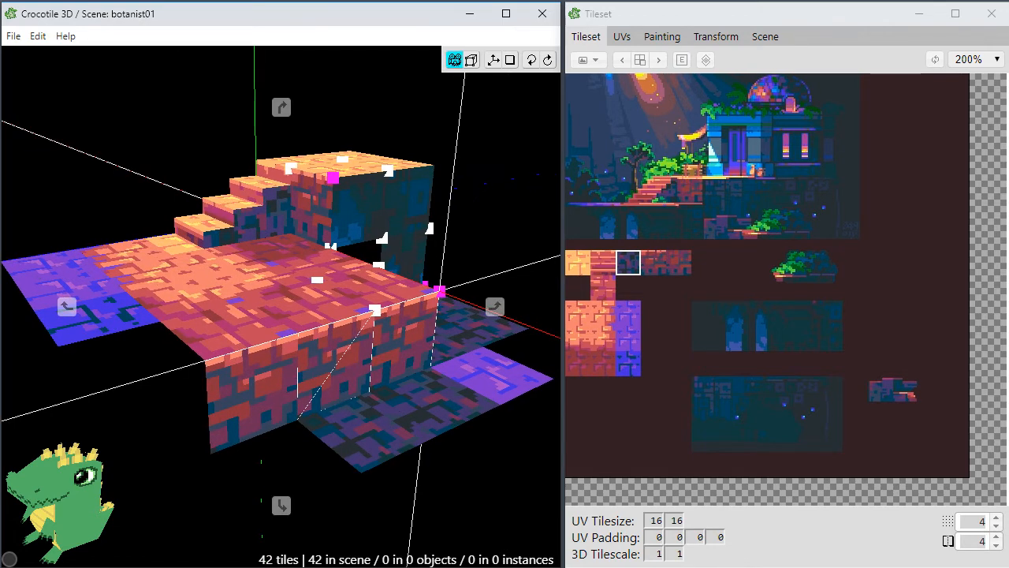
pyautogui.moveTo(331, 405); pyautogui.dragTo(335, 404)
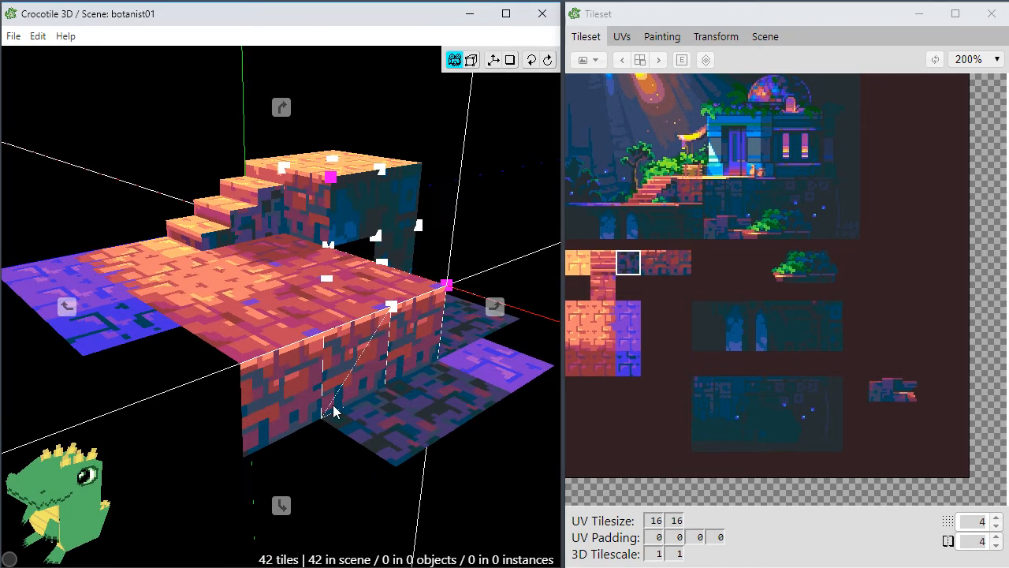
pyautogui.press('space')
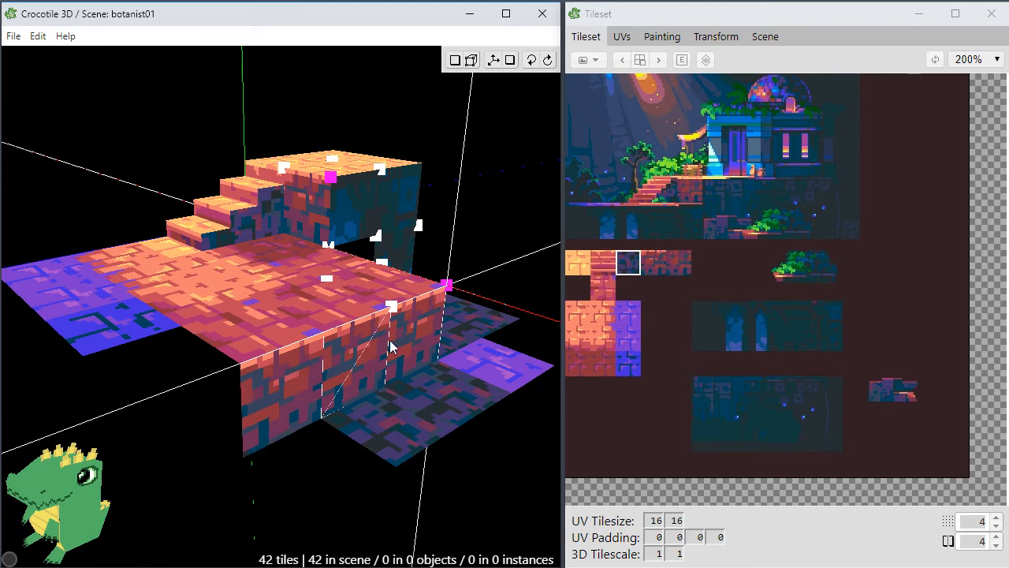
pyautogui.press('space')
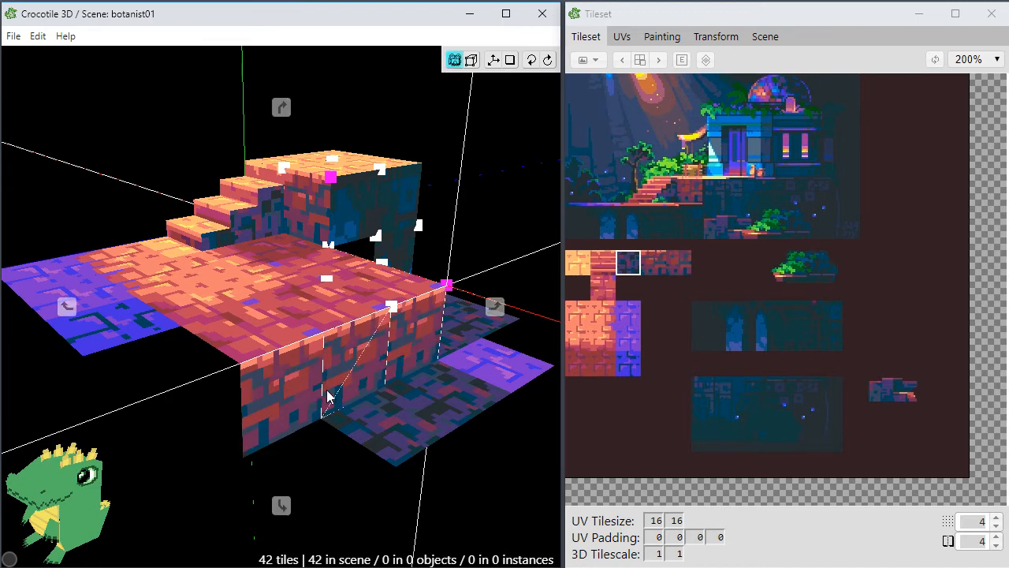
pyautogui.moveTo(327, 395); pyautogui.dragTo(330, 397)
pyautogui.moveTo(329, 396)
pyautogui.mouseDown(button='right')
pyautogui.moveTo(336, 384)
pyautogui.moveTo(342, 396)
pyautogui.mouseUp(button='right')
pyautogui.press('space')
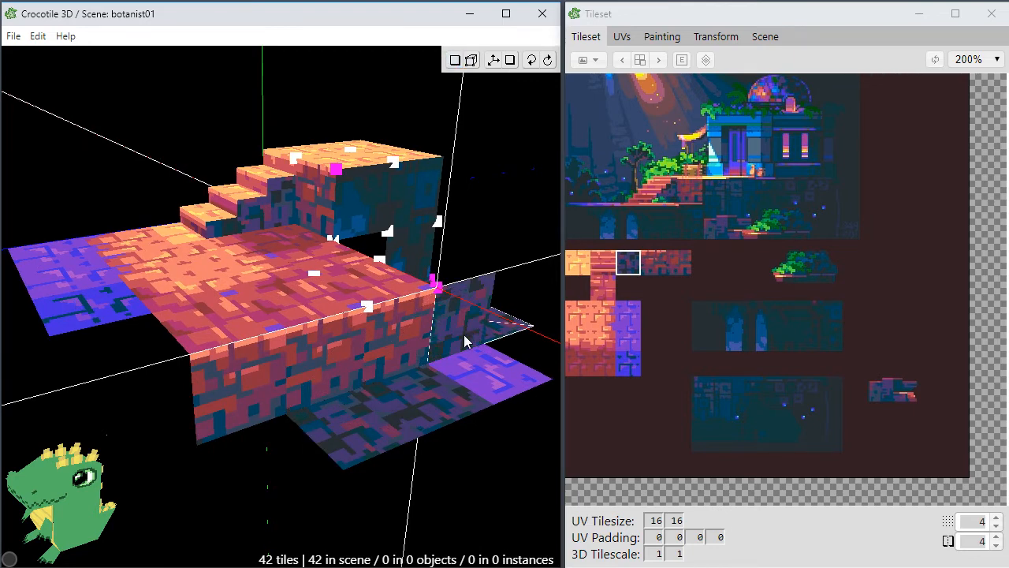
pyautogui.press('space')
pyautogui.moveTo(346, 383)
pyautogui.mouseDown()
pyautogui.moveTo(366, 379)
pyautogui.moveTo(351, 379)
pyautogui.mouseUp()
pyautogui.press('space')
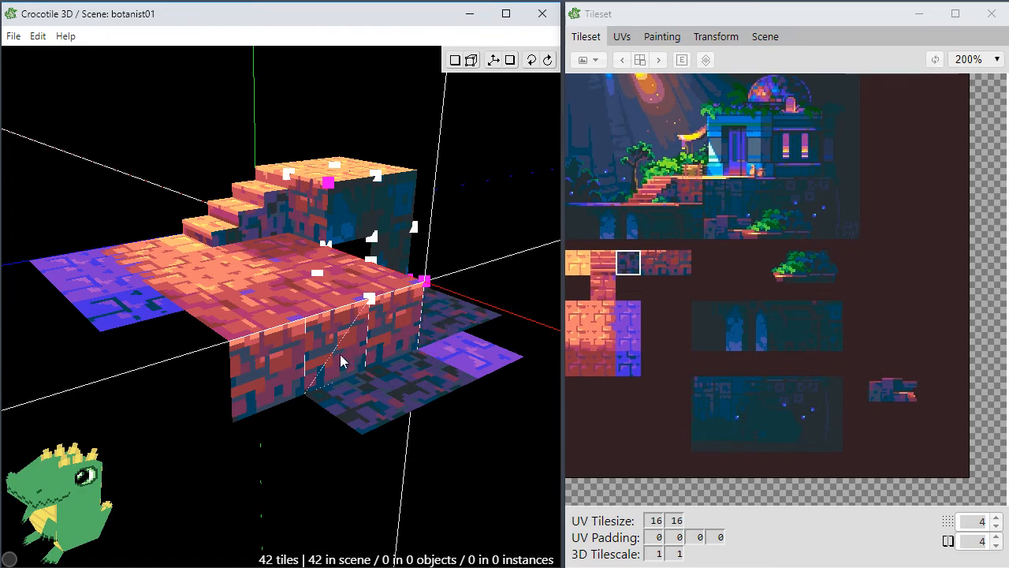
pyautogui.press('space')
pyautogui.moveTo(278, 403); pyautogui.dragTo(288, 410)
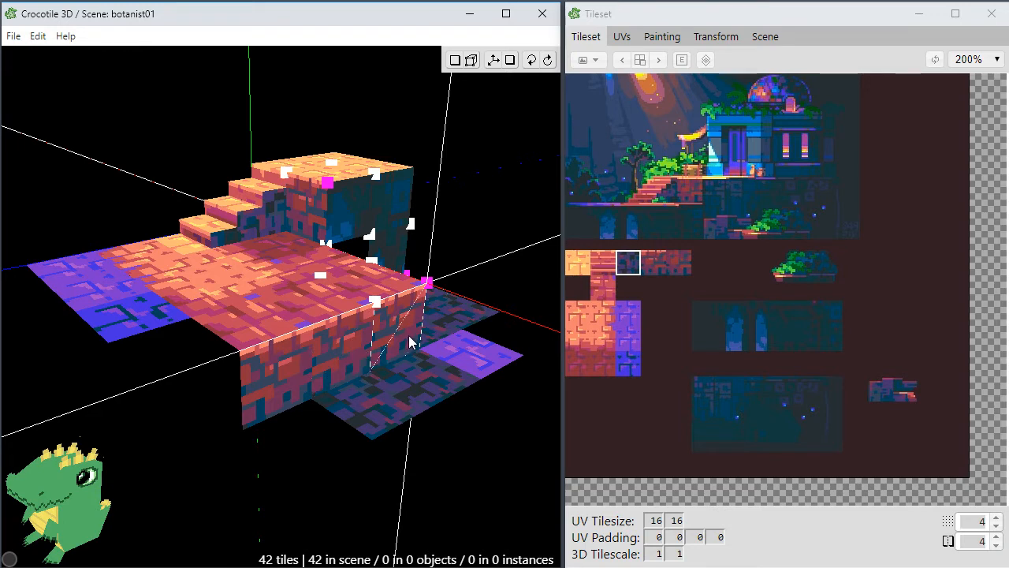
pyautogui.scroll(1, 443, 327)
pyautogui.press('space')
pyautogui.moveTo(443, 326); pyautogui.dragTo(430, 331, button='right')
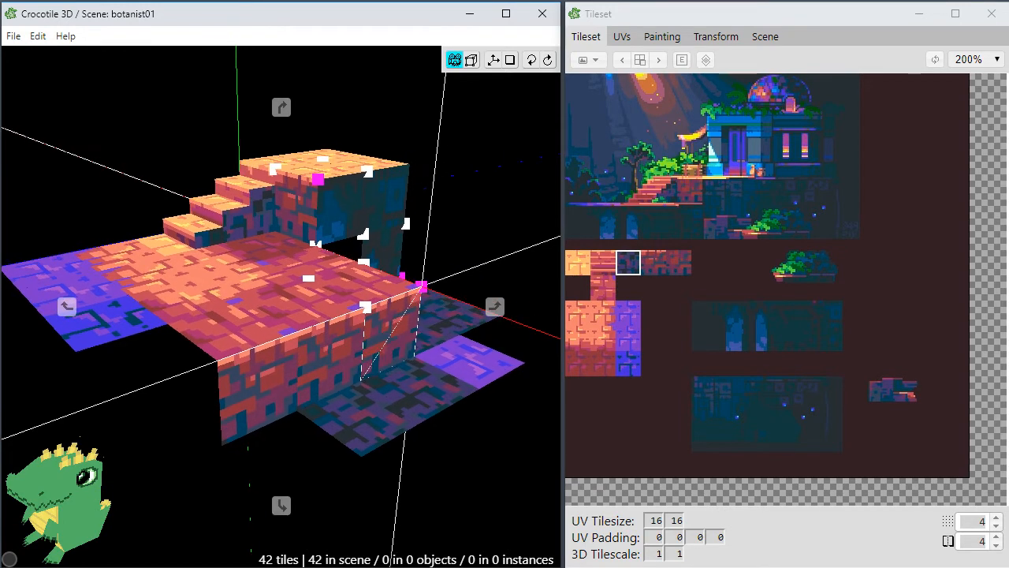
pyautogui.moveTo(400, 356); pyautogui.dragTo(372, 339)
pyautogui.moveTo(331, 351); pyautogui.dragTo(307, 360, button='right')
pyautogui.moveTo(263, 348); pyautogui.dragTo(288, 344)
pyautogui.moveTo(289, 344); pyautogui.dragTo(307, 328, button='right')
pyautogui.scroll(1, 340, 365)
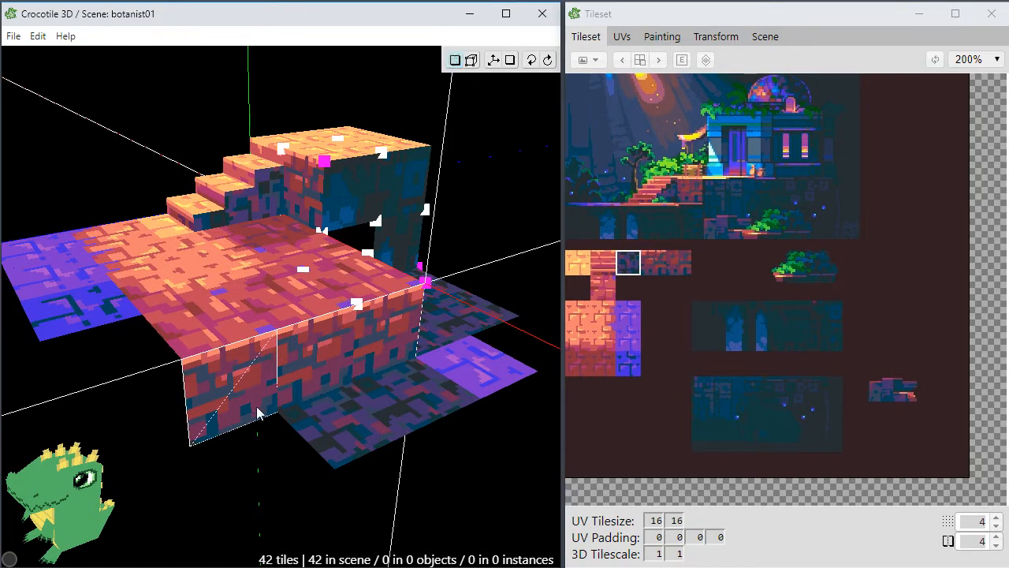
pyautogui.press('space')
pyautogui.moveTo(237, 358); pyautogui.dragTo(221, 373)
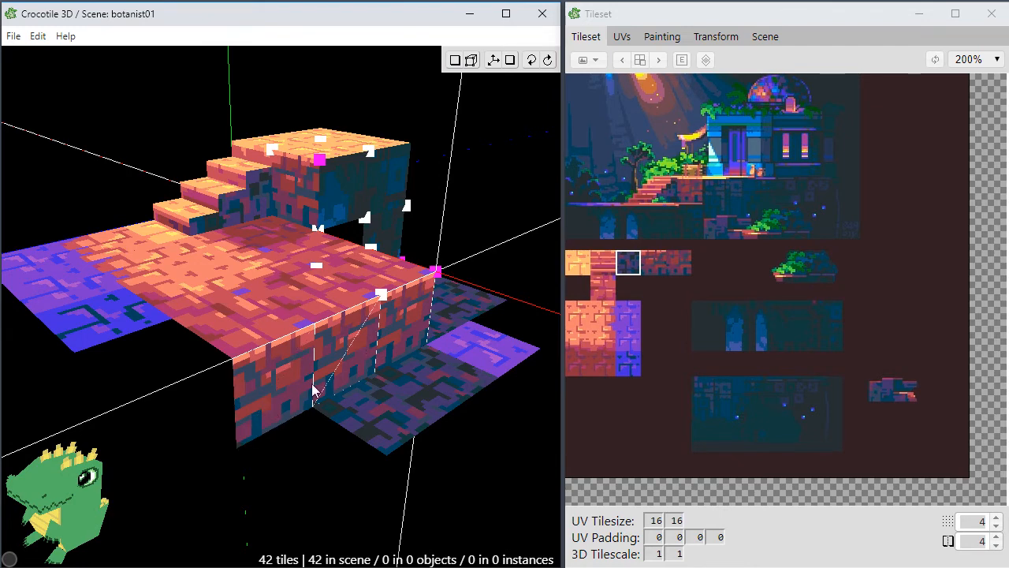
pyautogui.scroll(-1, 304, 399)
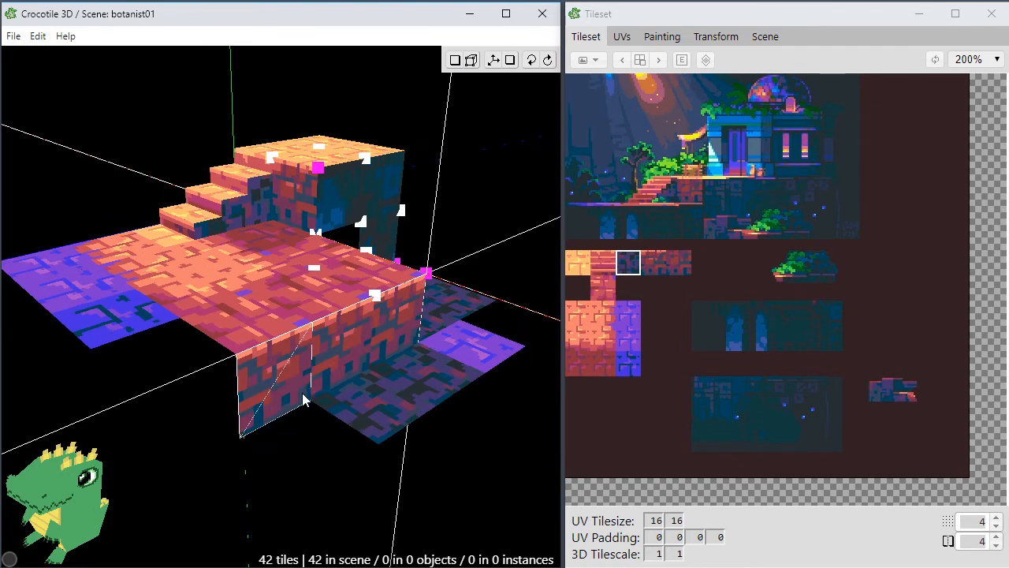
pyautogui.scroll(1, 305, 400)
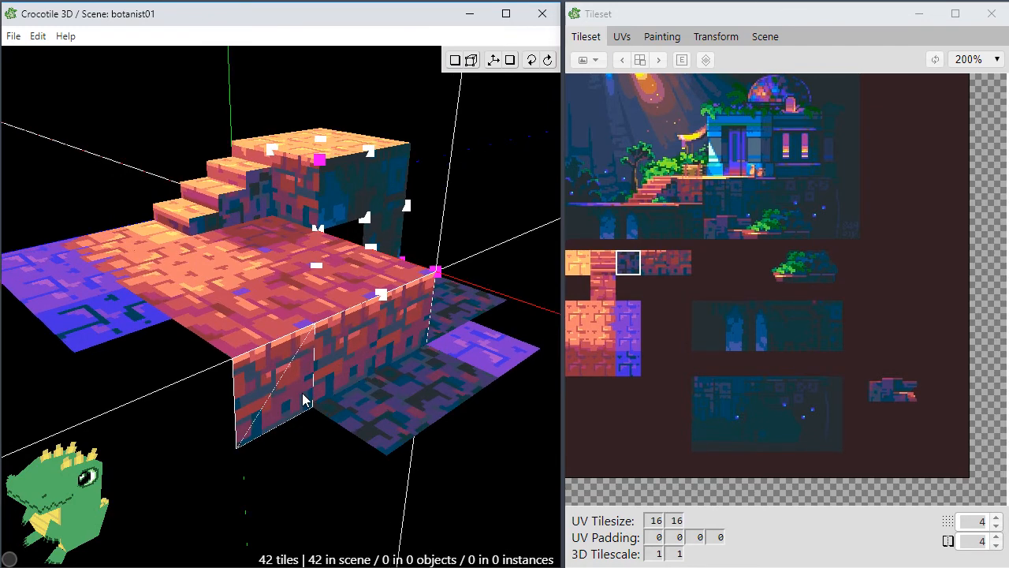
pyautogui.press('space')
pyautogui.moveTo(284, 422); pyautogui.dragTo(241, 424)
pyautogui.moveTo(285, 421); pyautogui.dragTo(315, 414, button='right')
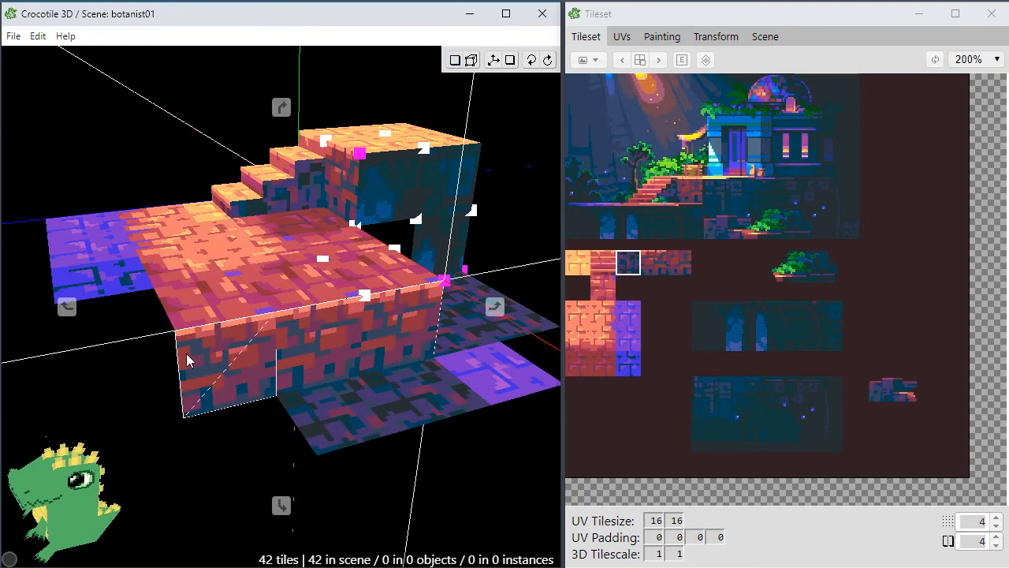
pyautogui.press('space')
pyautogui.moveTo(201, 349); pyautogui.dragTo(315, 344)
pyautogui.press('space')
pyautogui.moveTo(484, 381); pyautogui.dragTo(444, 382, button='right')
pyautogui.moveTo(444, 382); pyautogui.dragTo(458, 364)
pyautogui.press('space')
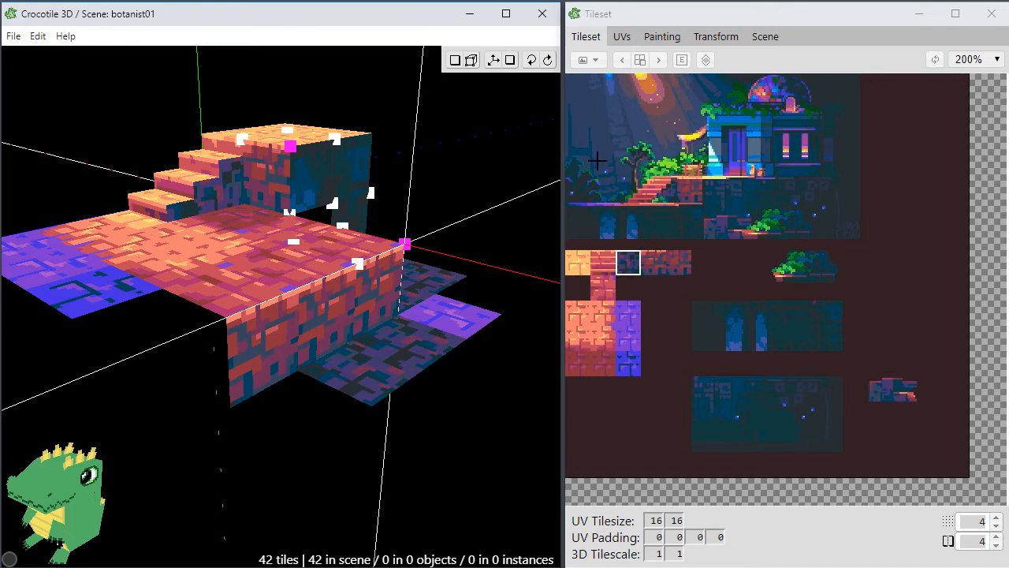
# Copy the 16 by 16 dark purple stone tile into the empty texture cell just beyond the two reddish wall tiles.
pyautogui.moveTo(581, 98); pyautogui.dragTo(964, 472)
pyautogui.click(659, 37)
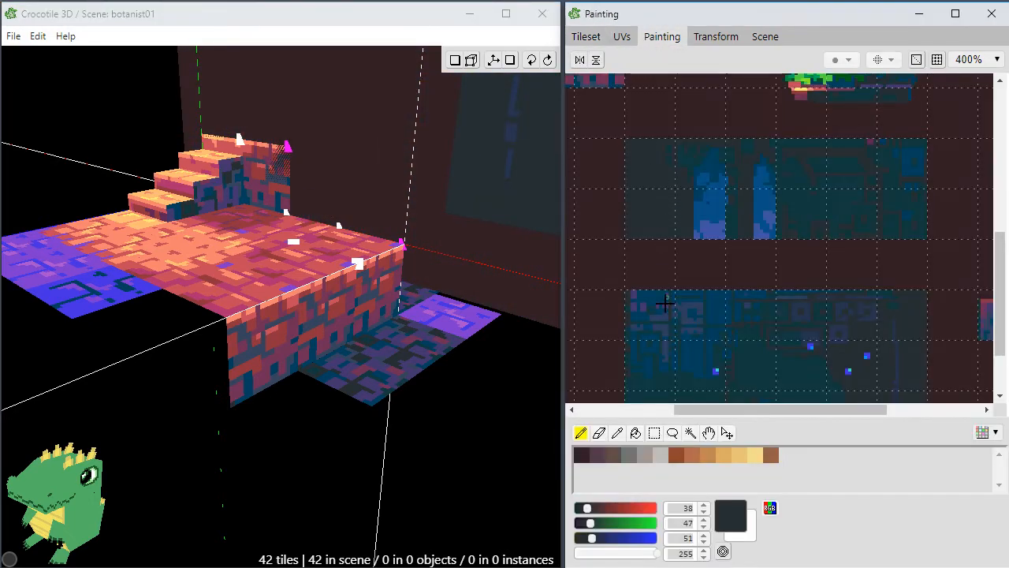
pyautogui.moveTo(1001, 308)
pyautogui.mouseDown()
pyautogui.moveTo(1005, 209)
pyautogui.moveTo(1005, 286)
pyautogui.mouseUp()
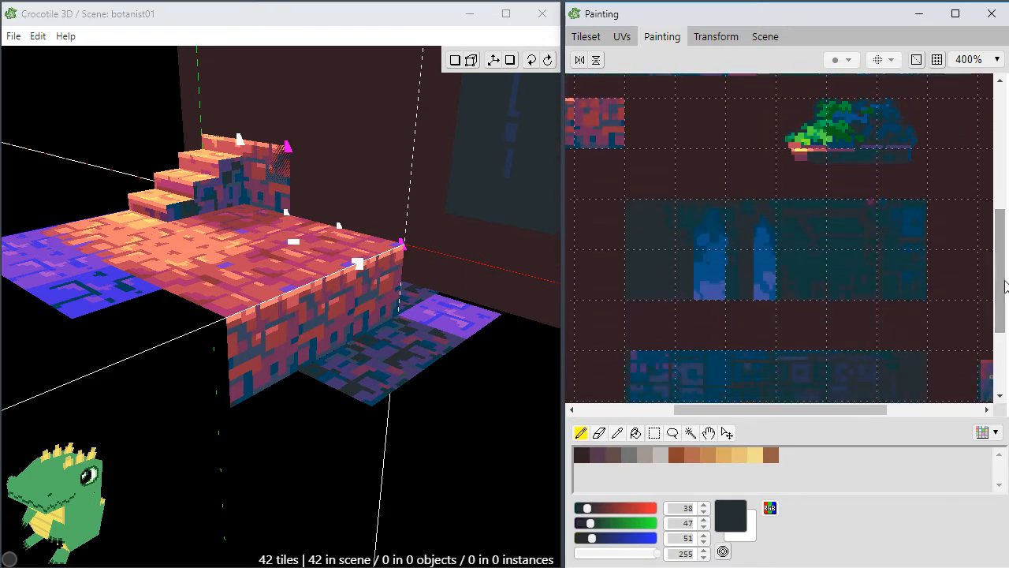
pyautogui.press('space')
pyautogui.moveTo(641, 248)
pyautogui.mouseDown()
pyautogui.moveTo(802, 254)
pyautogui.moveTo(827, 268)
pyautogui.moveTo(828, 298)
pyautogui.moveTo(829, 287)
pyautogui.mouseUp()
pyautogui.moveTo(779, 313); pyautogui.dragTo(779, 322)
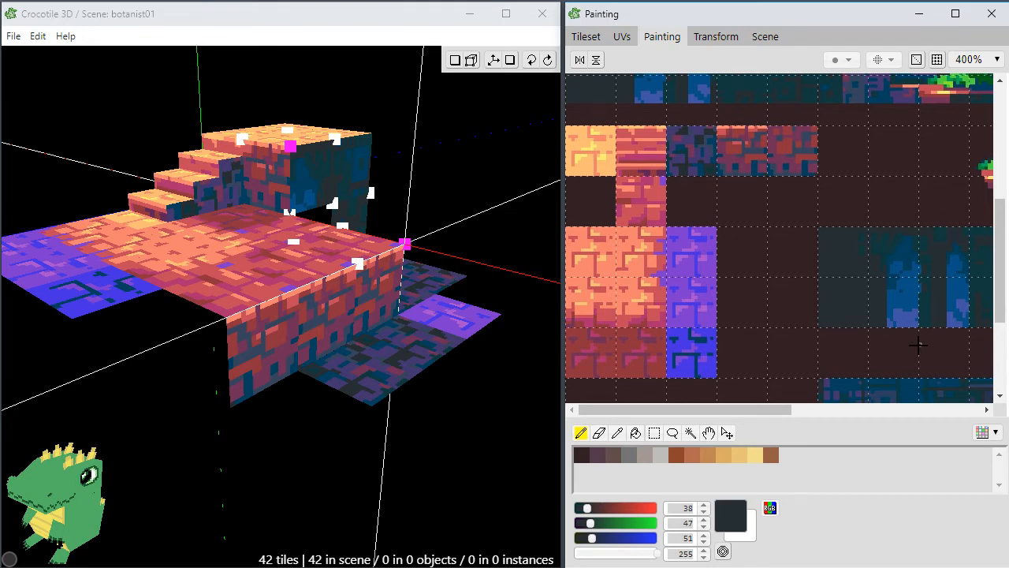
pyautogui.press('s')
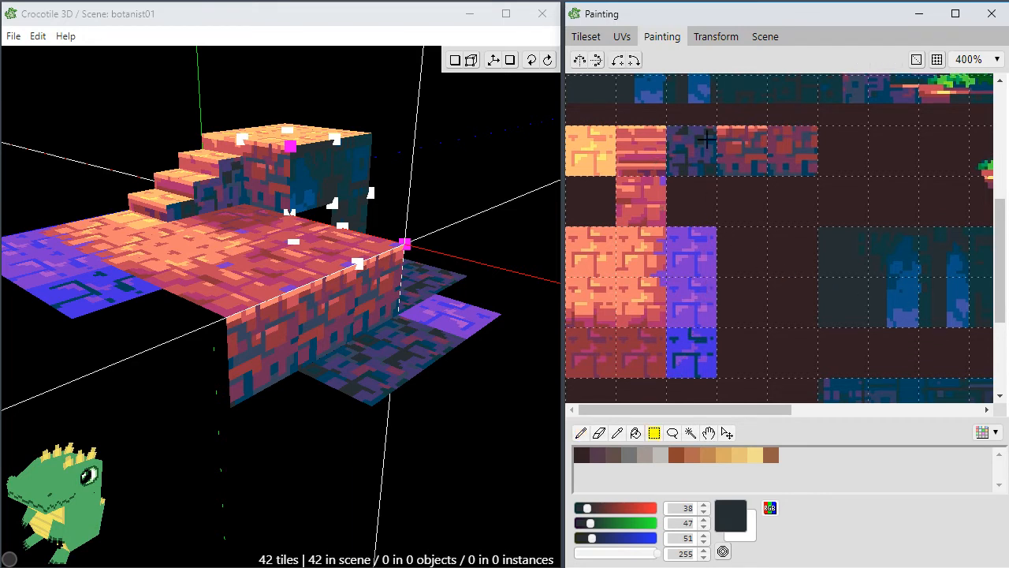
pyautogui.moveTo(676, 128); pyautogui.dragTo(719, 191)
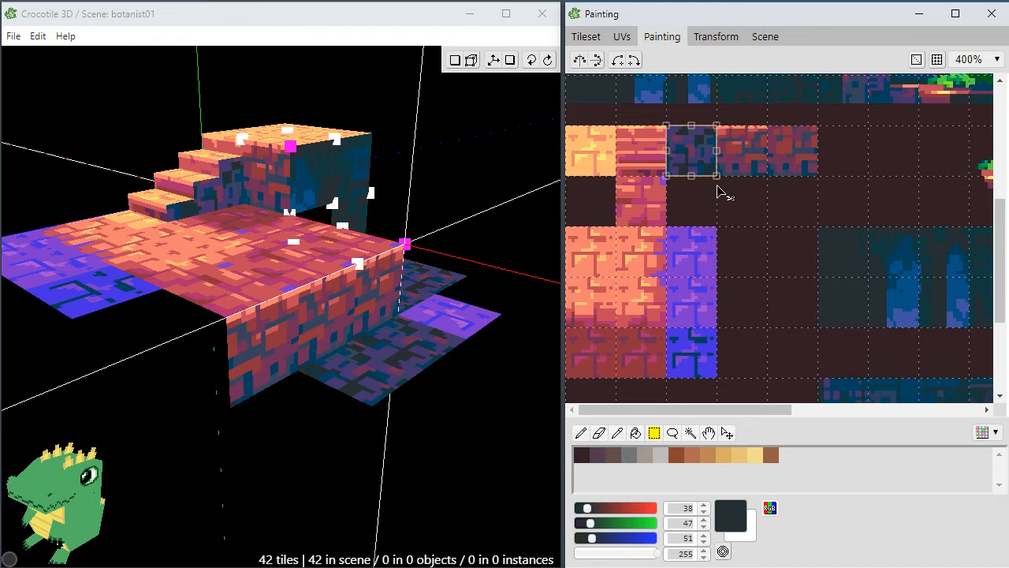
pyautogui.moveTo(690, 154); pyautogui.dragTo(854, 154)
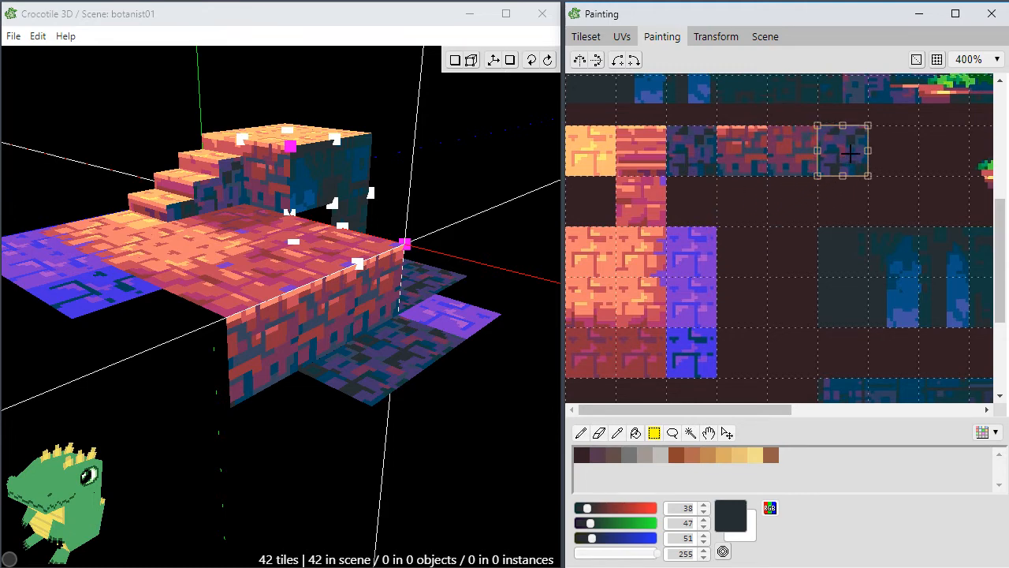
# Paint a slate blue (53, 68, 92) highlight row along the upper edge of the copied dark purple tile.
pyautogui.click(861, 204)
pyautogui.scroll(5, 875, 189)
pyautogui.press('space')
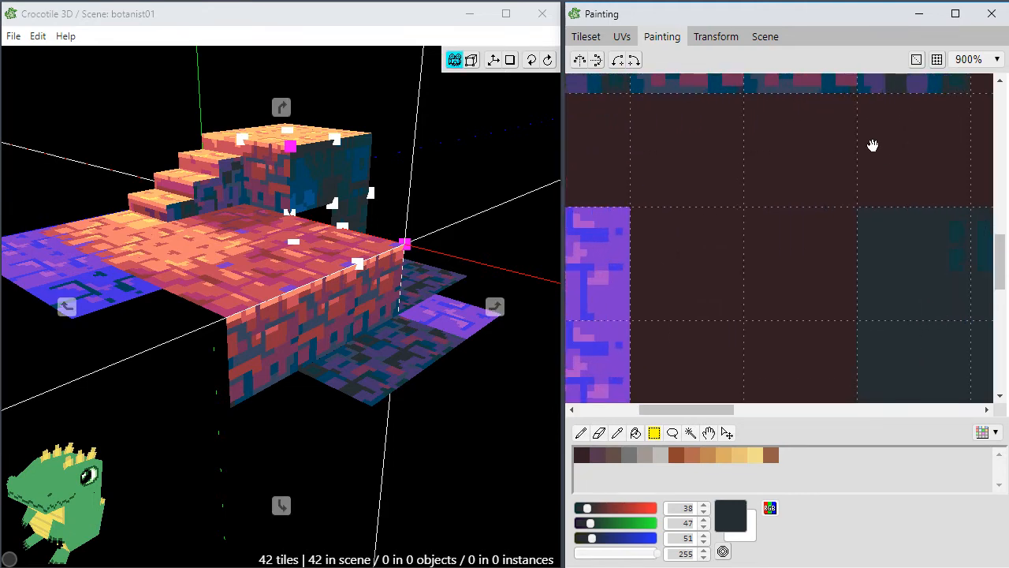
pyautogui.moveTo(874, 145); pyautogui.dragTo(806, 307)
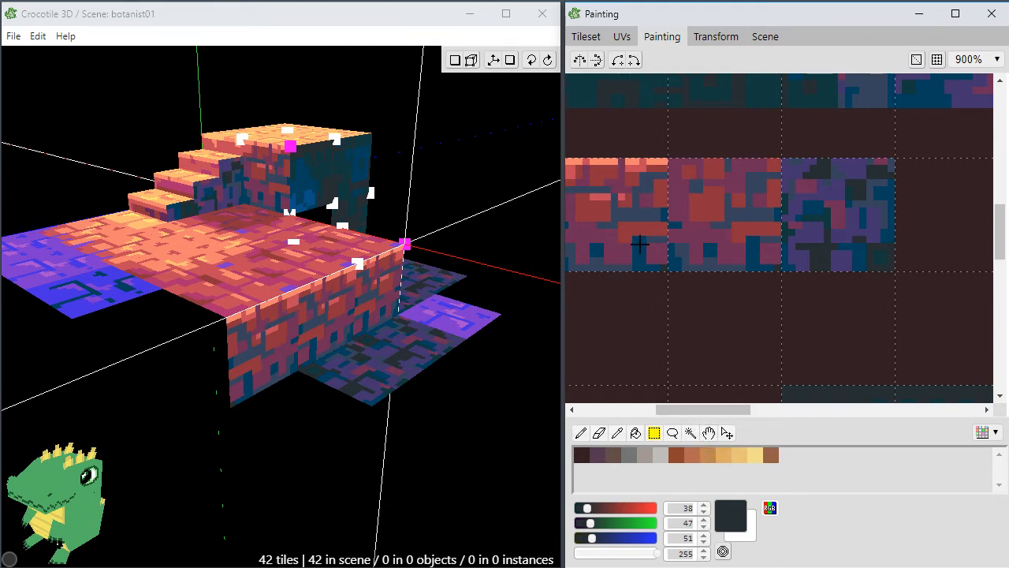
pyautogui.press('b')
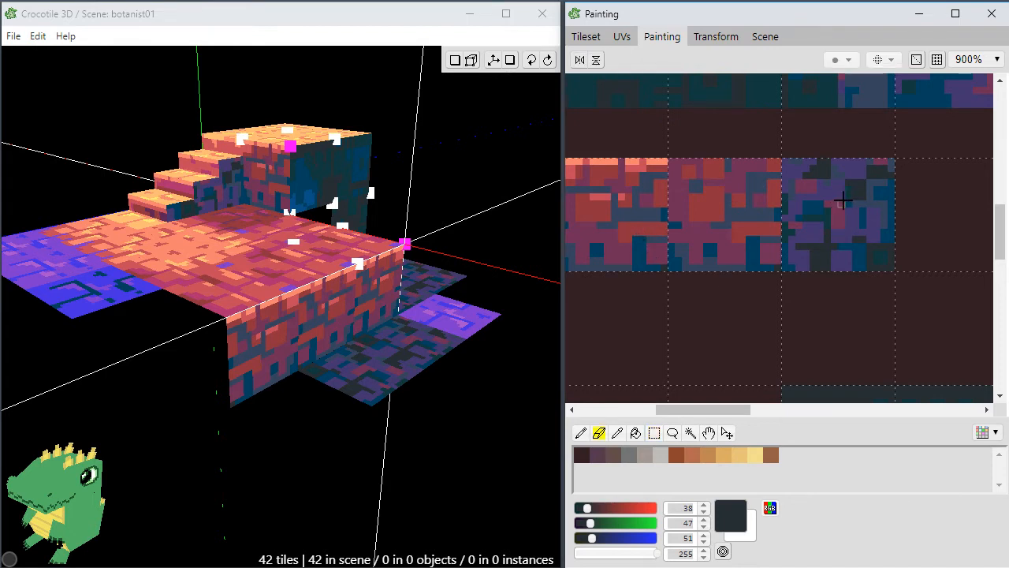
pyautogui.keyDown('alt'); pyautogui.click(875, 186); pyautogui.keyUp('alt')
pyautogui.keyDown('alt'); pyautogui.click(876, 183); pyautogui.keyUp('alt')
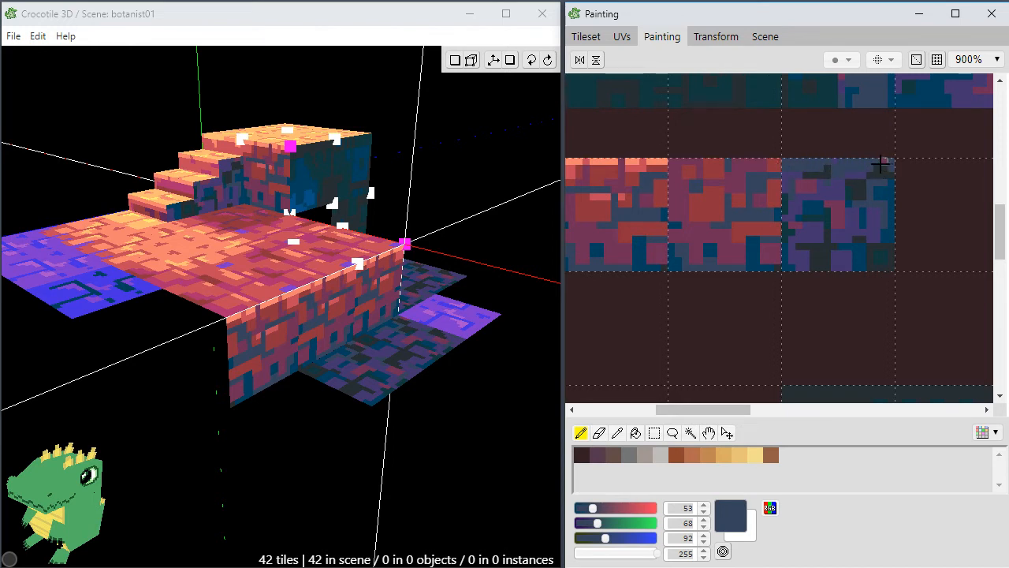
# Paint the upper edge row of the copied dark purple tile dark red (142, 50, 61), sampling the colour from the neighbouring reddish tile.
pyautogui.press('space')
pyautogui.moveTo(699, 149)
pyautogui.mouseDown()
pyautogui.moveTo(779, 231)
pyautogui.moveTo(797, 219)
pyautogui.moveTo(729, 220)
pyautogui.mouseUp()
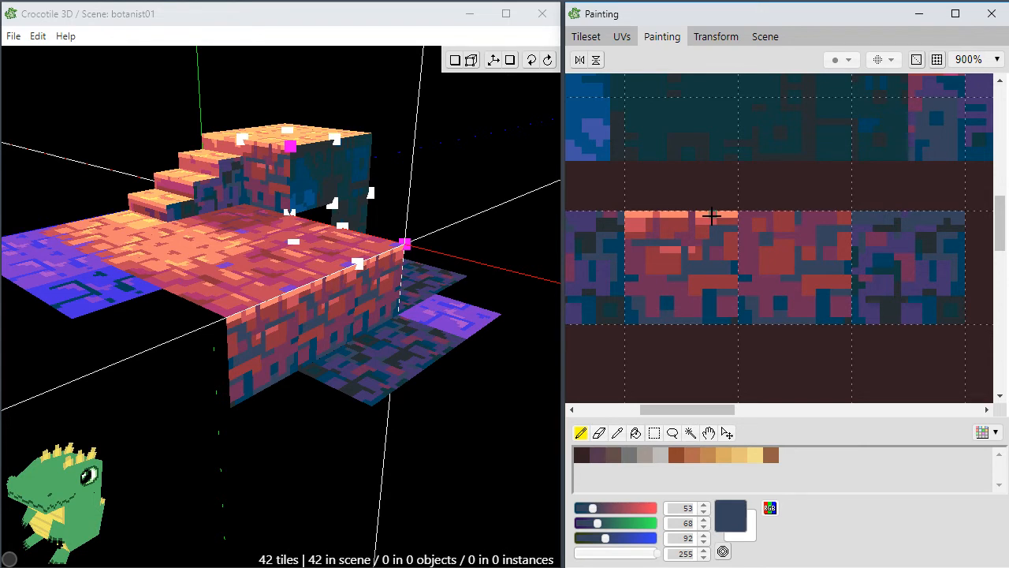
pyautogui.scroll(-2, 745, 189)
pyautogui.press('space')
pyautogui.moveTo(749, 257); pyautogui.dragTo(870, 257)
pyautogui.moveTo(802, 285)
pyautogui.mouseDown()
pyautogui.moveTo(864, 270)
pyautogui.moveTo(841, 292)
pyautogui.moveTo(844, 271)
pyautogui.mouseUp()
pyautogui.press('space')
pyautogui.moveTo(912, 198)
pyautogui.mouseDown()
pyautogui.moveTo(792, 171)
pyautogui.moveTo(802, 169)
pyautogui.mouseUp()
pyautogui.press('space')
pyautogui.moveTo(714, 236); pyautogui.dragTo(707, 240)
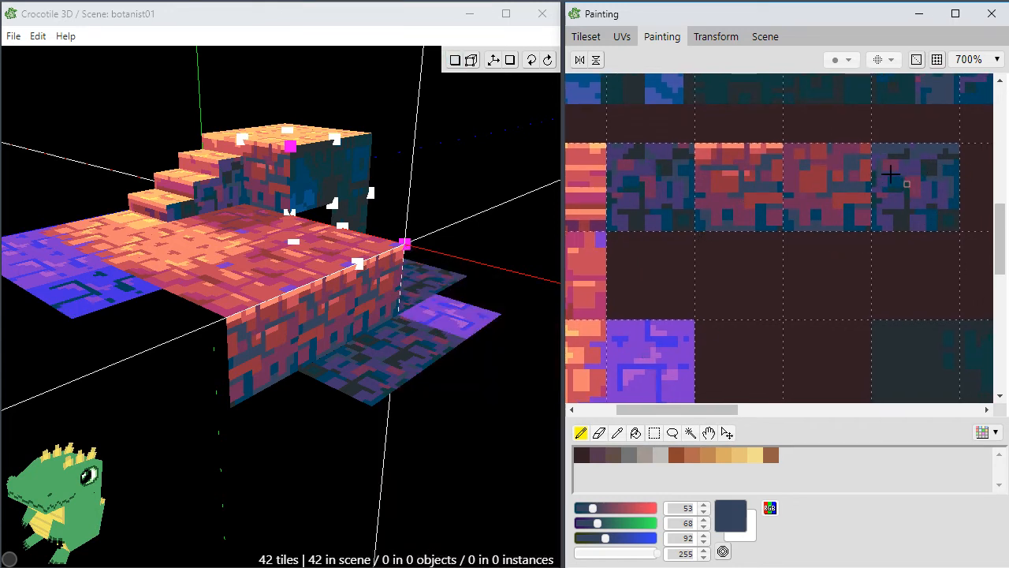
pyautogui.keyDown('alt'); pyautogui.click(640, 321); pyautogui.keyUp('alt')
pyautogui.keyDown('alt'); pyautogui.click(858, 161); pyautogui.keyUp('alt')
pyautogui.moveTo(887, 145)
pyautogui.mouseDown()
pyautogui.moveTo(940, 144)
pyautogui.moveTo(915, 142)
pyautogui.moveTo(931, 142)
pyautogui.mouseUp()
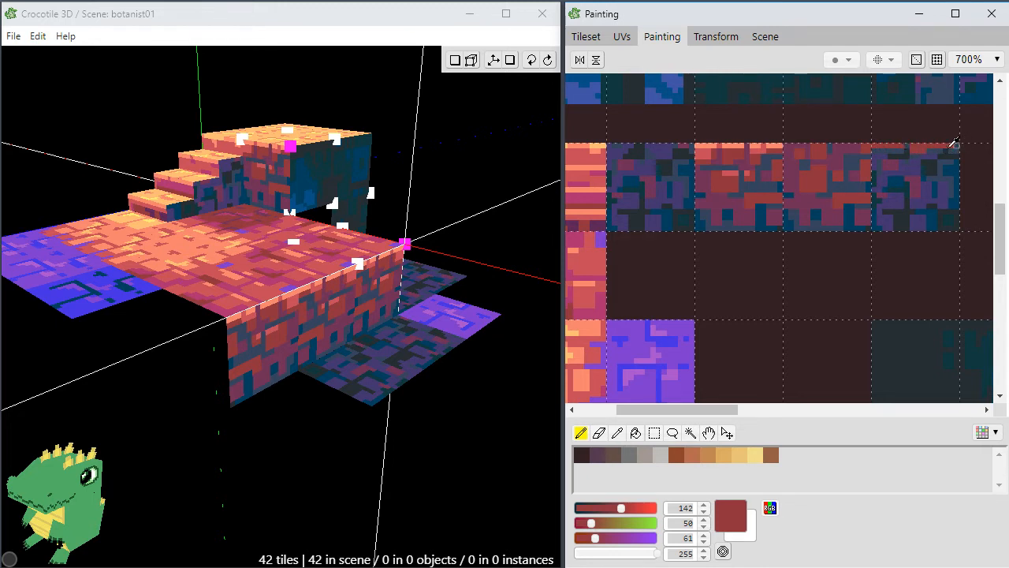
pyautogui.keyDown('alt'); pyautogui.click(951, 146); pyautogui.keyUp('alt')
pyautogui.keyDown('alt'); pyautogui.click(950, 145); pyautogui.keyUp('alt')
pyautogui.click(953, 145)
# Paint plum (112, 46, 87) bricks separated by charcoal (38, 47, 51) gaps below the copied tile's red edge.
pyautogui.keyDown('alt'); pyautogui.click(903, 157); pyautogui.keyUp('alt')
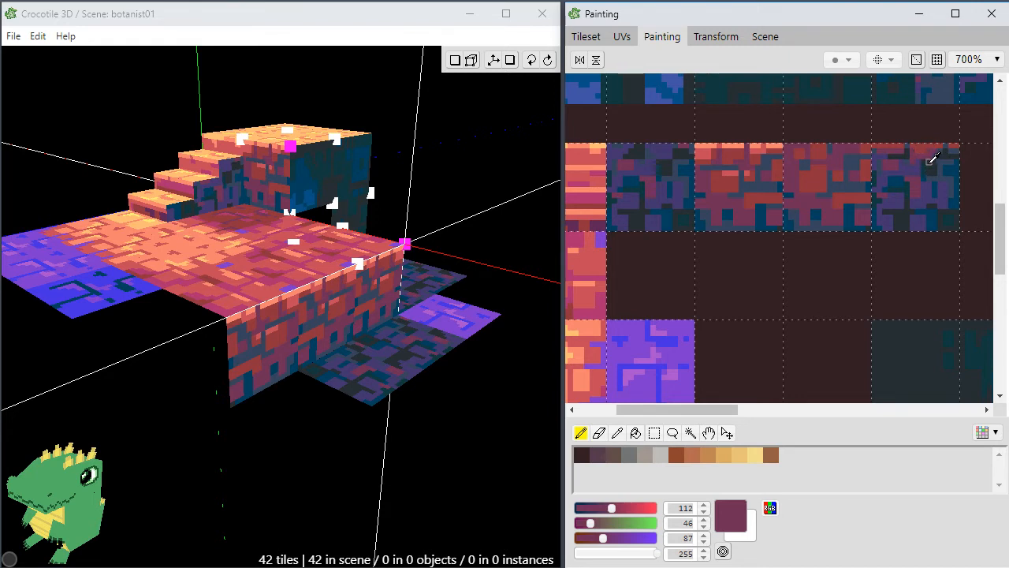
pyautogui.keyDown('alt'); pyautogui.click(914, 162); pyautogui.keyUp('alt')
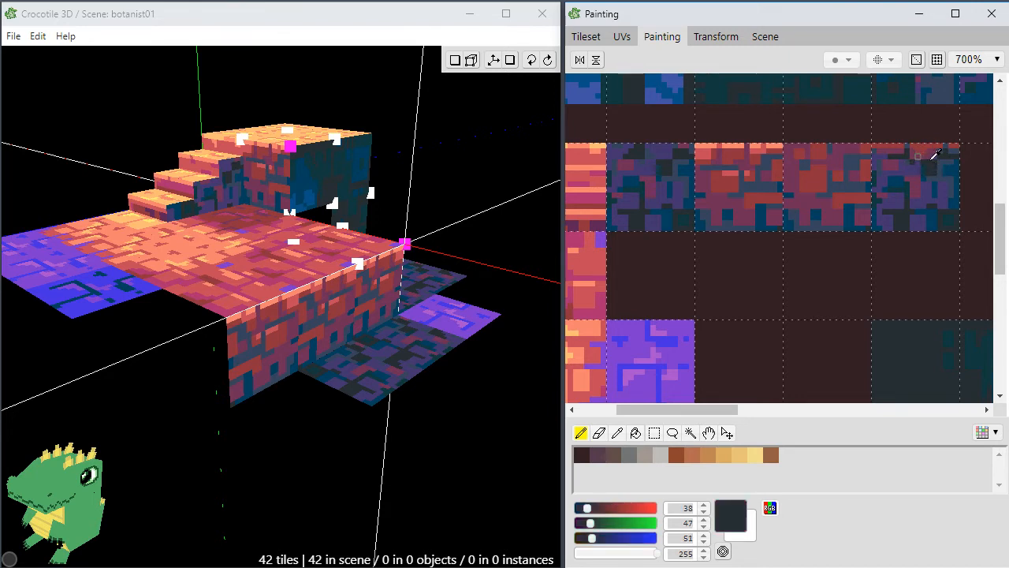
pyautogui.keyDown('alt'); pyautogui.click(937, 156); pyautogui.keyUp('alt')
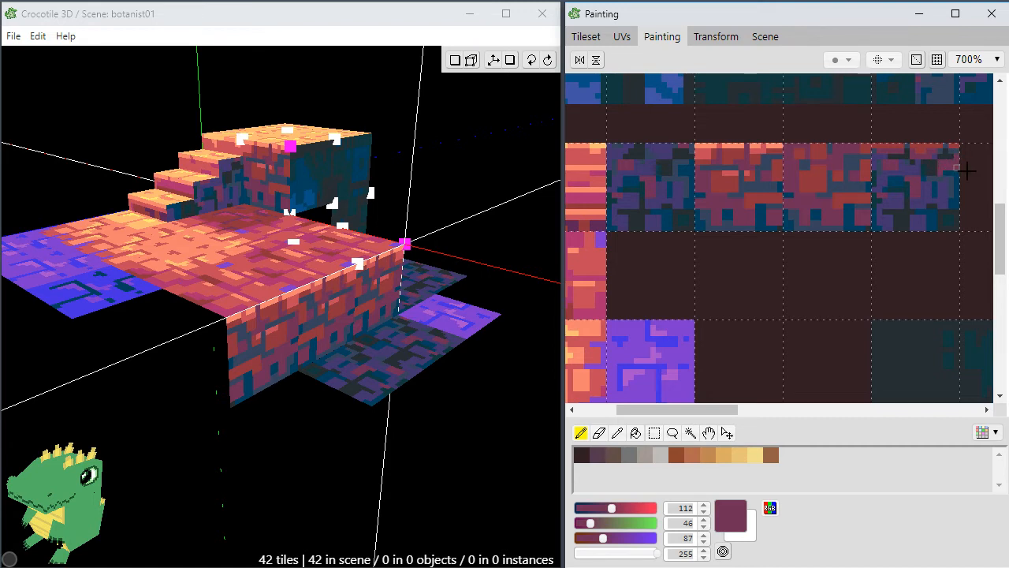
pyautogui.keyDown('alt'); pyautogui.click(938, 180); pyautogui.keyUp('alt')
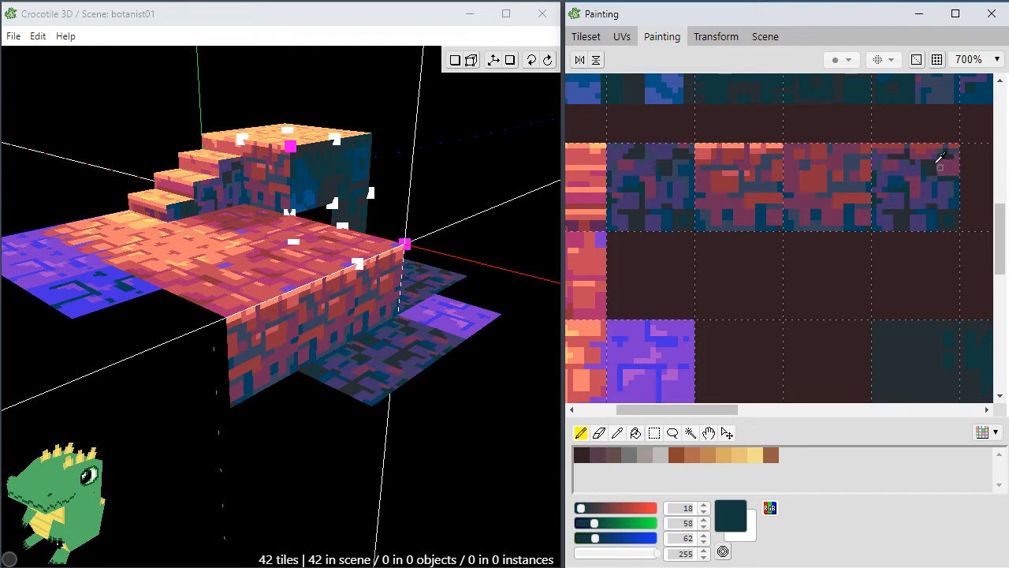
pyautogui.keyDown('alt'); pyautogui.click(946, 162); pyautogui.keyUp('alt')
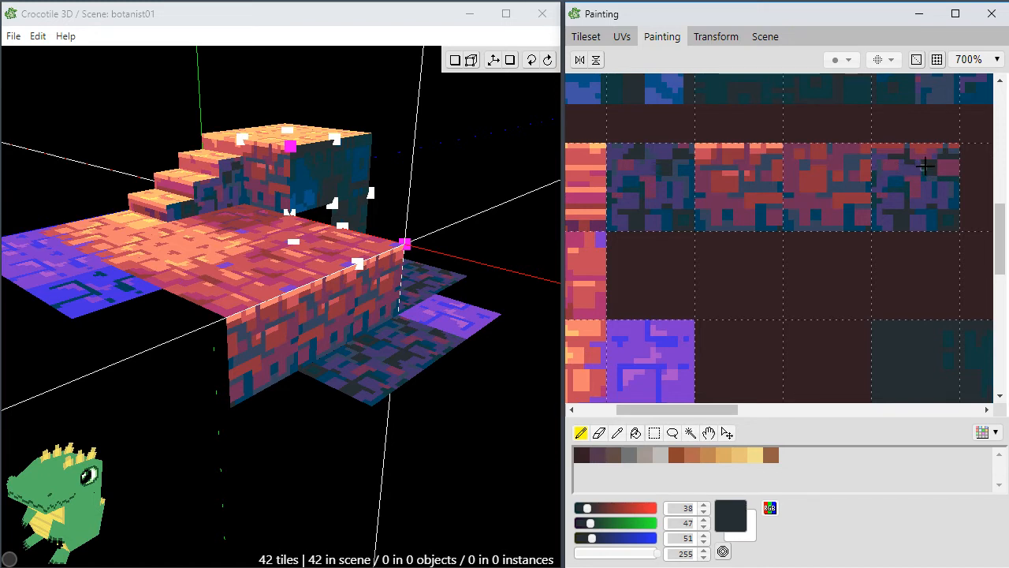
# Add dark red and coral (197, 73, 89) highlights to the copied tile's upper bricks and touch up the charcoal gaps.
pyautogui.keyDown('alt'); pyautogui.click(891, 145); pyautogui.keyUp('alt')
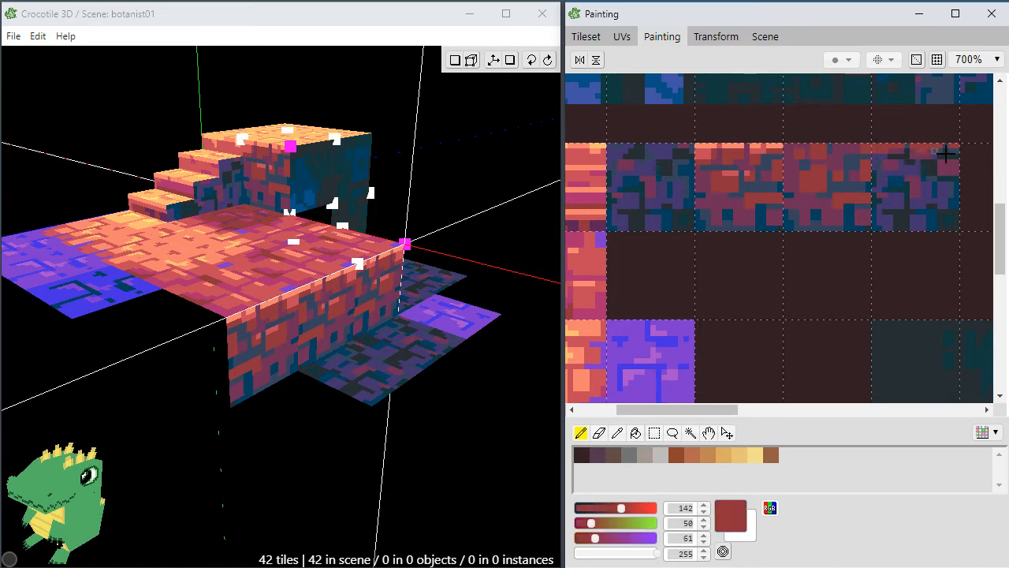
pyautogui.keyDown('alt'); pyautogui.click(764, 145); pyautogui.keyUp('alt')
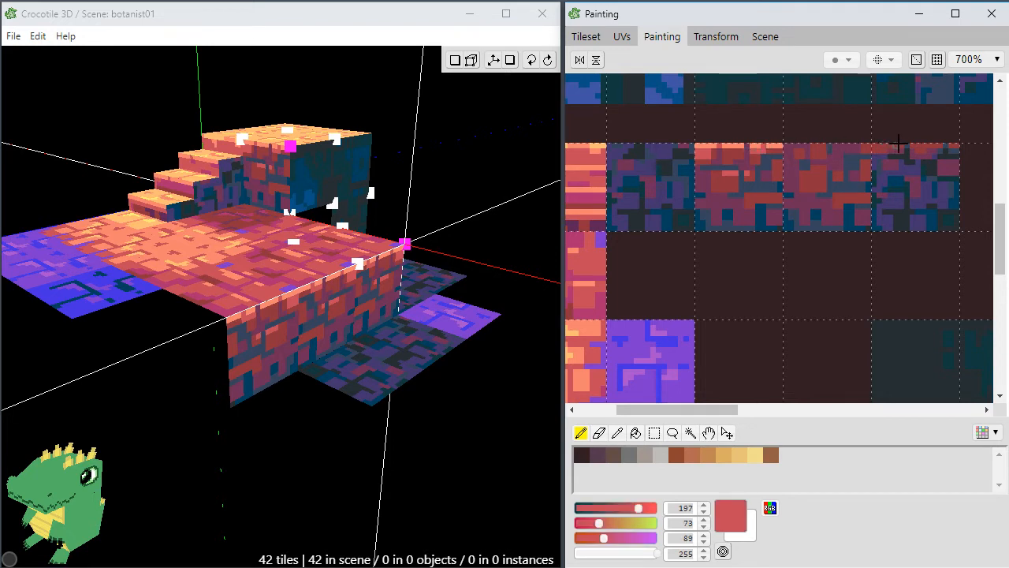
pyautogui.keyDown('alt'); pyautogui.click(953, 156); pyautogui.keyUp('alt')
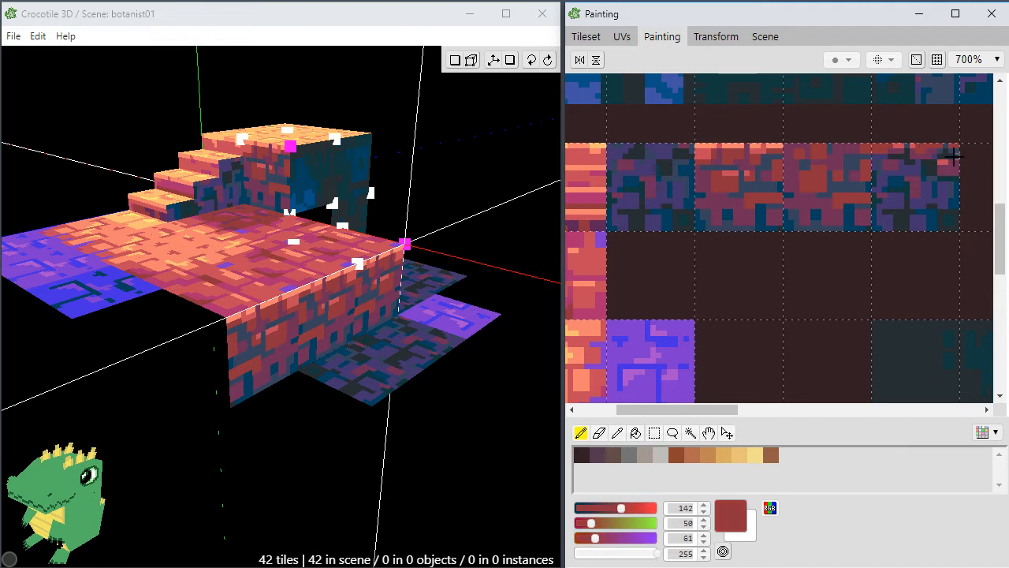
pyautogui.keyDown('alt'); pyautogui.click(951, 156); pyautogui.keyUp('alt')
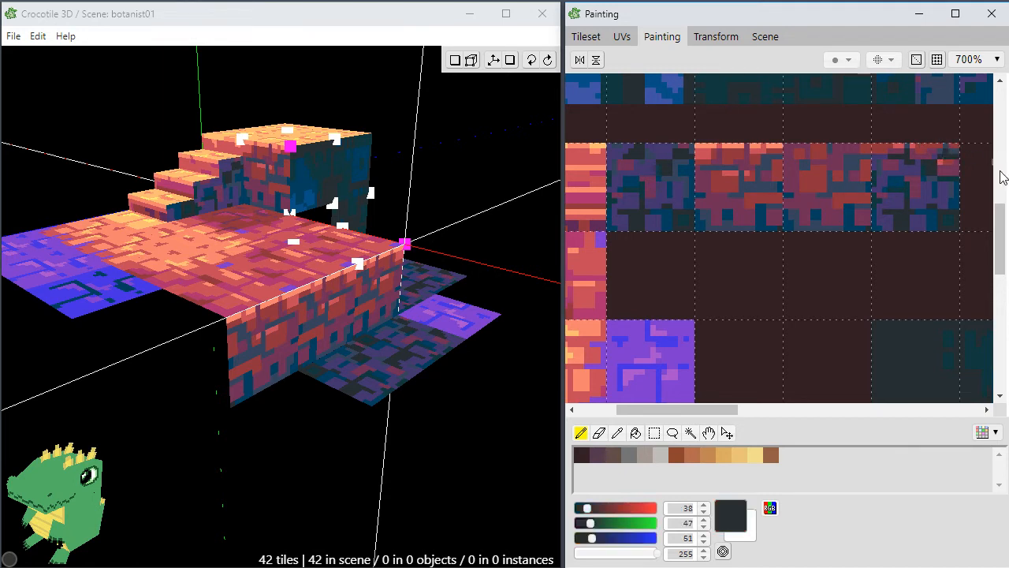
# Refine the bricks in the middle of the copied tile with dark teal, dark red, plum and purple (68, 54, 110) pixels.
pyautogui.keyDown('alt'); pyautogui.click(914, 190); pyautogui.keyUp('alt')
pyautogui.moveTo(914, 174)
pyautogui.mouseDown()
pyautogui.moveTo(905, 177)
pyautogui.moveTo(912, 188)
pyautogui.mouseUp()
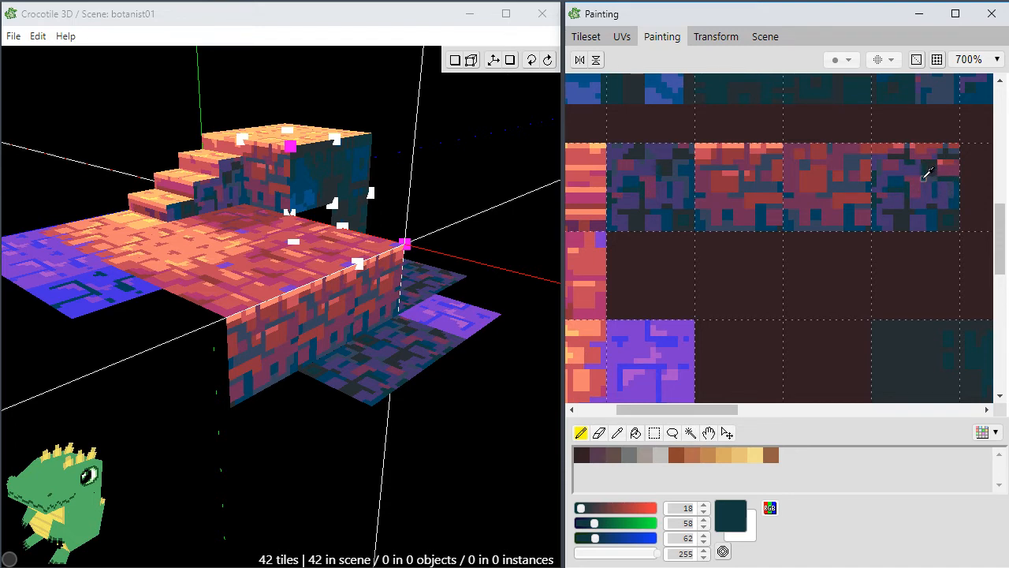
pyautogui.keyDown('alt'); pyautogui.click(926, 175); pyautogui.keyUp('alt')
pyautogui.keyDown('alt'); pyautogui.click(946, 161); pyautogui.keyUp('alt')
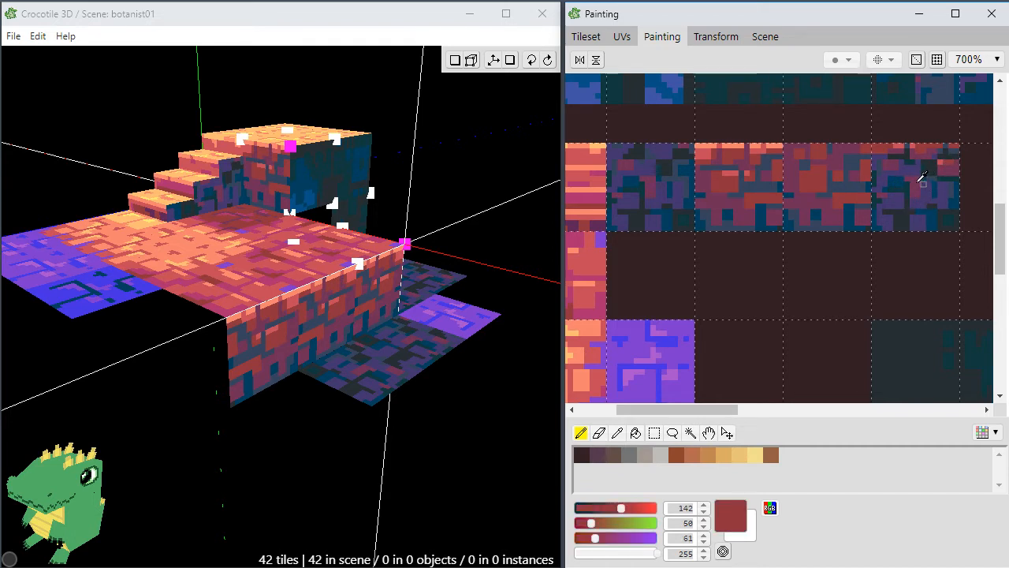
pyautogui.keyDown('alt'); pyautogui.click(915, 173); pyautogui.keyUp('alt')
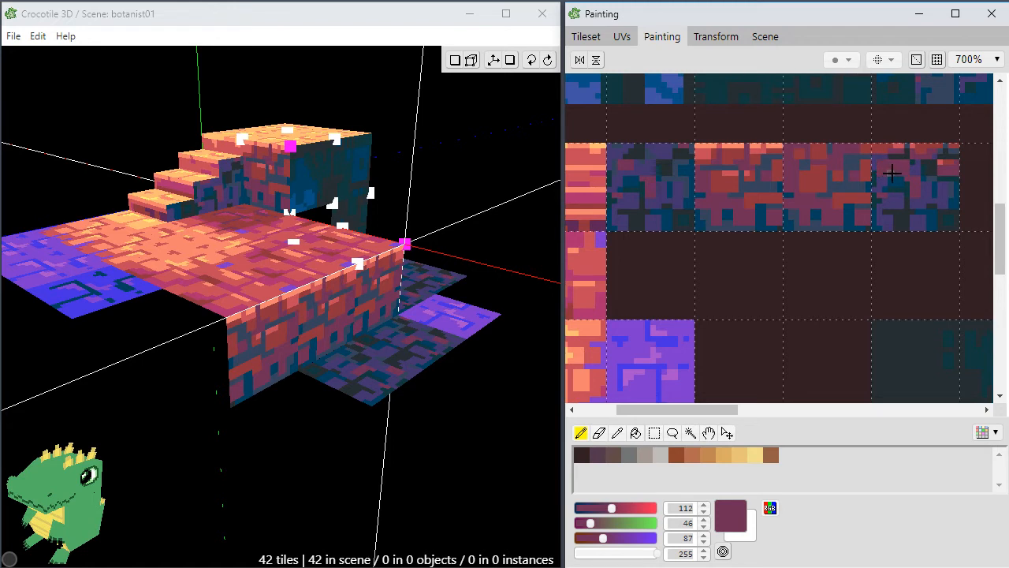
pyautogui.keyDown('alt'); pyautogui.click(896, 175); pyautogui.keyUp('alt')
pyautogui.keyDown('alt'); pyautogui.click(884, 179); pyautogui.keyUp('alt')
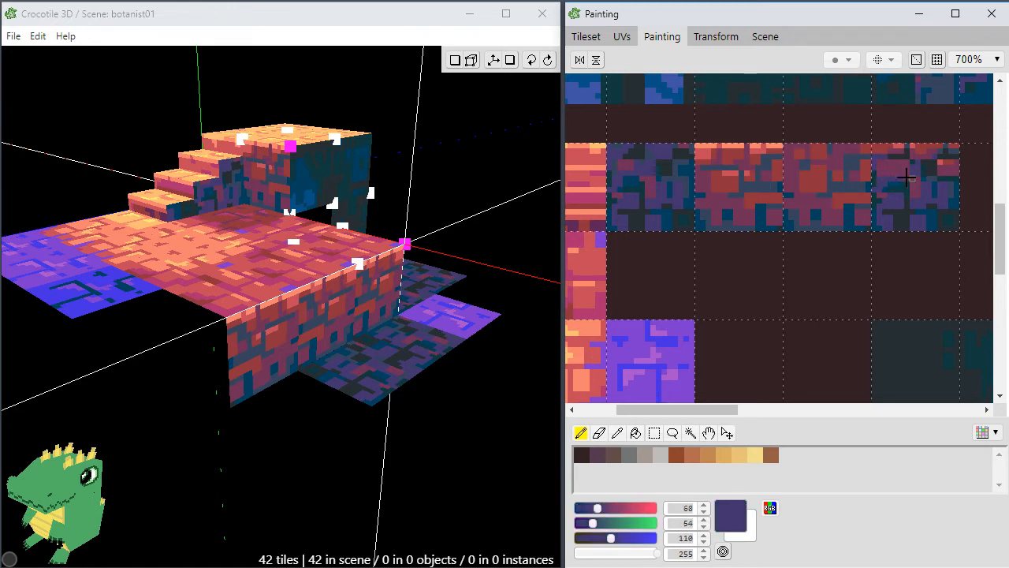
# Scatter more dark red and plum accents over the copied tile's bricks and adjust the joints with dark blue (0, 66, 94).
pyautogui.keyDown('alt'); pyautogui.click(901, 153); pyautogui.keyUp('alt')
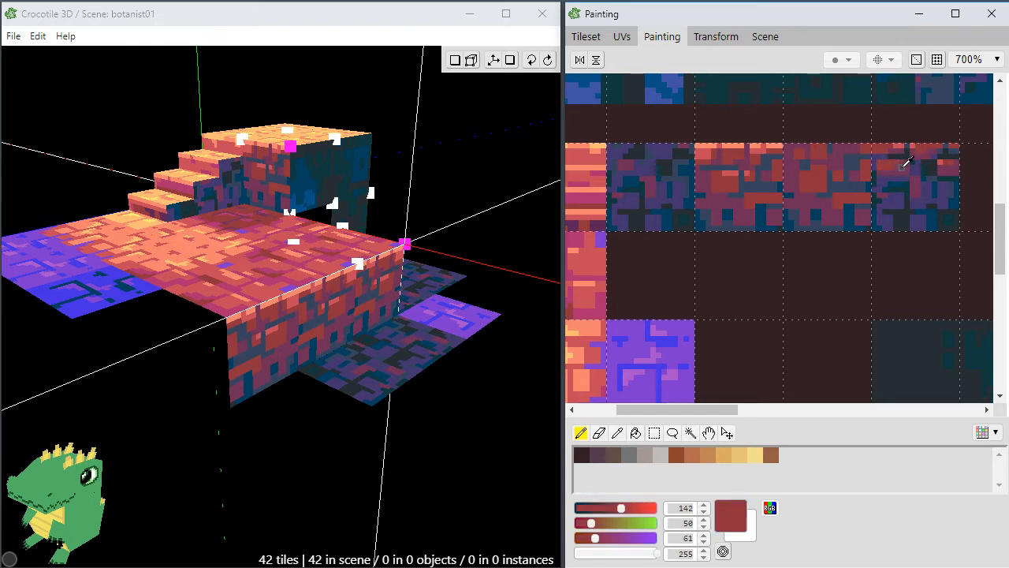
pyautogui.keyDown('alt'); pyautogui.click(903, 165); pyautogui.keyUp('alt')
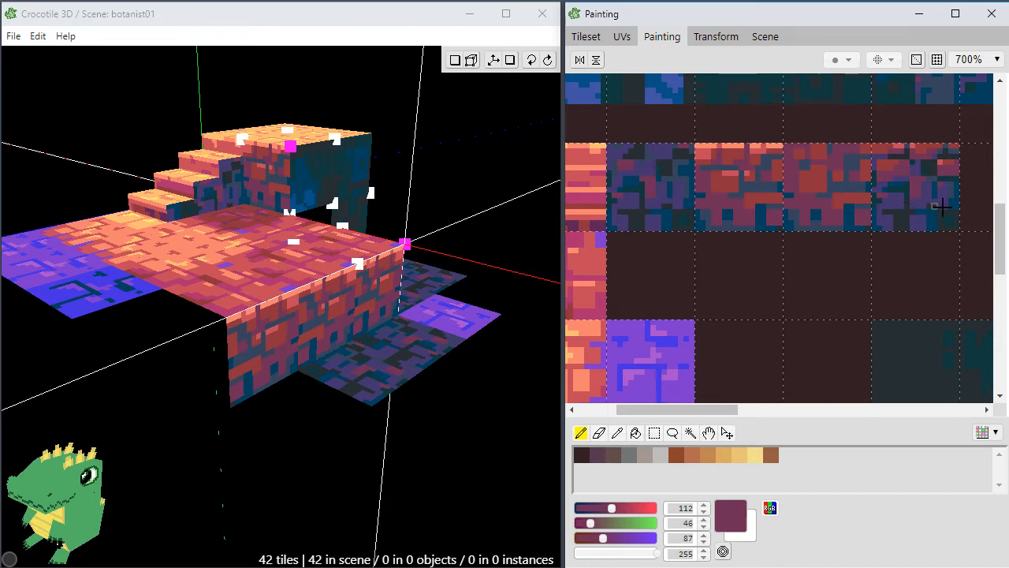
pyautogui.rightClick(893, 178)
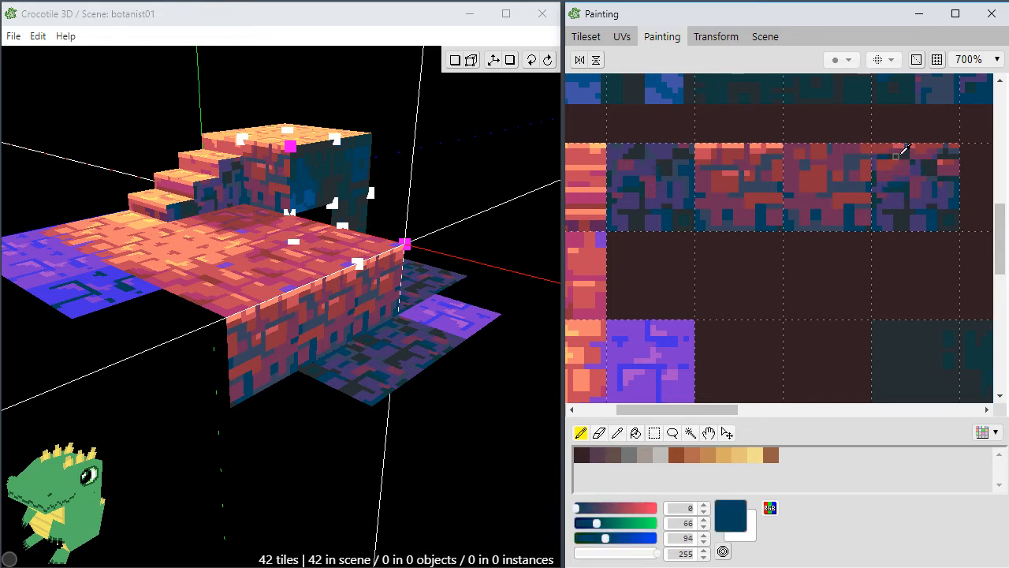
pyautogui.rightClick(899, 148)
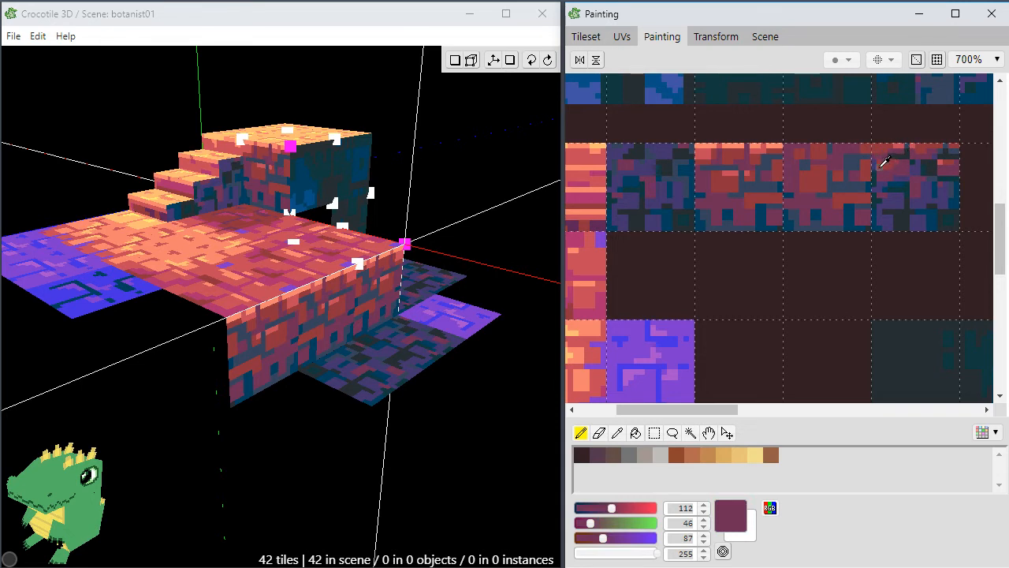
pyautogui.rightClick(884, 163)
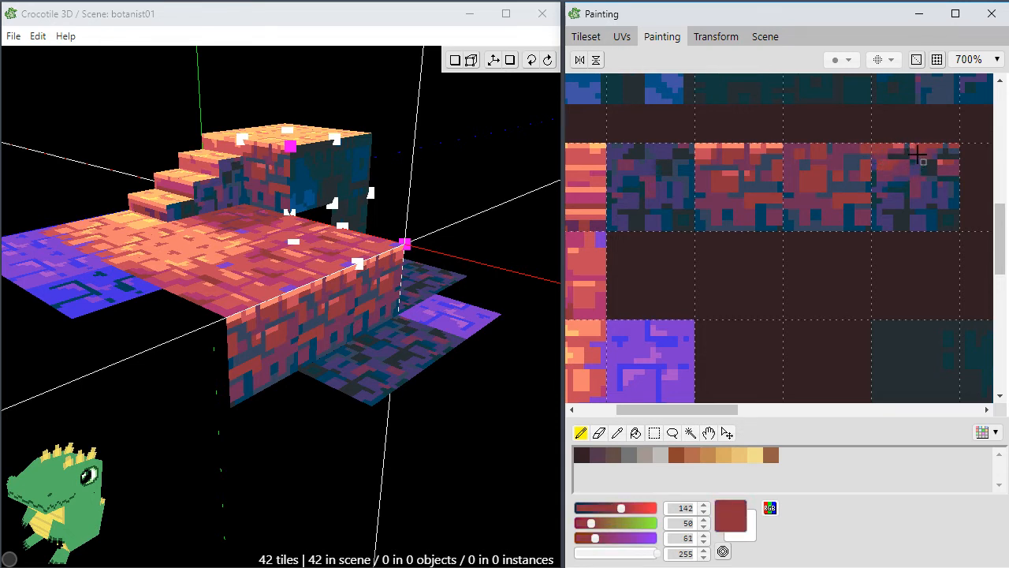
pyautogui.rightClick(911, 149)
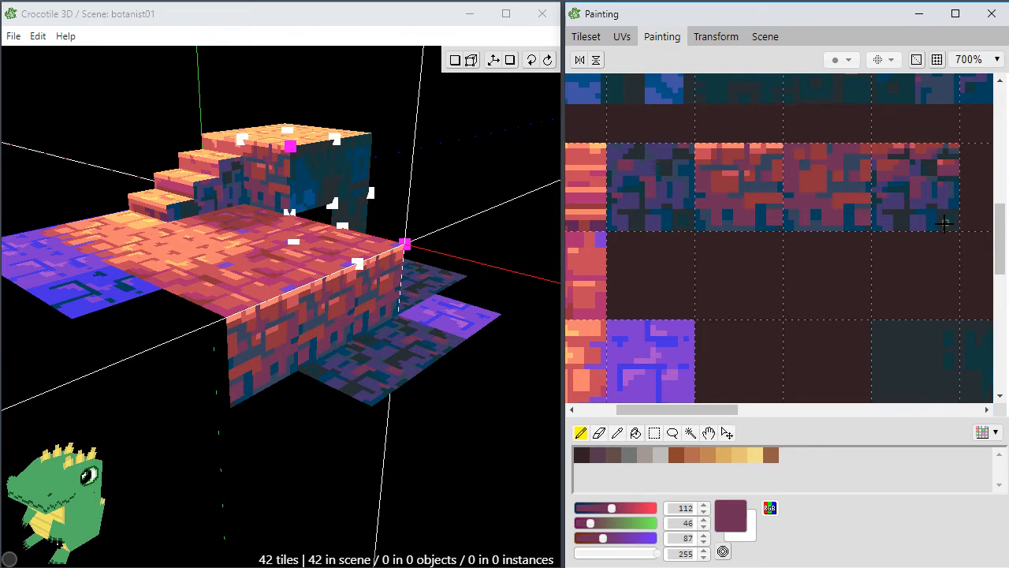
# Retexture the platform's front wall and the lower floor tiles beside it with the newly painted 16 by 16 purple-red tile.
pyautogui.click(621, 39)
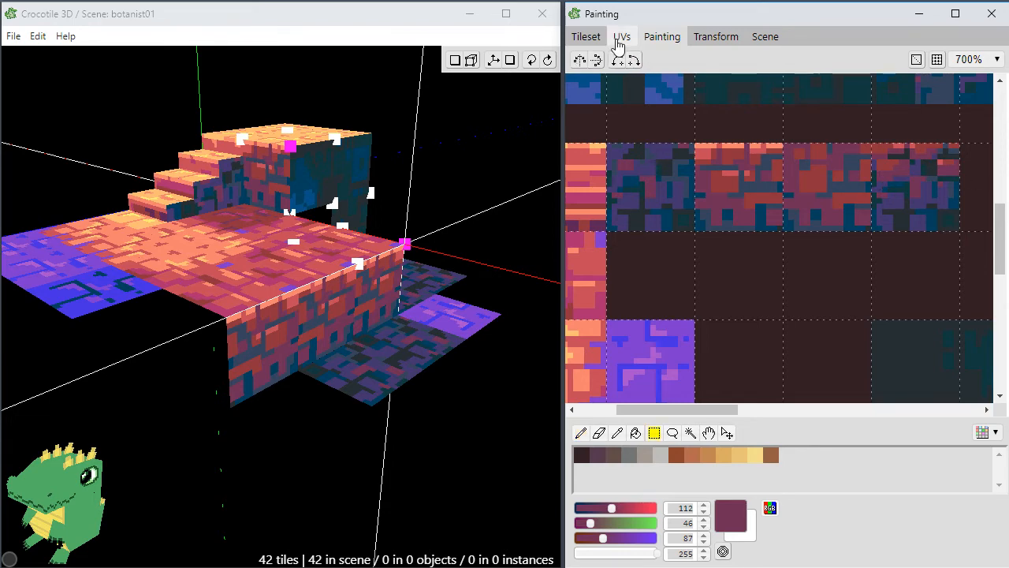
pyautogui.click(586, 37)
pyautogui.click(703, 262)
pyautogui.moveTo(360, 342); pyautogui.dragTo(320, 319, button='right')
pyautogui.moveTo(320, 316); pyautogui.dragTo(127, 331)
pyautogui.moveTo(239, 368)
pyautogui.mouseDown()
pyautogui.moveTo(385, 407)
pyautogui.moveTo(330, 437)
pyautogui.moveTo(312, 462)
pyautogui.moveTo(304, 410)
pyautogui.moveTo(328, 442)
pyautogui.mouseUp()
pyautogui.press('space')
pyautogui.moveTo(360, 399)
pyautogui.mouseDown()
pyautogui.moveTo(386, 421)
pyautogui.moveTo(406, 406)
pyautogui.moveTo(367, 434)
pyautogui.moveTo(369, 411)
pyautogui.mouseUp()
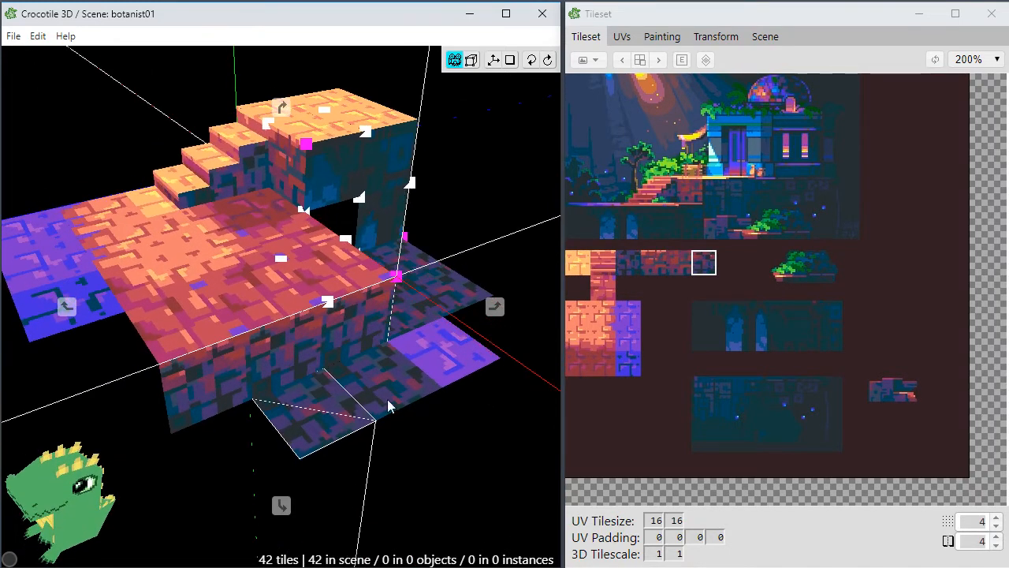
# Retexture the two lower floor tiles in front of the wall with the plain reddish stone tile.
pyautogui.click(676, 264)
pyautogui.moveTo(440, 401); pyautogui.dragTo(420, 418, button='middle')
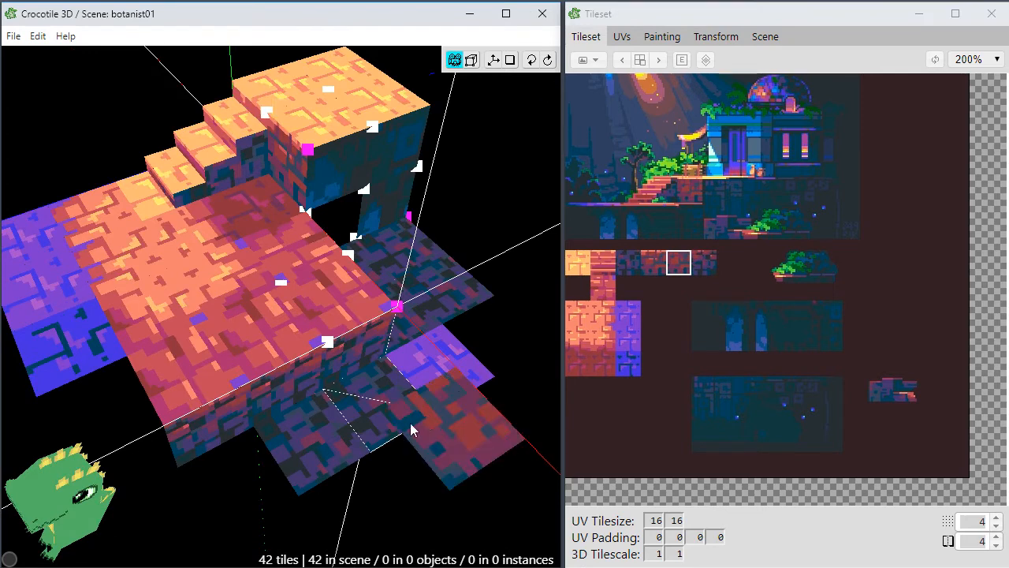
pyautogui.press('Tab')
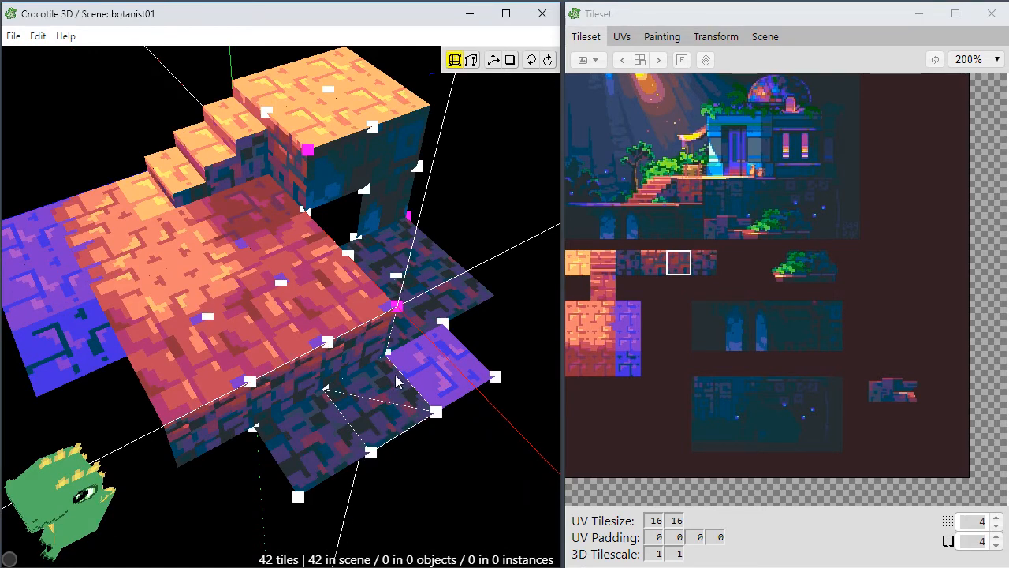
pyautogui.press('Tab')
pyautogui.moveTo(379, 390); pyautogui.dragTo(310, 445)
pyautogui.moveTo(310, 444); pyautogui.dragTo(430, 407, button='middle')
pyautogui.moveTo(360, 363); pyautogui.dragTo(363, 405, button='middle')
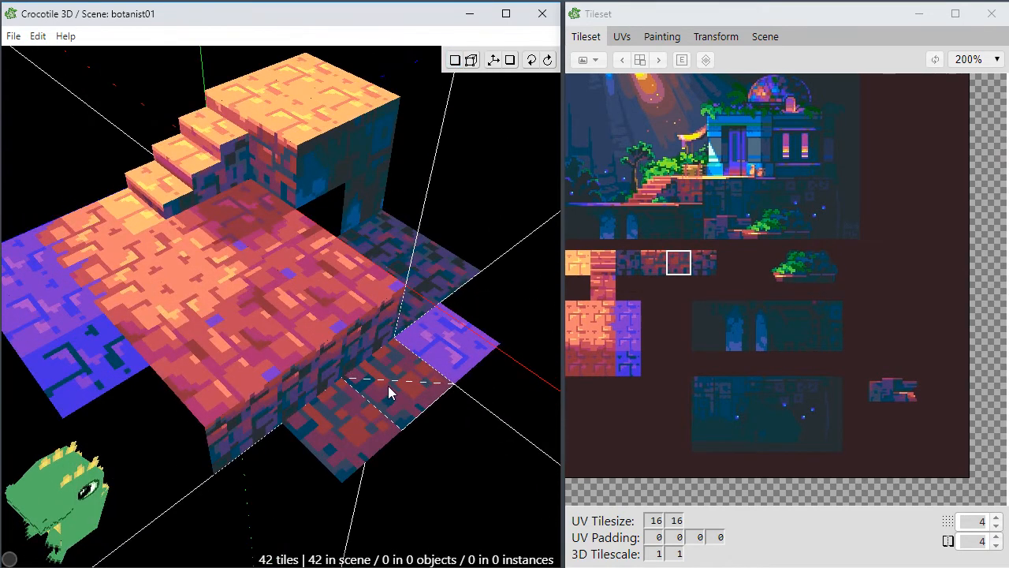
pyautogui.click(389, 388)
# Examine how the front wall meets the reddish lower floor and preview the reddish tile over the adjacent purple floor tile.
pyautogui.moveTo(462, 442); pyautogui.dragTo(417, 431, button='middle')
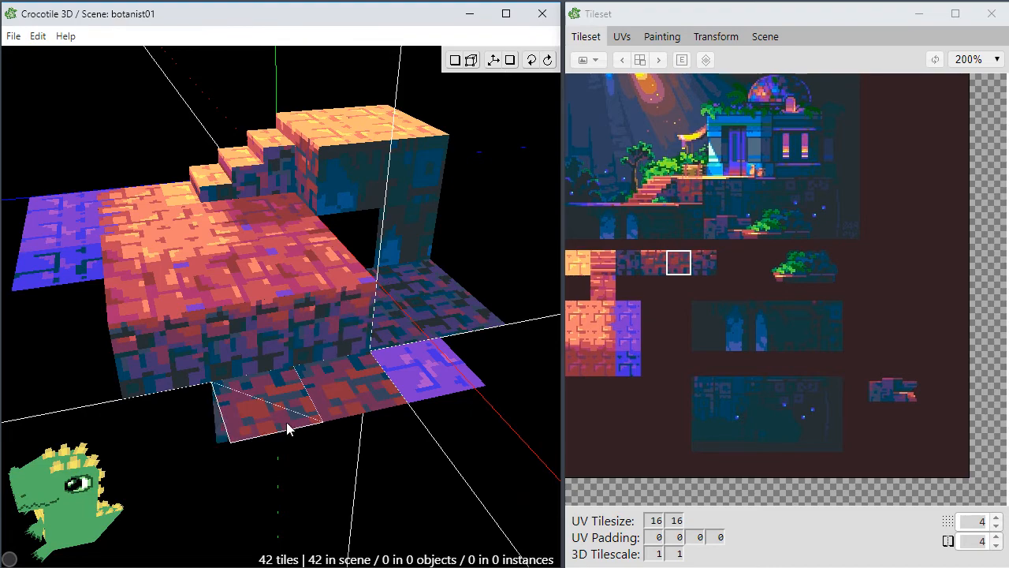
pyautogui.moveTo(288, 428); pyautogui.dragTo(341, 444, button='middle')
pyautogui.moveTo(349, 409); pyautogui.dragTo(370, 401, button='middle')
pyautogui.moveTo(418, 363); pyautogui.dragTo(376, 367, button='middle')
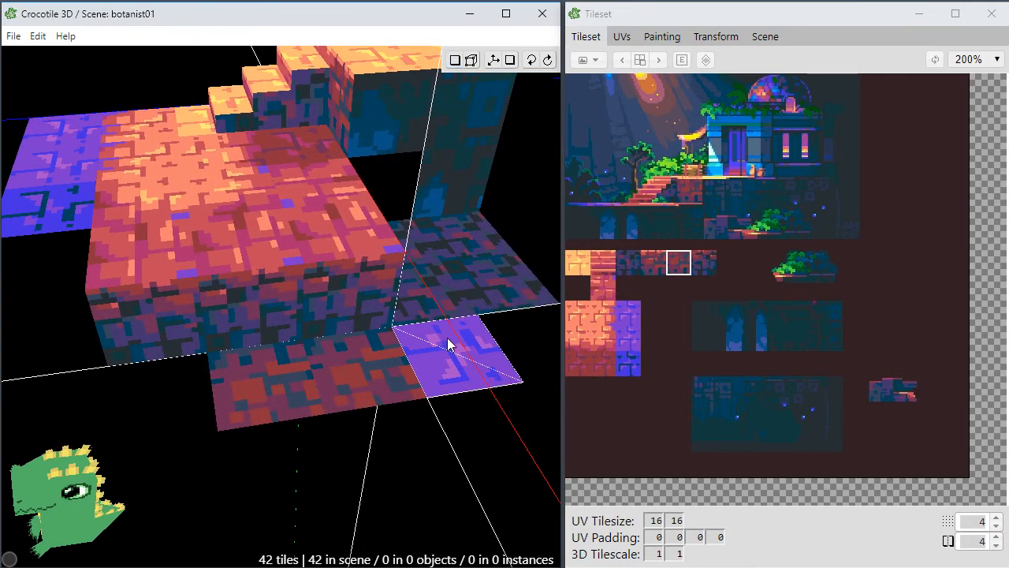
pyautogui.moveTo(447, 345)
pyautogui.mouseDown(button='middle')
pyautogui.moveTo(392, 355)
pyautogui.moveTo(446, 305)
pyautogui.moveTo(450, 331)
pyautogui.mouseUp(button='middle')
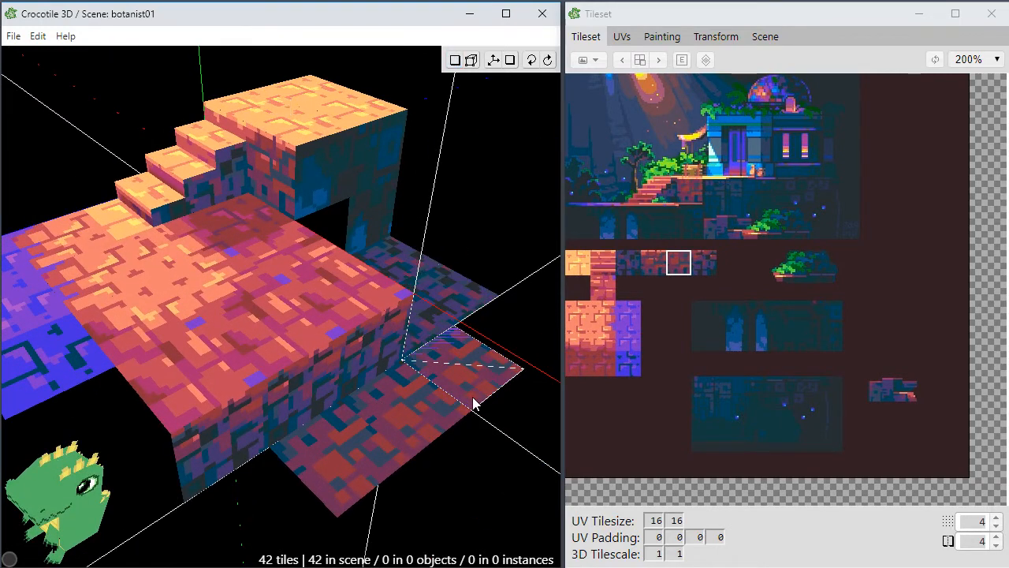
pyautogui.moveTo(400, 422); pyautogui.dragTo(469, 406, button='middle')
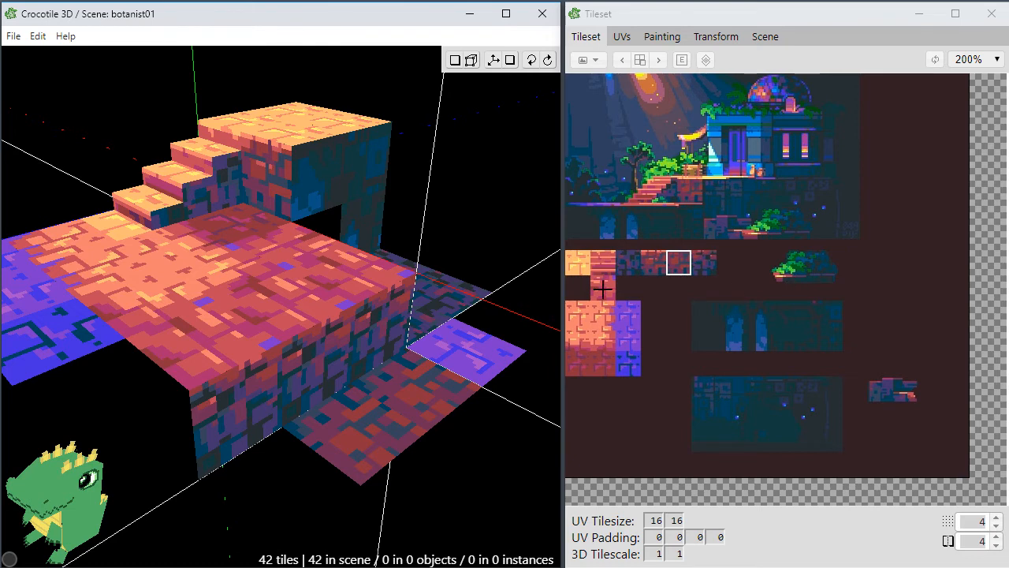
# Bring up the bush artwork in the texture painter and select the three-by-one tile block around it.
pyautogui.moveTo(235, 245); pyautogui.dragTo(283, 285, button='middle')
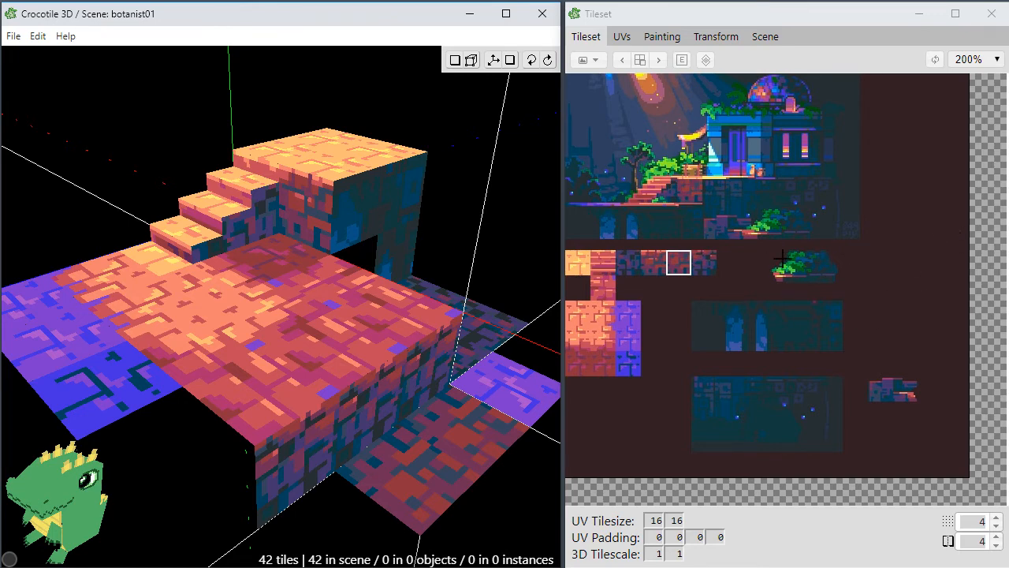
pyautogui.moveTo(567, 87); pyautogui.dragTo(957, 465)
pyautogui.click(666, 36)
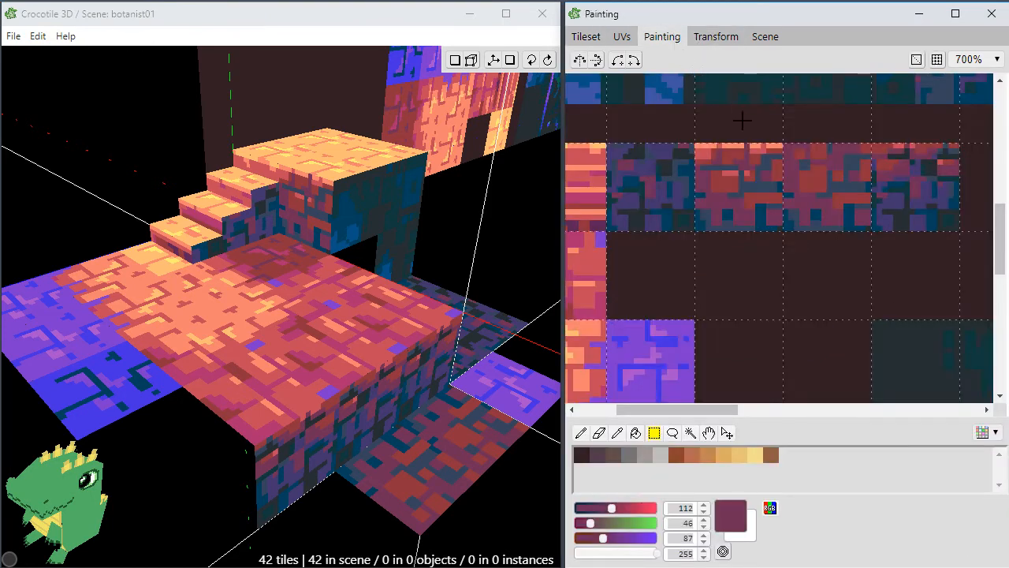
pyautogui.moveTo(891, 264)
pyautogui.mouseDown(button='middle')
pyautogui.moveTo(768, 287)
pyautogui.moveTo(658, 284)
pyautogui.moveTo(708, 273)
pyautogui.moveTo(680, 274)
pyautogui.mouseUp(button='middle')
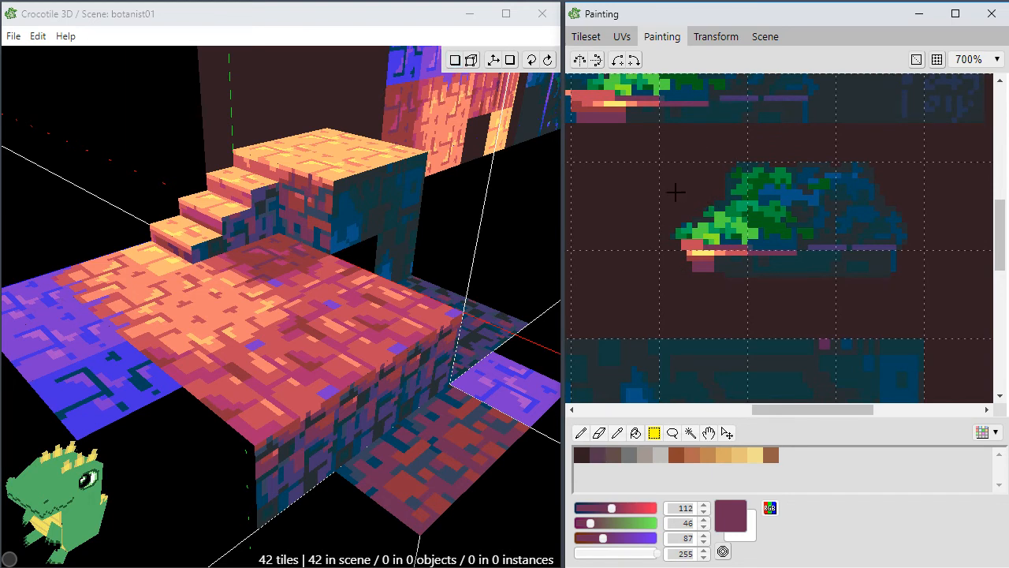
pyautogui.moveTo(664, 168); pyautogui.dragTo(704, 213)
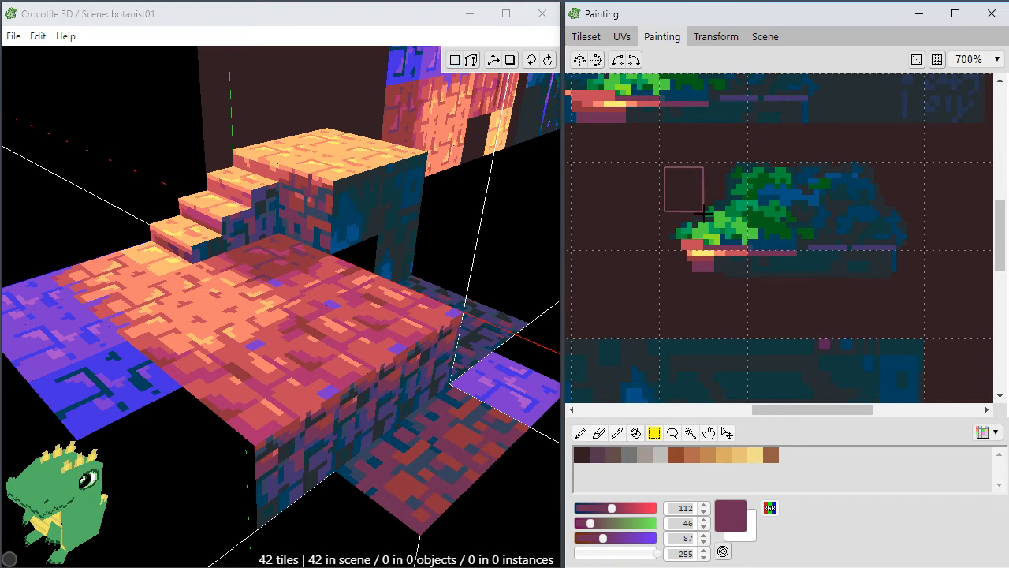
pyautogui.moveTo(659, 162); pyautogui.dragTo(882, 260)
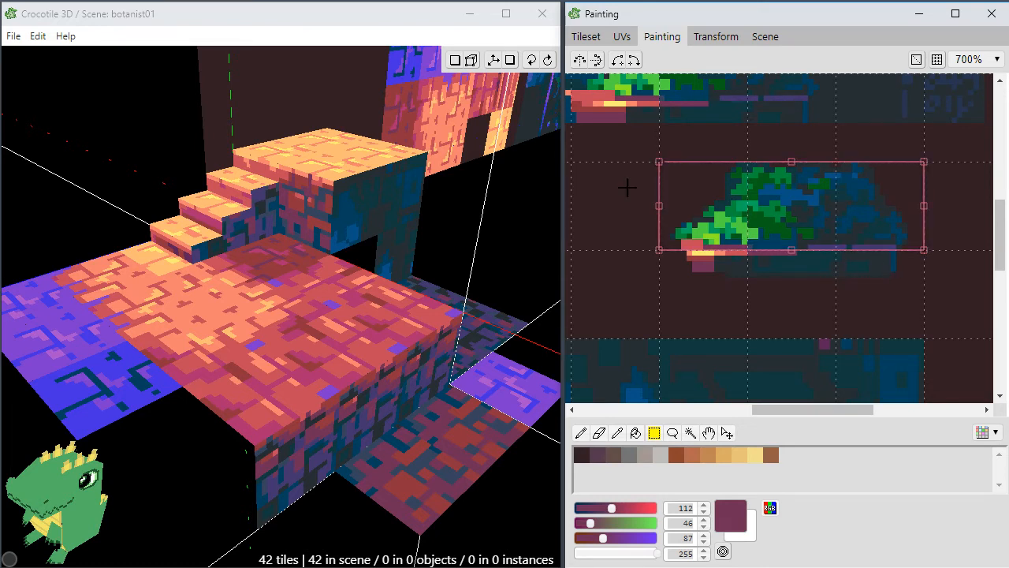
# Select the dark brown background around the bush with the Magic Wand and remove it to leave transparency.
pyautogui.click(690, 433)
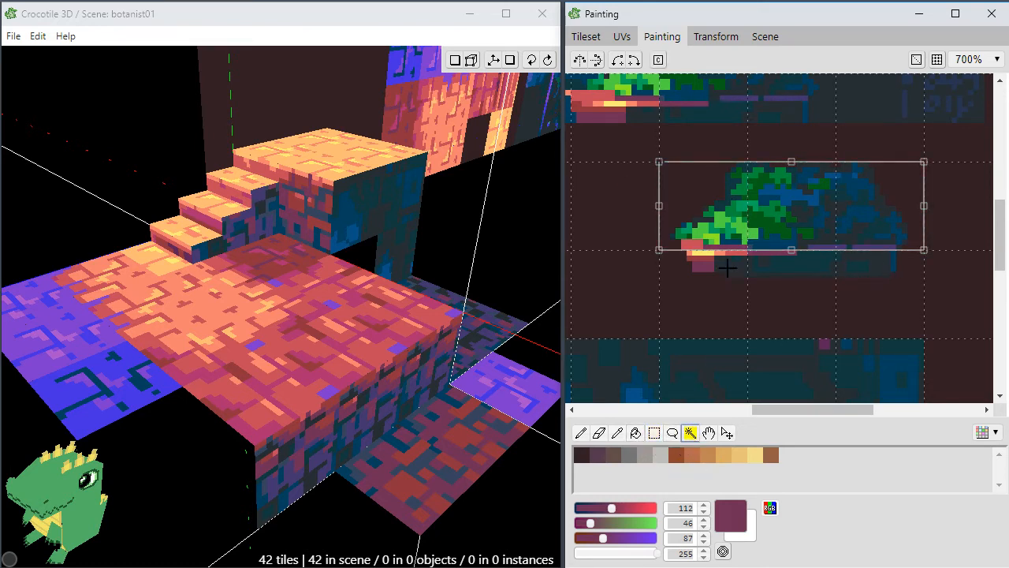
pyautogui.click(684, 189)
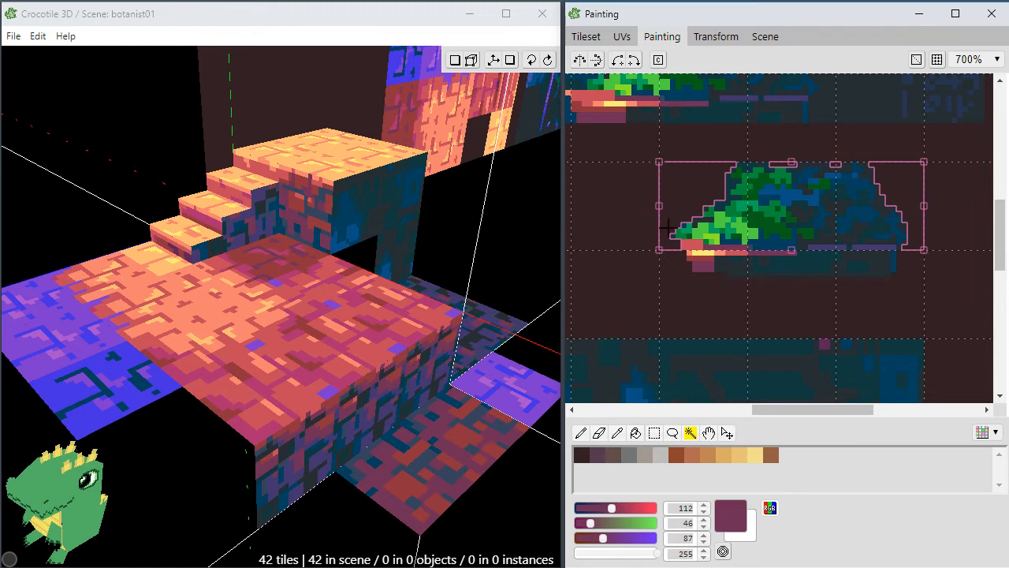
pyautogui.moveTo(682, 187); pyautogui.dragTo(626, 271)
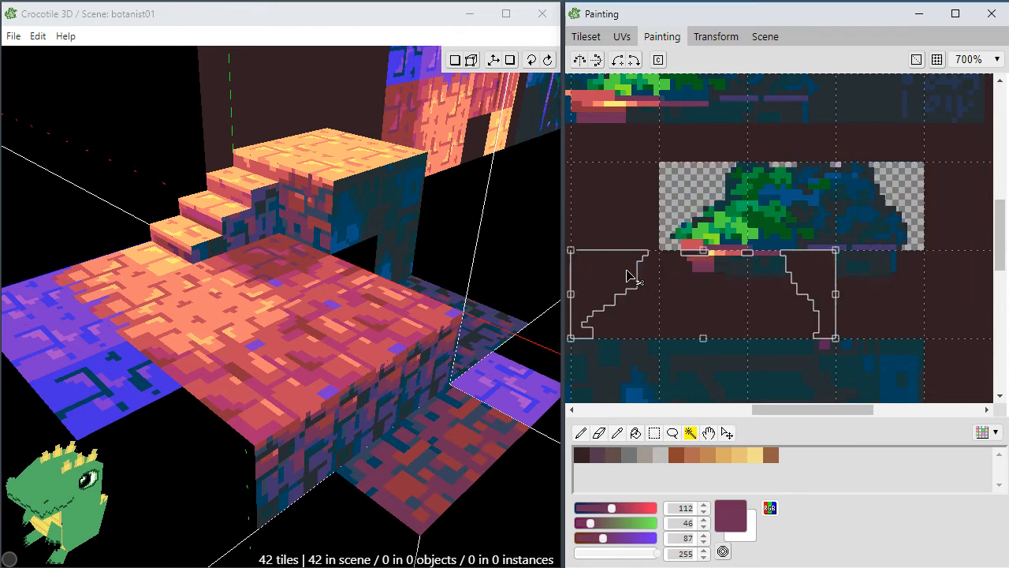
pyautogui.press('Delete')
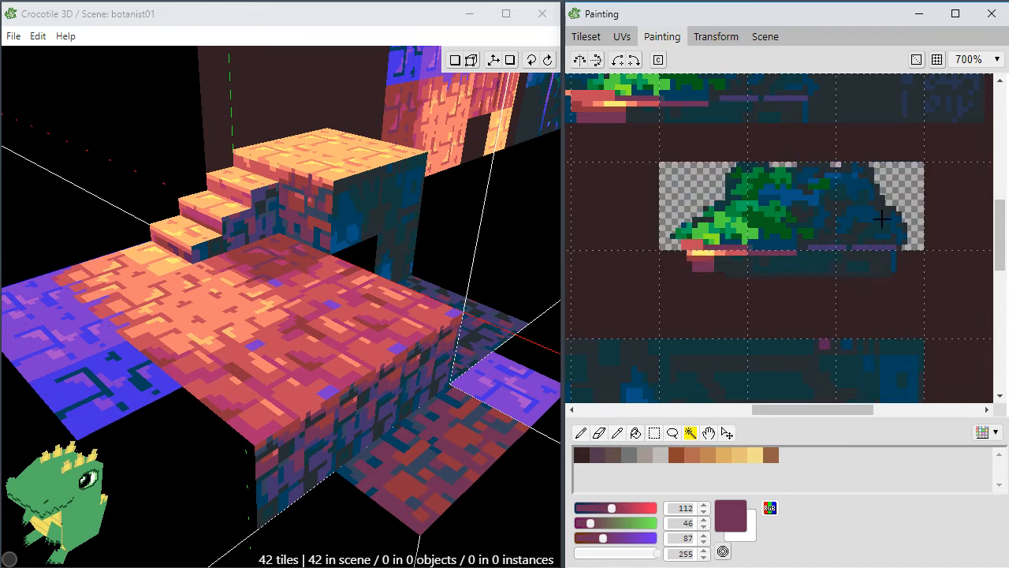
# Sample the dark brown background colour (51, 31, 36) and paint dark edge pixels along the bush's stepped sides with the Pencil.
pyautogui.moveTo(781, 255)
pyautogui.mouseDown(button='middle')
pyautogui.moveTo(793, 277)
pyautogui.moveTo(784, 290)
pyautogui.mouseUp(button='middle')
pyautogui.scroll(1, 778, 287)
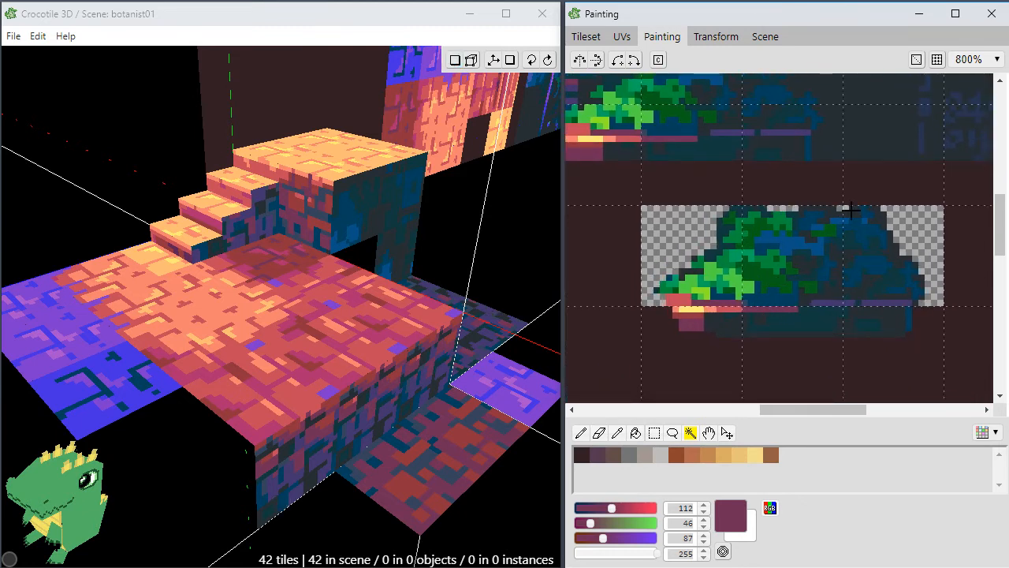
pyautogui.press('b')
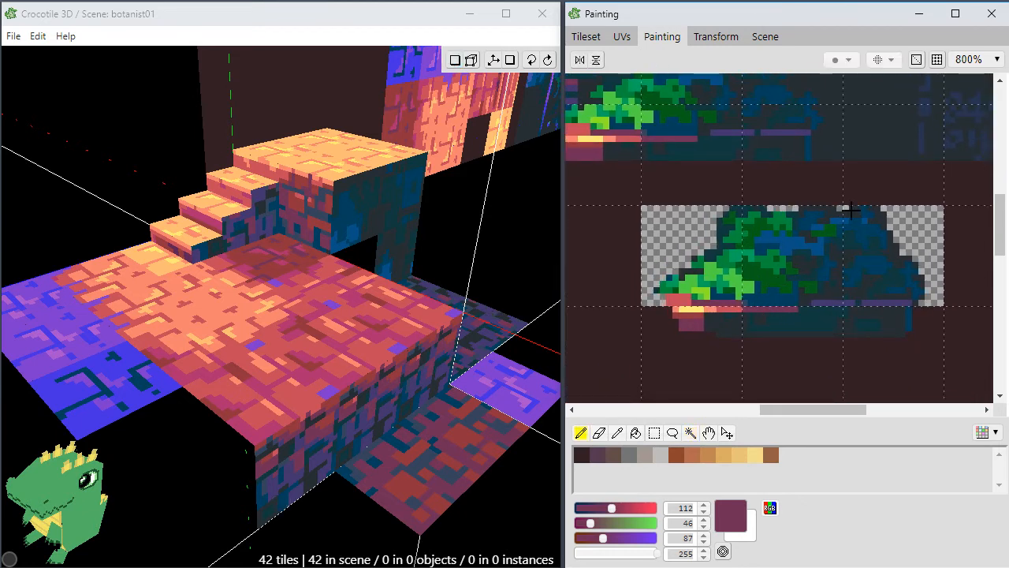
pyautogui.keyDown('alt'); pyautogui.click(777, 193); pyautogui.keyUp('alt')
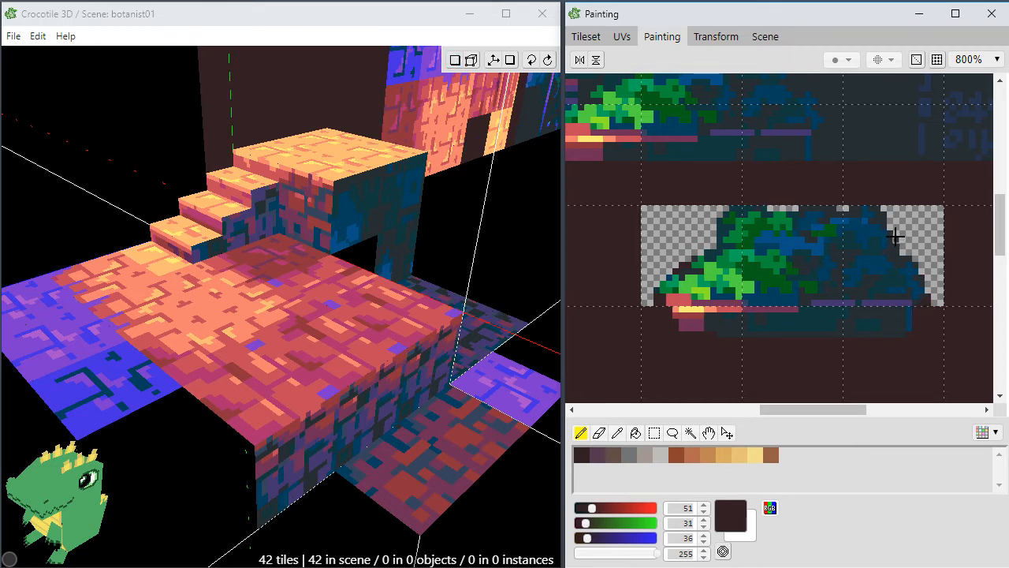
pyautogui.press('space')
pyautogui.moveTo(717, 285); pyautogui.dragTo(747, 290)
pyautogui.press('space')
pyautogui.moveTo(836, 267); pyautogui.dragTo(785, 258)
pyautogui.press('space')
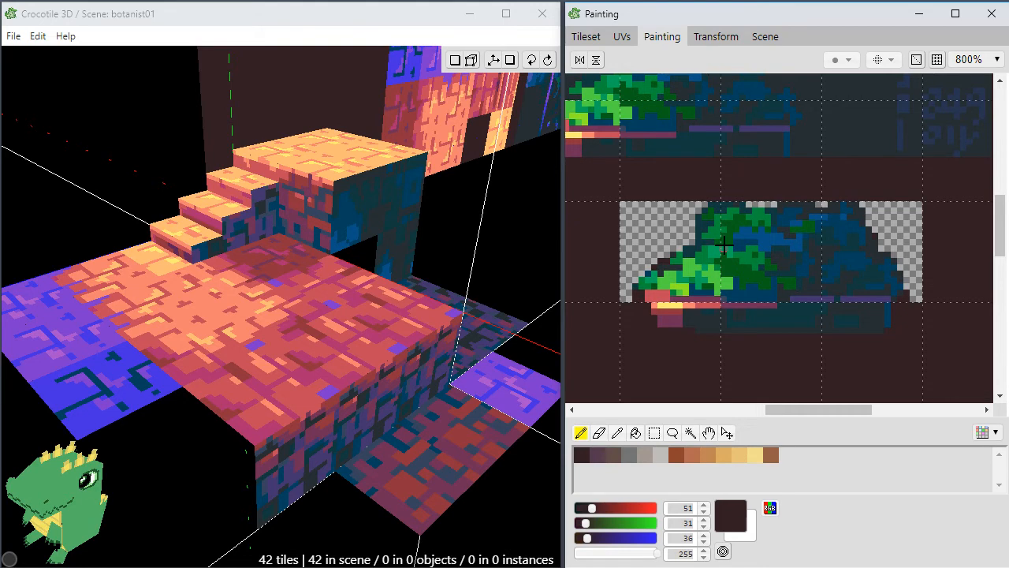
pyautogui.press('m')
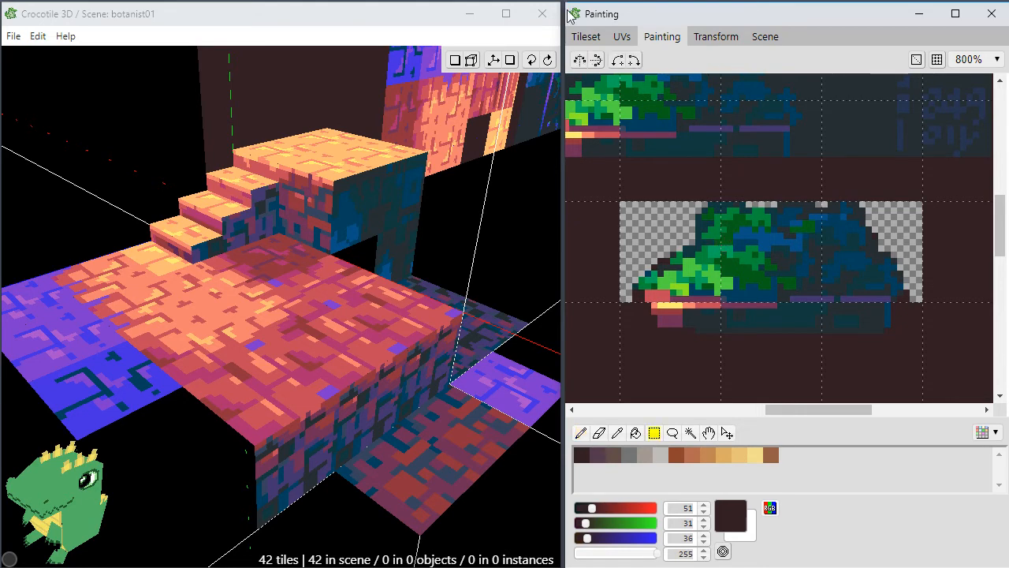
# Choose the bush's left 16 by 16 tile from the tileset and set the 3D cursor at the outer corner shared by the reddish and purple floor tiles.
pyautogui.click(622, 37)
pyautogui.click(586, 37)
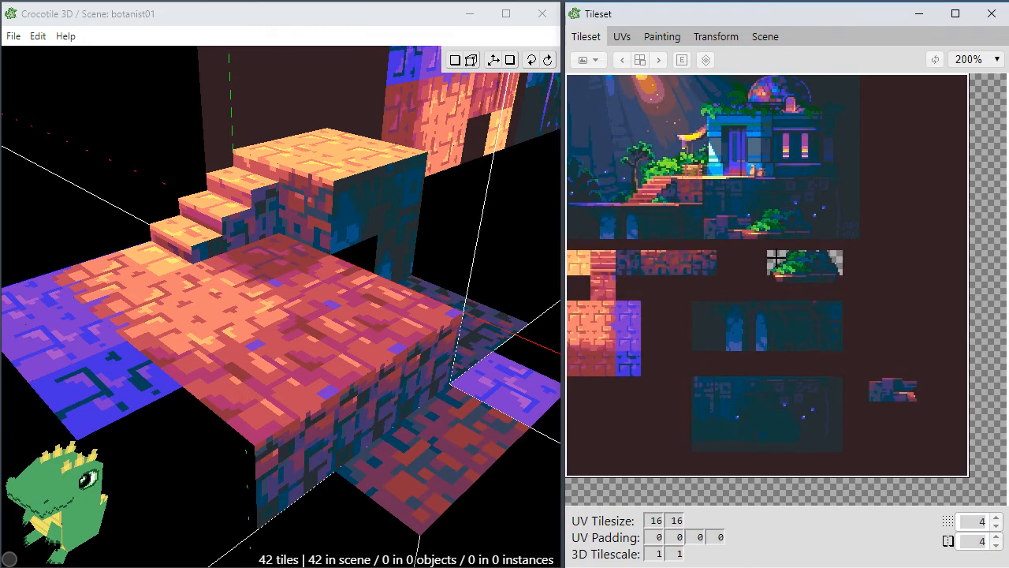
pyautogui.click(776, 260)
pyautogui.click(317, 327)
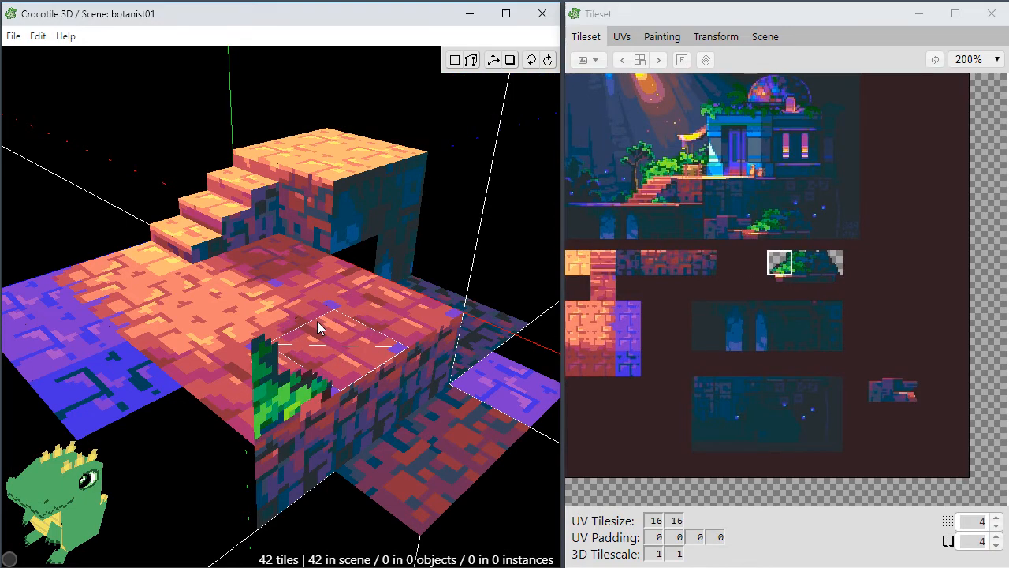
pyautogui.press('space')
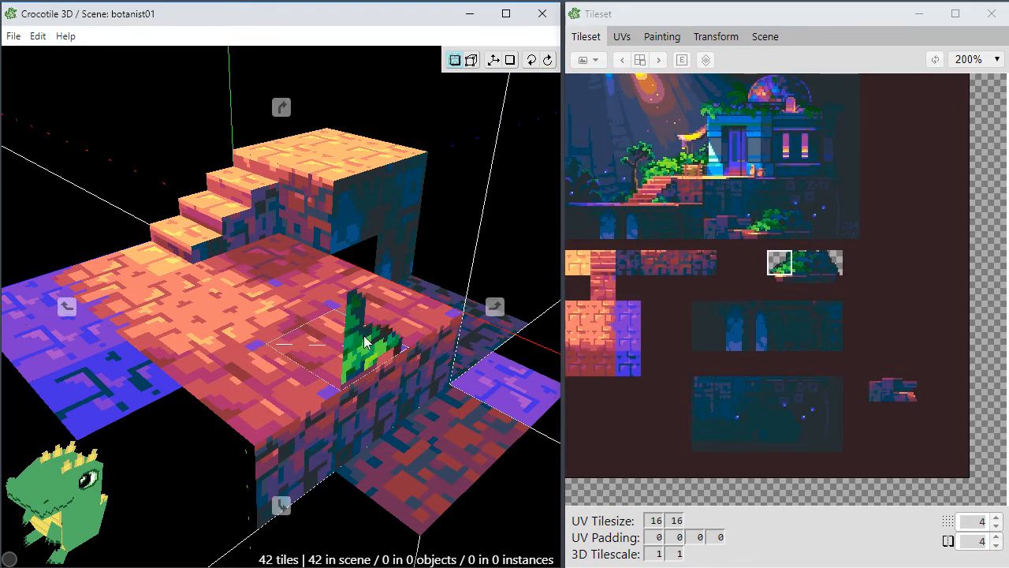
pyautogui.moveTo(418, 313); pyautogui.dragTo(362, 342)
pyautogui.press('space')
pyautogui.moveTo(398, 392); pyautogui.dragTo(343, 385)
pyautogui.press('space')
pyautogui.moveTo(403, 465); pyautogui.dragTo(362, 376, button='right')
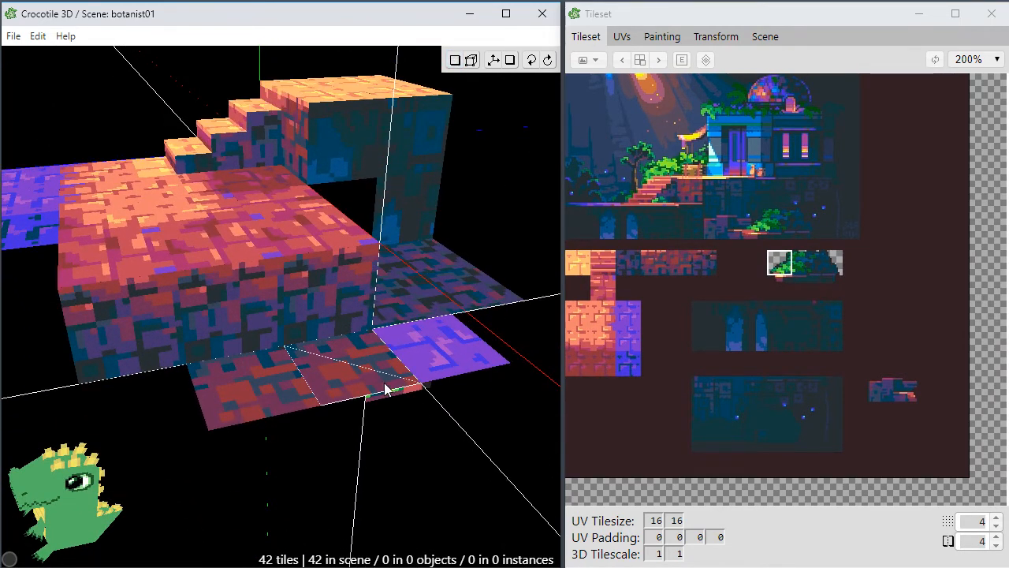
pyautogui.press('v')
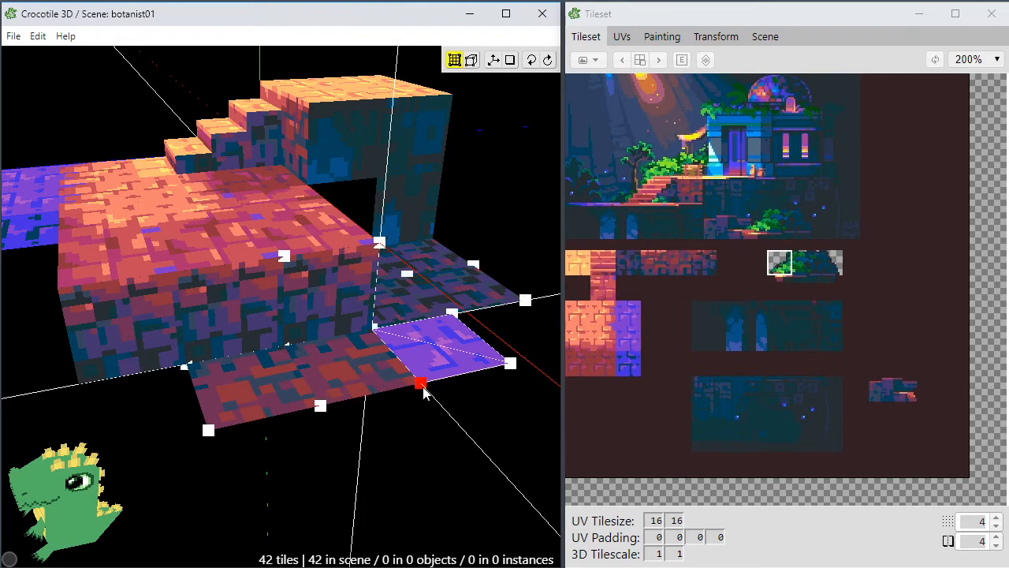
pyautogui.click(421, 385)
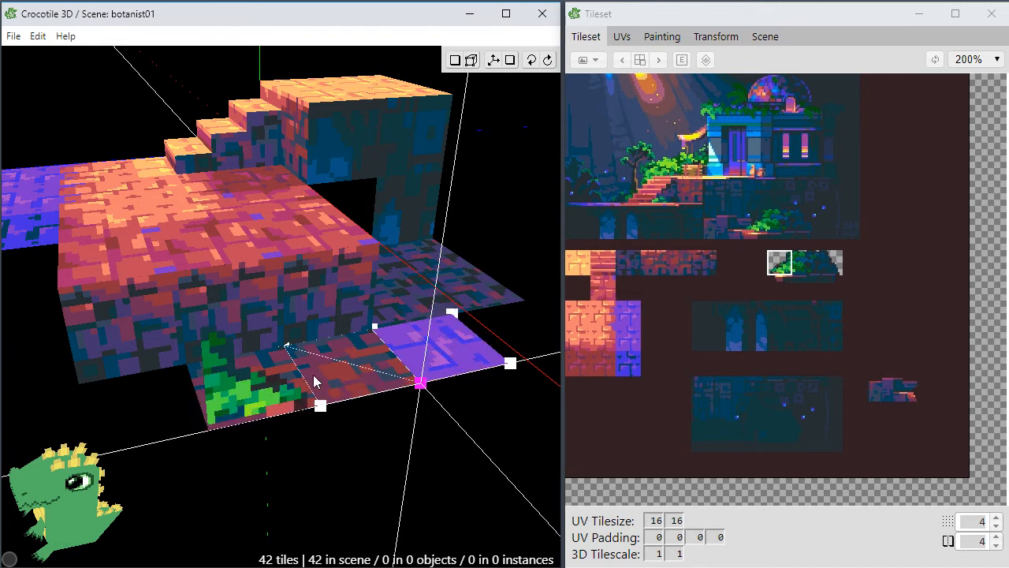
# Place the left bush tile upright along the reddish lower floor's outer edge, undoing the mirrored placement.
pyautogui.click(290, 392)
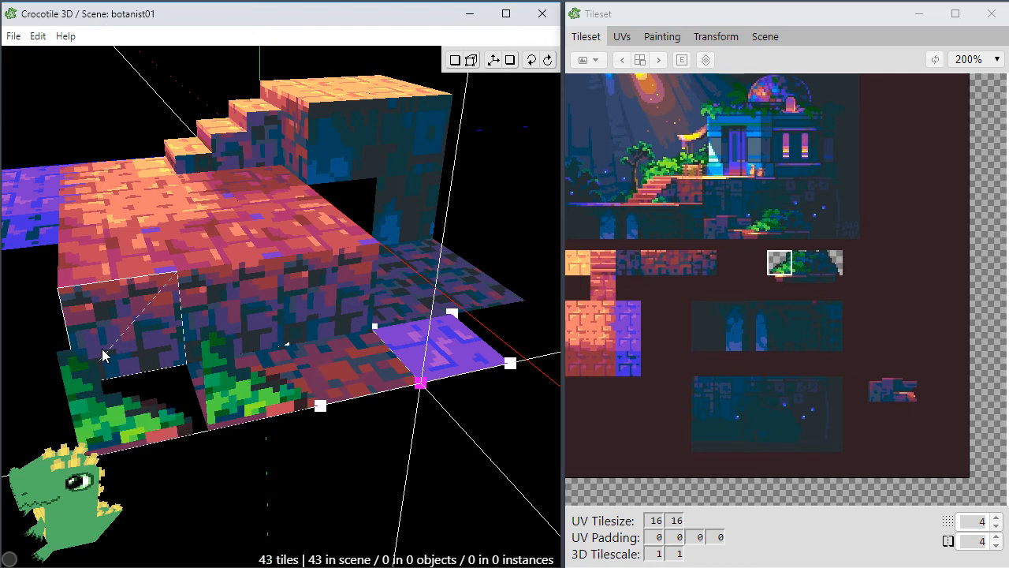
pyautogui.hotkey('ctrl', 'z')
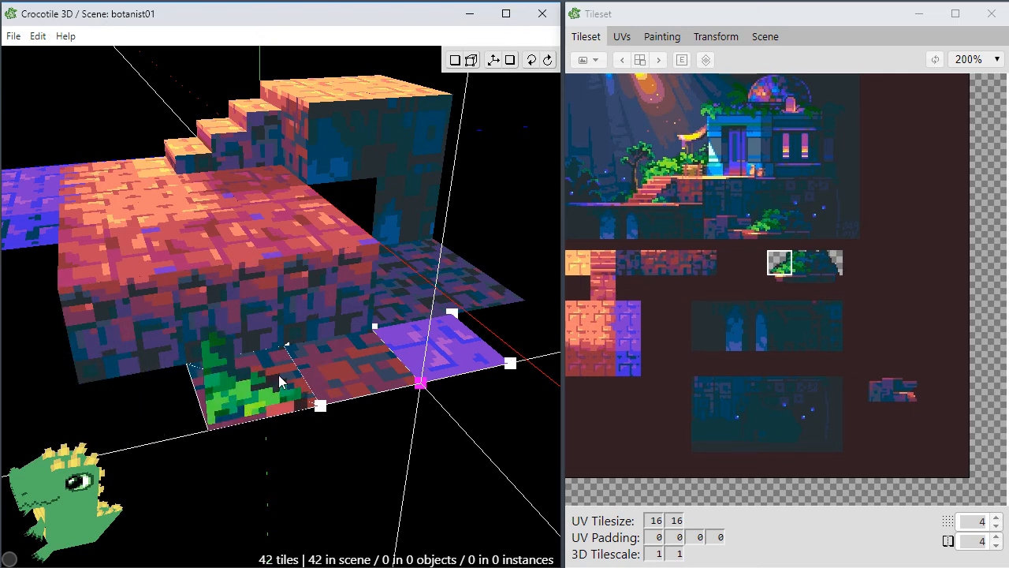
pyautogui.click(153, 395)
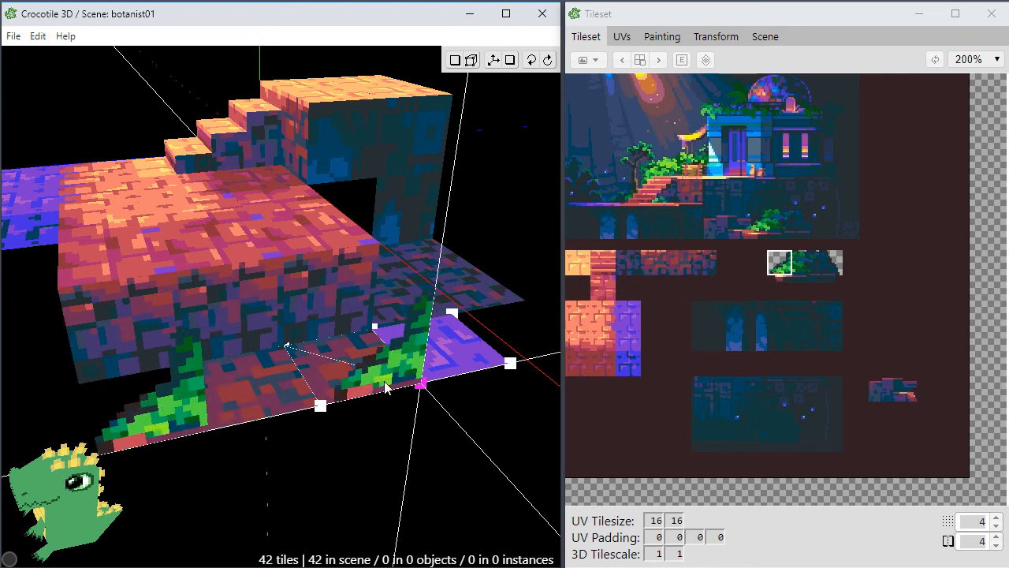
# Place the bush's middle and right tiles upright beside the left one to complete the bush along the lower floor's outer edge.
pyautogui.click(822, 259)
pyautogui.click(809, 262)
pyautogui.click(274, 359)
pyautogui.click(831, 264)
pyautogui.click(336, 353)
pyautogui.press('space')
pyautogui.moveTo(319, 451); pyautogui.dragTo(409, 429)
pyautogui.press('space')
pyautogui.moveTo(316, 426)
pyautogui.mouseDown()
pyautogui.moveTo(380, 427)
pyautogui.moveTo(288, 430)
pyautogui.moveTo(285, 421)
pyautogui.moveTo(325, 423)
pyautogui.mouseUp()
pyautogui.press('space')
pyautogui.moveTo(408, 430)
pyautogui.mouseDown()
pyautogui.moveTo(245, 422)
pyautogui.moveTo(415, 418)
pyautogui.mouseUp()
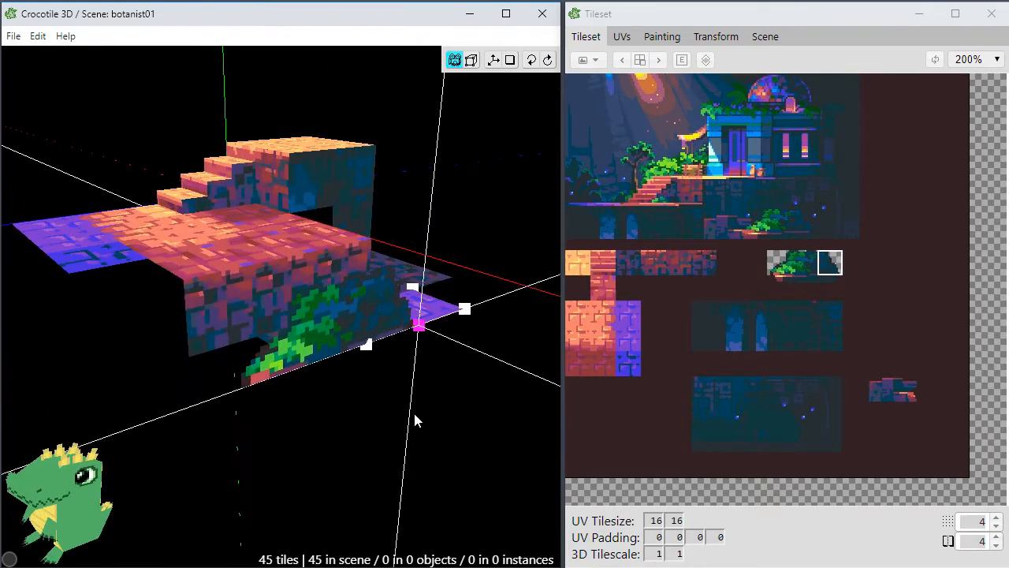
# Undo the last three bush tile placements.
pyautogui.hotkey('ctrl', 'z')
pyautogui.hotkey('ctrl', 'z')
pyautogui.hotkey('ctrl', 'z')
# Try placing the dark right-hand bush tile against the lower front wall of the platform.
pyautogui.press('space')
pyautogui.moveTo(302, 236); pyautogui.dragTo(302, 300)
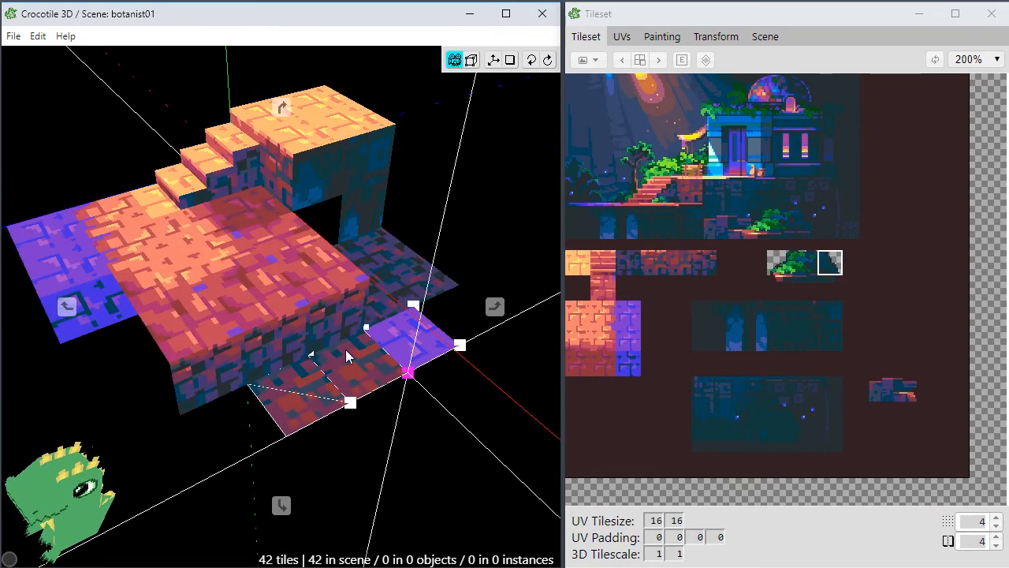
pyautogui.press('space')
pyautogui.press('m')
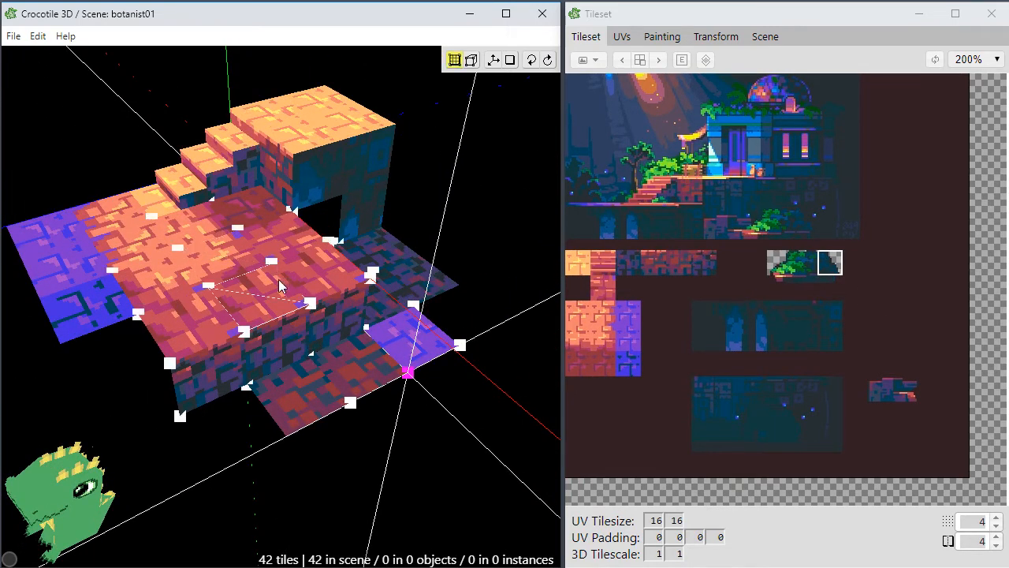
pyautogui.click(694, 302)
pyautogui.press('space')
pyautogui.moveTo(351, 403); pyautogui.dragTo(312, 353)
pyautogui.press('m')
pyautogui.click(325, 319)
# Undo the stray bush tile and place the left bush tile upright at the platform's lower front wall.
pyautogui.click(774, 255)
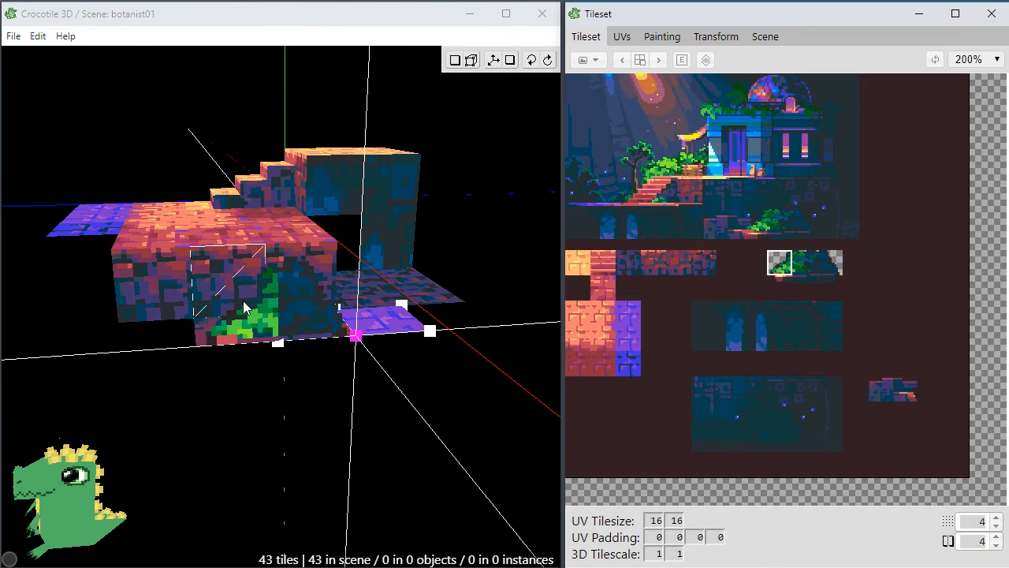
pyautogui.hotkey('ctrl', 'z')
pyautogui.press('space')
pyautogui.moveTo(240, 308); pyautogui.dragTo(293, 336)
pyautogui.moveTo(247, 335); pyautogui.dragTo(259, 355, button='right')
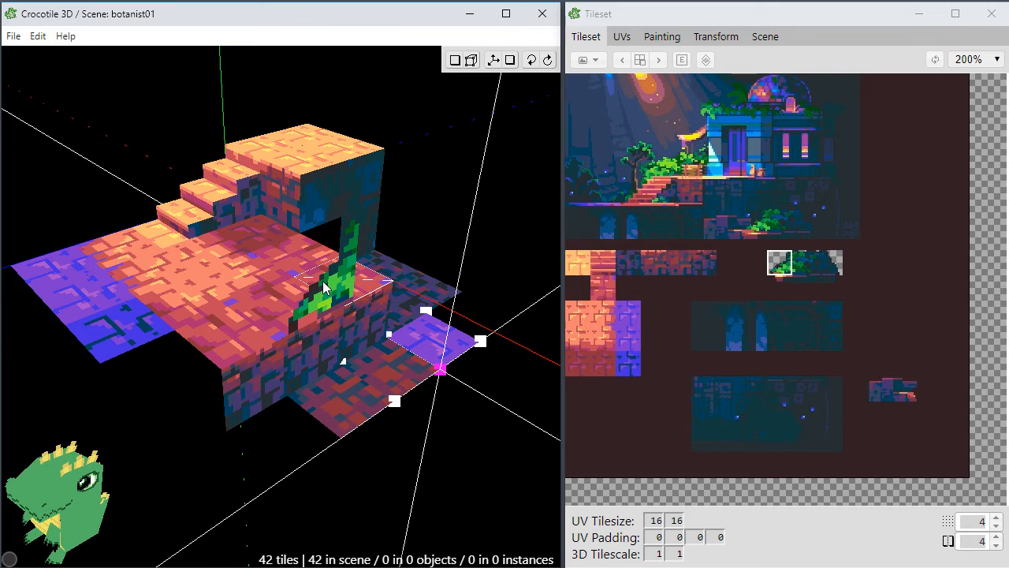
pyautogui.press('space')
pyautogui.moveTo(398, 256); pyautogui.dragTo(329, 264)
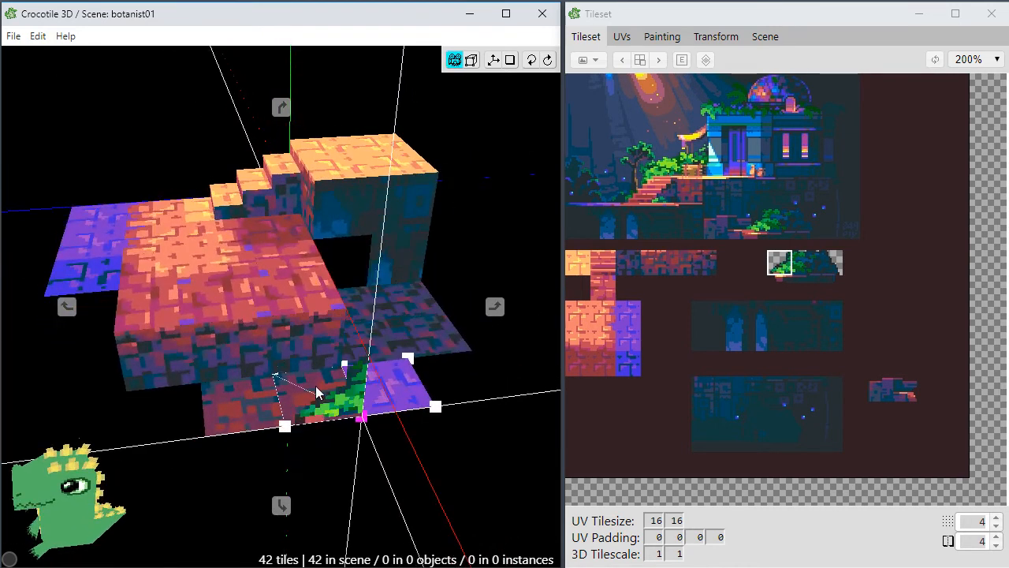
pyautogui.scroll(3, 318, 393)
pyautogui.moveTo(317, 387); pyautogui.dragTo(326, 373)
pyautogui.press('space')
pyautogui.press('space')
pyautogui.press('space')
pyautogui.click(260, 338)
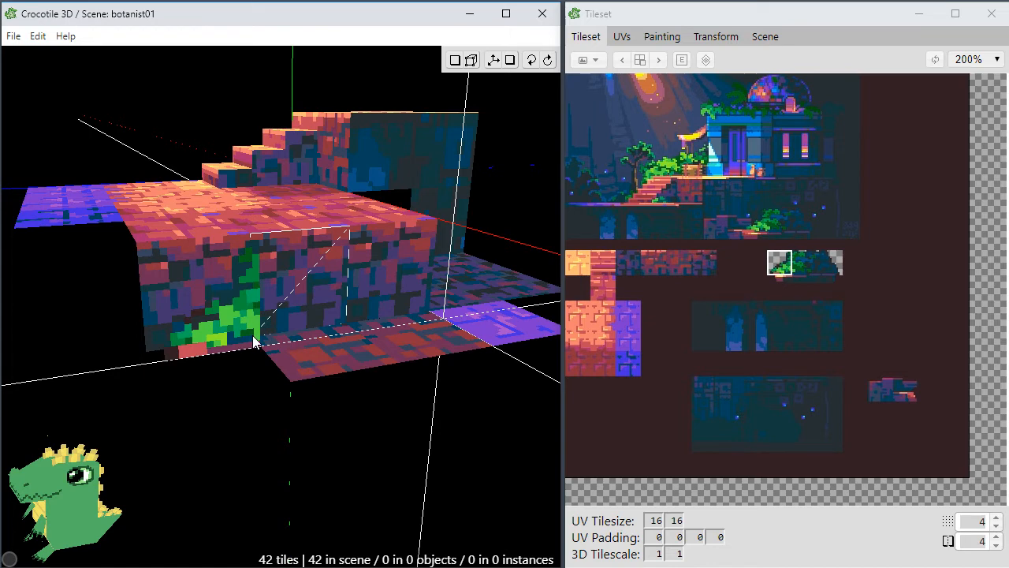
# Place the middle and right bush tiles in a row beside the left one along the front wall.
pyautogui.click(804, 262)
pyautogui.click(313, 314)
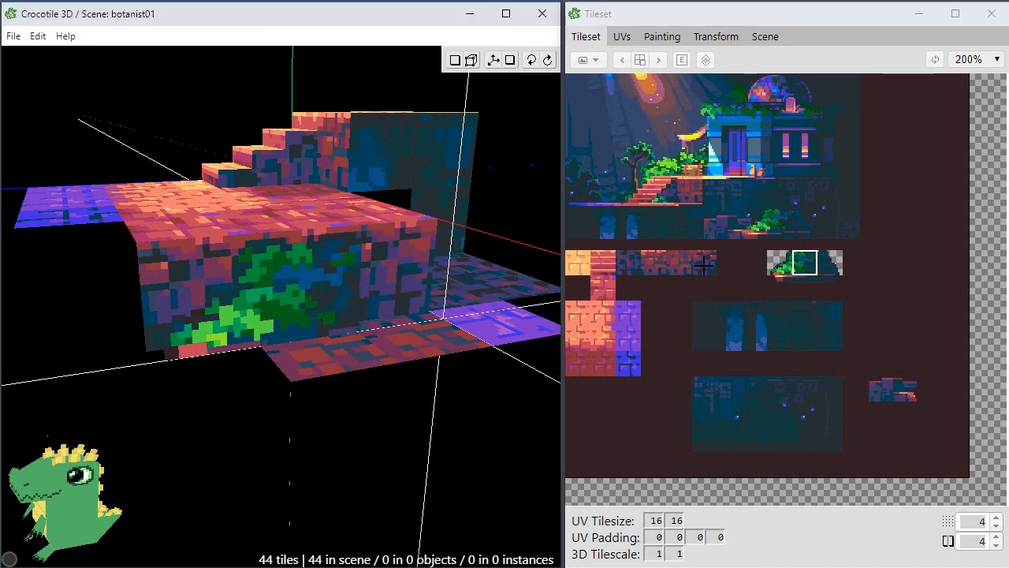
pyautogui.click(825, 266)
pyautogui.click(424, 309)
# Select the three bush tiles and move them one tile along the front wall toward the purple floor tile.
pyautogui.press('space')
pyautogui.moveTo(361, 365)
pyautogui.mouseDown()
pyautogui.moveTo(410, 410)
pyautogui.moveTo(361, 368)
pyautogui.moveTo(356, 387)
pyautogui.moveTo(324, 392)
pyautogui.moveTo(361, 374)
pyautogui.mouseUp()
pyautogui.press('space')
pyautogui.press('Tab')
pyautogui.click(277, 315)
pyautogui.keyDown('shift'); pyautogui.click(246, 318); pyautogui.keyUp('shift')
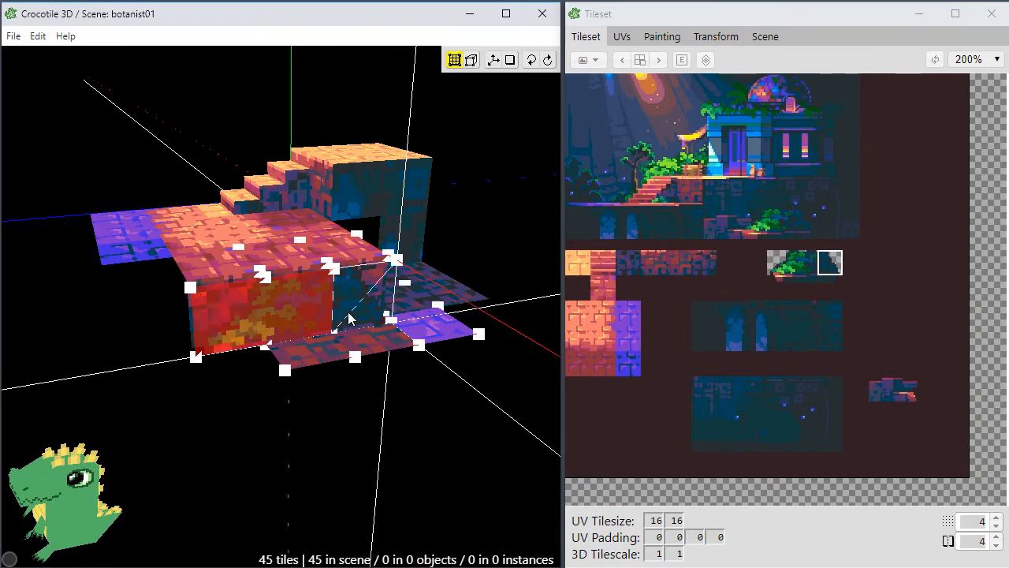
pyautogui.keyDown('shift'); pyautogui.click(366, 319); pyautogui.keyUp('shift')
pyautogui.press('d')
pyautogui.press('d')
pyautogui.press('d')
pyautogui.press('d')
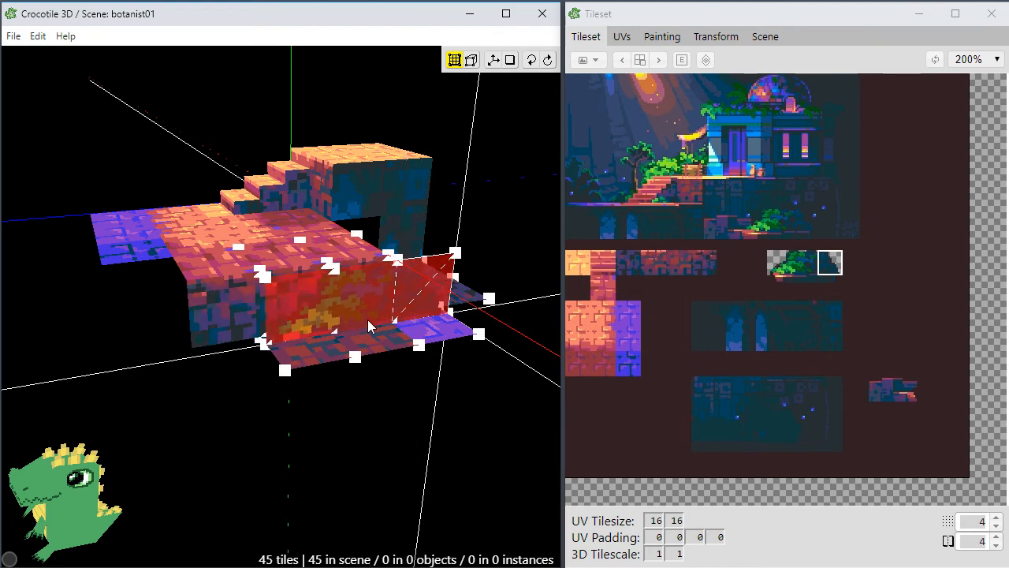
# Reselect the three bush tiles and move them two tiles further along the same line, past the platform's corner.
pyautogui.click(355, 375)
pyautogui.press('space')
pyautogui.moveTo(355, 376); pyautogui.dragTo(347, 343)
pyautogui.press('space')
pyautogui.click(364, 287)
pyautogui.keyDown('shift'); pyautogui.click(319, 290); pyautogui.keyUp('shift')
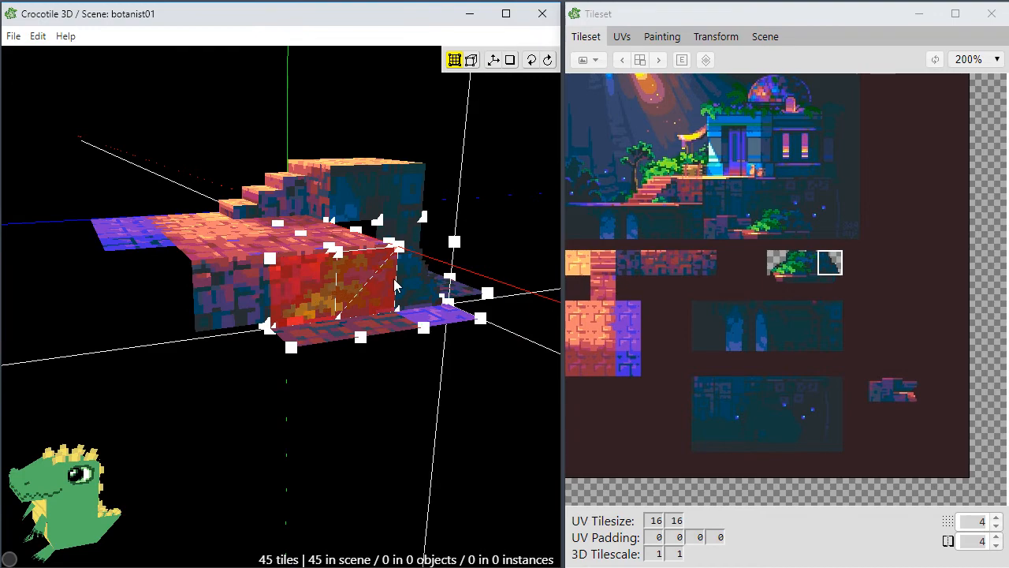
pyautogui.keyDown('shift'); pyautogui.click(420, 290); pyautogui.keyUp('shift')
pyautogui.press('d')
pyautogui.press('d')
pyautogui.press('d')
pyautogui.press('d')
pyautogui.press('d')
pyautogui.press('d')
pyautogui.press('d')
pyautogui.press('d')
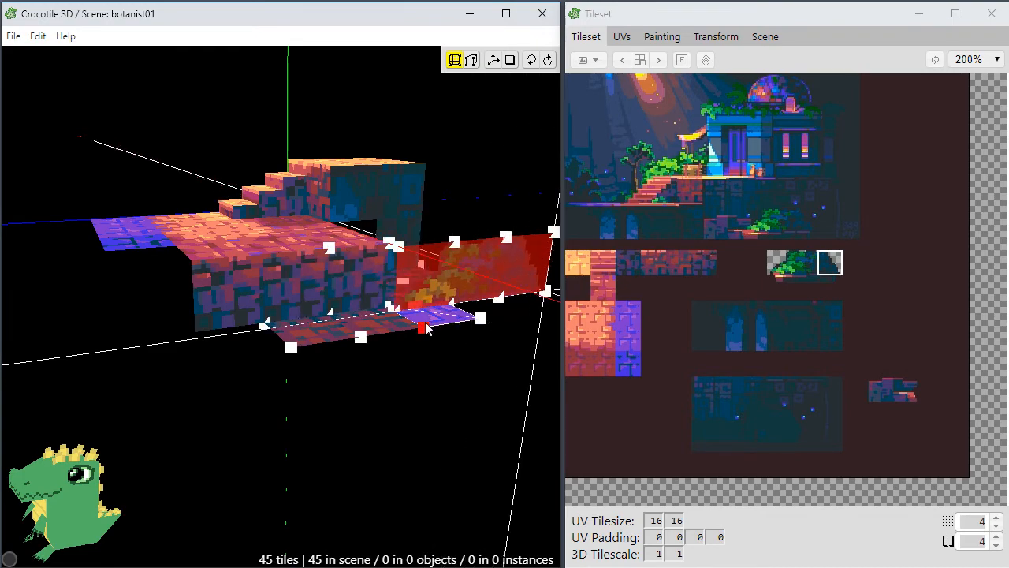
# Move the three bush tiles back behind the dark lower floor and slightly further away from the platform.
pyautogui.click(421, 359)
pyautogui.press('space')
pyautogui.moveTo(422, 359); pyautogui.dragTo(287, 359)
pyautogui.moveTo(288, 284); pyautogui.dragTo(433, 366)
pyautogui.press('space')
pyautogui.click(359, 338)
pyautogui.keyDown('shift'); pyautogui.click(445, 336); pyautogui.keyUp('shift')
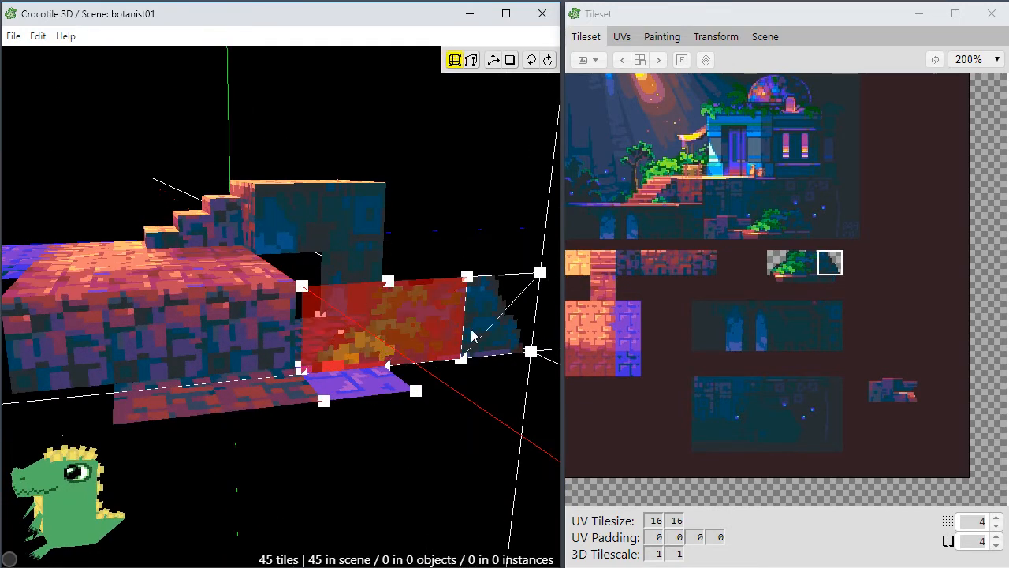
pyautogui.keyDown('shift'); pyautogui.click(471, 336); pyautogui.keyUp('shift')
pyautogui.hotkey('shift', 'w')
pyautogui.hotkey('shift', 'w')
pyautogui.hotkey('shift', 'w')
pyautogui.hotkey('shift', 'w')
pyautogui.hotkey('shift', 'w')
pyautogui.hotkey('shift', 'w')
pyautogui.press('d')
pyautogui.press('d')
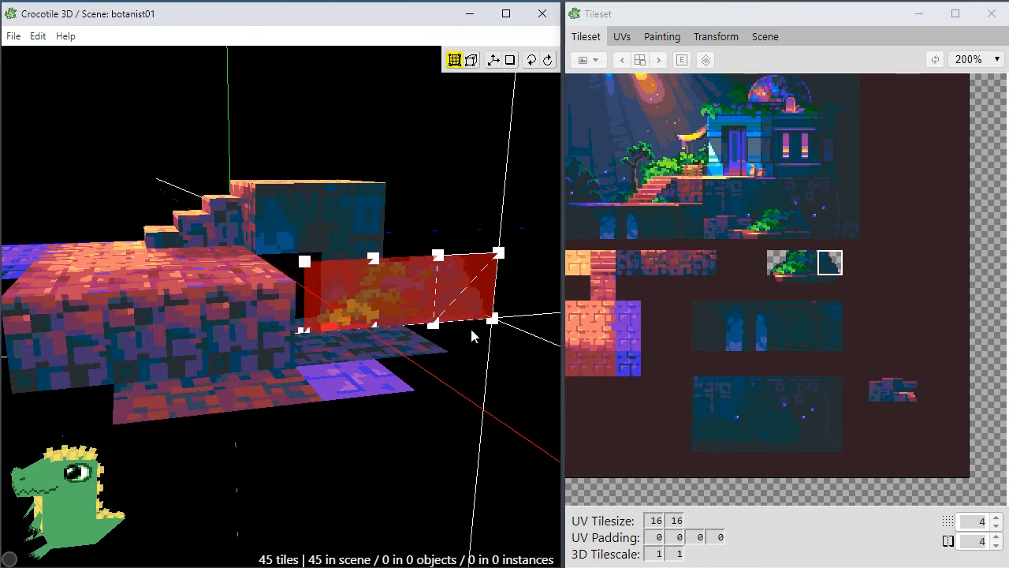
# Move the three bush tiles forward over the dark lower floor and slightly outward.
pyautogui.press('space')
pyautogui.moveTo(468, 331); pyautogui.dragTo(366, 337)
pyautogui.press('space')
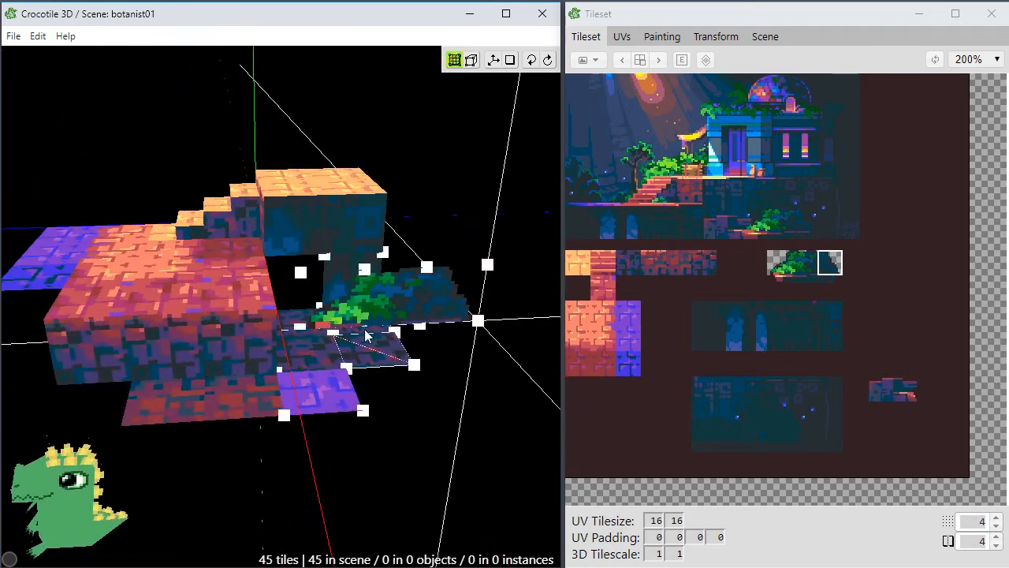
pyautogui.click(342, 305)
pyautogui.click(404, 300)
pyautogui.click(417, 302)
pyautogui.click(437, 304)
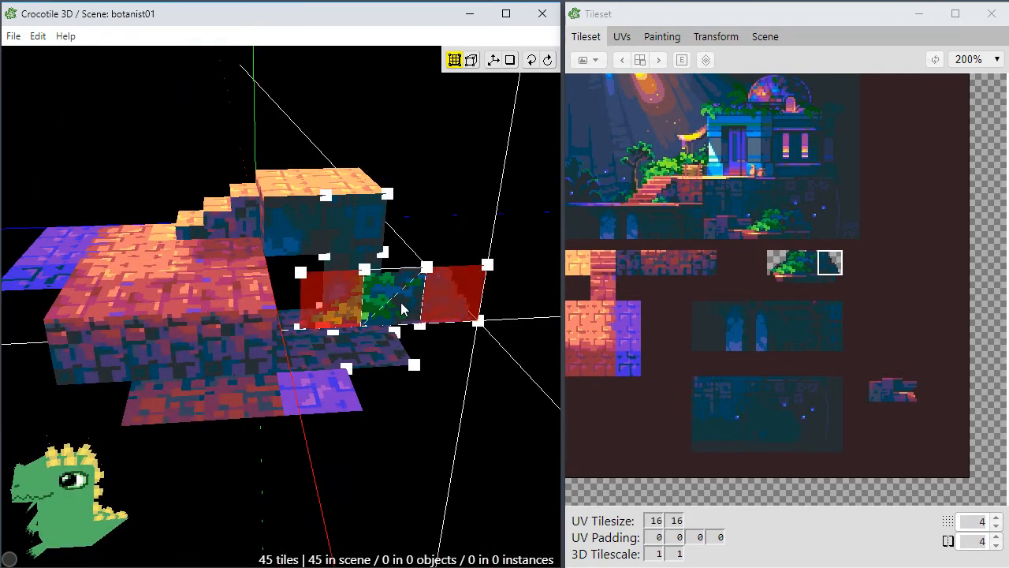
pyautogui.click(401, 304)
pyautogui.hotkey('shift', 's')
pyautogui.hotkey('shift', 's')
pyautogui.hotkey('shift', 's')
pyautogui.press('d')
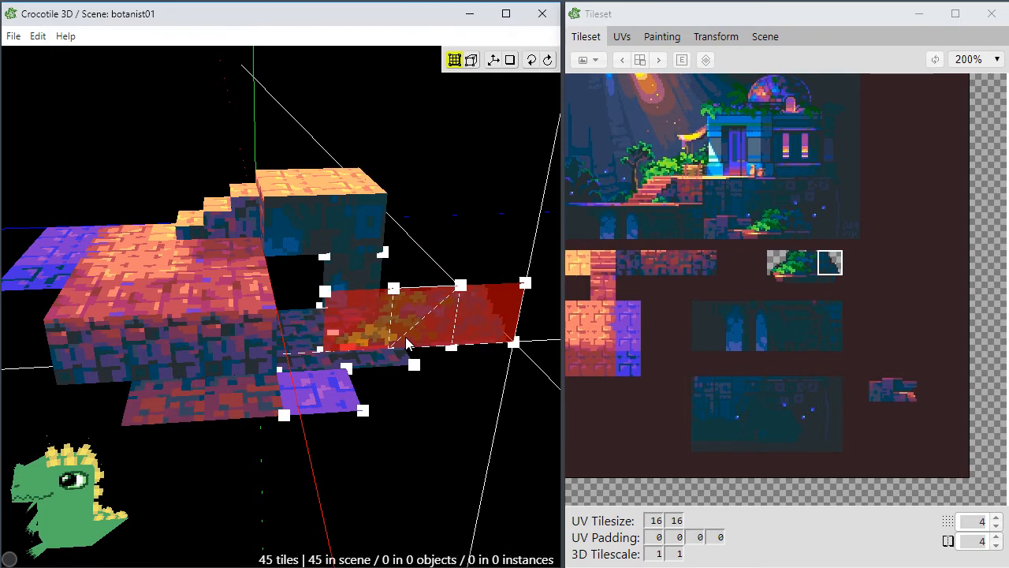
# Select all three bush tiles beside the platform and delete them from the scene.
pyautogui.press('space')
pyautogui.moveTo(405, 336); pyautogui.dragTo(379, 386)
pyautogui.scroll(3, 395, 385)
pyautogui.scroll(-3, 434, 404)
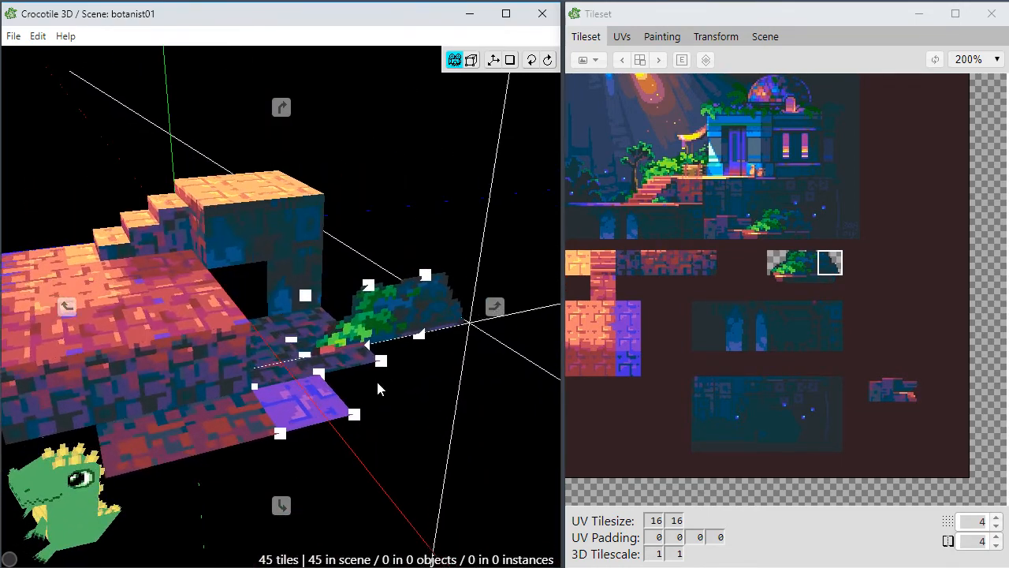
pyautogui.scroll(3, 378, 386)
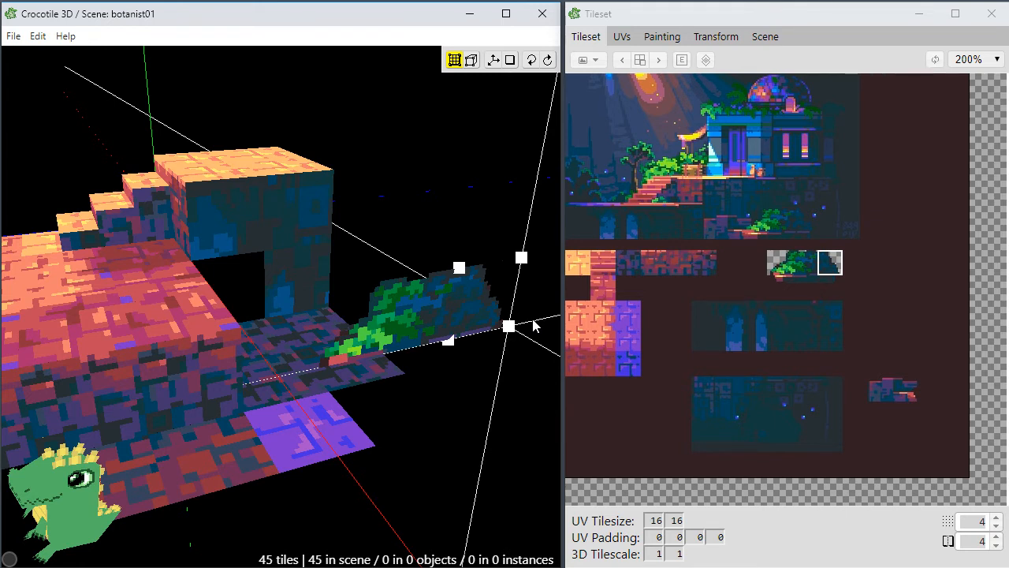
pyautogui.click(374, 336)
pyautogui.keyDown('shift'); pyautogui.click(433, 328); pyautogui.keyUp('shift')
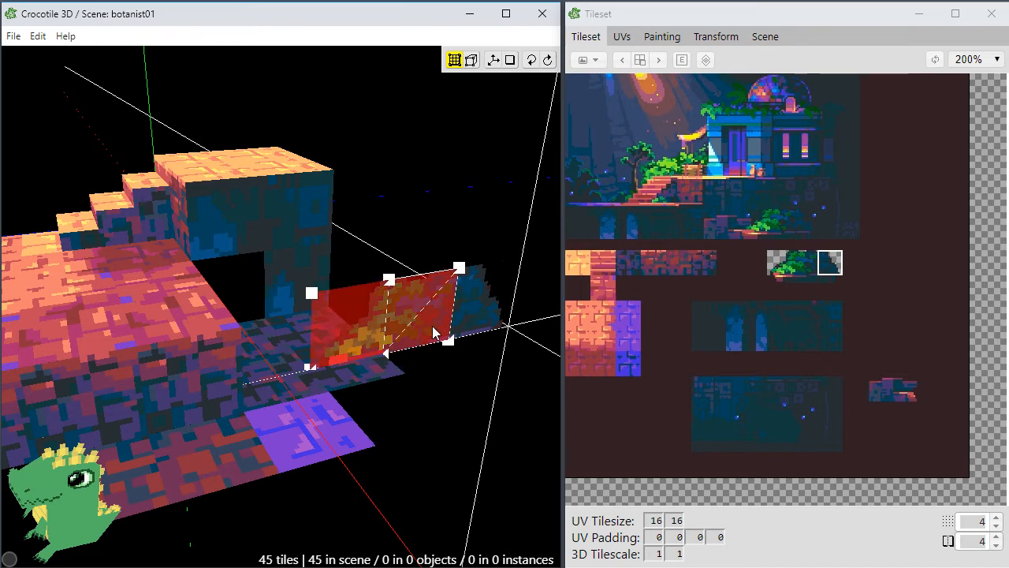
pyautogui.press('Delete')
pyautogui.click(396, 351)
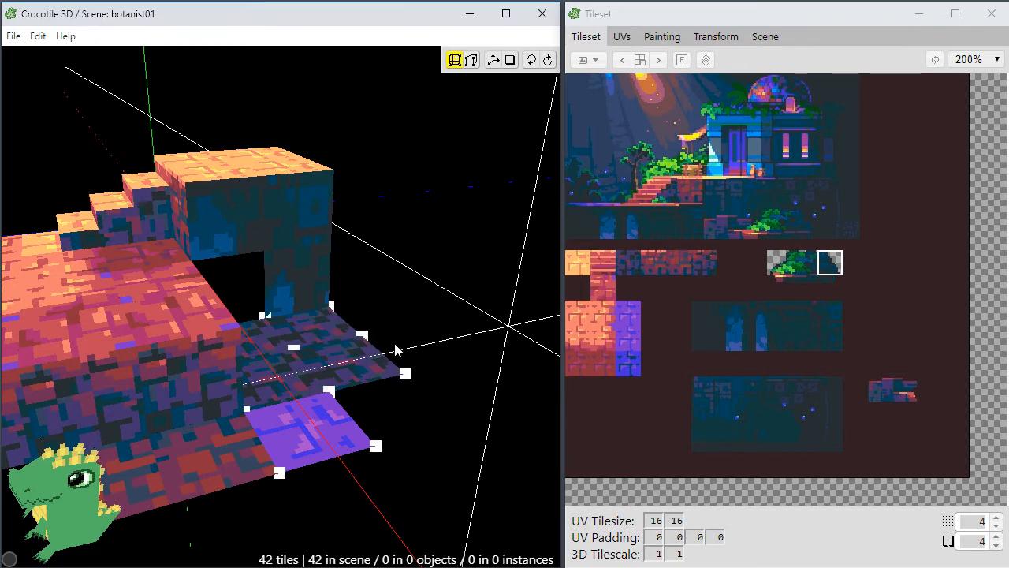
pyautogui.moveTo(394, 380); pyautogui.dragTo(354, 363, button='middle')
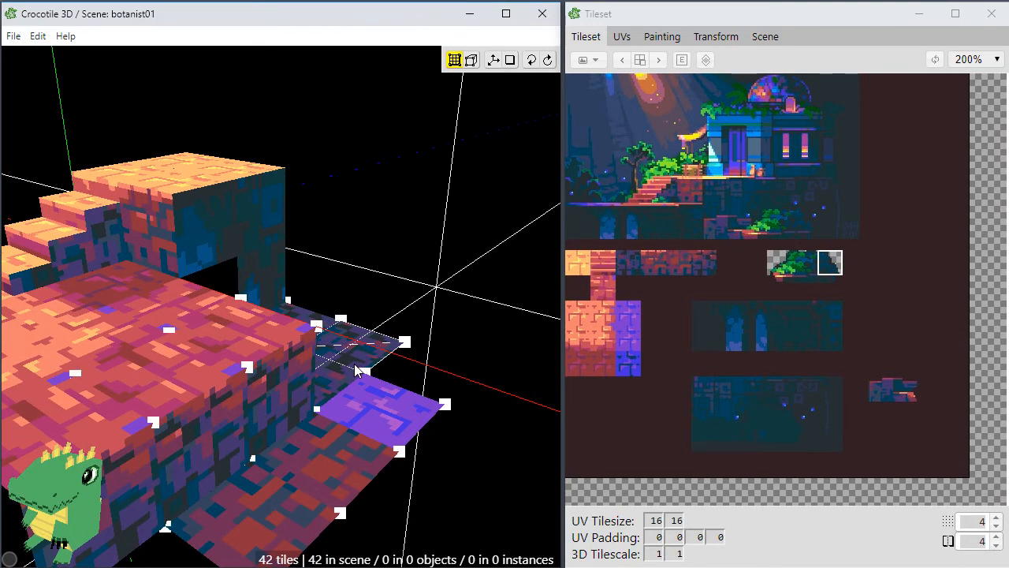
pyautogui.moveTo(331, 404); pyautogui.dragTo(432, 355, button='middle')
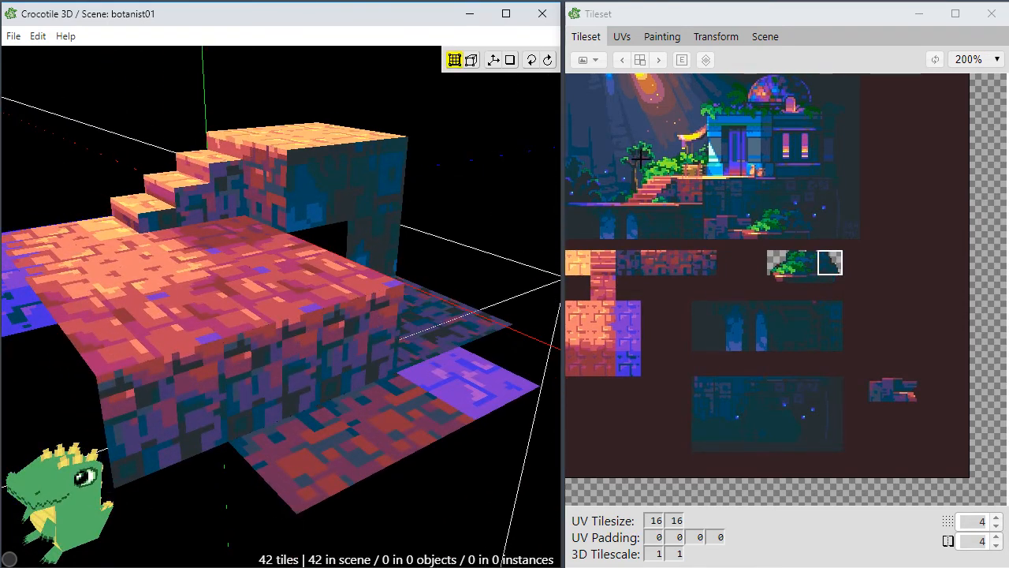
# Select the entire tileset image and open it for painting.
pyautogui.scroll(3, 622, 153)
pyautogui.moveTo(621, 153); pyautogui.dragTo(886, 366, button='middle')
pyautogui.moveTo(887, 366); pyautogui.dragTo(930, 418)
pyautogui.scroll(-3, 690, 214)
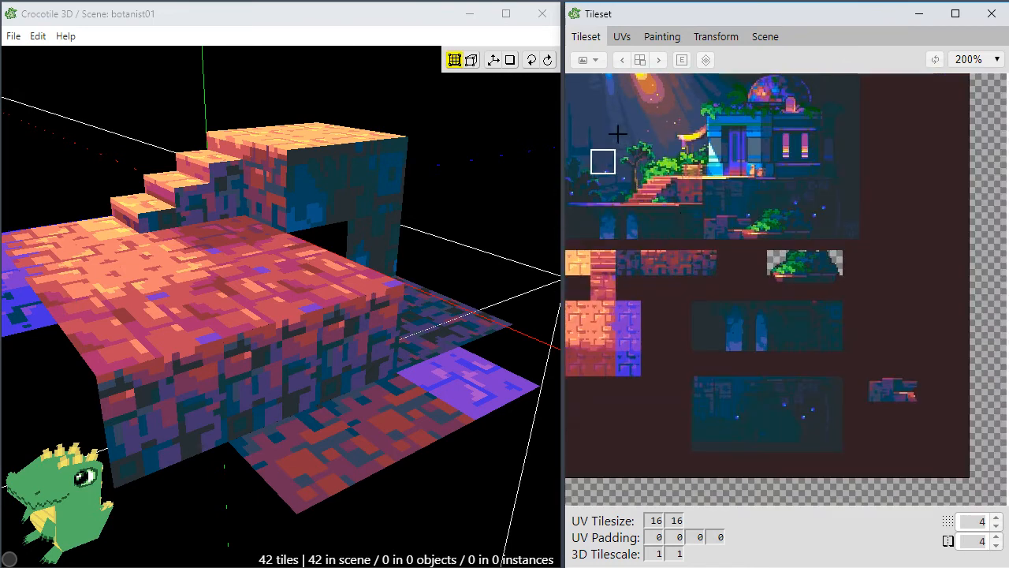
pyautogui.moveTo(571, 74); pyautogui.dragTo(957, 461)
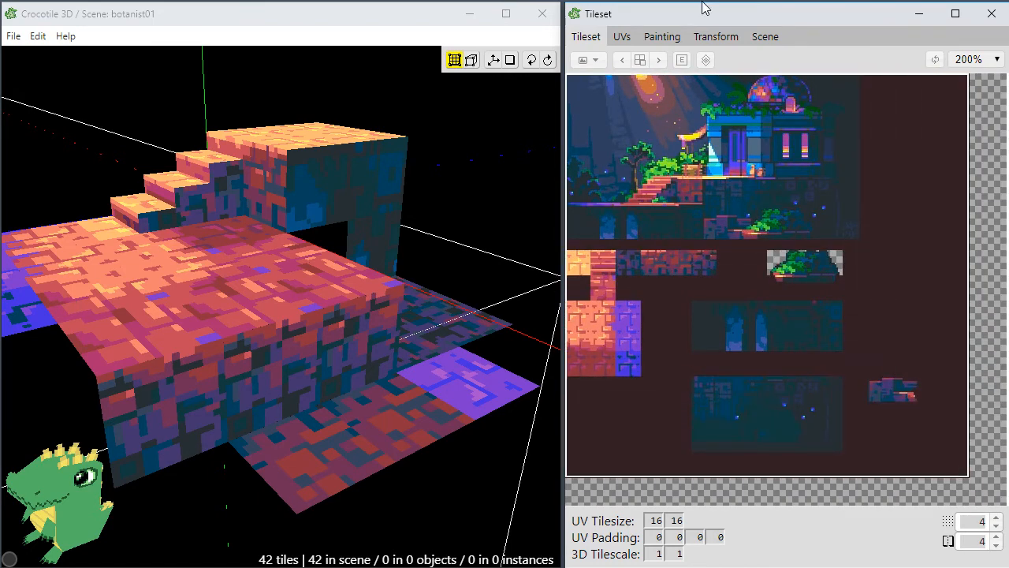
pyautogui.click(671, 37)
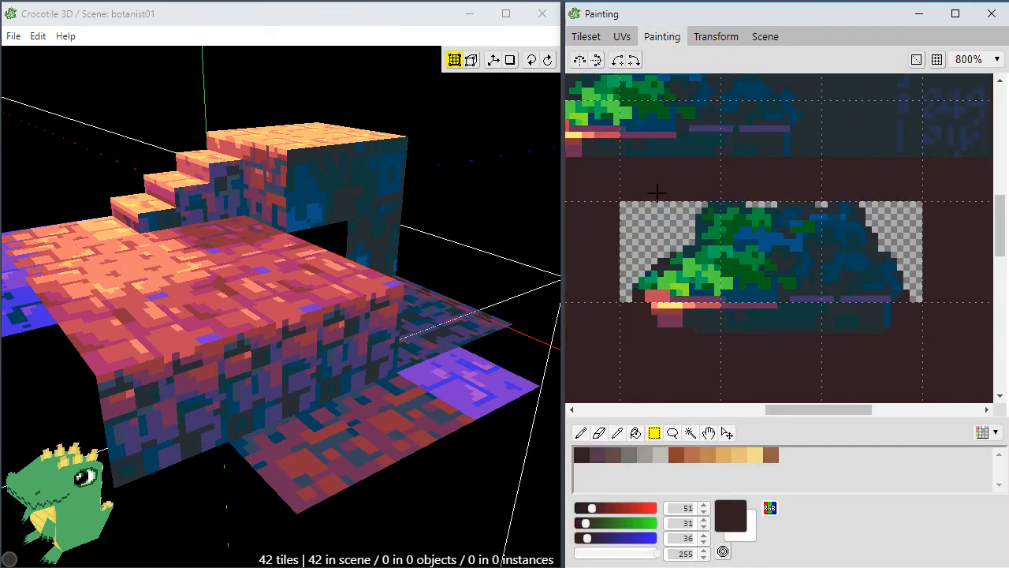
# Copy a rectangle around the small tree beside the stairs from the scene artwork into the blank area beside the bush tiles.
pyautogui.press('space')
pyautogui.moveTo(612, 156); pyautogui.dragTo(985, 464)
pyautogui.moveTo(791, 194)
pyautogui.mouseDown()
pyautogui.moveTo(874, 302)
pyautogui.moveTo(906, 384)
pyautogui.mouseUp()
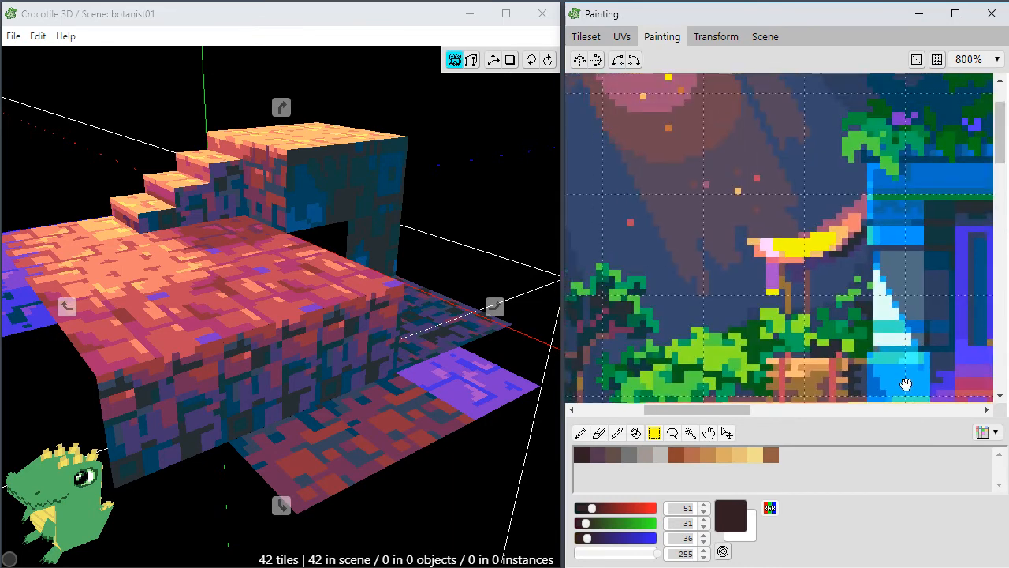
pyautogui.scroll(-1, 811, 276)
pyautogui.press('space')
pyautogui.moveTo(710, 324); pyautogui.dragTo(825, 216)
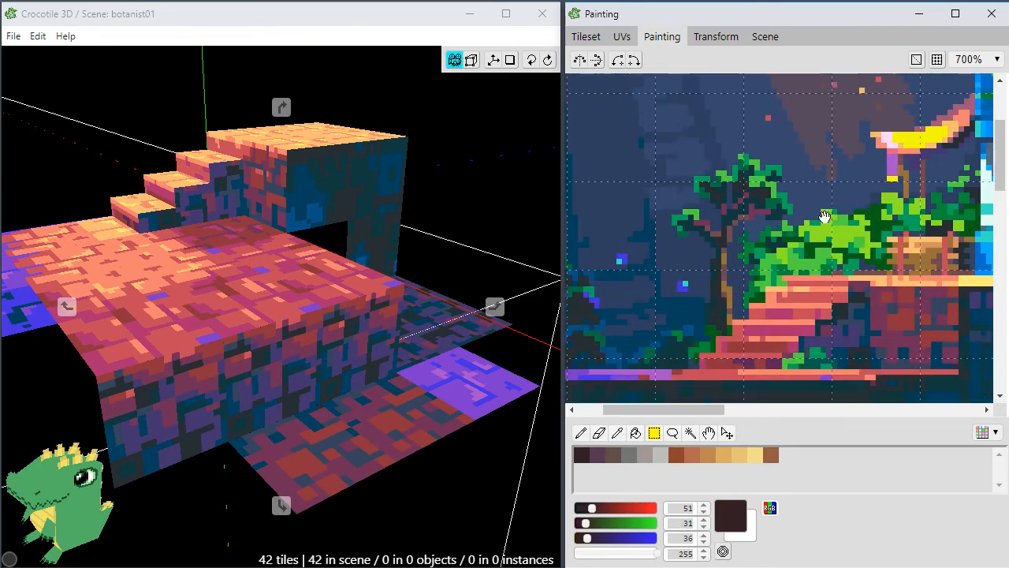
pyautogui.press('space')
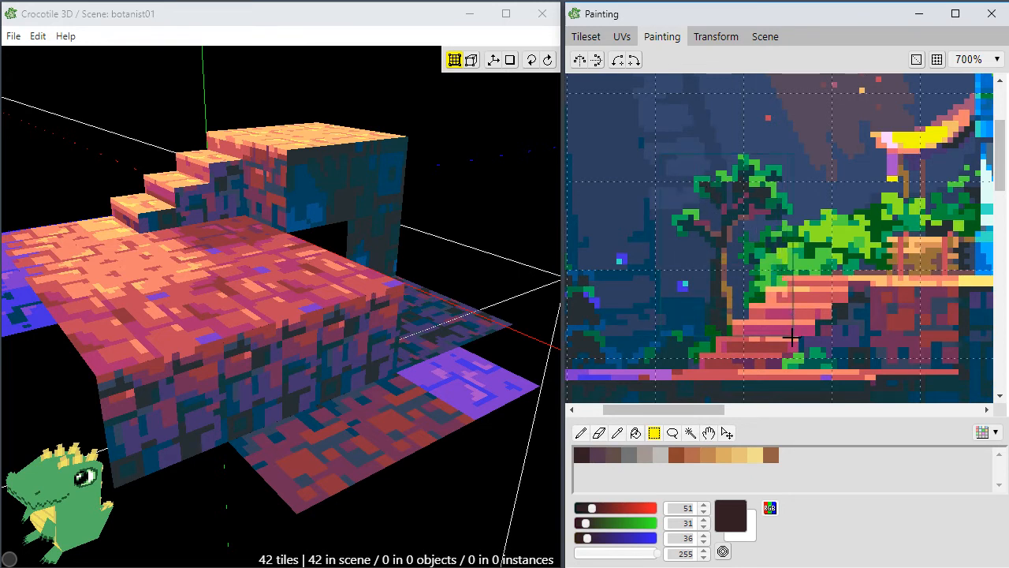
pyautogui.moveTo(792, 337); pyautogui.dragTo(798, 368)
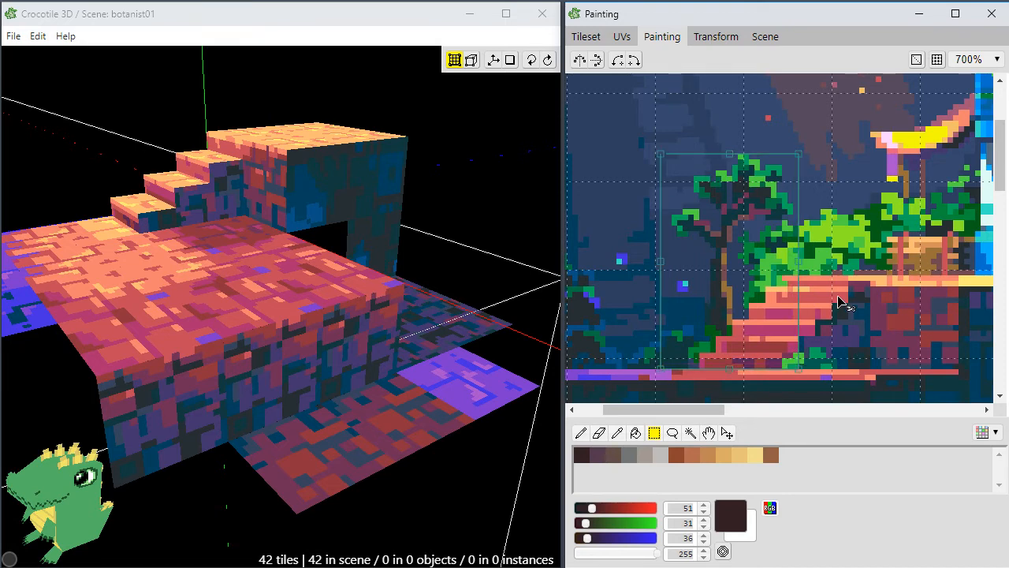
pyautogui.scroll(-6, 835, 292)
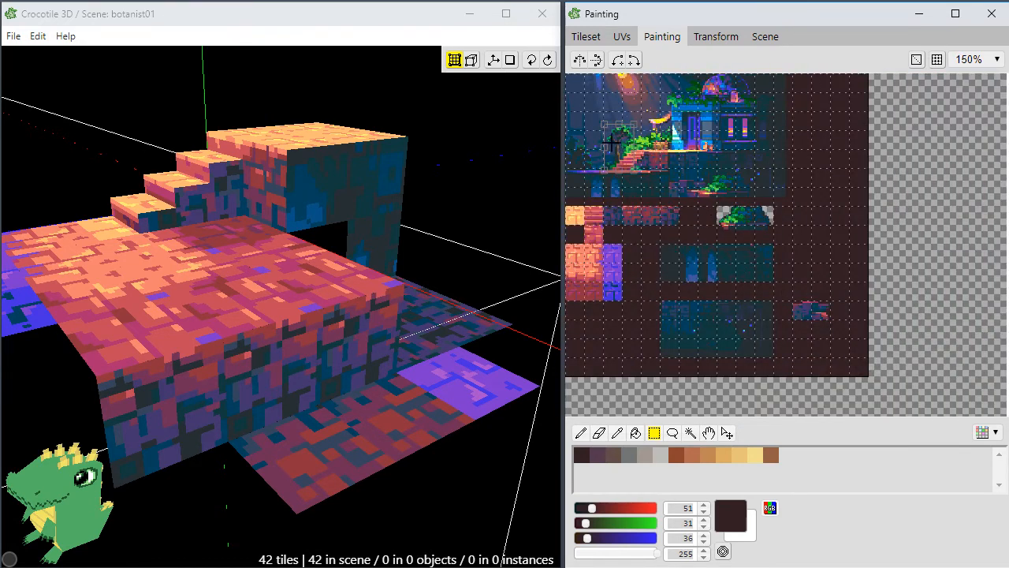
pyautogui.moveTo(621, 142); pyautogui.dragTo(803, 194)
pyautogui.scroll(5, 802, 238)
pyautogui.press('space')
pyautogui.moveTo(918, 179); pyautogui.dragTo(700, 293)
pyautogui.moveTo(765, 239); pyautogui.dragTo(740, 280)
pyautogui.click(772, 279)
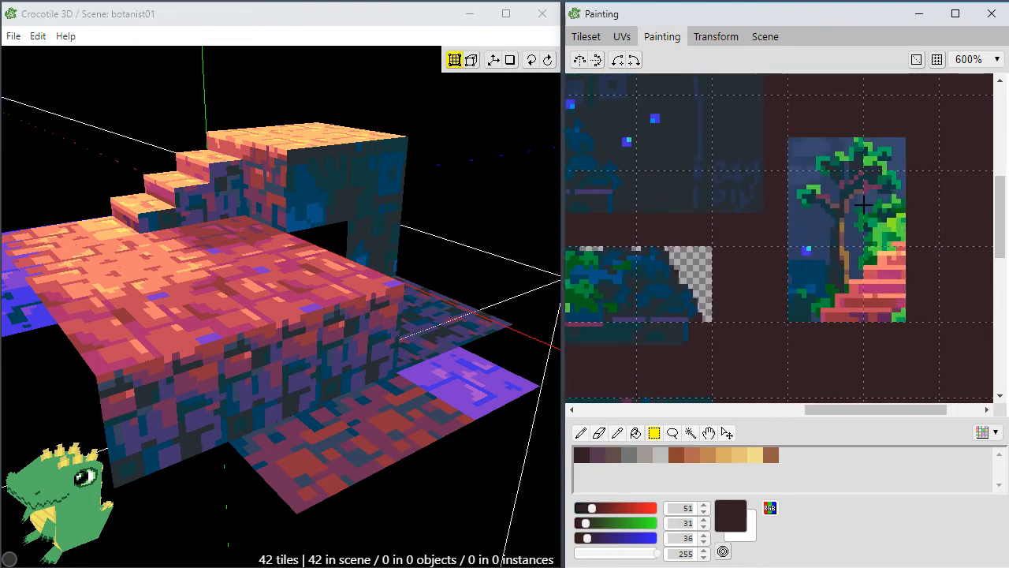
# Move the strip of foliage and stairs out of the tree copy into the blank area beside it.
pyautogui.moveTo(862, 199); pyautogui.dragTo(907, 321)
pyautogui.moveTo(876, 248); pyautogui.dragTo(952, 296)
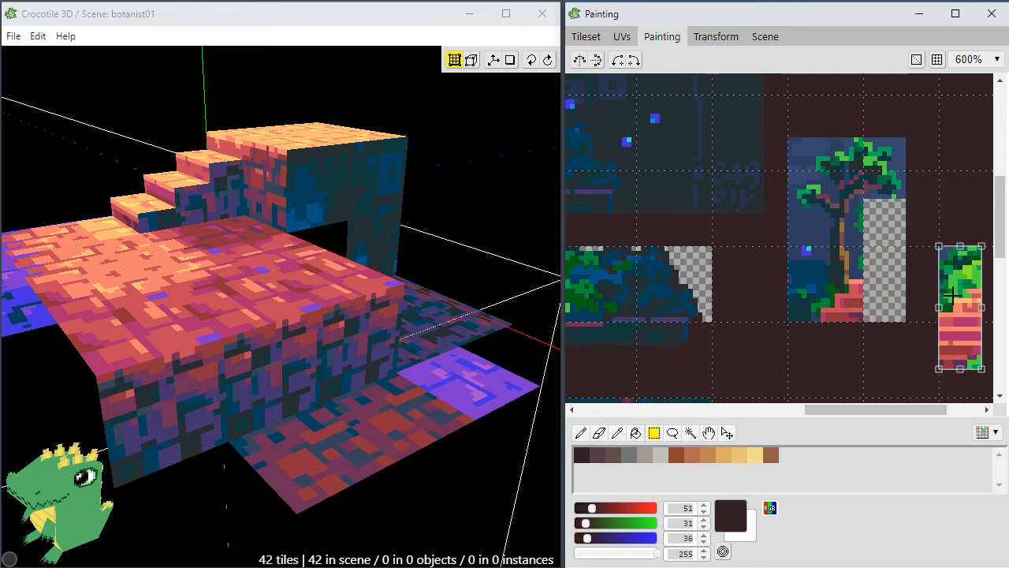
pyautogui.click(916, 300)
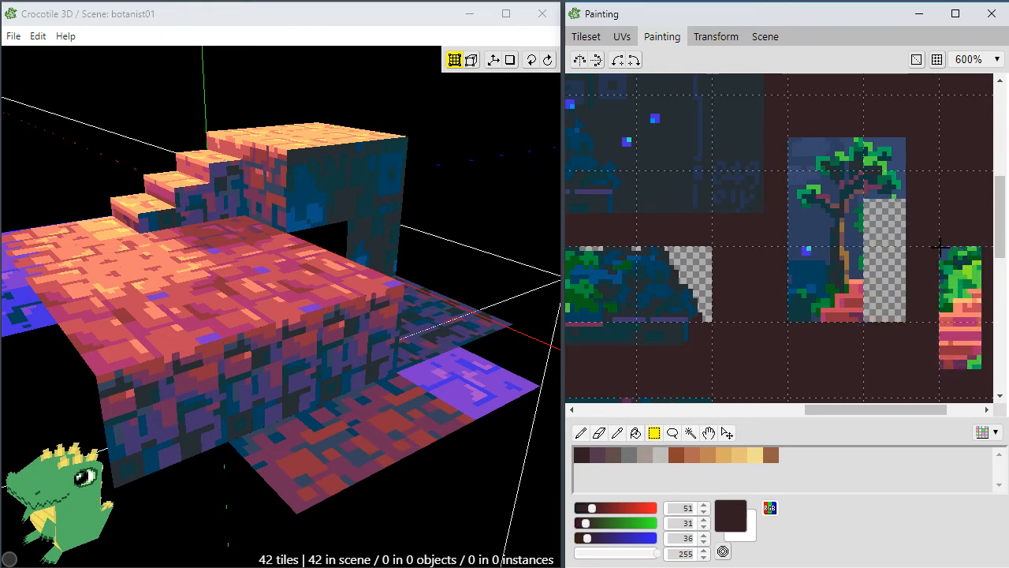
# Select a grid-aligned area two tiles wide and three tiles high around the tree copy.
pyautogui.moveTo(845, 282); pyautogui.dragTo(873, 323)
pyautogui.click(893, 249)
pyautogui.moveTo(789, 93); pyautogui.dragTo(939, 322)
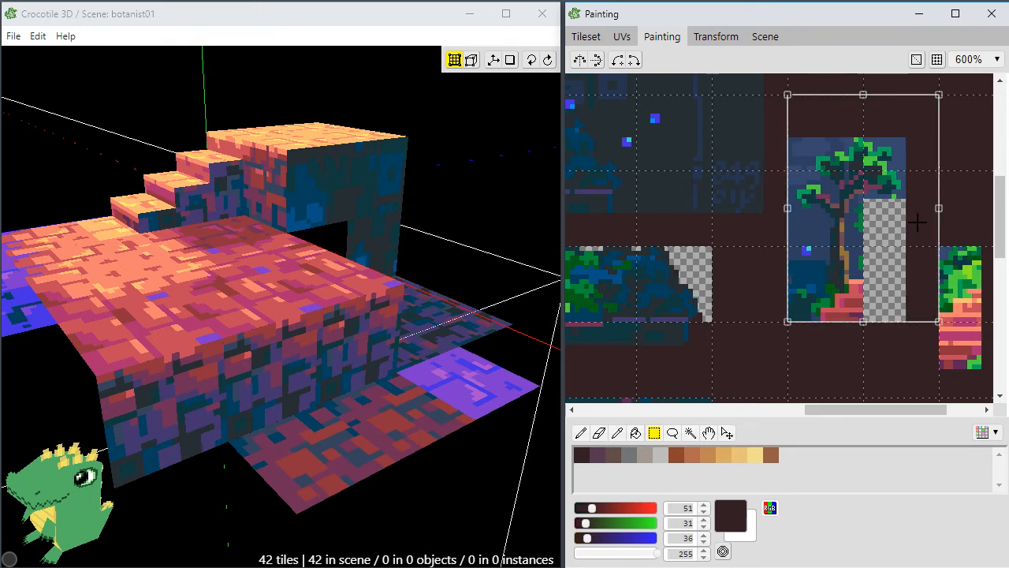
# Paint over the stair and leaf pixels around the trunk with sampled dark trunk, leaf green and background blue colours.
pyautogui.click(581, 433)
pyautogui.rightClick(838, 277)
pyautogui.moveTo(835, 298); pyautogui.dragTo(840, 311)
pyautogui.rightClick(825, 308)
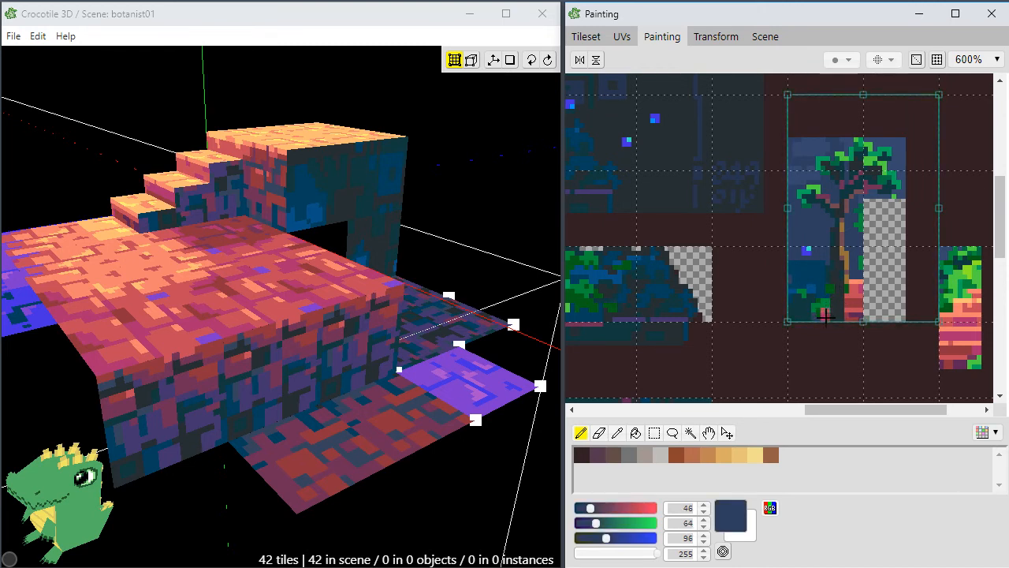
pyautogui.rightClick(834, 272)
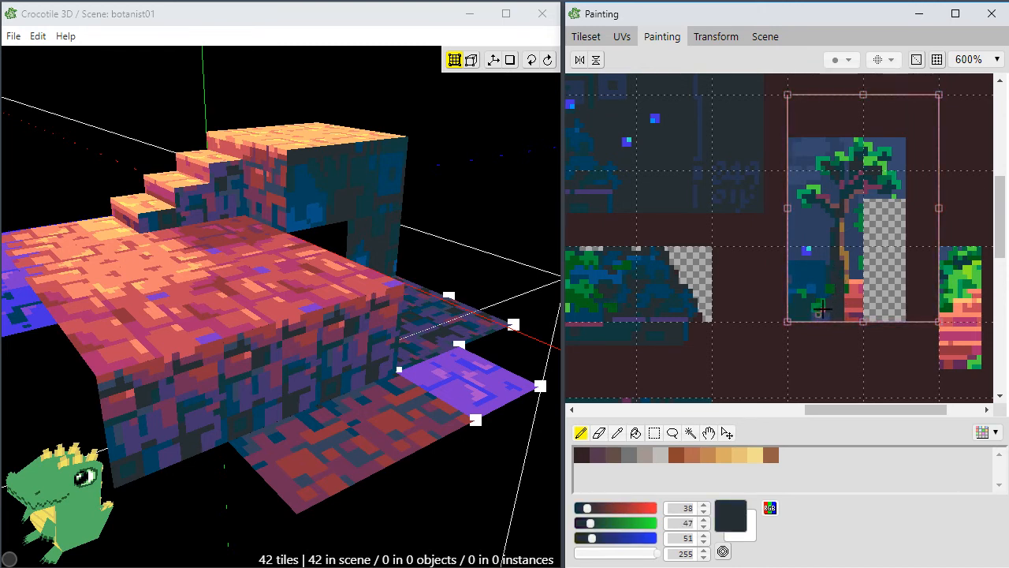
pyautogui.rightClick(822, 305)
pyautogui.click(843, 311)
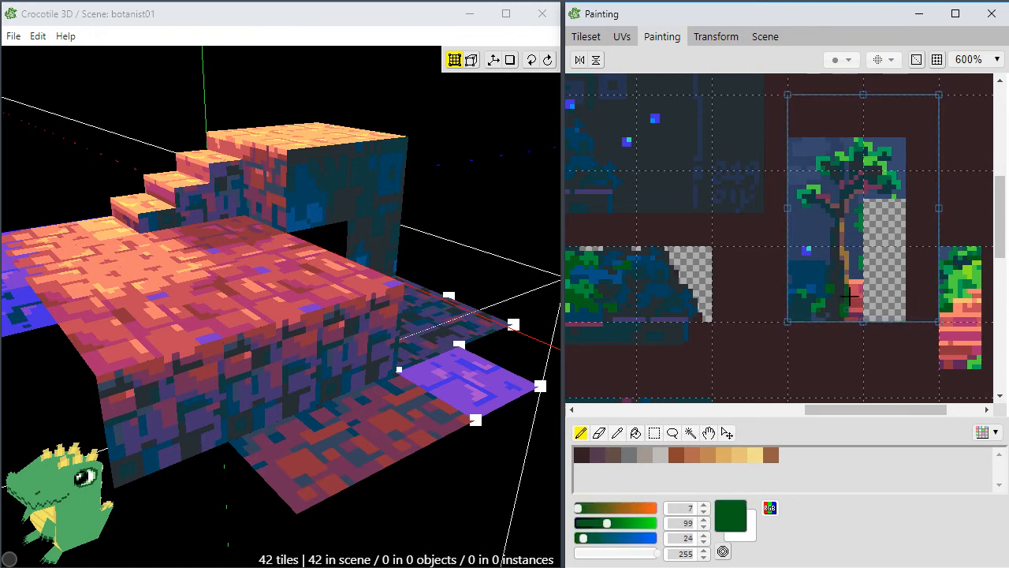
pyautogui.rightClick(841, 302)
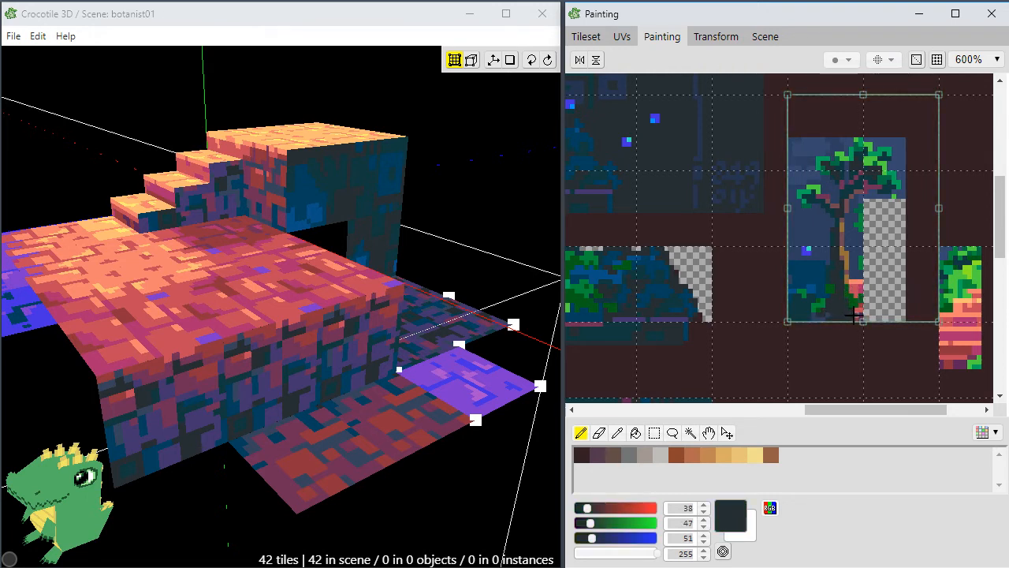
pyautogui.rightClick(859, 293)
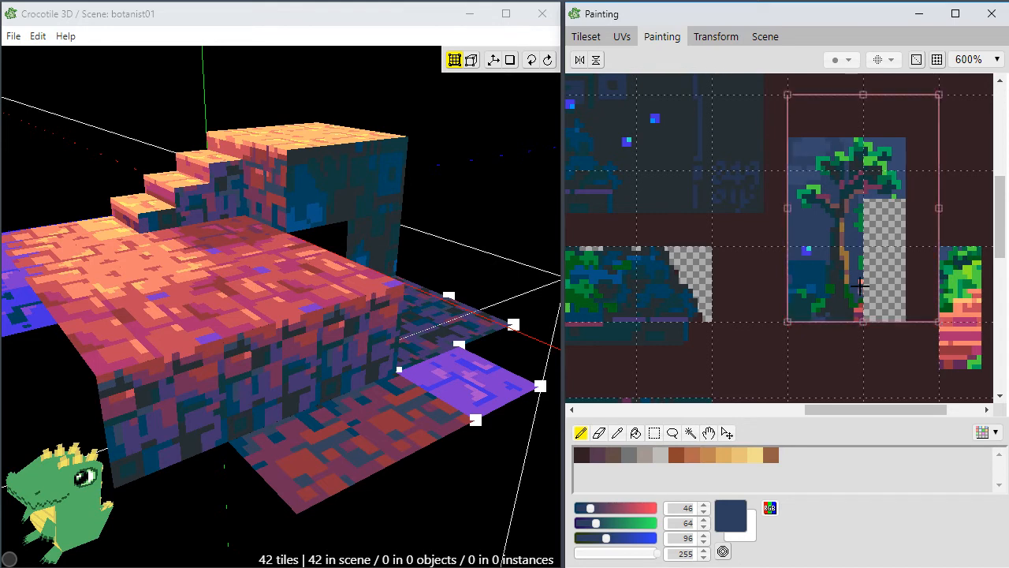
pyautogui.moveTo(862, 315); pyautogui.dragTo(861, 237)
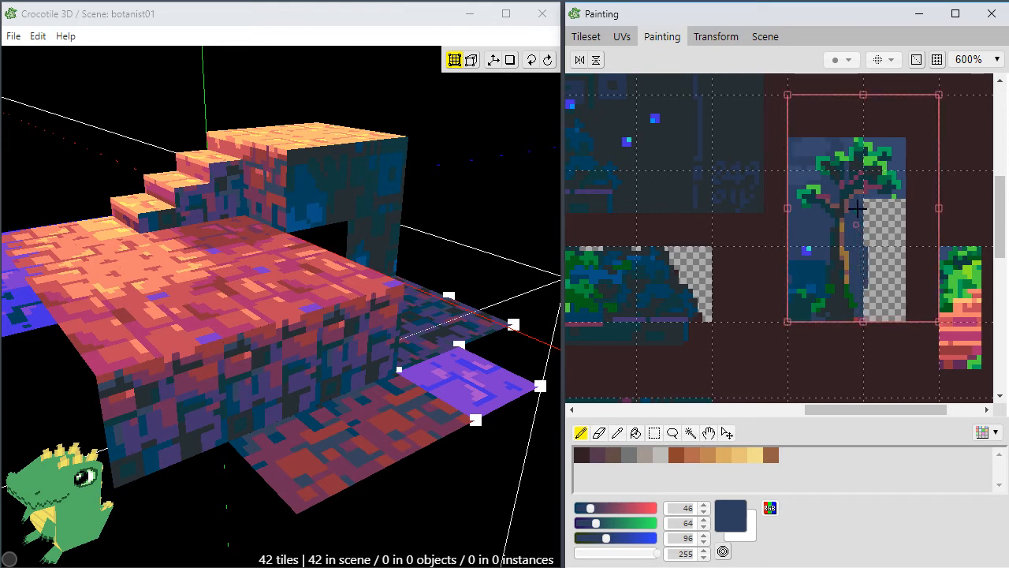
# Repair the canopy's clipped lower edge in green and fill the blank area around the tree with the background blue.
pyautogui.keyDown('alt'); pyautogui.click(895, 196); pyautogui.keyUp('alt')
pyautogui.keyDown('alt'); pyautogui.click(888, 175); pyautogui.keyUp('alt')
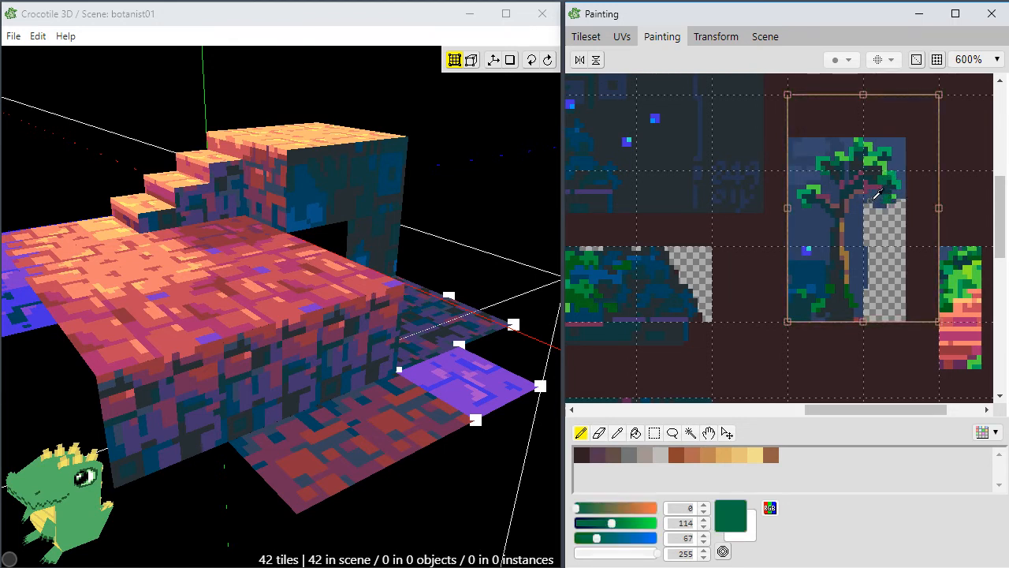
pyautogui.keyDown('alt'); pyautogui.click(877, 197); pyautogui.keyUp('alt')
pyautogui.click(883, 247)
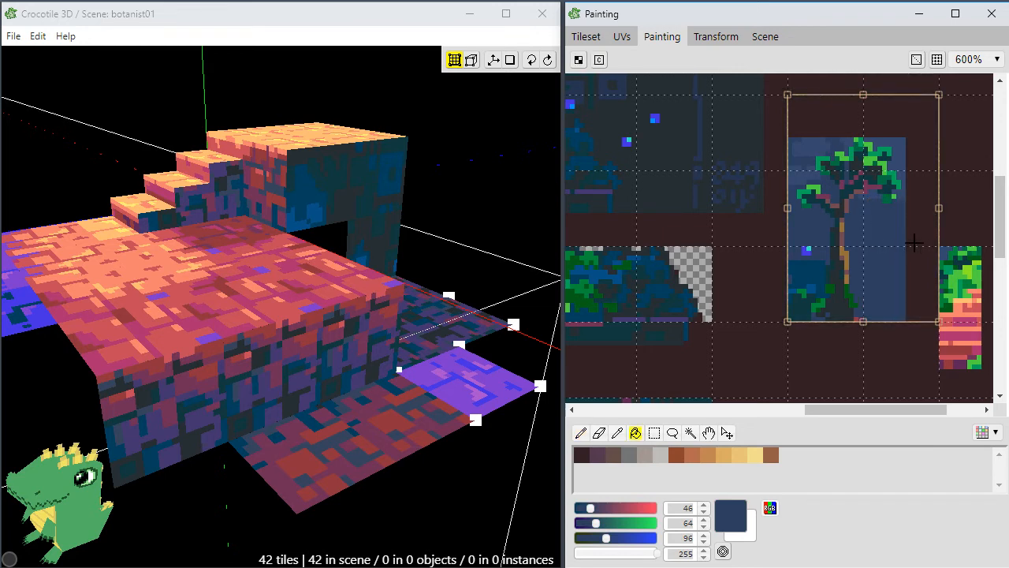
pyautogui.press('b')
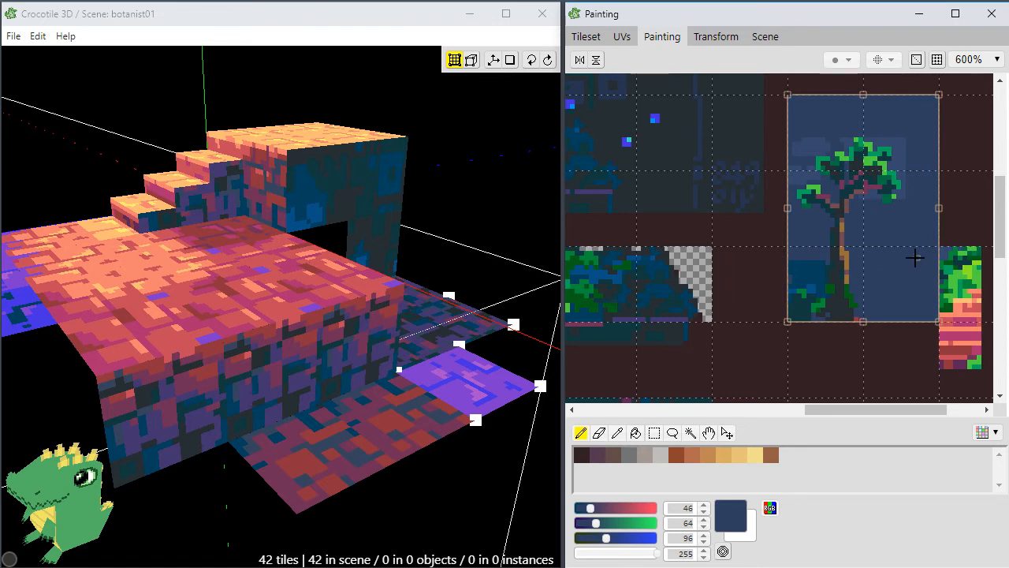
# Clear the bush remnants and lighter blue patches around the tree with background blue, touching up the base in dark green.
pyautogui.press('g')
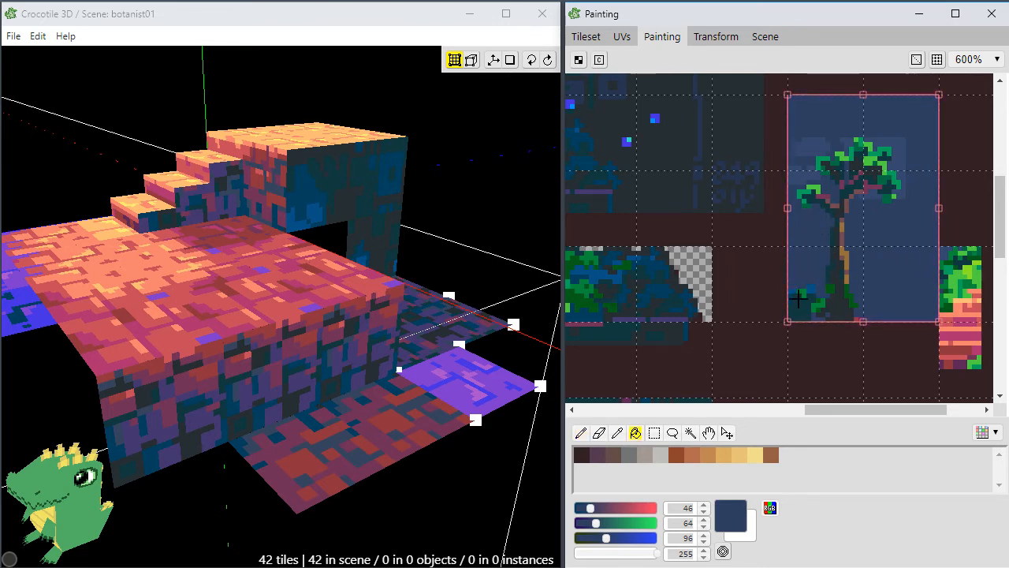
pyautogui.press('b')
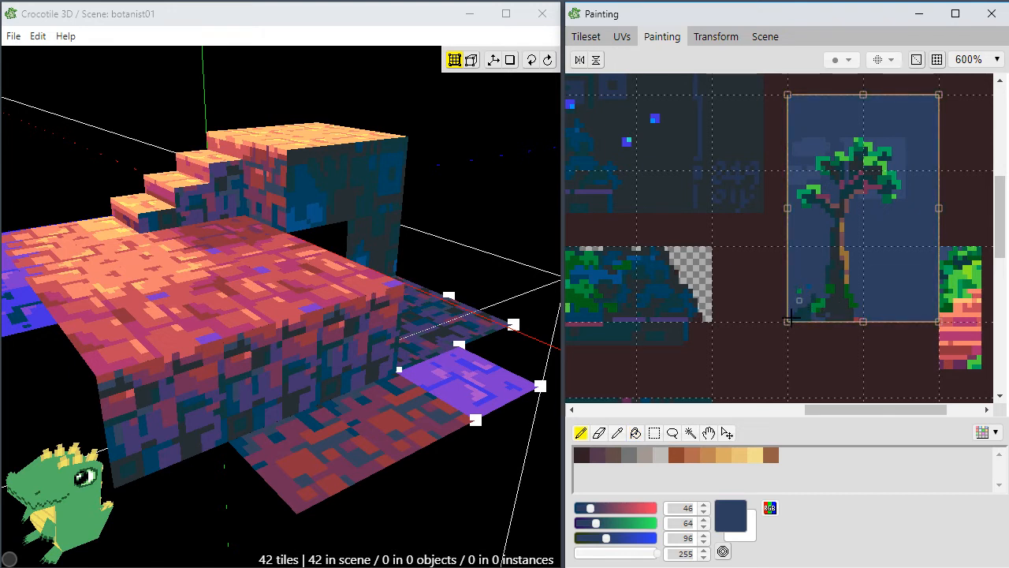
pyautogui.click(800, 291)
pyautogui.rightClick(831, 288)
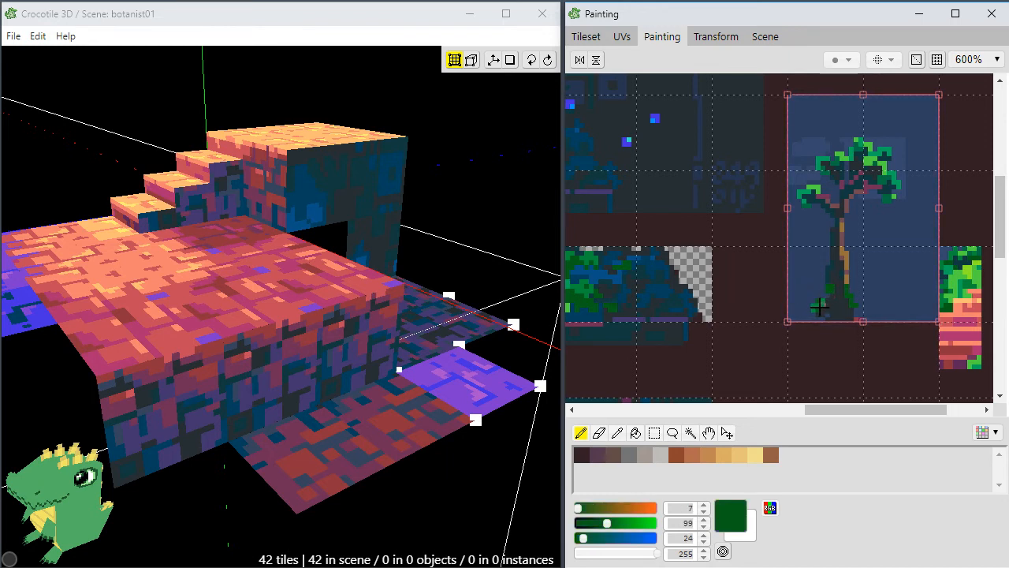
pyautogui.click(820, 306)
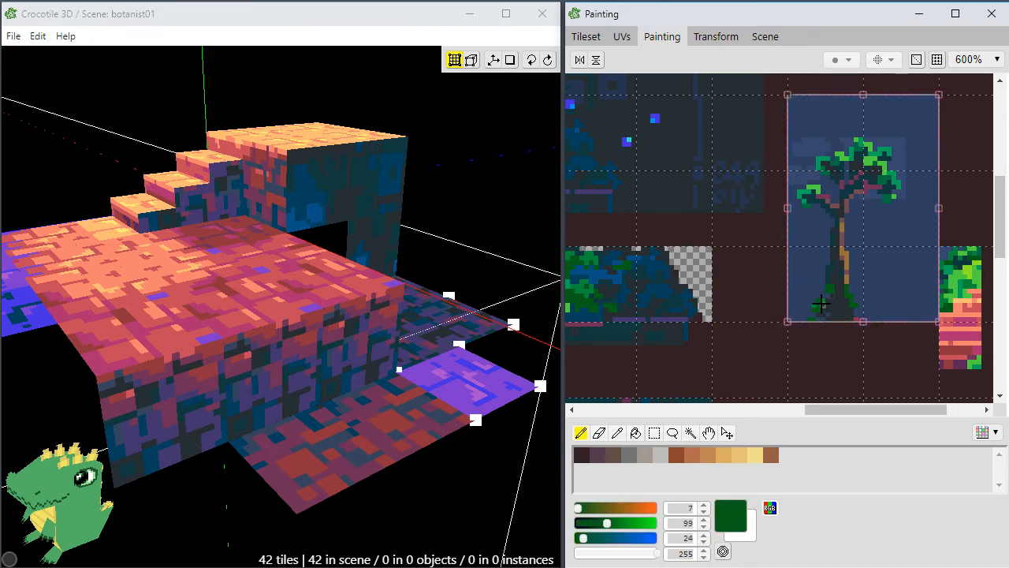
pyautogui.rightClick(888, 229)
pyautogui.press('g')
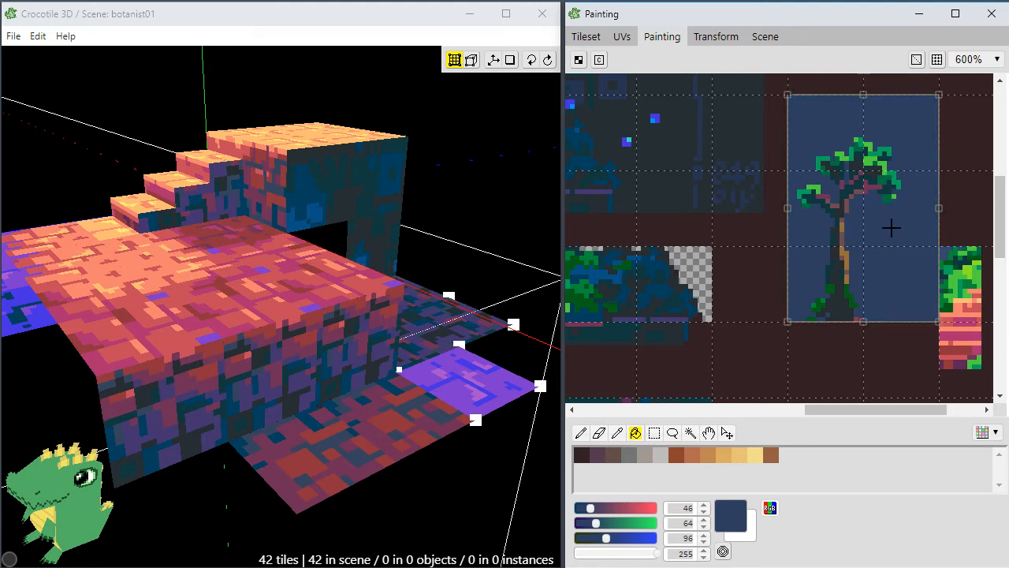
# Widen the bottom of the trunk with the dark trunk colour sampled from the tree.
pyautogui.press('b')
pyautogui.rightClick(825, 315)
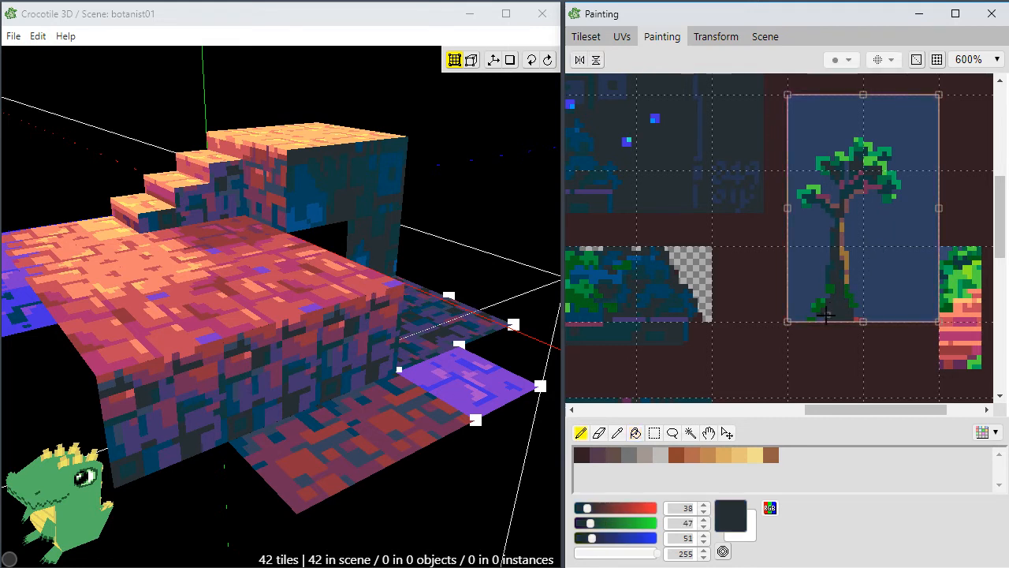
pyautogui.moveTo(825, 316); pyautogui.dragTo(818, 316)
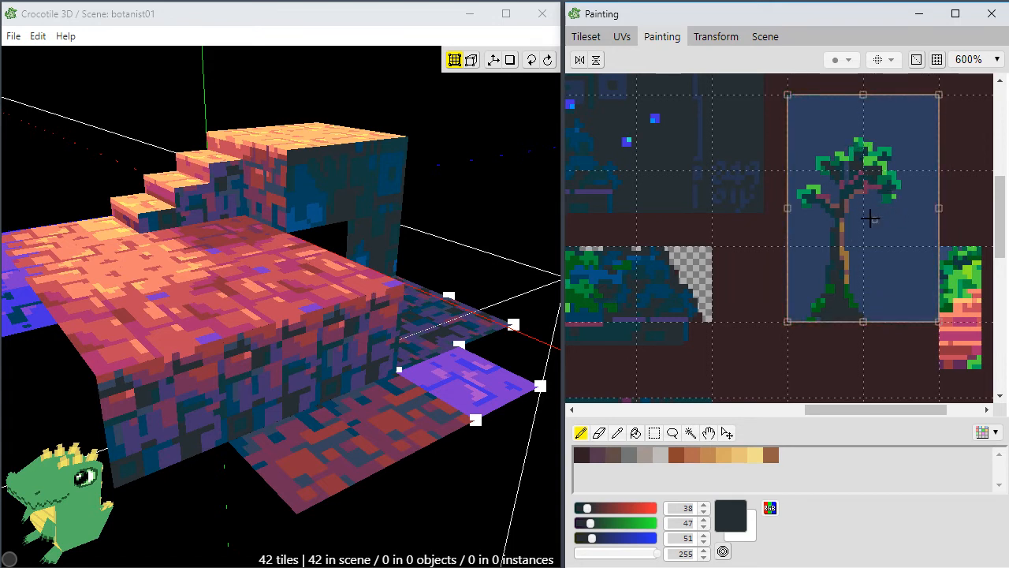
# Select the uniform blue background around the tree with the magic wand and delete it.
pyautogui.press('w')
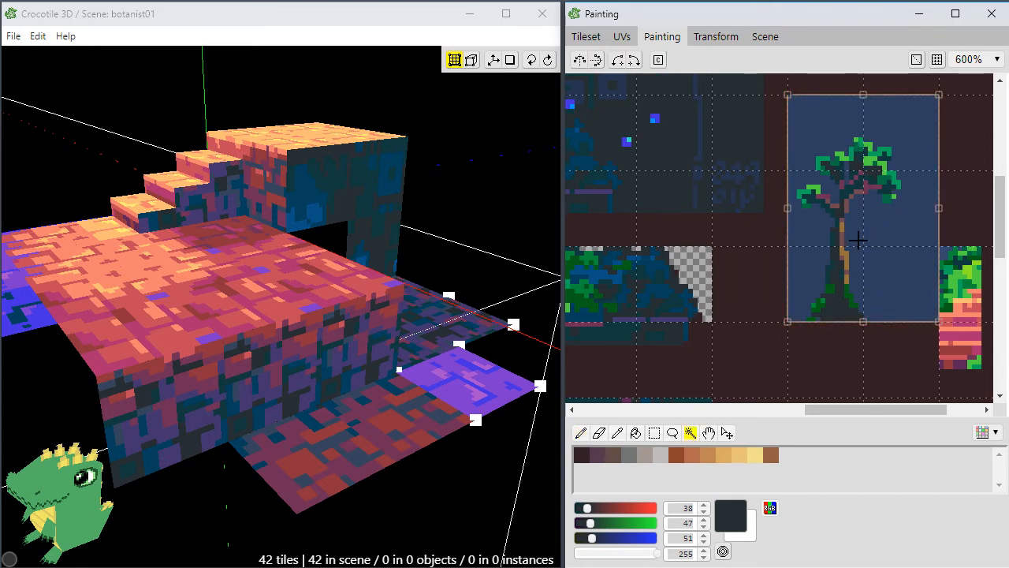
pyautogui.click(805, 236)
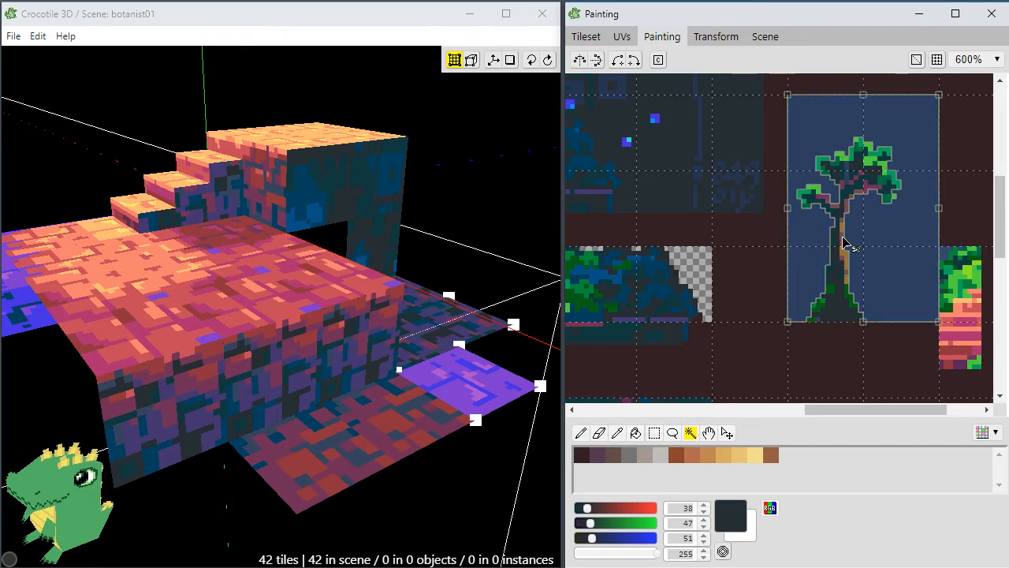
pyautogui.moveTo(811, 244); pyautogui.dragTo(735, 301)
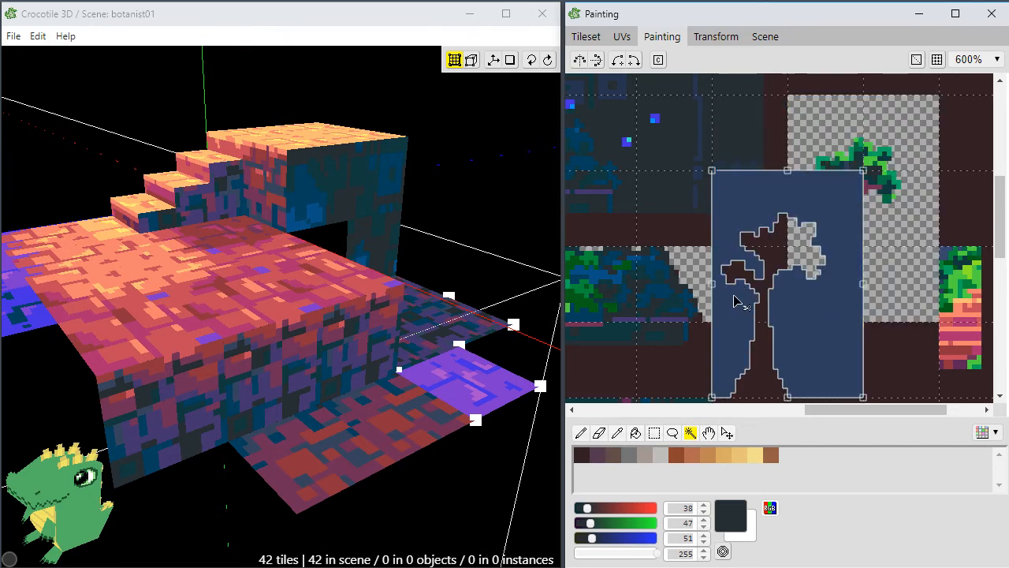
pyautogui.press('Delete')
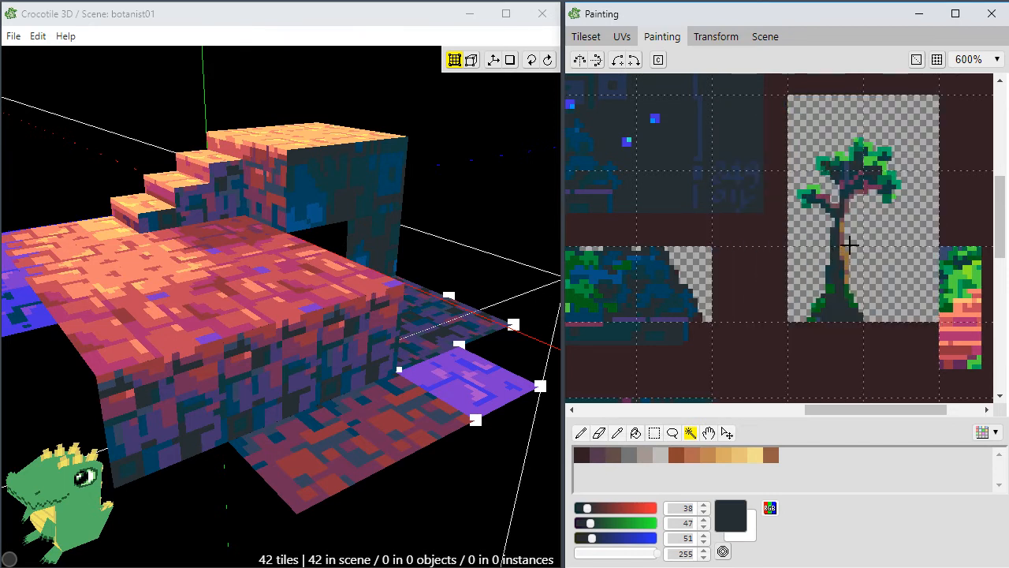
# Erase the leftover blue pixels in the canopy and shift the tree sideways to the centre of its transparent area.
pyautogui.press('m')
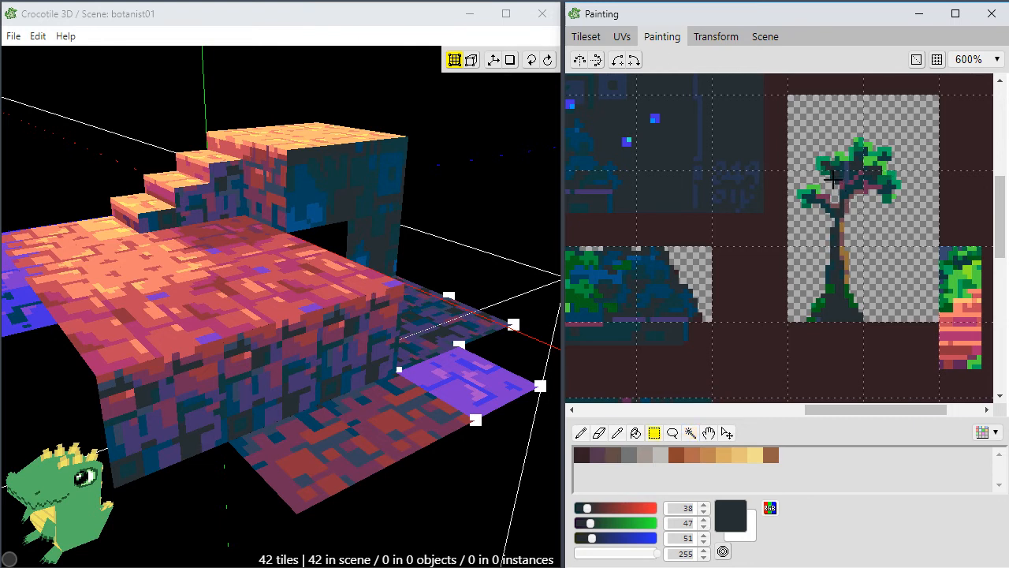
pyautogui.press('e')
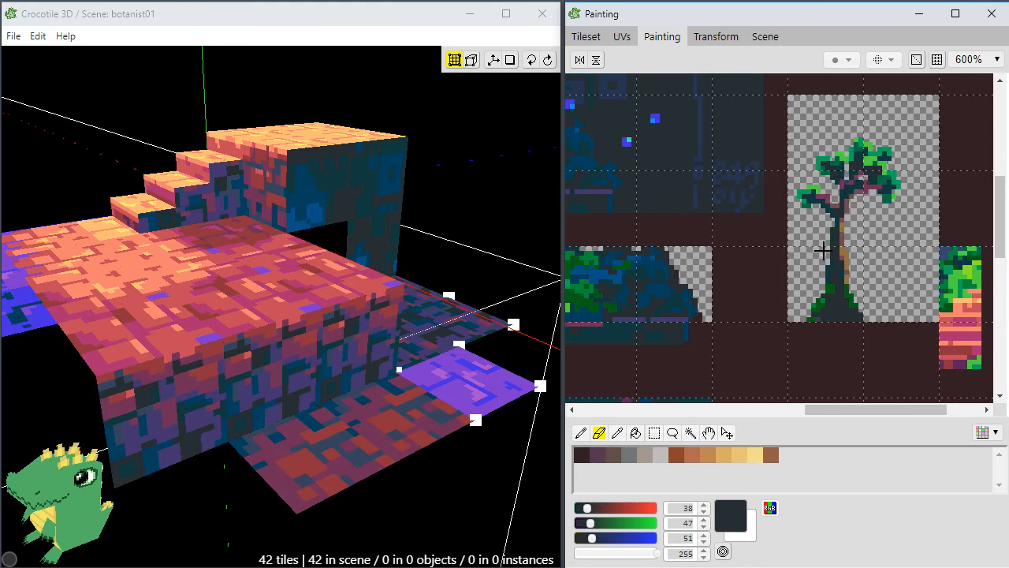
pyautogui.press('m')
pyautogui.moveTo(797, 138); pyautogui.dragTo(903, 324)
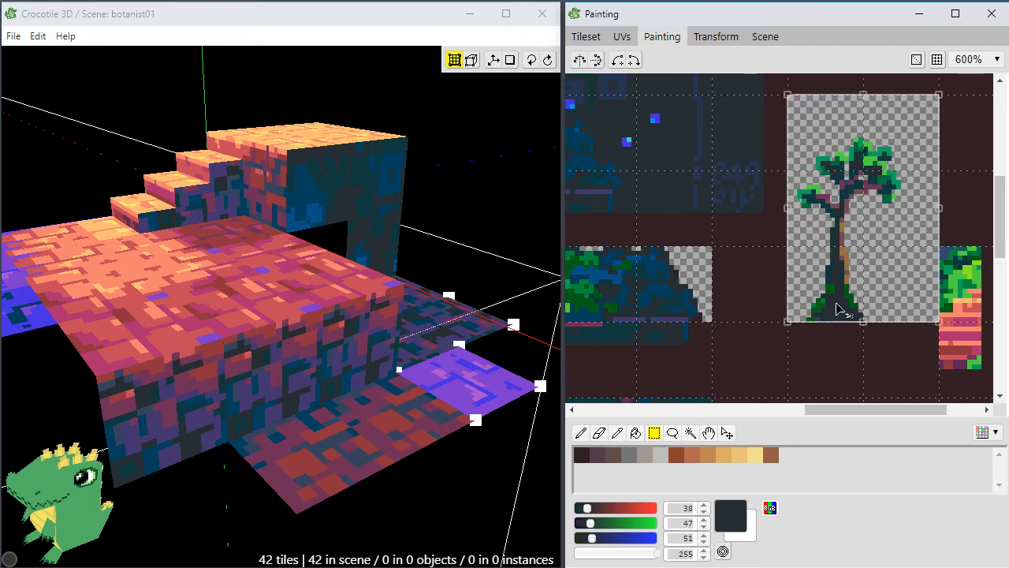
pyautogui.moveTo(837, 306)
pyautogui.mouseDown()
pyautogui.moveTo(847, 291)
pyautogui.moveTo(838, 282)
pyautogui.moveTo(864, 295)
pyautogui.mouseUp()
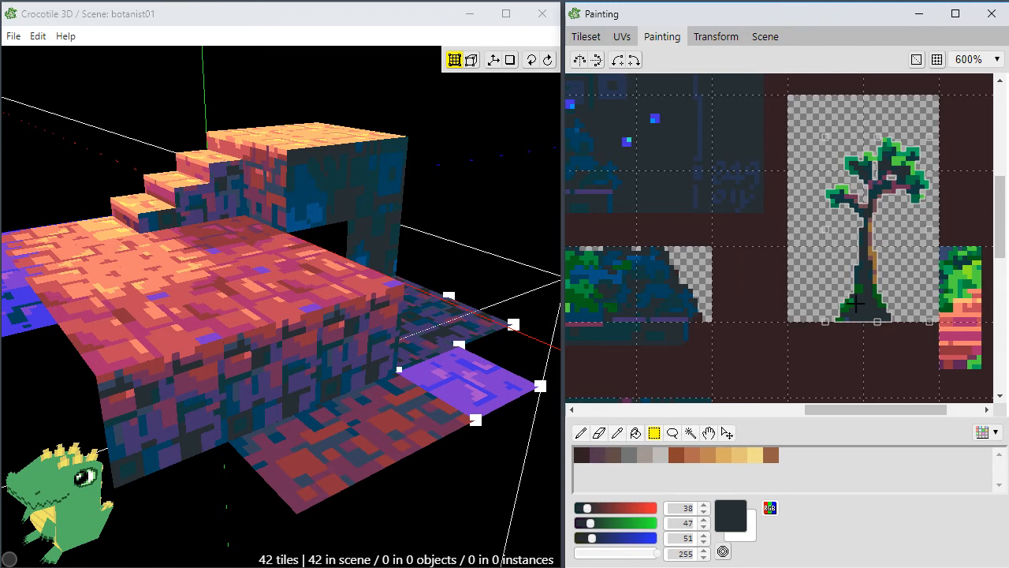
pyautogui.click(814, 298)
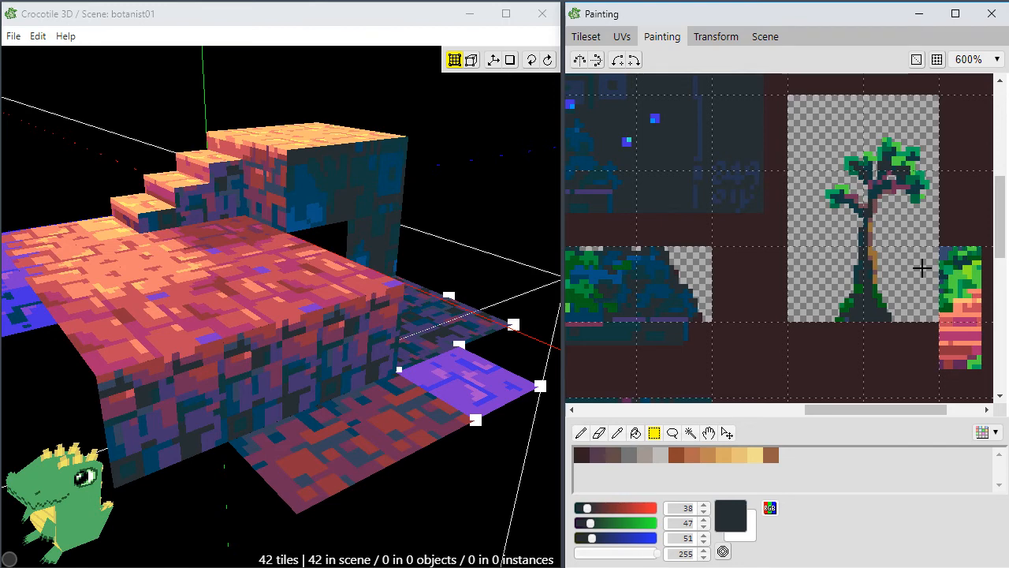
# Select the two-by-three-tile tree area in the tileset as the tile to draw.
pyautogui.click(622, 36)
pyautogui.click(588, 36)
pyautogui.moveTo(880, 207); pyautogui.dragTo(906, 272)
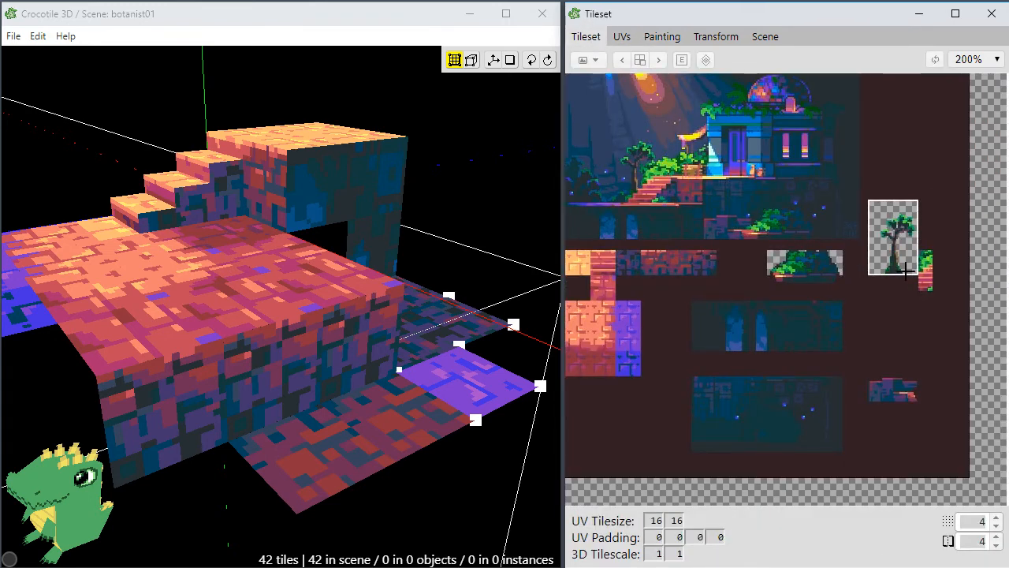
# Place the tree tile upright in the scene on the lower ground beside the platform.
pyautogui.press('space')
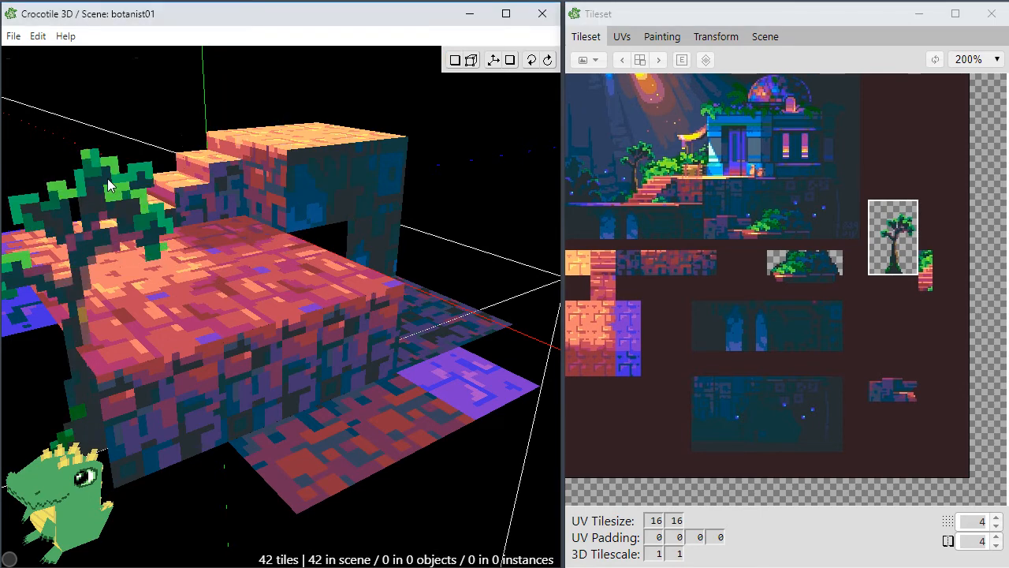
pyautogui.press('space')
pyautogui.moveTo(118, 194)
pyautogui.mouseDown(button='right')
pyautogui.moveTo(191, 213)
pyautogui.moveTo(219, 252)
pyautogui.mouseUp(button='right')
pyautogui.press('space')
pyautogui.press('space')
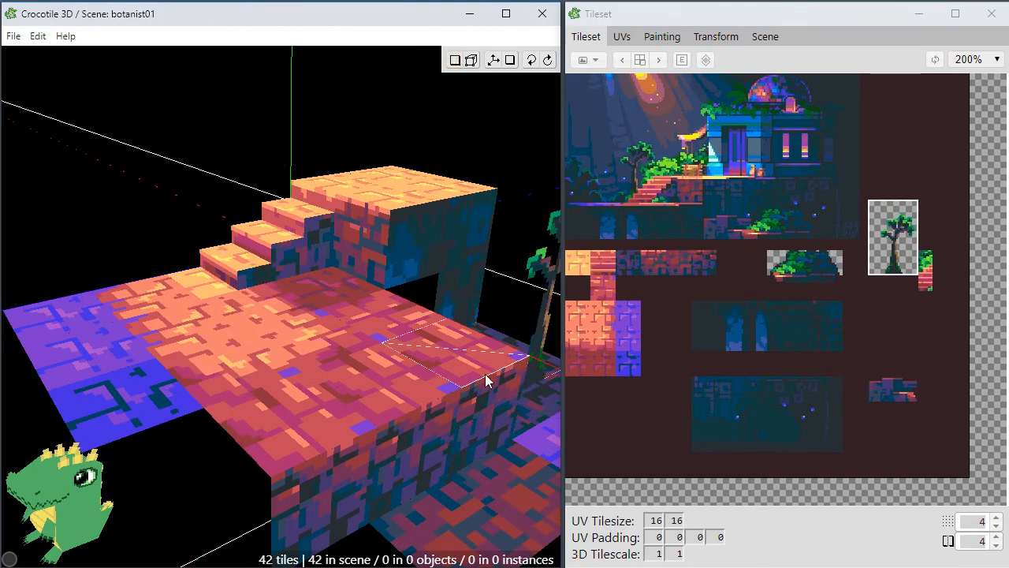
pyautogui.press('space')
pyautogui.moveTo(445, 332); pyautogui.dragTo(352, 332, button='right')
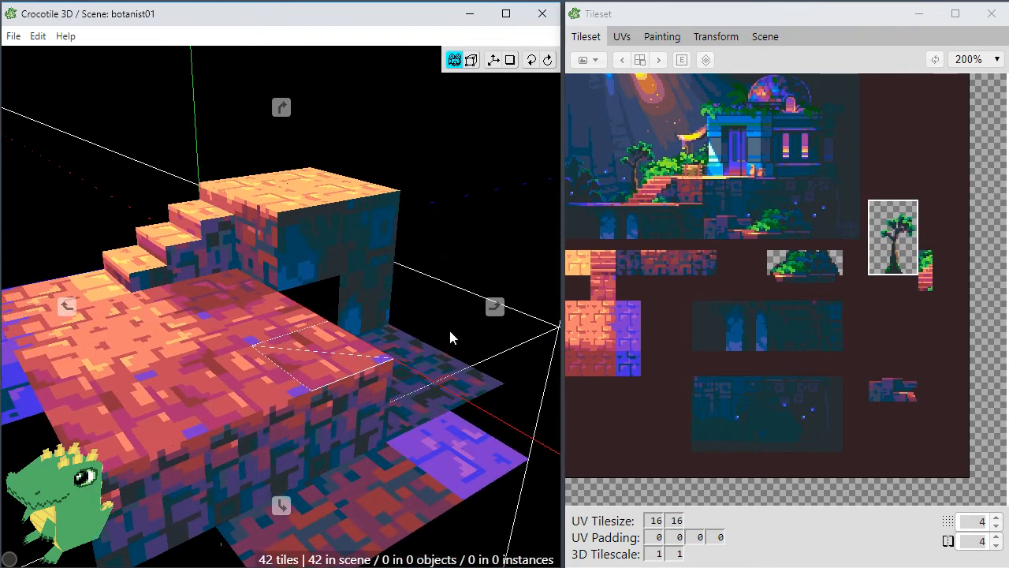
pyautogui.press('space')
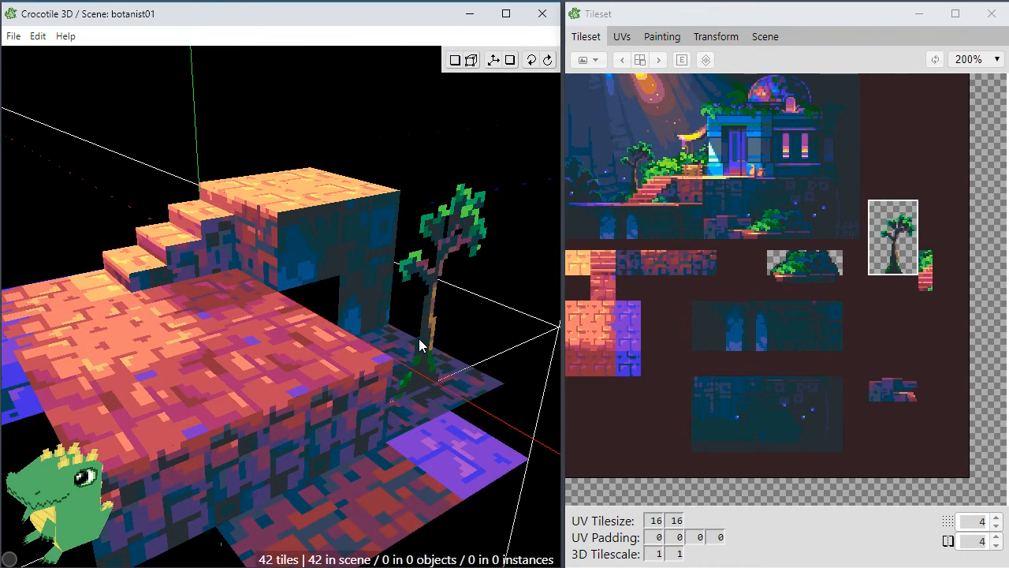
pyautogui.click(418, 339)
# Select the placed tree tile for editing and snap the 3D cursor to its outer lower corner.
pyautogui.press('space')
pyautogui.moveTo(449, 391); pyautogui.dragTo(359, 343)
pyautogui.press('space')
pyautogui.press('Return')
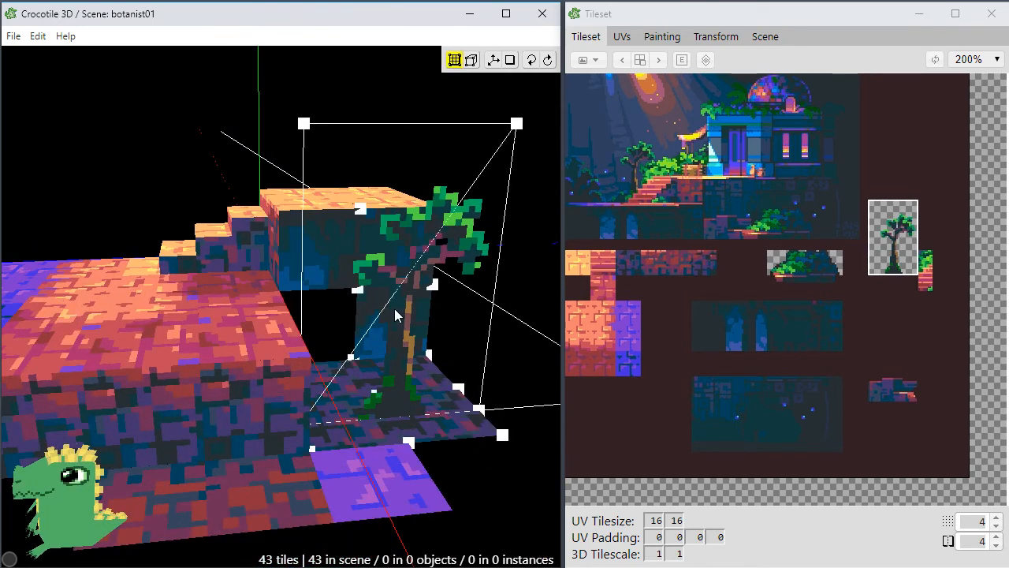
pyautogui.click(399, 314)
pyautogui.press('v')
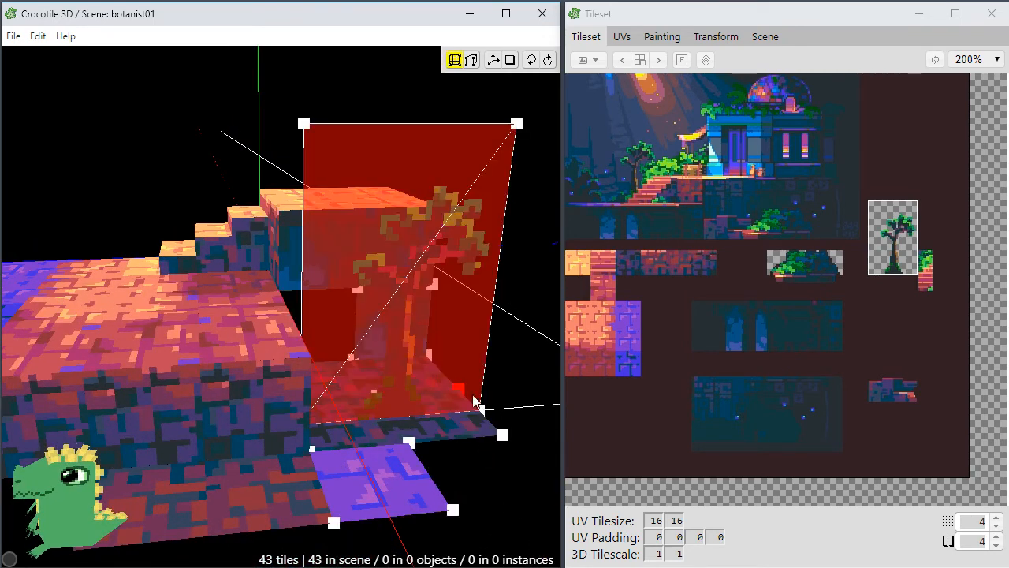
pyautogui.press('c')
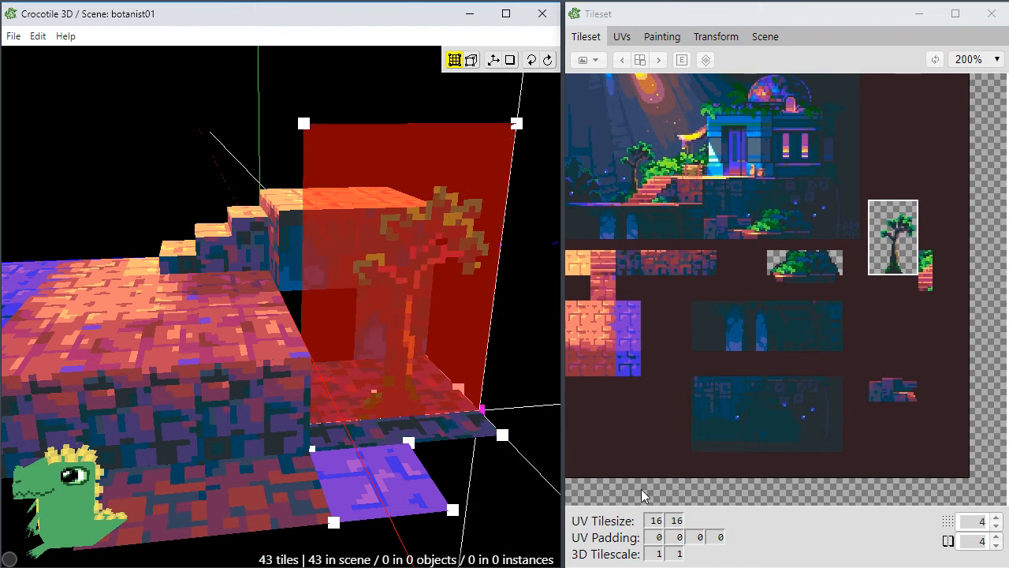
# Move the 3D cursor to the middle of the tree tile's bottom edge, keeping only the tree tile selected.
pyautogui.hotkey('shift', 'a')
pyautogui.hotkey('shift', 'a')
pyautogui.hotkey('shift', 'd')
pyautogui.hotkey('shift', 'd')
pyautogui.click(442, 296)
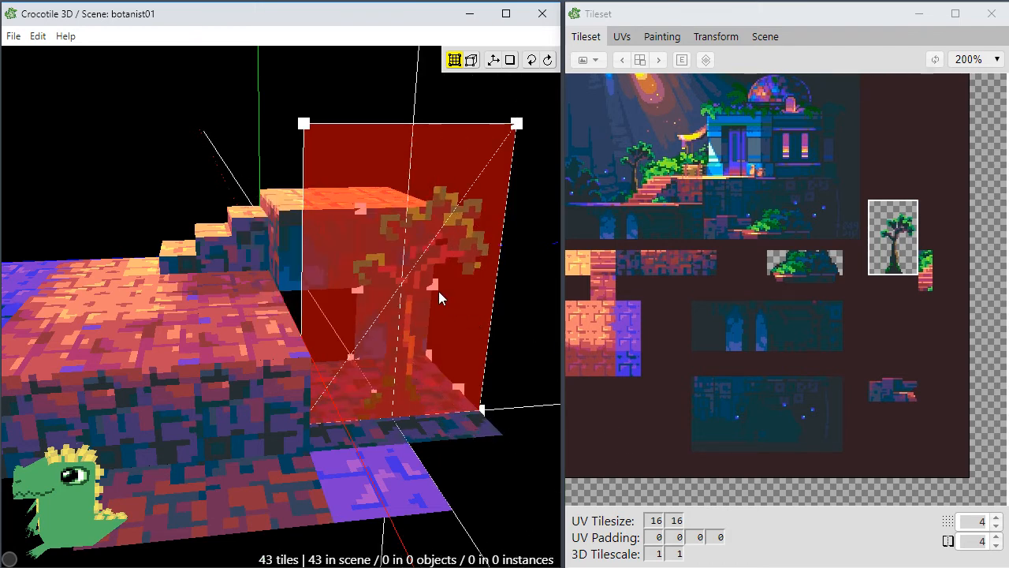
# Create an object from the selected tree tile face.
pyautogui.rightClick(442, 297)
pyautogui.moveTo(489, 352)
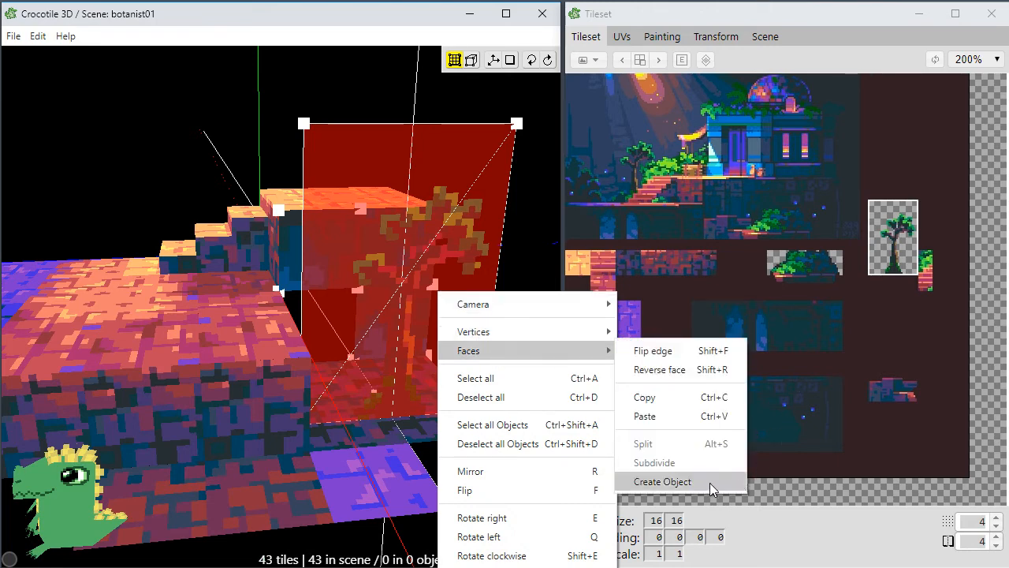
pyautogui.click(663, 482)
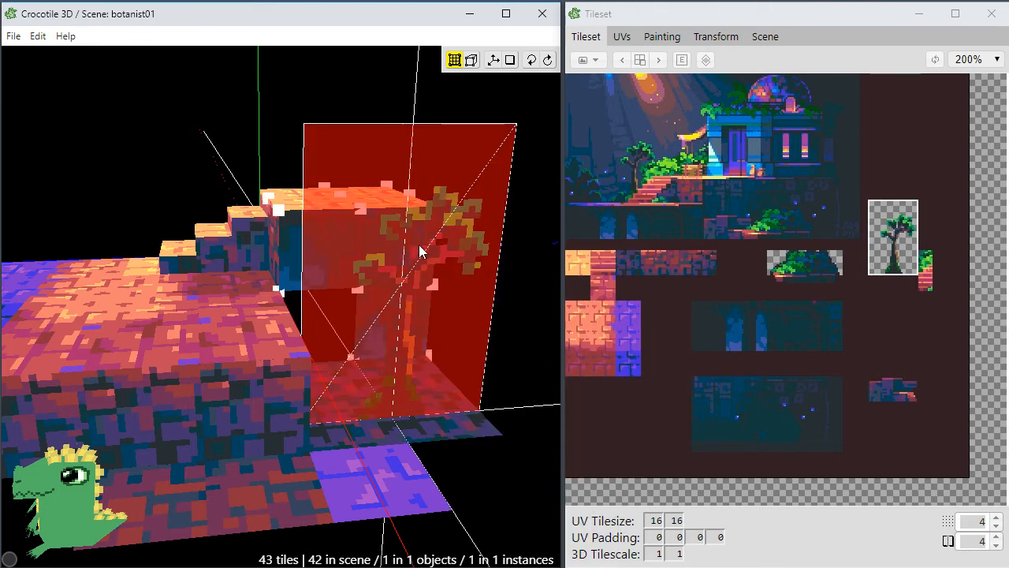
# Rename the new object in the scene list as tree.
pyautogui.click(764, 36)
pyautogui.doubleClick(648, 92)
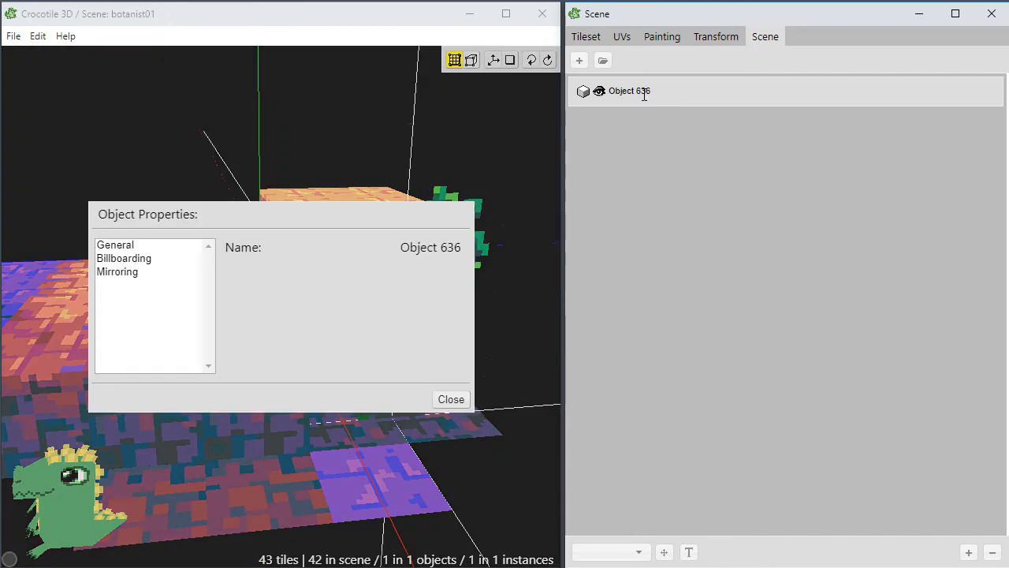
pyautogui.click(451, 399)
pyautogui.click(629, 92)
pyautogui.moveTo(644, 95); pyautogui.dragTo(738, 93)
pyautogui.write('tre')
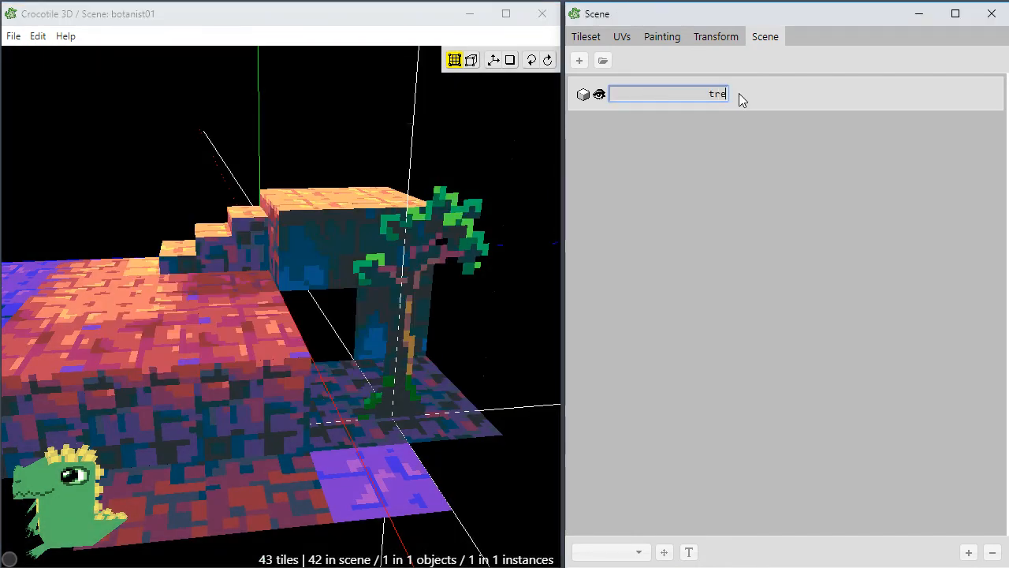
pyautogui.write('e')
pyautogui.press('Return')
# Try enabling billboarding in the tree object's properties, without locking it to the Y axis.
pyautogui.doubleClick(659, 93)
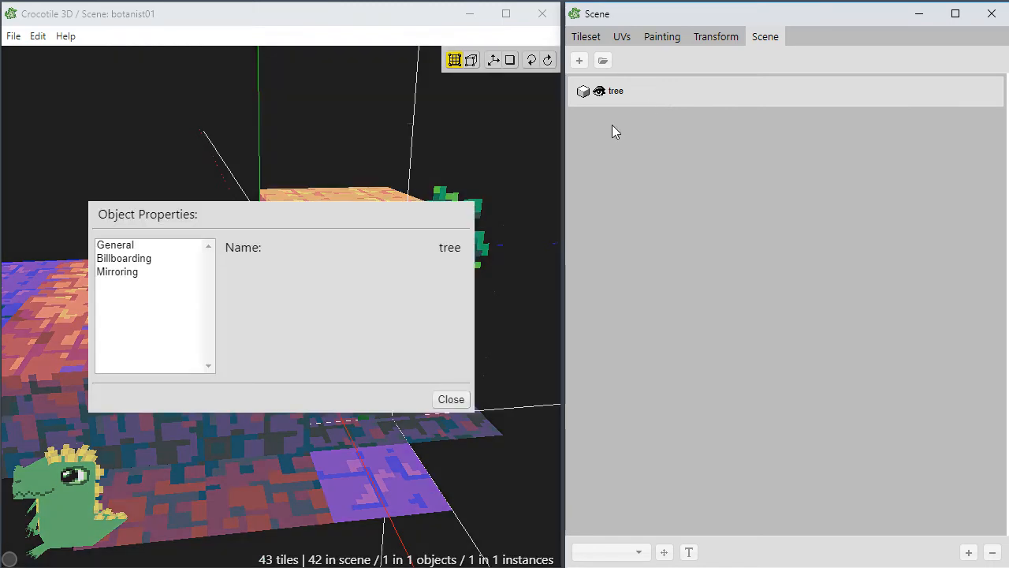
pyautogui.click(164, 259)
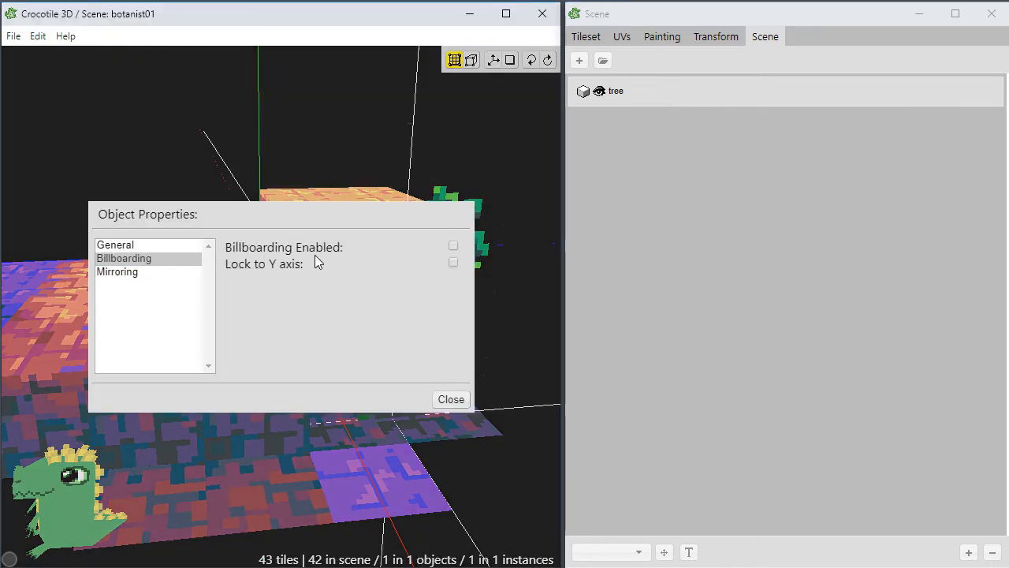
pyautogui.click(453, 245)
pyautogui.moveTo(418, 220); pyautogui.dragTo(360, 122)
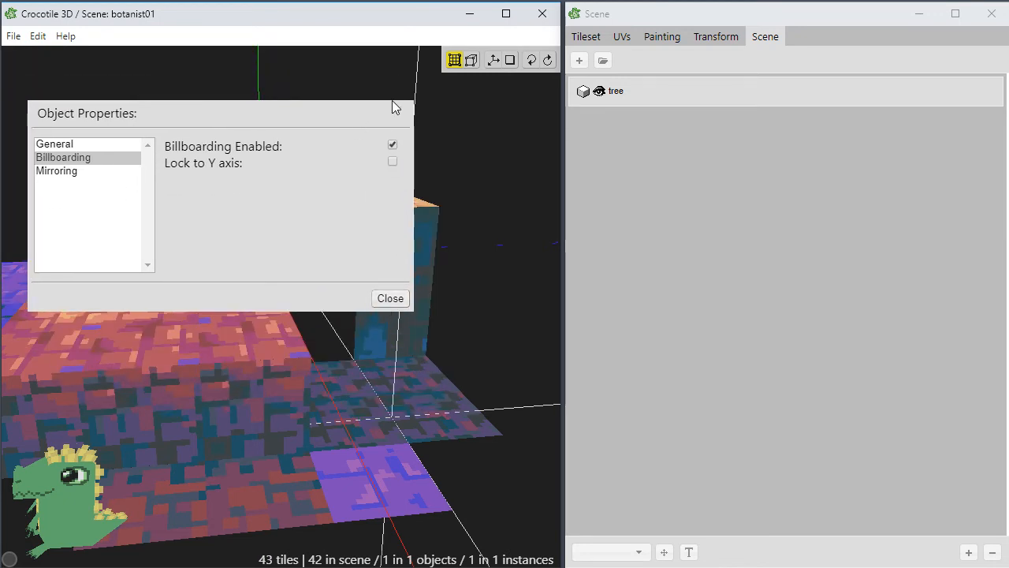
pyautogui.click(392, 145)
pyautogui.click(382, 305)
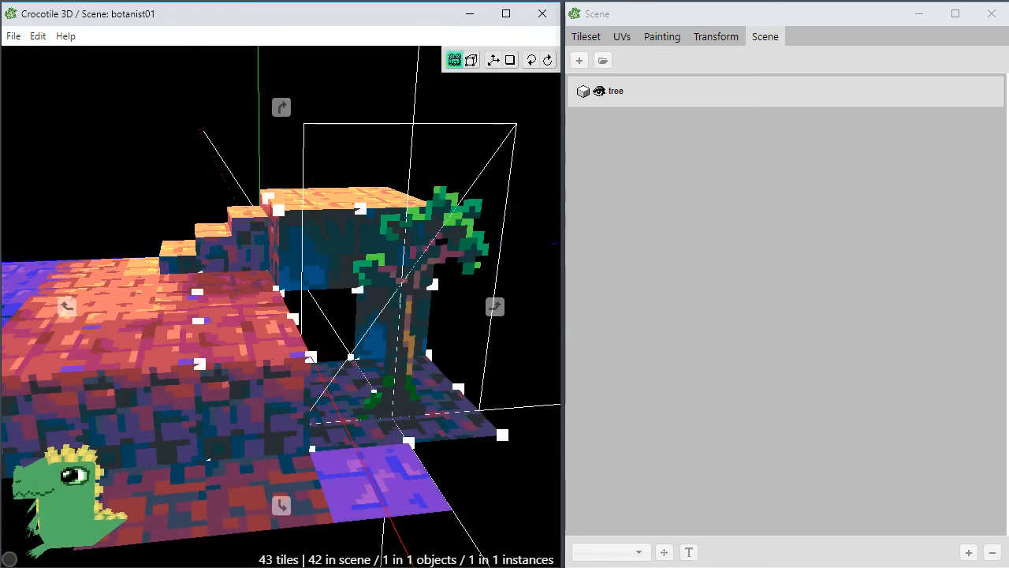
# Select the tree object in the scene, rotate it a quarter turn around its trunk, and deselect it.
pyautogui.moveTo(331, 304); pyautogui.dragTo(345, 339, button='middle')
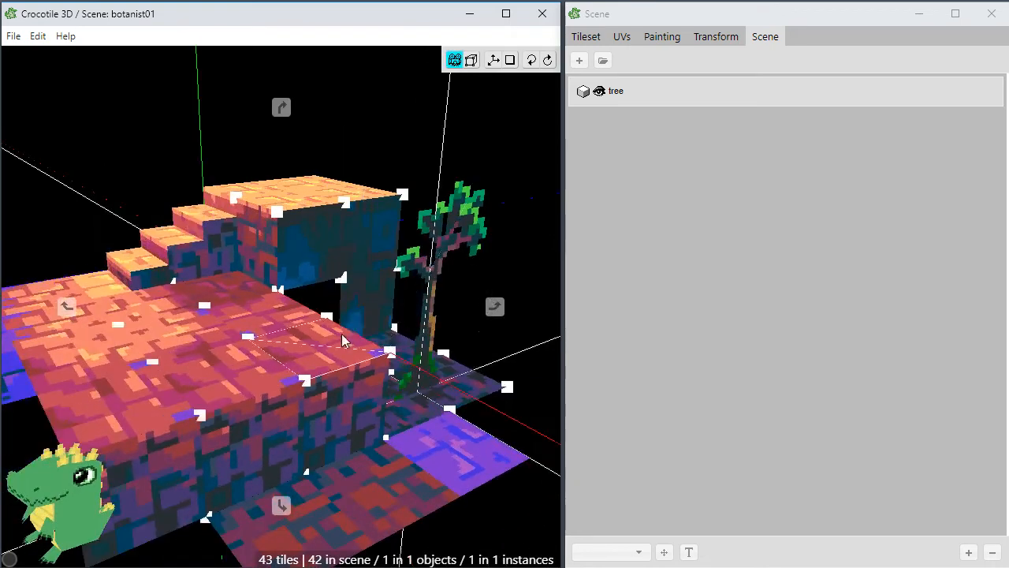
pyautogui.click(438, 250)
pyautogui.click(448, 263)
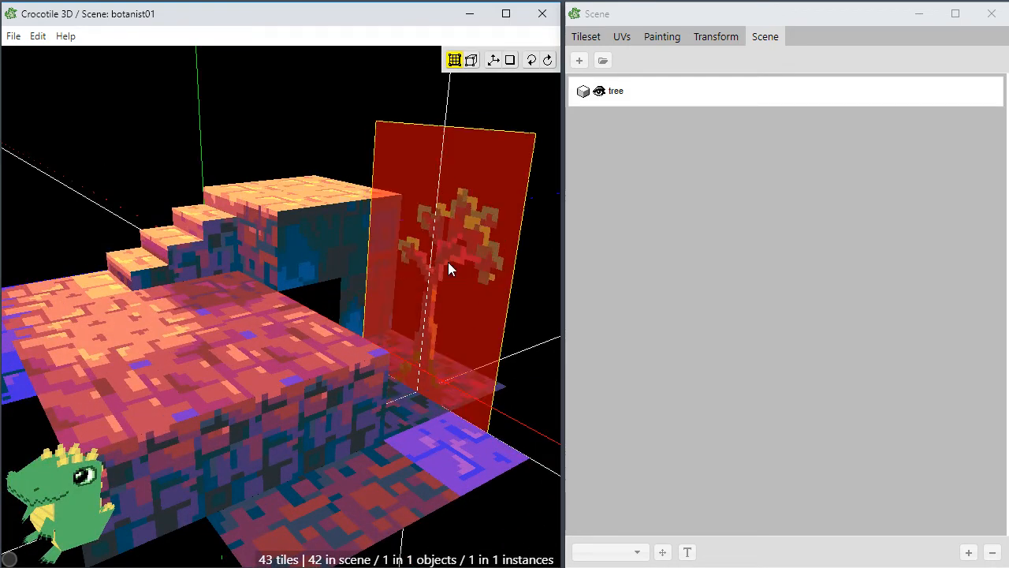
pyautogui.press('c')
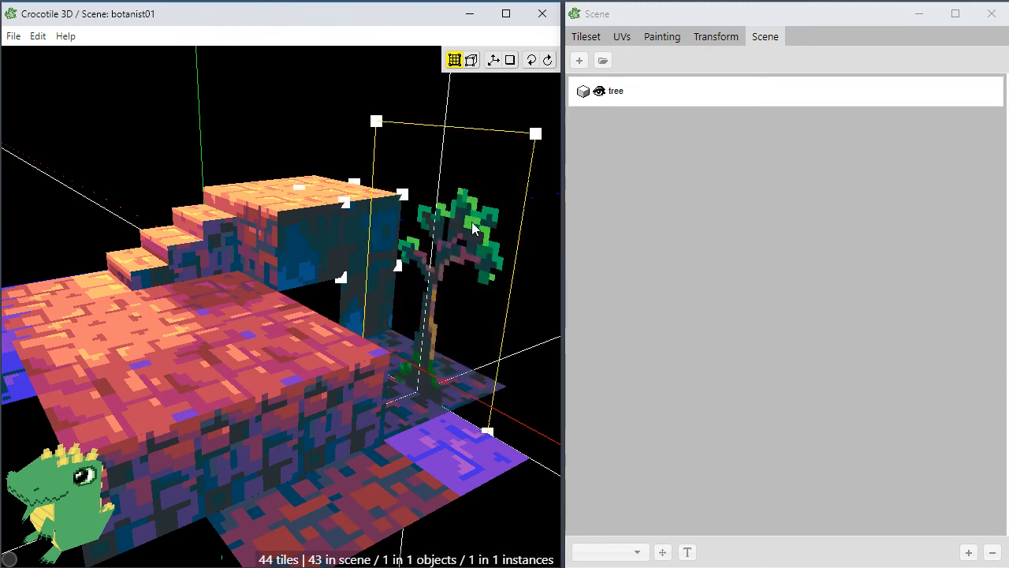
pyautogui.click(536, 215)
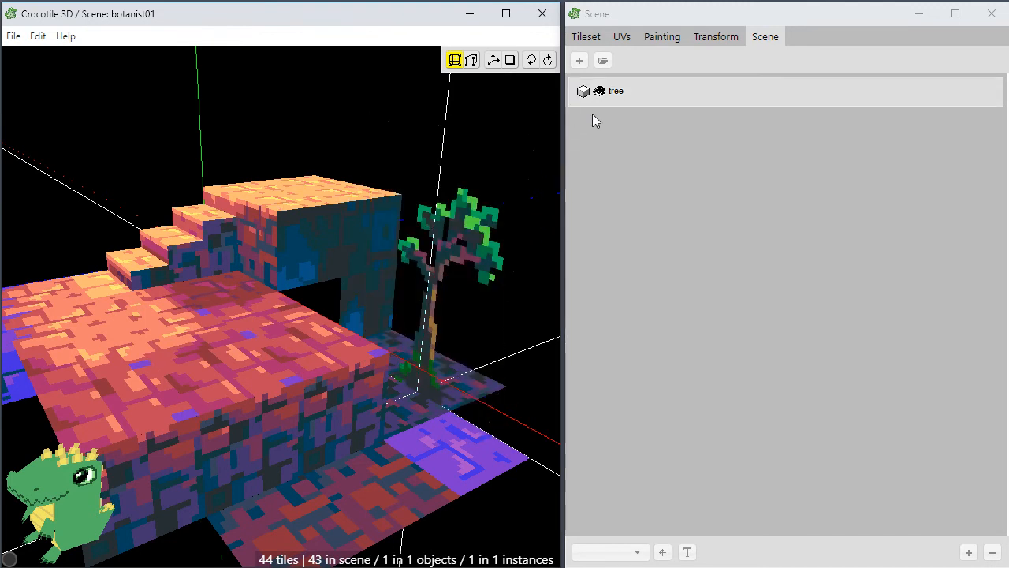
# Enable billboarding for the tree object with its rotation locked to the Y axis.
pyautogui.doubleClick(639, 90)
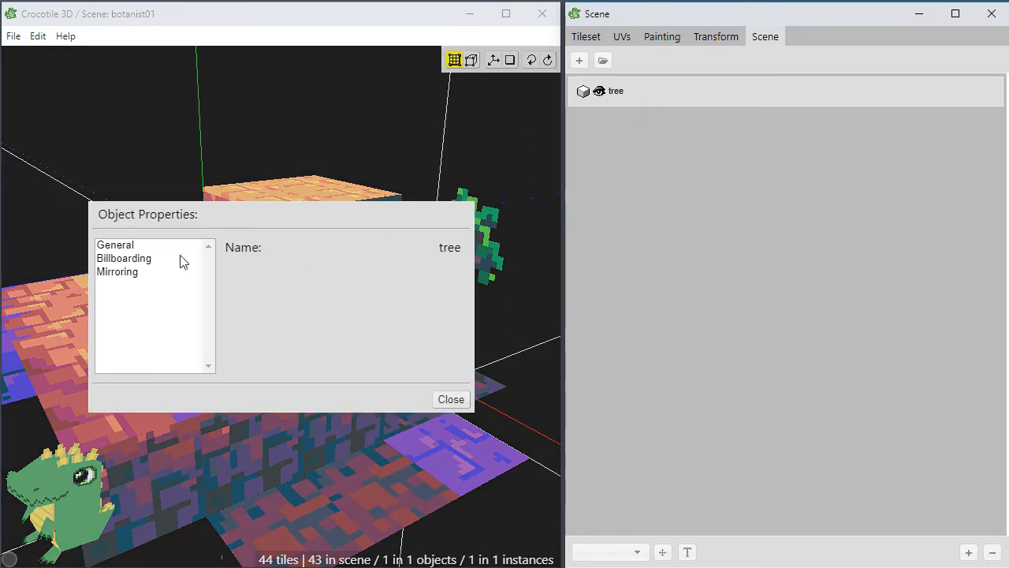
pyautogui.click(126, 259)
pyautogui.click(454, 247)
pyautogui.moveTo(425, 228); pyautogui.dragTo(335, 96)
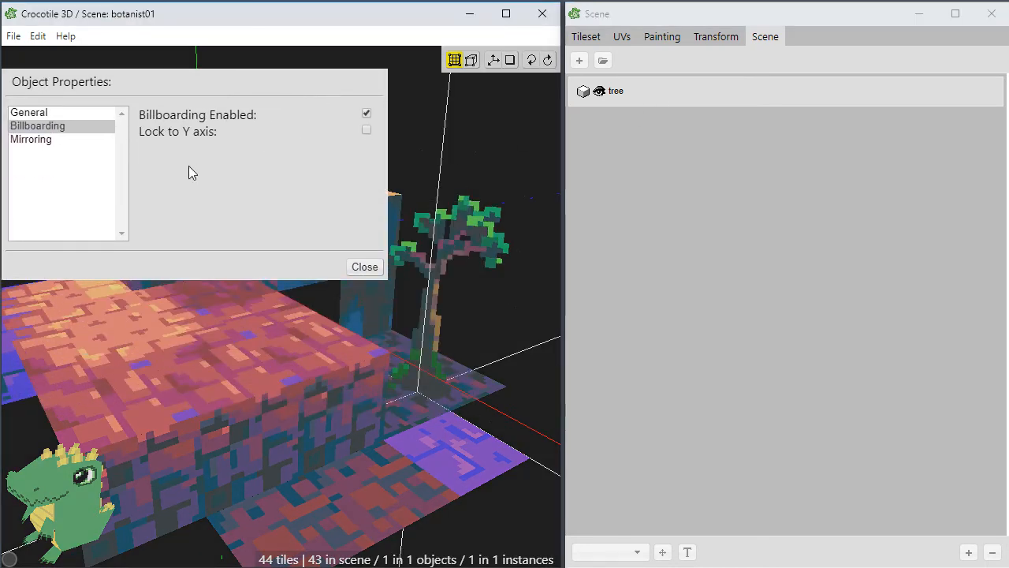
pyautogui.click(367, 130)
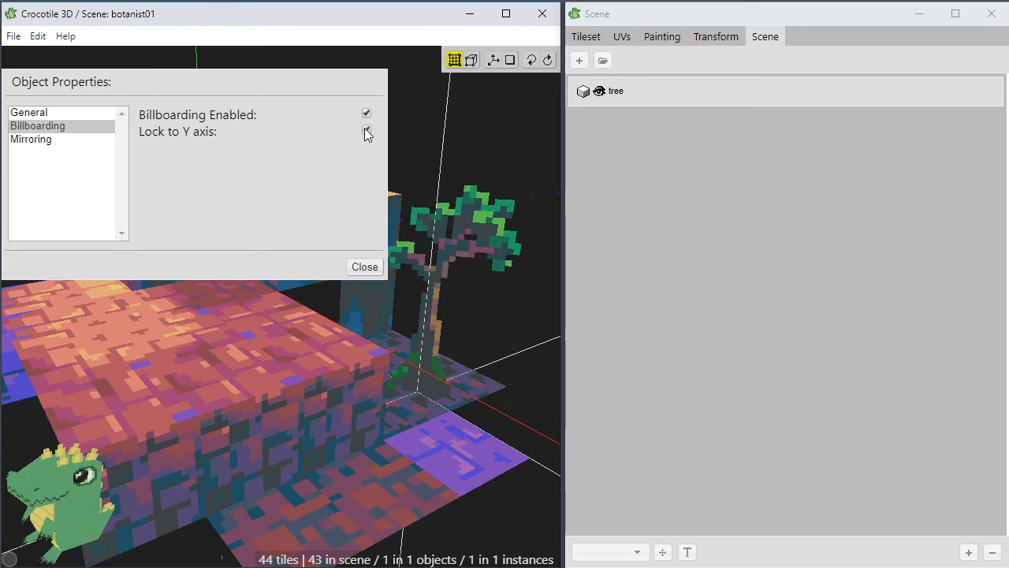
pyautogui.click(359, 275)
# Examine from several angles around the platform how the billboarded tree faces the camera.
pyautogui.moveTo(473, 371); pyautogui.dragTo(389, 386, button='right')
pyautogui.moveTo(295, 448); pyautogui.dragTo(334, 446, button='right')
pyautogui.moveTo(413, 496); pyautogui.dragTo(512, 473, button='right')
pyautogui.moveTo(331, 441); pyautogui.dragTo(402, 315, button='right')
pyautogui.moveTo(237, 363); pyautogui.dragTo(245, 446, button='right')
pyautogui.scroll(-1, 373, 447)
pyautogui.moveTo(157, 418); pyautogui.dragTo(406, 464, button='right')
pyautogui.moveTo(272, 374); pyautogui.dragTo(268, 418, button='right')
pyautogui.scroll(1, 292, 335)
pyautogui.scroll(1, 365, 342)
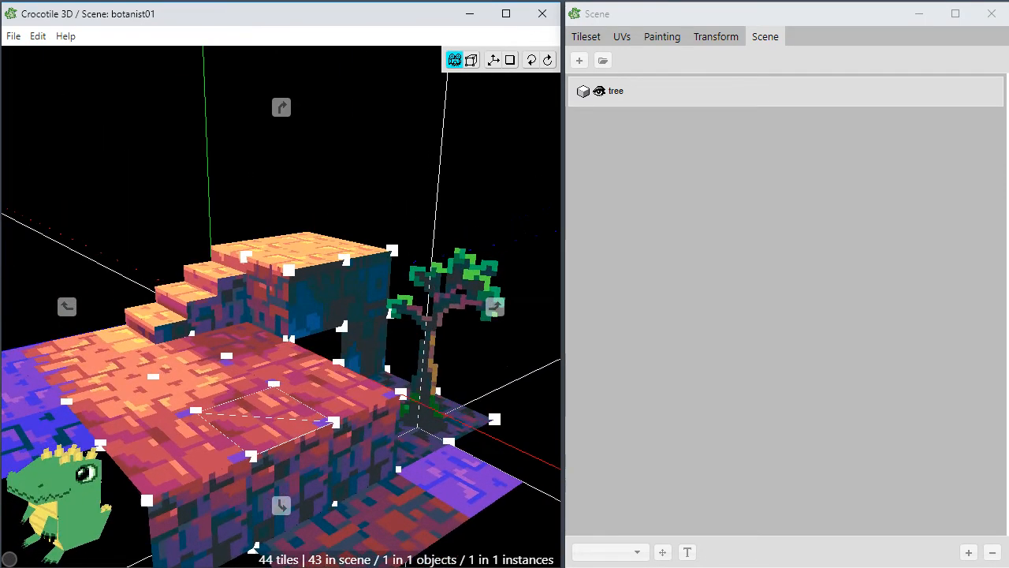
# Examine the tileset artwork, especially the dark background foliage at the far left of the scene picture.
pyautogui.click(587, 37)
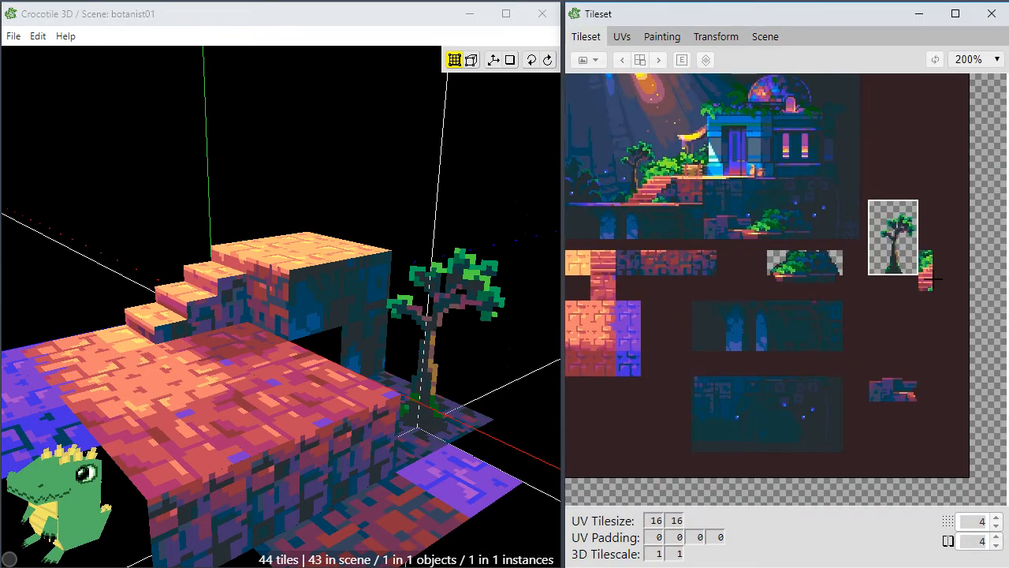
pyautogui.scroll(1, 933, 278)
pyautogui.moveTo(942, 285); pyautogui.dragTo(956, 428, button='middle')
pyautogui.moveTo(744, 257); pyautogui.dragTo(879, 295, button='middle')
pyautogui.moveTo(630, 245); pyautogui.dragTo(660, 254, button='middle')
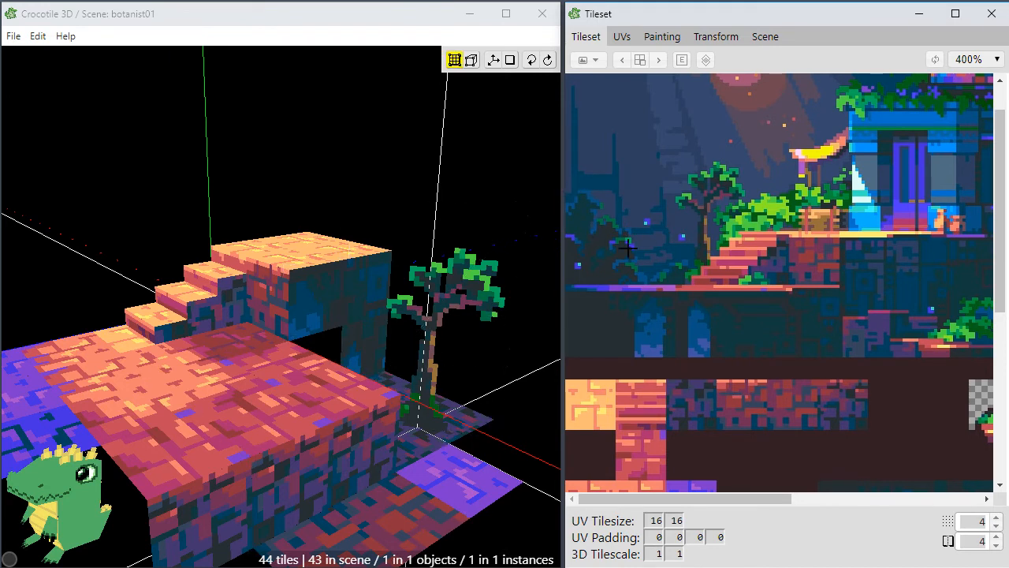
pyautogui.moveTo(569, 188); pyautogui.dragTo(602, 230)
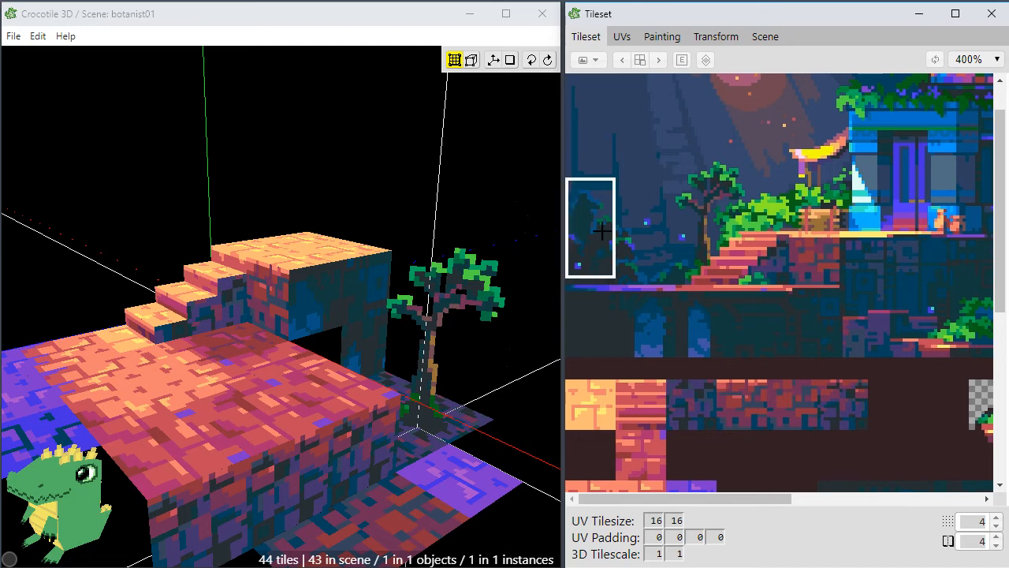
pyautogui.scroll(-4, 605, 152)
pyautogui.scroll(1, 599, 146)
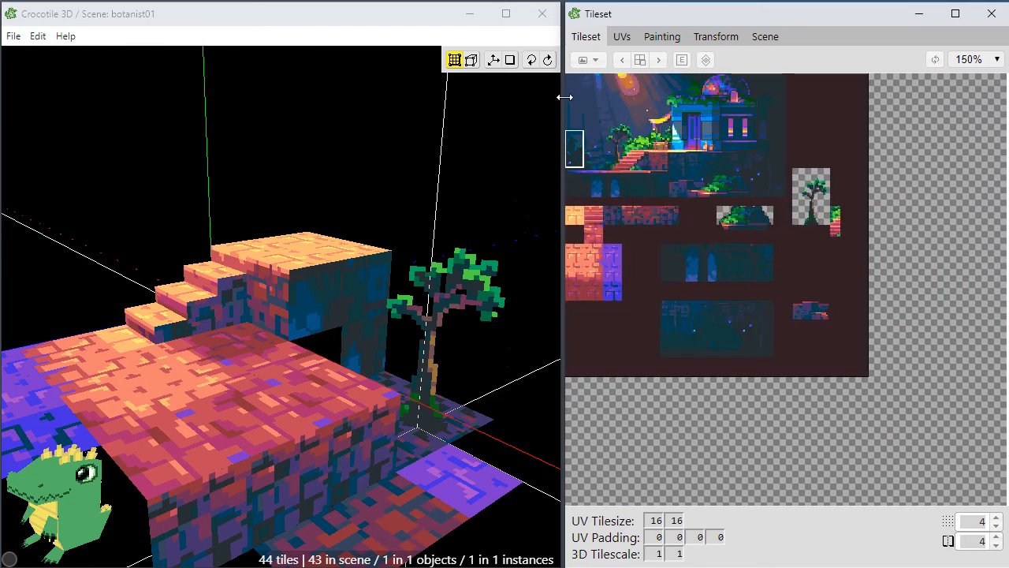
pyautogui.moveTo(568, 76); pyautogui.dragTo(865, 377)
# In the painting editor, select the rectangle of dark background foliage between the artwork's left edge and the small tree.
pyautogui.click(662, 37)
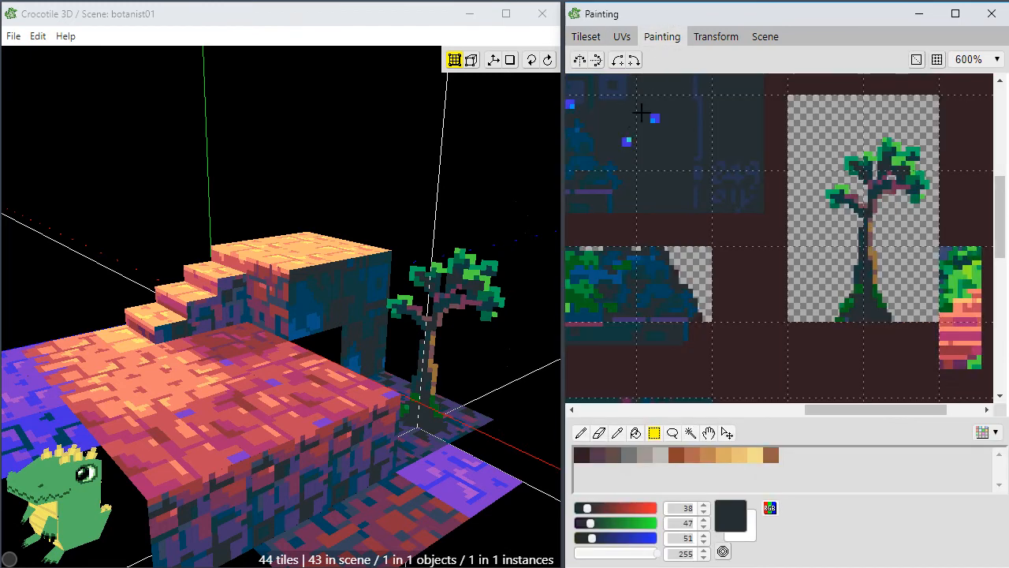
pyautogui.scroll(1, 590, 164)
pyautogui.press('space')
pyautogui.moveTo(766, 239); pyautogui.dragTo(985, 341)
pyautogui.moveTo(713, 199); pyautogui.dragTo(912, 277)
pyautogui.moveTo(737, 349); pyautogui.dragTo(928, 247)
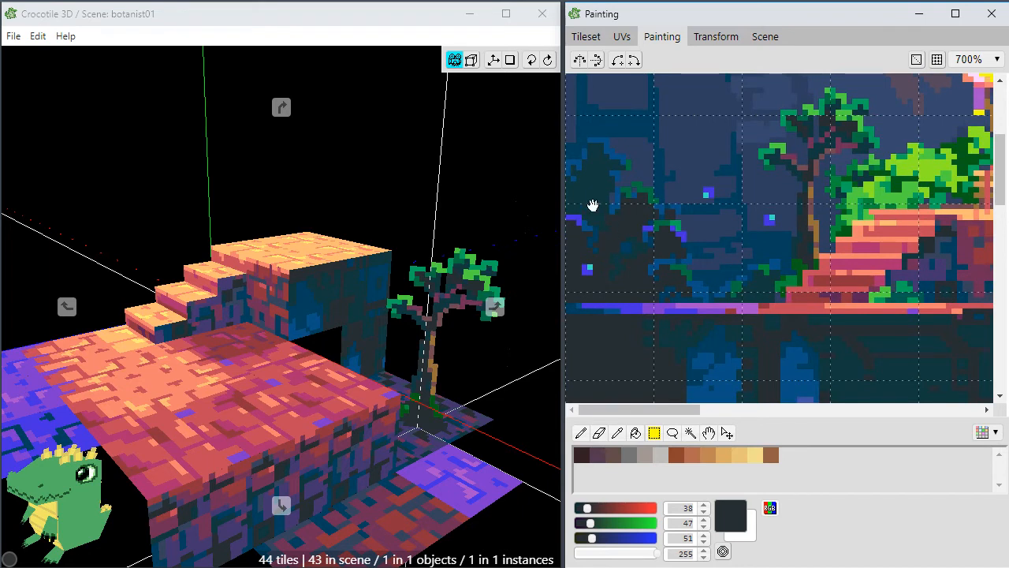
pyautogui.moveTo(573, 142)
pyautogui.mouseDown()
pyautogui.moveTo(665, 260)
pyautogui.moveTo(719, 307)
pyautogui.moveTo(712, 302)
pyautogui.moveTo(776, 301)
pyautogui.mouseUp()
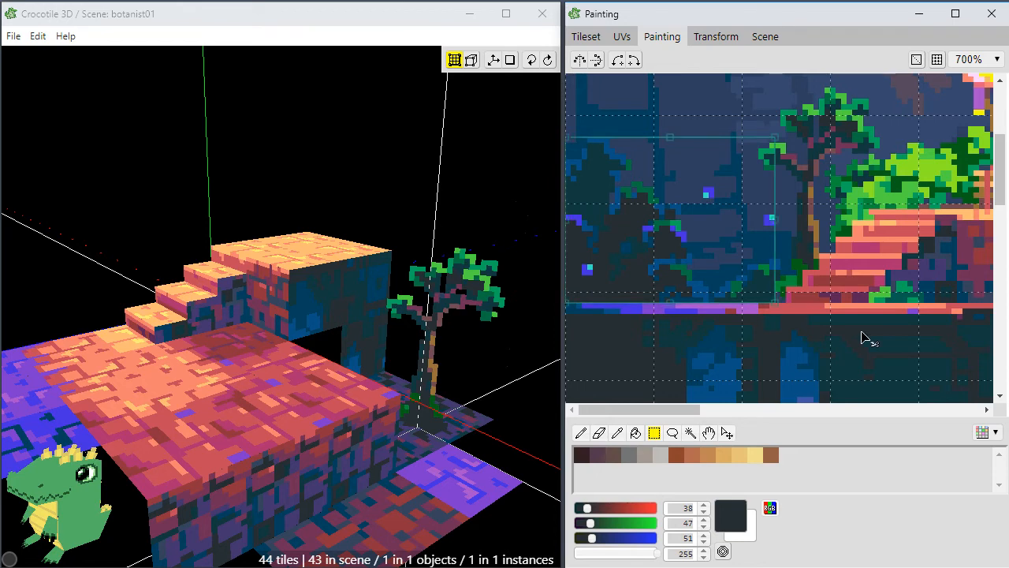
# Copy the selected foliage patch into the empty area above the isolated tree tile and release the selection.
pyautogui.scroll(-4, 928, 296)
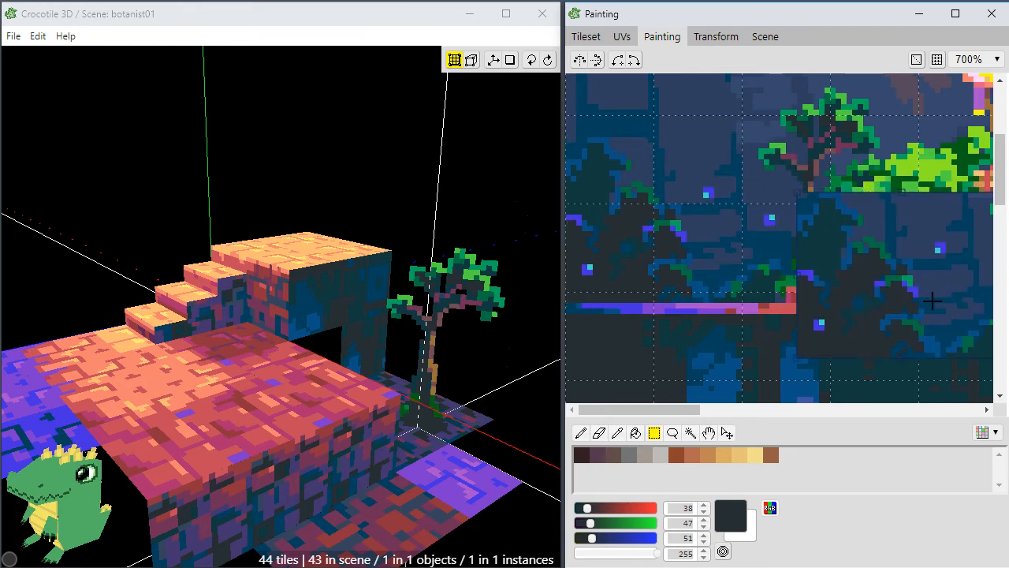
pyautogui.moveTo(733, 277); pyautogui.dragTo(971, 281)
pyautogui.moveTo(936, 306); pyautogui.dragTo(757, 281, button='middle')
pyautogui.moveTo(771, 228); pyautogui.dragTo(929, 158)
pyautogui.moveTo(892, 220); pyautogui.dragTo(873, 273, button='middle')
pyautogui.moveTo(911, 177)
pyautogui.mouseDown()
pyautogui.moveTo(893, 170)
pyautogui.moveTo(891, 126)
pyautogui.moveTo(884, 152)
pyautogui.mouseUp()
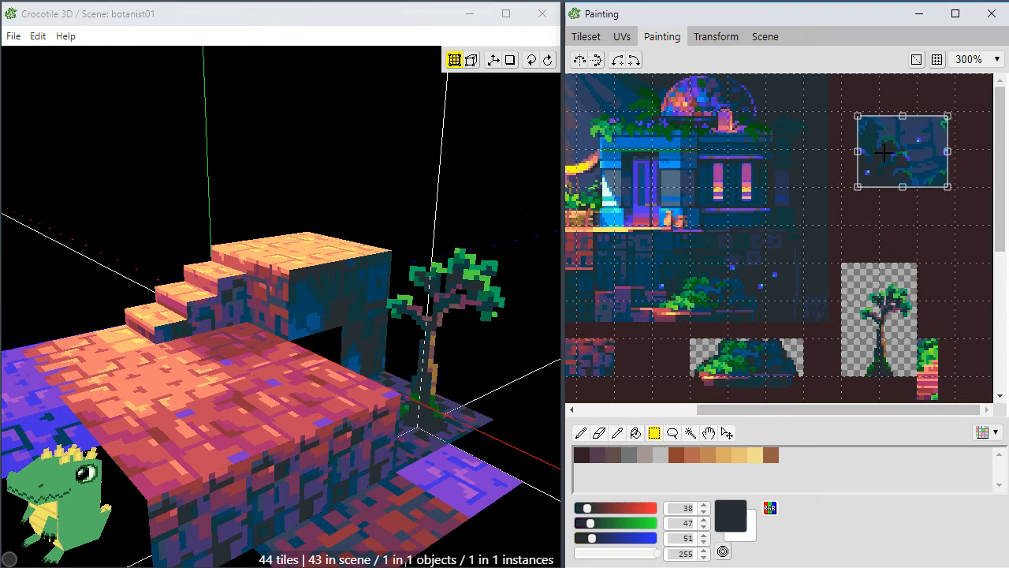
pyautogui.click(875, 206)
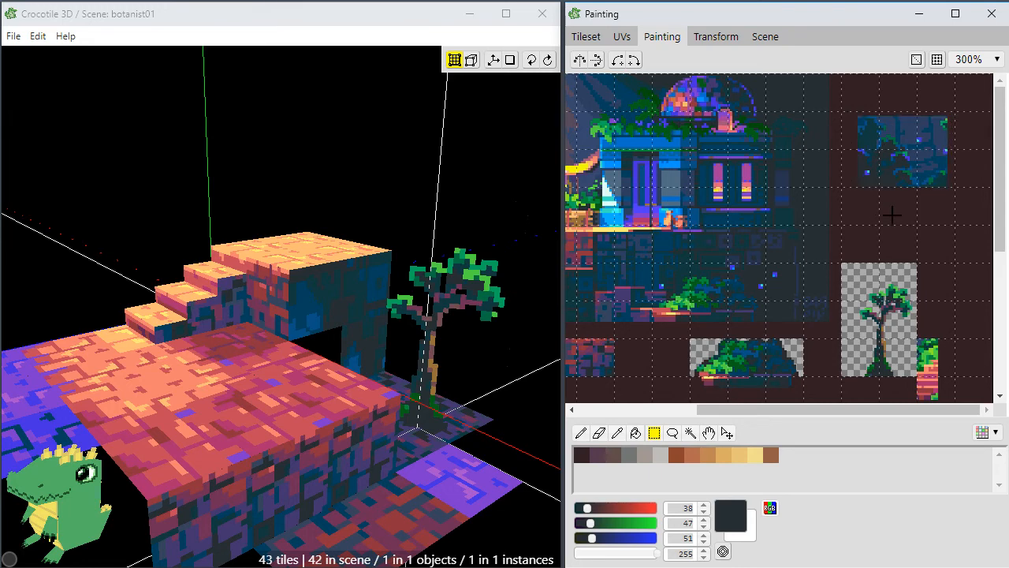
# Separate the upper-left treetop clump from the copied foliage patch by moving it above the patch.
pyautogui.scroll(4, 893, 212)
pyautogui.press('space')
pyautogui.moveTo(940, 173)
pyautogui.mouseDown()
pyautogui.moveTo(660, 337)
pyautogui.moveTo(673, 331)
pyautogui.mouseUp()
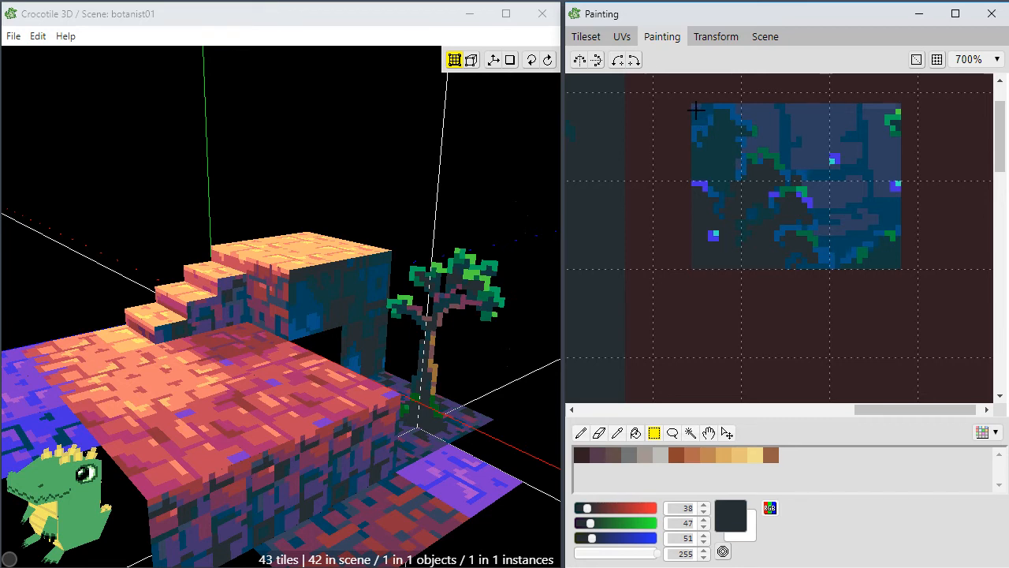
pyautogui.moveTo(691, 103)
pyautogui.mouseDown()
pyautogui.moveTo(753, 180)
pyautogui.moveTo(732, 140)
pyautogui.moveTo(743, 314)
pyautogui.moveTo(727, 206)
pyautogui.moveTo(693, 139)
pyautogui.moveTo(674, 150)
pyautogui.mouseUp()
pyautogui.press('space')
pyautogui.click(691, 197)
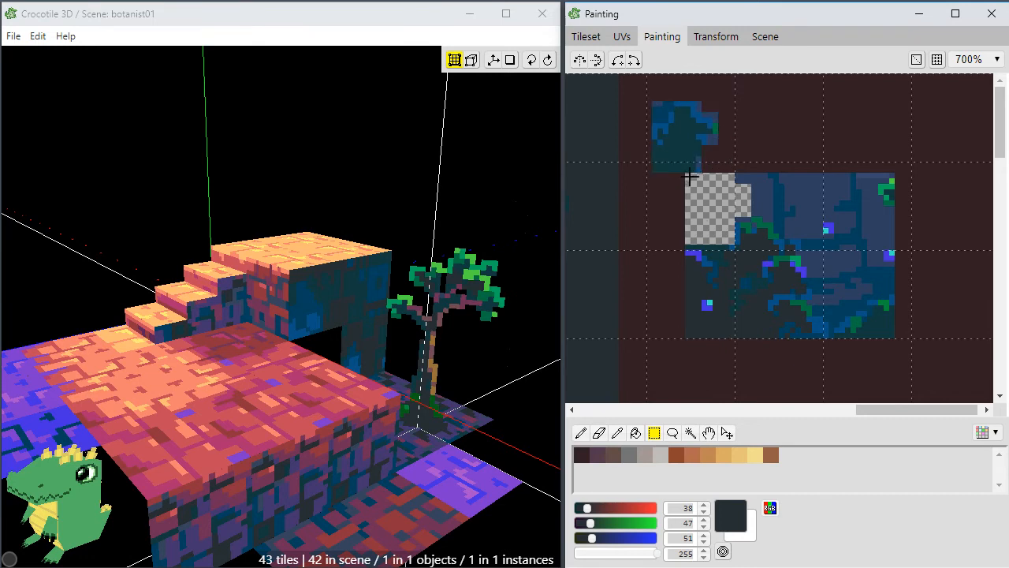
# Move the large dark bush cluster out of the copied patch, straight down below its original spot.
pyautogui.press('space')
pyautogui.moveTo(741, 293)
pyautogui.mouseDown()
pyautogui.moveTo(754, 145)
pyautogui.moveTo(754, 176)
pyautogui.mouseUp()
pyautogui.moveTo(701, 103)
pyautogui.mouseDown()
pyautogui.moveTo(763, 183)
pyautogui.moveTo(835, 219)
pyautogui.mouseUp()
pyautogui.moveTo(778, 178); pyautogui.dragTo(781, 254)
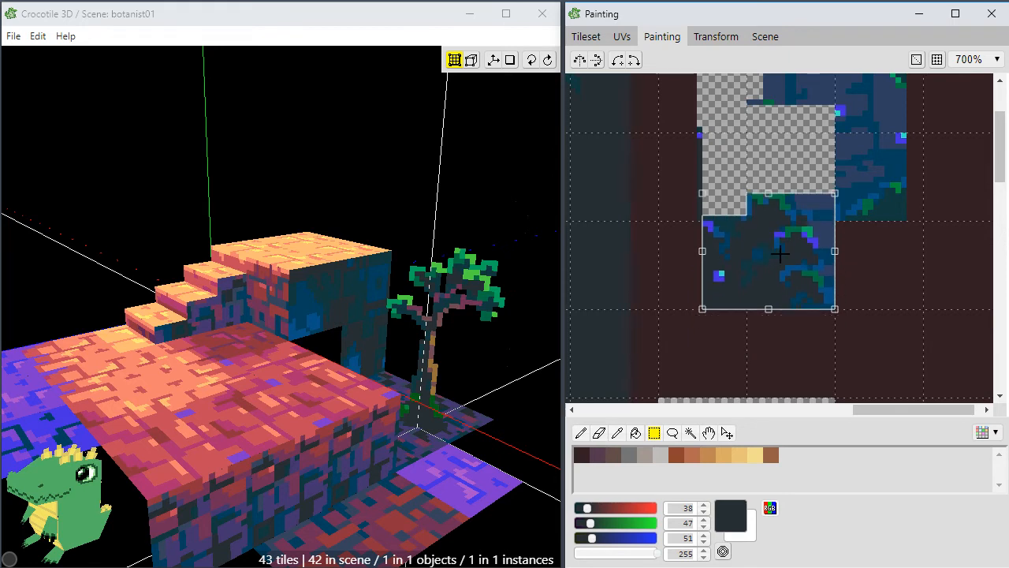
# Move the small bush from the copied patch's lower-right corner down into the empty area below.
pyautogui.click(854, 214)
pyautogui.moveTo(841, 176)
pyautogui.mouseDown()
pyautogui.moveTo(904, 219)
pyautogui.moveTo(910, 210)
pyautogui.moveTo(890, 280)
pyautogui.moveTo(833, 294)
pyautogui.moveTo(831, 308)
pyautogui.mouseUp()
pyautogui.click(892, 248)
# Delete the leftover background of the copied patch between the separated treetop and bush pieces.
pyautogui.press('space')
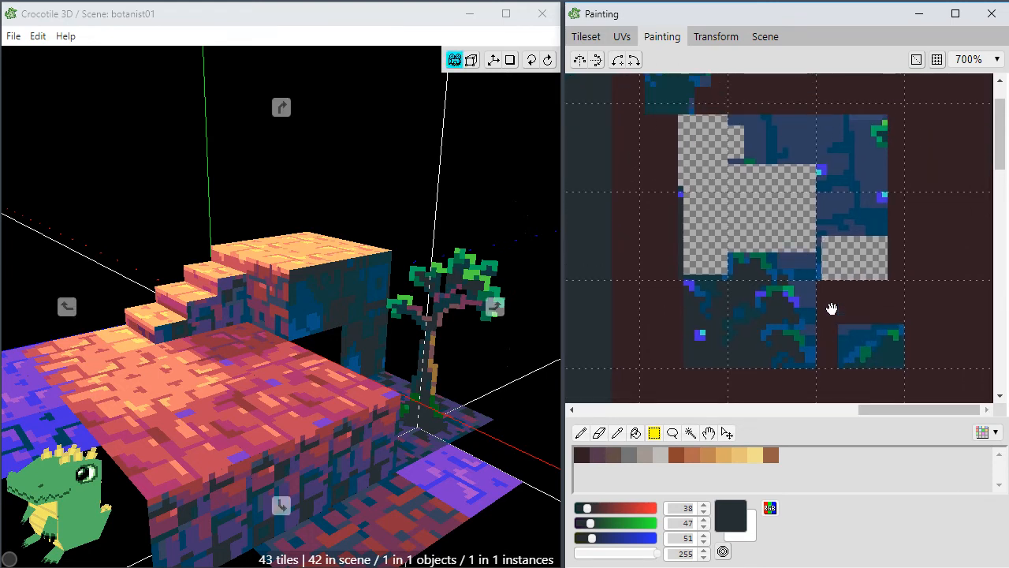
pyautogui.moveTo(639, 103); pyautogui.dragTo(905, 252)
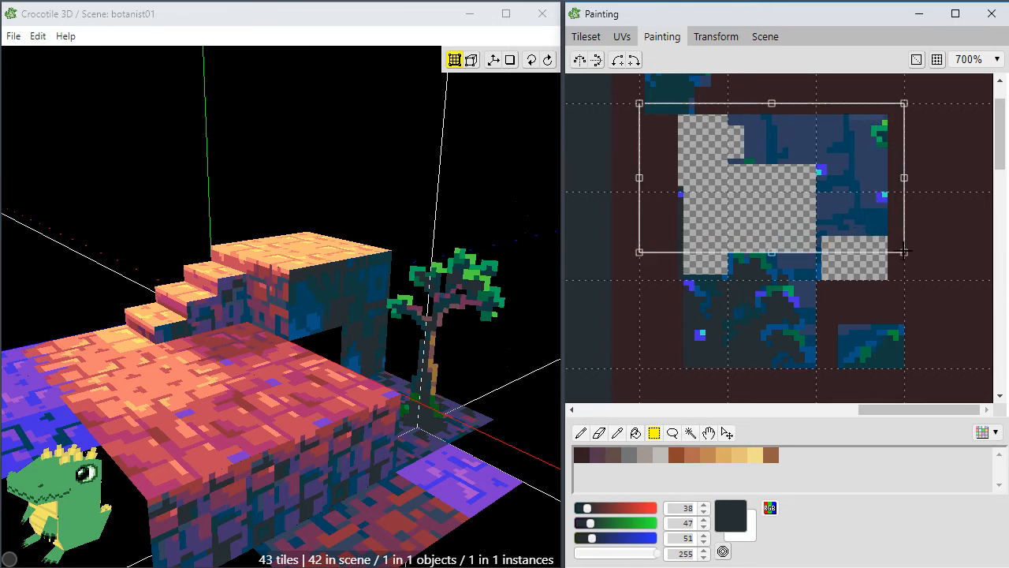
pyautogui.moveTo(812, 172); pyautogui.dragTo(812, 200)
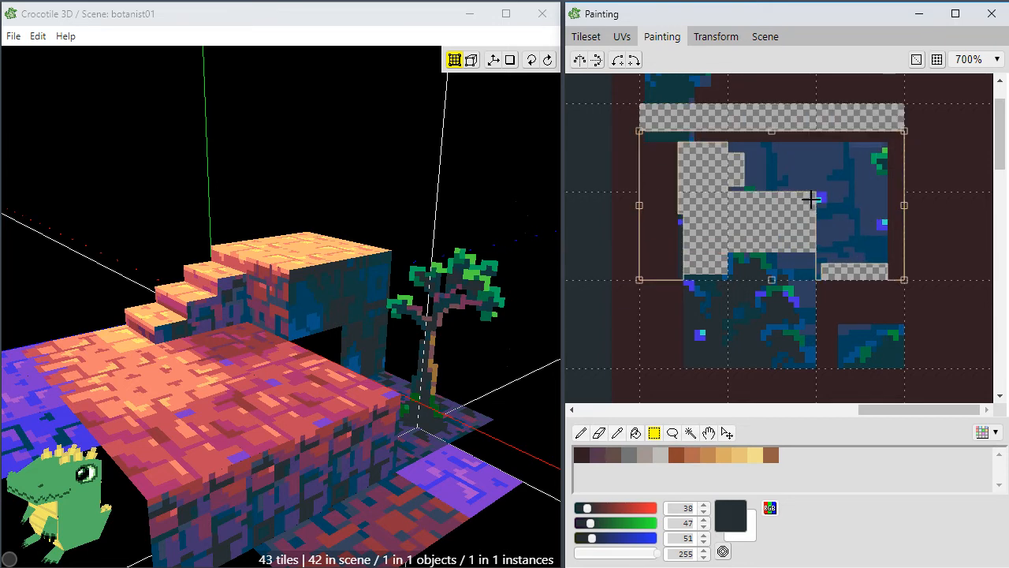
pyautogui.press('Delete')
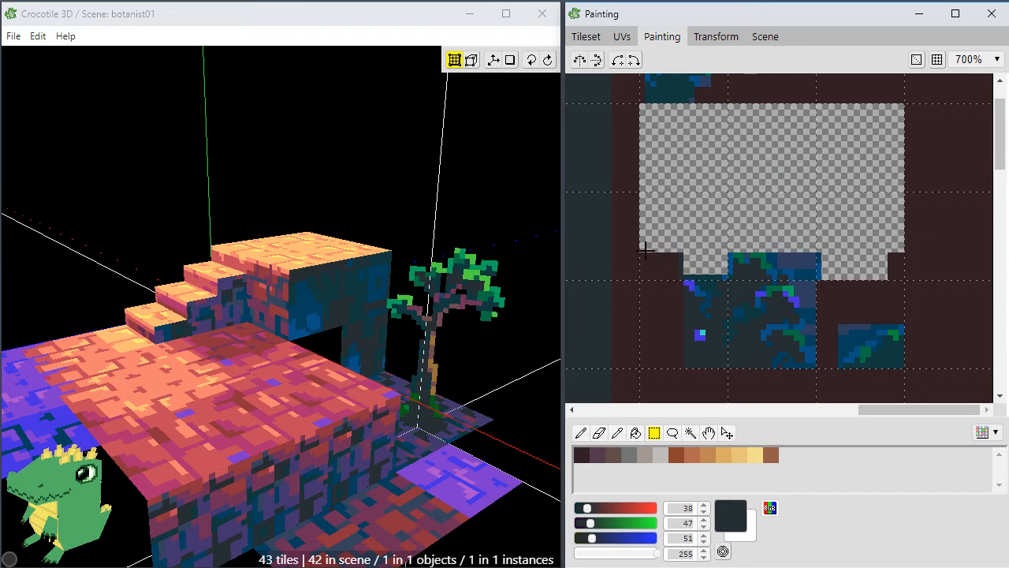
# Select the separated treetop clump as one grid cell and move it into the middle of the cleared area.
pyautogui.press('space')
pyautogui.moveTo(724, 192); pyautogui.dragTo(750, 252)
pyautogui.press('g')
pyautogui.press('m')
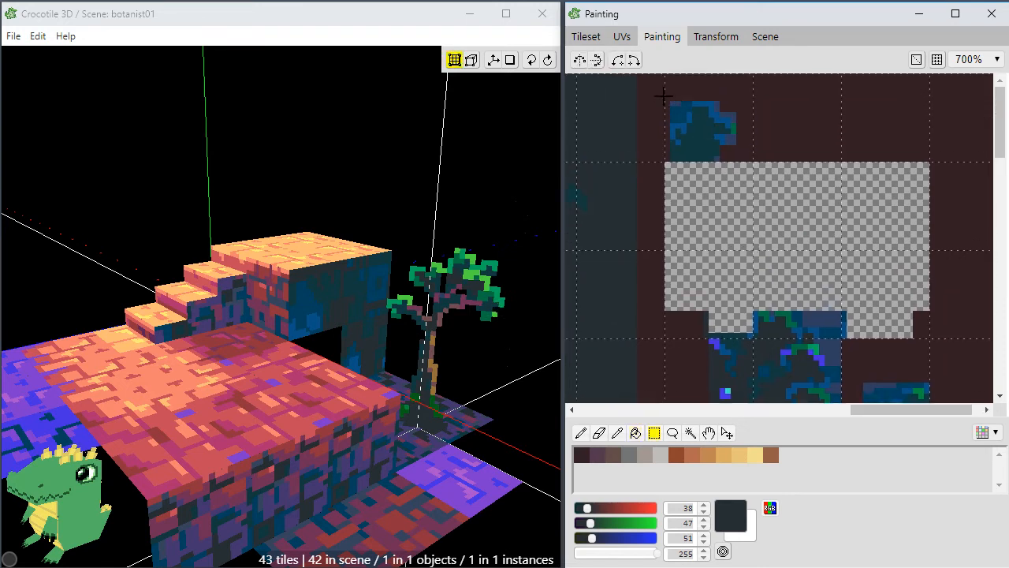
pyautogui.moveTo(667, 84); pyautogui.dragTo(816, 229)
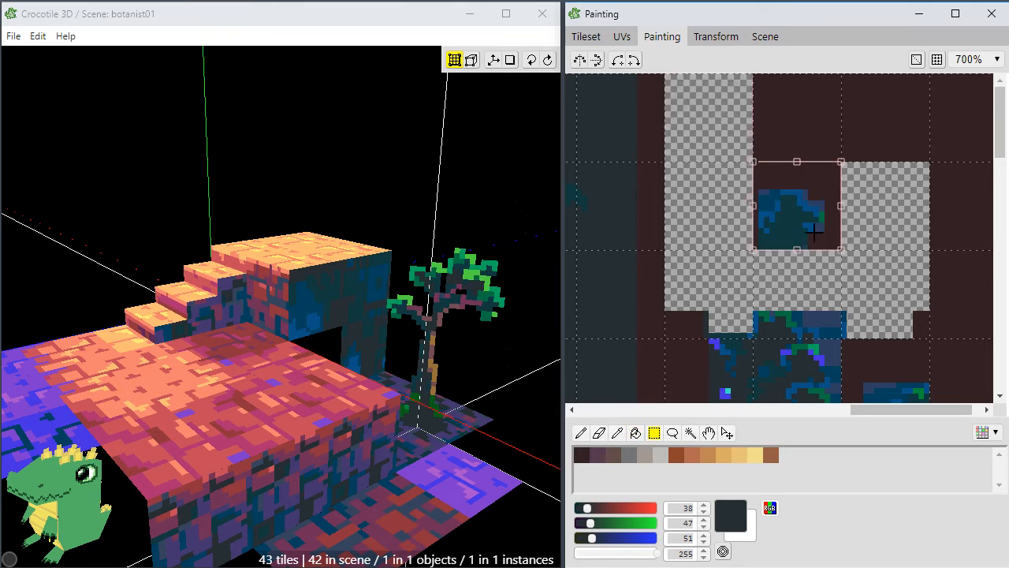
# Fill the transparent area around the separated foliage pieces with the surrounding dark maroon (51, 31, 36).
pyautogui.click(817, 261)
pyautogui.press('space')
pyautogui.moveTo(911, 266); pyautogui.dragTo(875, 277)
pyautogui.press('g')
pyautogui.keyDown('alt'); pyautogui.click(915, 213); pyautogui.keyUp('alt')
pyautogui.click(861, 235)
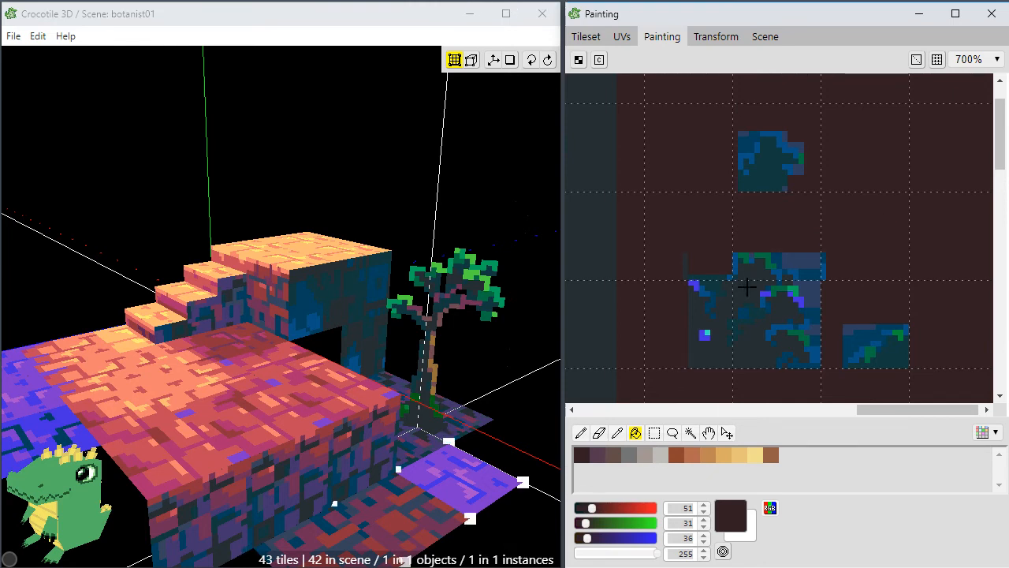
# Extend the large bush's left side into a jagged slope down to the grid line and fill it with dark grey (38, 47, 51).
pyautogui.press('b')
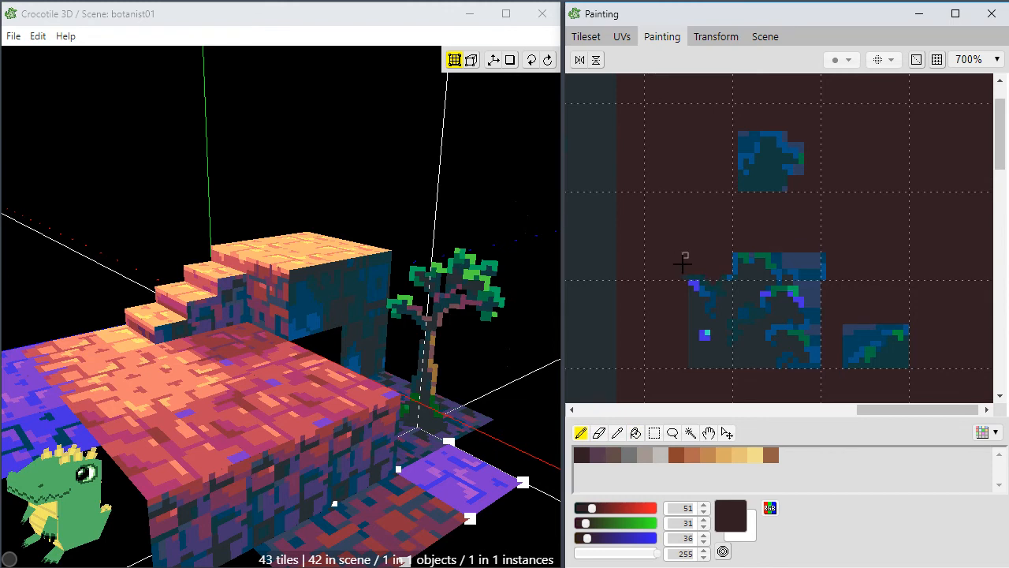
pyautogui.keyDown('alt'); pyautogui.click(713, 291); pyautogui.keyUp('alt')
pyautogui.moveTo(687, 293)
pyautogui.mouseDown()
pyautogui.moveTo(667, 320)
pyautogui.moveTo(667, 354)
pyautogui.moveTo(646, 355)
pyautogui.mouseUp()
pyautogui.keyDown('alt'); pyautogui.click(657, 337); pyautogui.keyUp('alt')
pyautogui.keyDown('alt'); pyautogui.click(688, 360); pyautogui.keyUp('alt')
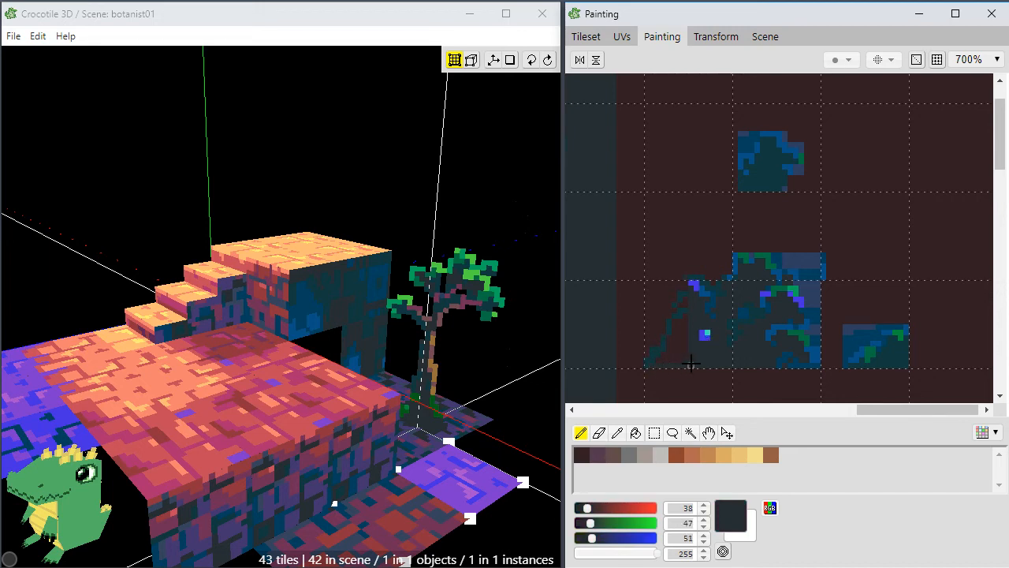
pyautogui.press('f')
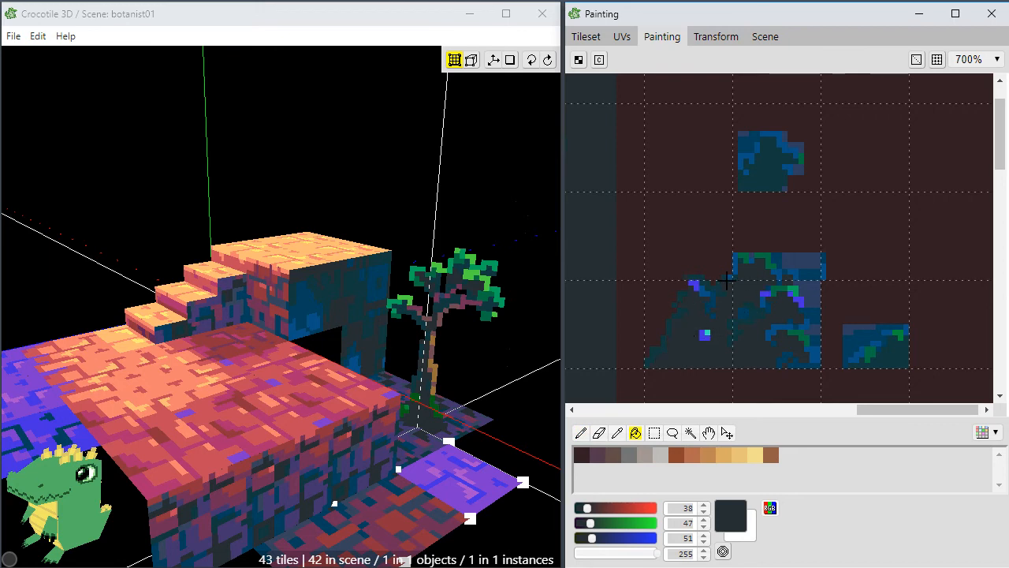
pyautogui.press('b')
pyautogui.press('b')
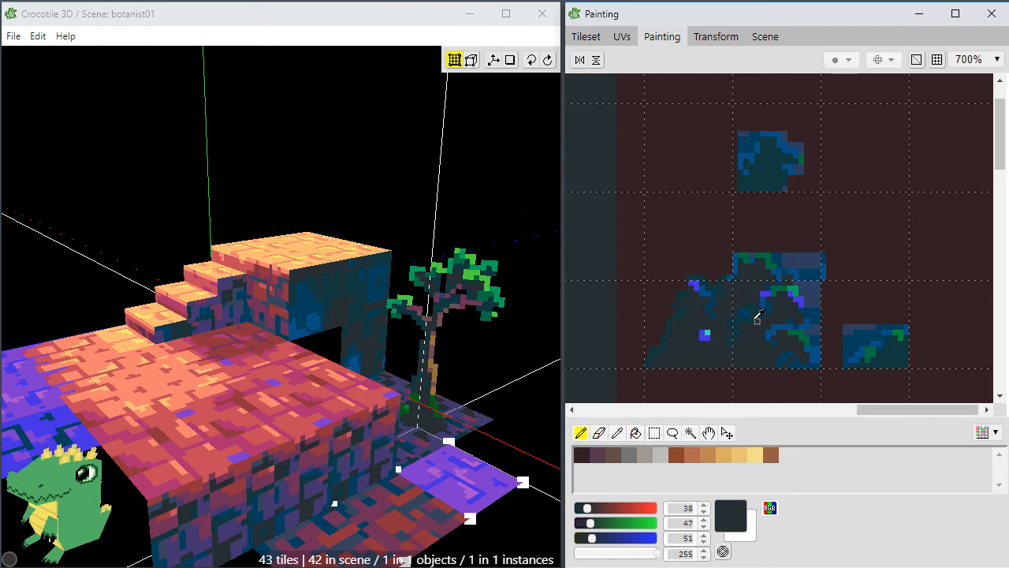
# Shade the large bush's new left slope with dark teal, blue and green pixels sampled from the existing foliage.
pyautogui.keyDown('alt'); pyautogui.click(756, 317); pyautogui.keyUp('alt')
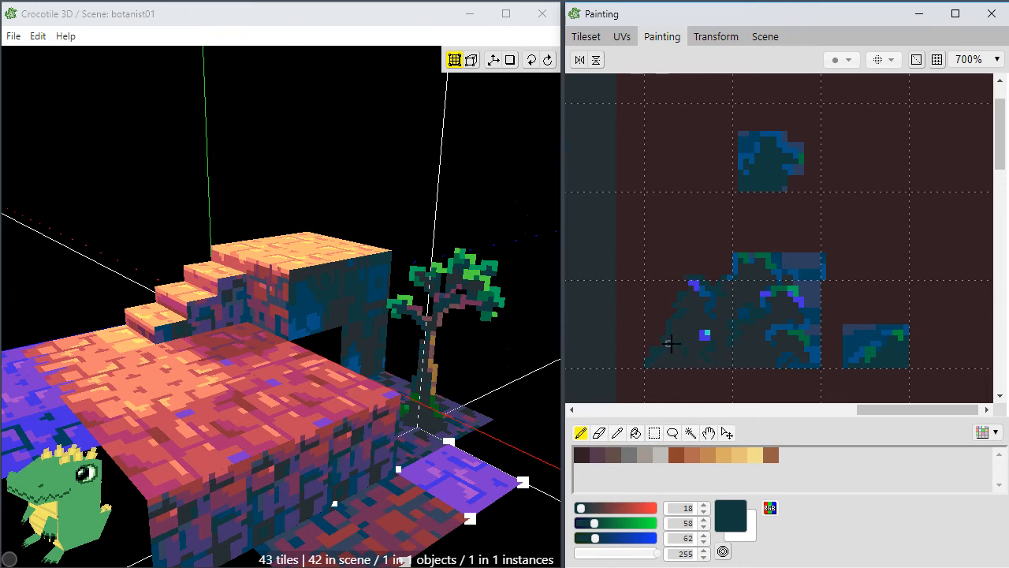
pyautogui.keyDown('alt'); pyautogui.click(781, 327); pyautogui.keyUp('alt')
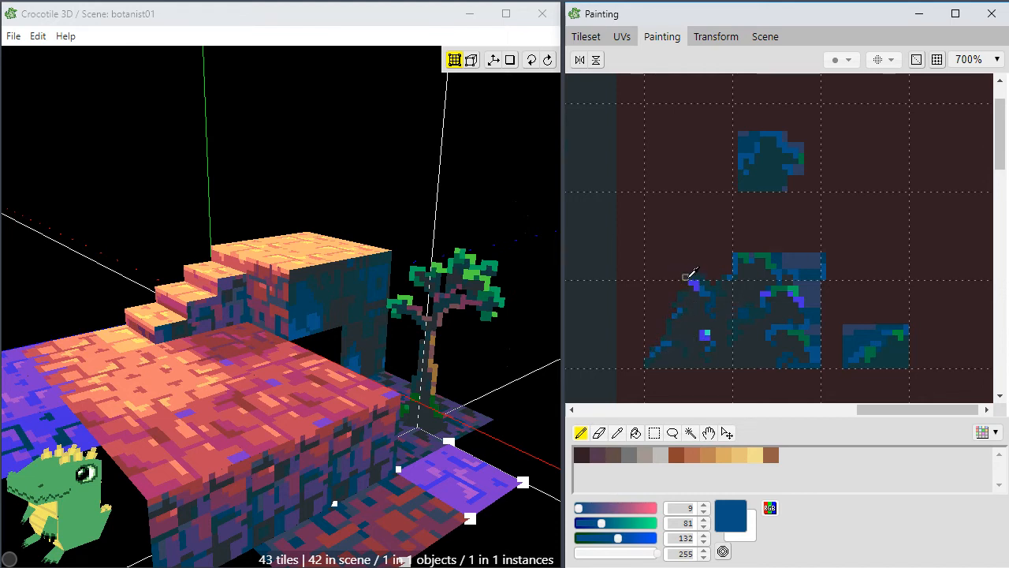
pyautogui.keyDown('alt'); pyautogui.click(686, 277); pyautogui.keyUp('alt')
pyautogui.keyDown('alt'); pyautogui.click(765, 251); pyautogui.keyUp('alt')
pyautogui.keyDown('alt'); pyautogui.click(786, 261); pyautogui.keyUp('alt')
pyautogui.keyDown('alt'); pyautogui.click(760, 263); pyautogui.keyUp('alt')
pyautogui.keyDown('alt'); pyautogui.click(774, 257); pyautogui.keyUp('alt')
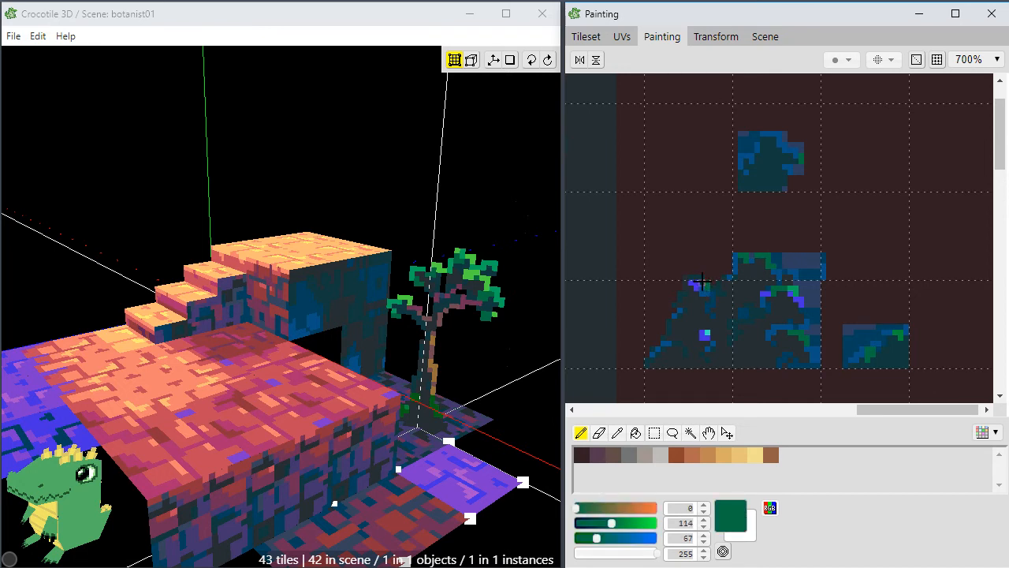
pyautogui.moveTo(681, 309); pyautogui.dragTo(692, 309)
pyautogui.keyDown('alt'); pyautogui.click(819, 348); pyautogui.keyUp('alt')
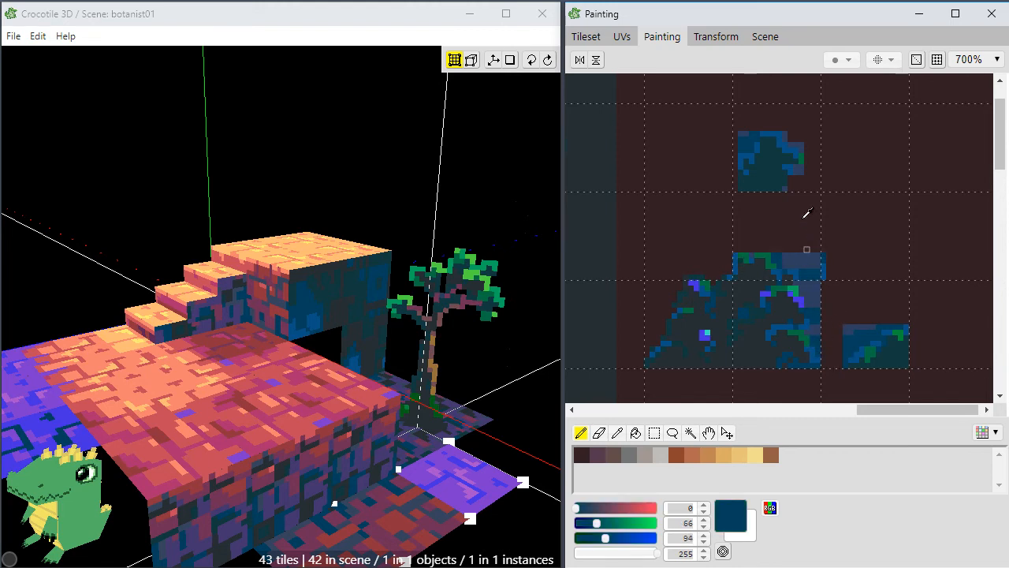
# Widen the base of the upper clump to its grid cell's edges with a blue outline and dark teal fill.
pyautogui.keyDown('alt'); pyautogui.click(743, 168); pyautogui.keyUp('alt')
pyautogui.moveTo(732, 174)
pyautogui.mouseDown()
pyautogui.moveTo(738, 185)
pyautogui.moveTo(817, 180)
pyautogui.mouseUp()
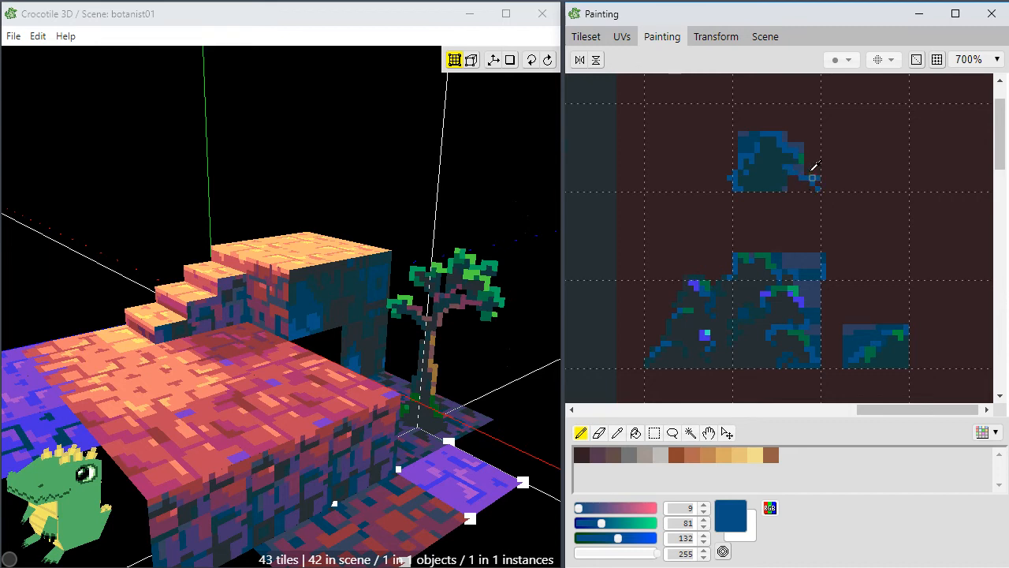
pyautogui.keyDown('alt'); pyautogui.click(818, 179); pyautogui.keyUp('alt')
pyautogui.keyDown('alt'); pyautogui.click(791, 186); pyautogui.keyUp('alt')
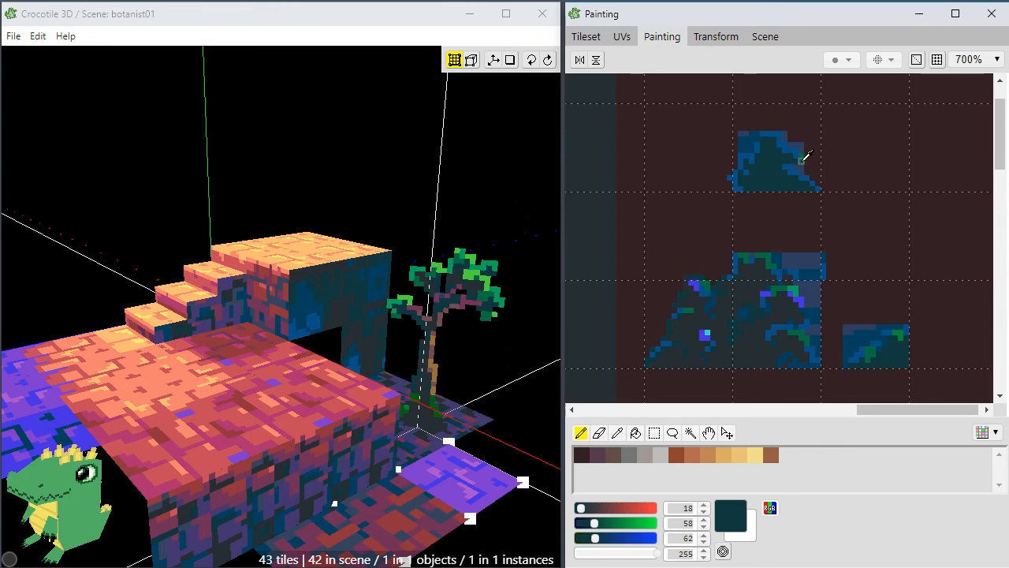
# Add green and blue leaf highlights to the upper clump and touch up its upper-right contour with sampled colours.
pyautogui.keyDown('alt'); pyautogui.click(800, 158); pyautogui.keyUp('alt')
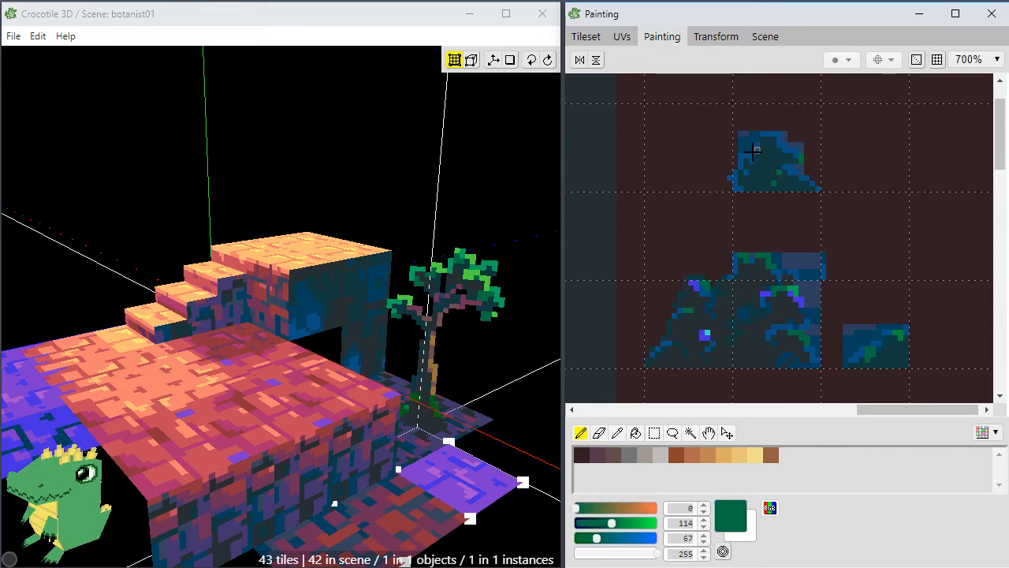
pyautogui.keyDown('alt'); pyautogui.click(791, 172); pyautogui.keyUp('alt')
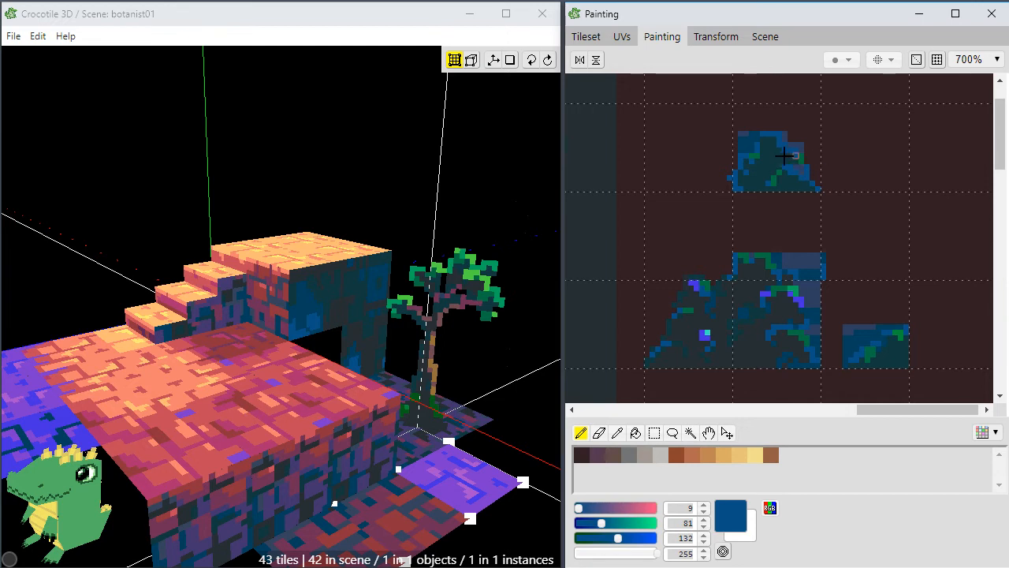
pyautogui.keyDown('alt'); pyautogui.click(795, 164); pyautogui.keyUp('alt')
pyautogui.keyDown('alt'); pyautogui.click(792, 130); pyautogui.keyUp('alt')
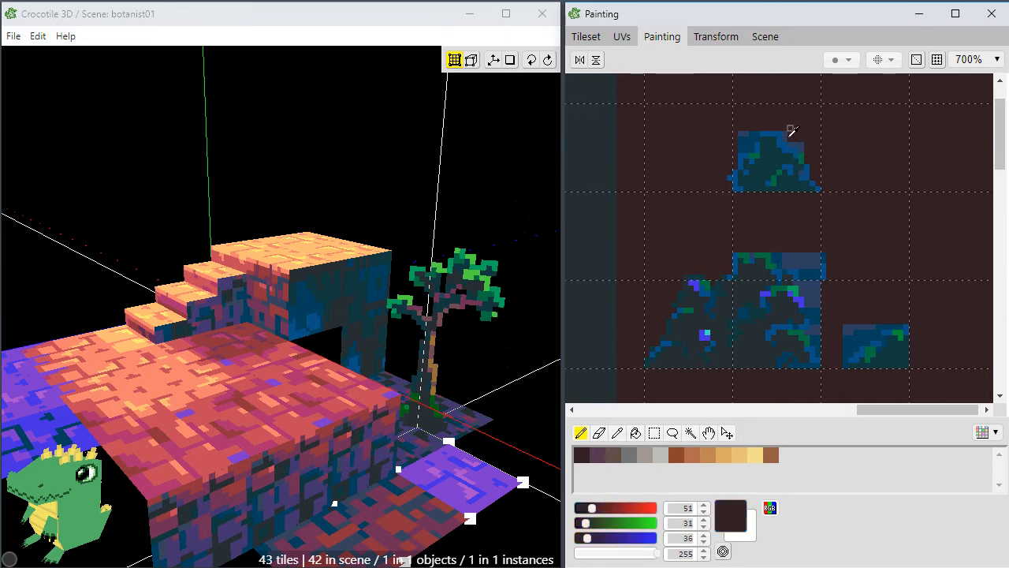
pyautogui.keyDown('alt'); pyautogui.click(795, 144); pyautogui.keyUp('alt')
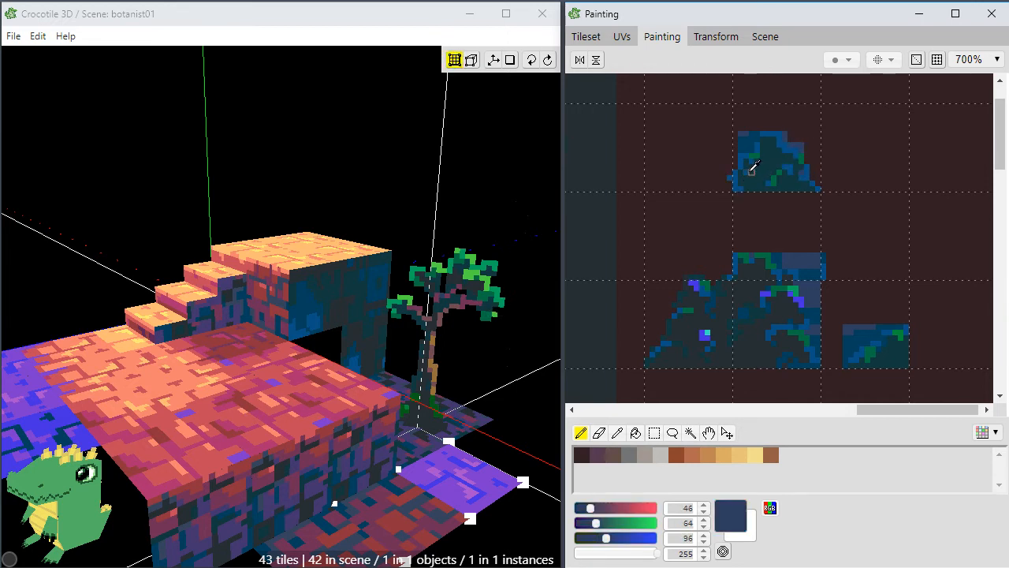
# Paint a small dark teal bush with a blue outline beside the upper clump and clear the stray pixels between them.
pyautogui.keyDown('alt'); pyautogui.click(753, 166); pyautogui.keyUp('alt')
pyautogui.moveTo(676, 169)
pyautogui.mouseDown()
pyautogui.moveTo(696, 165)
pyautogui.moveTo(711, 186)
pyautogui.moveTo(683, 186)
pyautogui.moveTo(686, 172)
pyautogui.mouseUp()
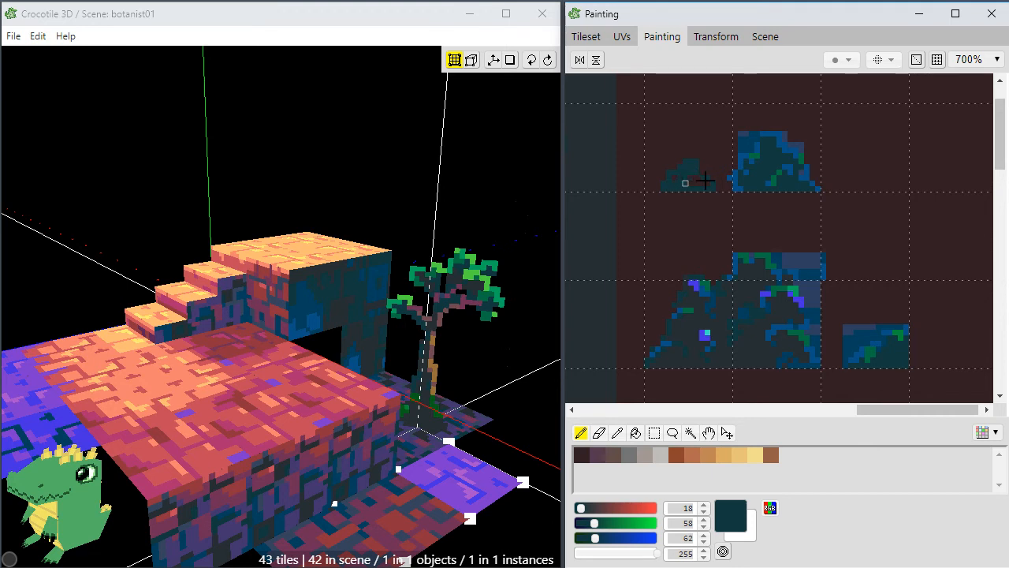
pyautogui.keyDown('alt'); pyautogui.click(732, 178); pyautogui.keyUp('alt')
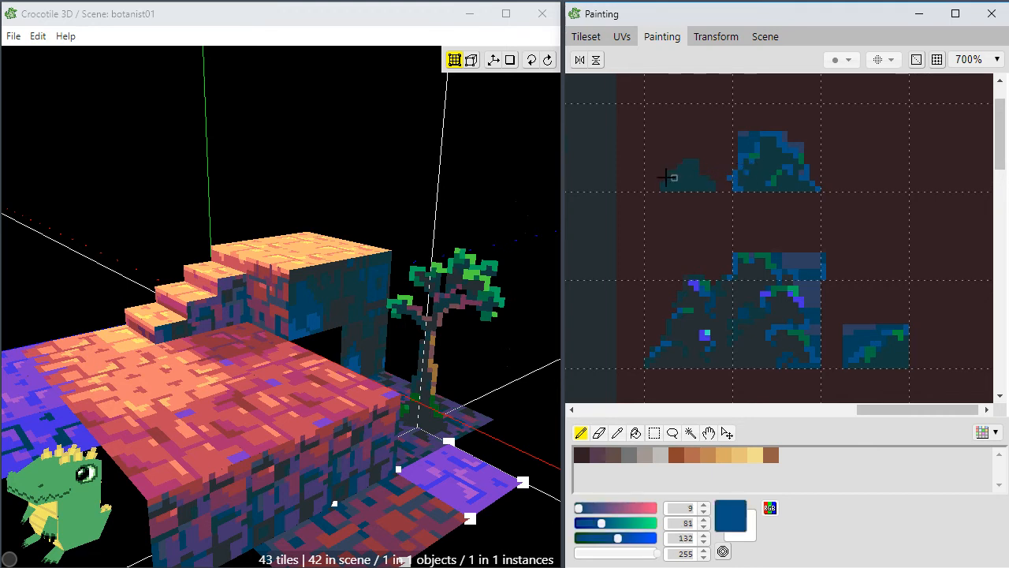
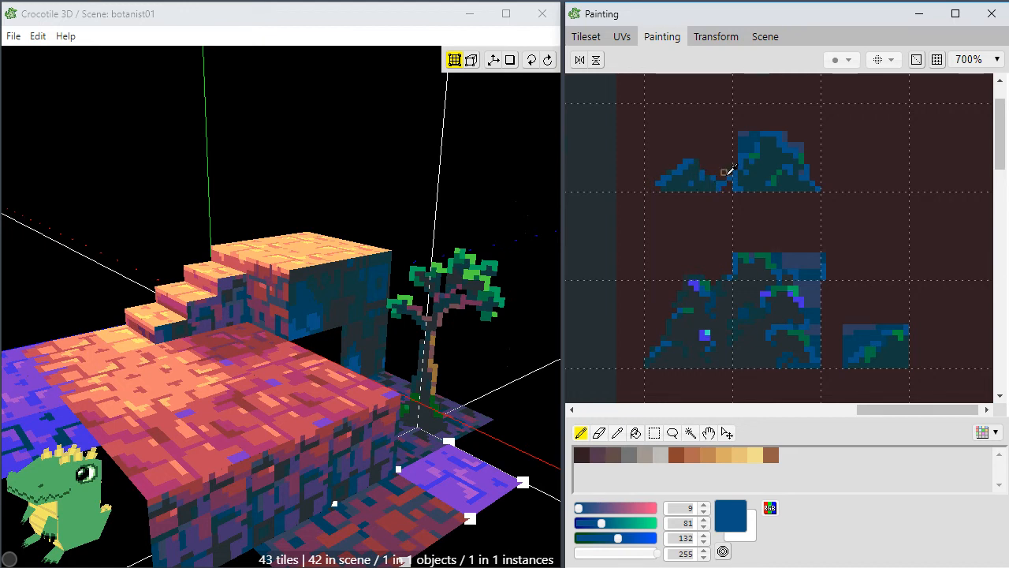
pyautogui.keyDown('alt'); pyautogui.click(729, 174); pyautogui.keyUp('alt')
pyautogui.keyDown('alt'); pyautogui.click(667, 188); pyautogui.keyUp('alt')
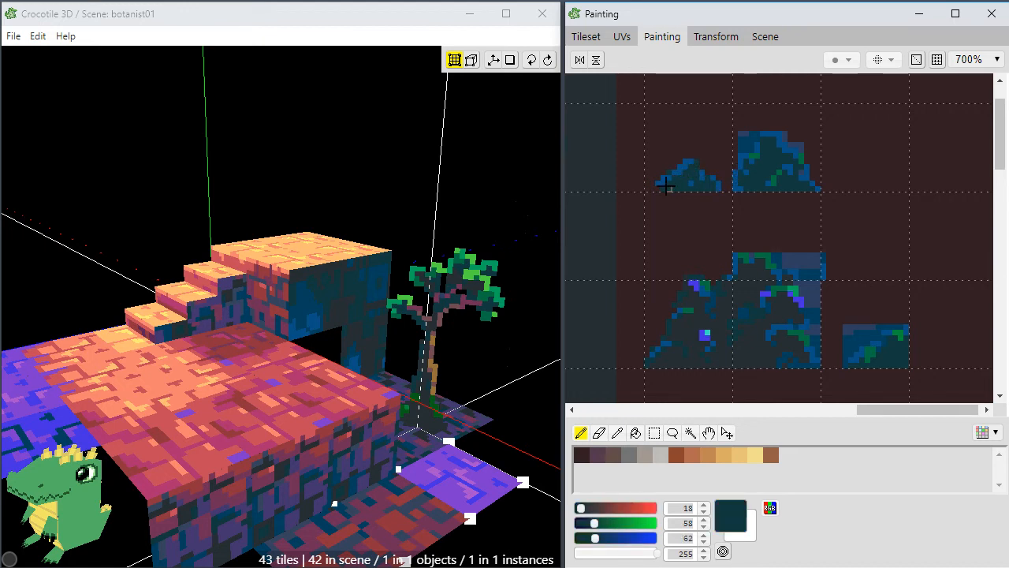
# Extend the lower-right bush with a blue outline sloping to the ground line and fill it with dark teal.
pyautogui.keyDown('alt'); pyautogui.click(884, 339); pyautogui.keyUp('alt')
pyautogui.click(919, 328)
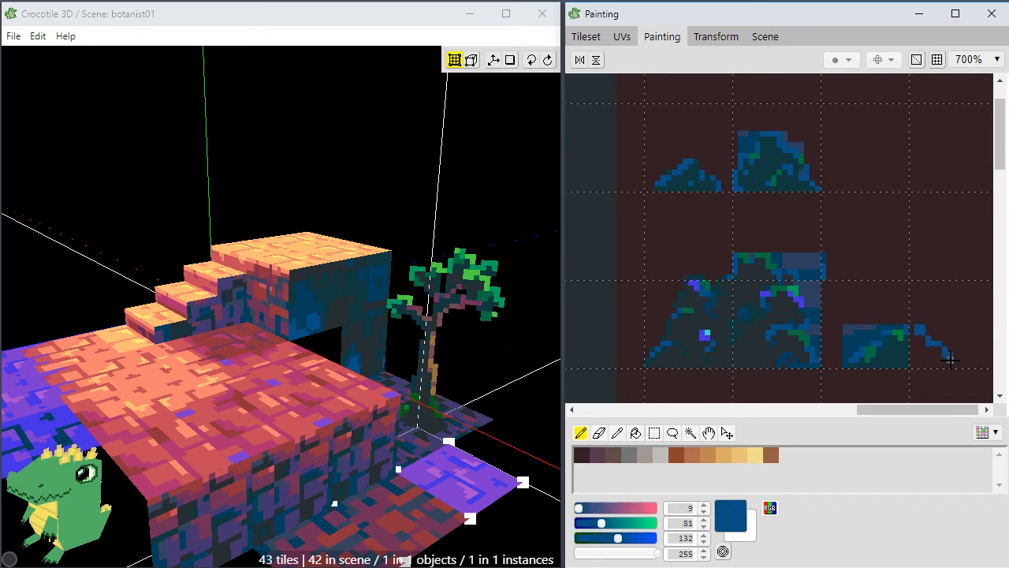
pyautogui.keyDown('shift'); pyautogui.click(962, 363); pyautogui.keyUp('shift')
pyautogui.keyDown('alt'); pyautogui.click(903, 345); pyautogui.keyUp('alt')
pyautogui.moveTo(914, 336); pyautogui.dragTo(942, 356)
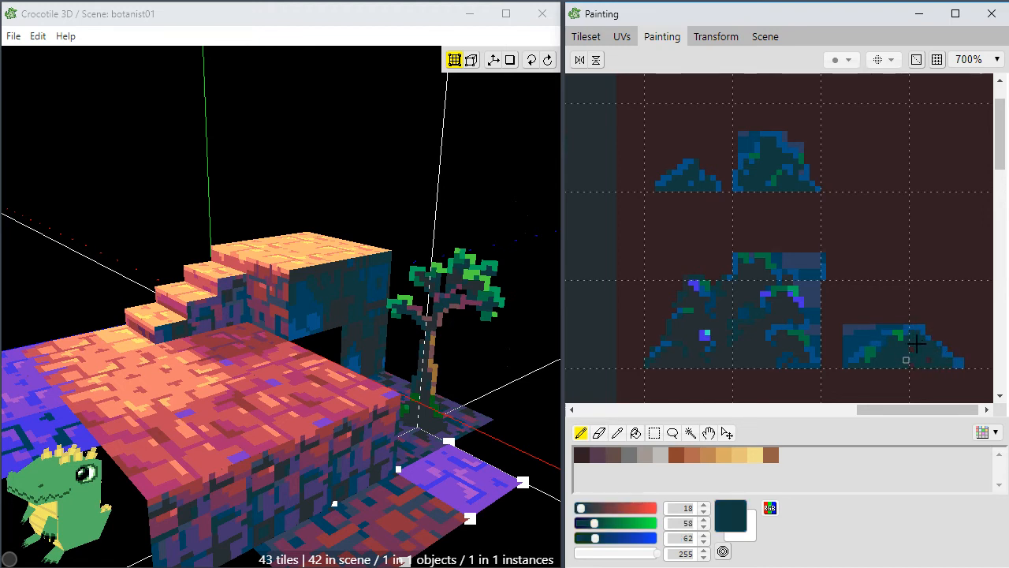
# Add green highlights and blue and dark teal touch-ups to the extended side of the lower-right bush.
pyautogui.keyDown('alt'); pyautogui.click(912, 338); pyautogui.keyUp('alt')
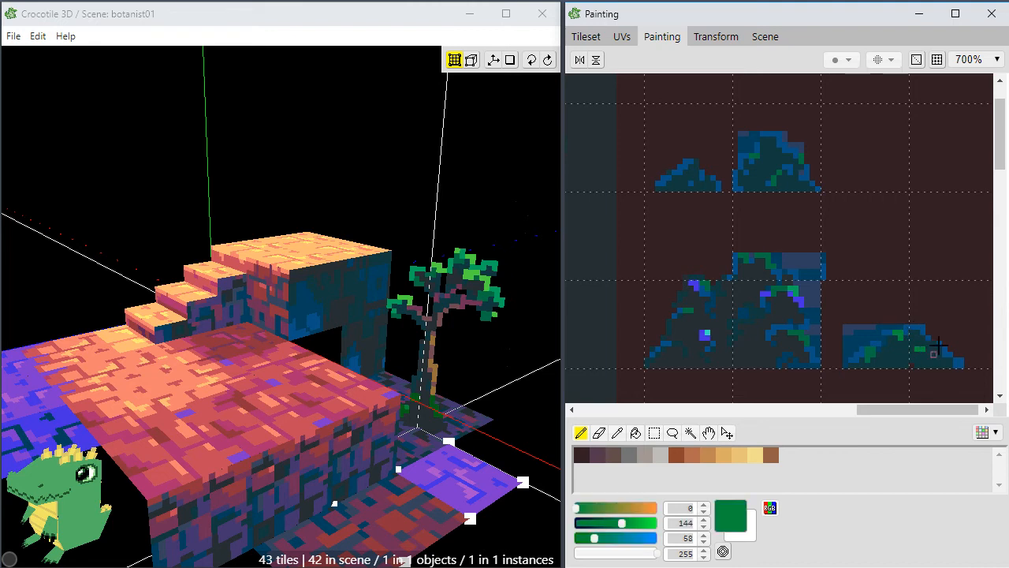
pyautogui.moveTo(915, 322); pyautogui.dragTo(925, 327)
pyautogui.keyDown('alt'); pyautogui.click(926, 337); pyautogui.keyUp('alt')
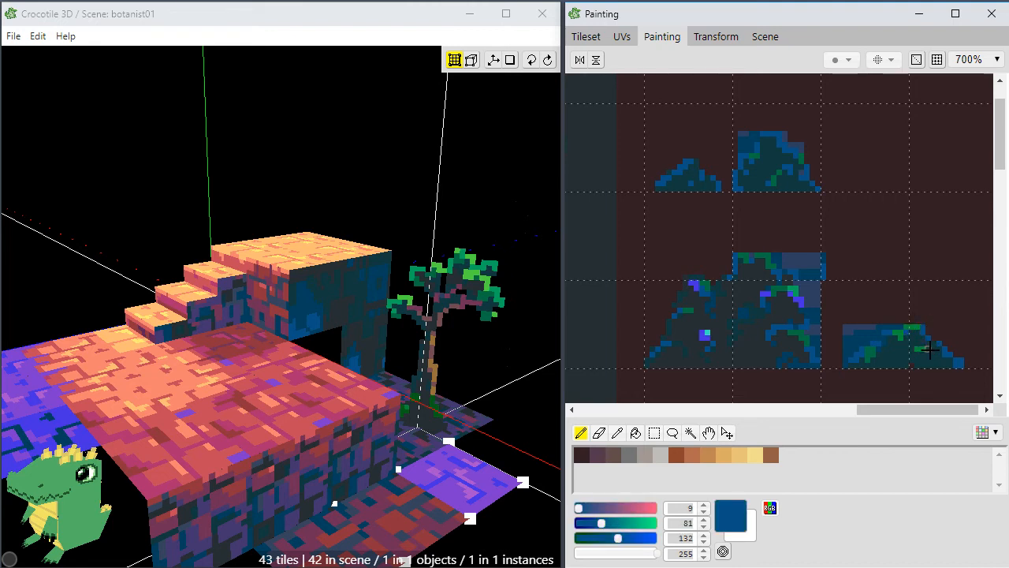
pyautogui.keyDown('alt'); pyautogui.click(918, 359); pyautogui.keyUp('alt')
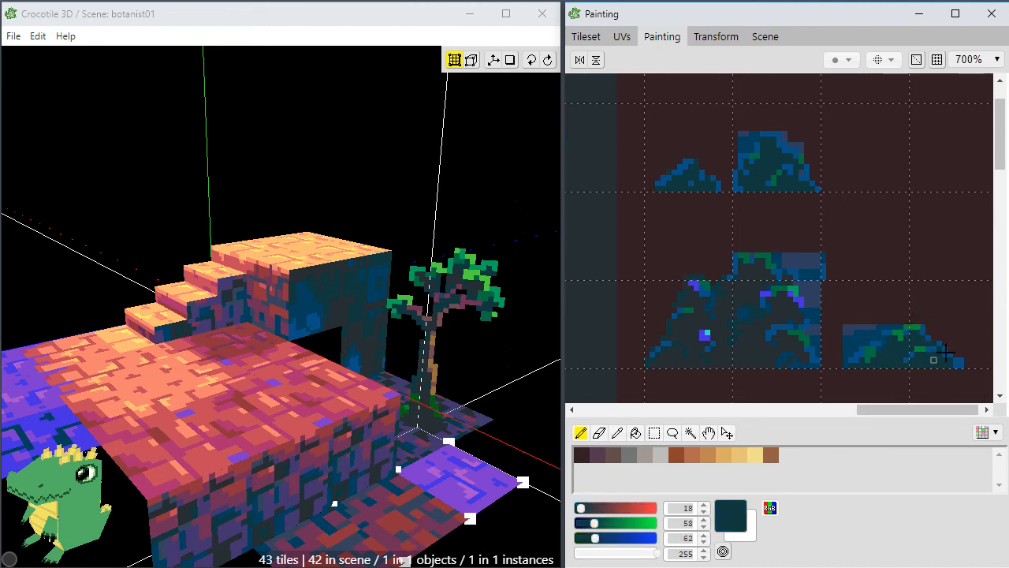
# Select the grid cells holding all four bushes and delete the maroon background around them.
pyautogui.moveTo(910, 282); pyautogui.dragTo(883, 277, button='middle')
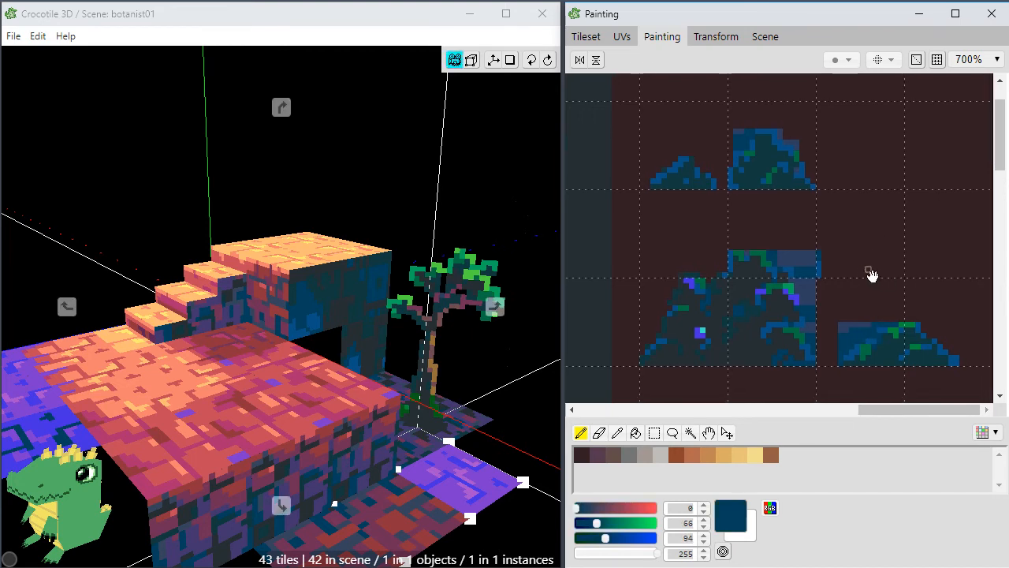
pyautogui.press('m')
pyautogui.moveTo(643, 103); pyautogui.dragTo(957, 346)
pyautogui.press('w')
pyautogui.click(861, 273)
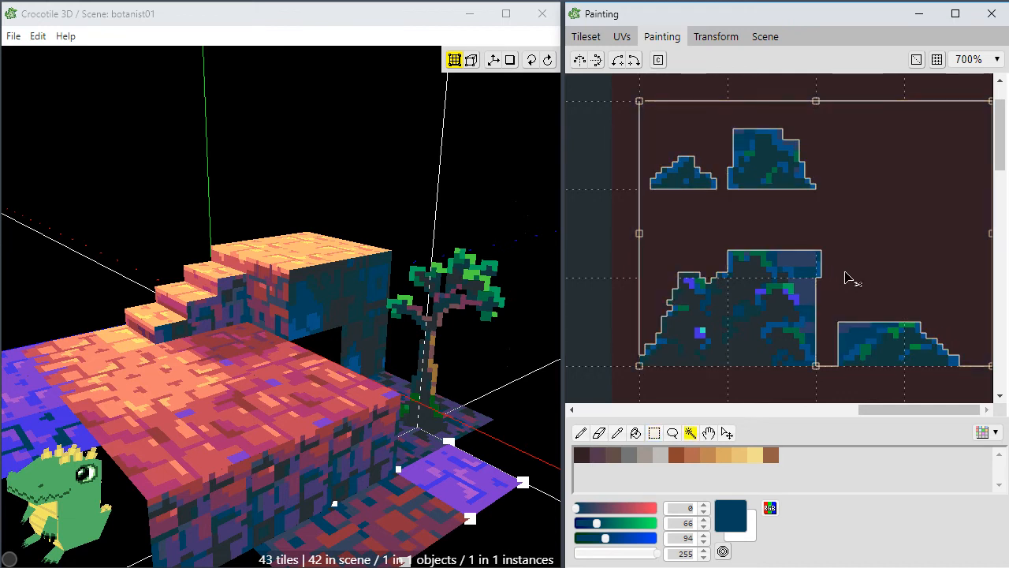
pyautogui.press('Delete')
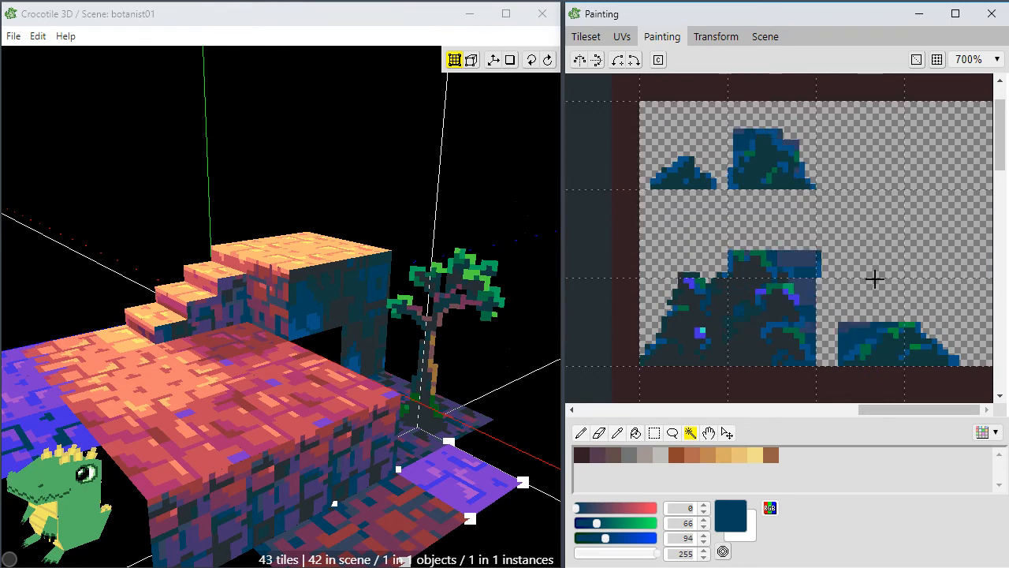
# Erase the leftover blocky corners of the large bush, the upper clump and the lower-right bush to round their outlines.
pyautogui.press('b')
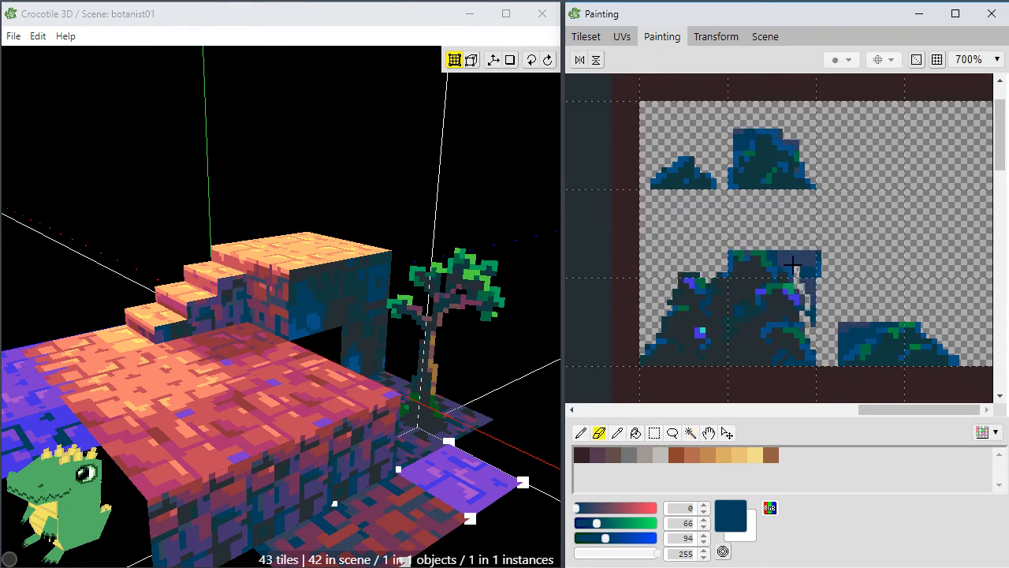
pyautogui.moveTo(729, 251)
pyautogui.mouseDown()
pyautogui.moveTo(791, 249)
pyautogui.moveTo(810, 310)
pyautogui.mouseUp()
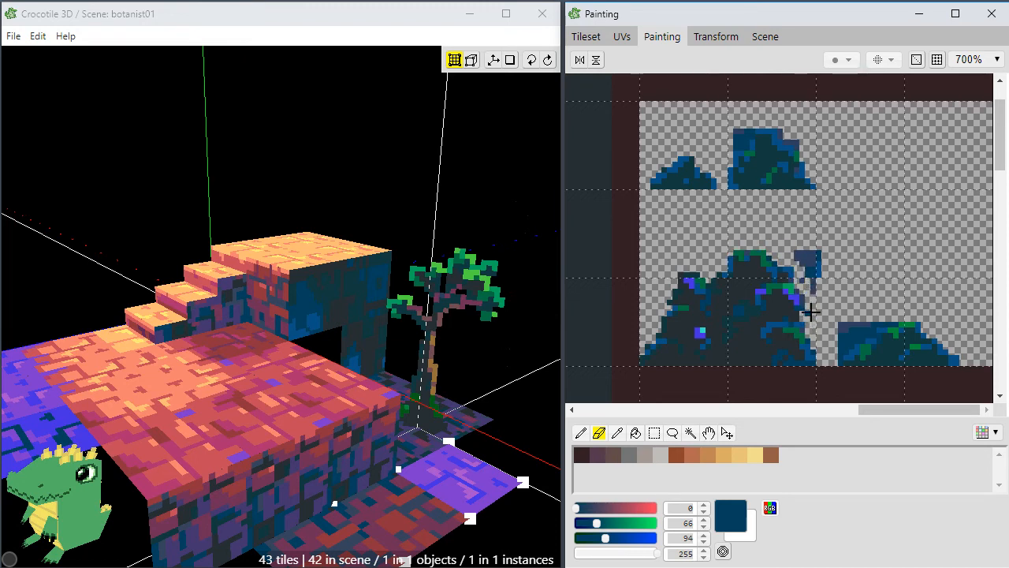
pyautogui.moveTo(794, 253)
pyautogui.mouseDown()
pyautogui.moveTo(806, 266)
pyautogui.moveTo(820, 251)
pyautogui.mouseUp()
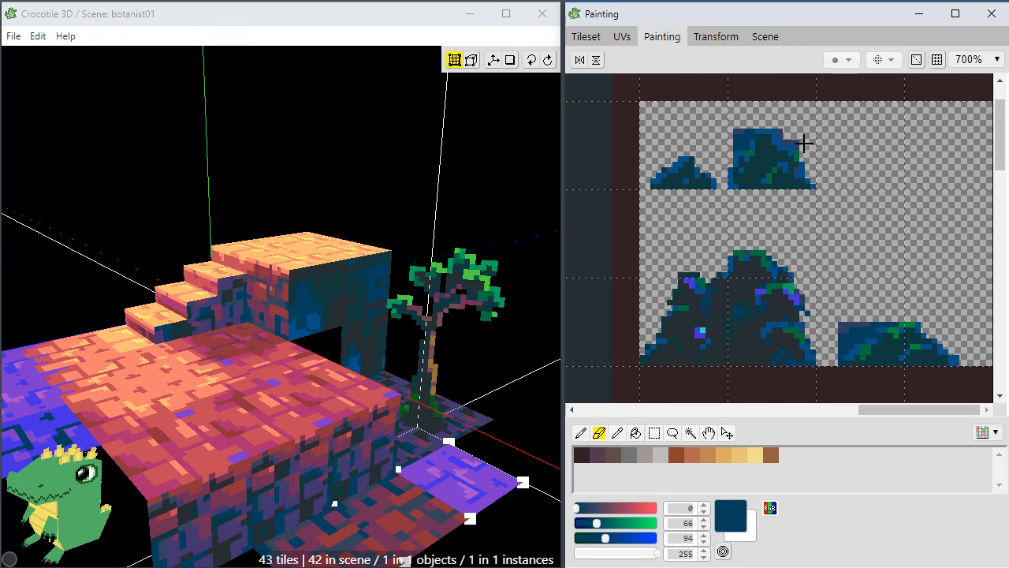
pyautogui.moveTo(739, 139); pyautogui.dragTo(735, 139)
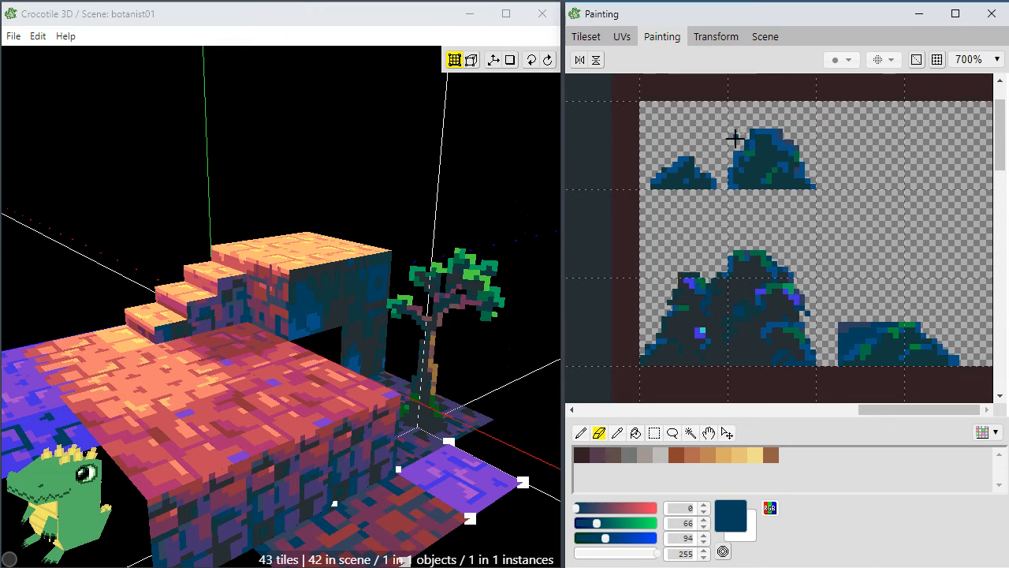
pyautogui.moveTo(841, 327)
pyautogui.mouseDown()
pyautogui.moveTo(831, 344)
pyautogui.moveTo(864, 331)
pyautogui.moveTo(836, 347)
pyautogui.moveTo(845, 331)
pyautogui.mouseUp()
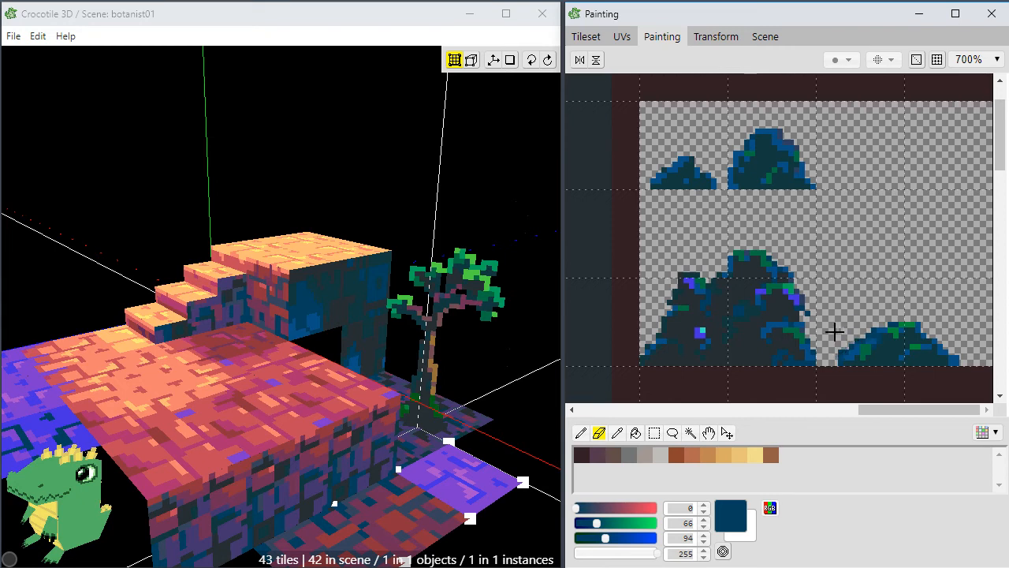
# Smooth the large bush's right edge with sampled colours and paint over its isolated bright spot in dark grey (38, 47, 51).
pyautogui.press('b')
pyautogui.rightClick(798, 311)
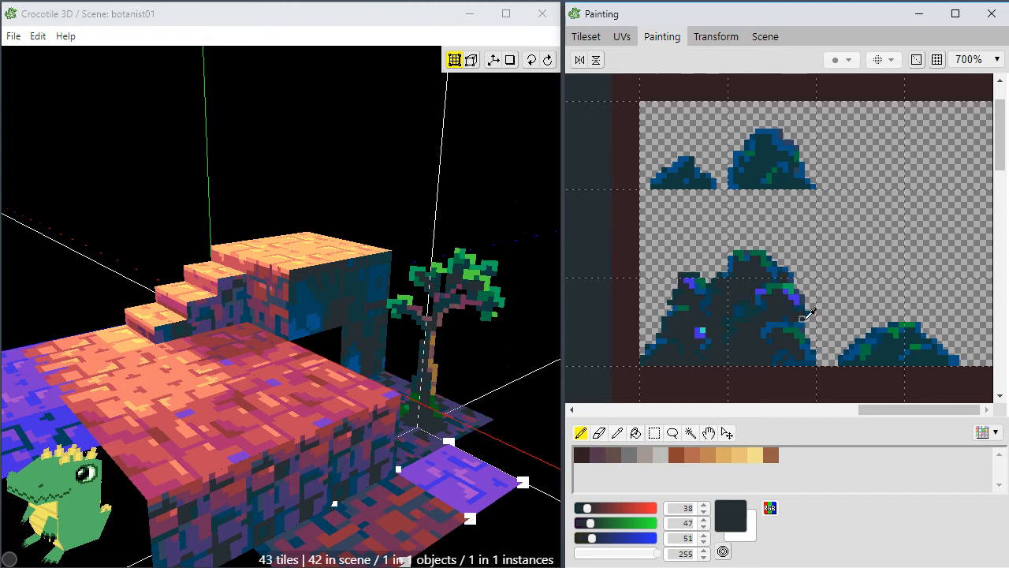
pyautogui.rightClick(802, 317)
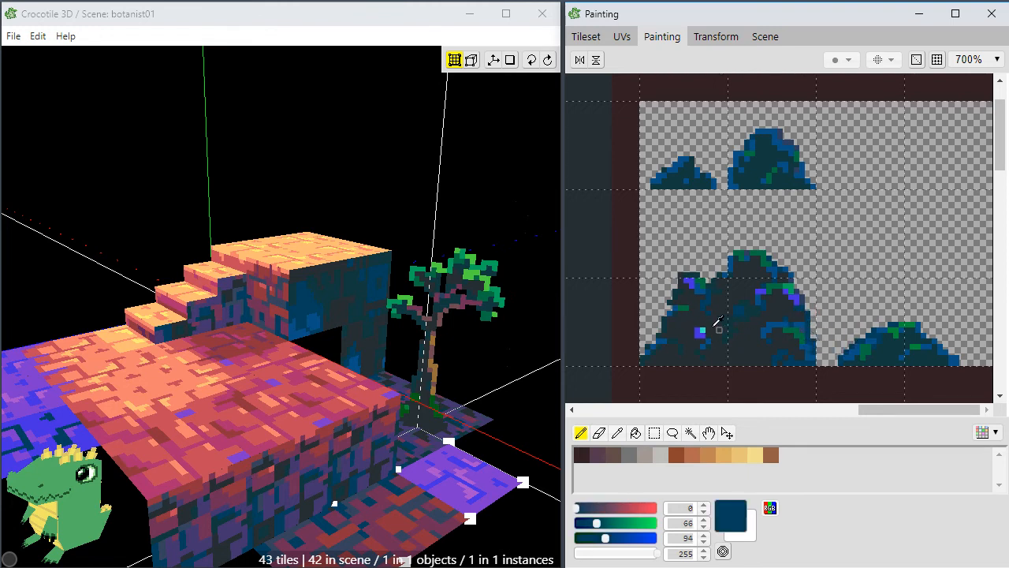
pyautogui.rightClick(712, 319)
pyautogui.moveTo(707, 327); pyautogui.dragTo(711, 323)
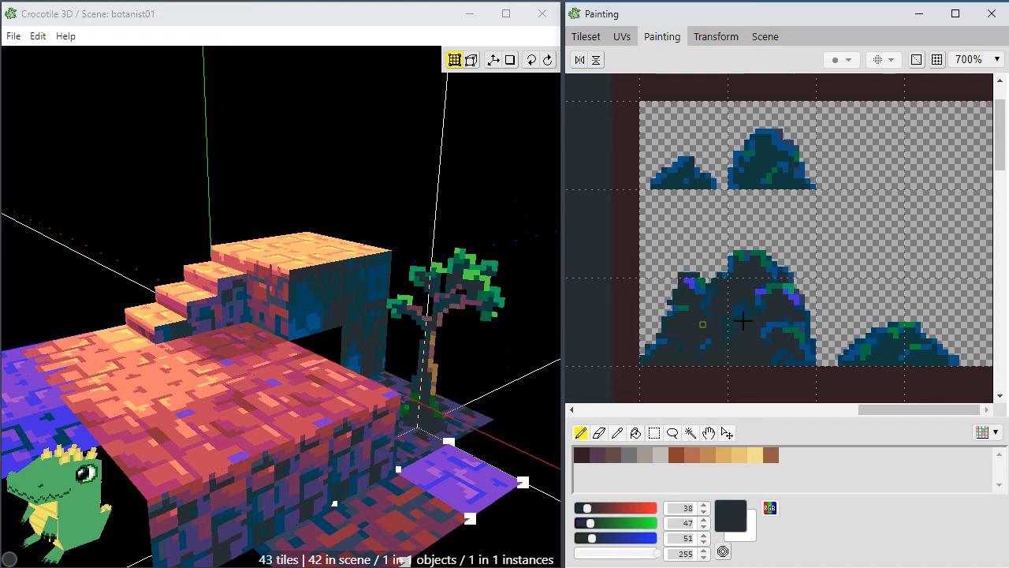
# Erase the stray pixels above the purple highlight on the large bush's smaller peak.
pyautogui.press('e')
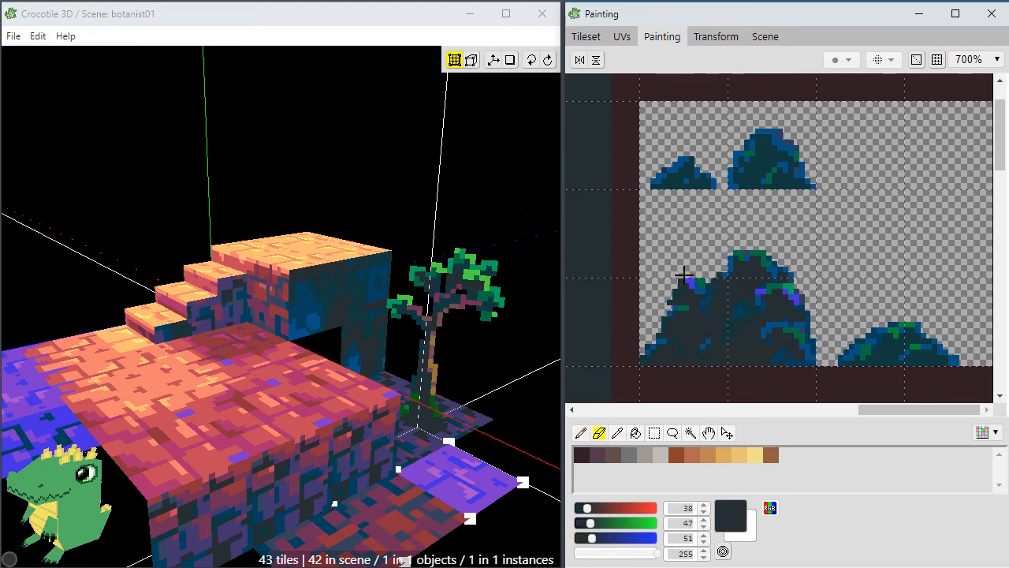
pyautogui.press('b')
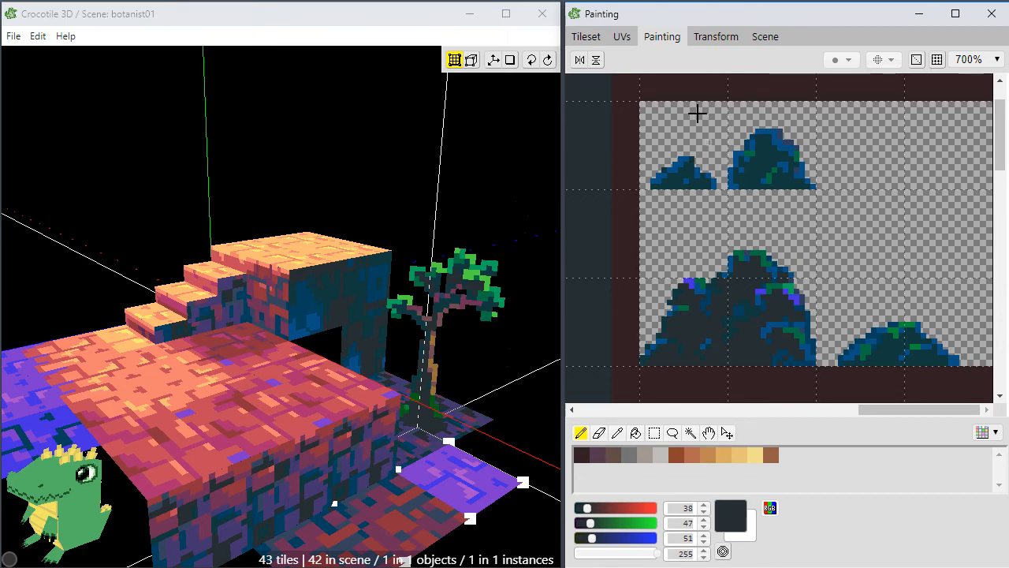
# Pick the large bush from the tileset and place it upright behind the tree.
pyautogui.click(588, 39)
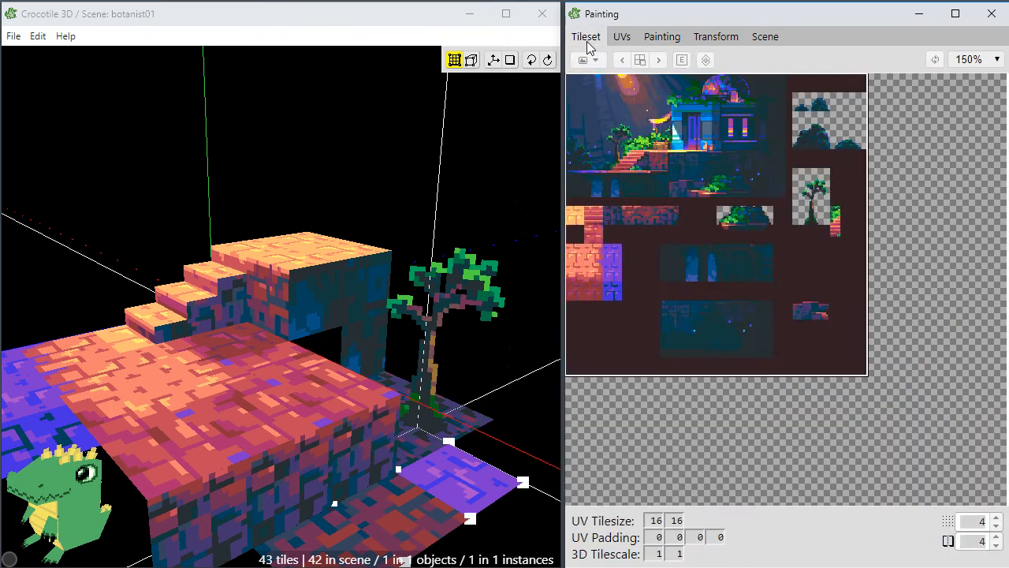
pyautogui.click(812, 142)
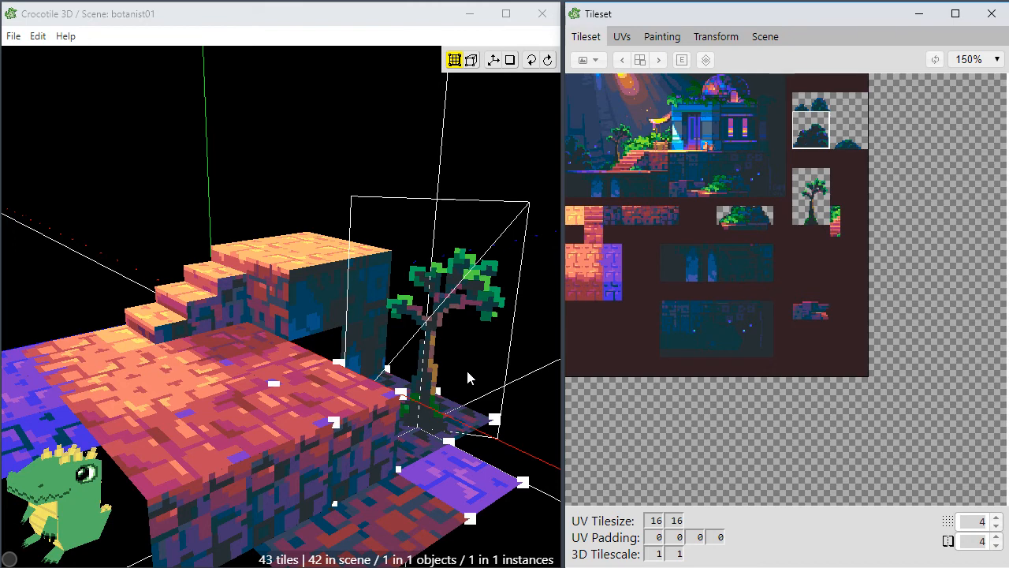
pyautogui.click(526, 372)
pyautogui.press('space')
pyautogui.press('space')
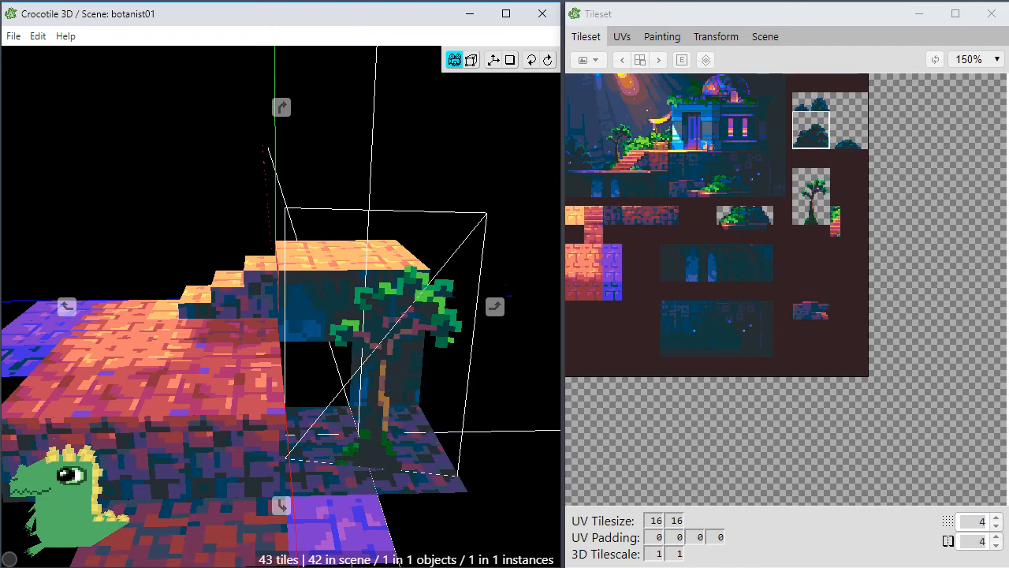
pyautogui.press('space')
pyautogui.click(469, 409)
pyautogui.press('space')
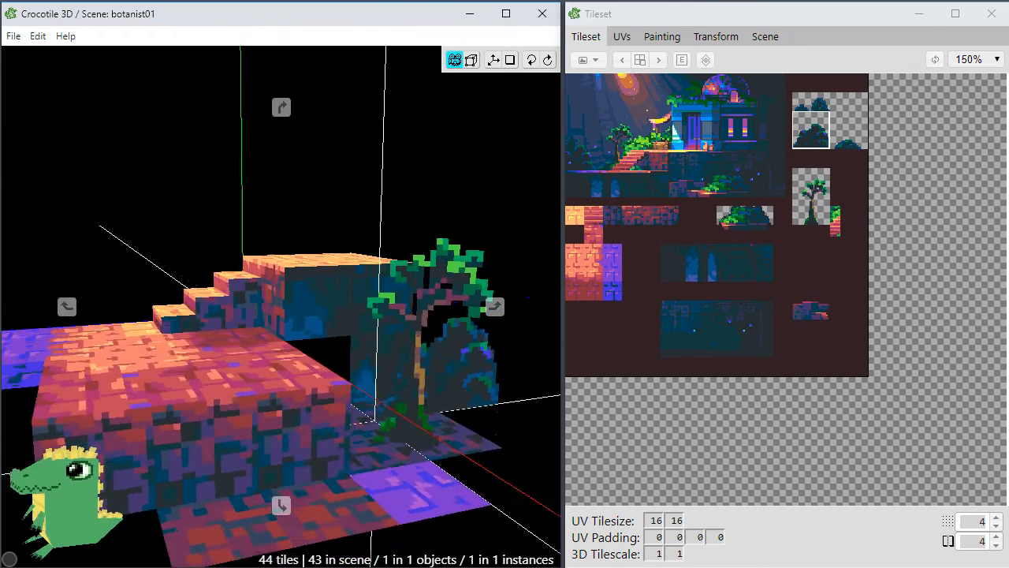
# Place a second copy of the large bush along the upper platform's back edge, behind the staircase.
pyautogui.press('space')
pyautogui.press('space')
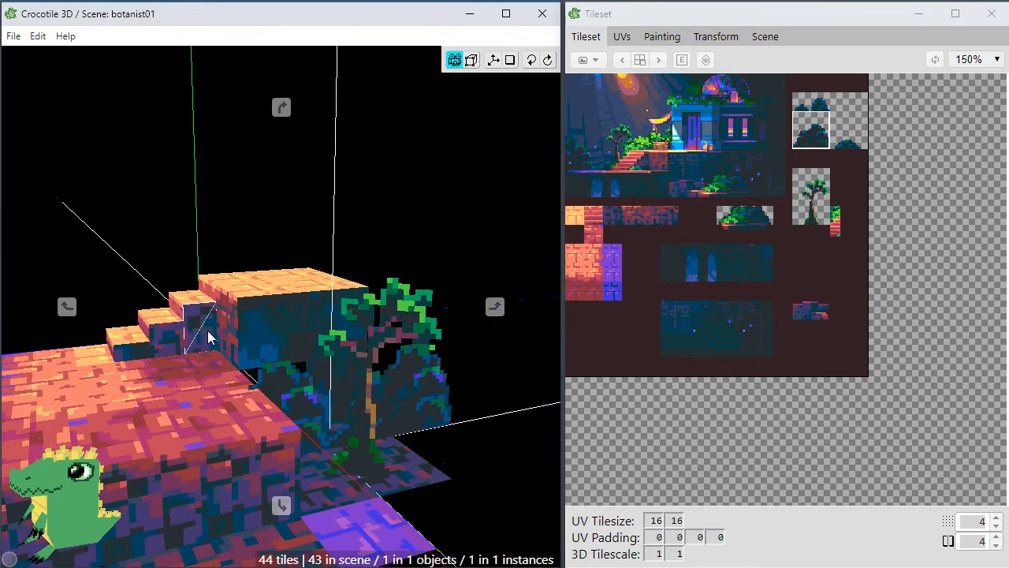
pyautogui.press('space')
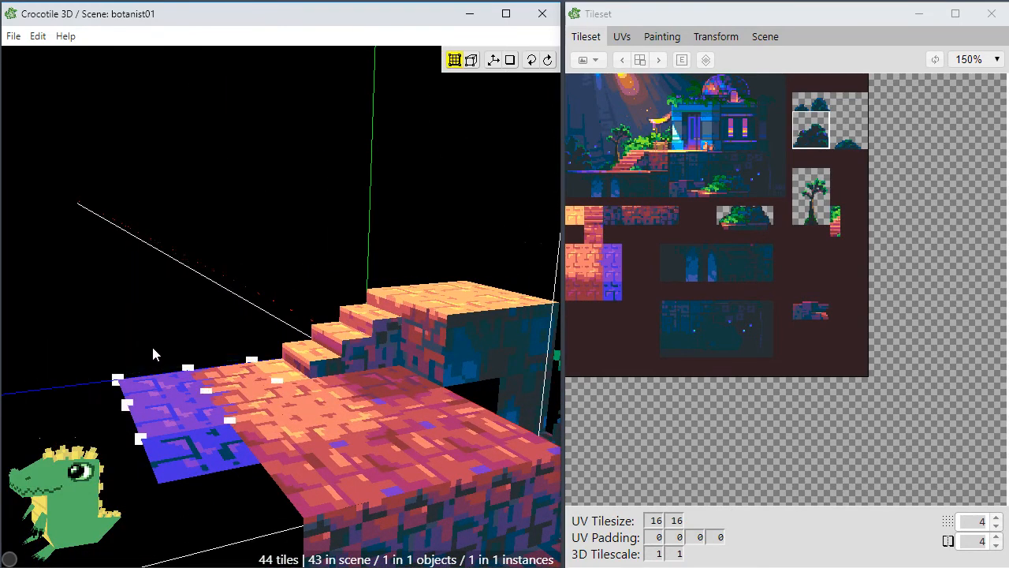
pyautogui.keyDown('shift'); pyautogui.click(189, 366); pyautogui.keyUp('shift')
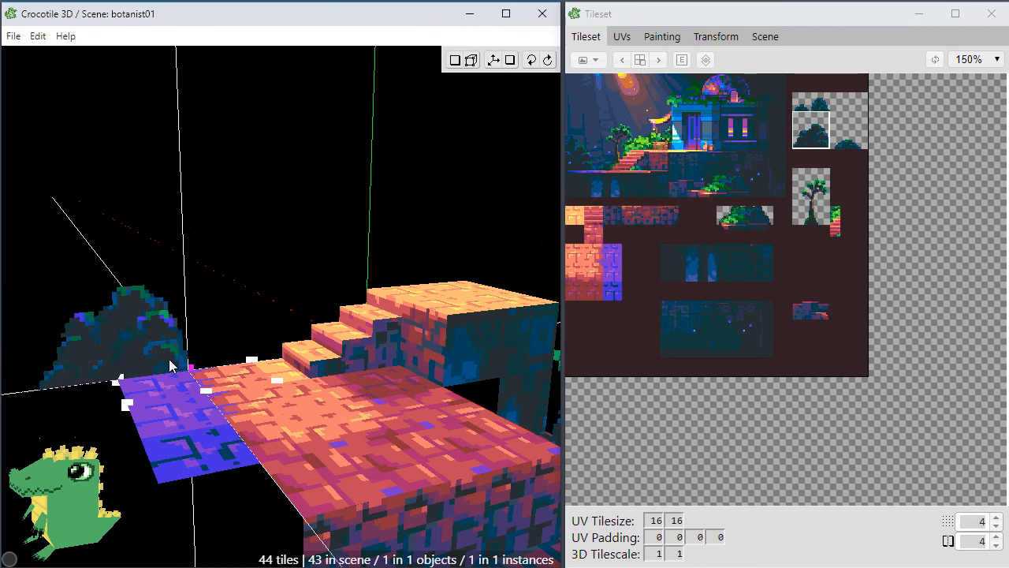
pyautogui.click(220, 335)
pyautogui.press('space')
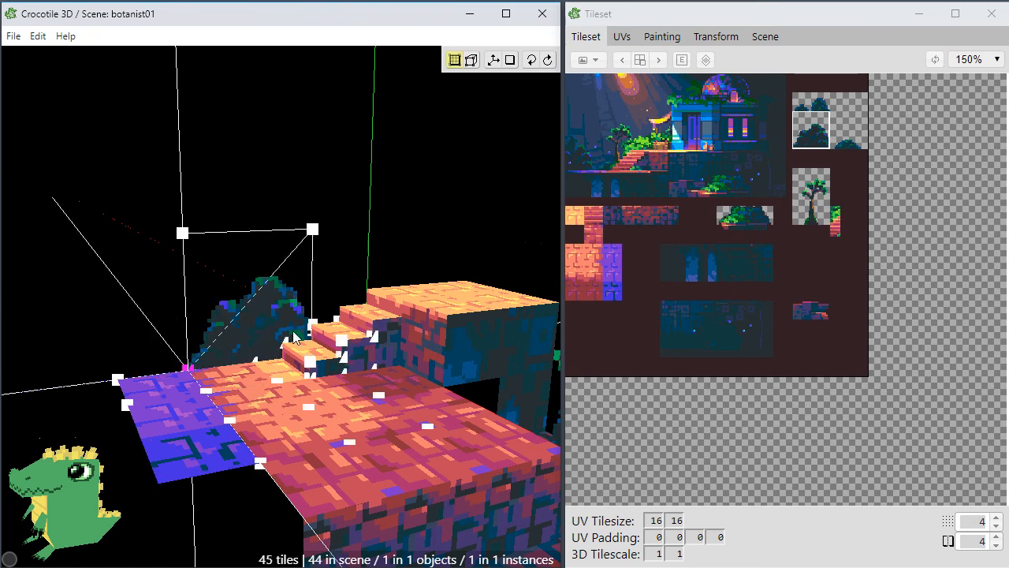
# Pick the low two-cell-wide bush from the tileset and place it beside the large bush, behind the purple tiles.
pyautogui.moveTo(427, 449); pyautogui.dragTo(438, 443)
pyautogui.scroll(-3, 438, 443)
pyautogui.moveTo(439, 444); pyautogui.dragTo(355, 430, button='right')
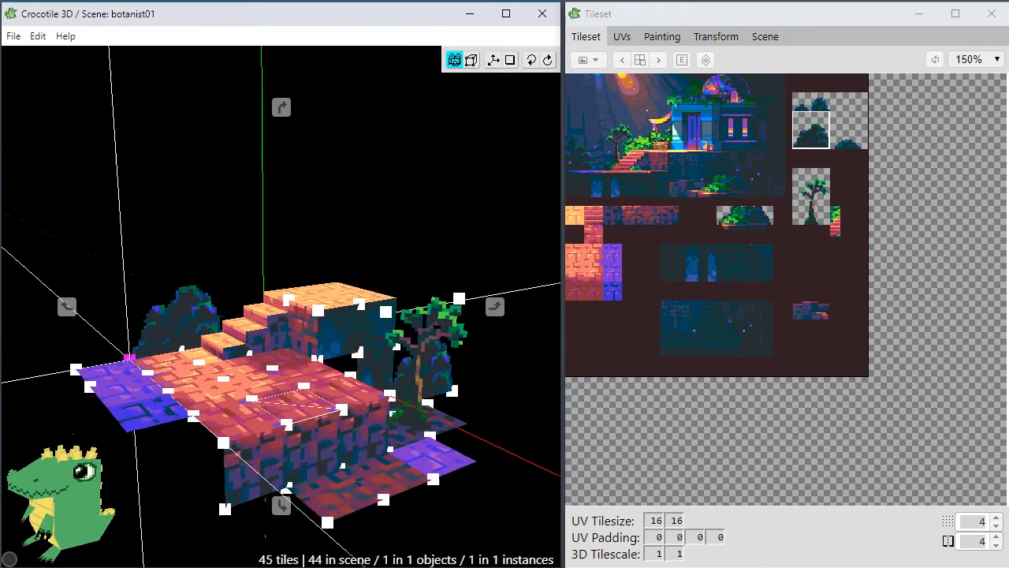
pyautogui.scroll(3, 355, 430)
pyautogui.press('space')
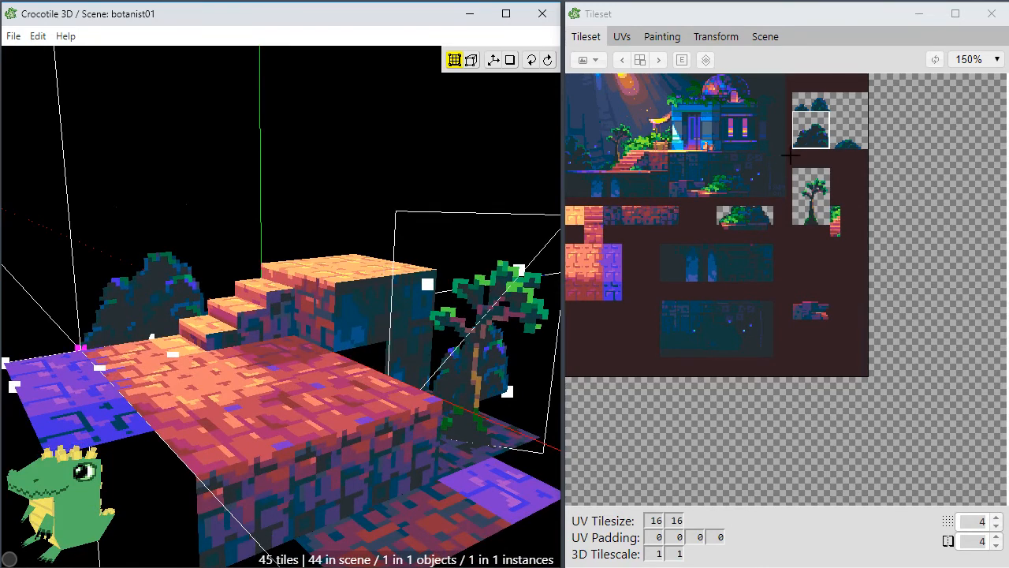
pyautogui.click(842, 141)
pyautogui.moveTo(863, 140); pyautogui.dragTo(840, 141)
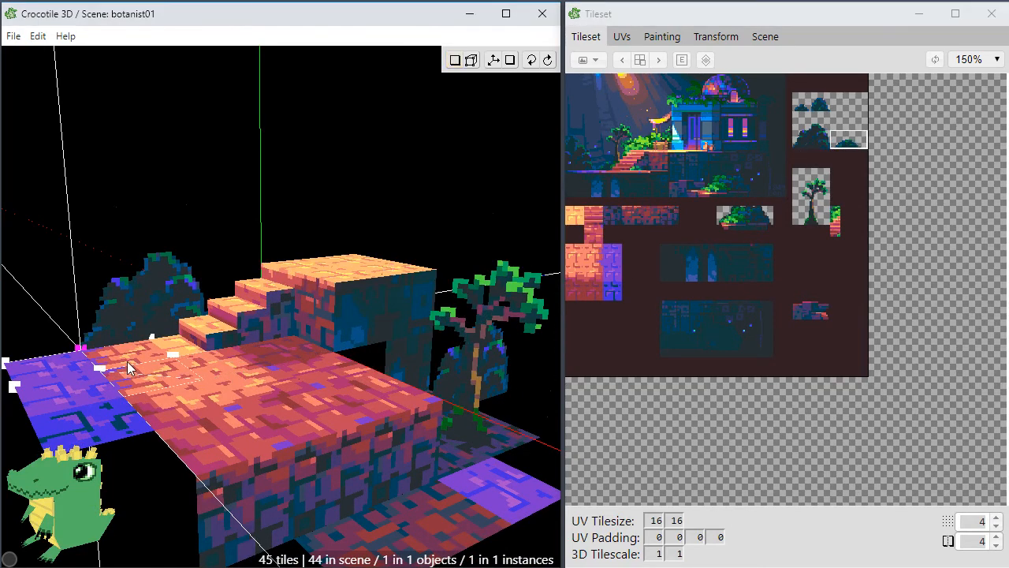
pyautogui.press('v')
pyautogui.press('space')
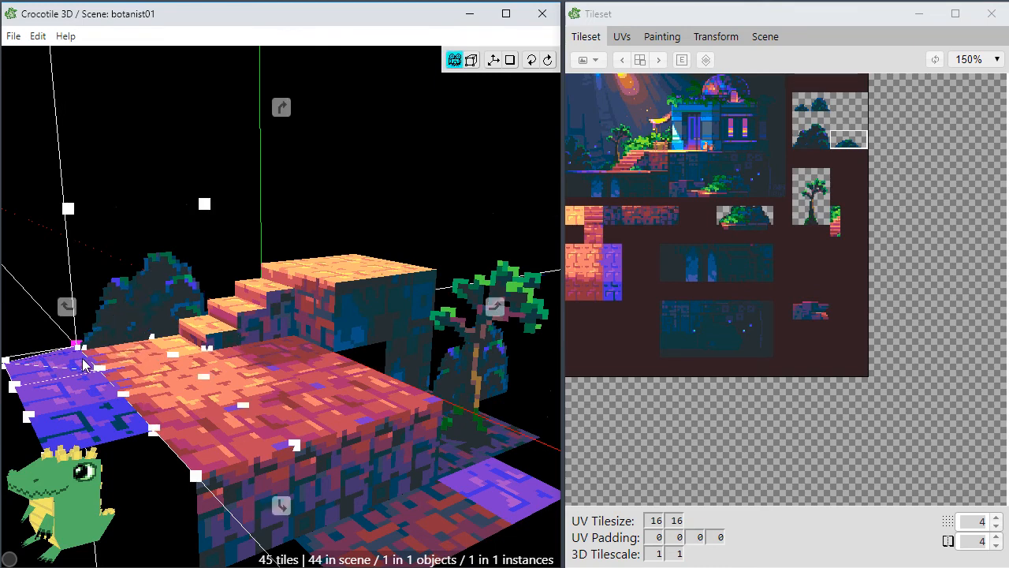
pyautogui.press('space')
pyautogui.moveTo(84, 363); pyautogui.dragTo(118, 362)
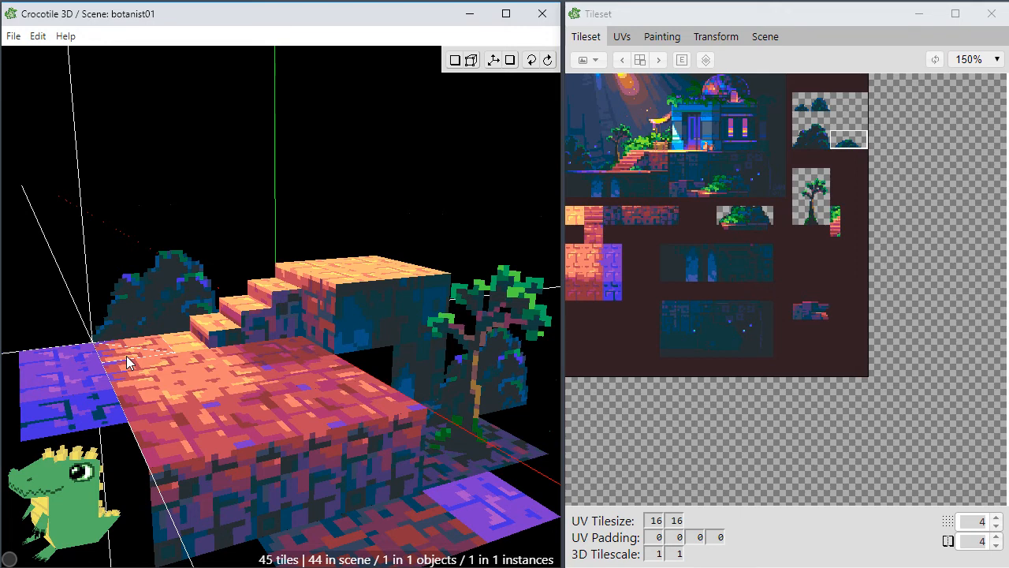
pyautogui.press('space')
pyautogui.moveTo(128, 357); pyautogui.dragTo(175, 355, button='right')
pyautogui.press('v')
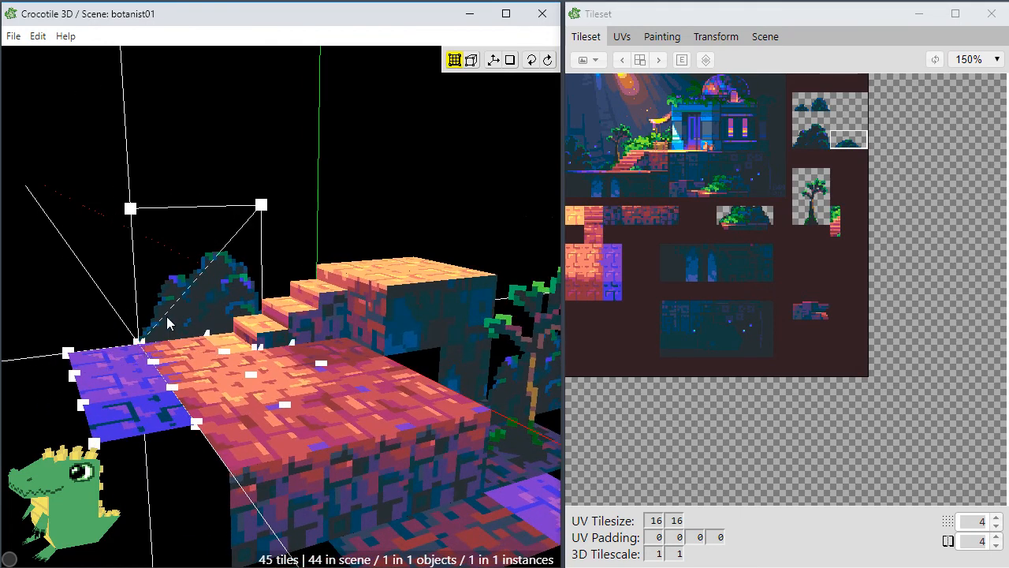
pyautogui.press('space')
pyautogui.scroll(-2, 152, 339)
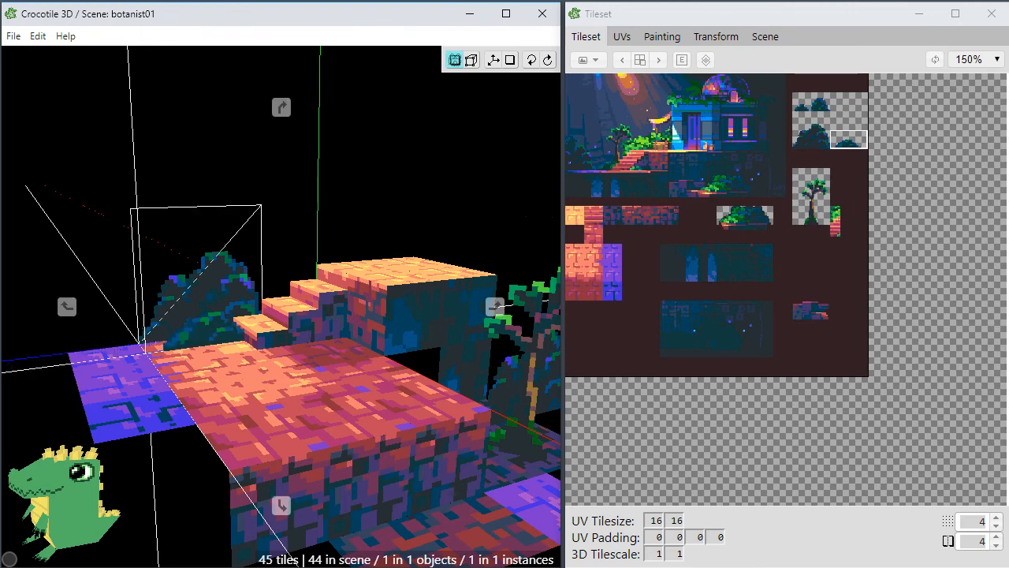
pyautogui.moveTo(107, 331); pyautogui.dragTo(162, 338, button='right')
pyautogui.scroll(2, 162, 338)
pyautogui.press('space')
pyautogui.press('a')
pyautogui.hotkey('shift', 'w')
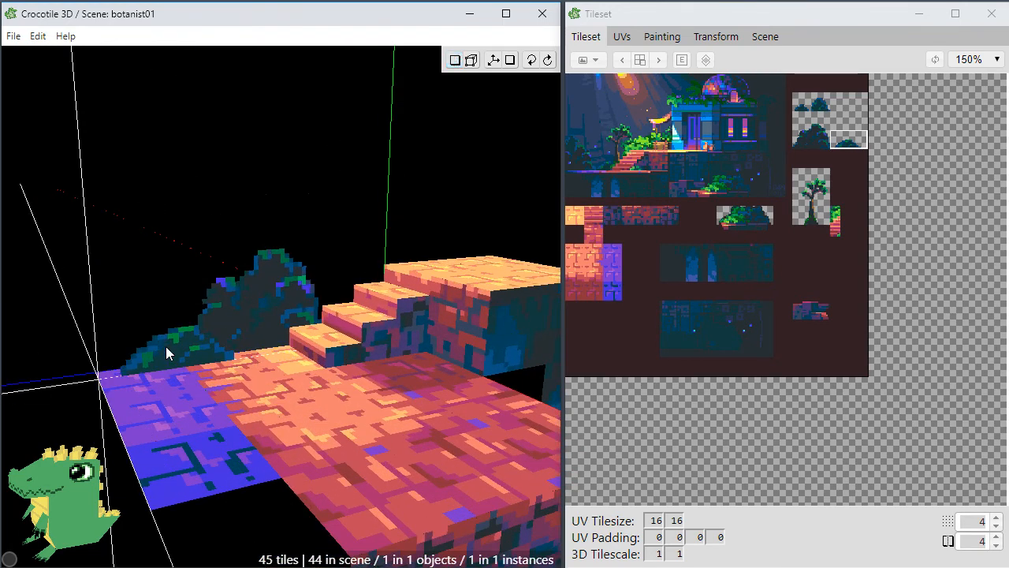
pyautogui.click(166, 347)
# Place another copy of the low bush on the front edge of the brick platform.
pyautogui.press('space')
pyautogui.moveTo(327, 414)
pyautogui.mouseDown()
pyautogui.moveTo(402, 438)
pyautogui.moveTo(326, 414)
pyautogui.moveTo(331, 400)
pyautogui.mouseUp()
pyautogui.scroll(-2, 331, 399)
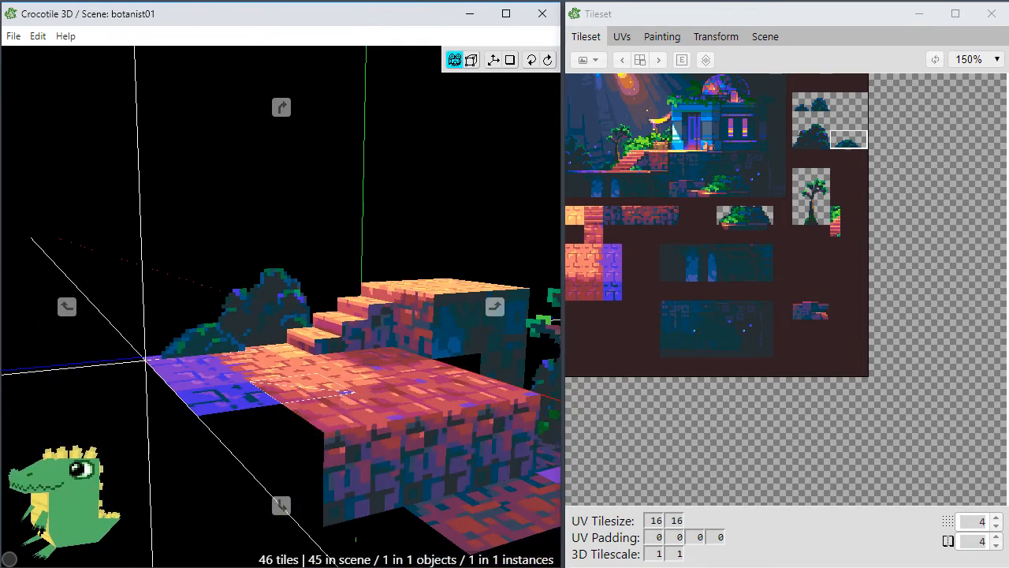
pyautogui.moveTo(345, 398); pyautogui.dragTo(260, 418, button='right')
pyautogui.moveTo(292, 370); pyautogui.dragTo(298, 385)
pyautogui.press('space')
pyautogui.press('space')
pyautogui.press('c')
pyautogui.click(255, 481)
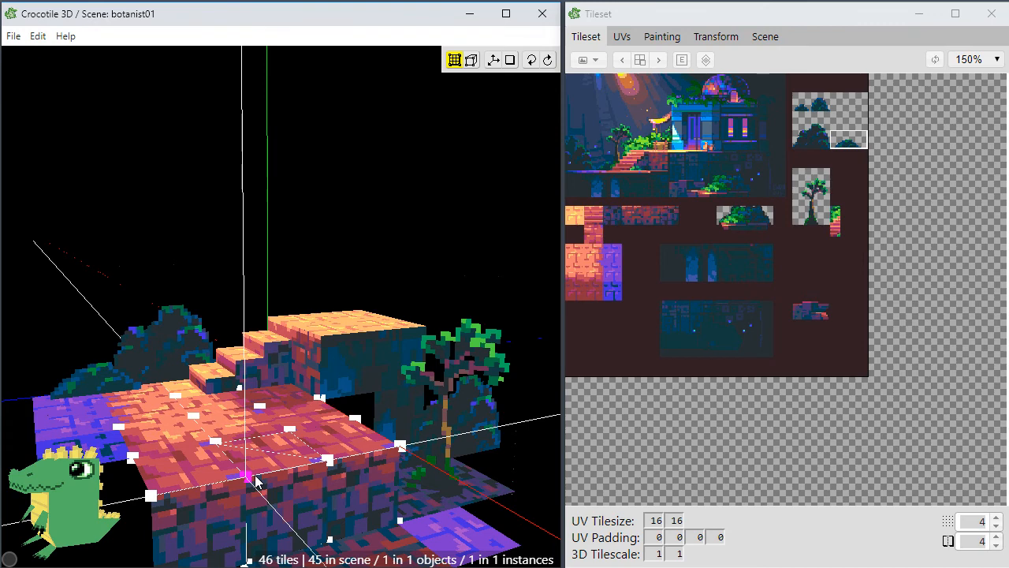
pyautogui.press('c')
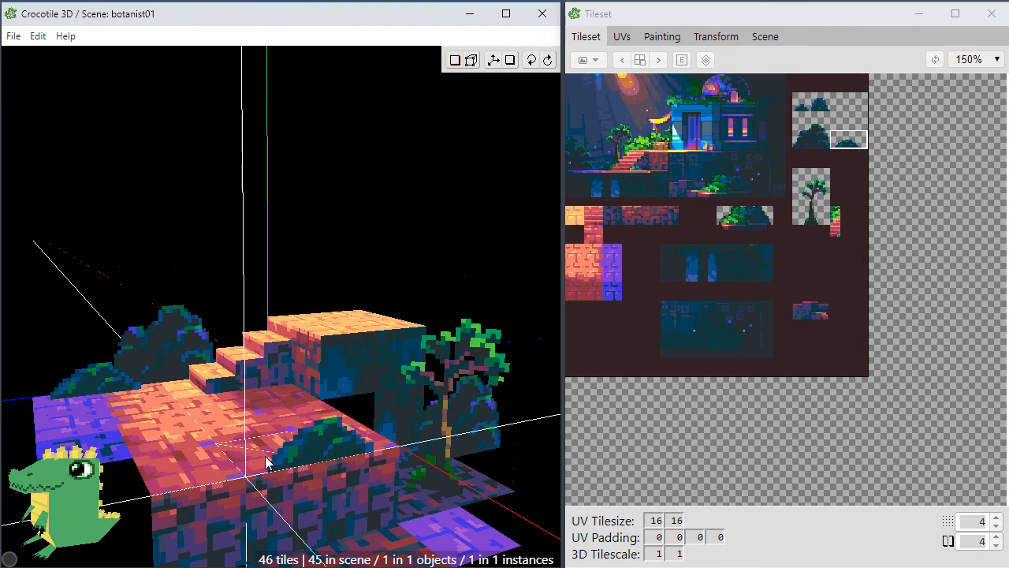
pyautogui.click(268, 463)
# Examine from several angles how the low bush sits on the platform's front edge.
pyautogui.press('space')
pyautogui.moveTo(304, 462); pyautogui.dragTo(344, 453)
pyautogui.scroll(3, 344, 453)
pyautogui.moveTo(293, 418); pyautogui.dragTo(344, 442, button='right')
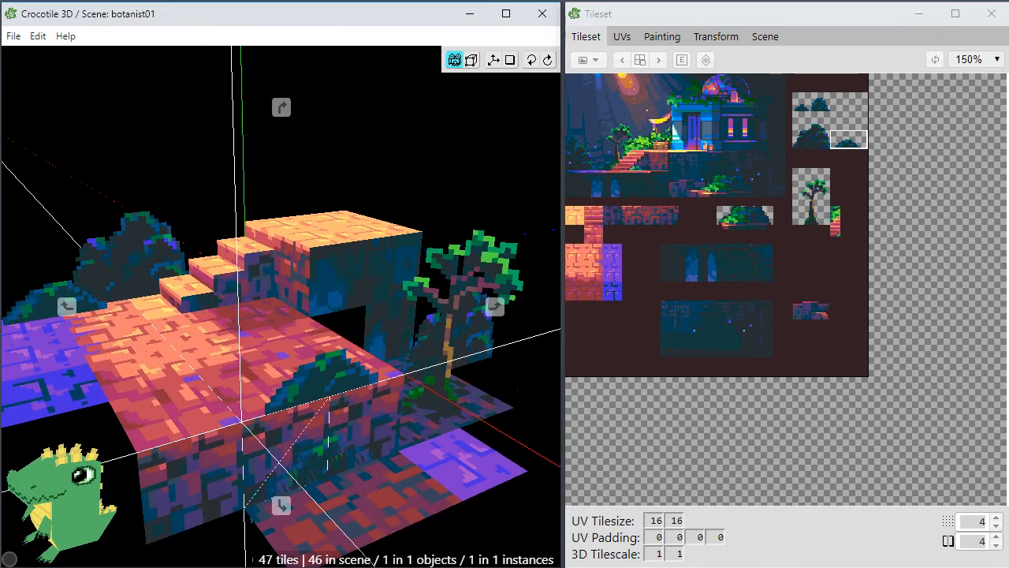
pyautogui.moveTo(271, 483); pyautogui.dragTo(311, 455, button='right')
pyautogui.moveTo(311, 456); pyautogui.dragTo(302, 351)
pyautogui.press('space')
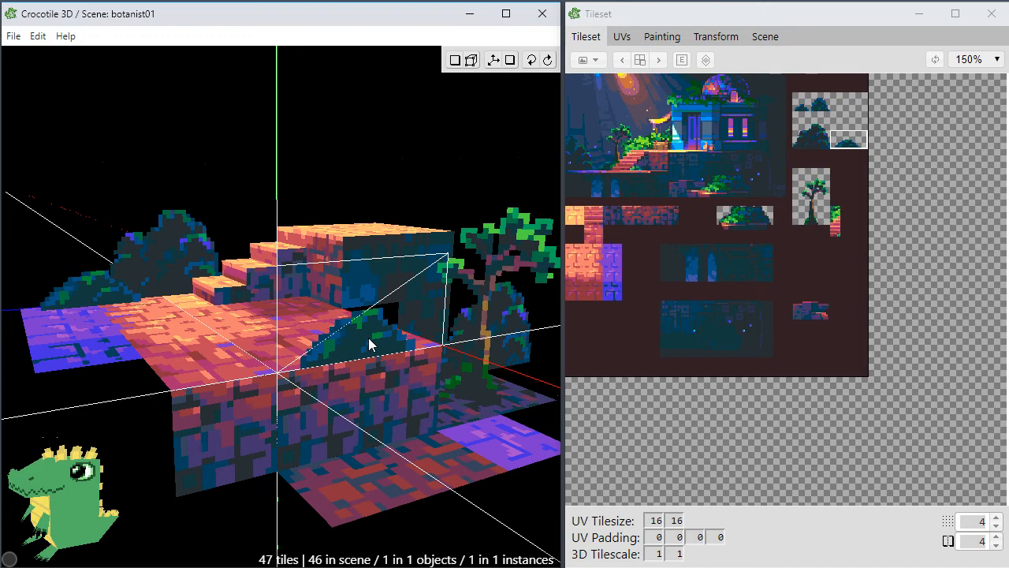
pyautogui.press('space')
pyautogui.moveTo(365, 325); pyautogui.dragTo(429, 308)
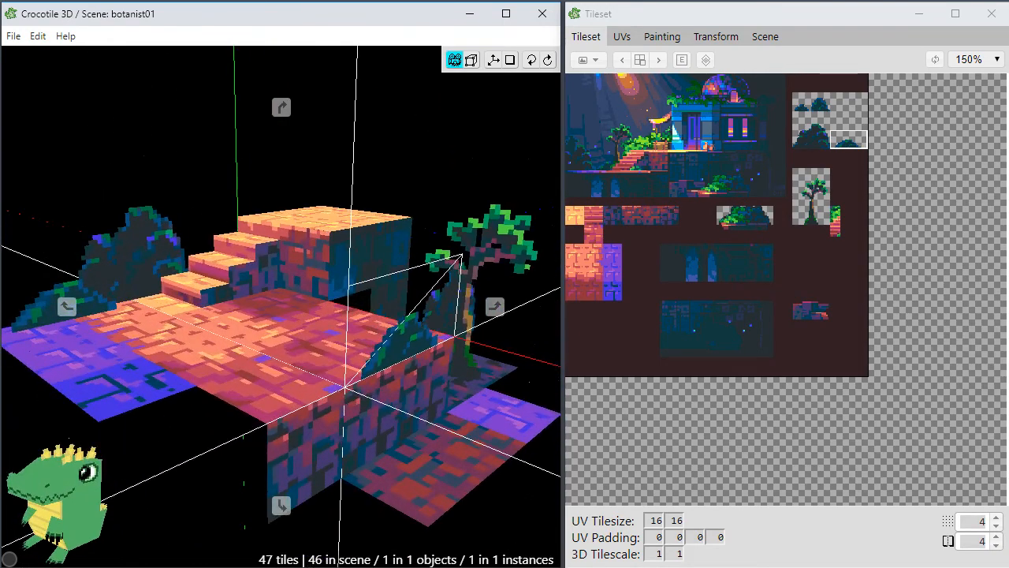
pyautogui.press('space')
pyautogui.press('space')
pyautogui.moveTo(404, 331); pyautogui.dragTo(359, 340, button='right')
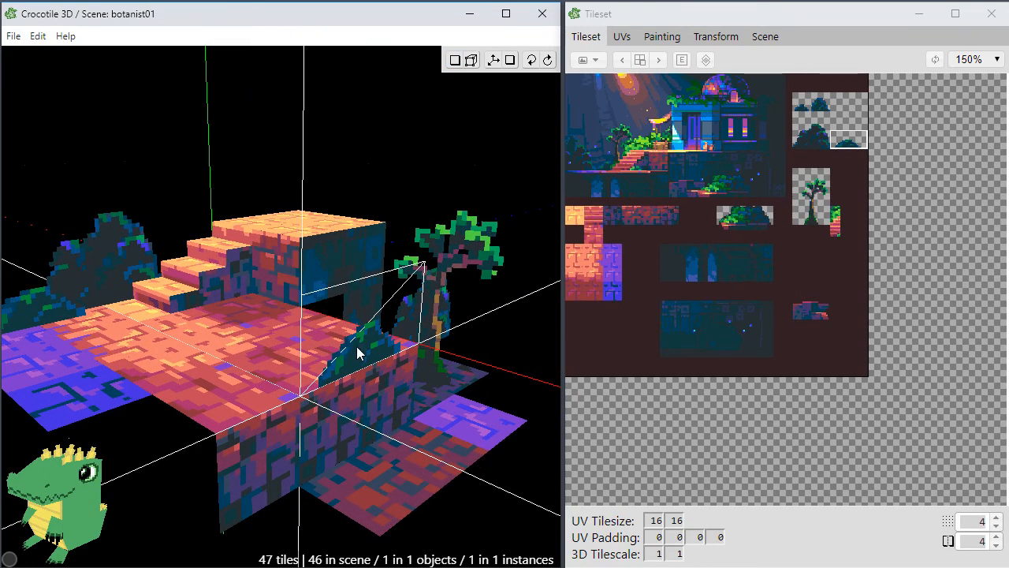
# Pick the smallest bush from the tileset and place it on the lower red path in front of the platform wall.
pyautogui.click(803, 103)
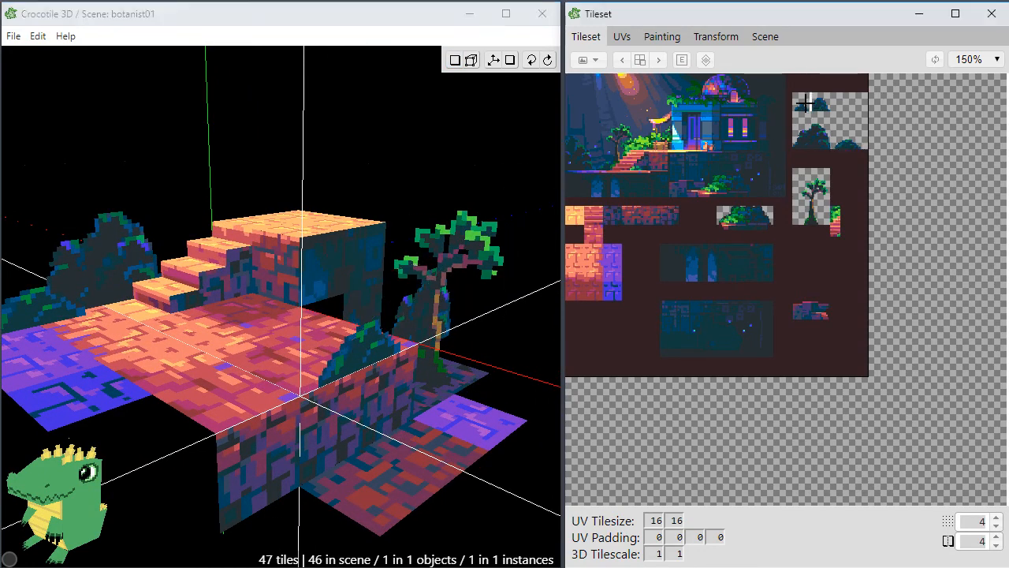
pyautogui.press('space')
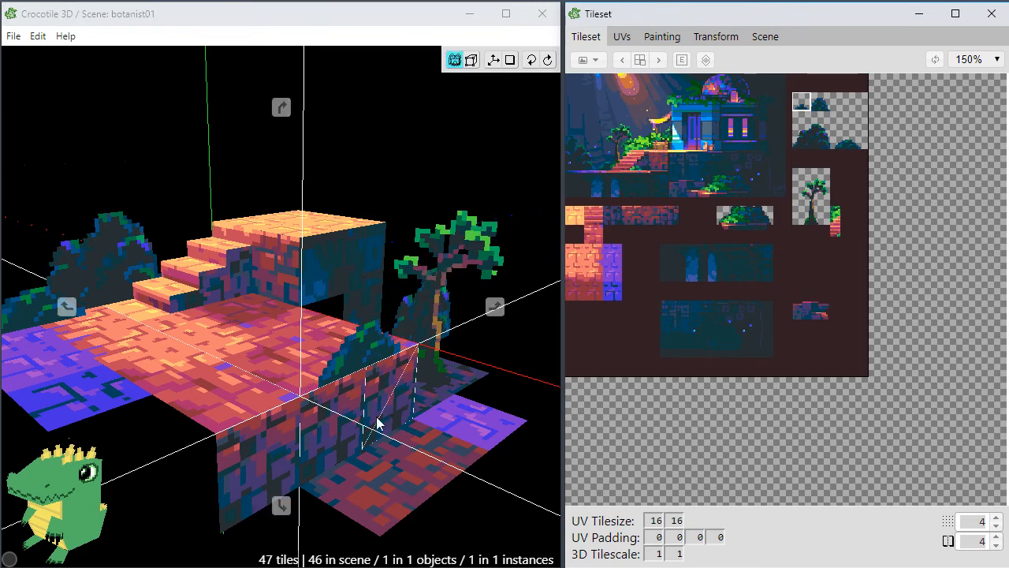
pyautogui.moveTo(386, 419); pyautogui.dragTo(374, 423)
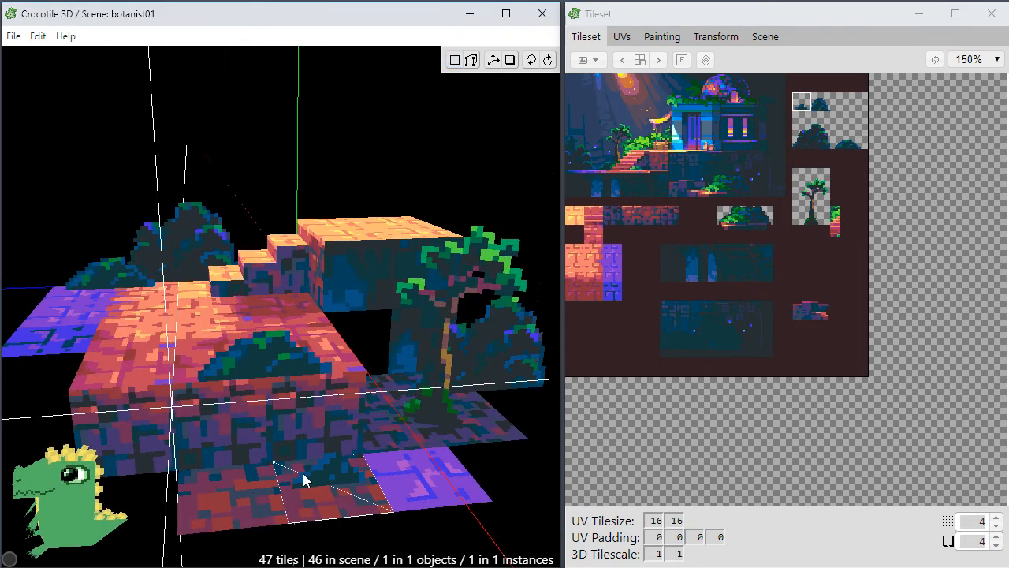
pyautogui.click(395, 465)
# Delete the low bush from the platform's front edge and save the scene.
pyautogui.press('space')
pyautogui.moveTo(395, 466); pyautogui.dragTo(467, 434)
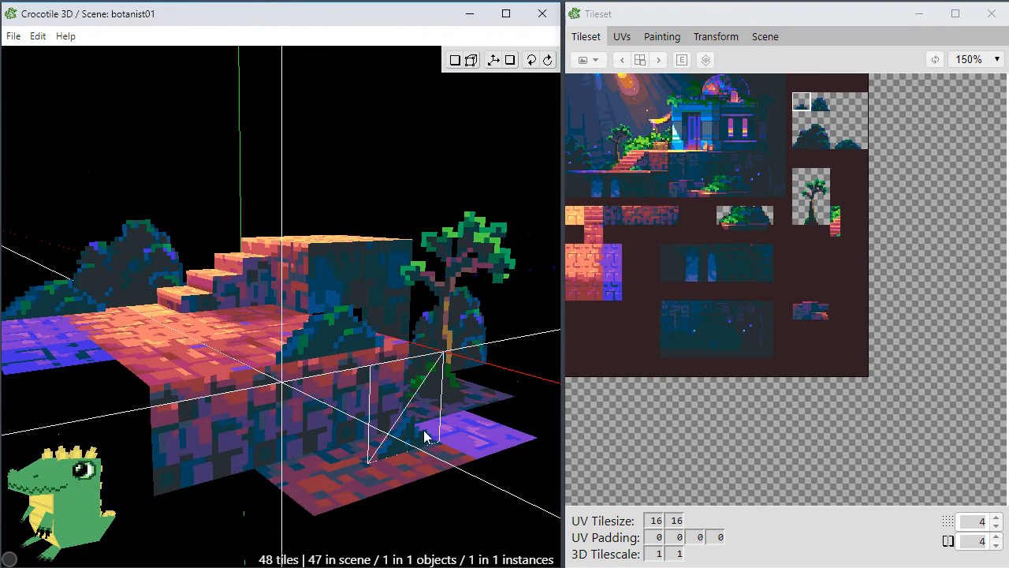
pyautogui.press('space')
pyautogui.moveTo(363, 303)
pyautogui.mouseDown()
pyautogui.moveTo(344, 307)
pyautogui.moveTo(386, 339)
pyautogui.moveTo(360, 304)
pyautogui.mouseUp()
pyautogui.press('Tab')
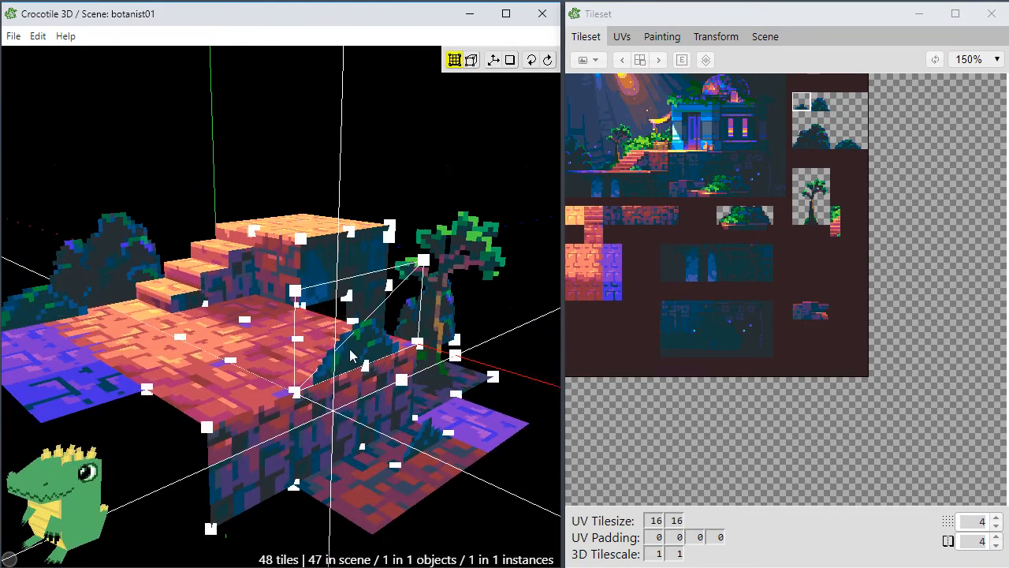
pyautogui.click(352, 354)
pyautogui.press('Delete')
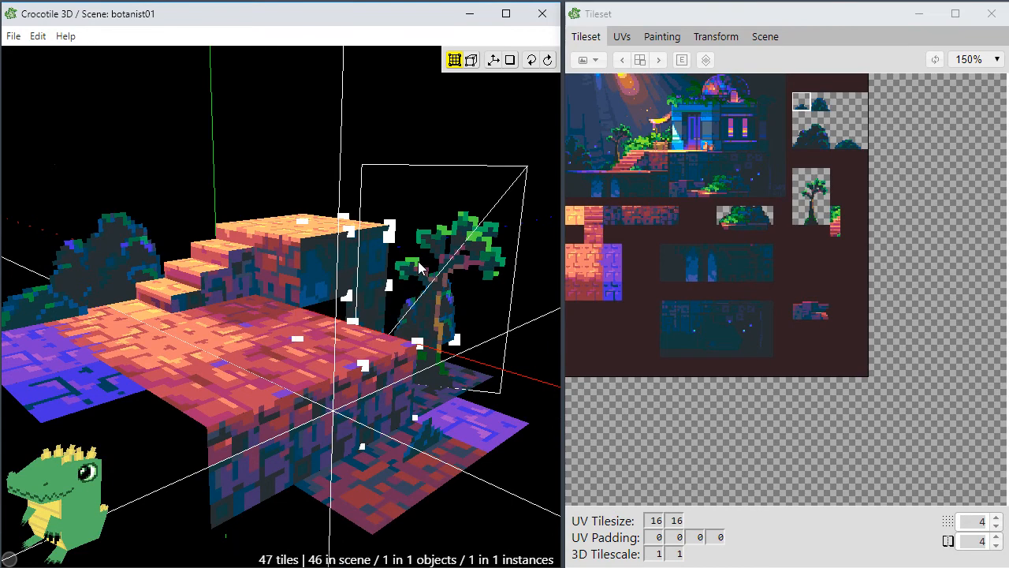
pyautogui.press('space')
pyautogui.hotkey('ctrl', 's')
pyautogui.moveTo(442, 394); pyautogui.dragTo(345, 376)
pyautogui.press('space')
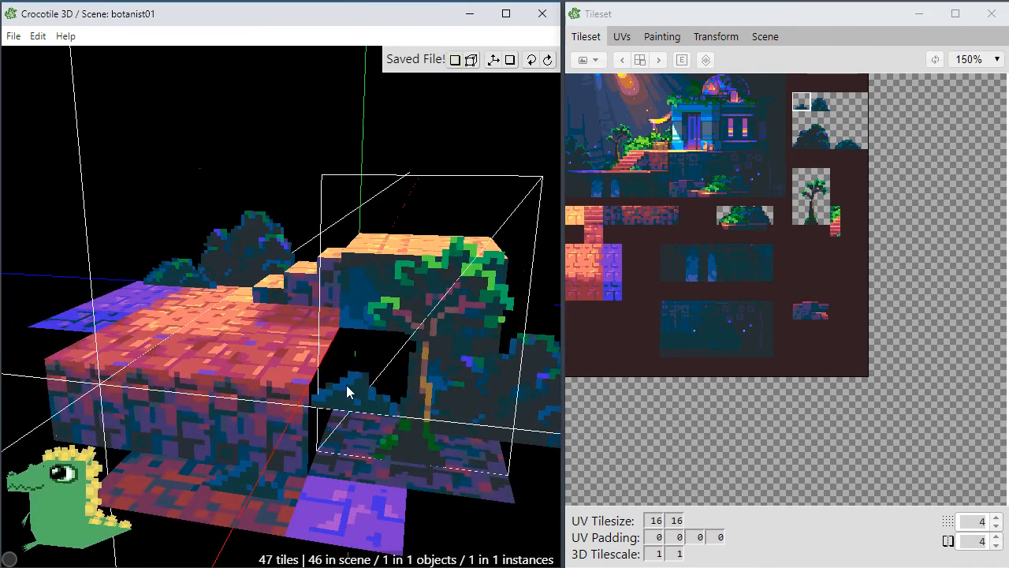
pyautogui.press('Tab')
pyautogui.click(342, 390)
pyautogui.press('Tab')
pyautogui.press('space')
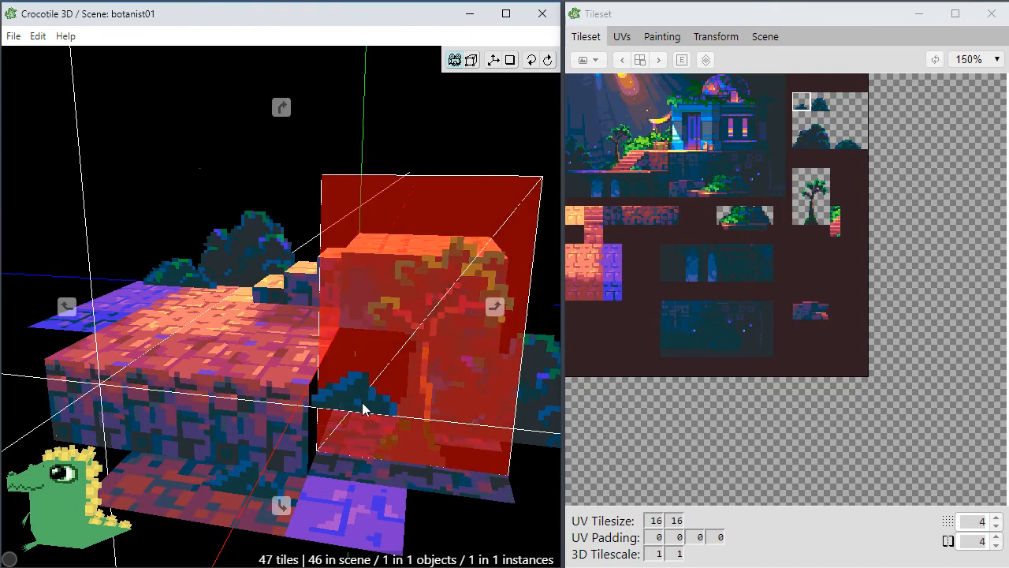
pyautogui.moveTo(361, 402); pyautogui.dragTo(382, 384)
pyautogui.press('space')
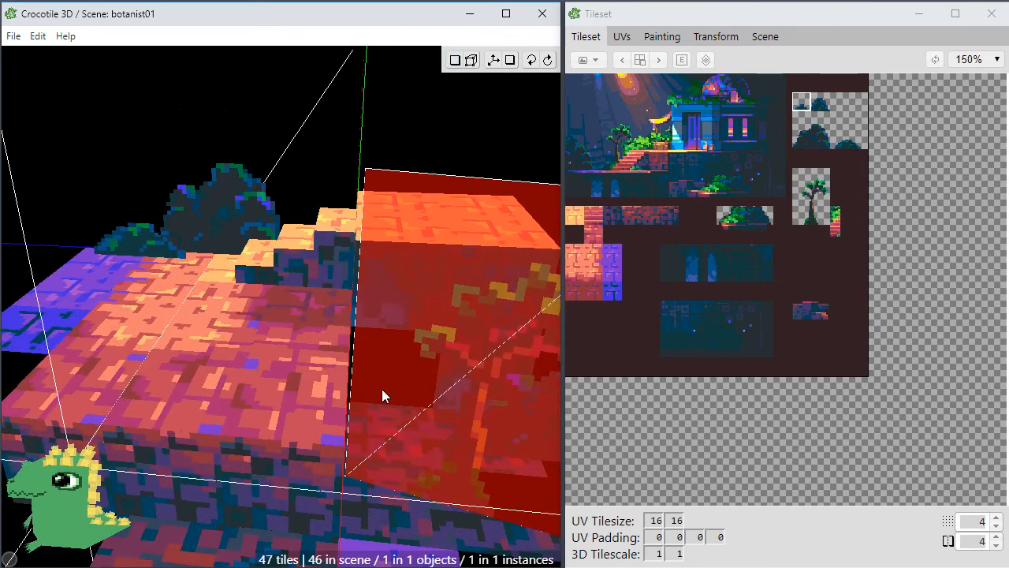
pyautogui.press('Escape')
# Place a dark patterned stone tile from the tileset on the open wall beneath the raised block, behind the tree.
pyautogui.press('space')
pyautogui.moveTo(403, 414); pyautogui.dragTo(359, 443)
pyautogui.press('space')
pyautogui.press('space')
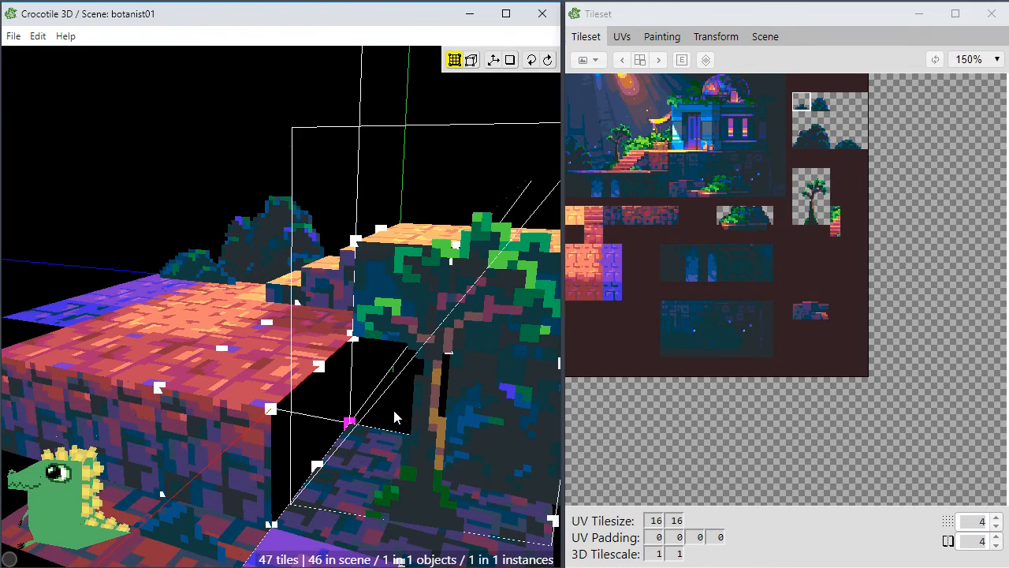
pyautogui.press('space')
pyautogui.click(670, 272)
pyautogui.click(379, 396)
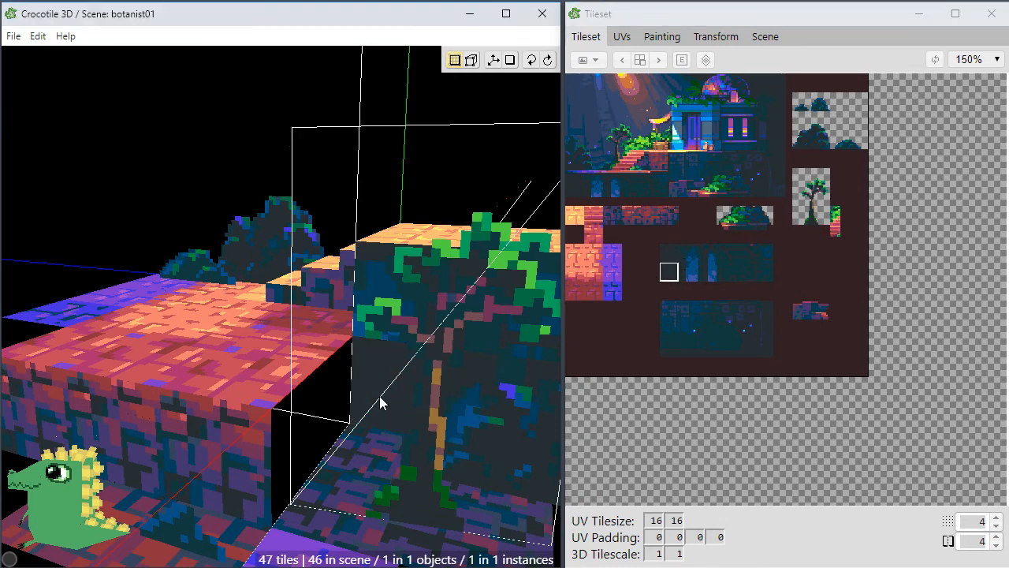
pyautogui.click(725, 309)
pyautogui.click(398, 388)
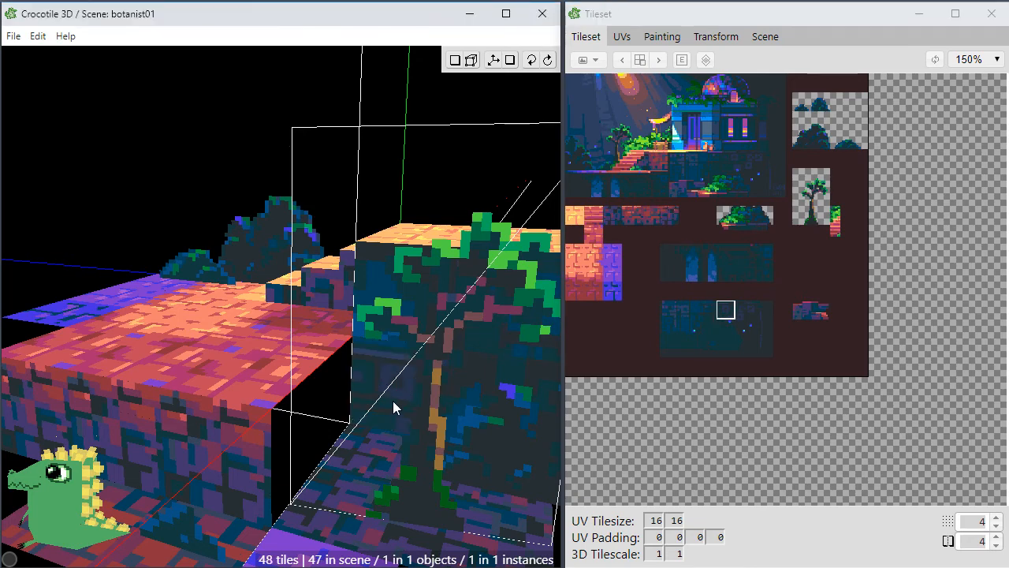
# Cover the open side wall of the lower platform facing the tree with dark stone tiles from the tileset.
pyautogui.press('space')
pyautogui.moveTo(372, 413); pyautogui.dragTo(241, 402)
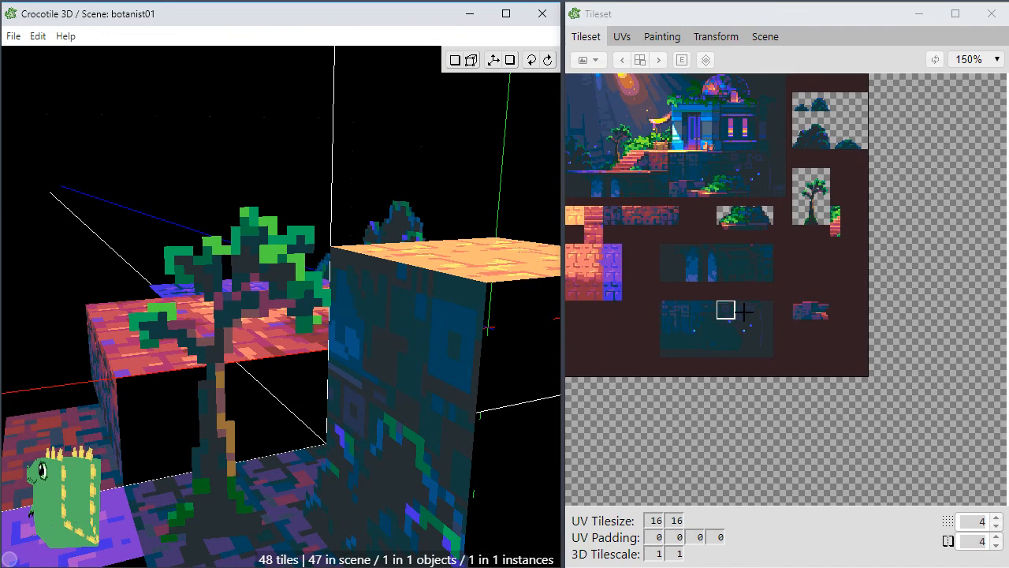
pyautogui.click(745, 311)
pyautogui.click(267, 398)
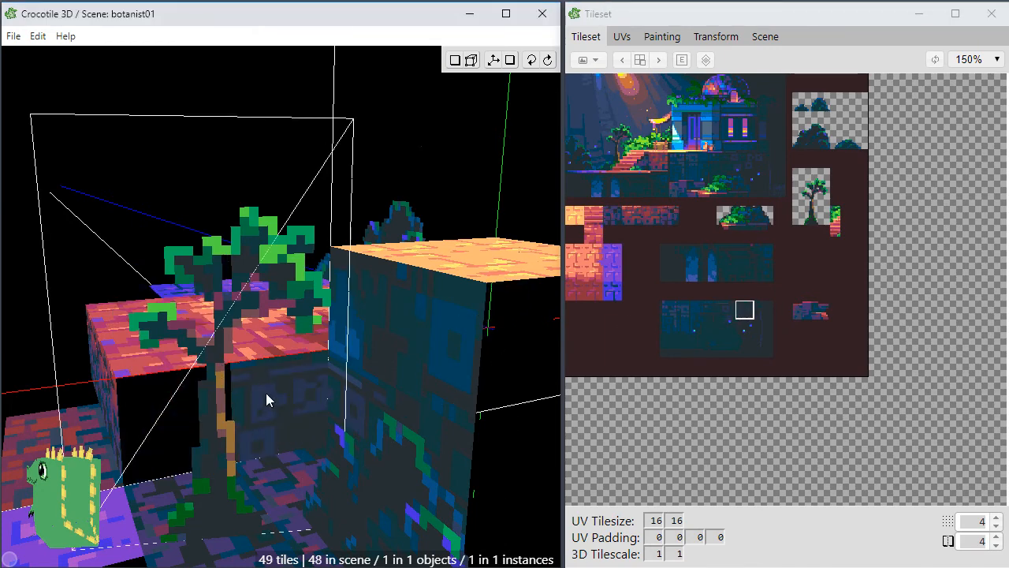
pyautogui.scroll(3, 633, 333)
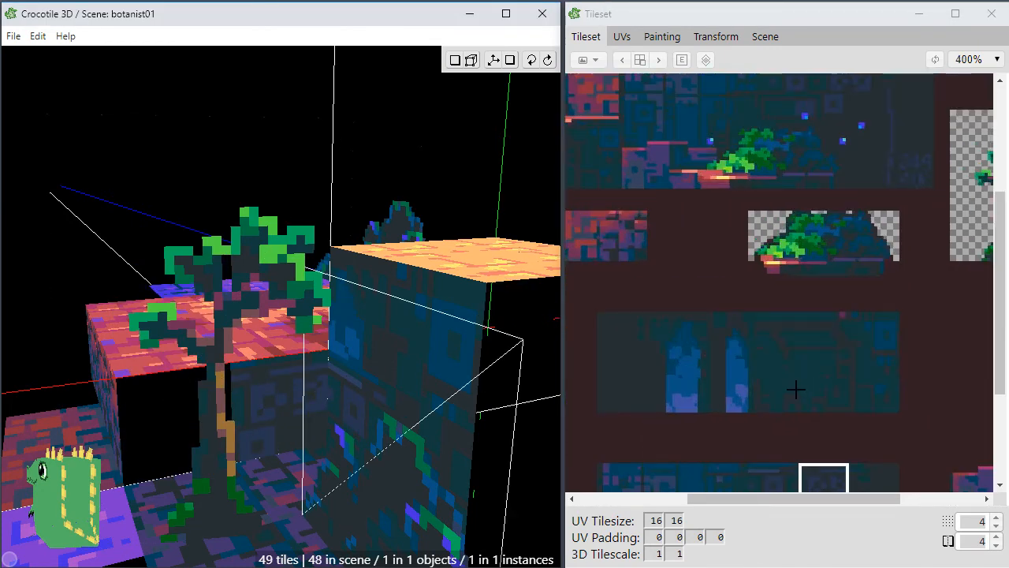
pyautogui.scroll(-1, 795, 389)
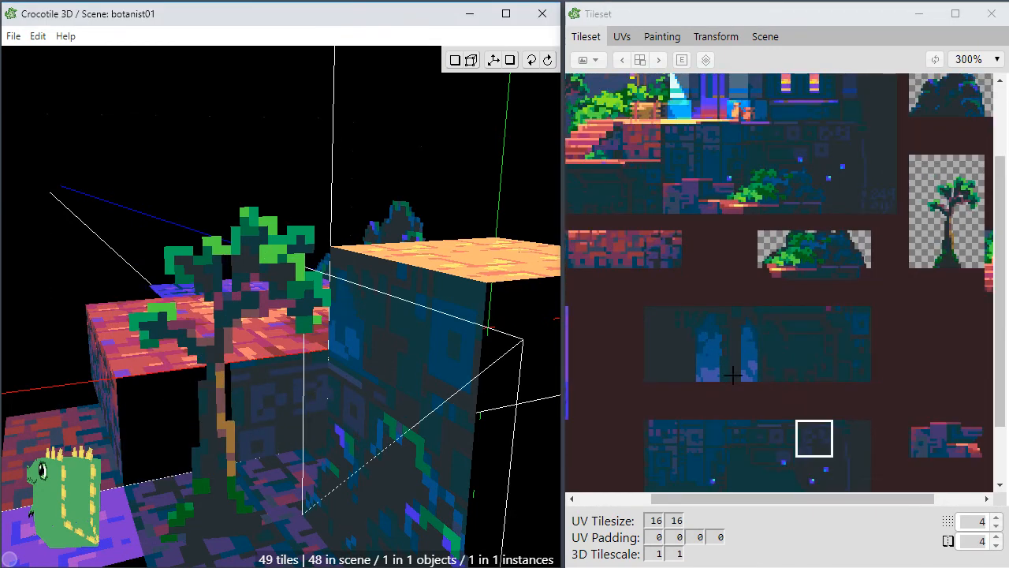
pyautogui.click(841, 433)
pyautogui.click(189, 429)
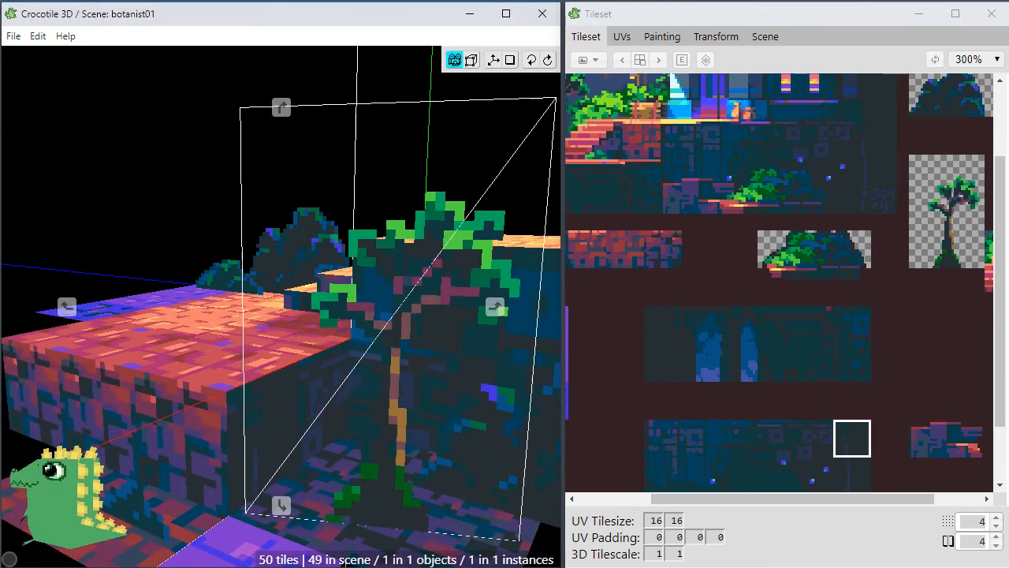
pyautogui.moveTo(300, 419); pyautogui.dragTo(259, 419, button='right')
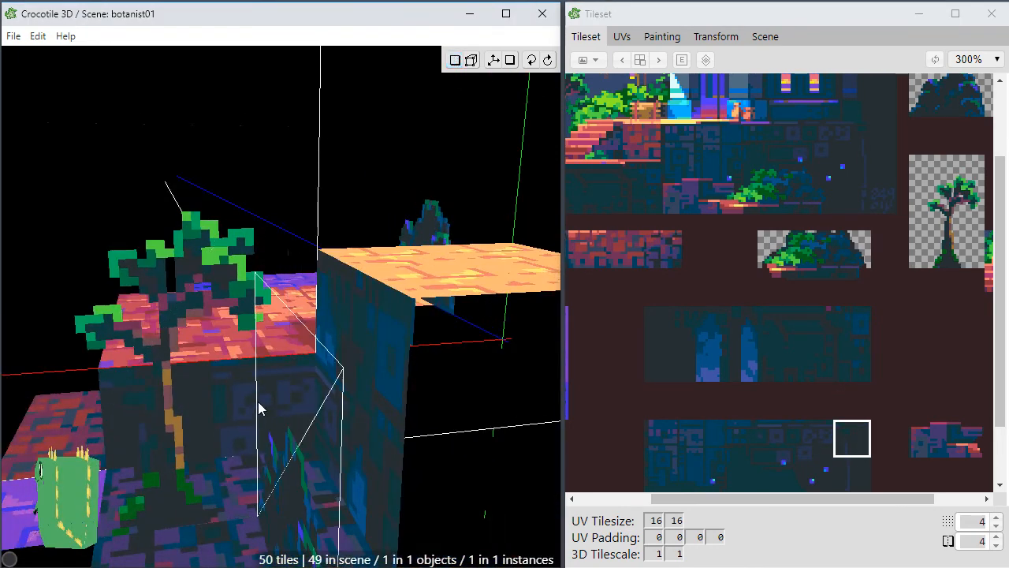
pyautogui.click(813, 437)
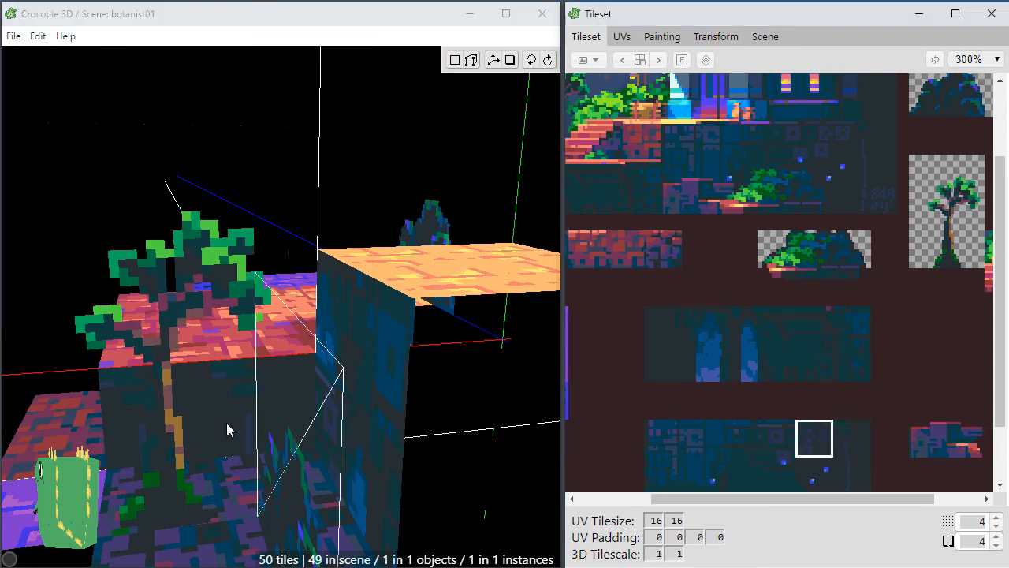
pyautogui.moveTo(336, 444); pyautogui.dragTo(387, 433, button='right')
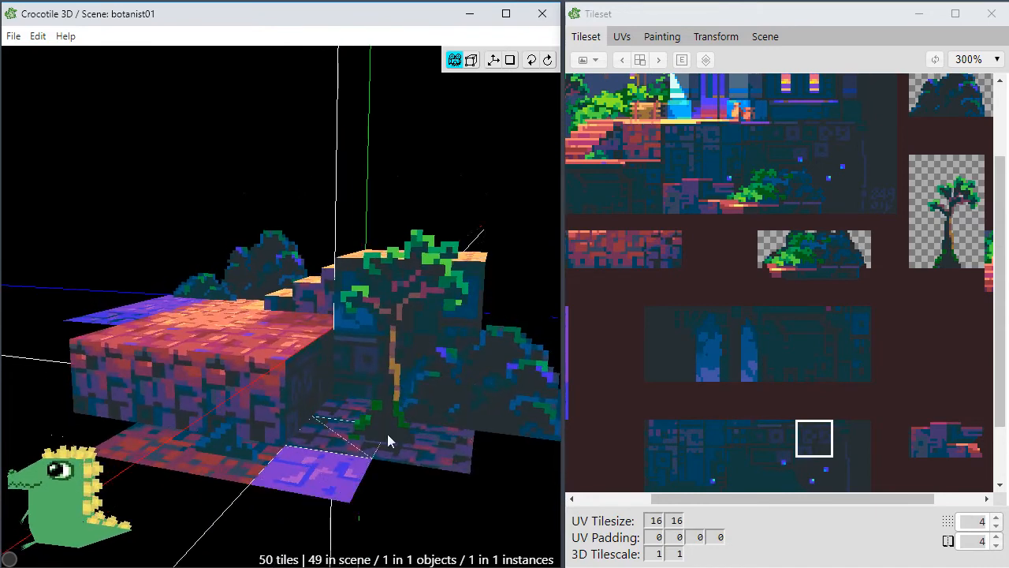
# Try a piece of the arched blue window artwork on the wall tile beneath the raised block.
pyautogui.click(746, 363)
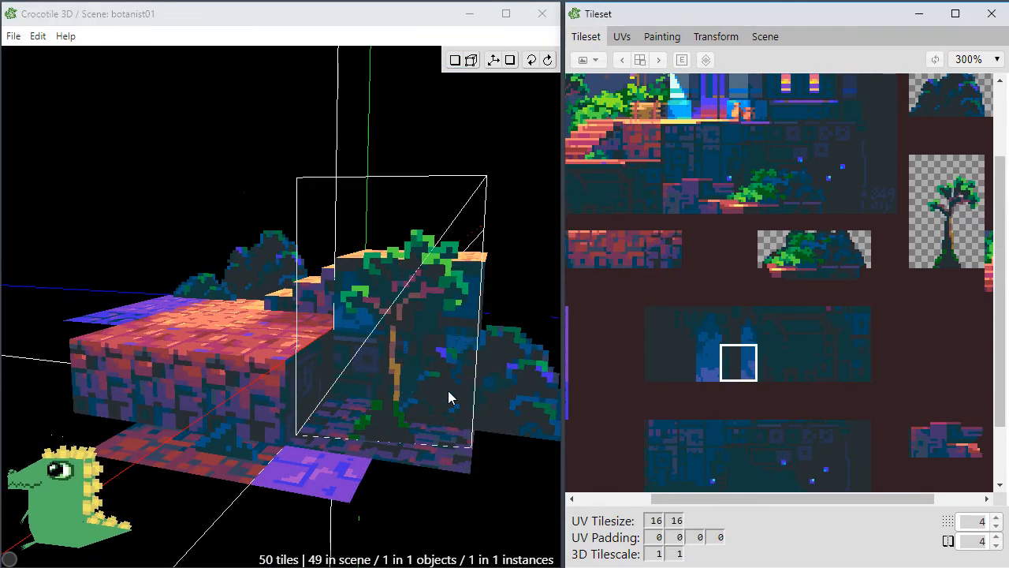
pyautogui.press('space')
pyautogui.moveTo(350, 392); pyautogui.dragTo(365, 393)
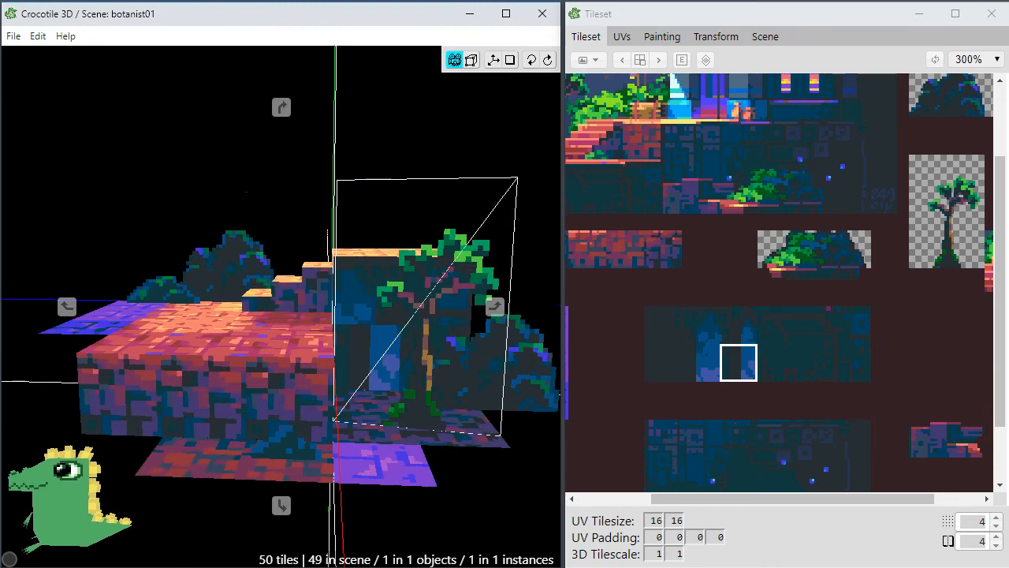
pyautogui.press('space')
pyautogui.moveTo(428, 439); pyautogui.dragTo(549, 396)
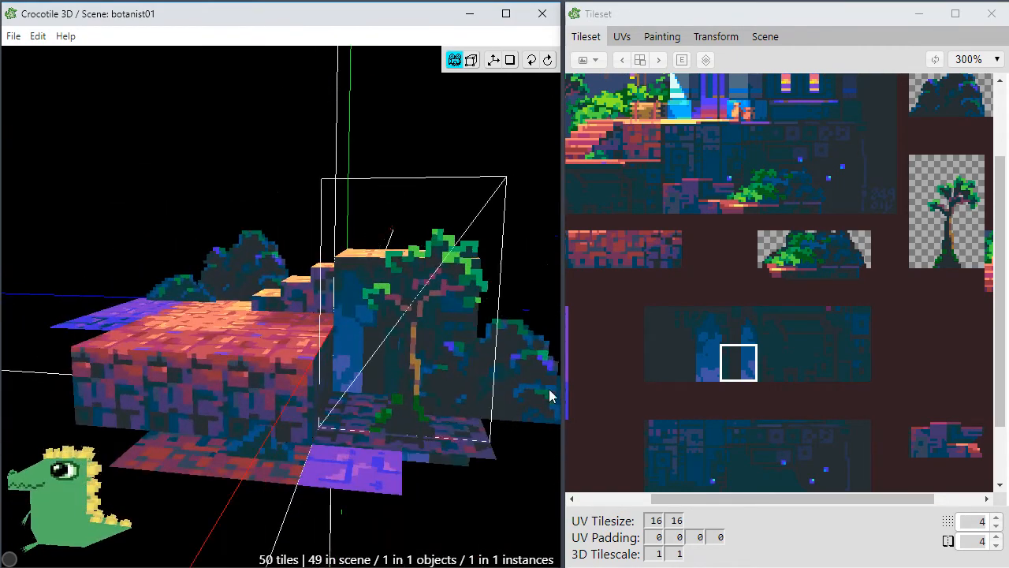
# Retile the wall beneath the raised block with a dark blue stone tile and save the scene.
pyautogui.click(703, 429)
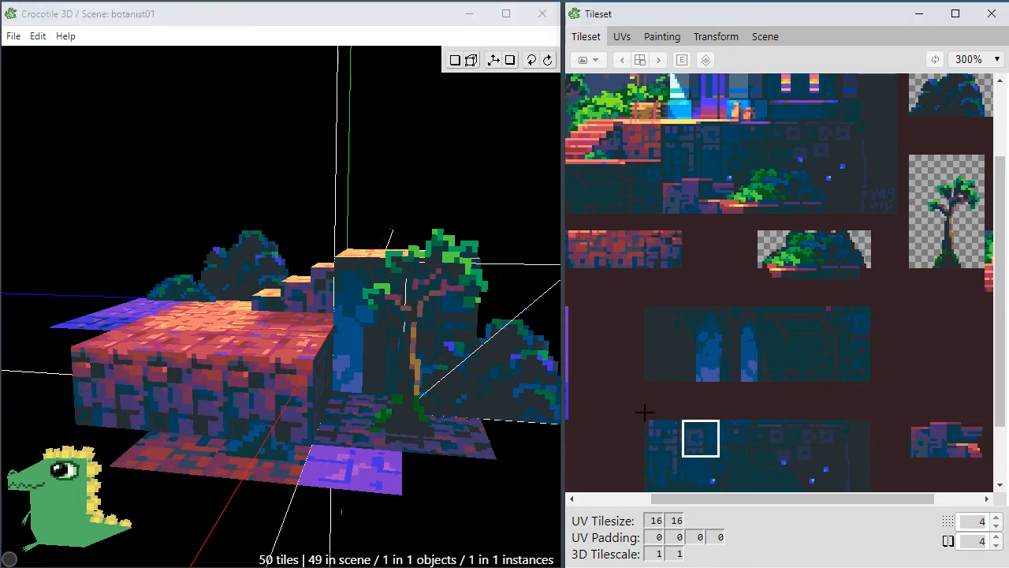
pyautogui.click(378, 365)
pyautogui.press('space')
pyautogui.moveTo(474, 430); pyautogui.dragTo(498, 421)
pyautogui.click(733, 441)
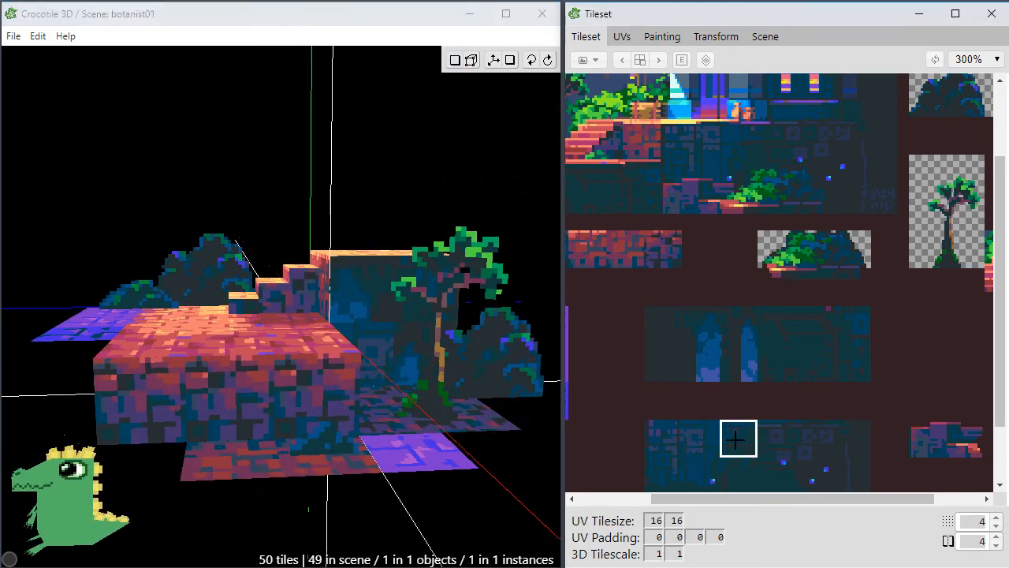
pyautogui.click(389, 363)
pyautogui.press('space')
pyautogui.moveTo(461, 401)
pyautogui.mouseDown()
pyautogui.moveTo(450, 470)
pyautogui.moveTo(461, 474)
pyautogui.moveTo(417, 448)
pyautogui.moveTo(476, 434)
pyautogui.moveTo(504, 453)
pyautogui.moveTo(444, 410)
pyautogui.mouseUp()
pyautogui.press('space')
pyautogui.press('space')
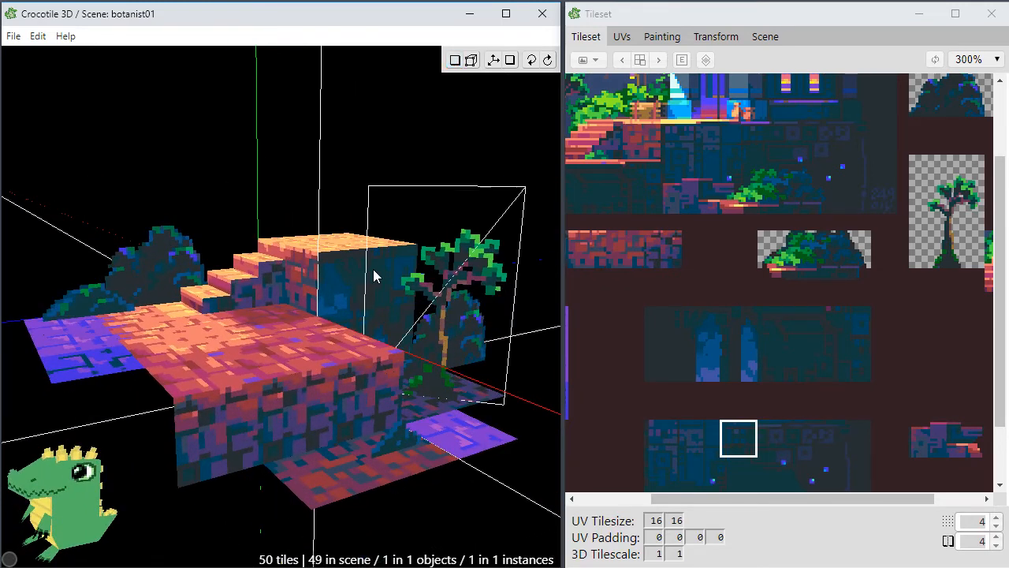
pyautogui.hotkey('ctrl', 's')
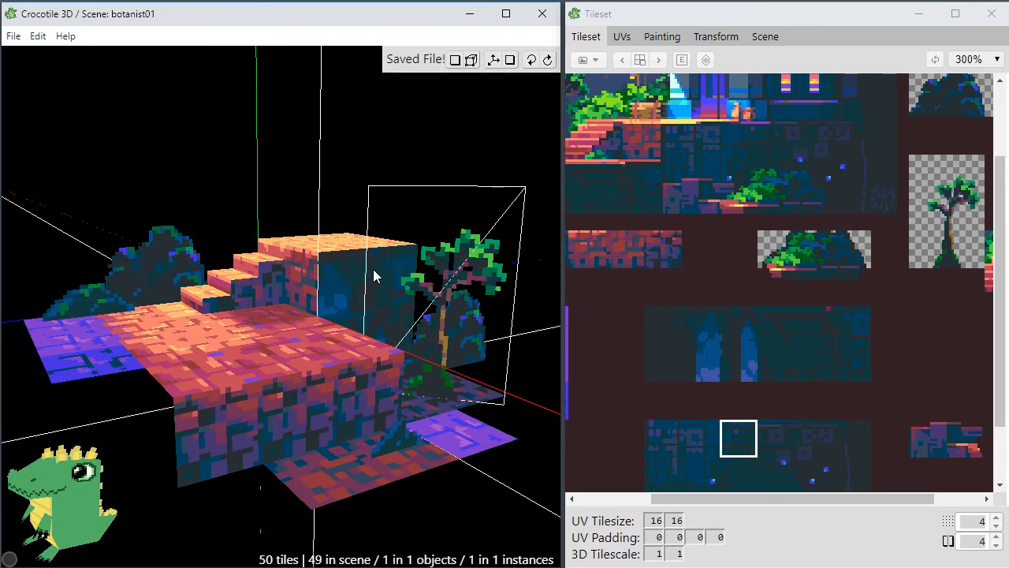
# Examine the stairs, raised block and newly tiled walls from several angles and compare them with the original temple artwork.
pyautogui.press('space')
pyautogui.moveTo(318, 274); pyautogui.dragTo(298, 241)
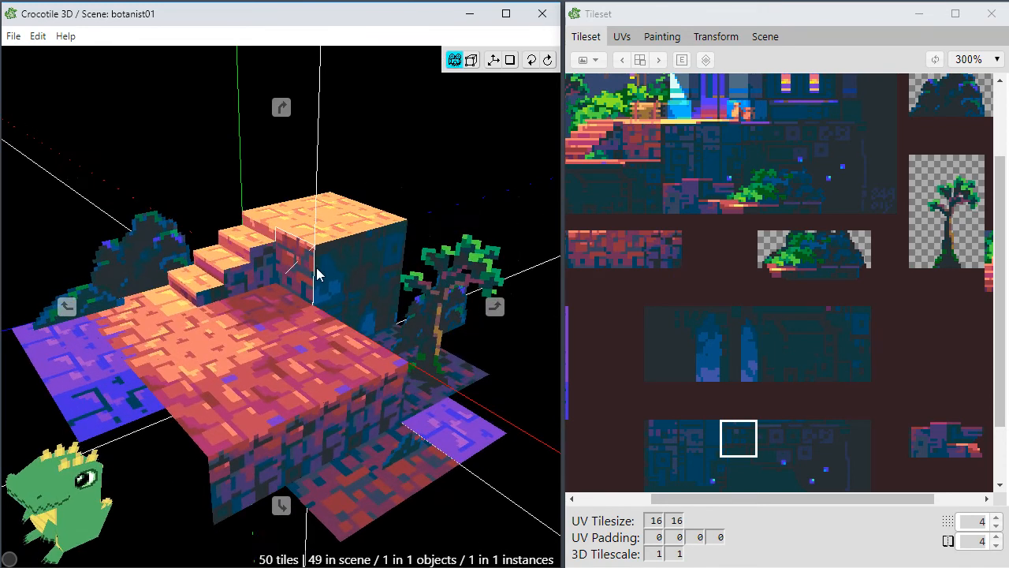
pyautogui.moveTo(483, 507); pyautogui.dragTo(451, 476)
pyautogui.moveTo(348, 471); pyautogui.dragTo(370, 454)
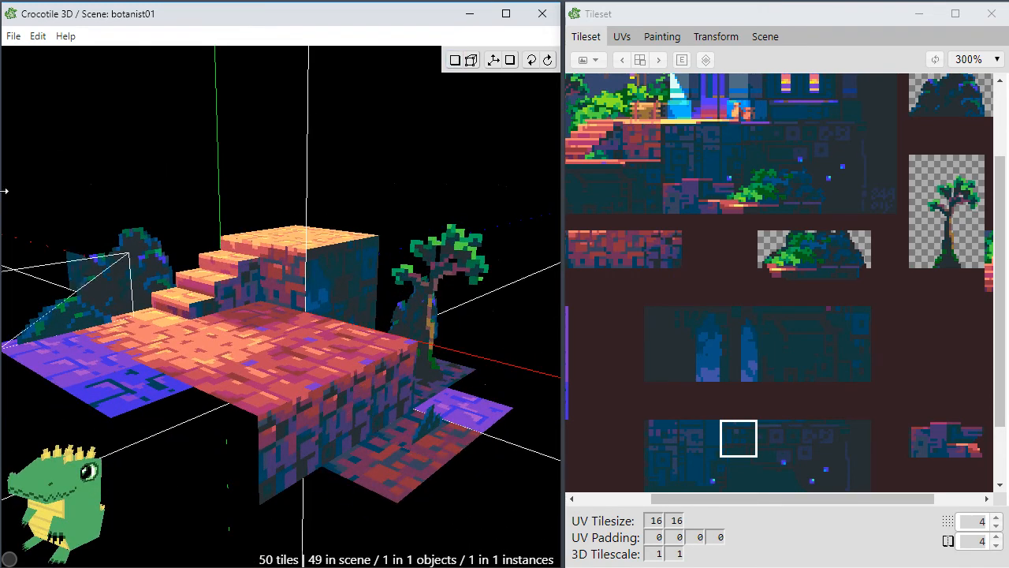
pyautogui.moveTo(1002, 276); pyautogui.dragTo(1003, 207)
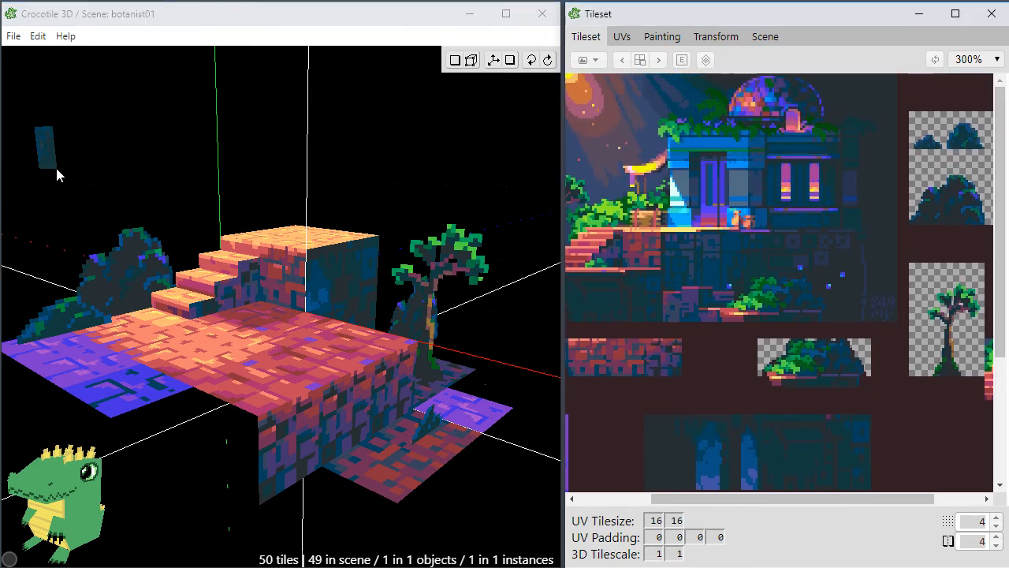
pyautogui.moveTo(266, 365)
pyautogui.mouseDown()
pyautogui.moveTo(225, 331)
pyautogui.moveTo(265, 365)
pyautogui.moveTo(335, 360)
pyautogui.moveTo(260, 354)
pyautogui.mouseUp()
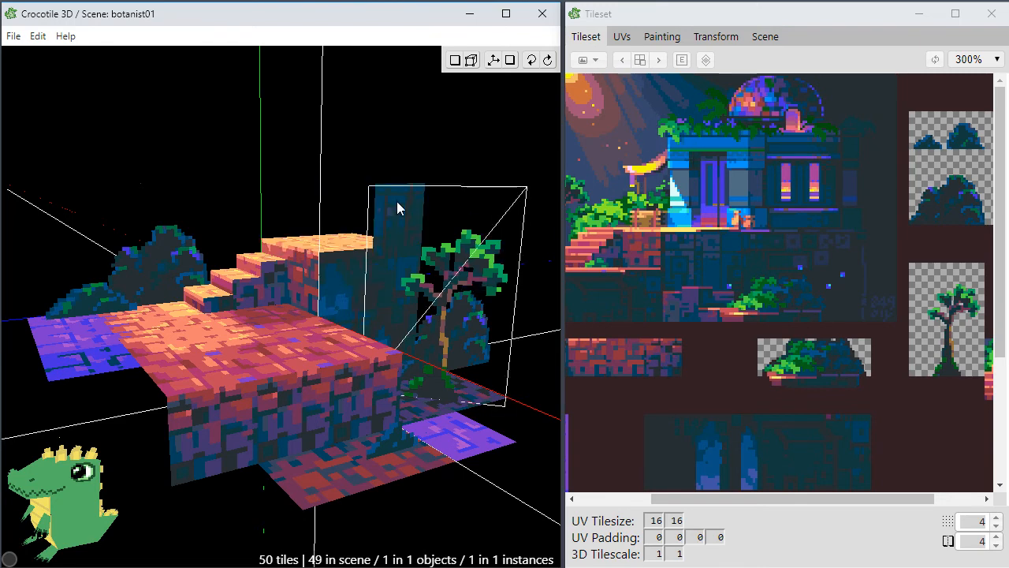
pyautogui.press('space')
pyautogui.moveTo(331, 364); pyautogui.dragTo(126, 354)
pyautogui.scroll(3, 283, 334)
pyautogui.moveTo(284, 335); pyautogui.dragTo(378, 398)
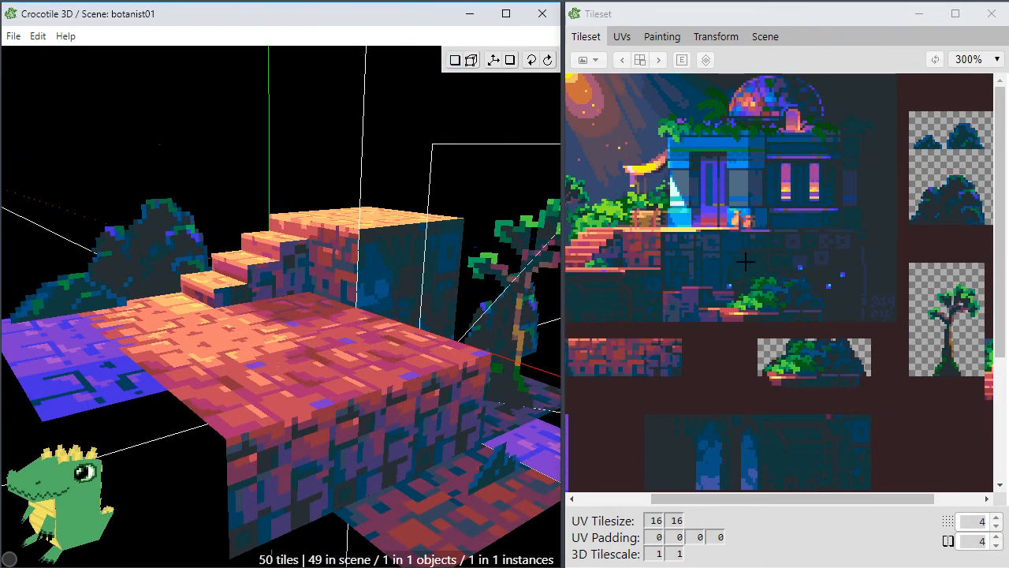
# Select the whole tileset, open it for painting, and marquee-select a square patch of bright green foliage beside the artwork's stairs.
pyautogui.scroll(-1, 661, 139)
pyautogui.moveTo(572, 92); pyautogui.dragTo(950, 455)
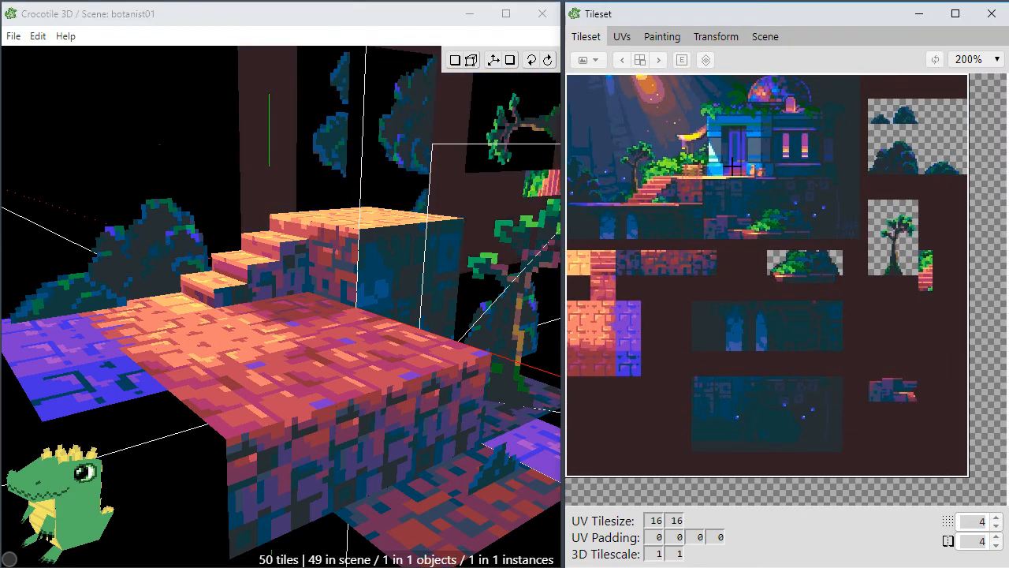
pyautogui.click(651, 36)
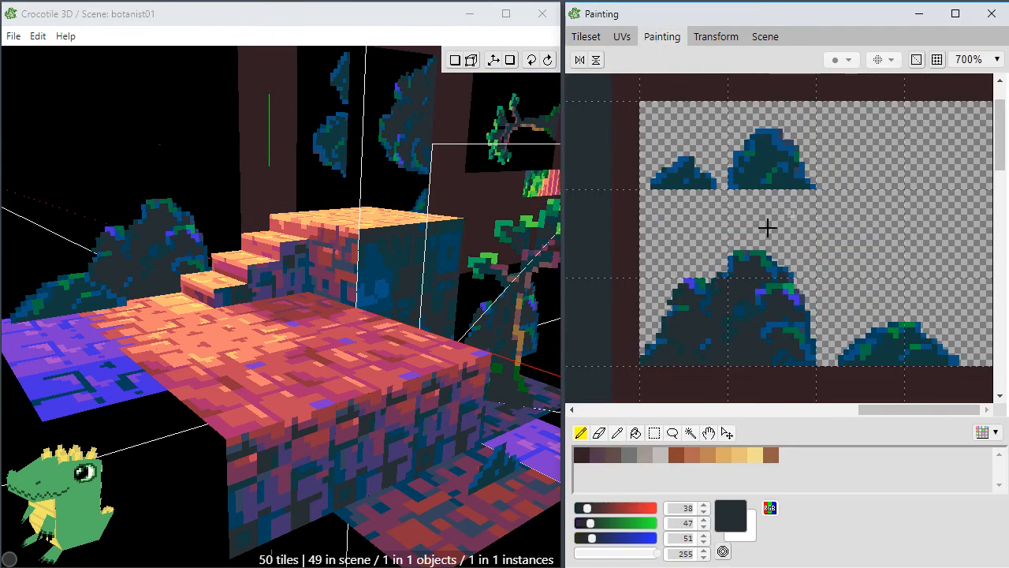
pyautogui.moveTo(861, 410)
pyautogui.mouseDown()
pyautogui.moveTo(687, 430)
pyautogui.moveTo(627, 419)
pyautogui.mouseUp()
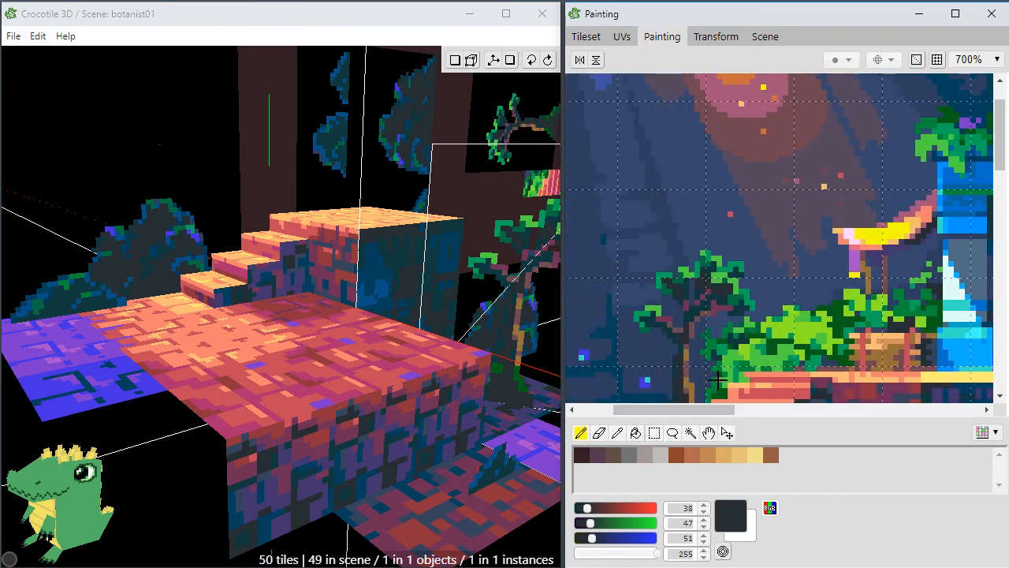
pyautogui.press('m')
pyautogui.moveTo(739, 319); pyautogui.dragTo(790, 373)
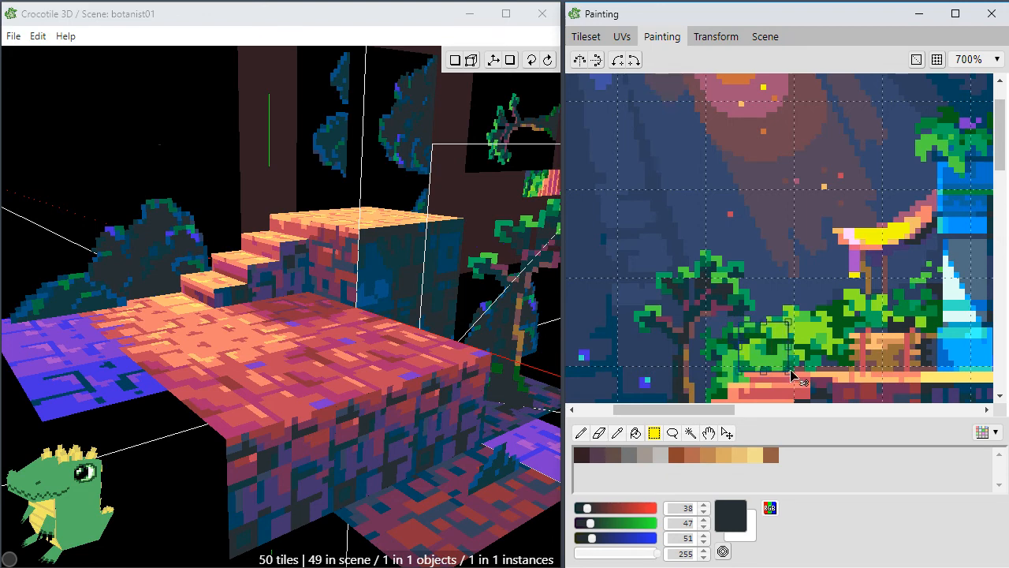
# Place a copy of the green foliage patch in the empty transparent area above the low dark bush and deselect it.
pyautogui.moveTo(714, 410); pyautogui.dragTo(958, 409)
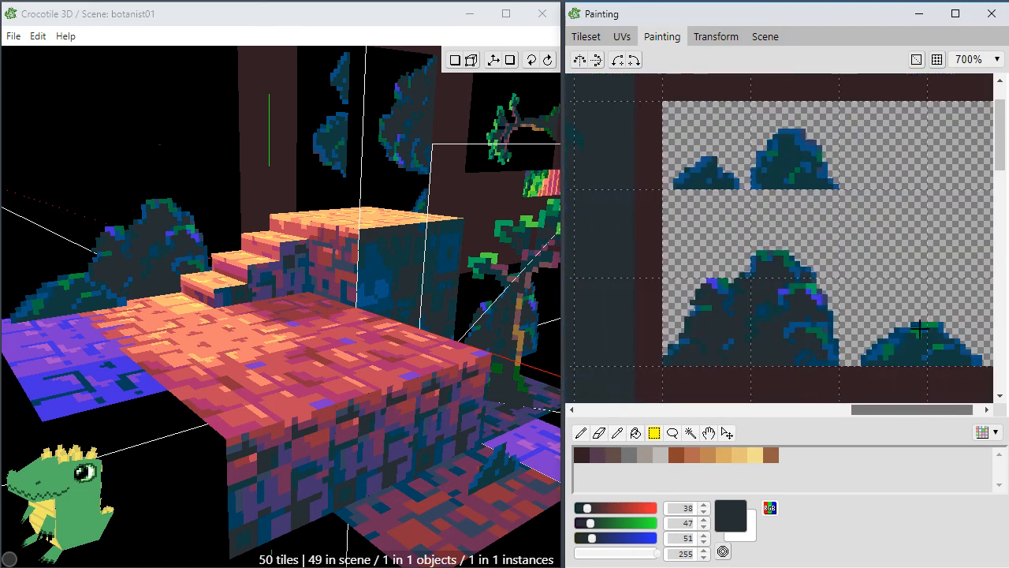
pyautogui.scroll(-4, 720, 281)
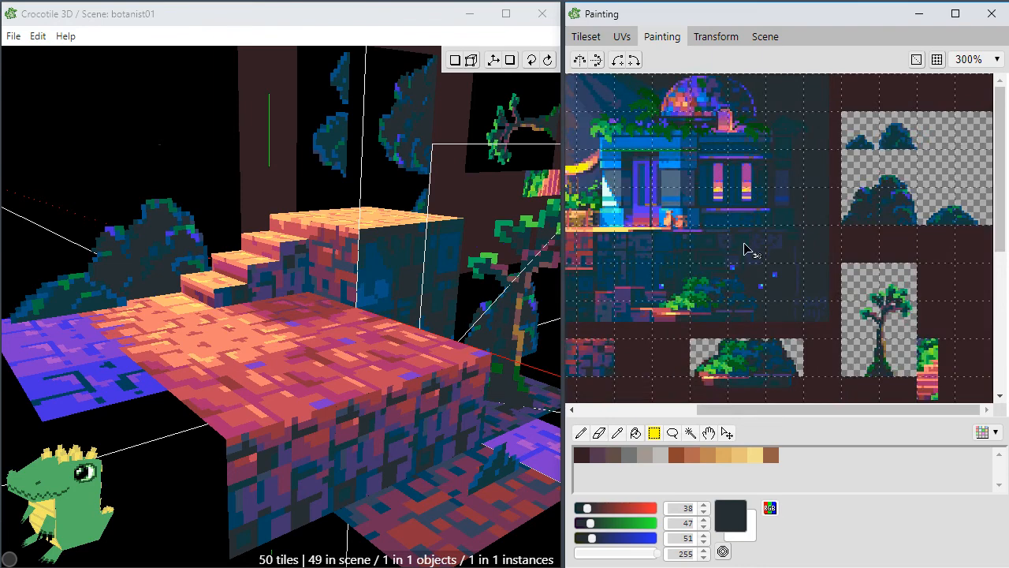
pyautogui.moveTo(729, 410); pyautogui.dragTo(648, 410)
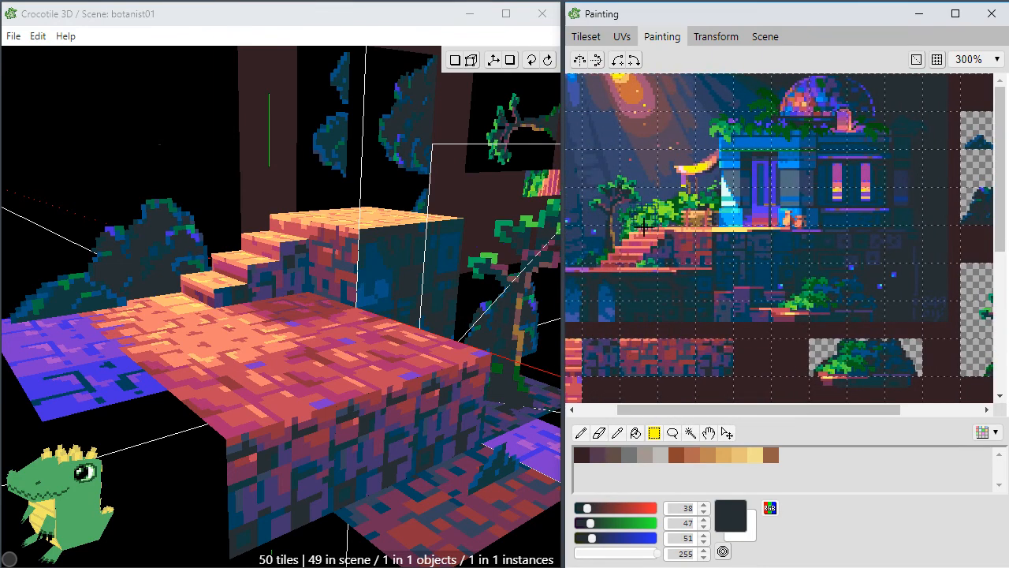
pyautogui.moveTo(645, 217); pyautogui.dragTo(970, 173)
pyautogui.press('space')
pyautogui.moveTo(948, 247); pyautogui.dragTo(720, 293)
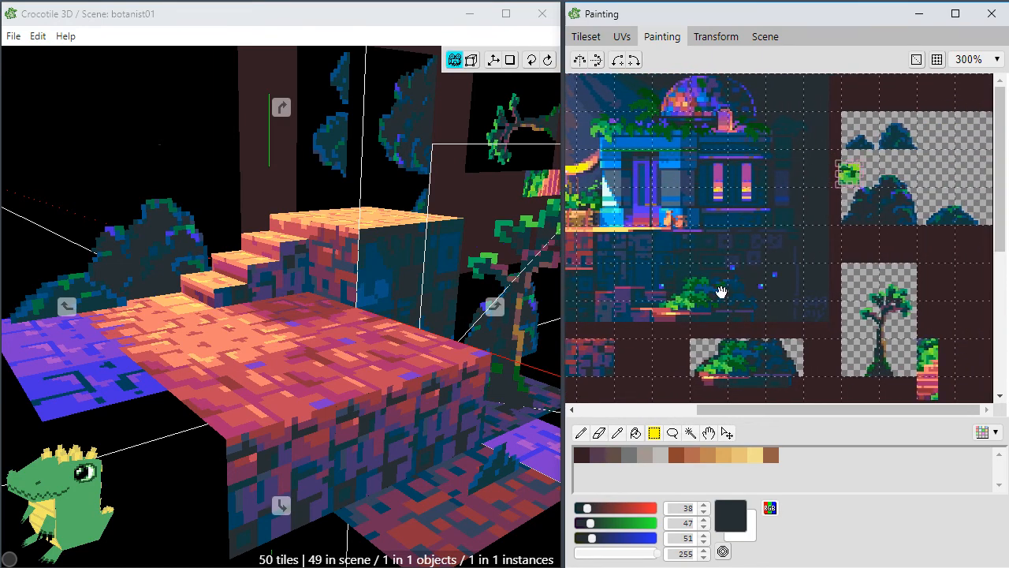
pyautogui.moveTo(847, 172)
pyautogui.mouseDown()
pyautogui.moveTo(932, 154)
pyautogui.moveTo(939, 173)
pyautogui.moveTo(597, 298)
pyautogui.mouseUp()
pyautogui.scroll(6, 942, 173)
pyautogui.press('space')
pyautogui.press('space')
pyautogui.moveTo(853, 195); pyautogui.dragTo(793, 259)
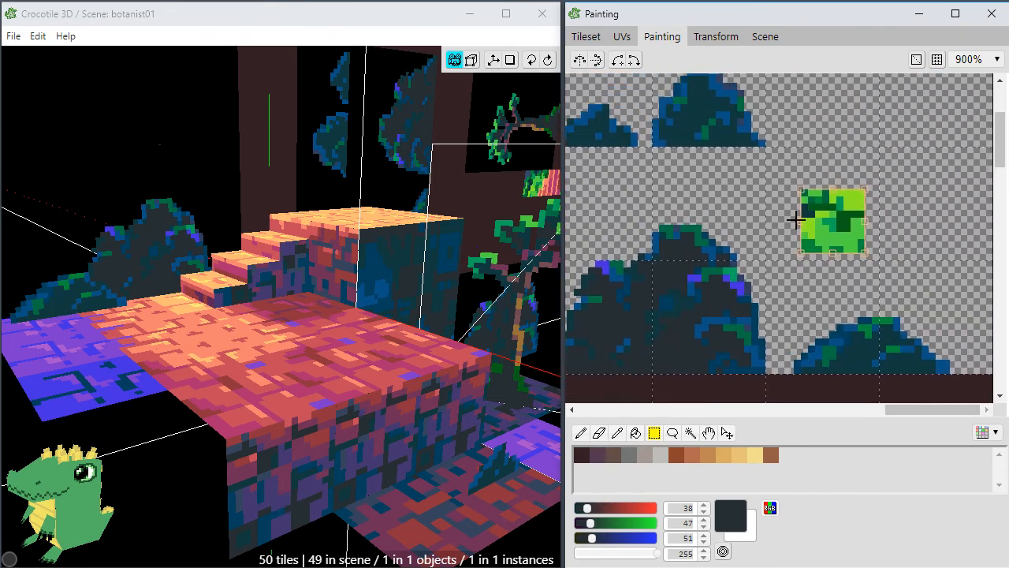
pyautogui.moveTo(819, 224)
pyautogui.mouseDown()
pyautogui.moveTo(802, 241)
pyautogui.moveTo(815, 229)
pyautogui.mouseUp()
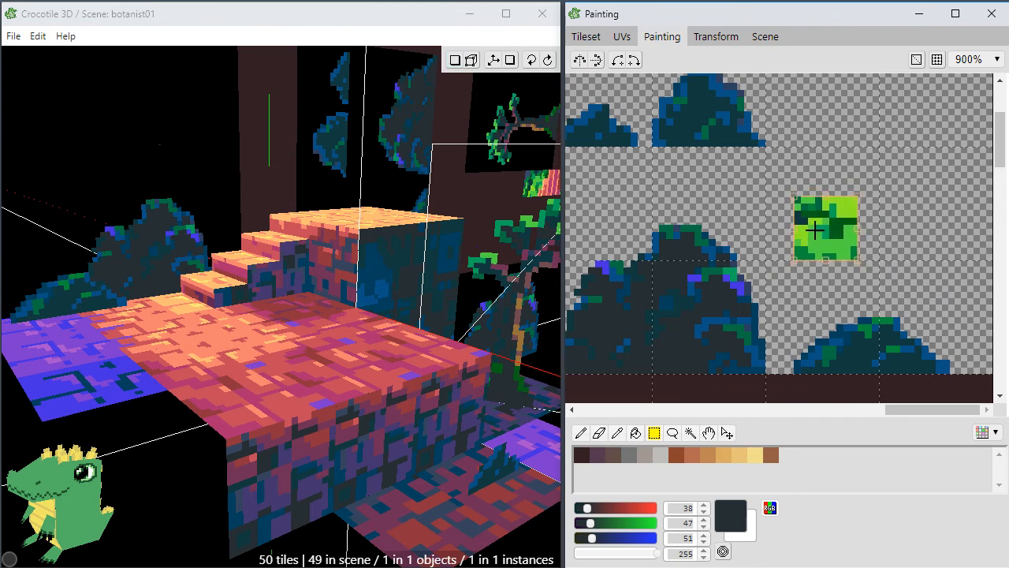
pyautogui.click(876, 211)
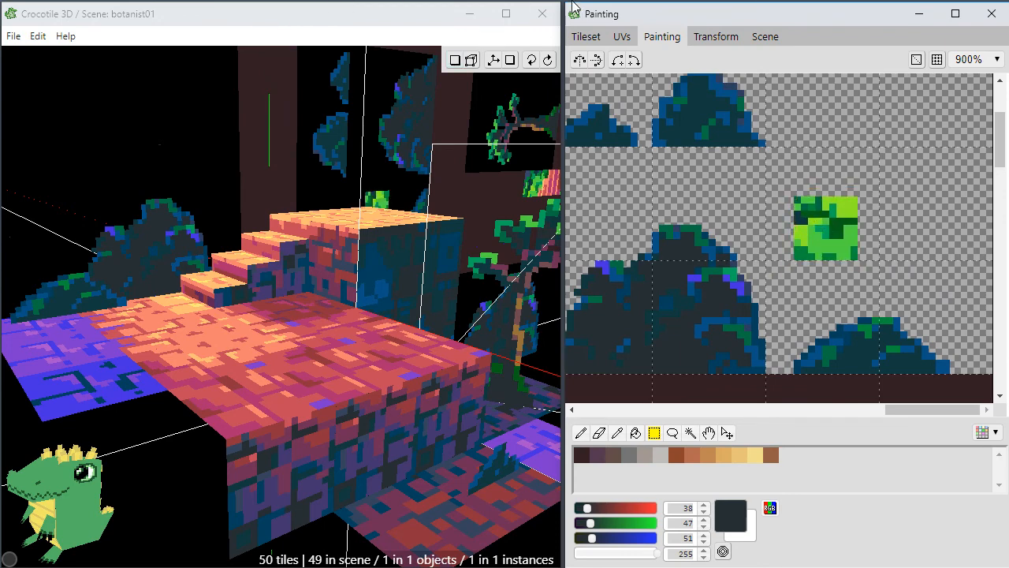
# Reshape the green foliage patch by repainting its left side, widening the base with dark green pixels and erasing the upper corners.
pyautogui.click(581, 433)
pyautogui.rightClick(804, 232)
pyautogui.moveTo(800, 231)
pyautogui.mouseDown(button='right')
pyautogui.moveTo(791, 232)
pyautogui.moveTo(808, 221)
pyautogui.mouseUp(button='right')
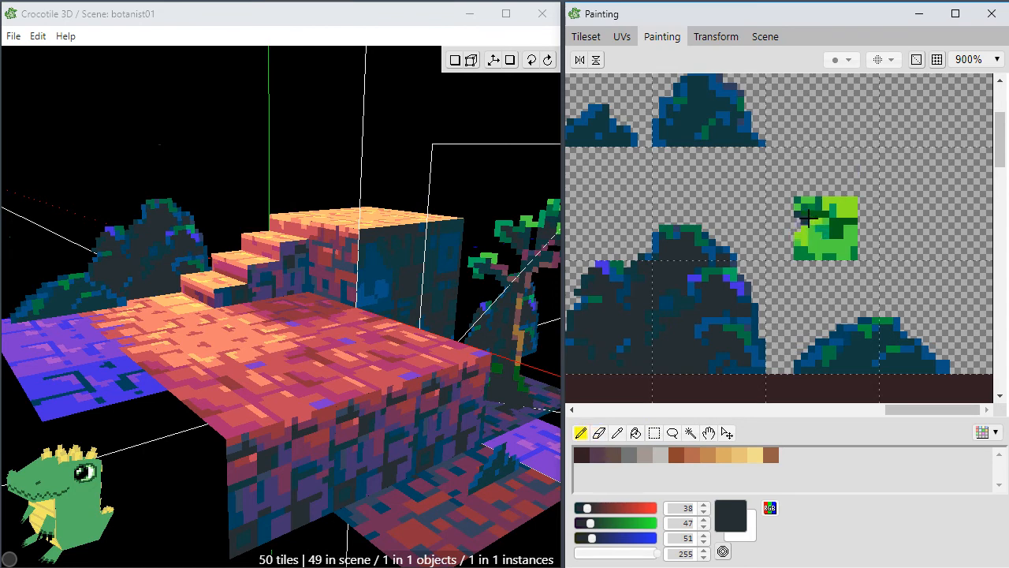
pyautogui.keyDown('alt'); pyautogui.click(813, 211); pyautogui.keyUp('alt')
pyautogui.moveTo(793, 251)
pyautogui.mouseDown()
pyautogui.moveTo(810, 257)
pyautogui.moveTo(841, 229)
pyautogui.mouseUp()
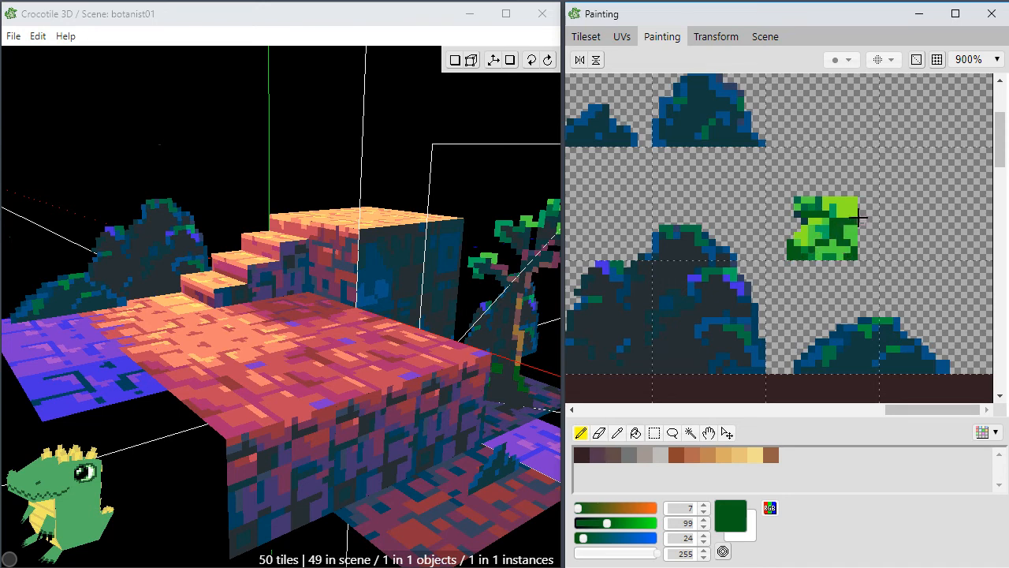
pyautogui.press('e')
pyautogui.moveTo(852, 205)
pyautogui.mouseDown()
pyautogui.moveTo(830, 195)
pyautogui.moveTo(797, 208)
pyautogui.moveTo(801, 194)
pyautogui.mouseUp()
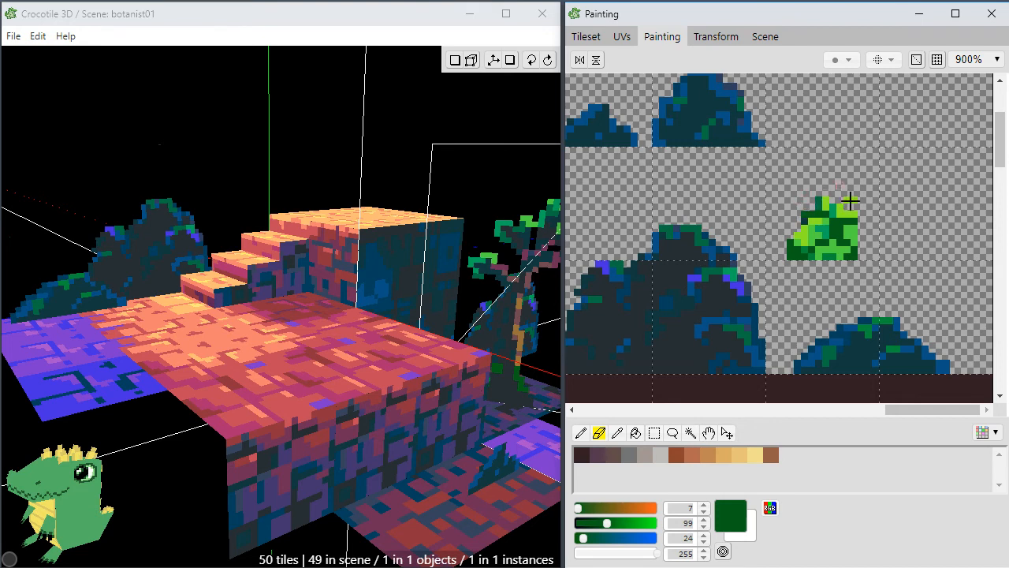
# Shade the bush's right side and interior with teal-green and dark green tones sampled from its own pixels.
pyautogui.press('b')
pyautogui.moveTo(866, 233); pyautogui.dragTo(842, 236)
pyautogui.keyDown('alt'); pyautogui.click(832, 229); pyautogui.keyUp('alt')
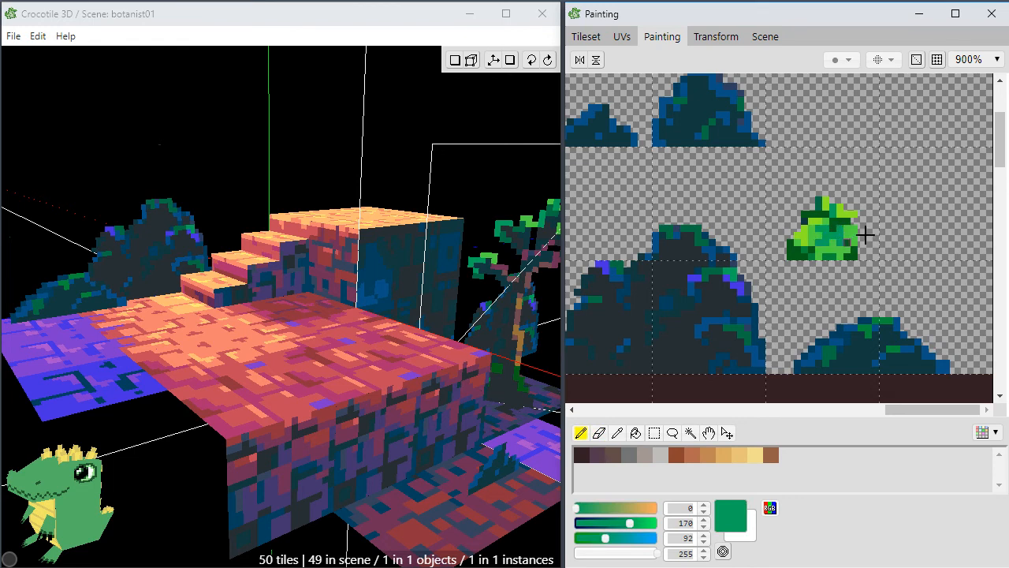
pyautogui.keyDown('alt'); pyautogui.click(857, 250); pyautogui.keyUp('alt')
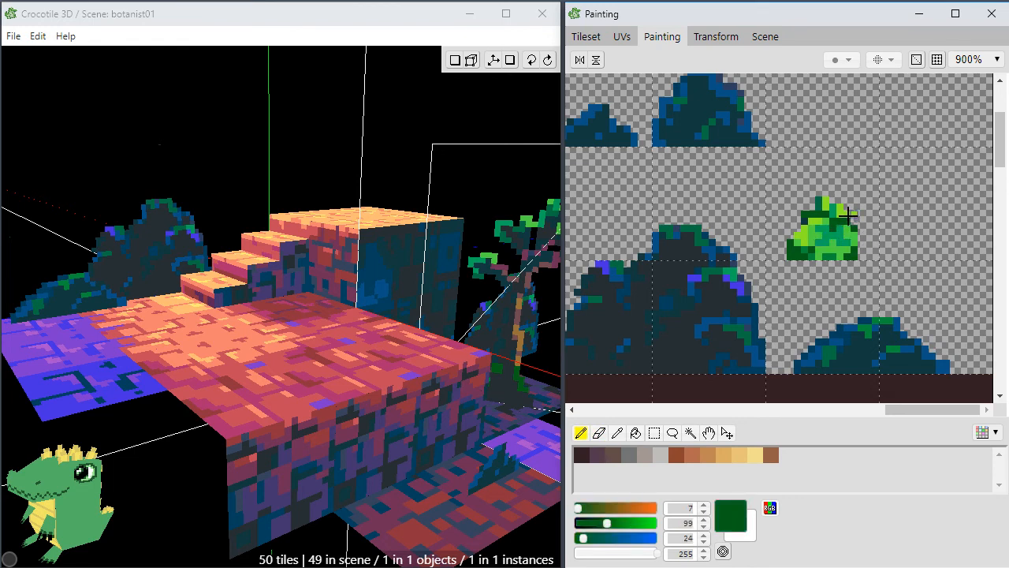
# Erase the bush's spiky top into a rounder outline, and repaint its left side and base with sampled light and teal greens.
pyautogui.press('e')
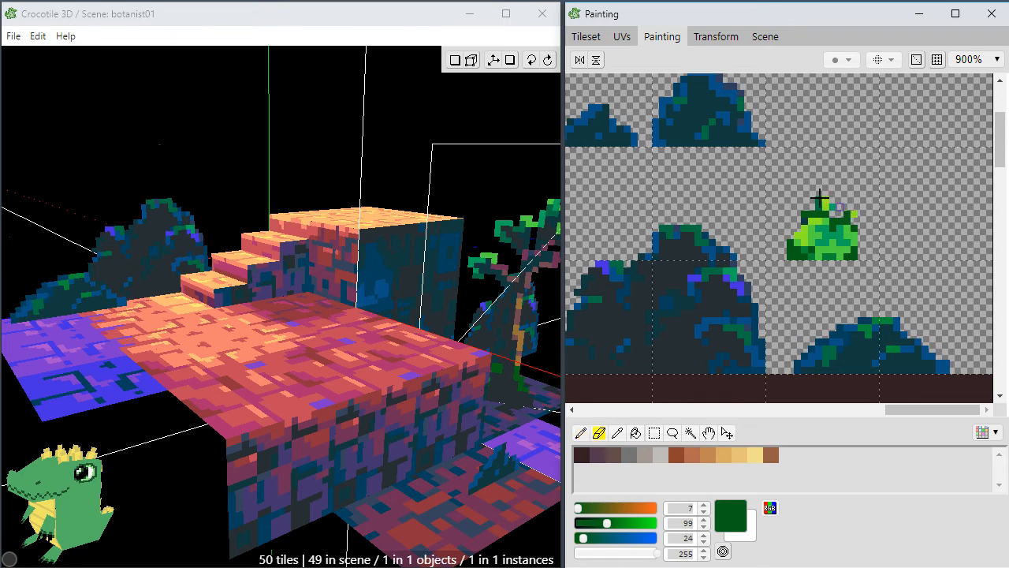
pyautogui.moveTo(847, 214)
pyautogui.mouseDown()
pyautogui.moveTo(811, 210)
pyautogui.moveTo(778, 252)
pyautogui.mouseUp()
pyautogui.press('b')
pyautogui.moveTo(808, 217); pyautogui.dragTo(791, 233)
pyautogui.keyDown('alt'); pyautogui.click(805, 247); pyautogui.keyUp('alt')
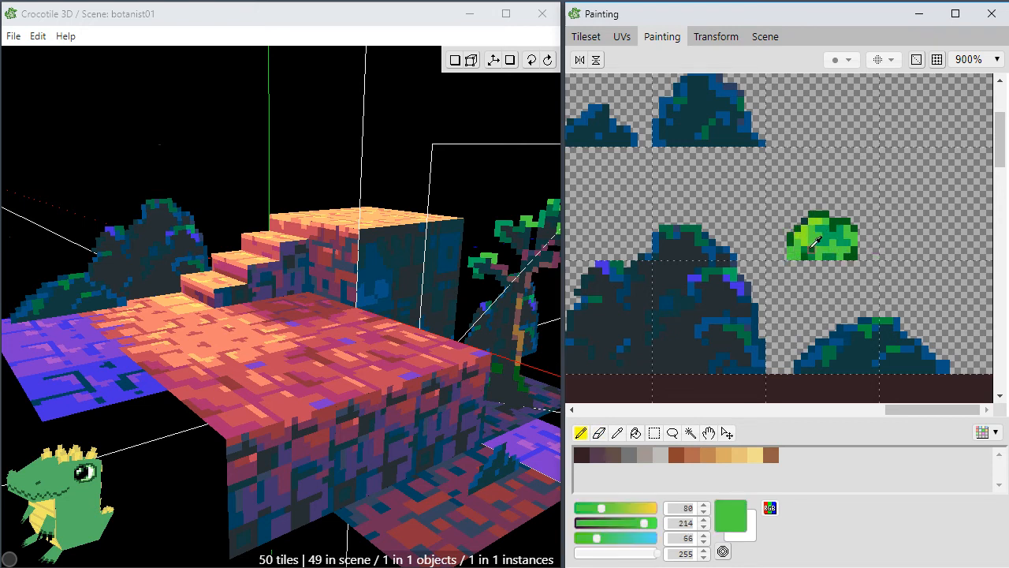
pyautogui.keyDown('alt'); pyautogui.click(815, 238); pyautogui.keyUp('alt')
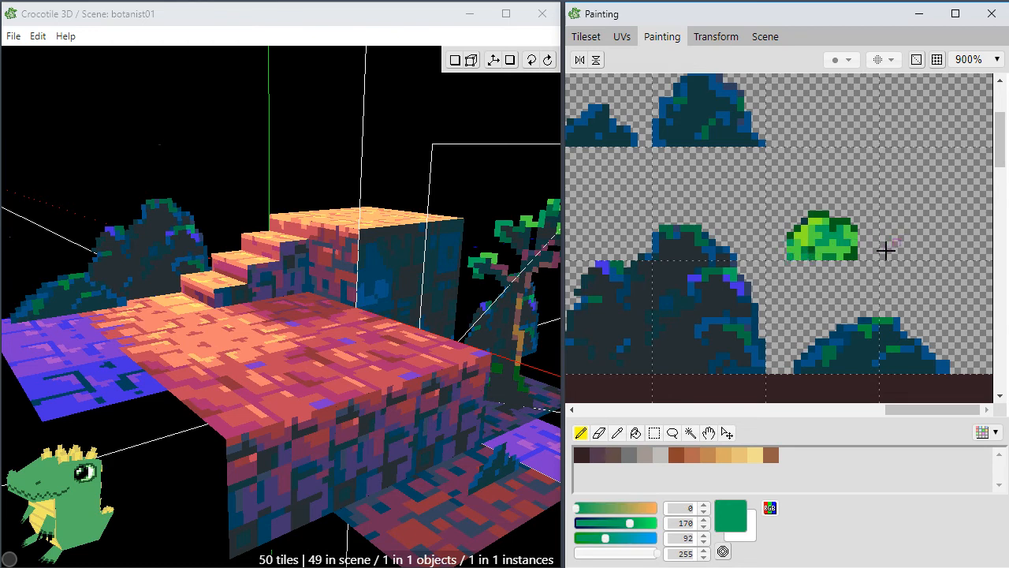
# Refine the bush's shading with sampled greens, trim its upper right outline and extend its right edge with dark green pixels.
pyautogui.keyDown('alt'); pyautogui.click(840, 223); pyautogui.keyUp('alt')
pyautogui.keyDown('alt'); pyautogui.click(845, 227); pyautogui.keyUp('alt')
pyautogui.keyDown('alt'); pyautogui.click(841, 249); pyautogui.keyUp('alt')
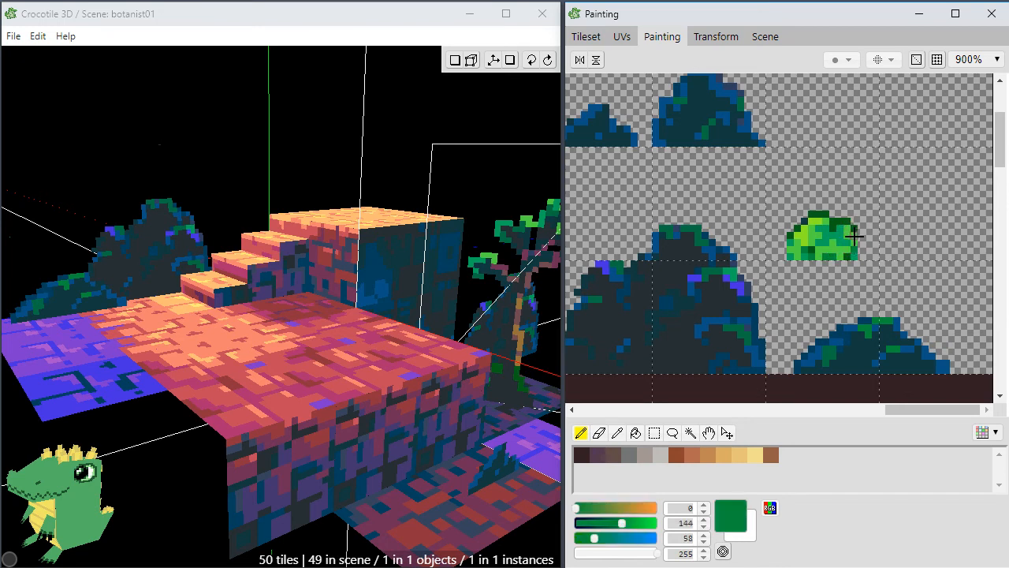
pyautogui.keyDown('alt'); pyautogui.click(820, 213); pyautogui.keyUp('alt')
pyautogui.press('e')
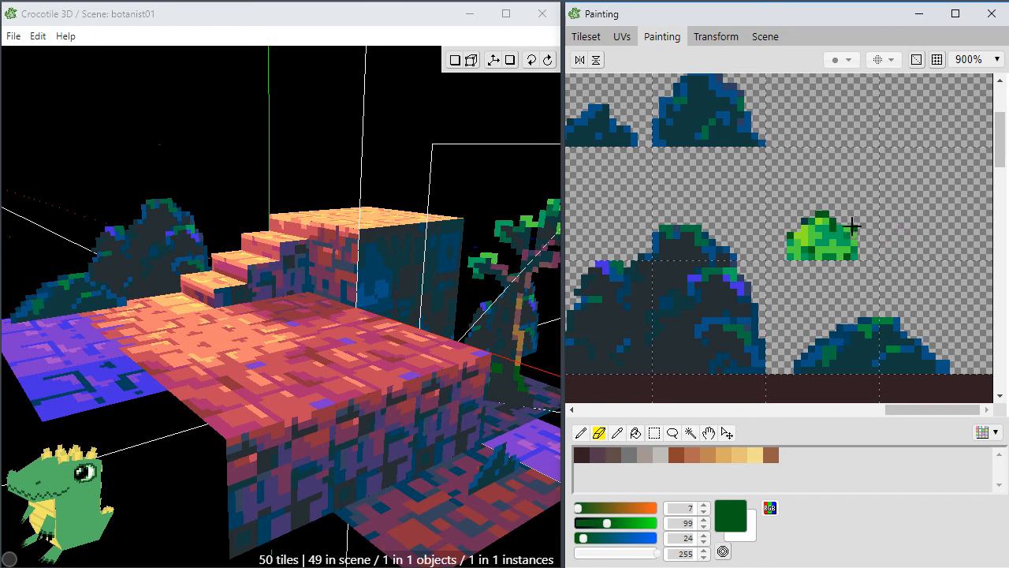
pyautogui.press('b')
pyautogui.rightClick(855, 238)
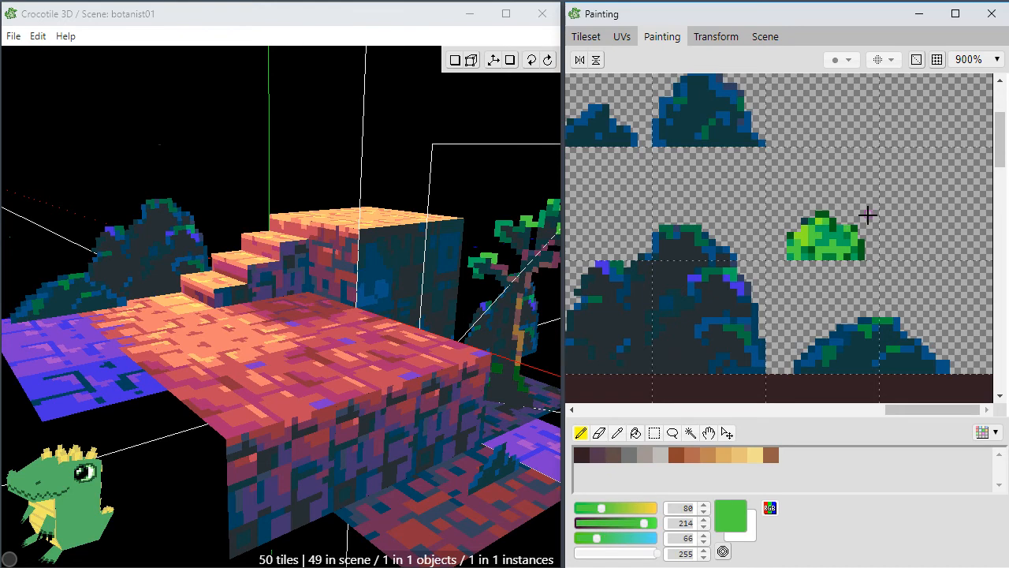
# Pick the finished bush tile from the tileset, flip it and place it upright in the middle of the red platform.
pyautogui.click(590, 38)
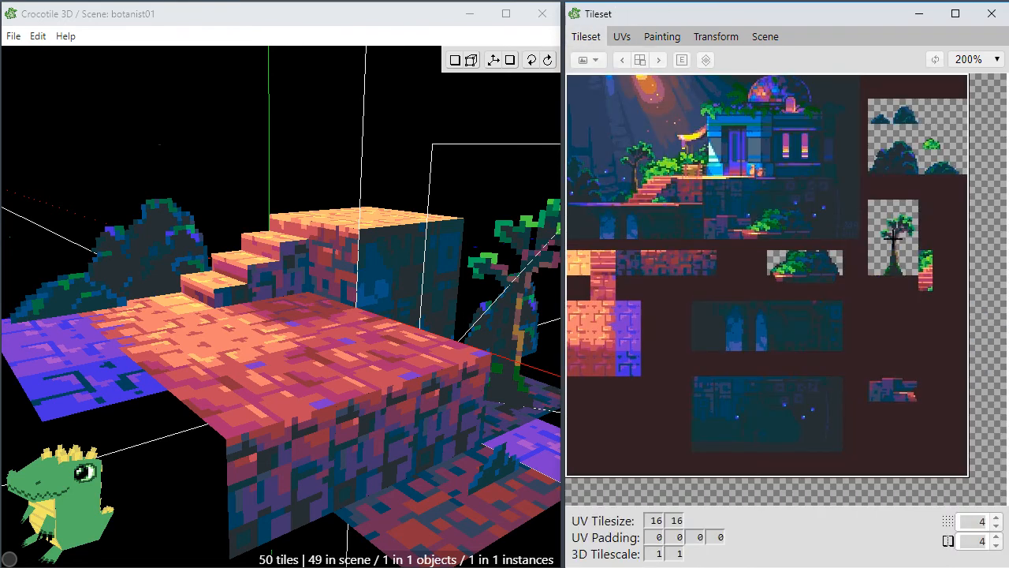
pyautogui.click(931, 137)
pyautogui.click(306, 353)
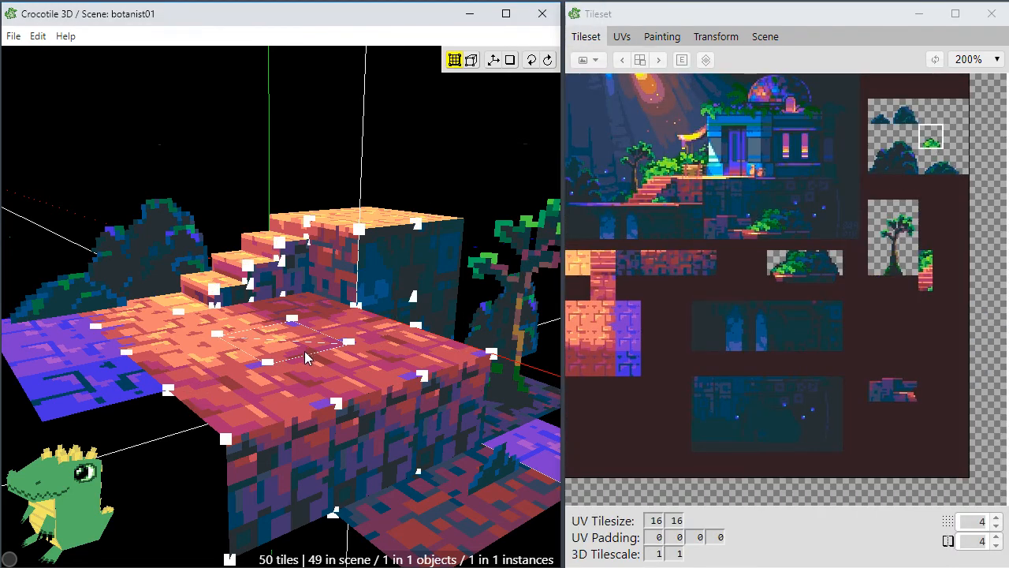
pyautogui.press('space')
pyautogui.moveTo(287, 374); pyautogui.dragTo(371, 373)
pyautogui.press('v')
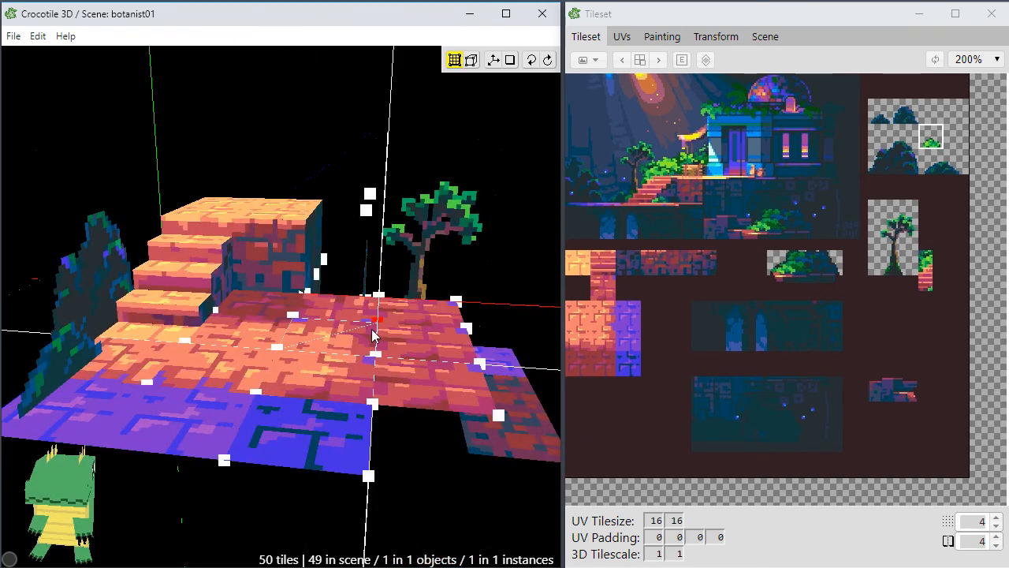
pyautogui.press('Tab')
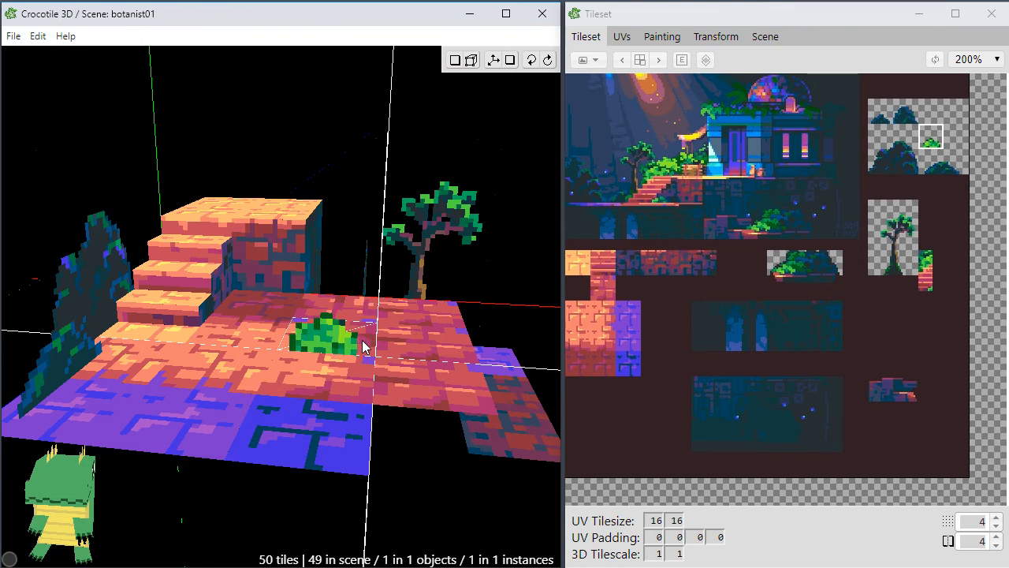
pyautogui.press('f')
pyautogui.click(346, 344)
pyautogui.press('Tab')
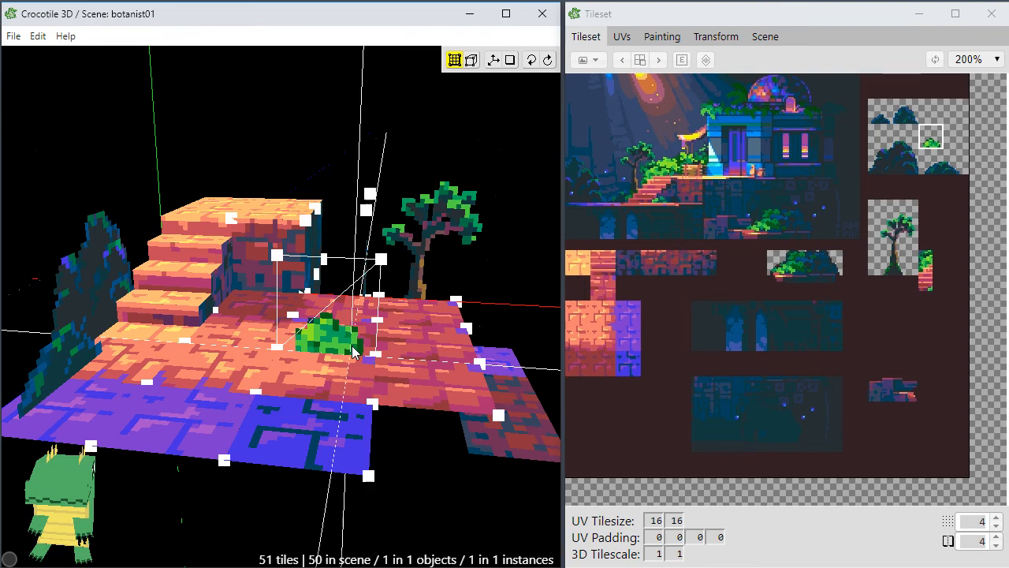
# Select the bush tile on the platform and turn it into a separate object.
pyautogui.click(337, 341)
pyautogui.rightClick(337, 342)
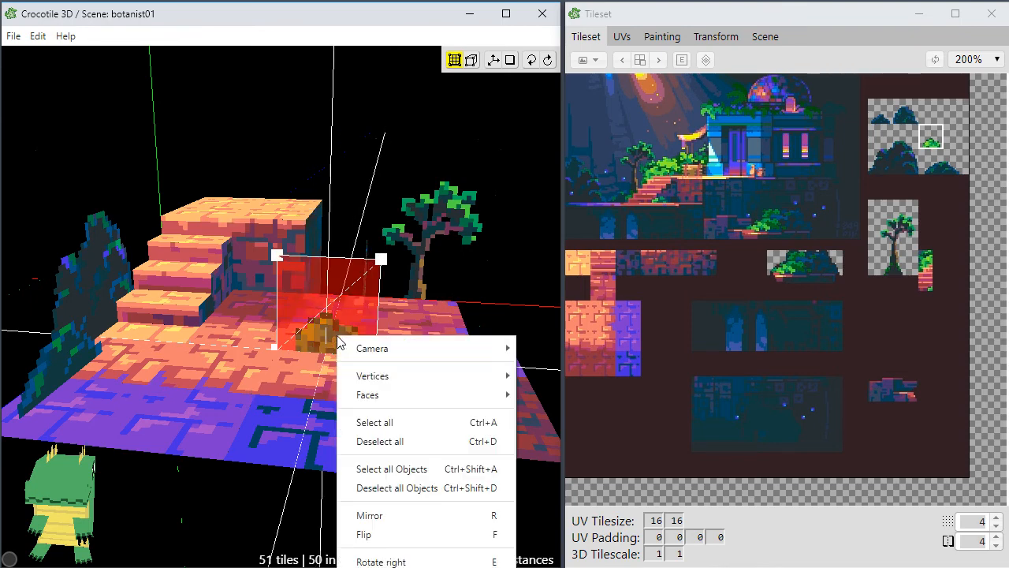
pyautogui.moveTo(366, 394)
pyautogui.click(561, 526)
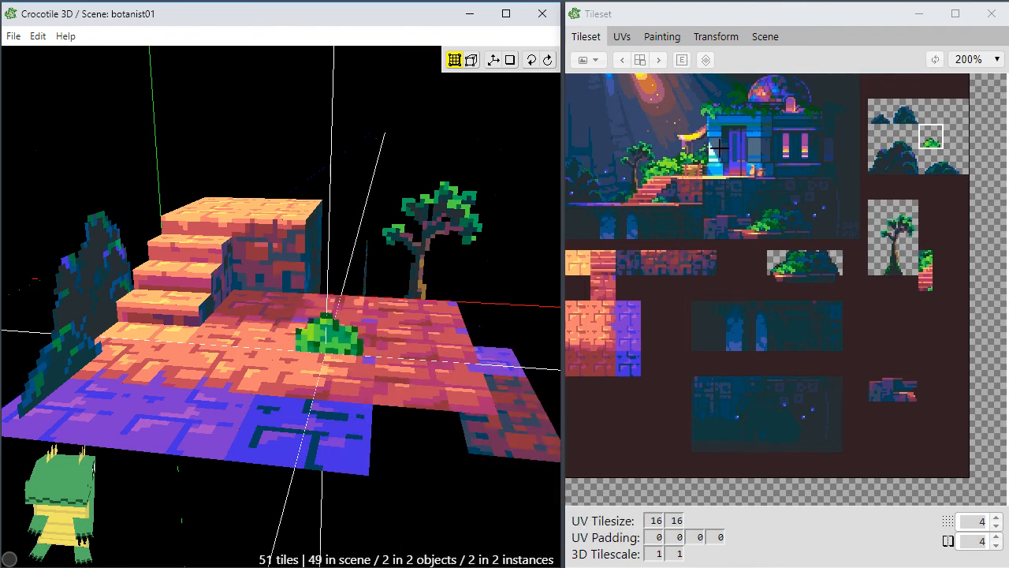
# Rename the new object in the scene list as bush.
pyautogui.click(764, 37)
pyautogui.doubleClick(625, 117)
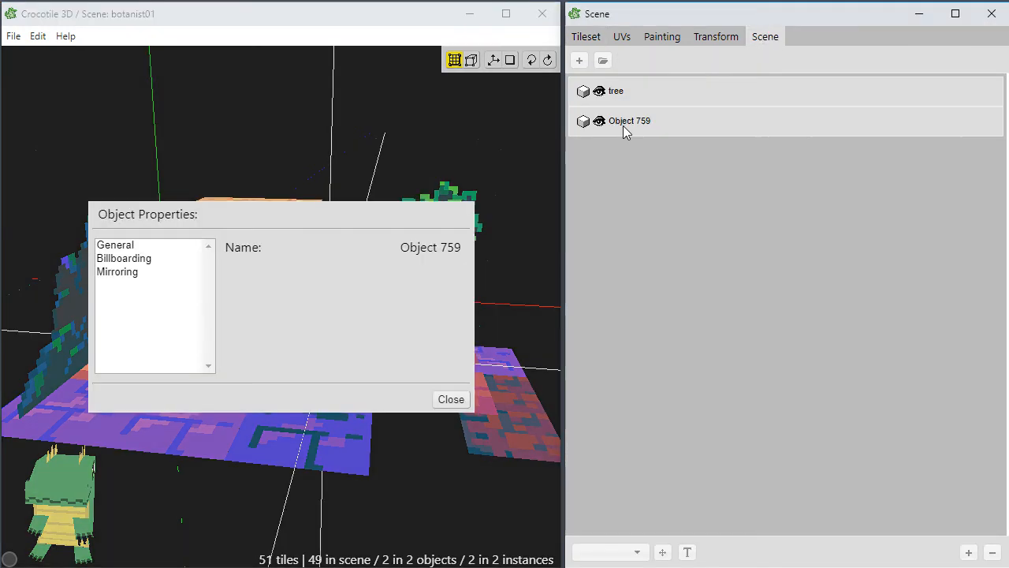
pyautogui.click(462, 398)
pyautogui.click(613, 122)
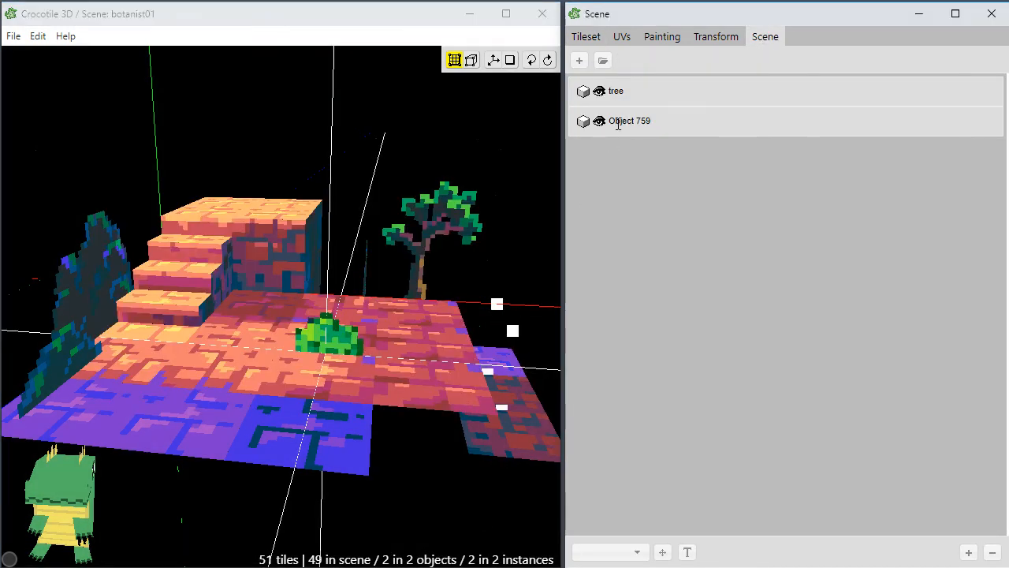
pyautogui.click(617, 123)
pyautogui.moveTo(616, 123); pyautogui.dragTo(720, 127)
pyautogui.write('bush')
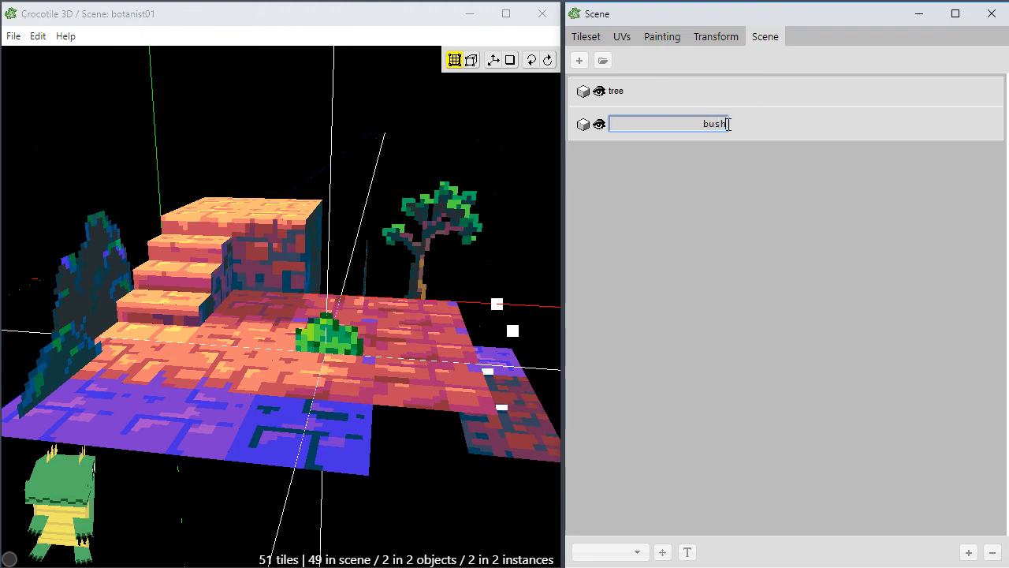
pyautogui.press('Return')
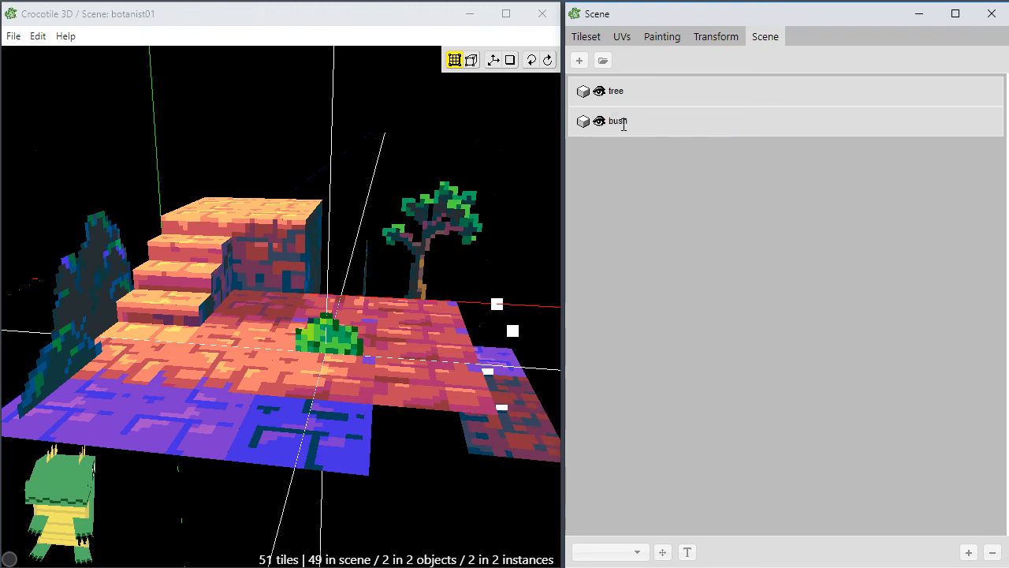
# Enable billboarding for the bush object and check from another angle how it faces the camera.
pyautogui.doubleClick(661, 118)
pyautogui.click(158, 259)
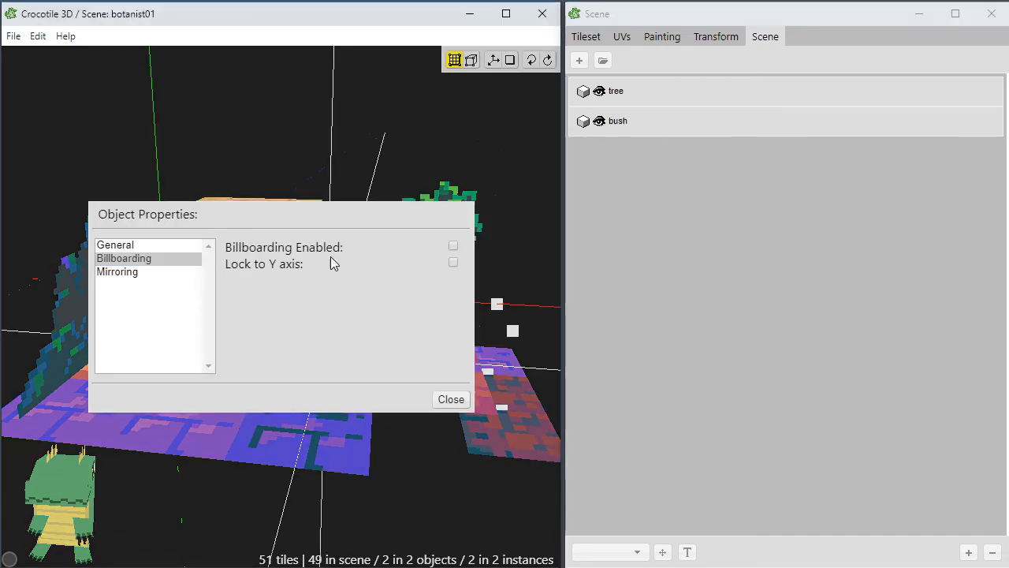
pyautogui.click(453, 246)
pyautogui.click(438, 403)
pyautogui.press('space')
pyautogui.moveTo(432, 440)
pyautogui.mouseDown()
pyautogui.moveTo(386, 432)
pyautogui.moveTo(433, 422)
pyautogui.mouseUp()
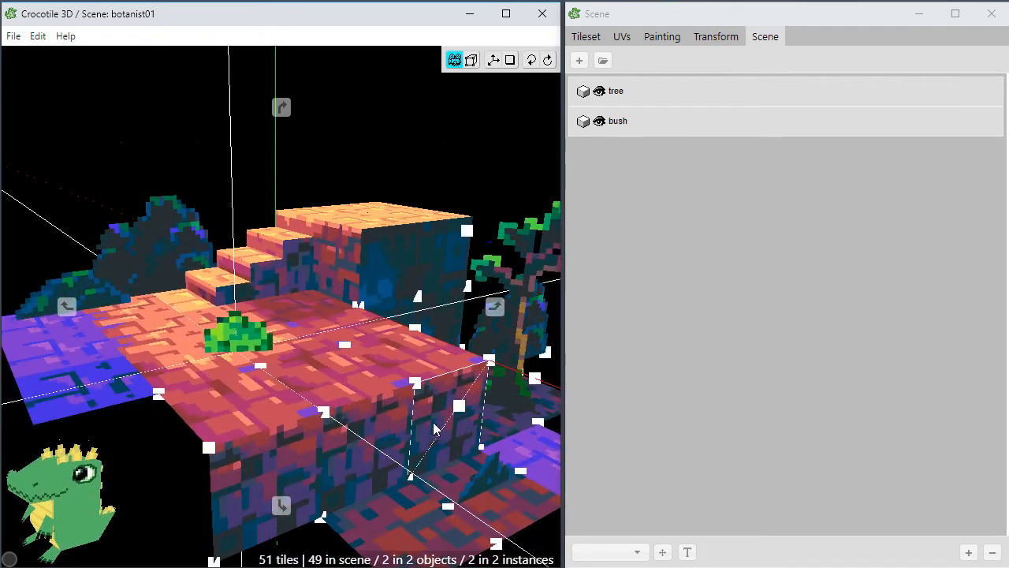
pyautogui.scroll(-2, 433, 422)
pyautogui.moveTo(439, 448); pyautogui.dragTo(440, 452, button='right')
pyautogui.press('space')
# Select the bush object, move it across the platform towards the foot of the stairs and raised block, and deselect it.
pyautogui.click(254, 334)
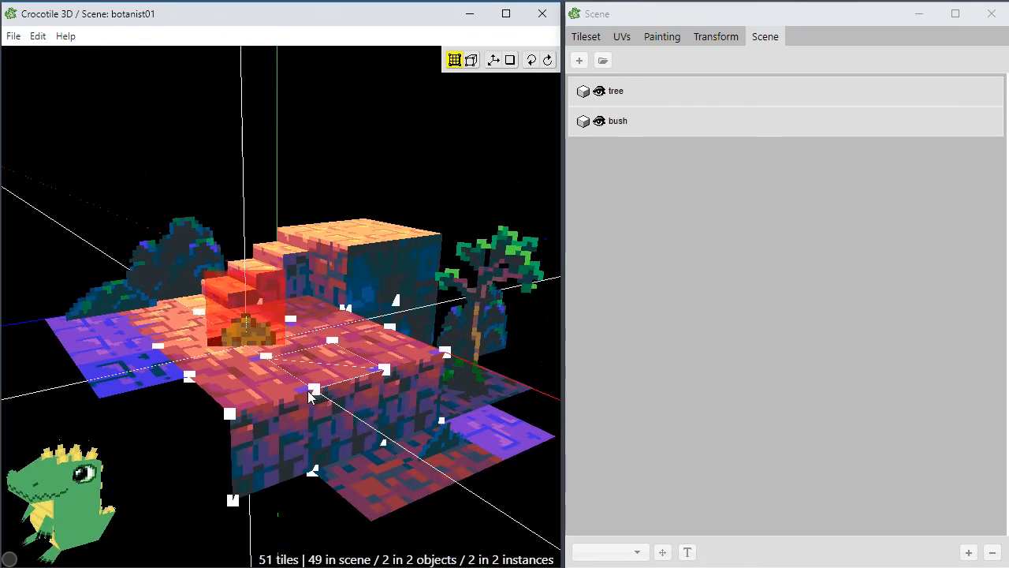
pyautogui.click(315, 470)
pyautogui.press('space')
pyautogui.moveTo(315, 469); pyautogui.dragTo(275, 468)
pyautogui.press('space')
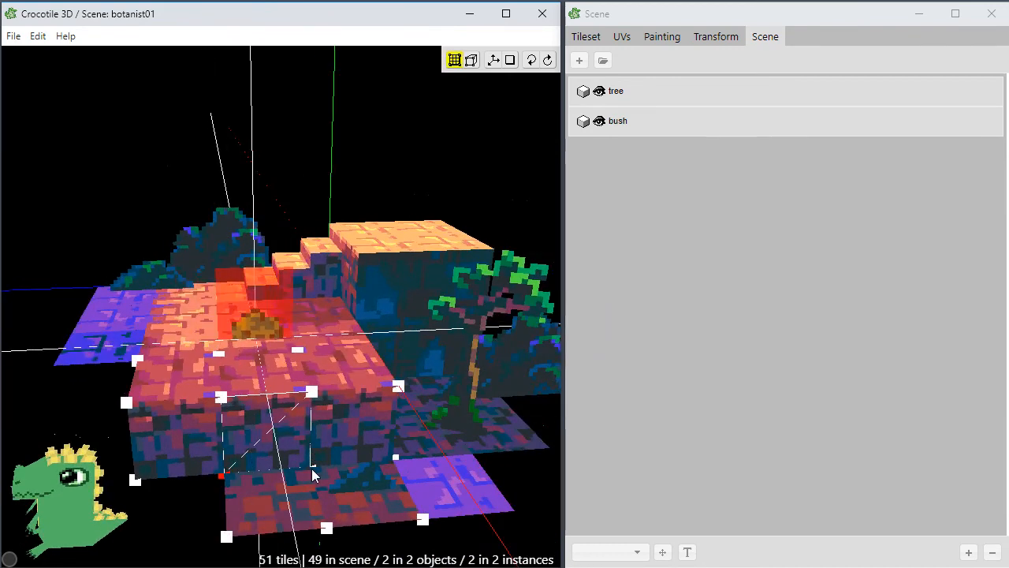
pyautogui.press('d')
pyautogui.press('d')
pyautogui.press('space')
pyautogui.press('w')
pyautogui.press('w')
pyautogui.press('w')
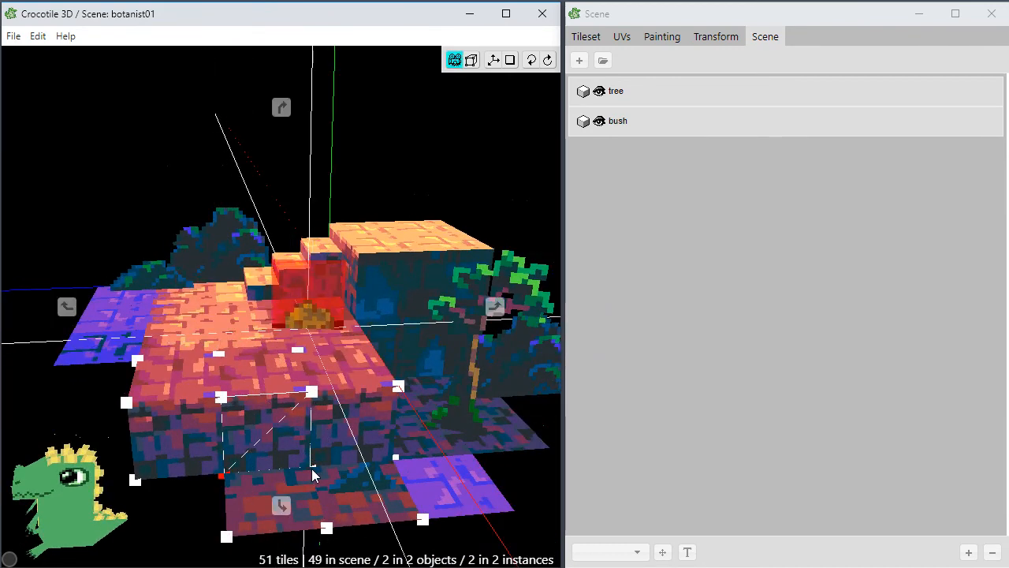
pyautogui.press('space')
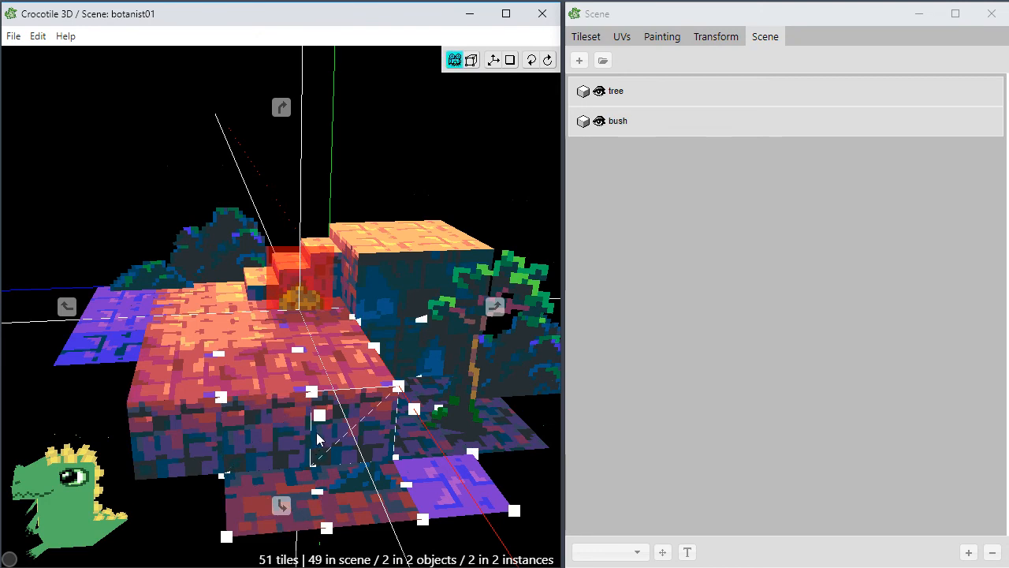
pyautogui.press('Escape')
# Reselect the bush and move it away from the stairs to the platform edge near the purple tiles, and deselect it.
pyautogui.press('space')
pyautogui.moveTo(316, 433)
pyautogui.mouseDown()
pyautogui.moveTo(367, 432)
pyautogui.moveTo(310, 443)
pyautogui.mouseUp()
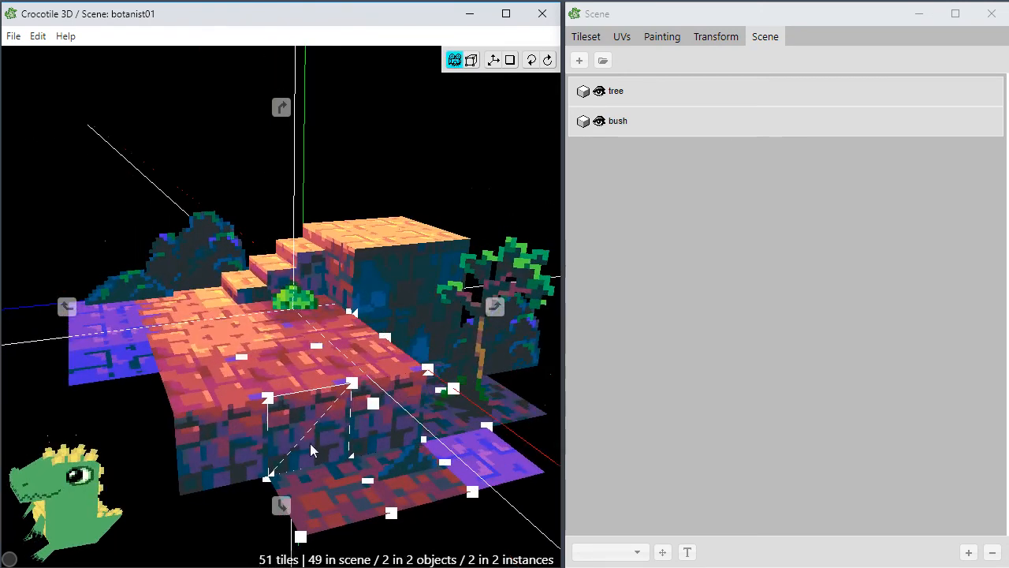
pyautogui.press('space')
pyautogui.click(292, 304)
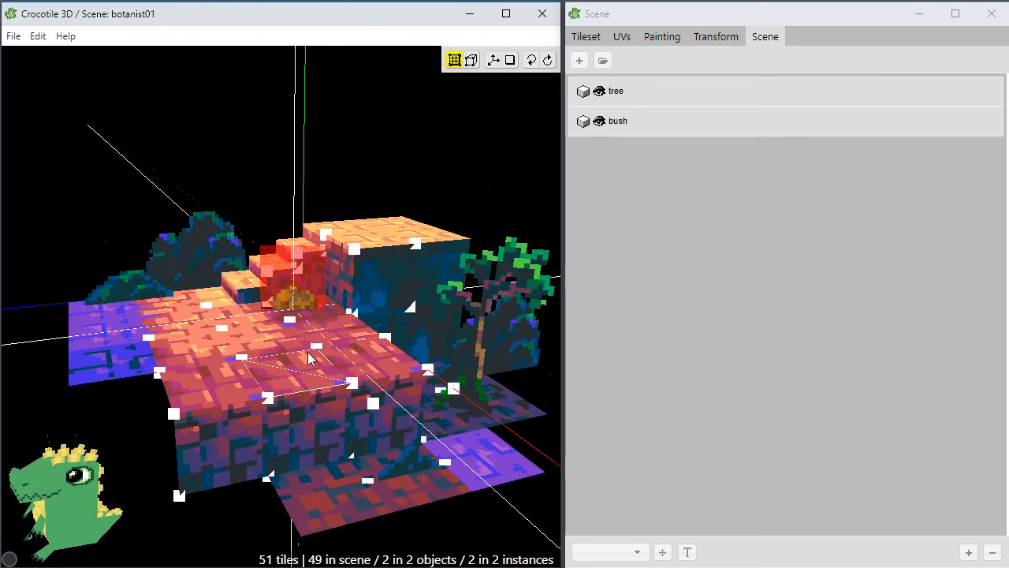
pyautogui.press('d')
pyautogui.press('d')
pyautogui.press('a')
pyautogui.press('a')
pyautogui.press('a')
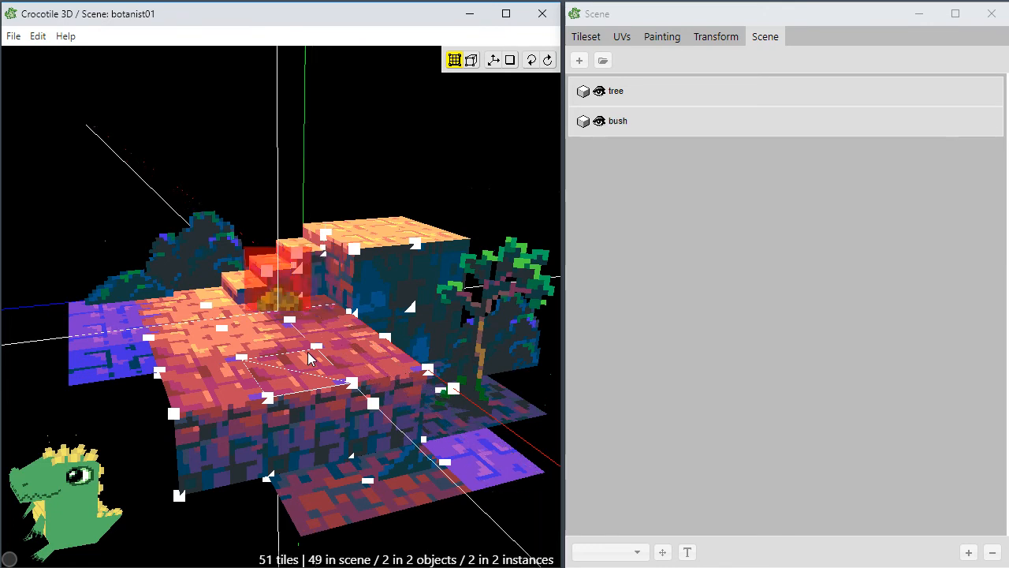
pyautogui.press('space')
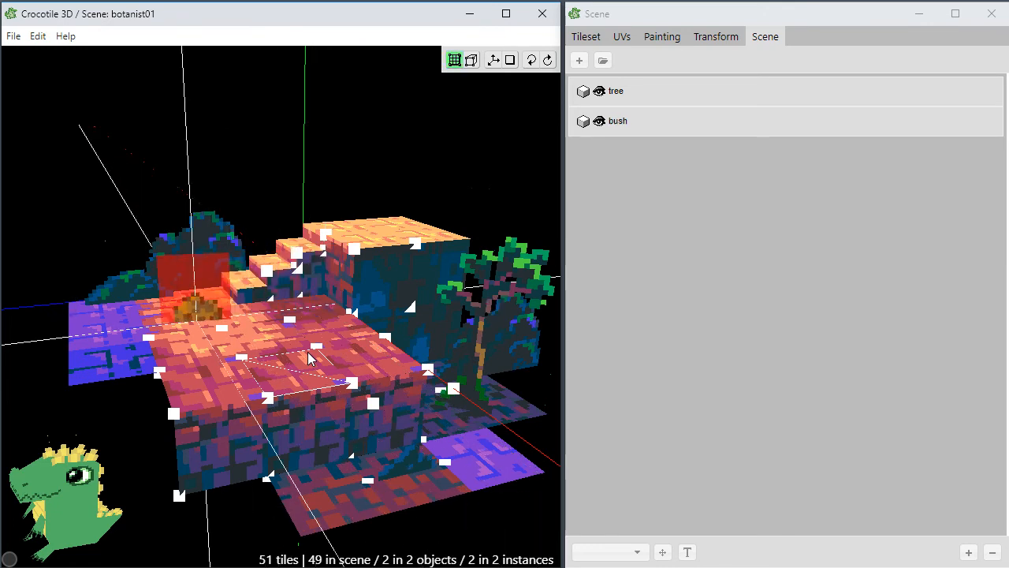
pyautogui.press('a')
pyautogui.press('space')
pyautogui.press('s')
pyautogui.press('s')
pyautogui.press('s')
pyautogui.moveTo(277, 384)
pyautogui.mouseDown(button='middle')
pyautogui.moveTo(315, 375)
pyautogui.moveTo(295, 386)
pyautogui.mouseUp(button='middle')
pyautogui.press('Escape')
# Examine the billboarded bush and the surrounding platform from several angles and distances.
pyautogui.moveTo(296, 386); pyautogui.dragTo(281, 411)
pyautogui.press('space')
pyautogui.moveTo(336, 394)
pyautogui.mouseDown()
pyautogui.moveTo(356, 393)
pyautogui.moveTo(325, 394)
pyautogui.mouseUp()
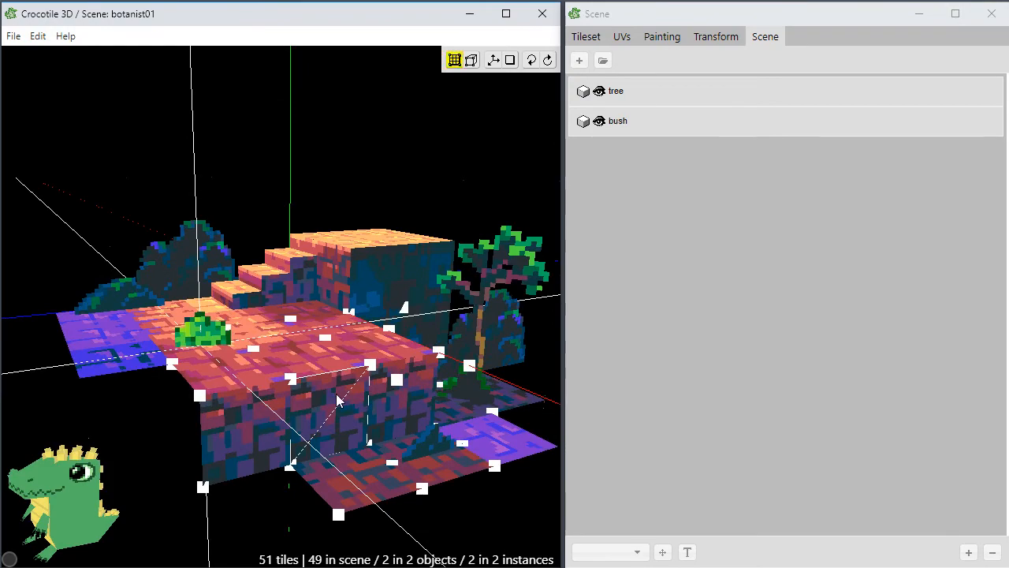
pyautogui.press('space')
pyautogui.press('space')
pyautogui.moveTo(219, 353); pyautogui.dragTo(292, 364)
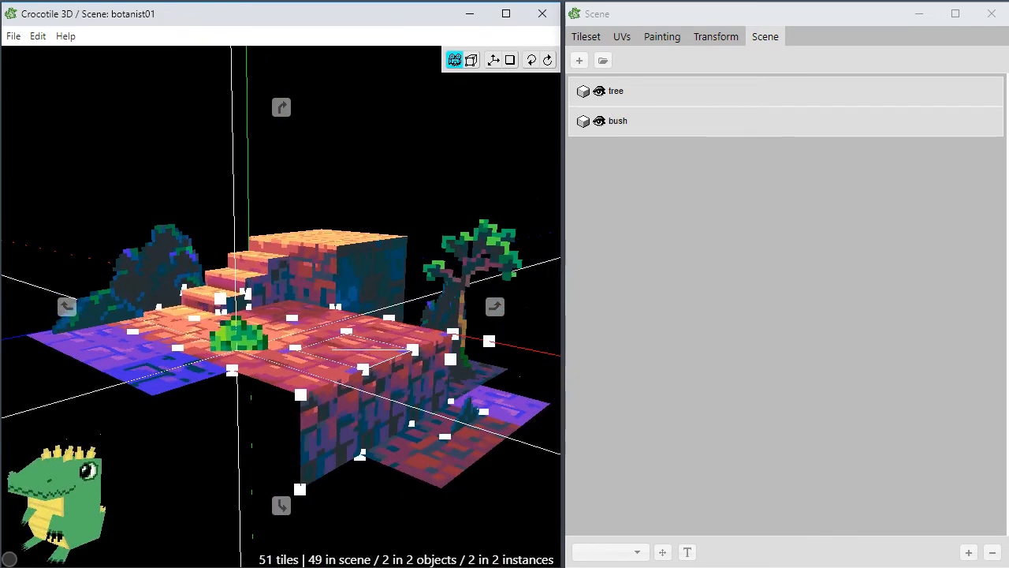
pyautogui.press('space')
pyautogui.scroll(3, 293, 363)
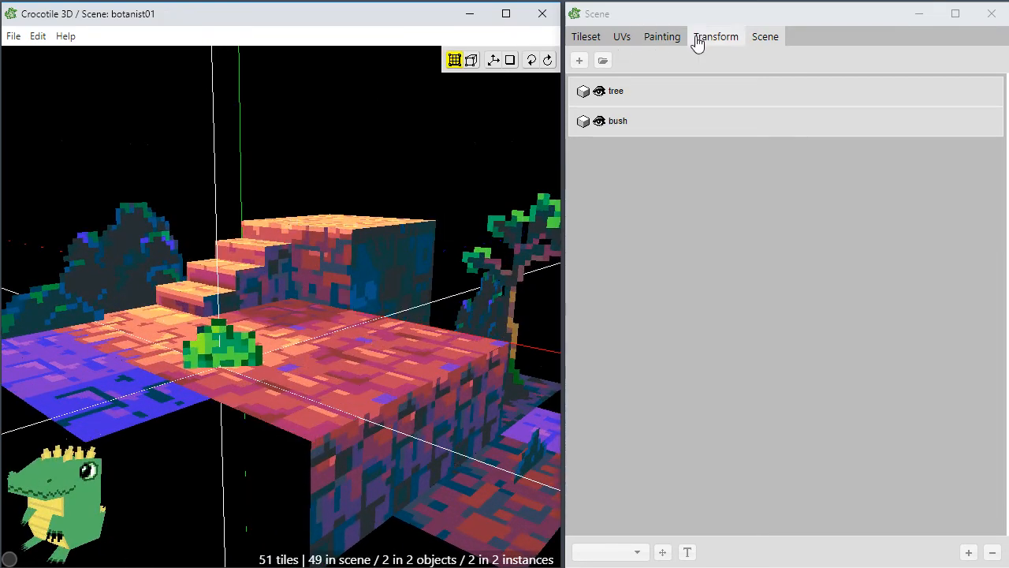
# Open the bush tile for painting and cover its lower middle and lower left with mid green (0, 144, 58) sampled from the bush.
pyautogui.click(634, 41)
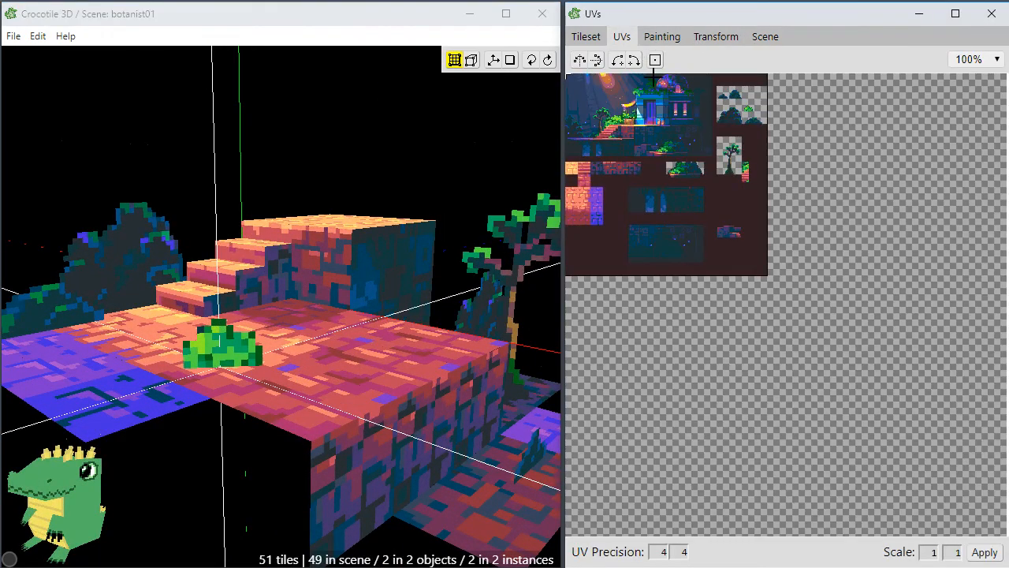
pyautogui.click(599, 36)
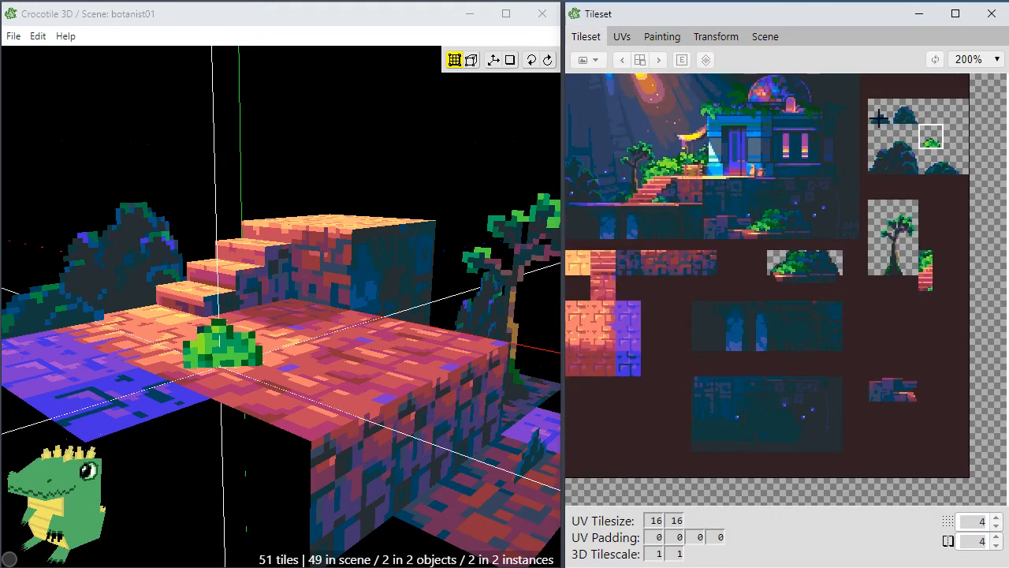
pyautogui.click(629, 37)
pyautogui.click(656, 37)
pyautogui.scroll(3, 650, 135)
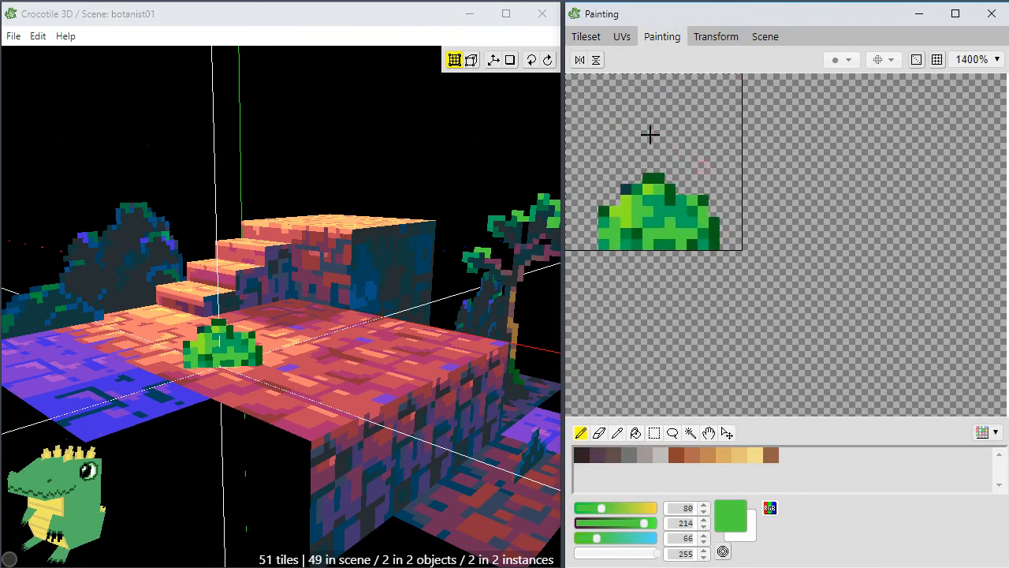
pyautogui.keyDown('alt'); pyautogui.click(667, 239); pyautogui.keyUp('alt')
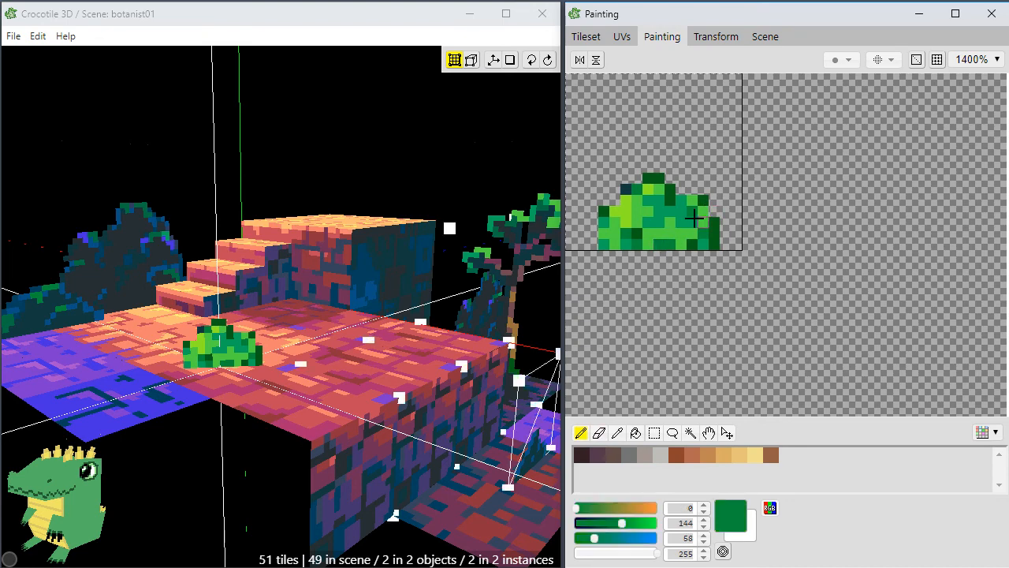
pyautogui.click(659, 235)
pyautogui.moveTo(656, 232)
pyautogui.mouseDown()
pyautogui.moveTo(636, 229)
pyautogui.moveTo(639, 221)
pyautogui.moveTo(616, 226)
pyautogui.moveTo(640, 202)
pyautogui.moveTo(698, 219)
pyautogui.moveTo(662, 239)
pyautogui.moveTo(657, 226)
pyautogui.moveTo(630, 240)
pyautogui.moveTo(592, 240)
pyautogui.moveTo(619, 243)
pyautogui.mouseUp()
# Shade the bush's lower middle with sampled dark green (7, 99, 24) and clean up the pixels at its lower-left corner.
pyautogui.keyDown('alt'); pyautogui.click(609, 221); pyautogui.keyUp('alt')
pyautogui.keyDown('alt'); pyautogui.click(715, 226); pyautogui.keyUp('alt')
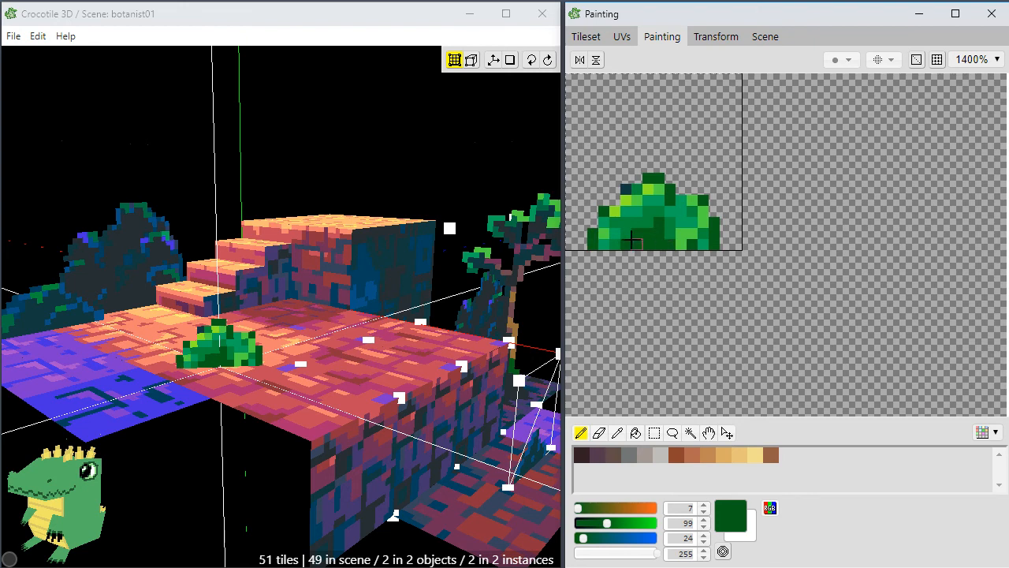
pyautogui.click(603, 244)
pyautogui.press('e')
pyautogui.click(593, 245)
pyautogui.press('b')
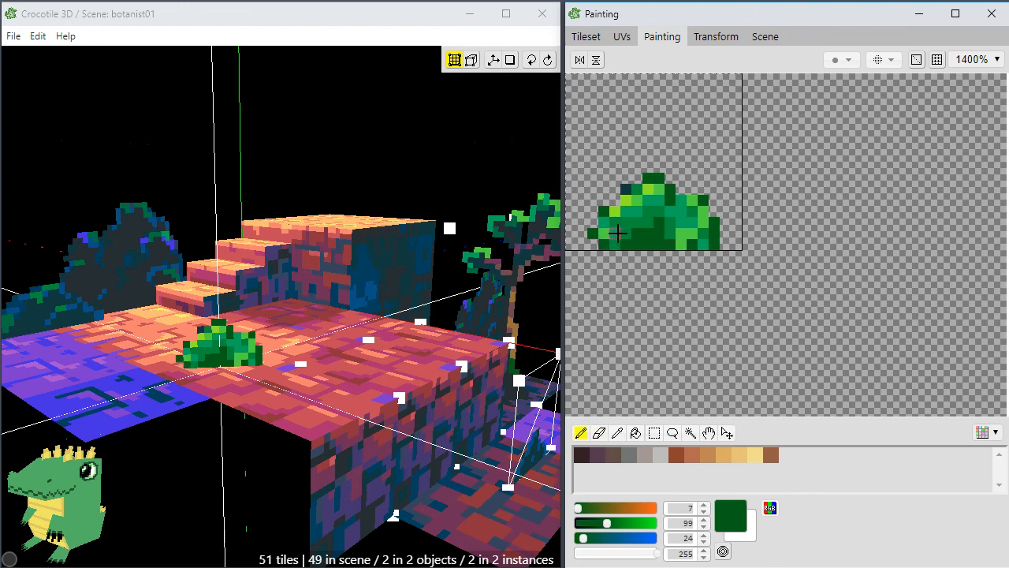
# Repaint the right half of the bush with sampled mid green (0, 144, 58) and dark green (7, 99, 24) shading pixels.
pyautogui.keyDown('alt'); pyautogui.click(674, 224); pyautogui.keyUp('alt')
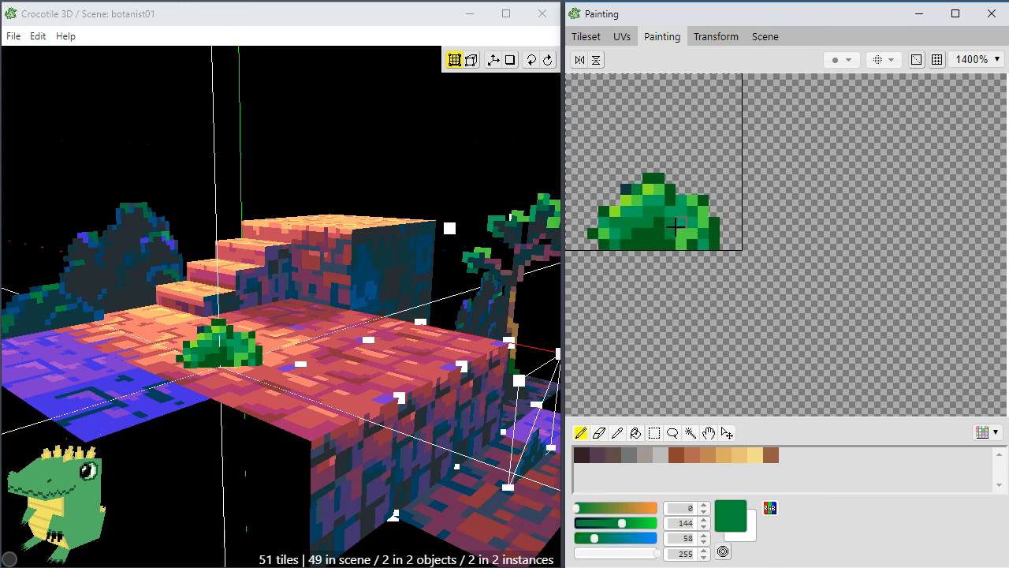
pyautogui.moveTo(683, 213); pyautogui.dragTo(688, 234)
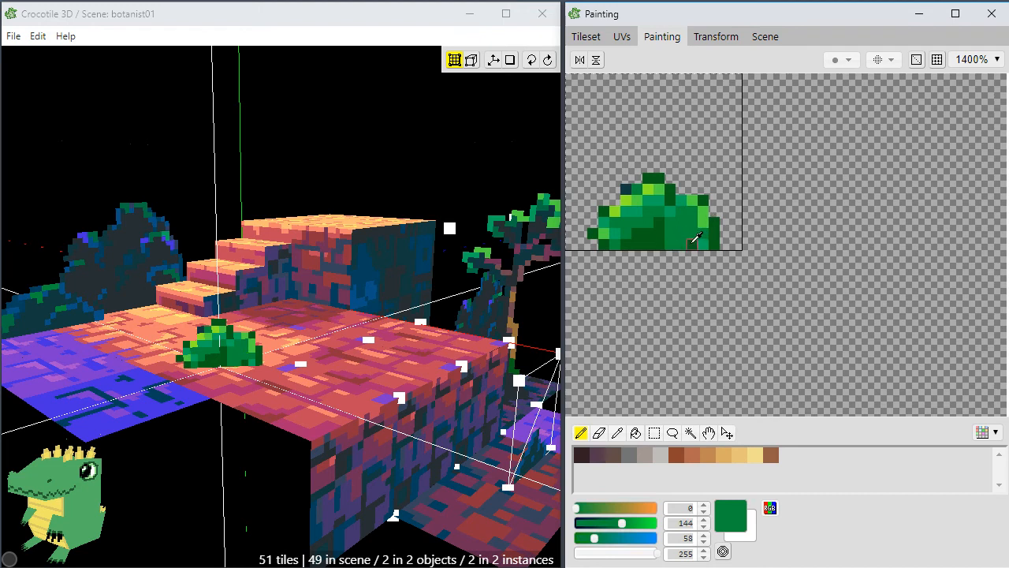
pyautogui.keyDown('alt'); pyautogui.click(713, 236); pyautogui.keyUp('alt')
pyautogui.click(690, 237)
pyautogui.click(680, 242)
pyautogui.click(708, 226)
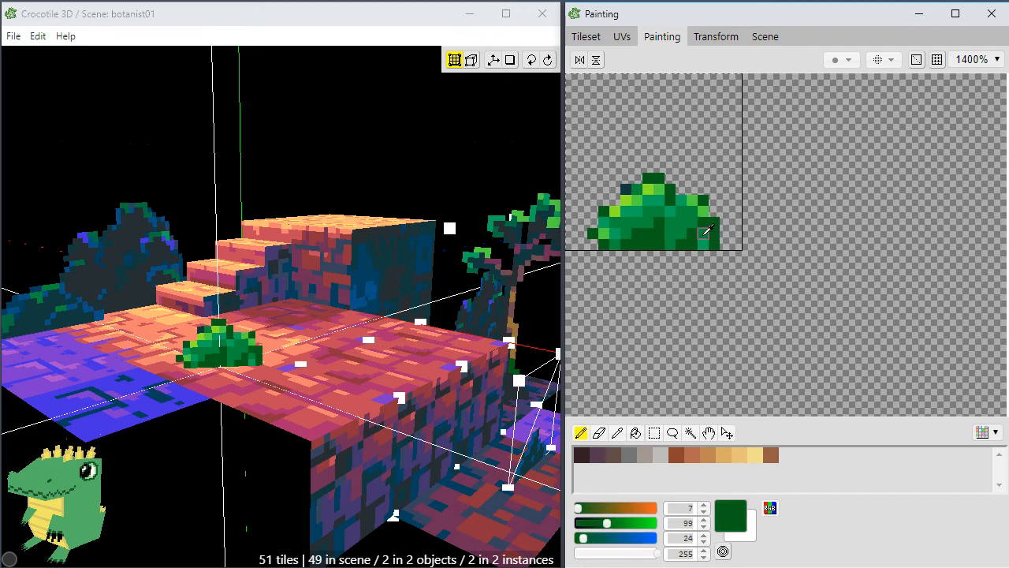
pyautogui.keyDown('alt'); pyautogui.click(705, 235); pyautogui.keyUp('alt')
pyautogui.click(693, 243)
pyautogui.keyDown('alt'); pyautogui.click(712, 235); pyautogui.keyUp('alt')
pyautogui.click(704, 245)
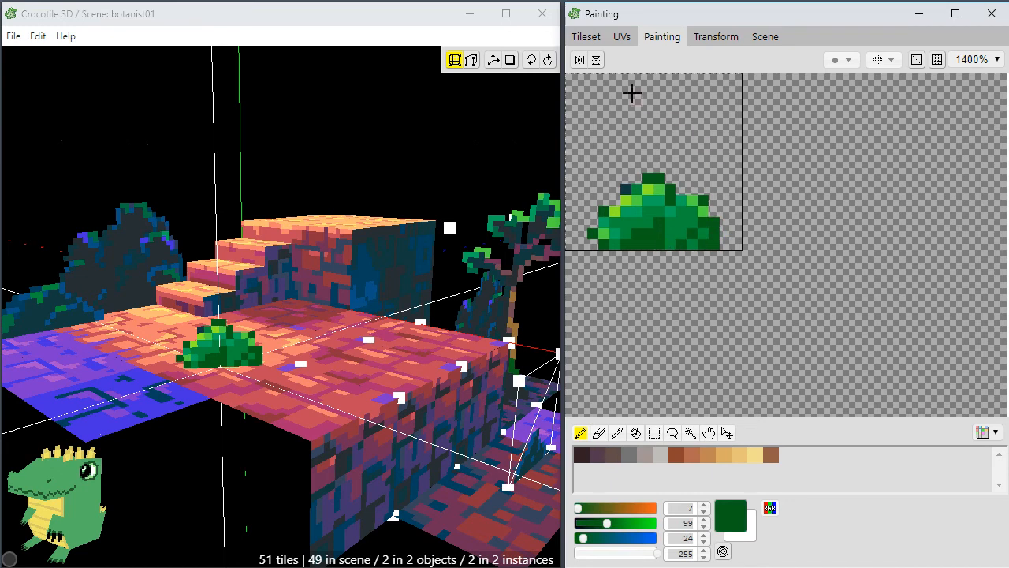
# Paint dark teal (18, 58, 62) shadow pixels at the bush's bottom centre and right corner, and go back to the tileset image.
pyautogui.keyDown('alt'); pyautogui.click(626, 189); pyautogui.keyUp('alt')
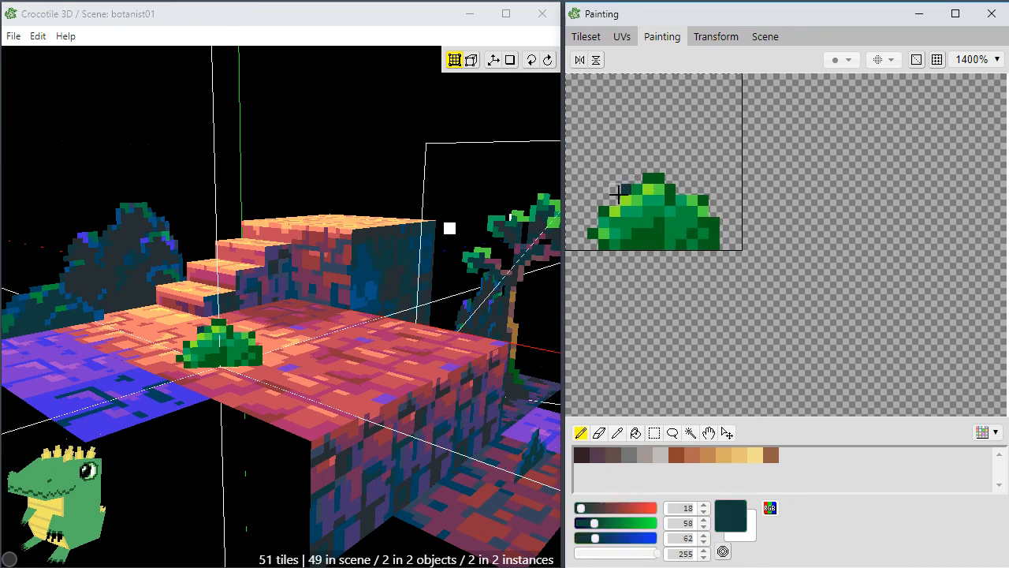
pyautogui.moveTo(660, 235); pyautogui.dragTo(639, 245)
pyautogui.moveTo(709, 244); pyautogui.dragTo(715, 230)
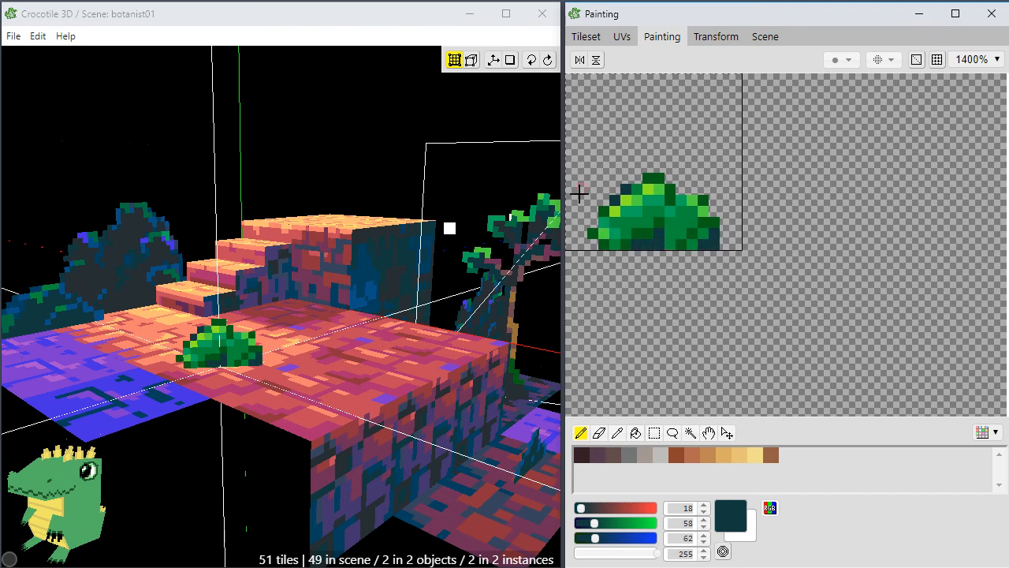
pyautogui.click(622, 37)
pyautogui.click(587, 37)
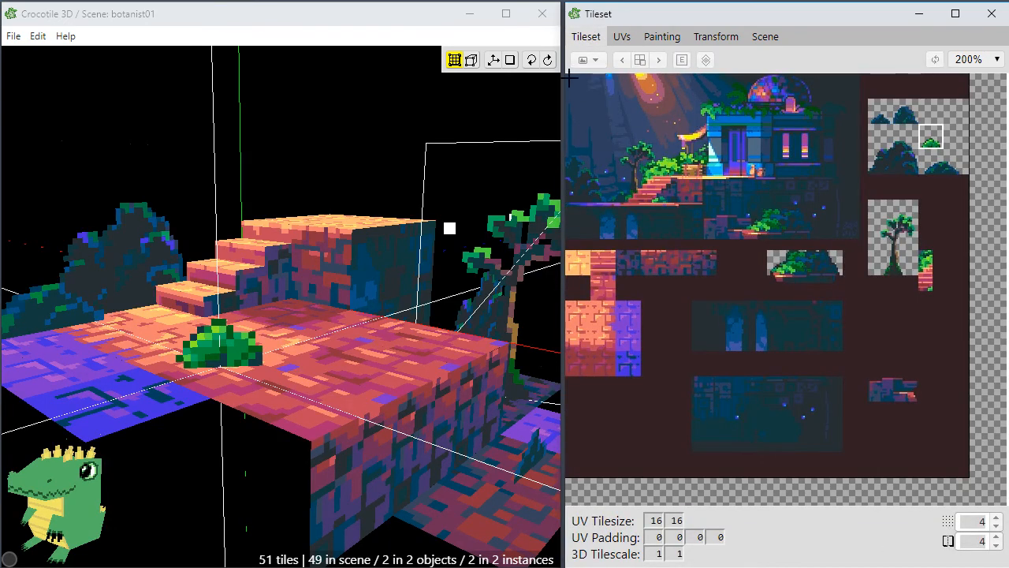
pyautogui.moveTo(570, 78); pyautogui.dragTo(948, 398)
pyautogui.click(802, 440)
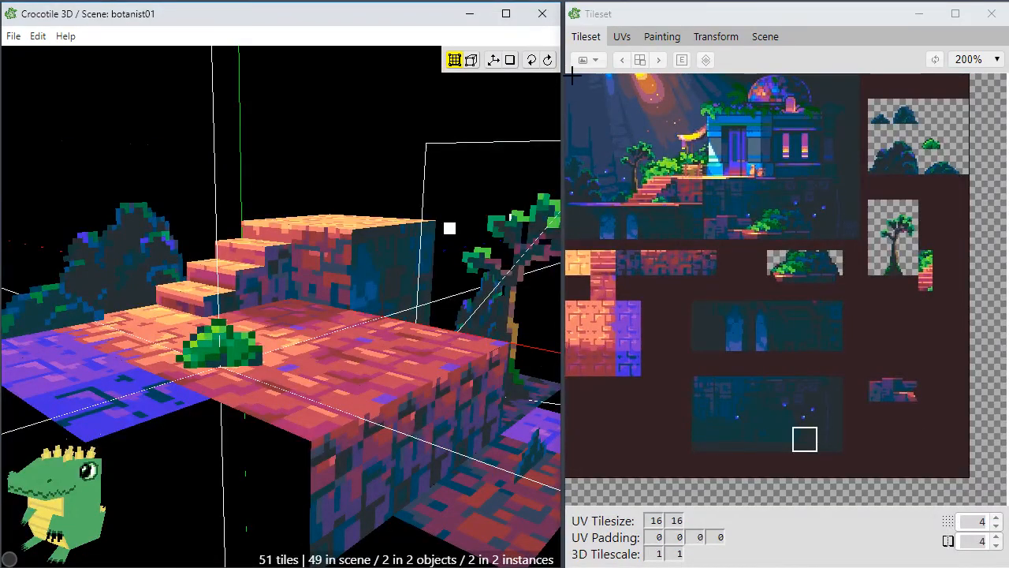
pyautogui.moveTo(574, 73); pyautogui.dragTo(872, 471)
pyautogui.click(861, 420)
pyautogui.hotkey('ctrl', 'z')
pyautogui.moveTo(755, 269); pyautogui.dragTo(706, 274)
pyautogui.press('Tab')
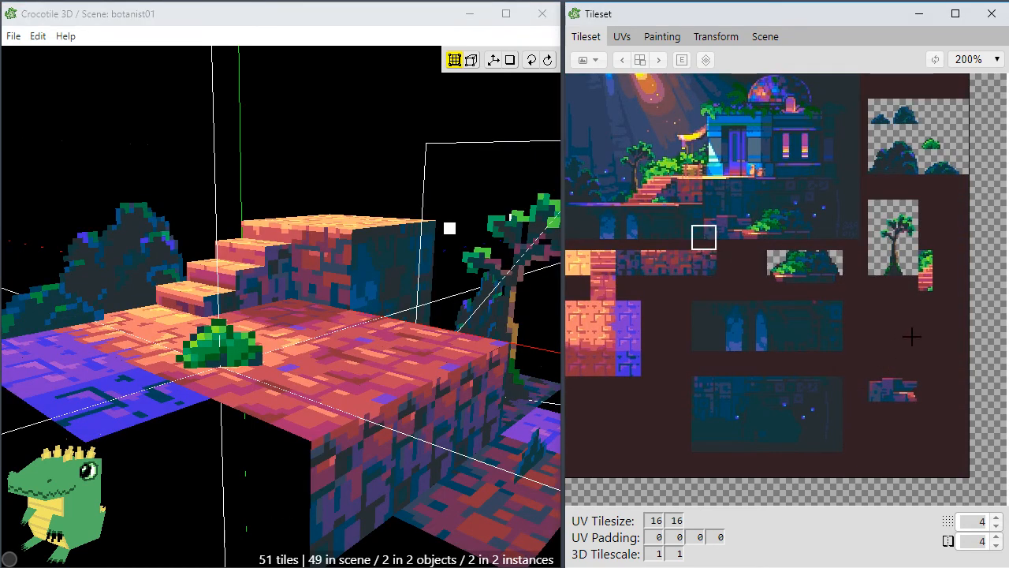
pyautogui.hotkey('alt', 'Tab')
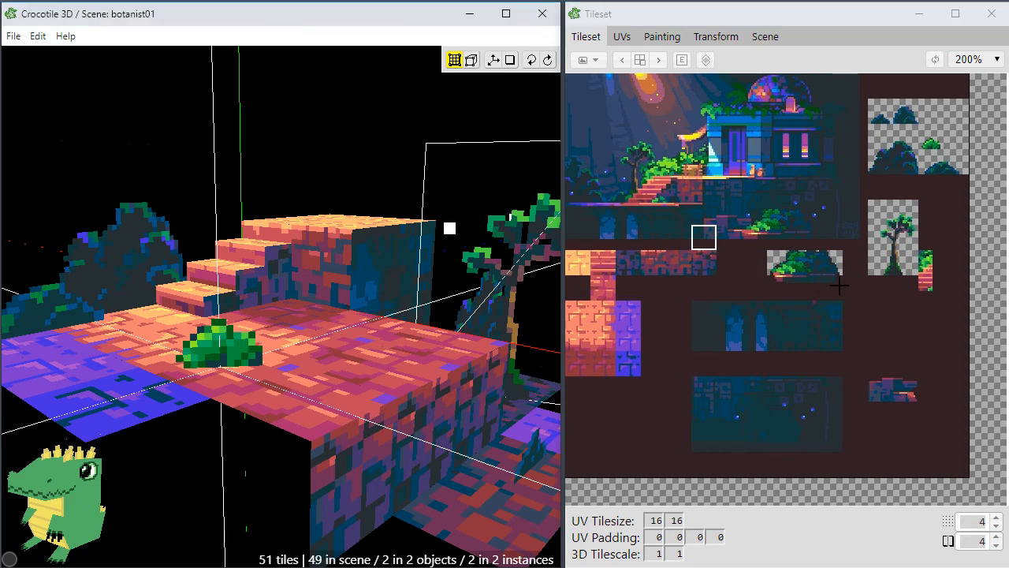
# Select the entire tileset image and open it for painting at 200% zoom.
pyautogui.moveTo(573, 92); pyautogui.dragTo(950, 462)
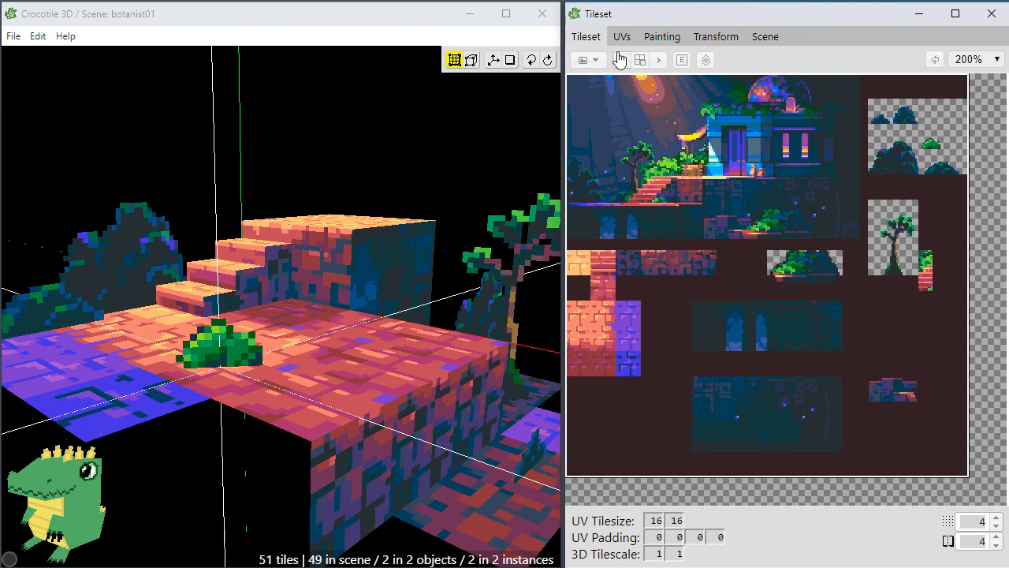
pyautogui.click(661, 41)
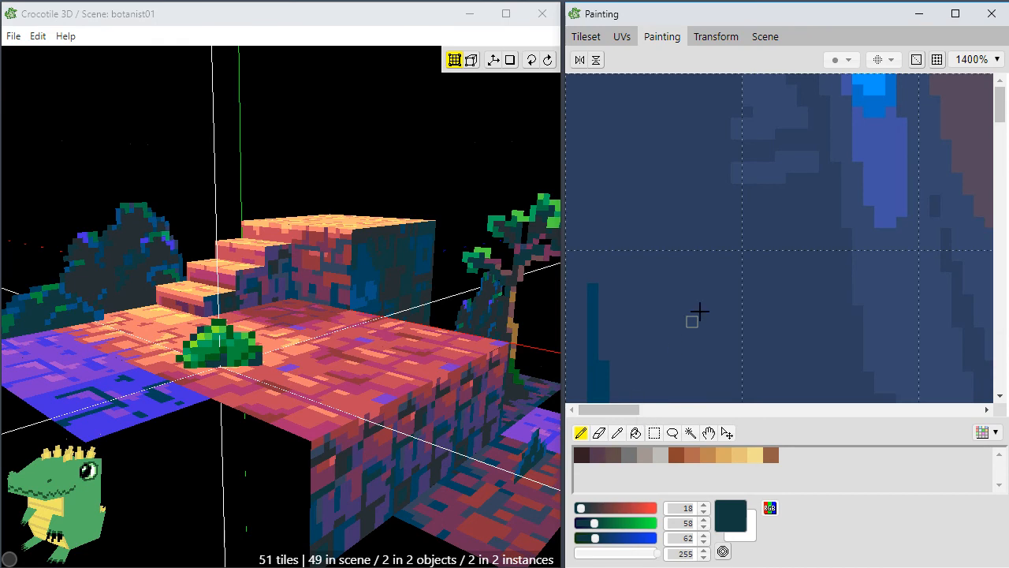
pyautogui.scroll(-9, 712, 301)
pyautogui.scroll(-3, 871, 308)
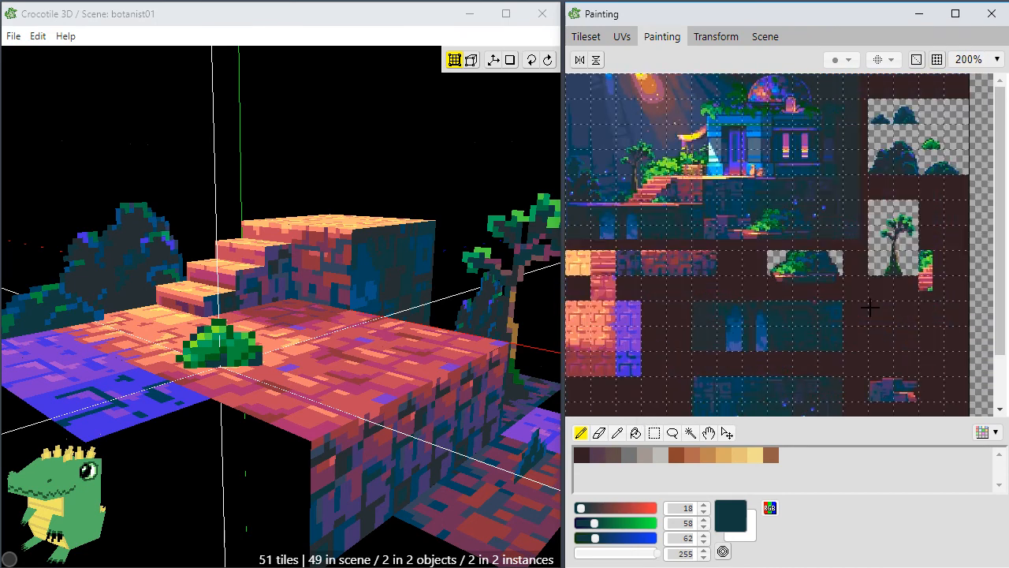
# Sample the red (197, 73, 89) beneath the large bush in the tileset and paint it along the small bush's base.
pyautogui.scroll(4, 779, 197)
pyautogui.press('space')
pyautogui.moveTo(694, 136)
pyautogui.mouseDown()
pyautogui.moveTo(702, 151)
pyautogui.moveTo(734, 160)
pyautogui.moveTo(679, 134)
pyautogui.mouseUp()
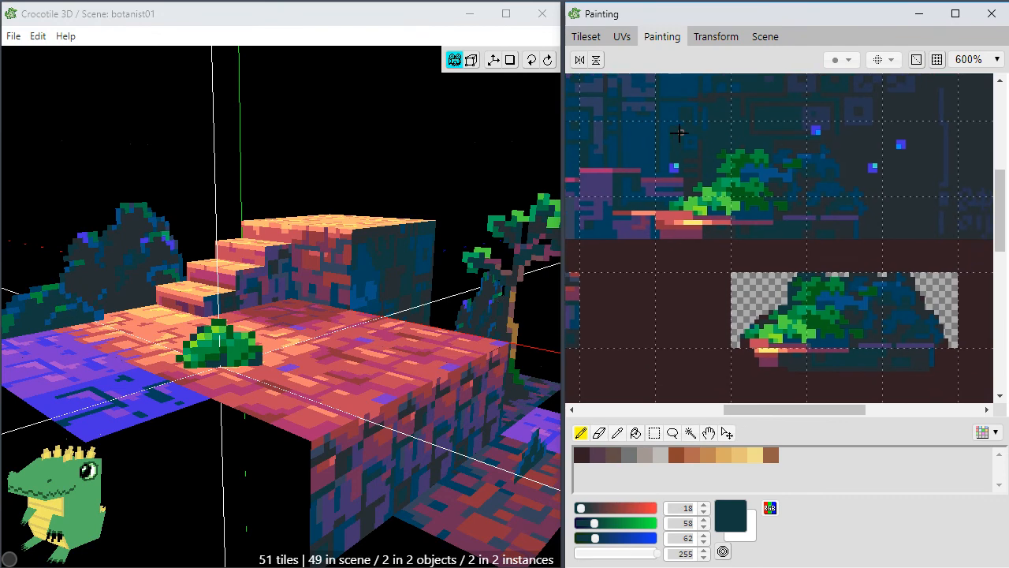
pyautogui.keyDown('alt'); pyautogui.click(755, 340); pyautogui.keyUp('alt')
pyautogui.press('space')
pyautogui.moveTo(896, 133); pyautogui.dragTo(668, 306)
pyautogui.moveTo(741, 218); pyautogui.dragTo(657, 251)
pyautogui.moveTo(761, 241); pyautogui.dragTo(742, 244)
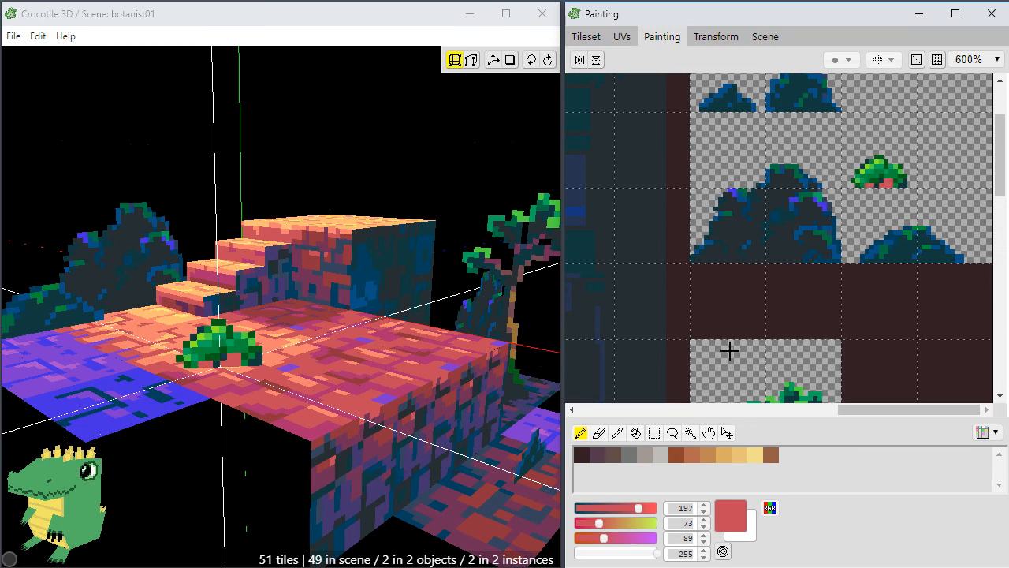
# Sample the salmon (244, 130, 112) from the ledge under the large bush and add highlight pixels to the small bush's base.
pyautogui.press('space')
pyautogui.moveTo(702, 358); pyautogui.dragTo(900, 164)
pyautogui.moveTo(816, 283); pyautogui.dragTo(825, 263)
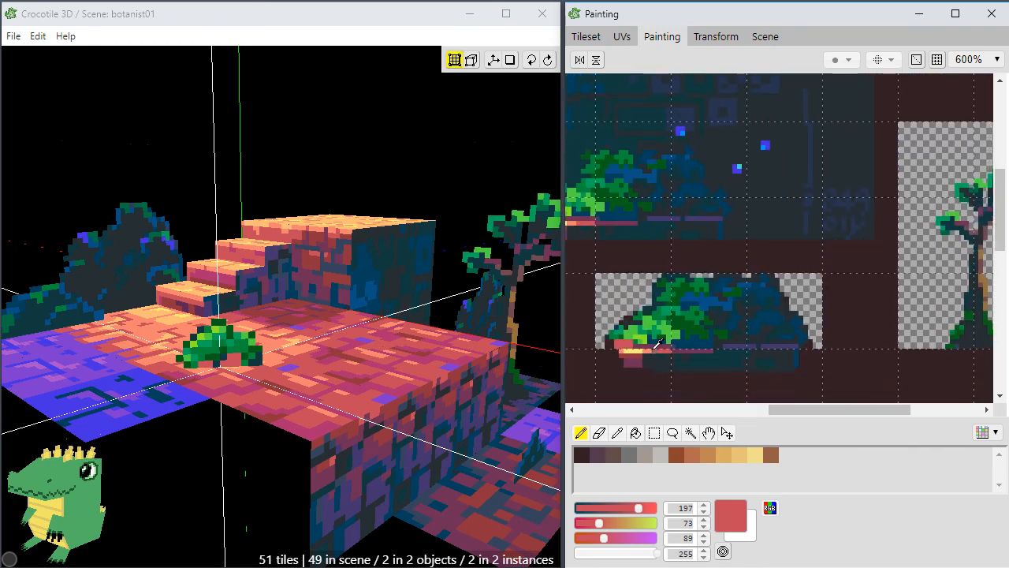
pyautogui.keyDown('alt'); pyautogui.click(652, 349); pyautogui.keyUp('alt')
pyautogui.press('space')
pyautogui.moveTo(894, 130); pyautogui.dragTo(695, 326)
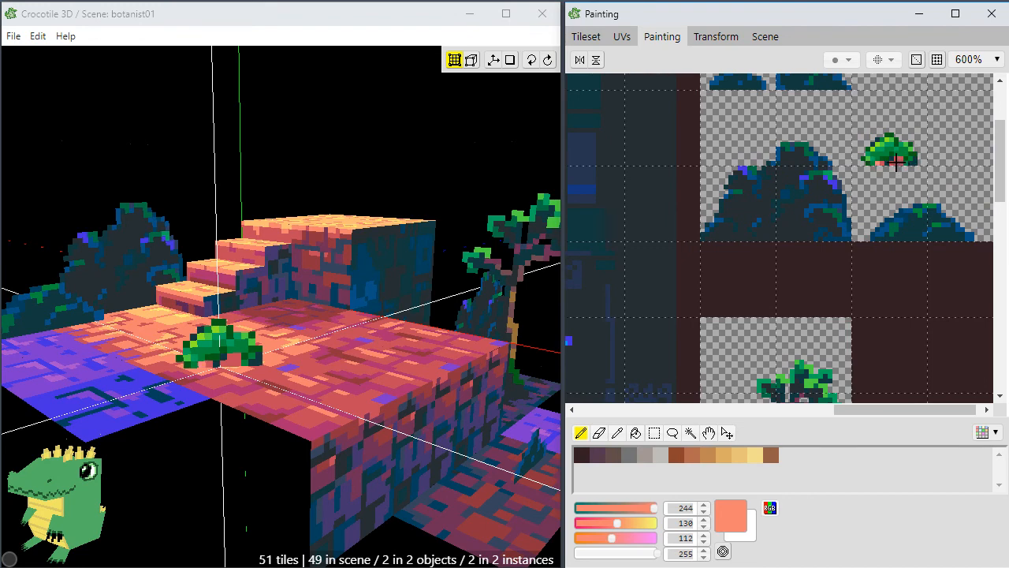
pyautogui.press('space')
# Check the repainted bush on the platform from further away and save the scene.
pyautogui.moveTo(443, 365); pyautogui.dragTo(442, 306)
pyautogui.scroll(-3, 442, 306)
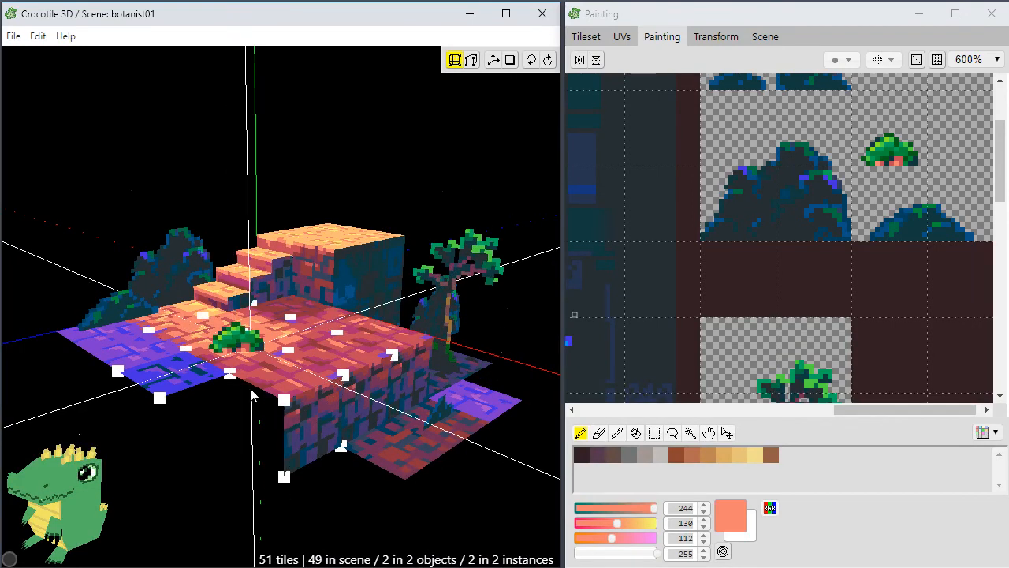
pyautogui.press('space')
pyautogui.moveTo(430, 410); pyautogui.dragTo(428, 527)
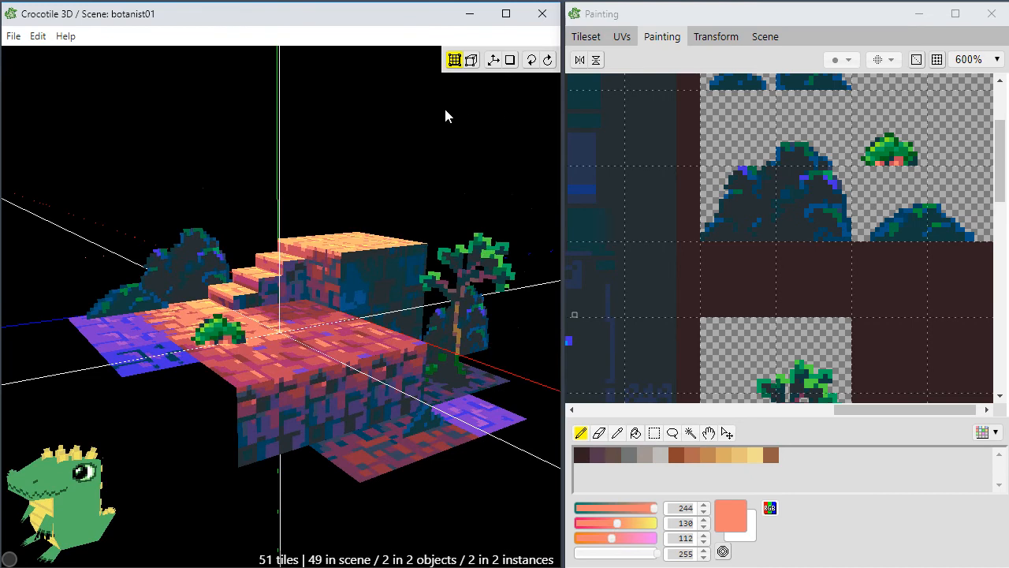
pyautogui.hotkey('ctrl', 's')
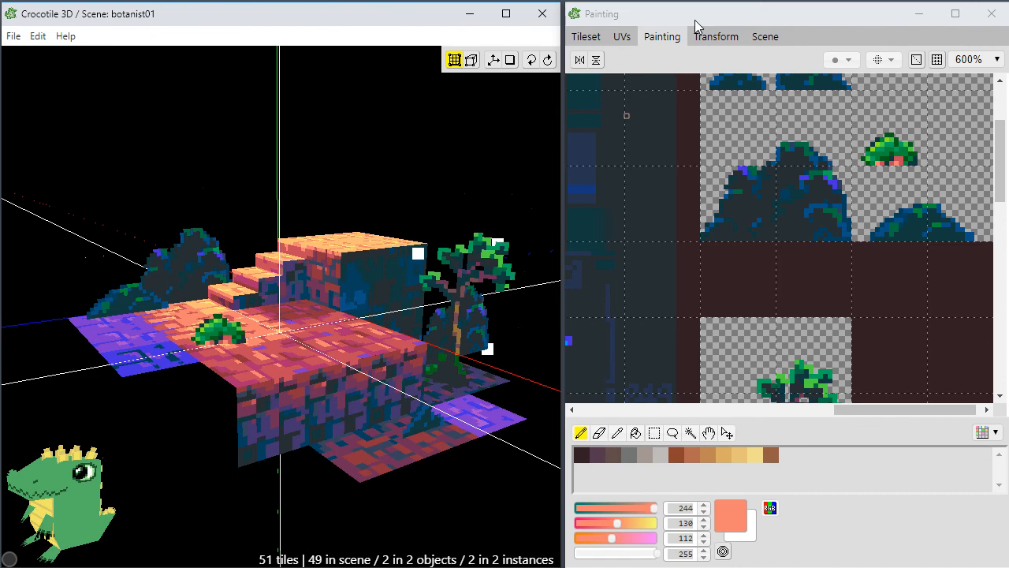
# Frame the platform, stairs, bush and tree in a closer view from slightly above, and save the scene again.
pyautogui.moveTo(245, 269); pyautogui.dragTo(283, 272)
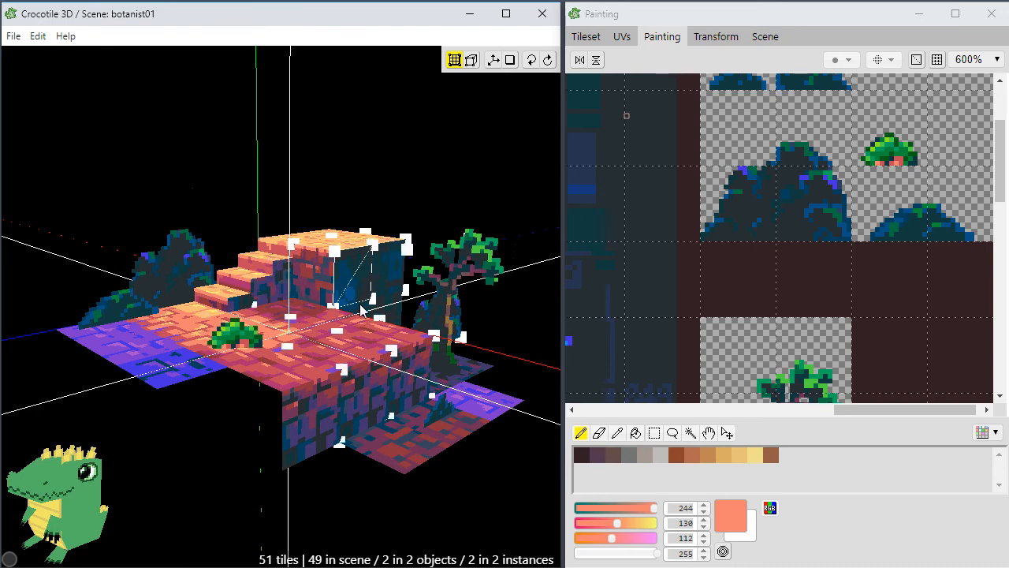
pyautogui.scroll(1, 358, 310)
pyautogui.moveTo(394, 308); pyautogui.dragTo(363, 331, button='right')
pyautogui.moveTo(363, 331); pyautogui.dragTo(327, 318)
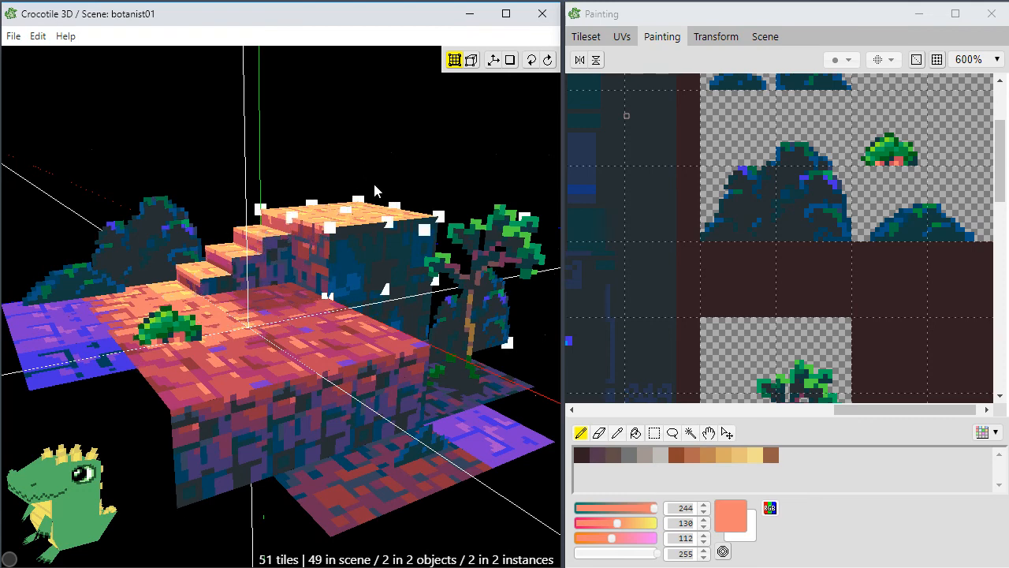
pyautogui.press('space')
pyautogui.moveTo(373, 185); pyautogui.dragTo(373, 162, button='right')
pyautogui.moveTo(373, 161); pyautogui.dragTo(380, 207)
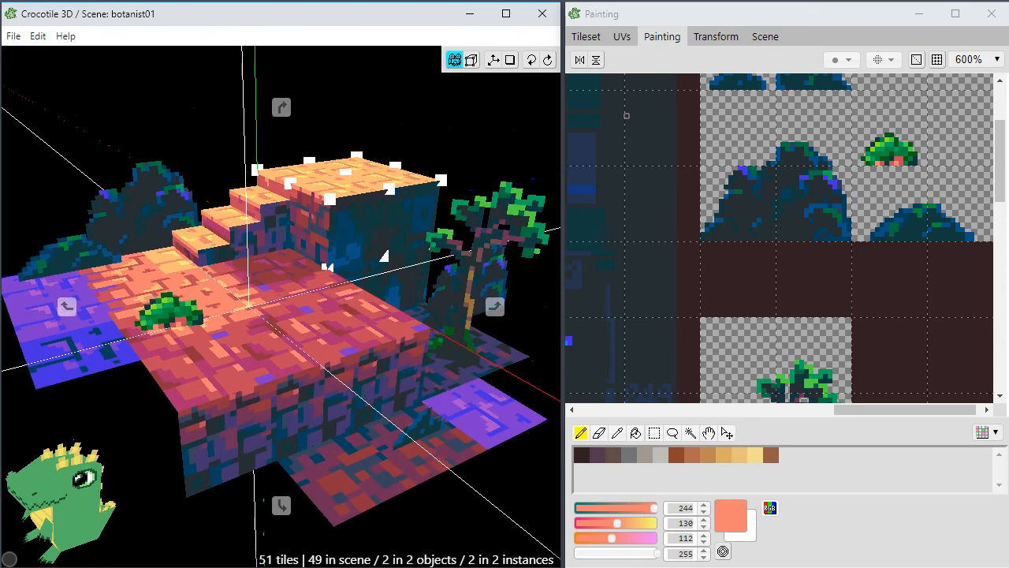
pyautogui.press('space')
pyautogui.press('space')
pyautogui.moveTo(418, 385); pyautogui.dragTo(434, 359)
pyautogui.press('space')
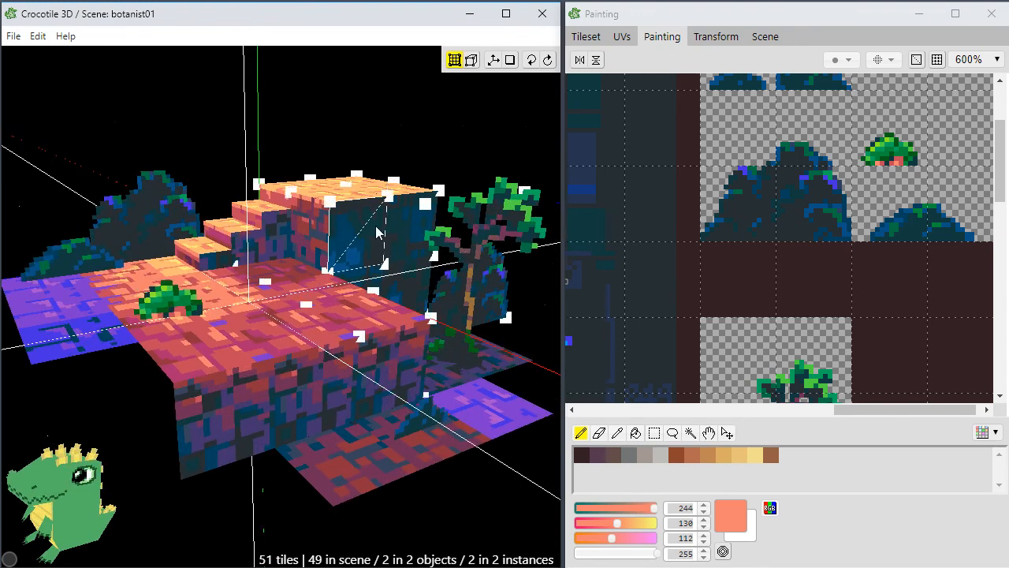
pyautogui.hotkey('ctrl', 's')
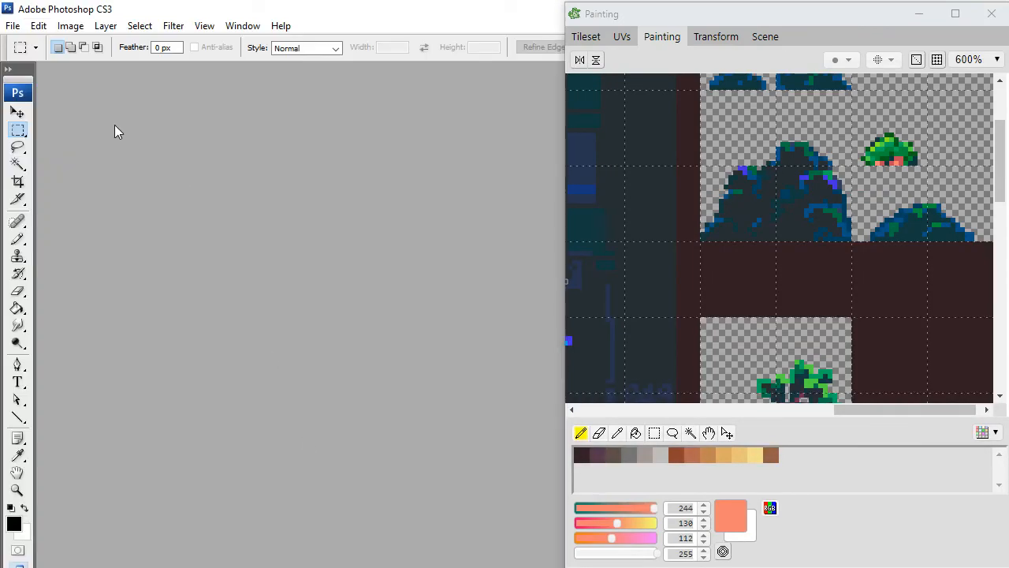
# Switch to Photoshop, create a 1920 by 1080 pixel document from the Clipboard preset, and paste the captured screenshot.
pyautogui.click(13, 25)
pyautogui.click(23, 40)
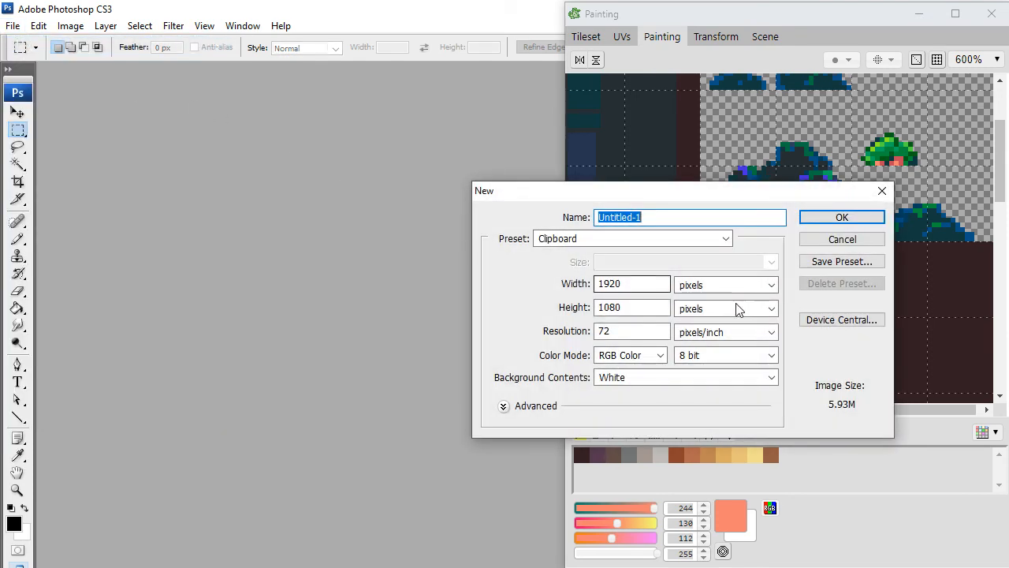
pyautogui.click(820, 219)
pyautogui.hotkey('ctrl', 'v')
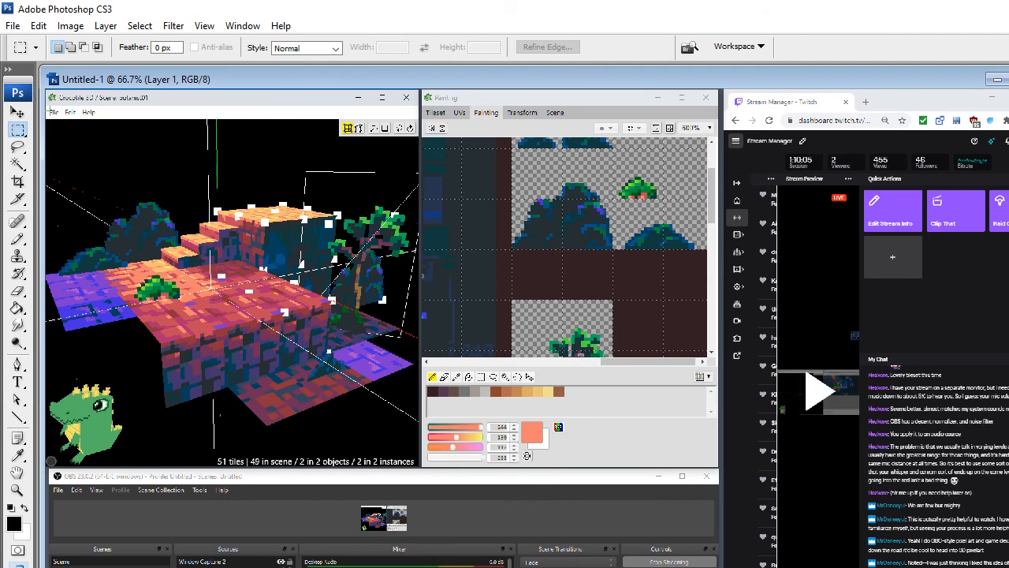
# Crop the pasted screenshot to the selected area covering the 3D scene view and the tileset painting view.
pyautogui.hotkey('ctrl', 'a')
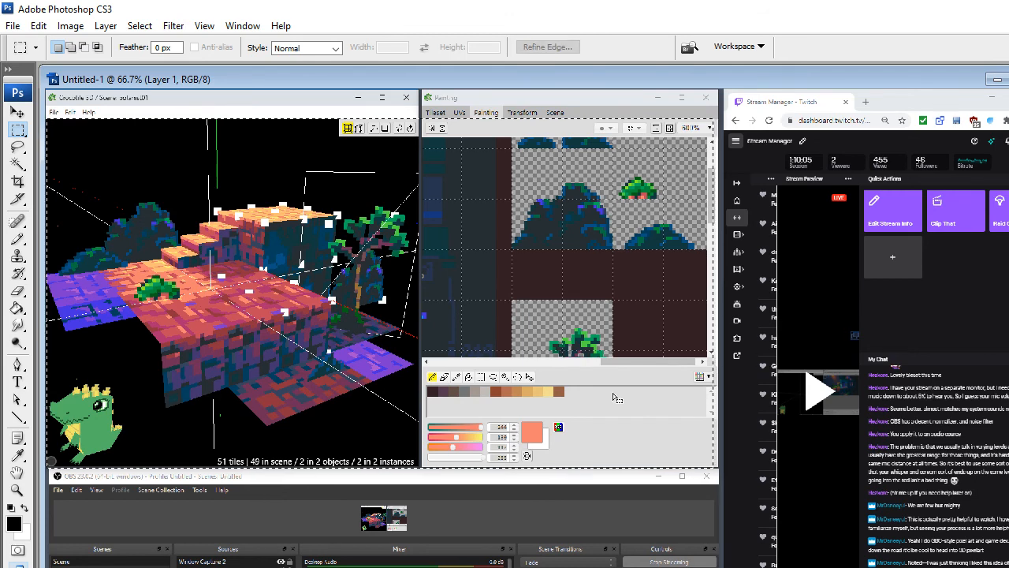
pyautogui.click(71, 26)
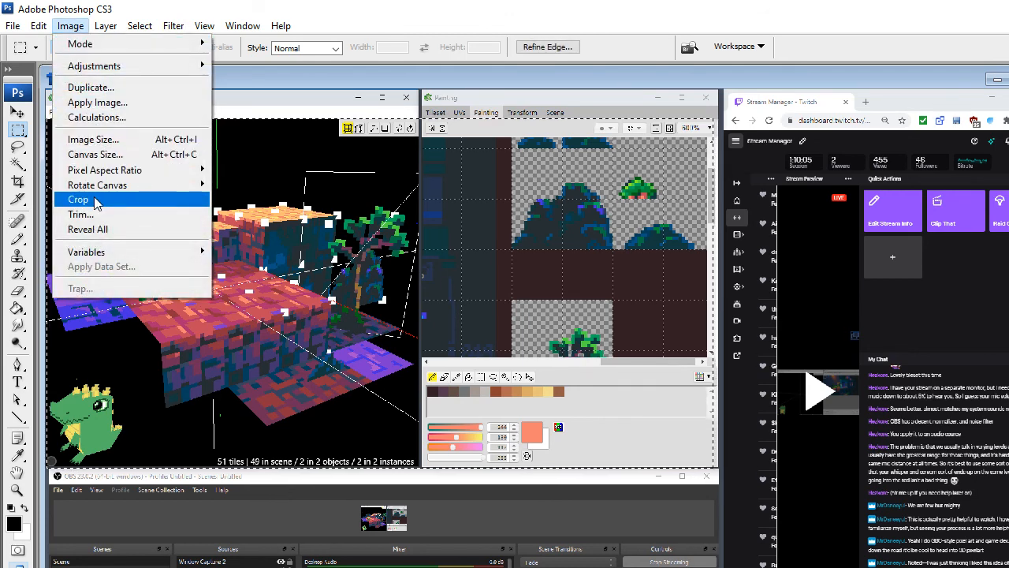
pyautogui.click(79, 199)
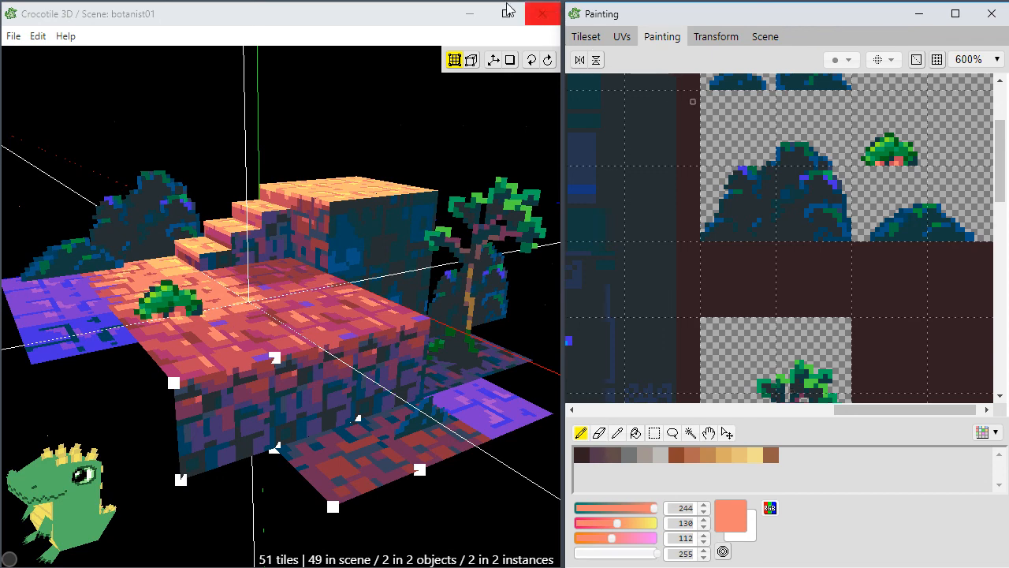
# Return to Crocotile 3D and examine the platform, stairs, bush and tree from several angles and distances.
pyautogui.click(426, 13)
pyautogui.press('space')
pyautogui.moveTo(377, 306); pyautogui.dragTo(356, 296)
pyautogui.click(380, 455)
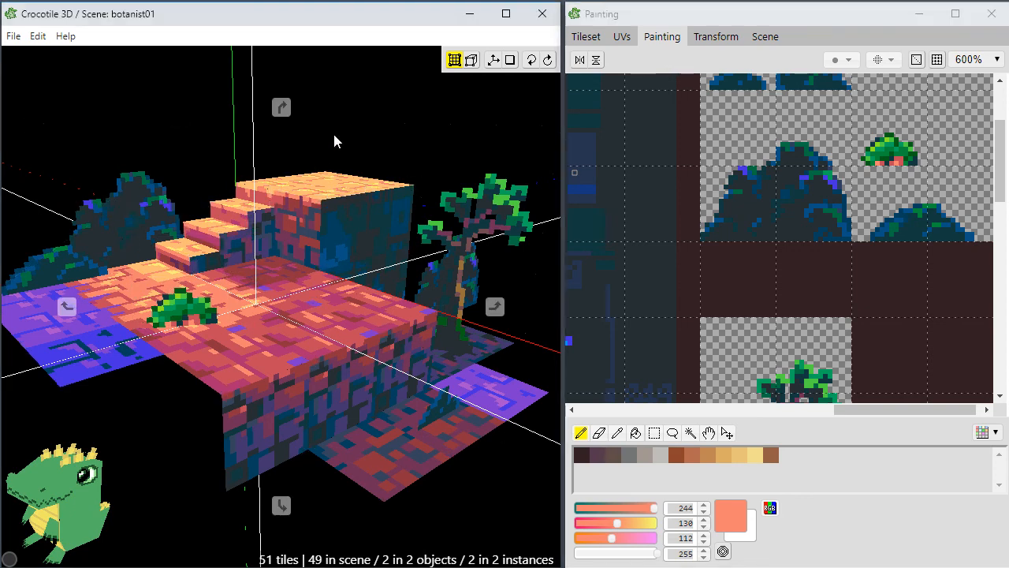
pyautogui.moveTo(335, 197); pyautogui.dragTo(303, 164, button='middle')
pyautogui.moveTo(331, 114); pyautogui.dragTo(373, 131, button='middle')
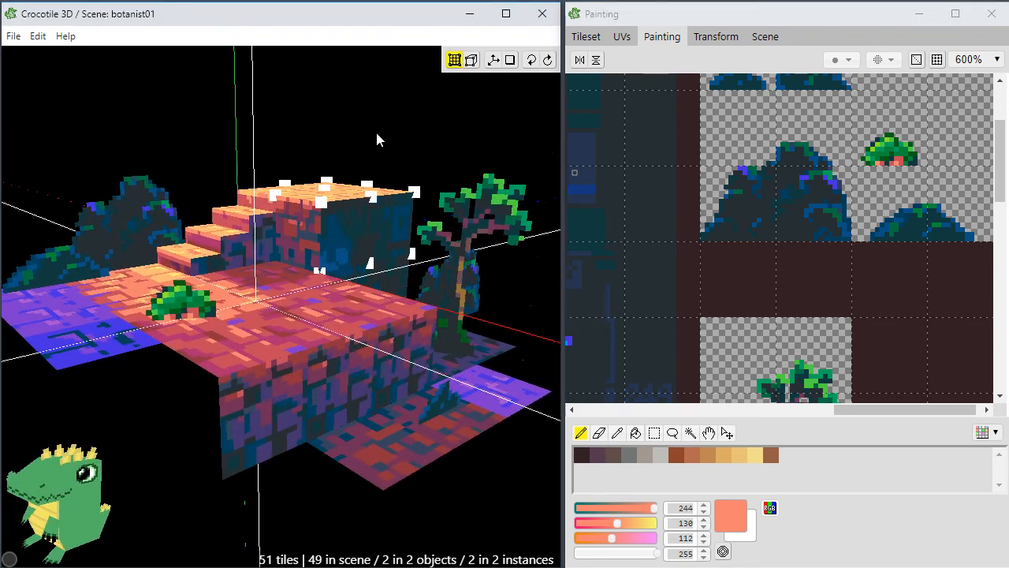
pyautogui.scroll(3, 377, 134)
pyautogui.moveTo(311, 217); pyautogui.dragTo(351, 260, button='middle')
pyautogui.moveTo(294, 237); pyautogui.dragTo(309, 254, button='middle')
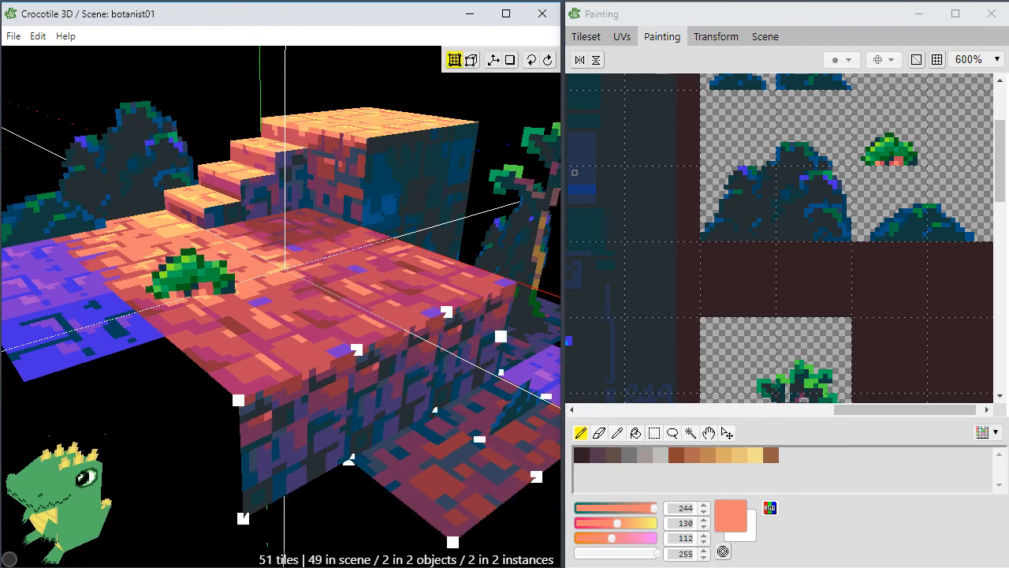
# Close the untitled Photoshop document without saving its changes.
pyautogui.rightClick(446, 567)
pyautogui.click(447, 567)
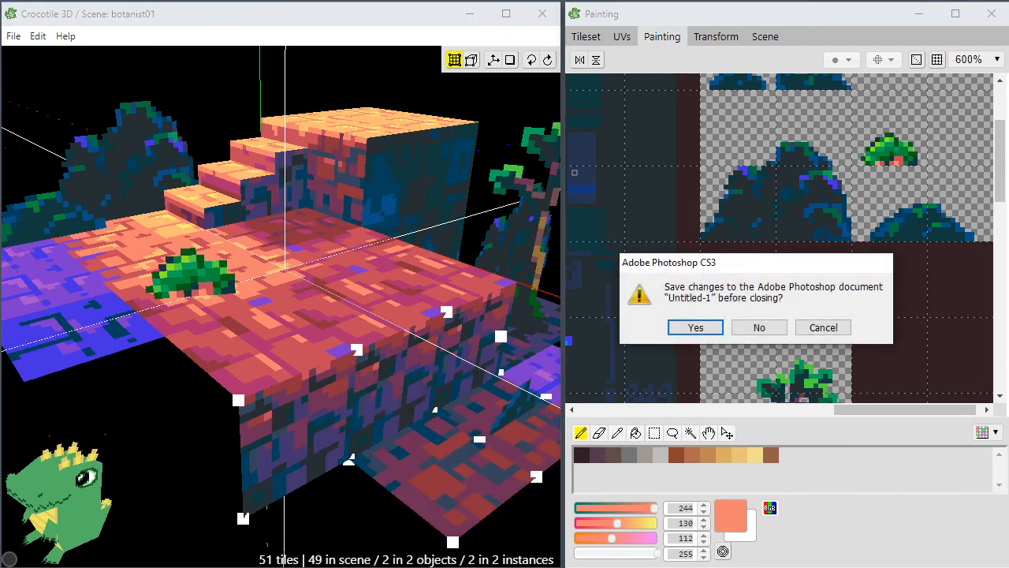
pyautogui.click(763, 330)
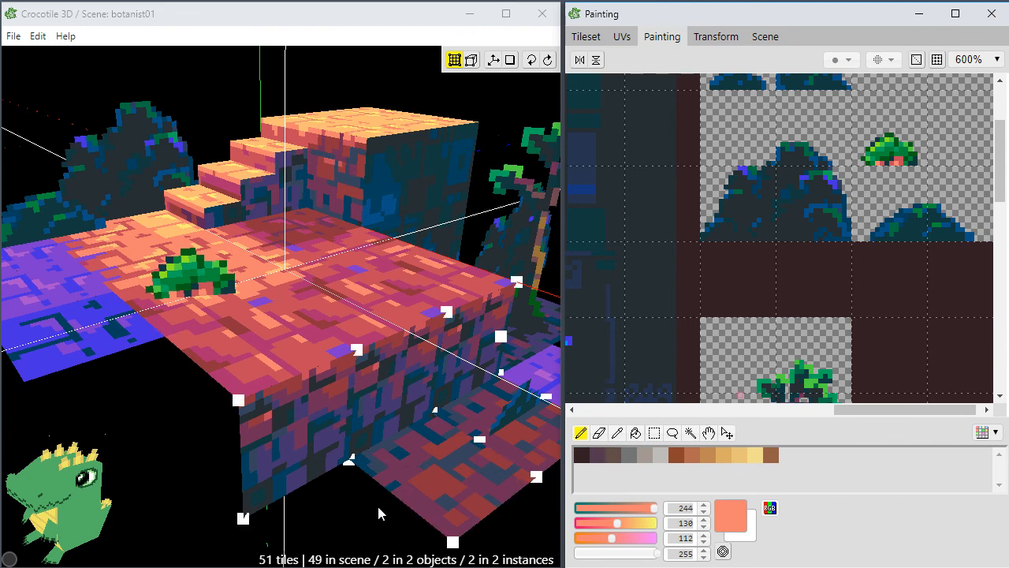
# Inspect the small green bush on the platform up close, at a low angle and from further away.
pyautogui.scroll(5, 377, 503)
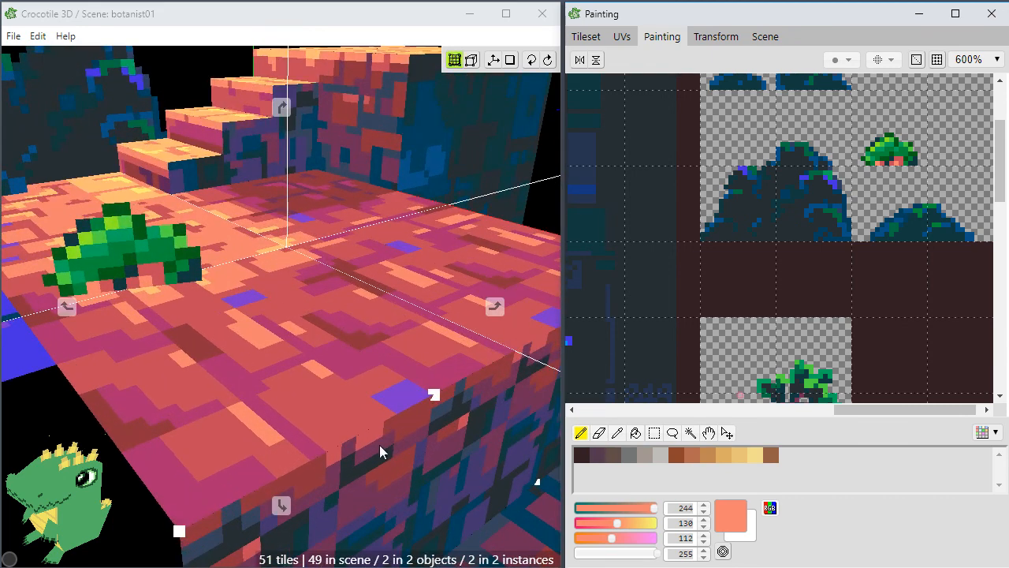
pyautogui.moveTo(380, 446); pyautogui.dragTo(402, 335, button='middle')
pyautogui.moveTo(167, 351); pyautogui.dragTo(241, 320, button='middle')
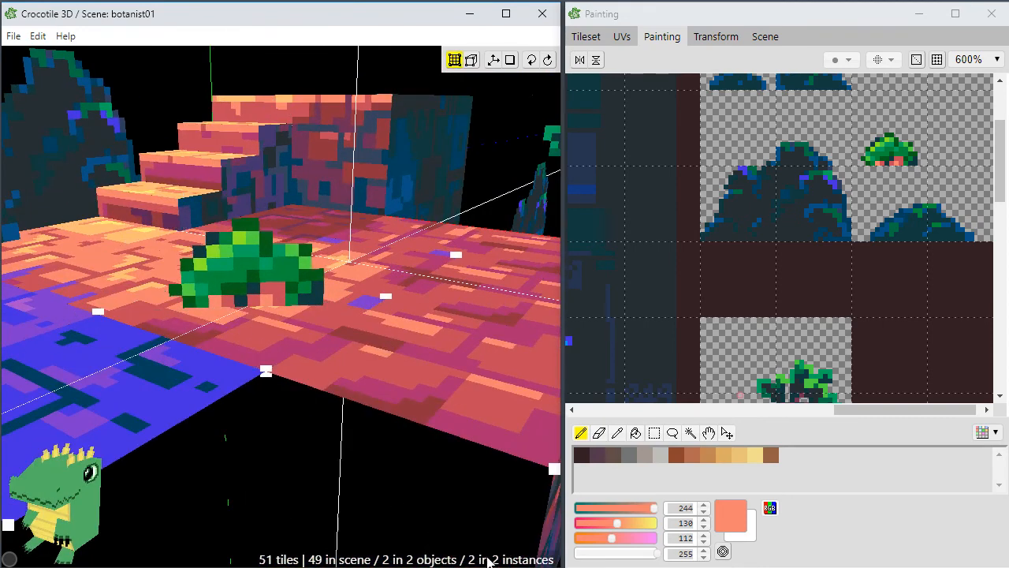
pyautogui.moveTo(432, 427)
pyautogui.mouseDown(button='middle')
pyautogui.moveTo(340, 418)
pyautogui.moveTo(407, 421)
pyautogui.mouseUp(button='middle')
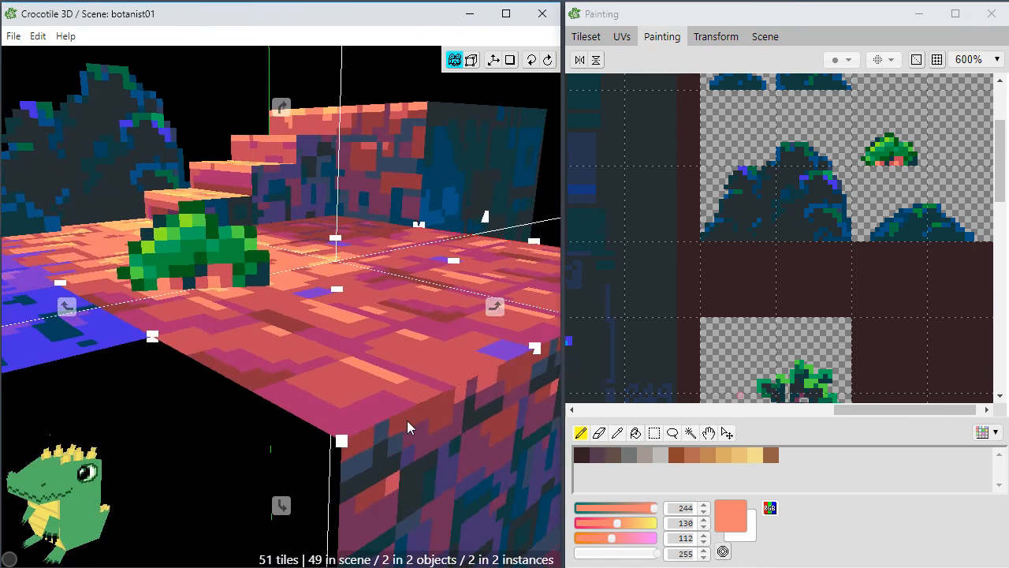
pyautogui.scroll(-5, 407, 420)
pyautogui.scroll(5, 417, 380)
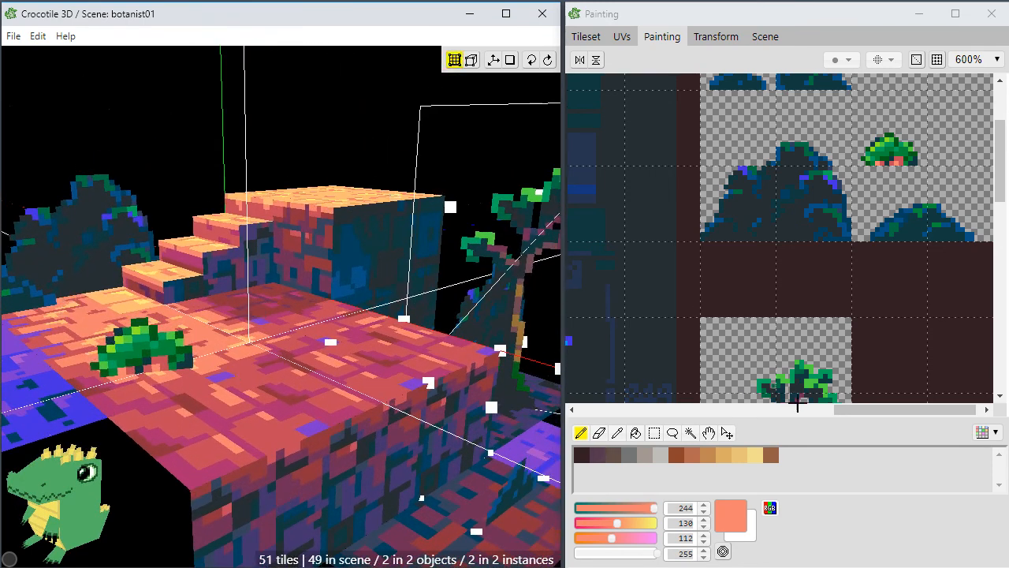
# Look over the botanist artwork in the tileset, from the domed building and its windows to the stairs and tree.
pyautogui.scroll(-4, 945, 252)
pyautogui.scroll(4, 819, 233)
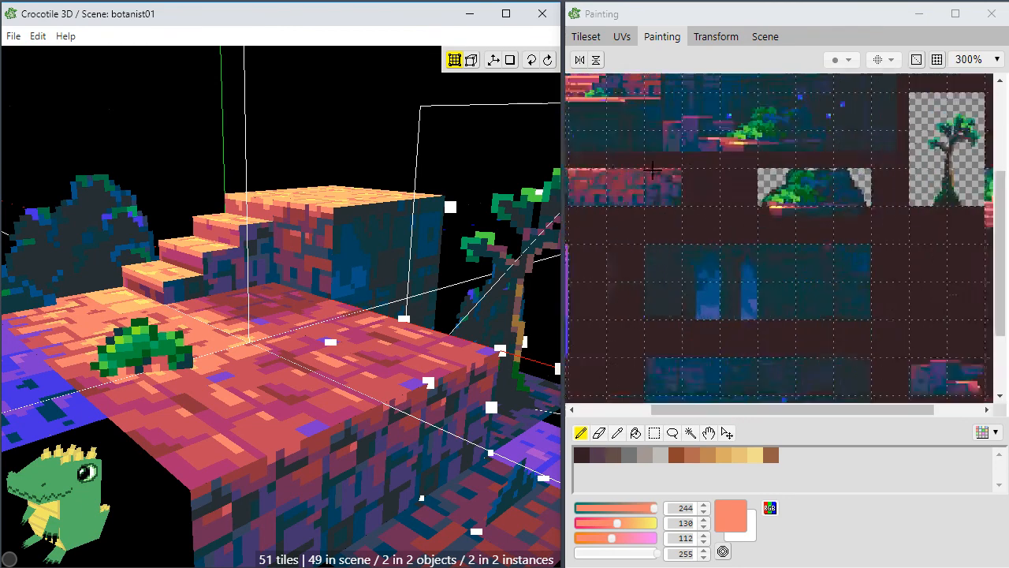
pyautogui.moveTo(682, 135); pyautogui.dragTo(688, 169, button='middle')
pyautogui.press('space')
pyautogui.moveTo(691, 171); pyautogui.dragTo(744, 313)
pyautogui.moveTo(732, 123); pyautogui.dragTo(771, 223)
pyautogui.moveTo(784, 181); pyautogui.dragTo(739, 298)
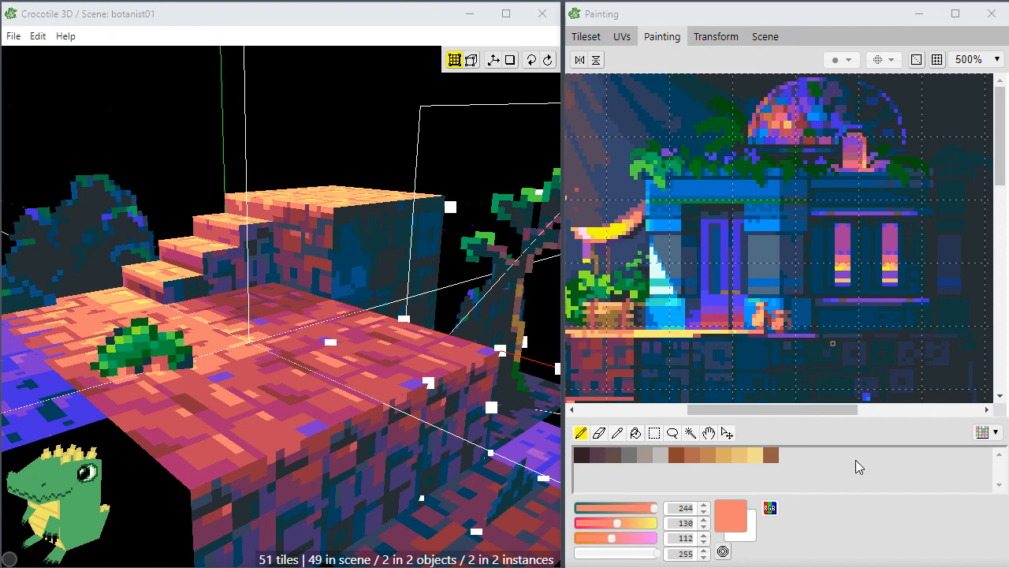
pyautogui.click(761, 236)
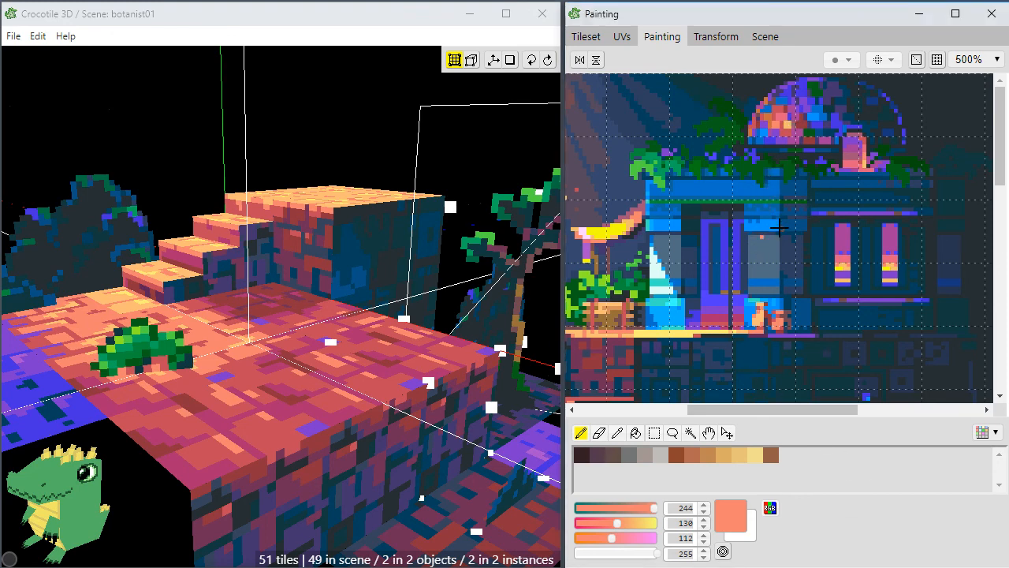
pyautogui.moveTo(1002, 158)
pyautogui.mouseDown()
pyautogui.moveTo(1002, 185)
pyautogui.moveTo(1002, 157)
pyautogui.mouseUp()
pyautogui.press('space')
pyautogui.moveTo(876, 224); pyautogui.dragTo(835, 230)
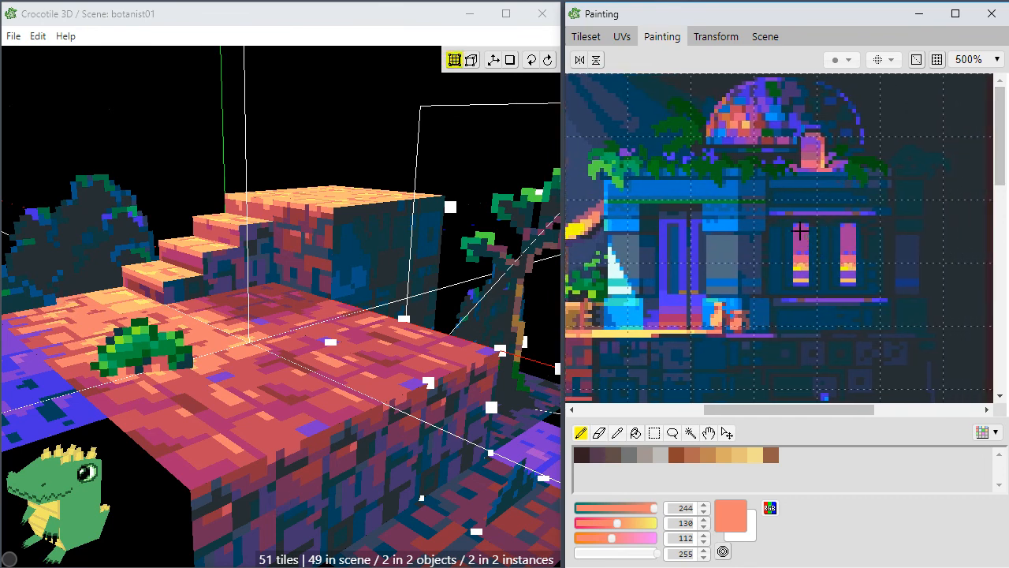
pyautogui.scroll(-2, 613, 142)
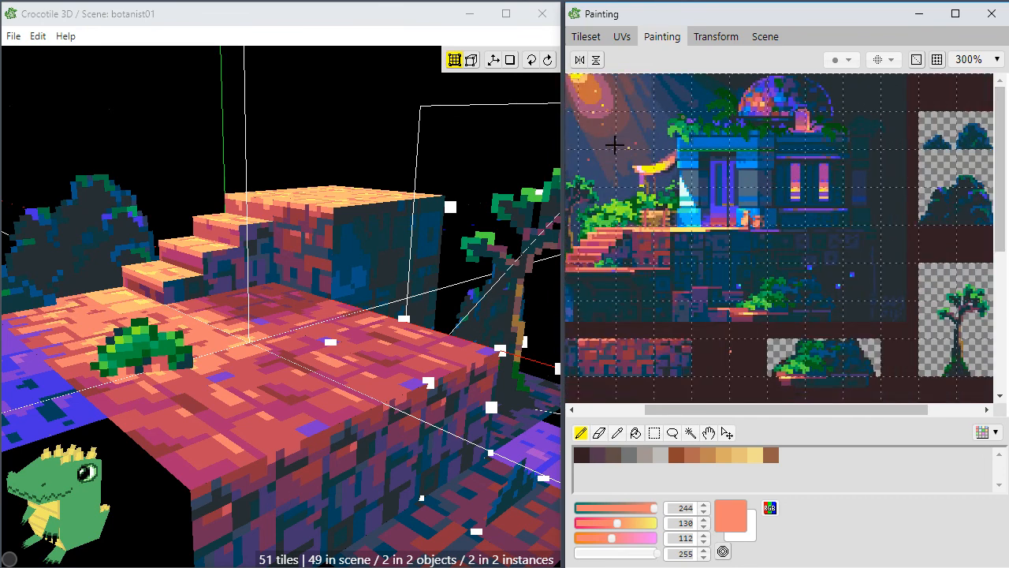
pyautogui.moveTo(1001, 220)
pyautogui.mouseDown()
pyautogui.moveTo(1001, 233)
pyautogui.moveTo(1001, 217)
pyautogui.mouseUp()
pyautogui.press('space')
pyautogui.moveTo(686, 141)
pyautogui.mouseDown()
pyautogui.moveTo(738, 180)
pyautogui.moveTo(910, 194)
pyautogui.mouseUp()
pyautogui.moveTo(790, 240)
pyautogui.mouseDown()
pyautogui.moveTo(732, 271)
pyautogui.moveTo(681, 233)
pyautogui.moveTo(790, 236)
pyautogui.mouseUp()
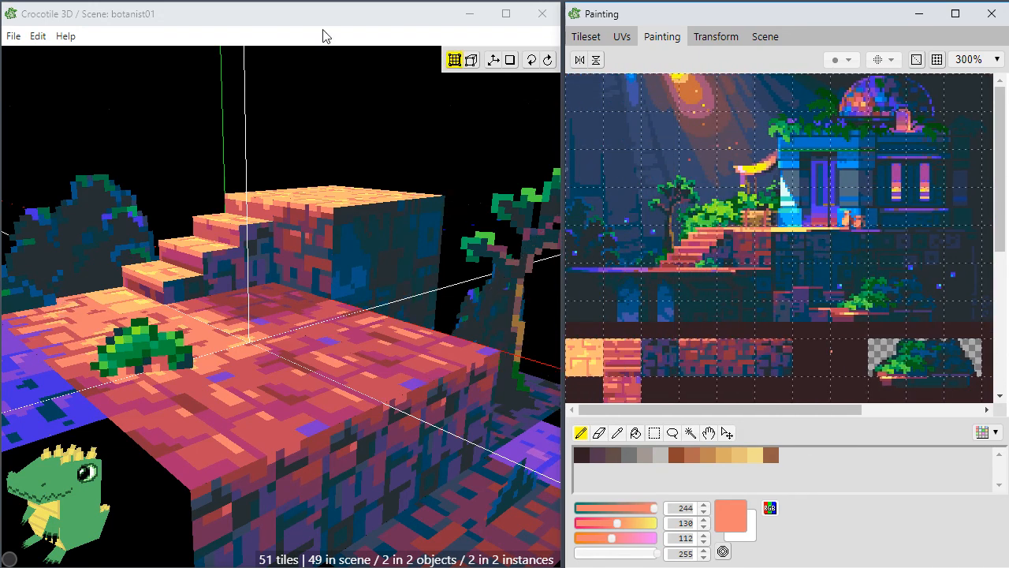
# Examine the platform's top and front wall, the stairs and the raised block in the 3D scene from nearby angles.
pyautogui.press('space')
pyautogui.moveTo(315, 236); pyautogui.dragTo(264, 264)
pyautogui.moveTo(337, 323)
pyautogui.mouseDown()
pyautogui.moveTo(345, 338)
pyautogui.moveTo(355, 332)
pyautogui.mouseUp()
pyautogui.moveTo(337, 323); pyautogui.dragTo(339, 285, button='right')
pyautogui.press('space')
pyautogui.press('space')
pyautogui.moveTo(336, 329); pyautogui.dragTo(288, 317)
pyautogui.moveTo(288, 317); pyautogui.dragTo(304, 283, button='right')
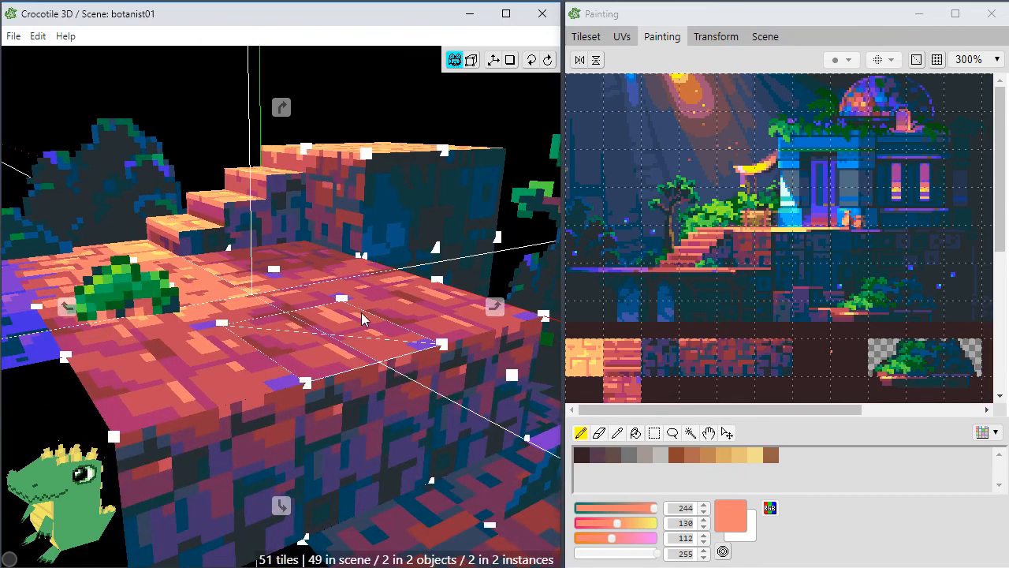
pyautogui.moveTo(365, 318); pyautogui.dragTo(288, 300)
pyautogui.moveTo(536, 292); pyautogui.dragTo(359, 287)
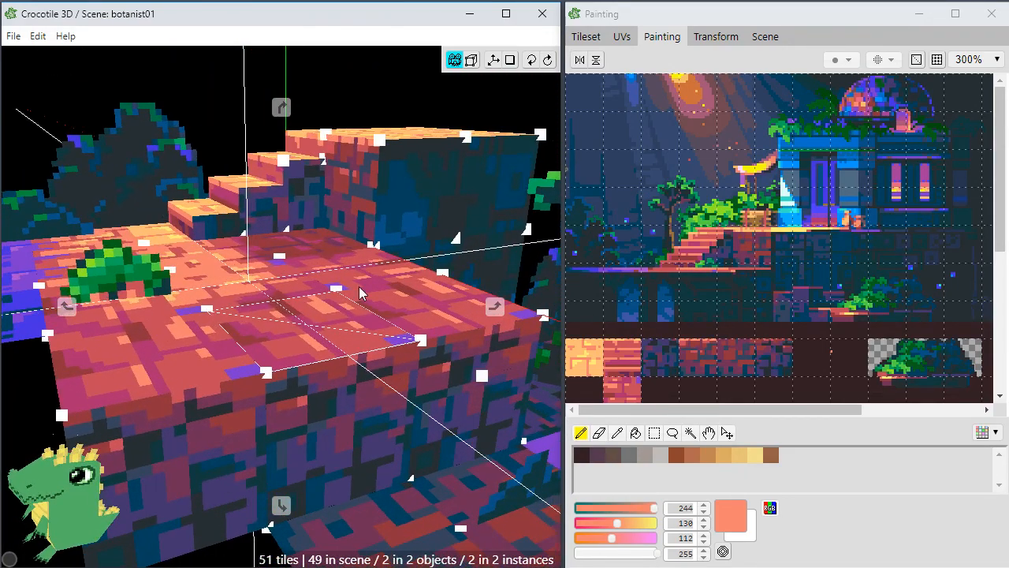
pyautogui.press('space')
pyautogui.press('space')
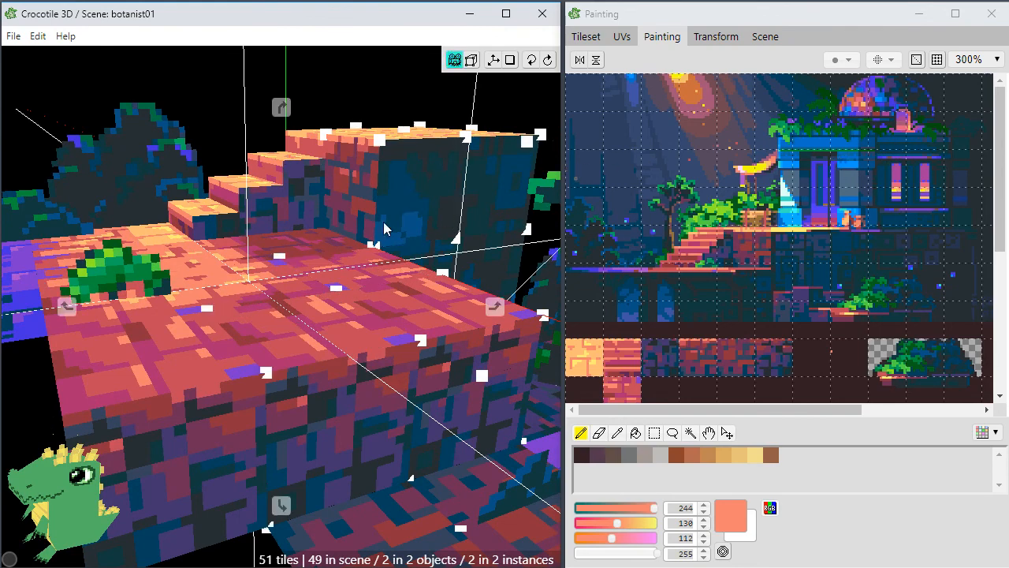
pyautogui.moveTo(446, 218); pyautogui.dragTo(437, 201)
pyautogui.moveTo(351, 188); pyautogui.dragTo(340, 224)
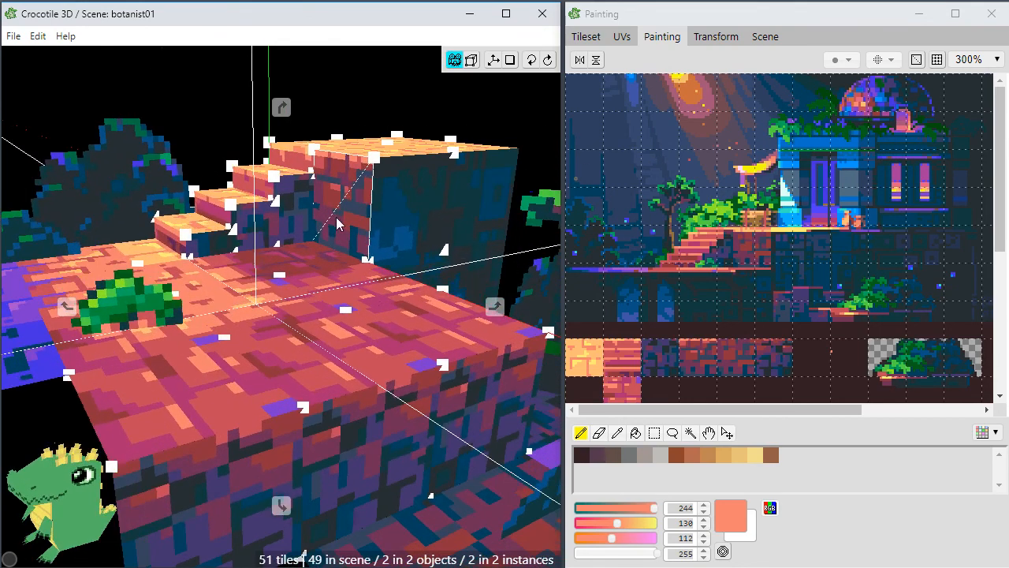
pyautogui.press('space')
pyautogui.press('Return')
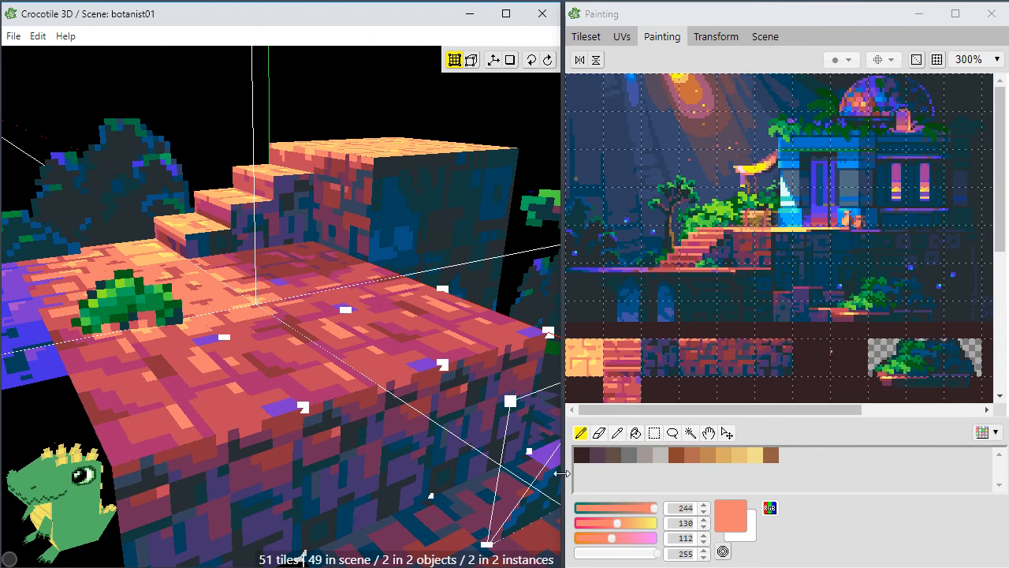